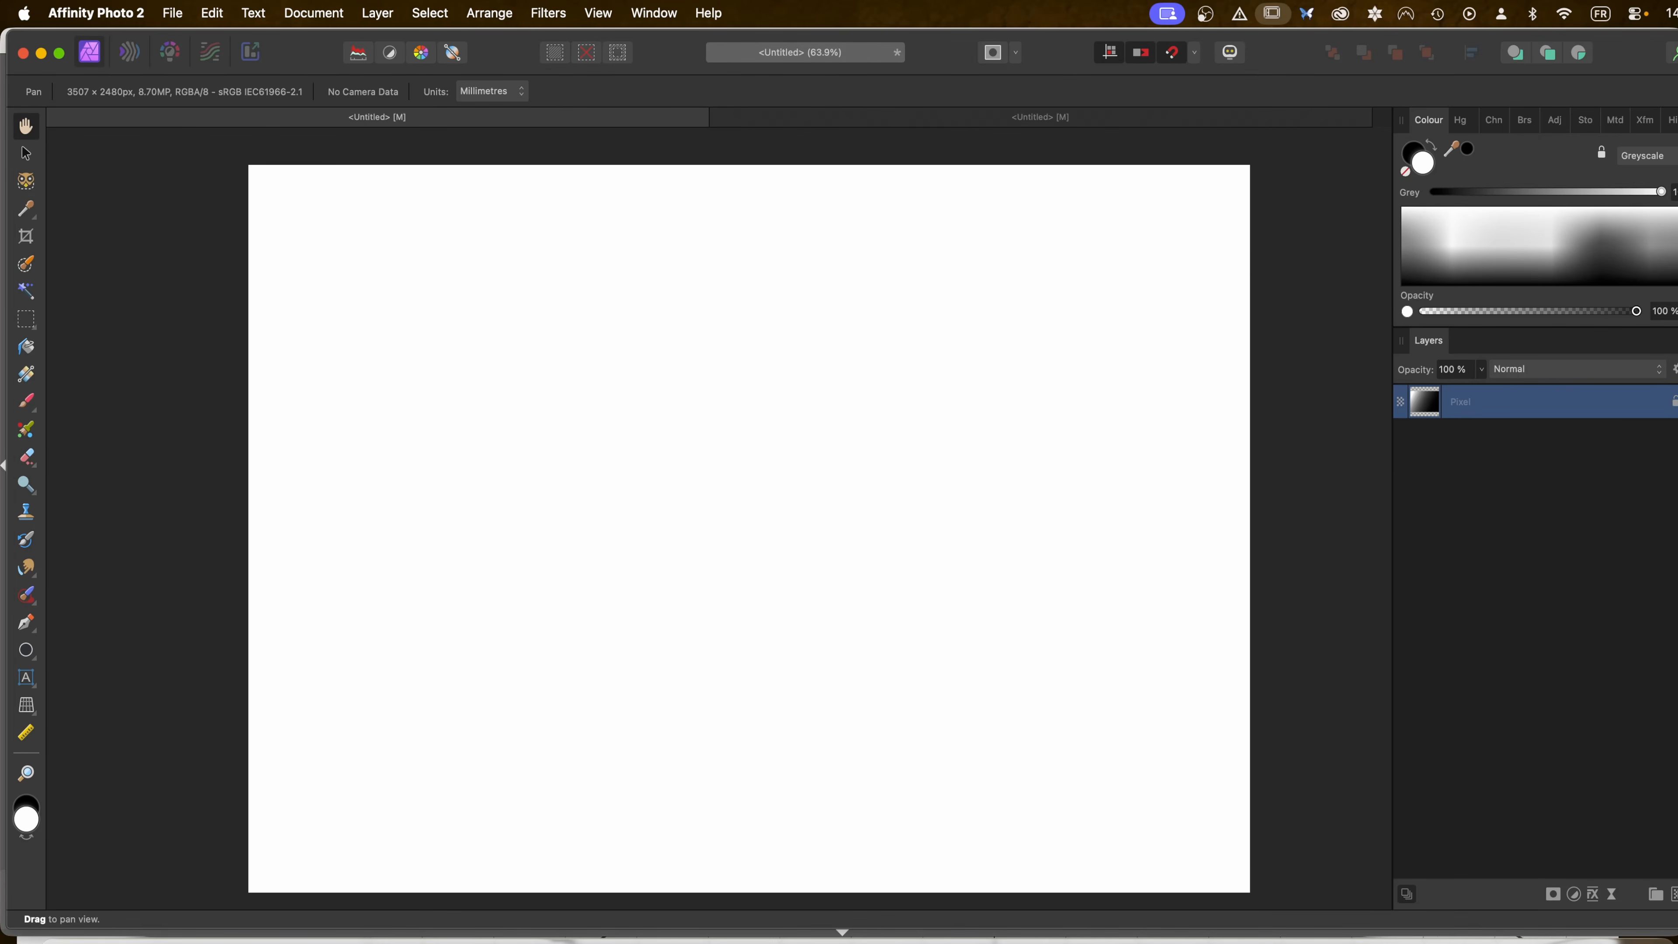
Step: Show the linear gradient layer, and in the radial gradient document paint the noise layer's mask over the upper-left corner of the image
left_click(1677, 402)
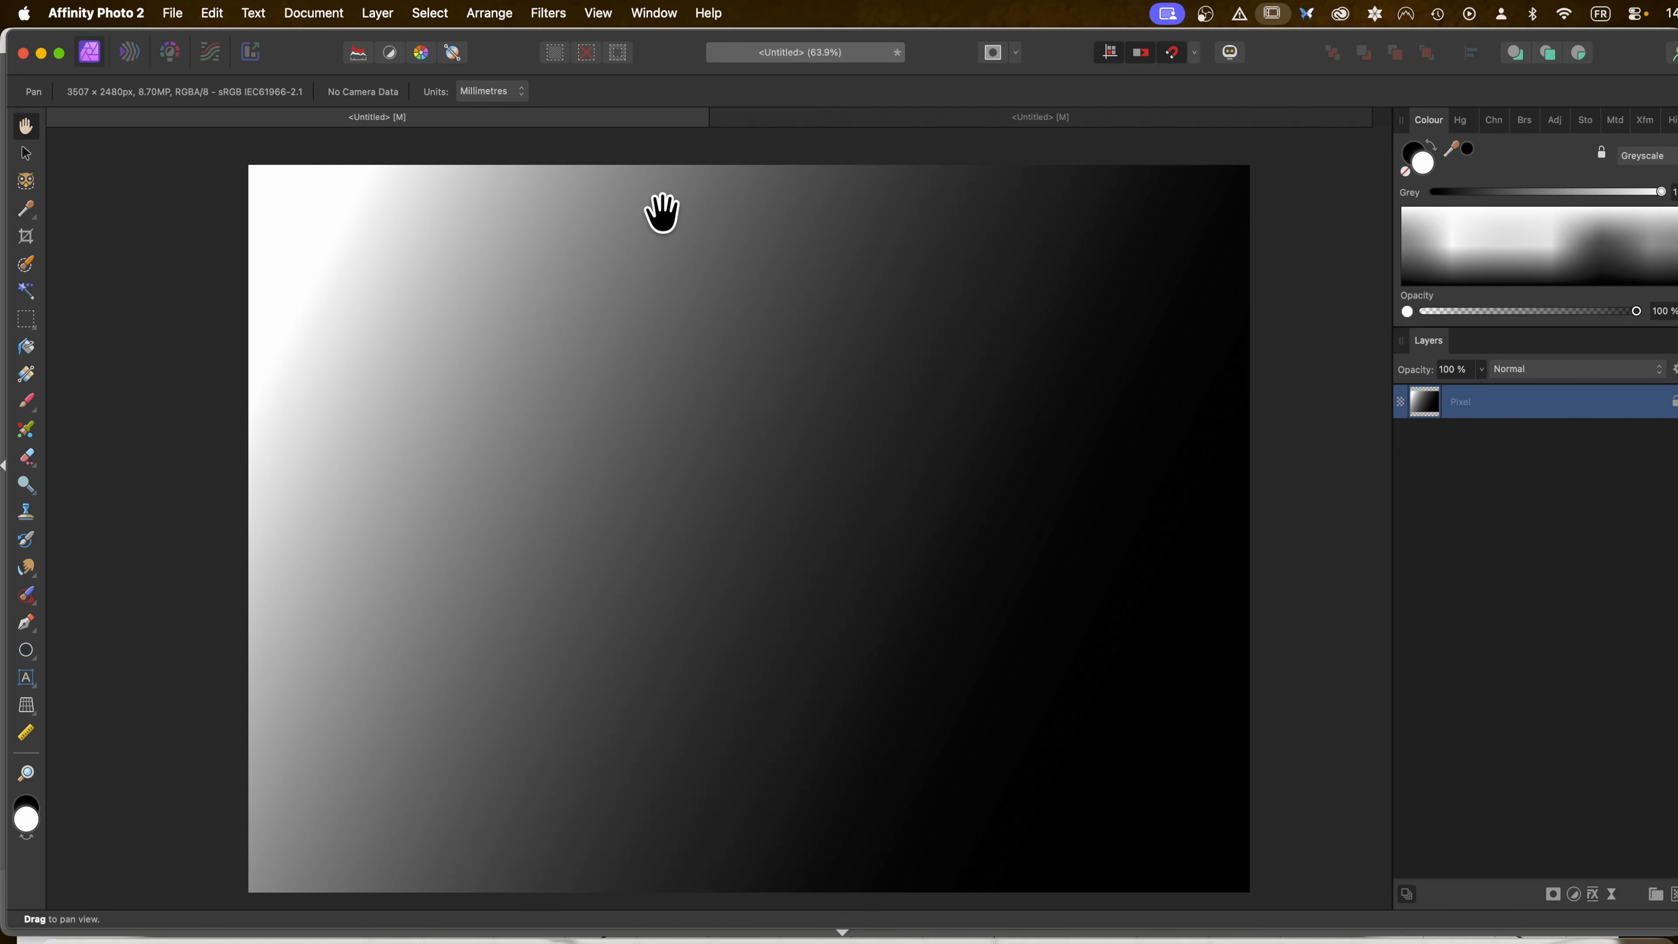
left_click(962, 119)
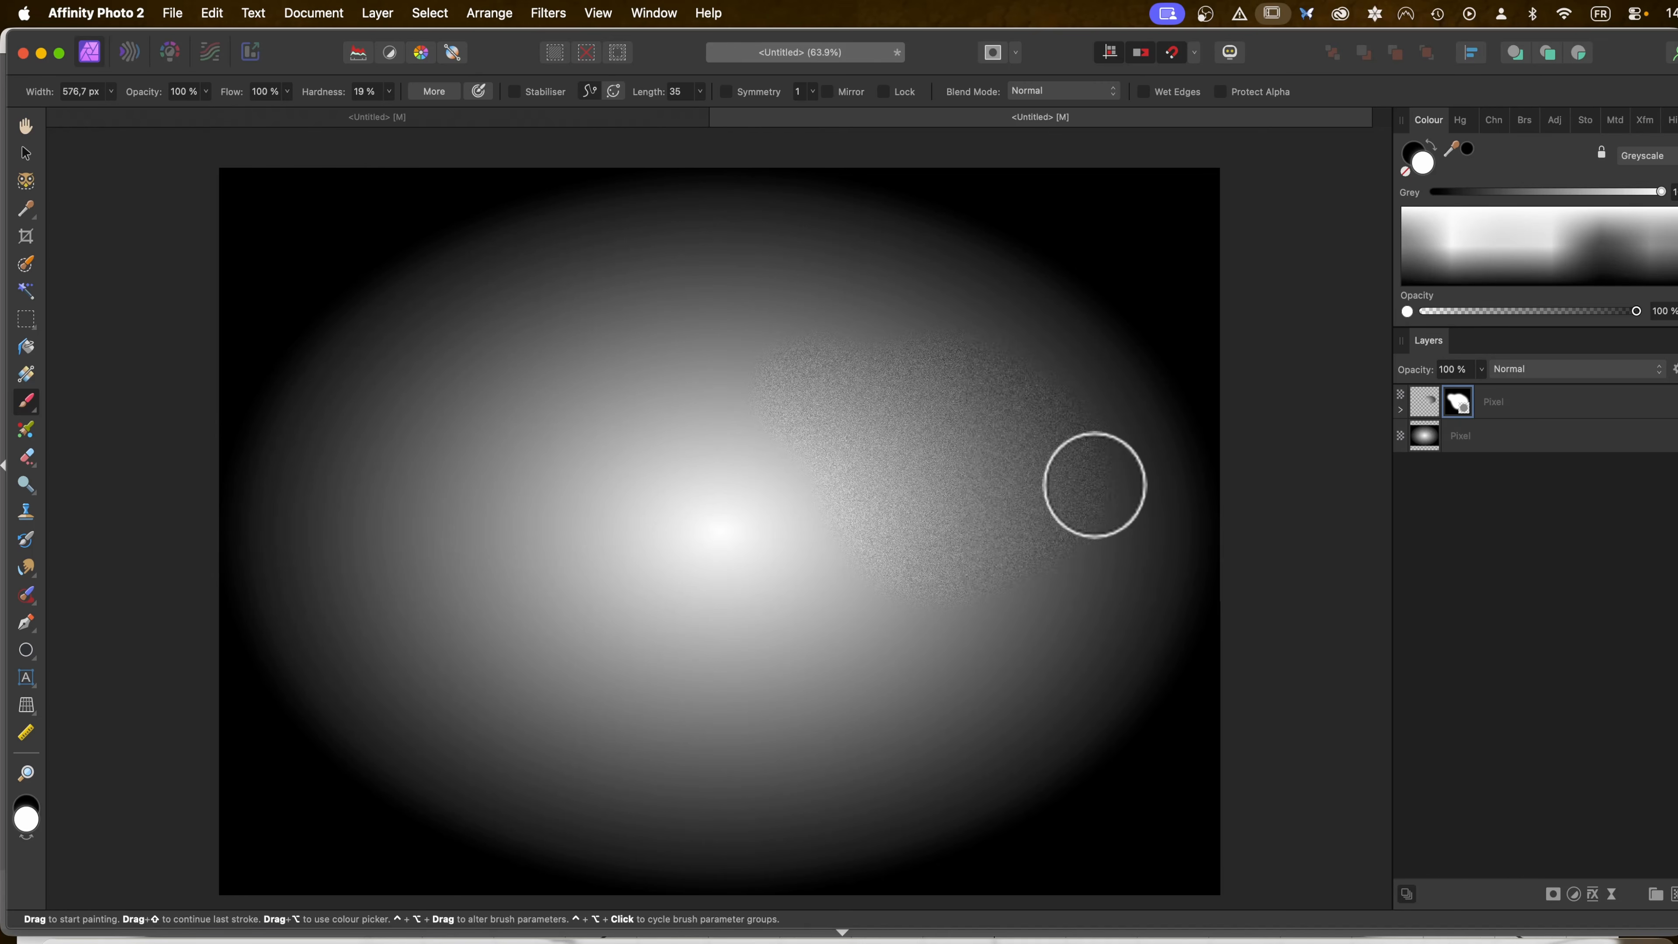
scroll(1085, 671, "left", 1)
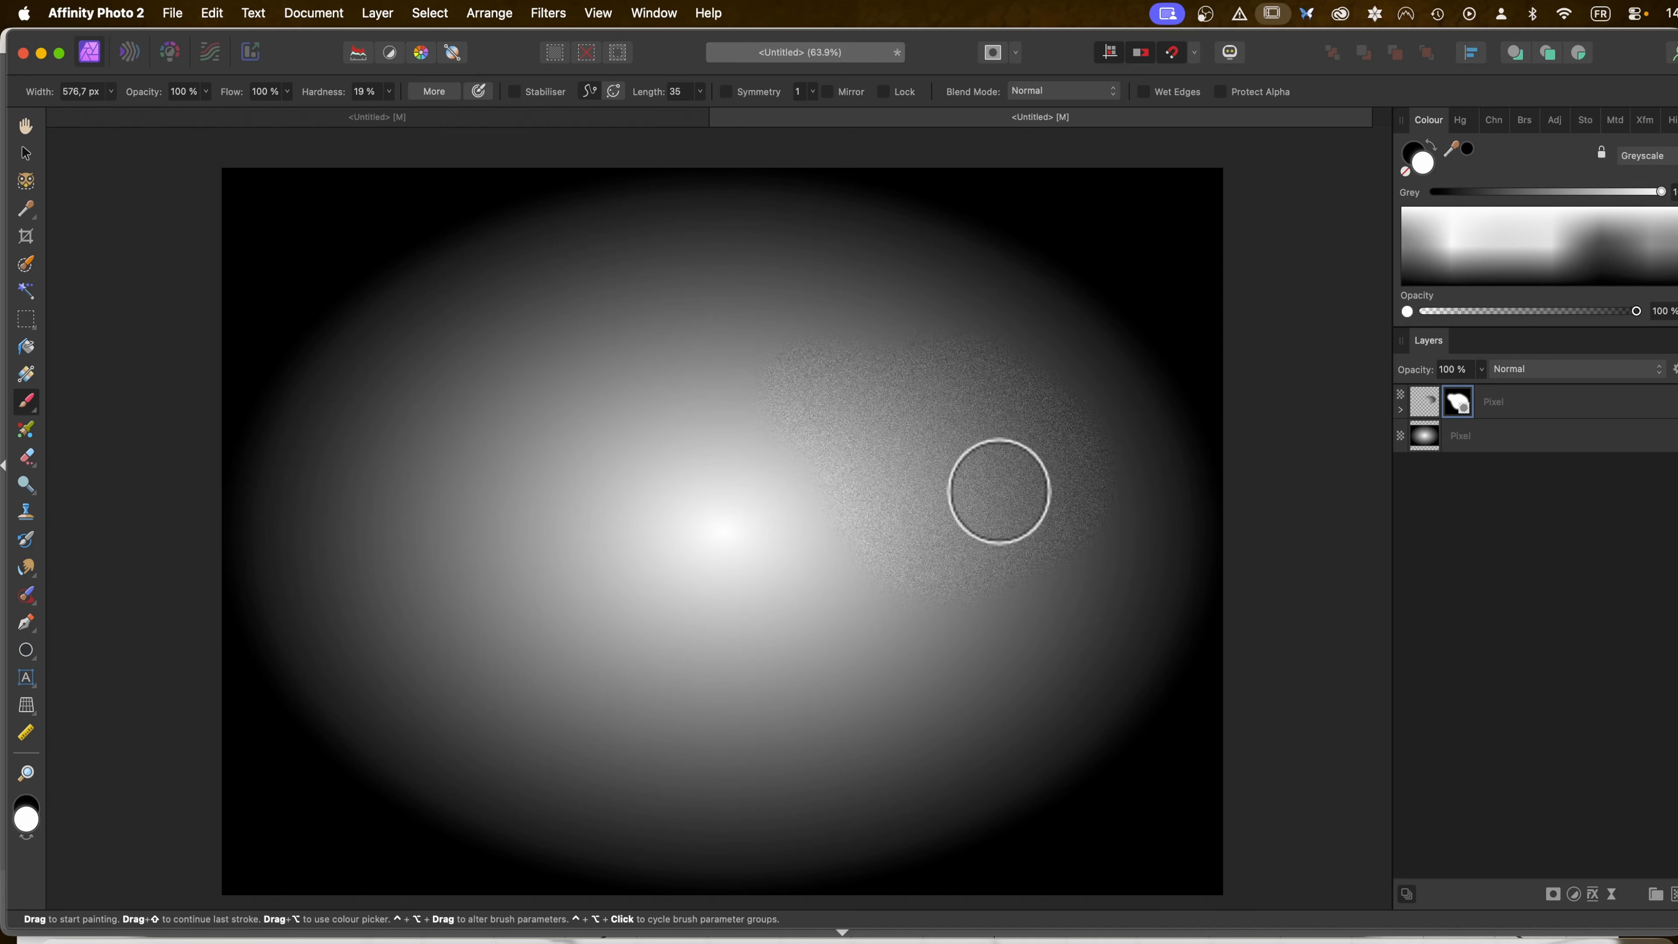
mouse_move(452, 220)
left_mouse_down()
mouse_move(367, 240)
mouse_move(385, 237)
mouse_move(313, 281)
mouse_move(293, 420)
mouse_move(312, 311)
mouse_move(386, 255)
left_mouse_up()
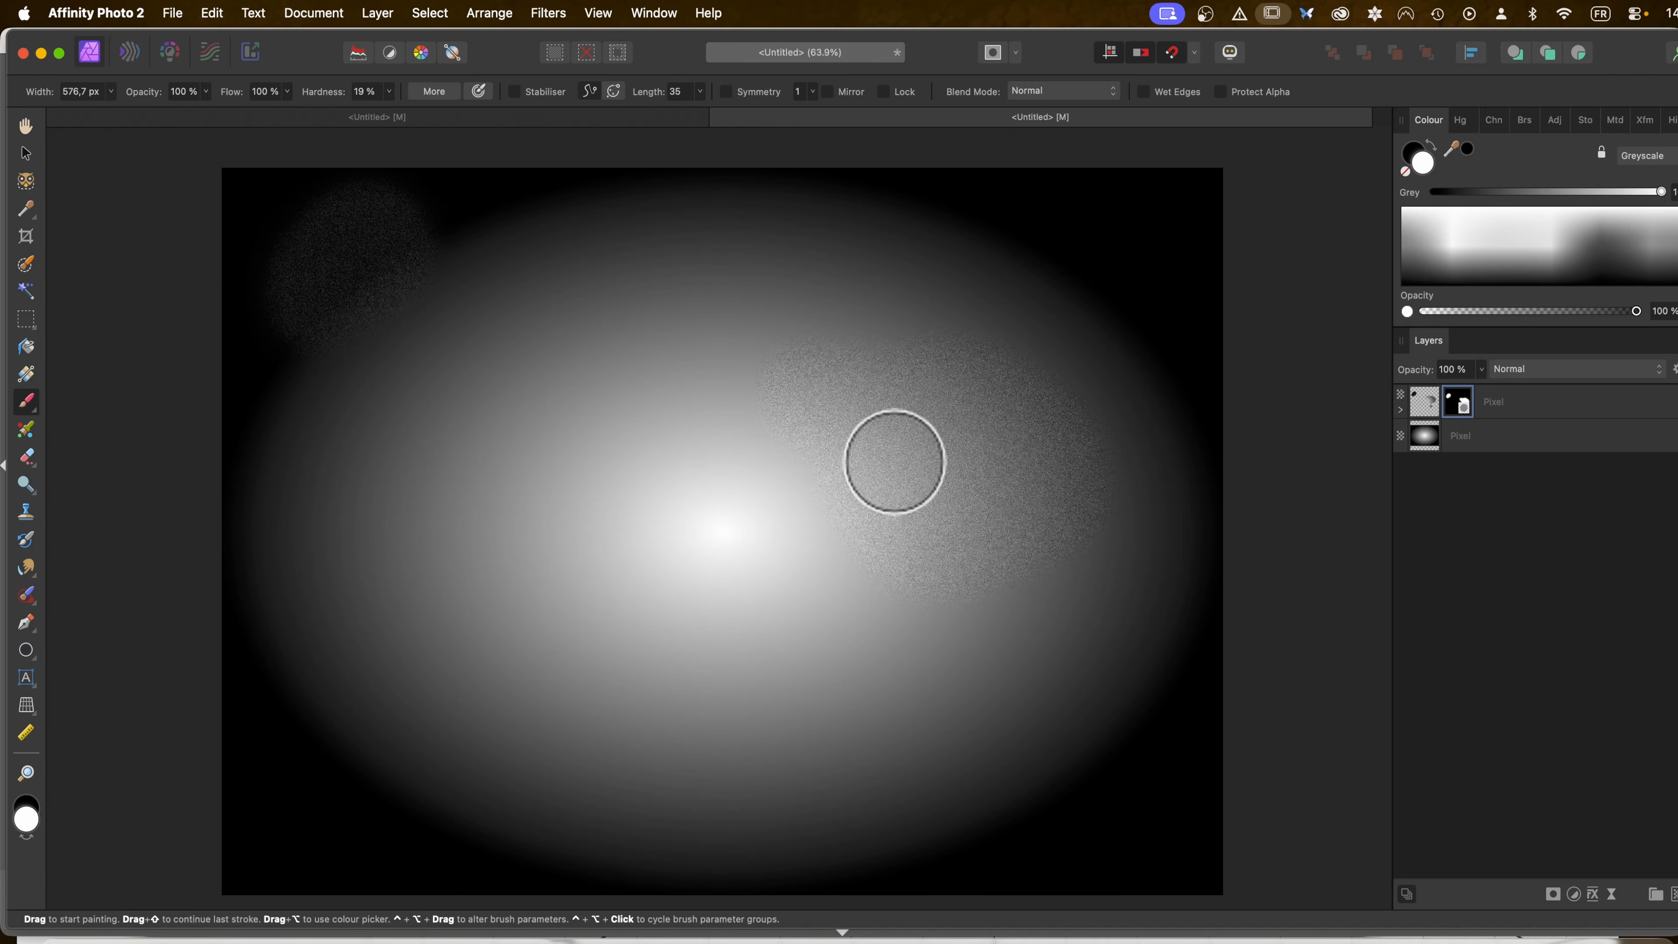
Step: Compare the smooth linear gradient document with the radial gradient document that has noise painted in
left_click(631, 119)
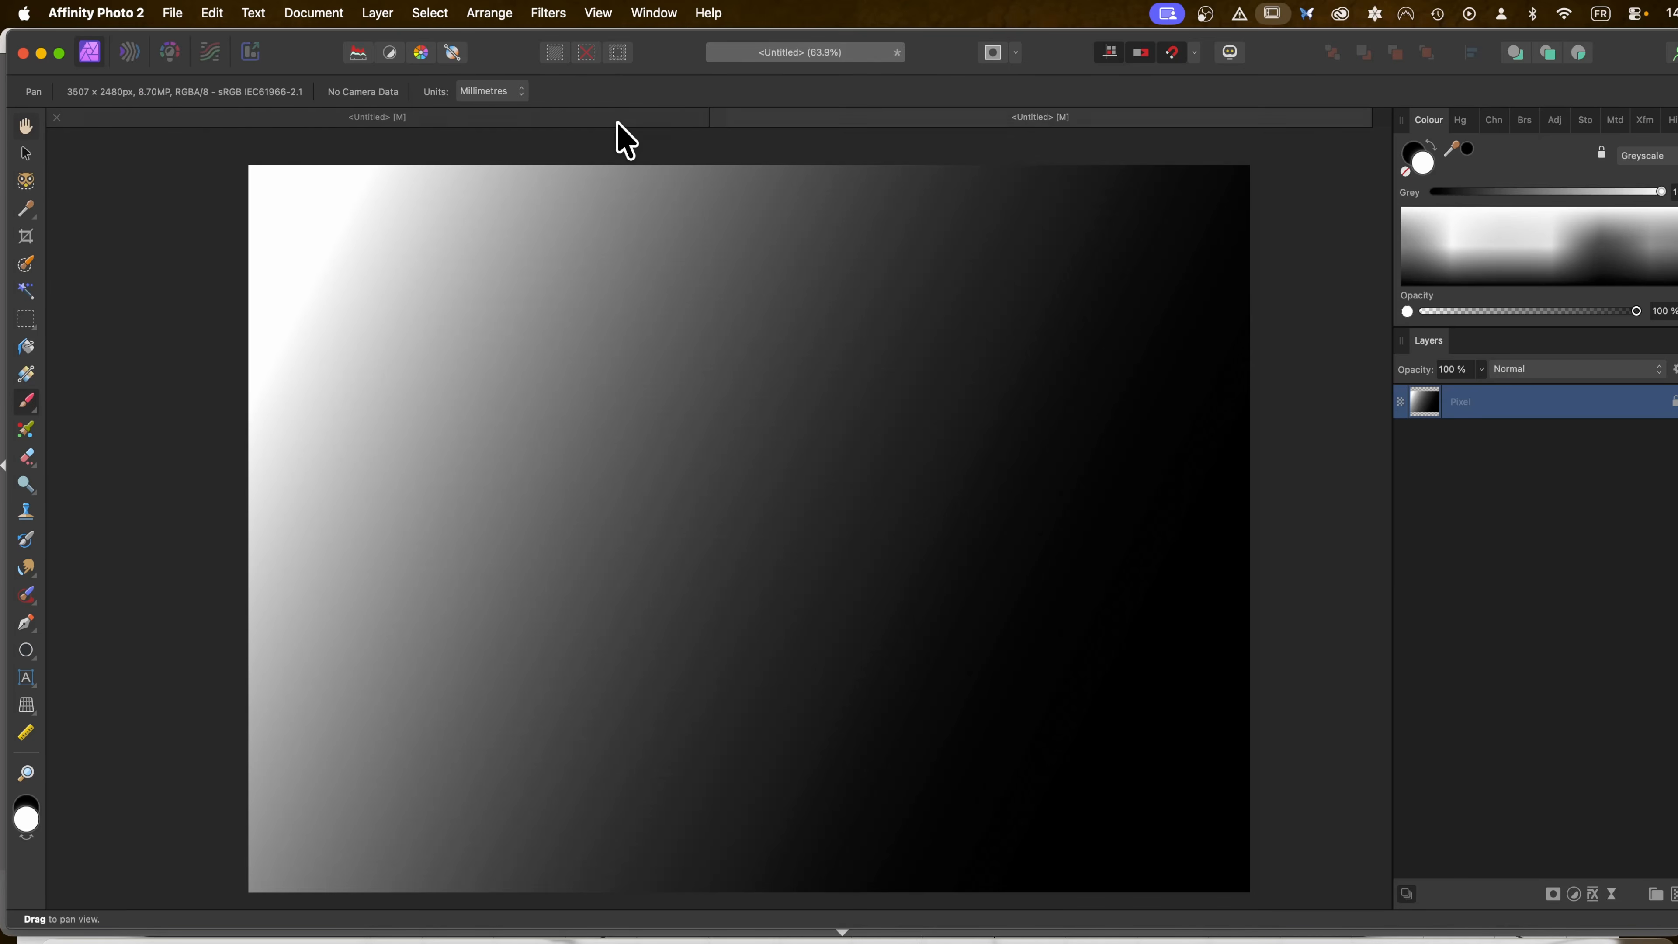
key("h")
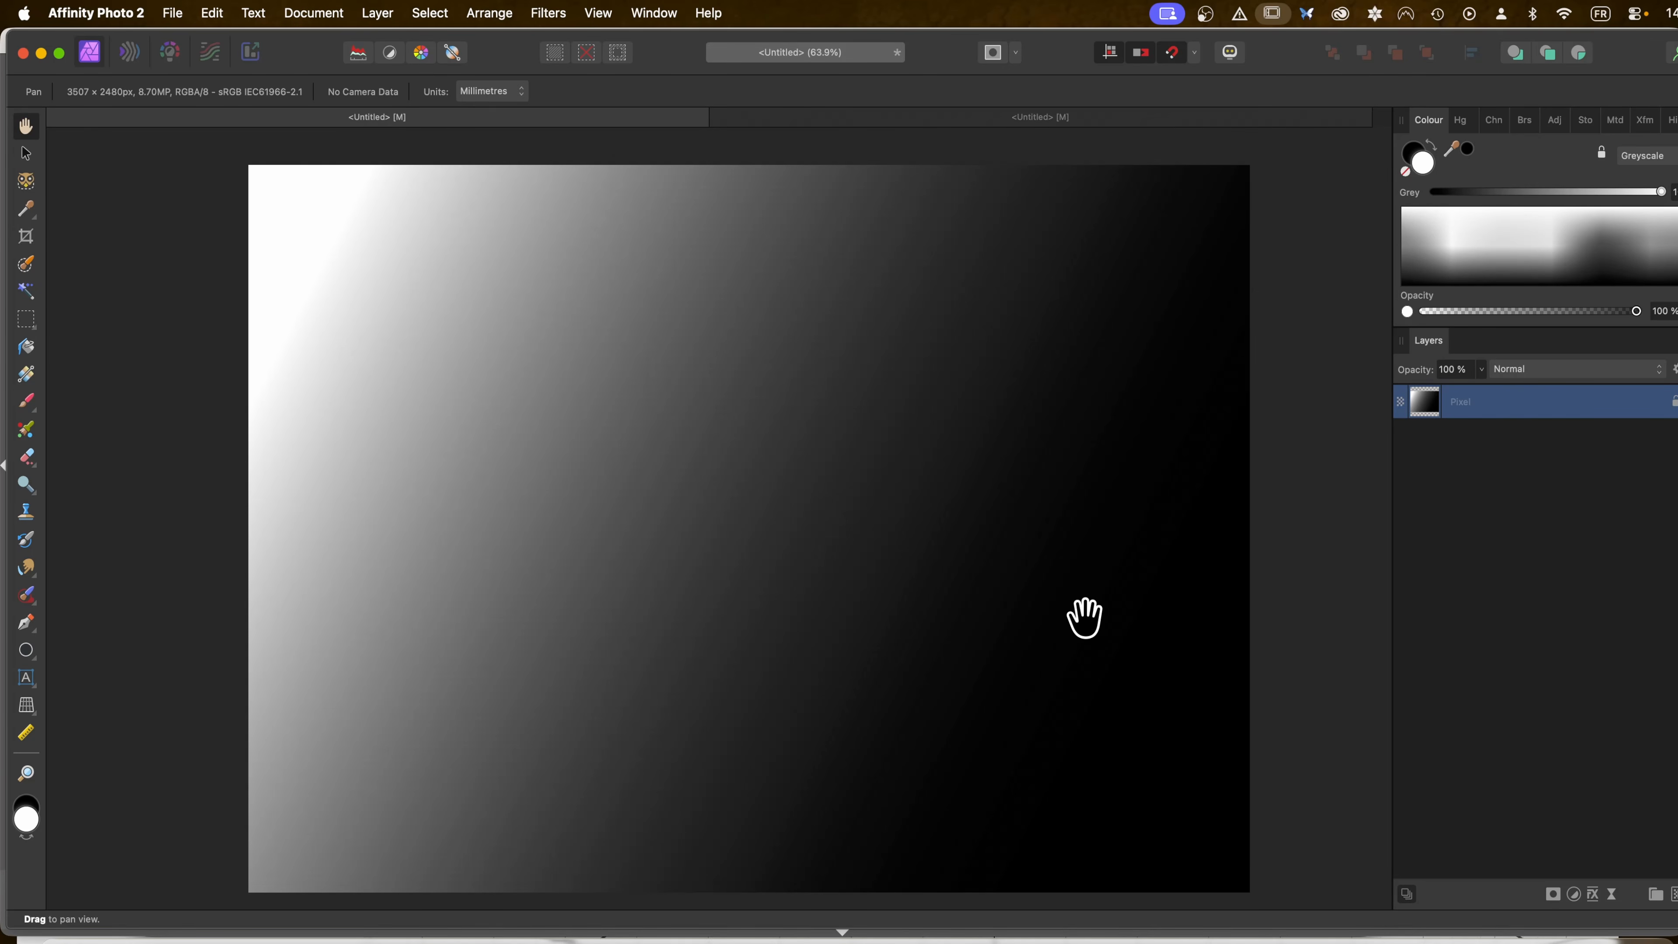
left_click(1074, 121)
key("b")
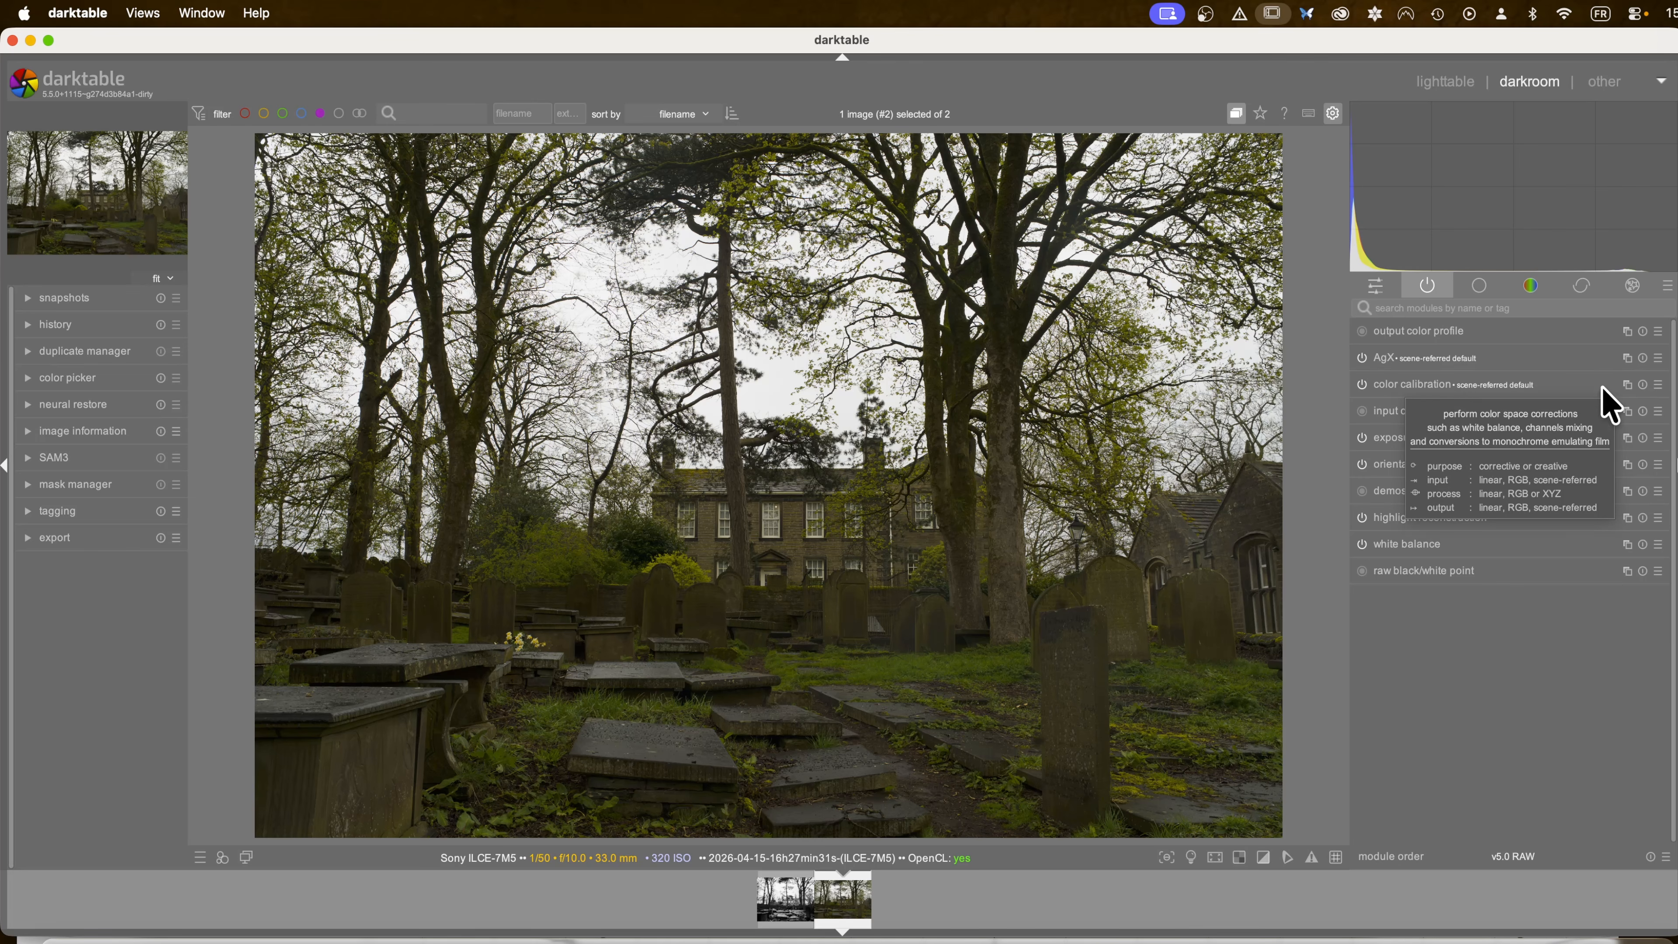
Step: In darktable, add a second color calibration instance and apply its luminance-based monochrome preset
left_click(1627, 385)
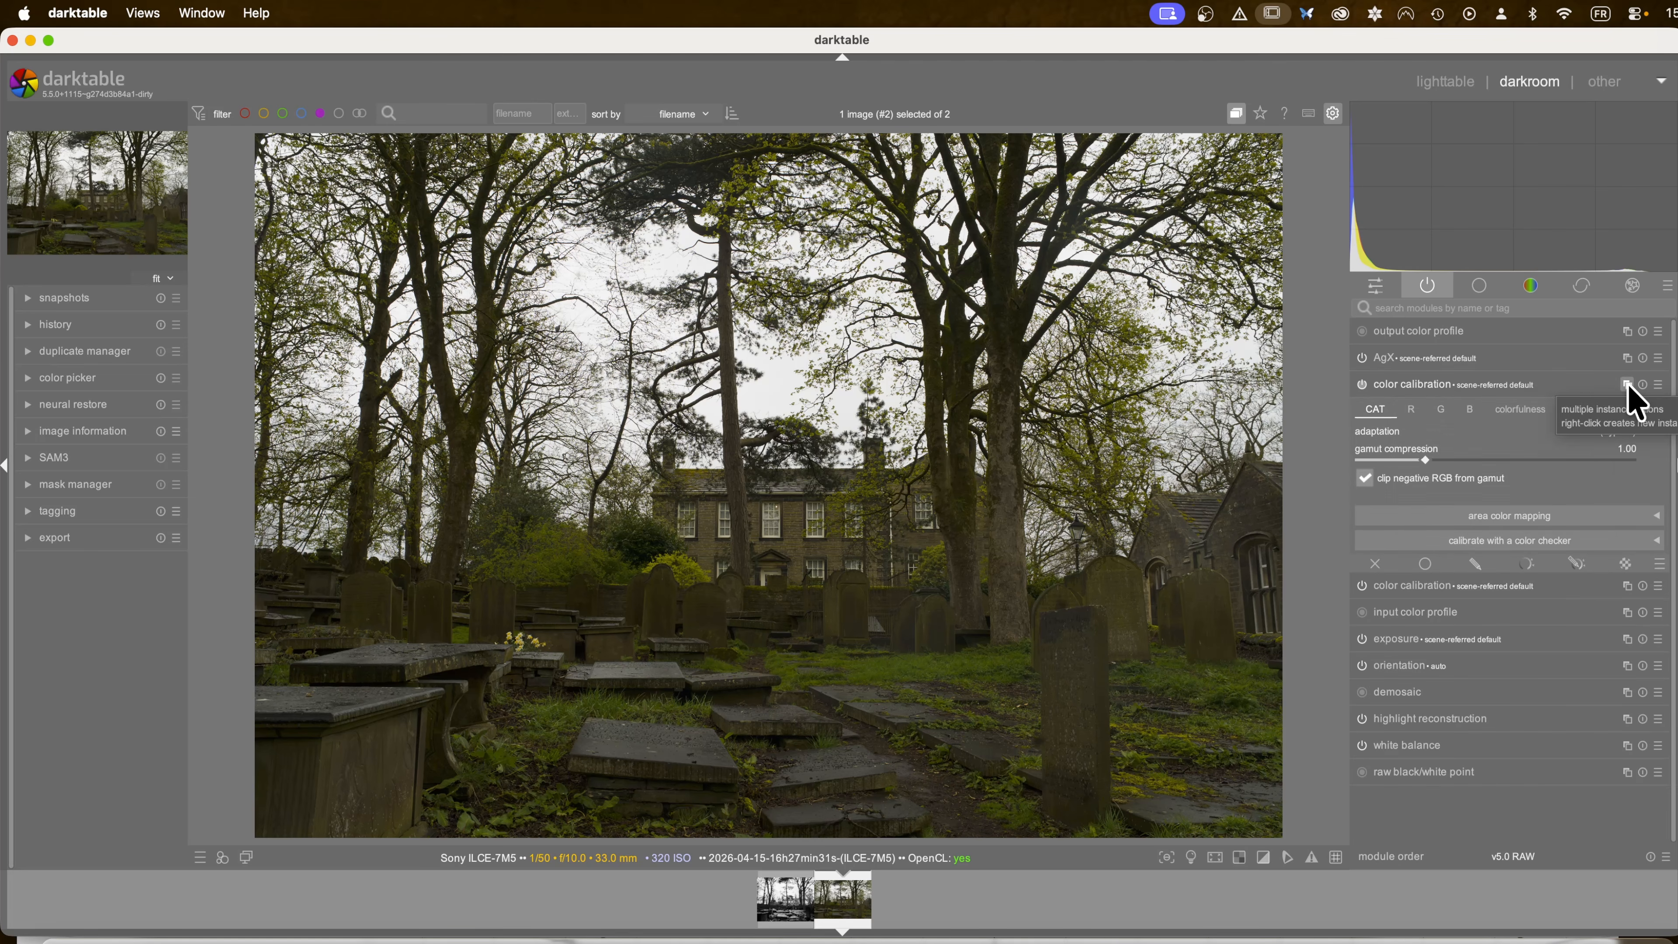
left_click(1659, 384)
mouse_move(1579, 459)
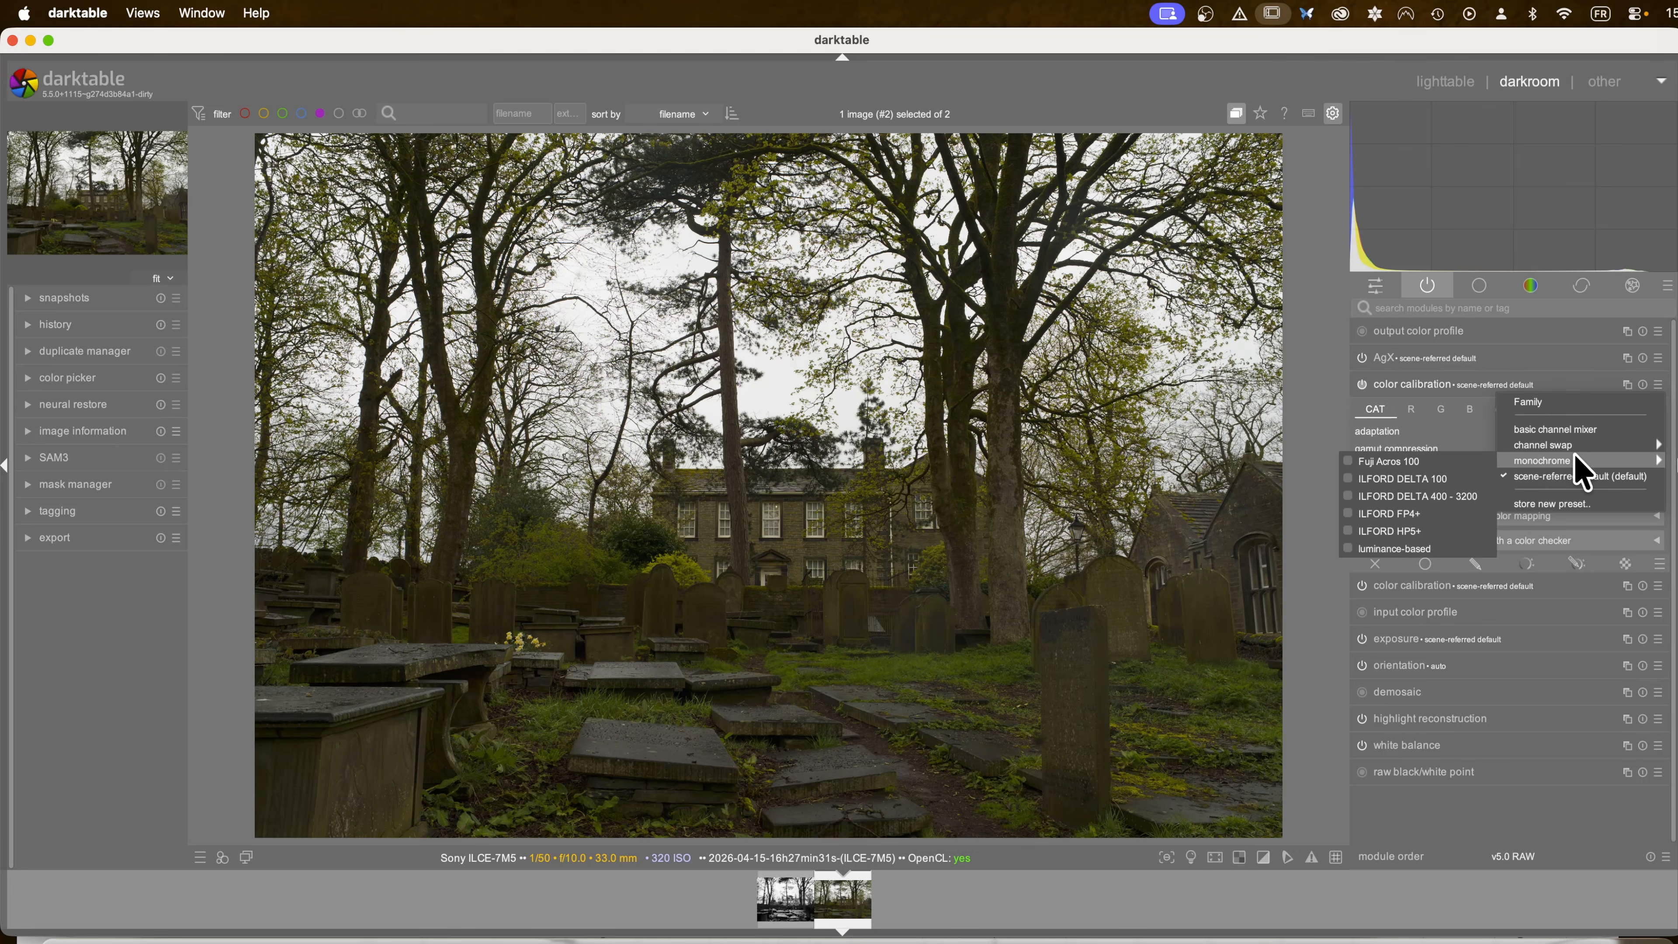
left_click(1401, 548)
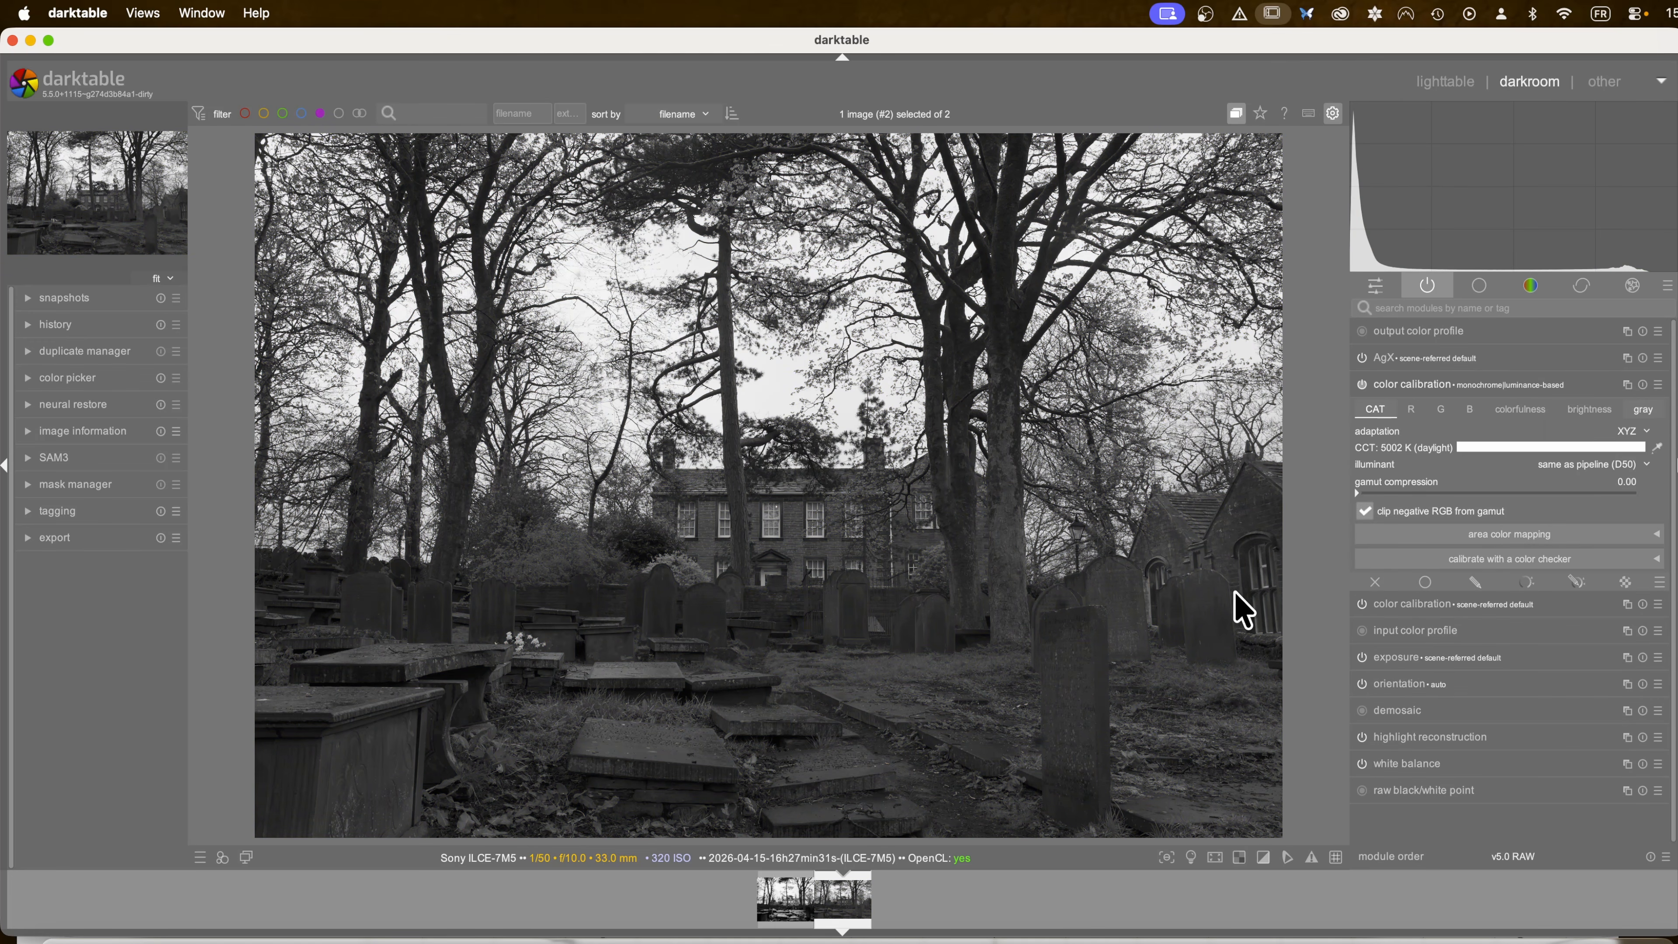
left_click(1402, 388)
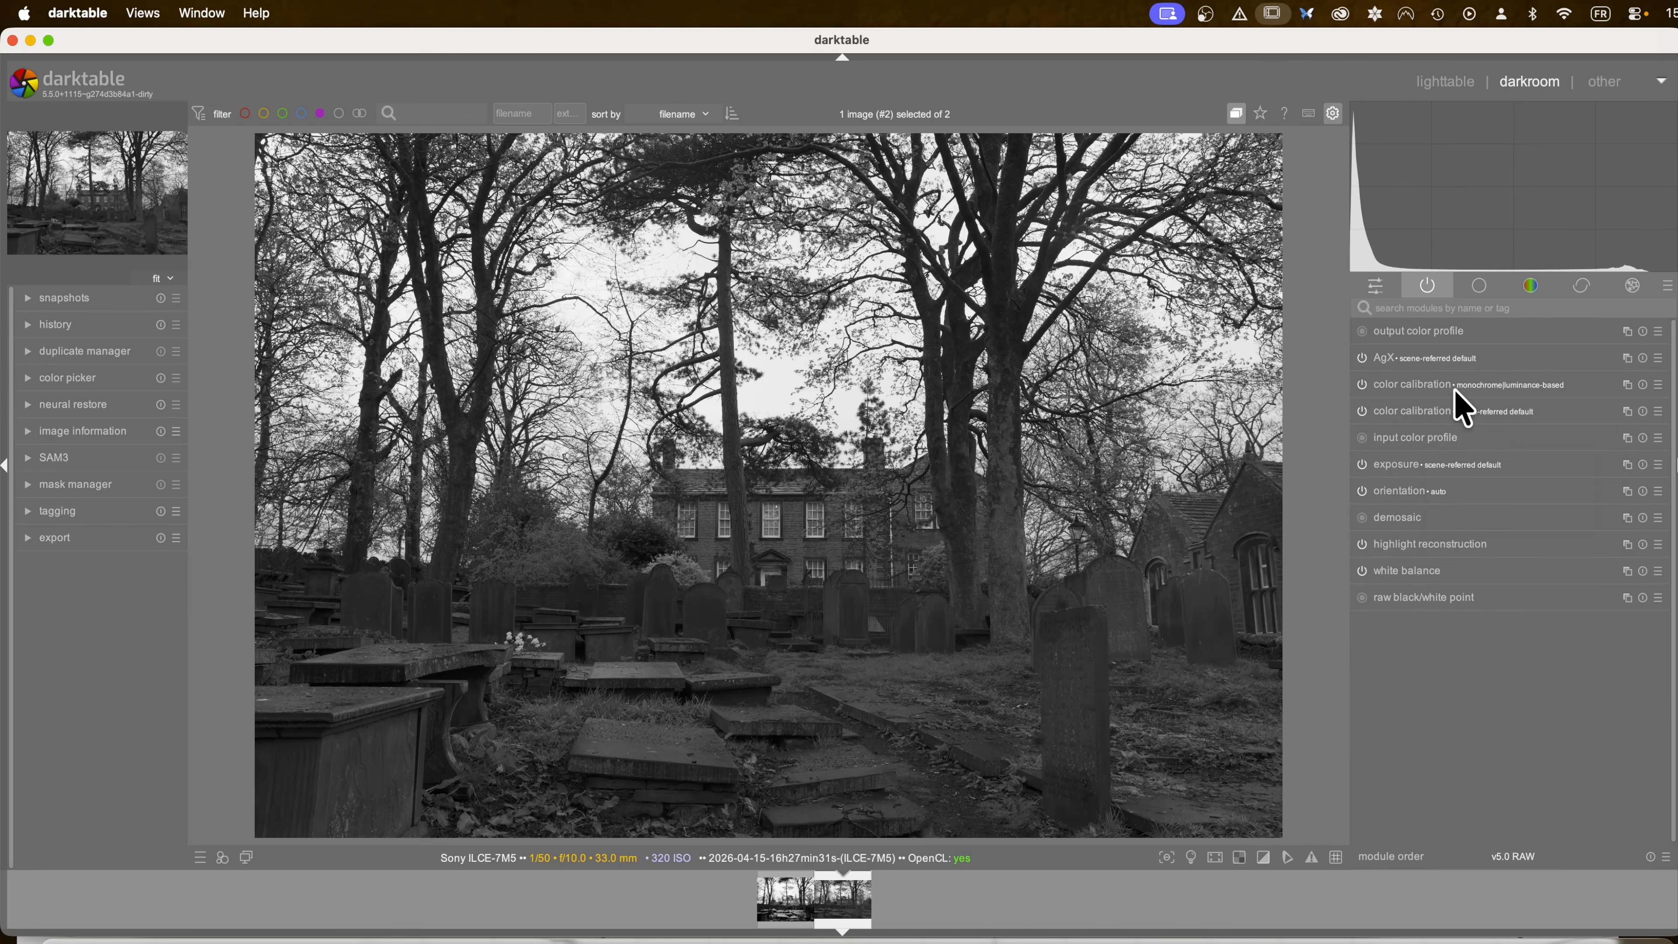
Step: In AgX, auto-tune the levels over the whole image and set contrast to 3.77 and shoulder power to 3.96
left_click(1389, 360)
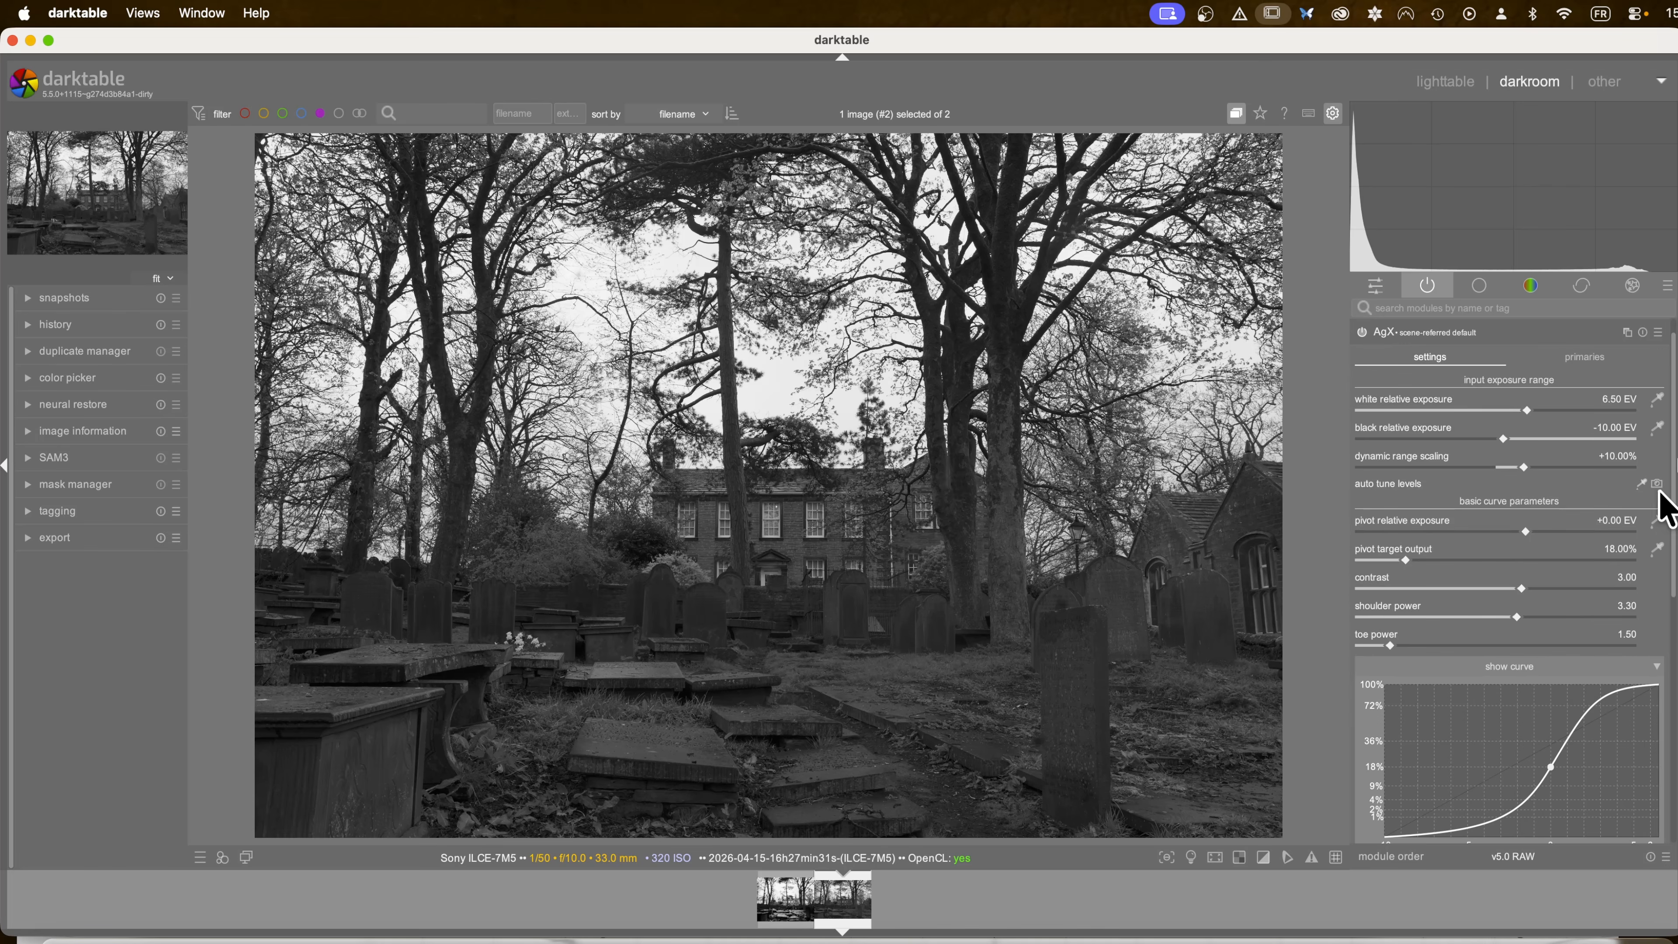
left_click(1641, 485)
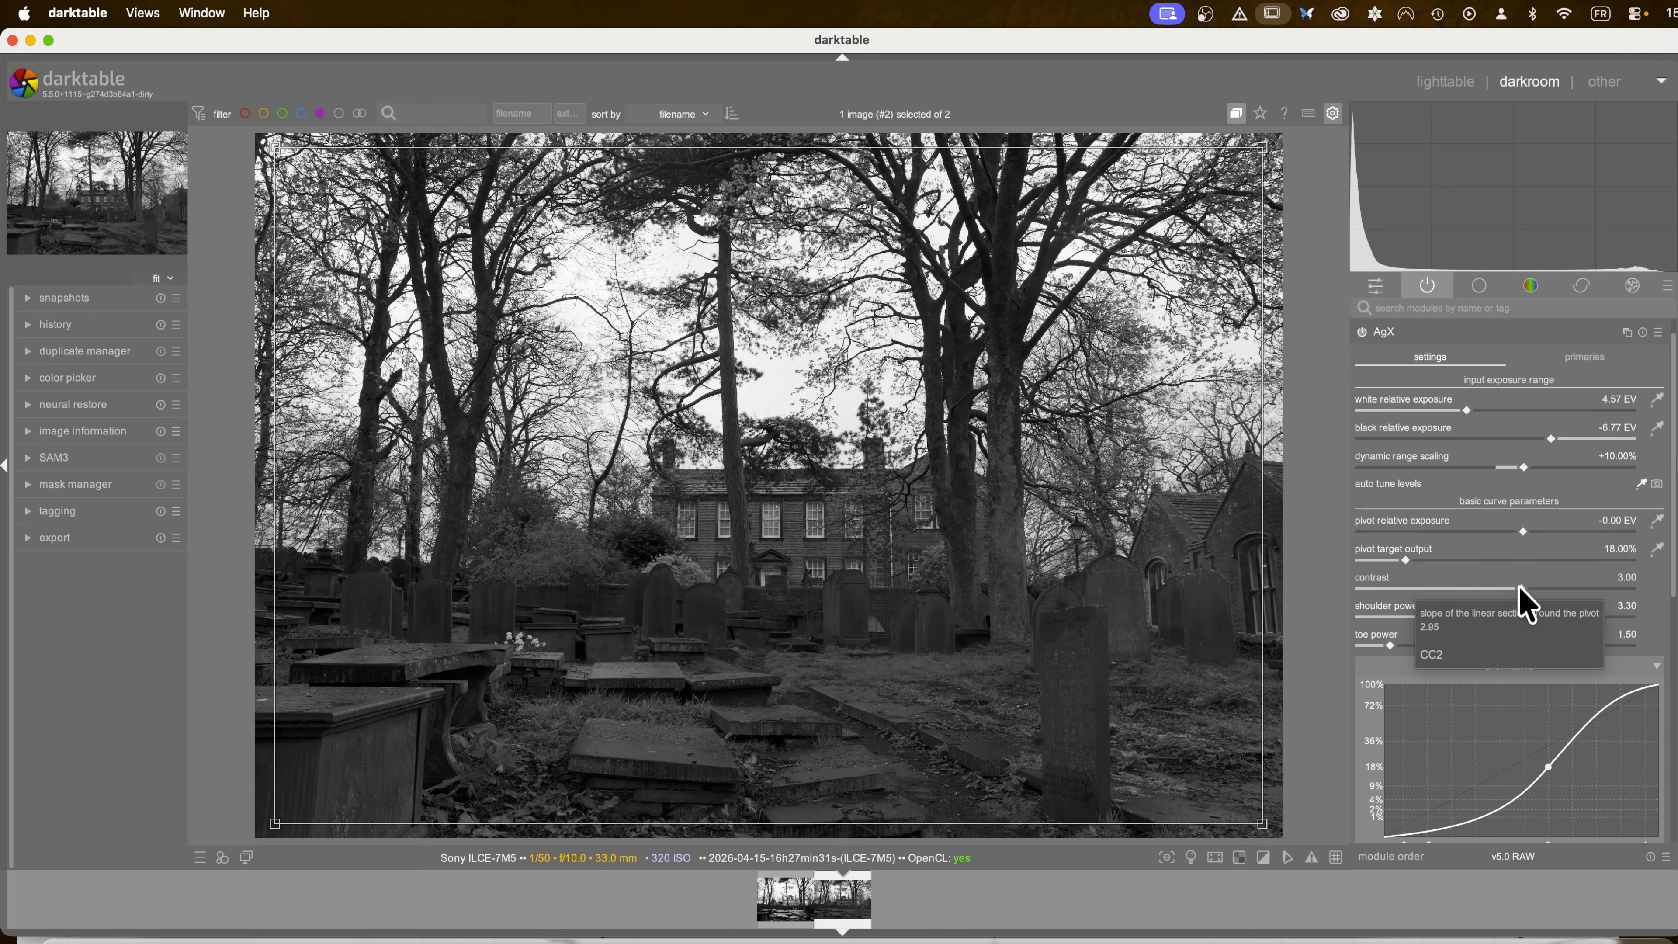
left_click_drag(1521, 588, 1565, 616)
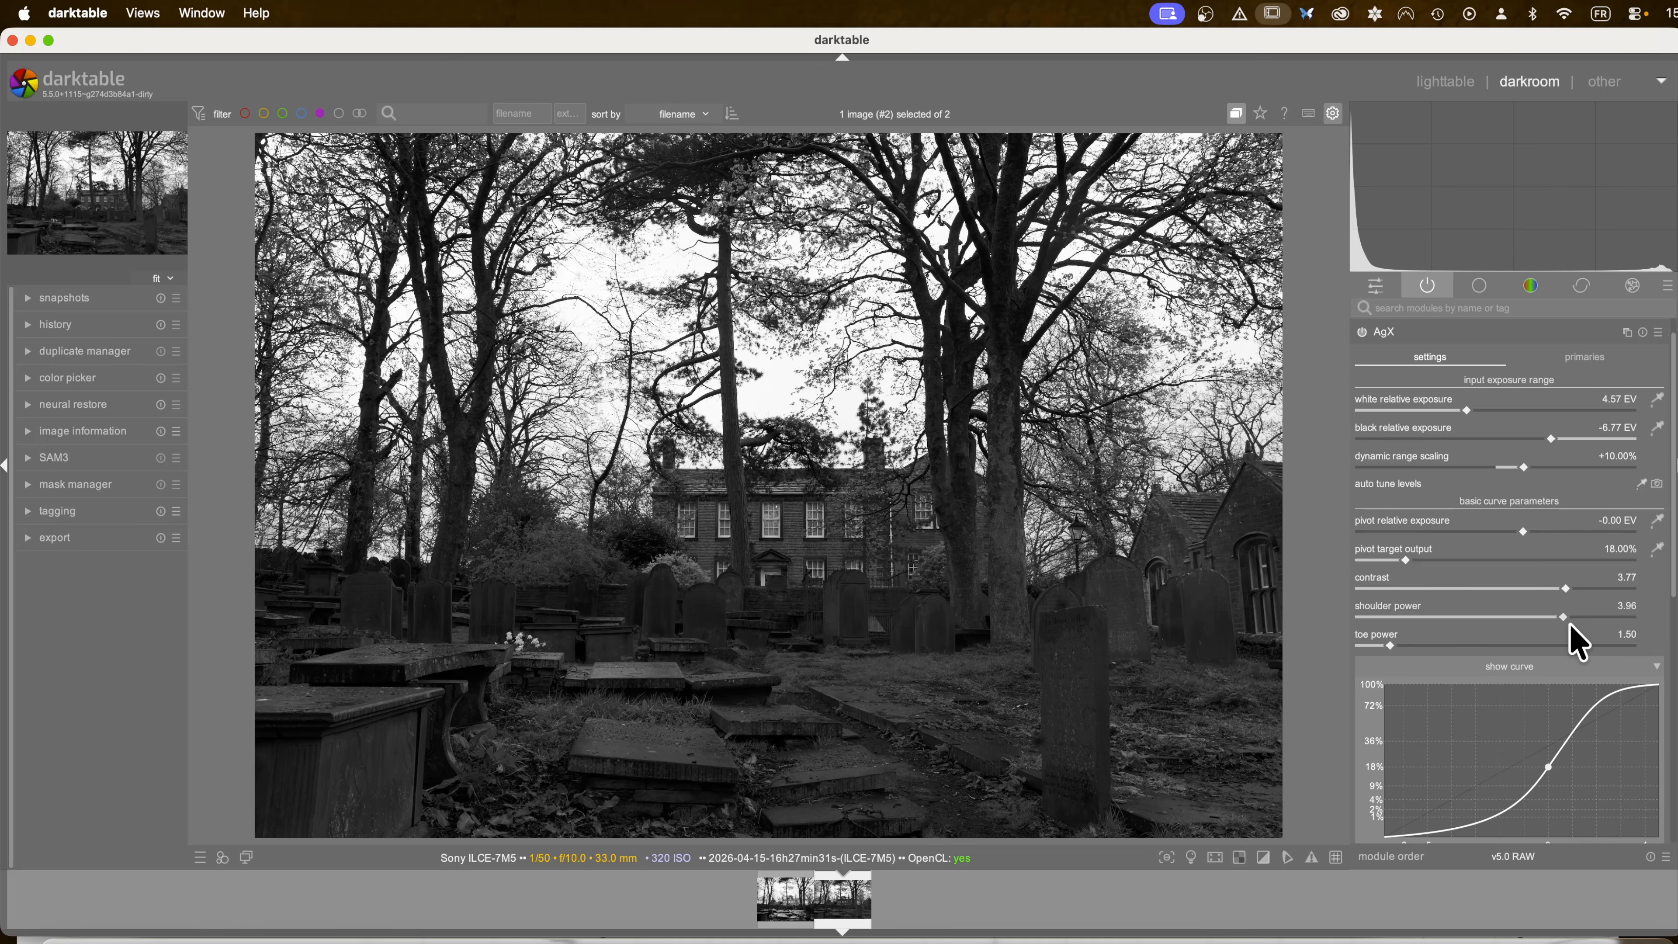
mouse_move(1389, 646)
left_mouse_down()
mouse_move(1624, 647)
mouse_move(1344, 650)
mouse_move(1402, 651)
left_mouse_up()
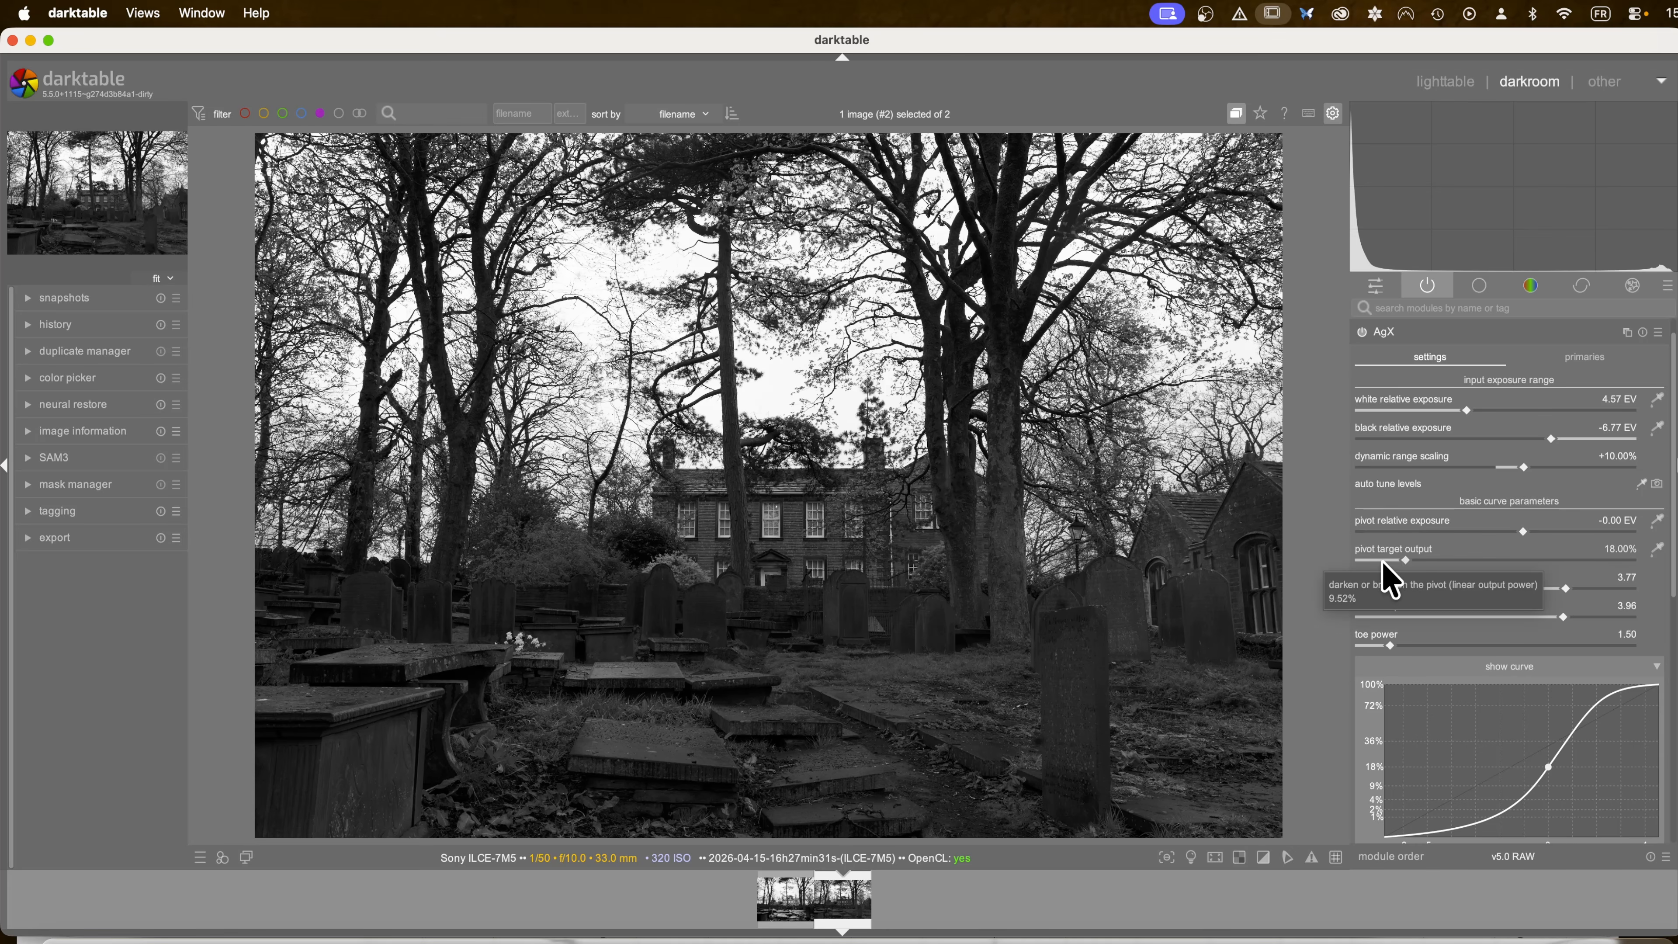
left_click(1384, 333)
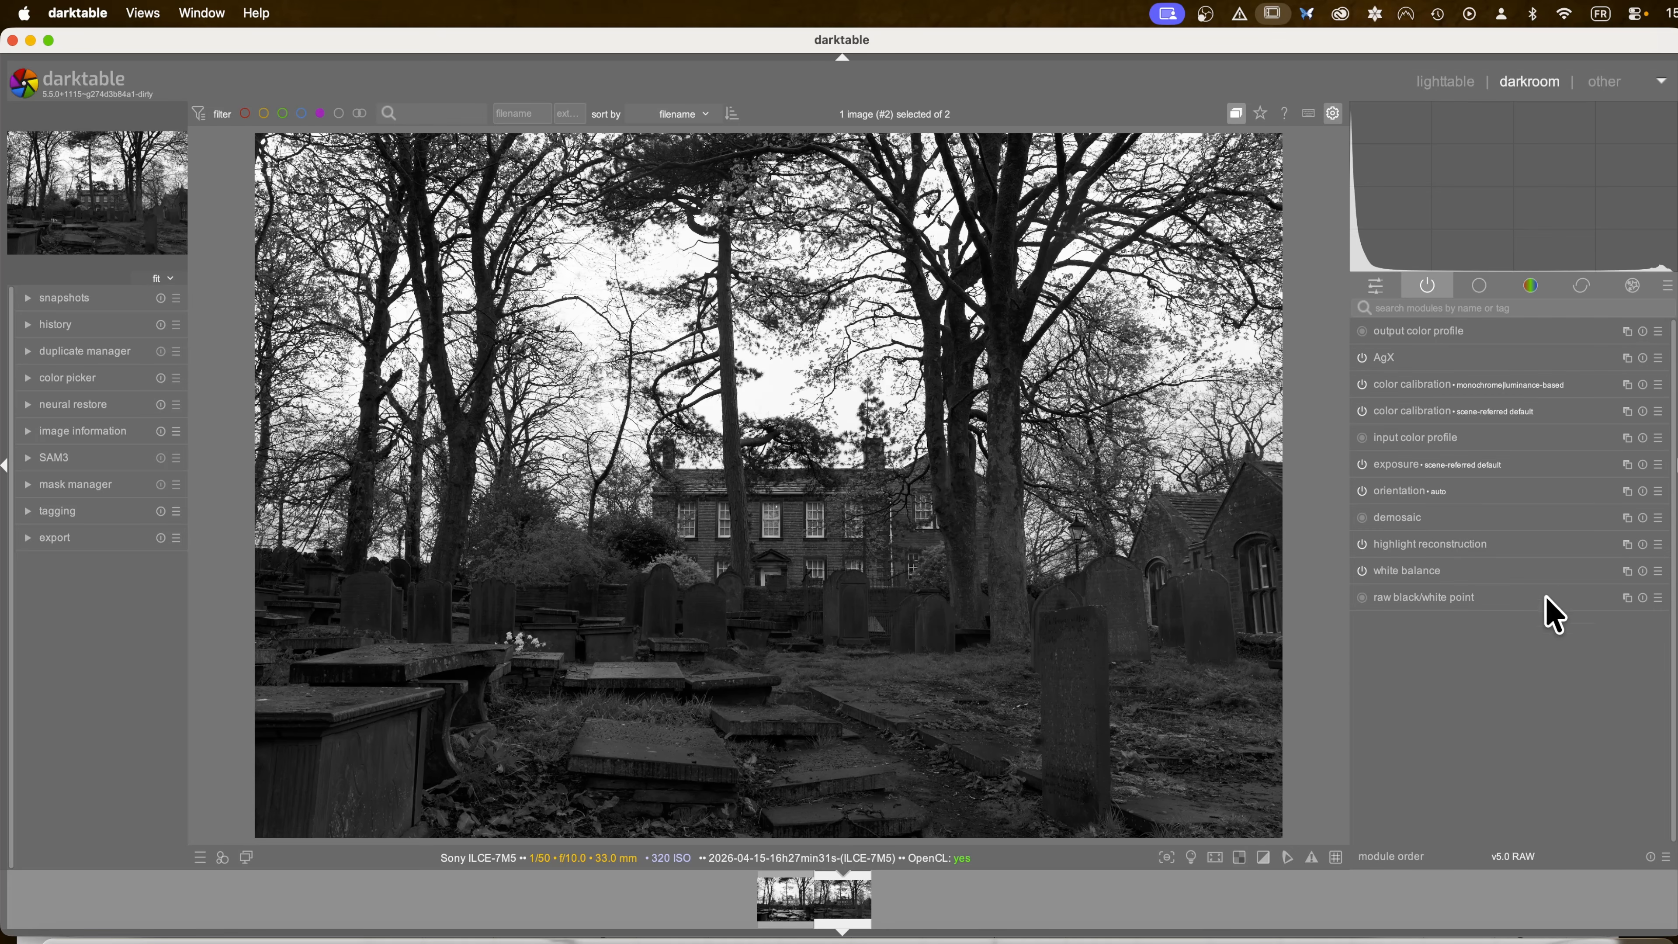
Step: Raise the photo's overall exposure to +1.378 EV
left_click(1403, 469)
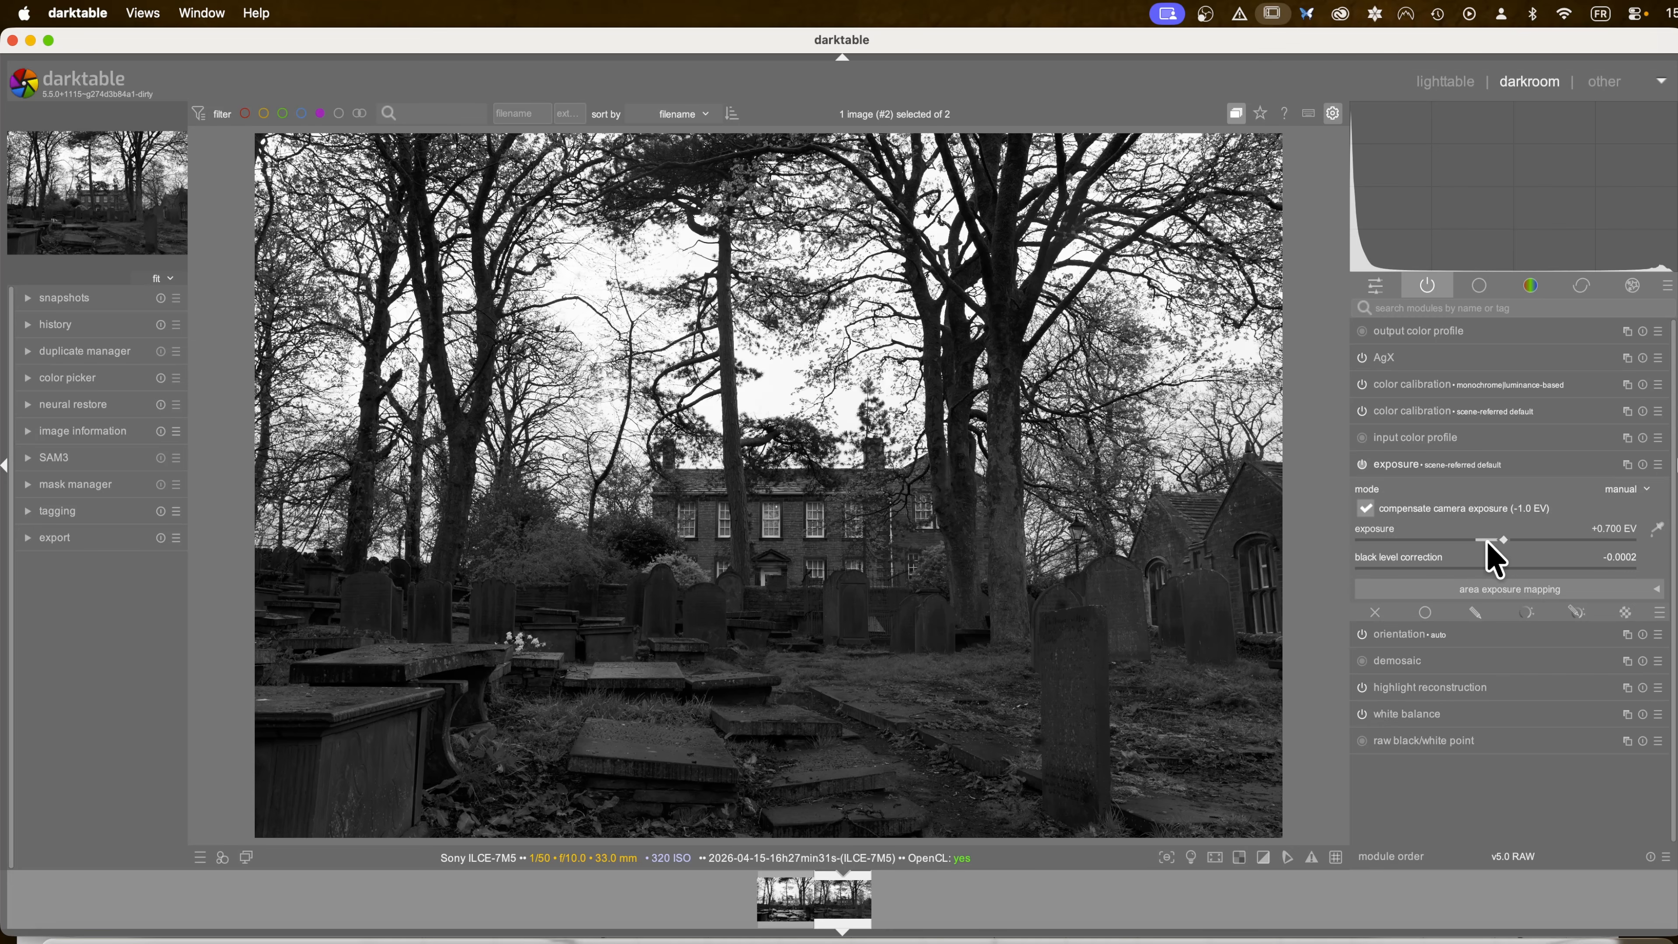
left_click_drag(1511, 540, 1522, 537)
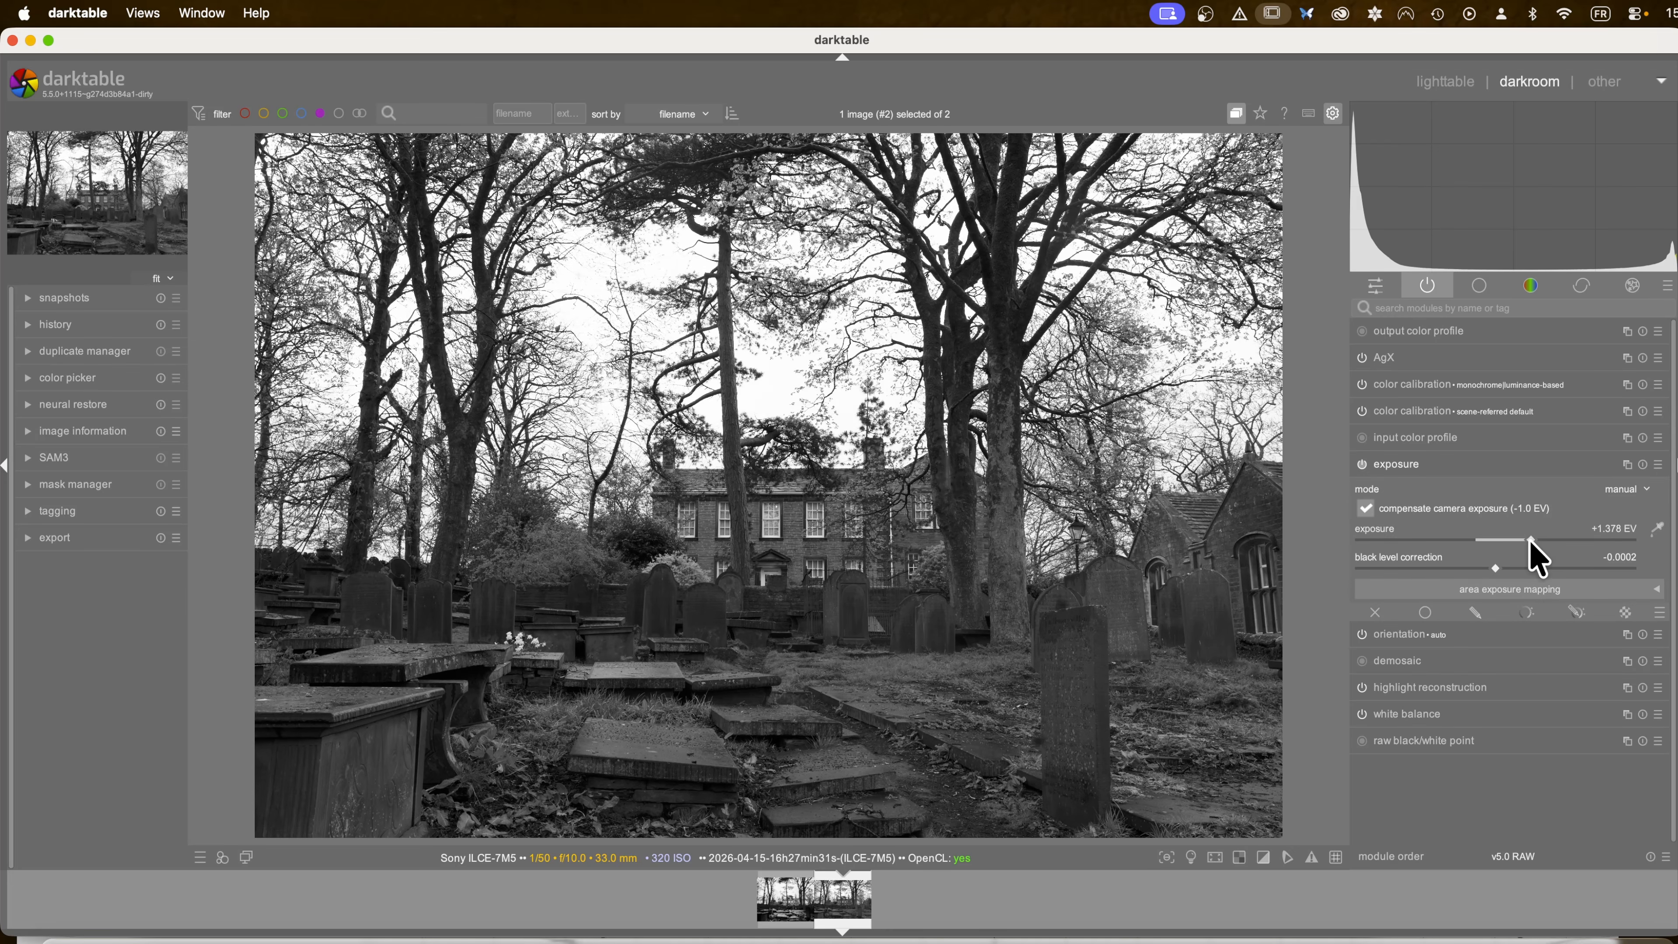
left_click(1399, 470)
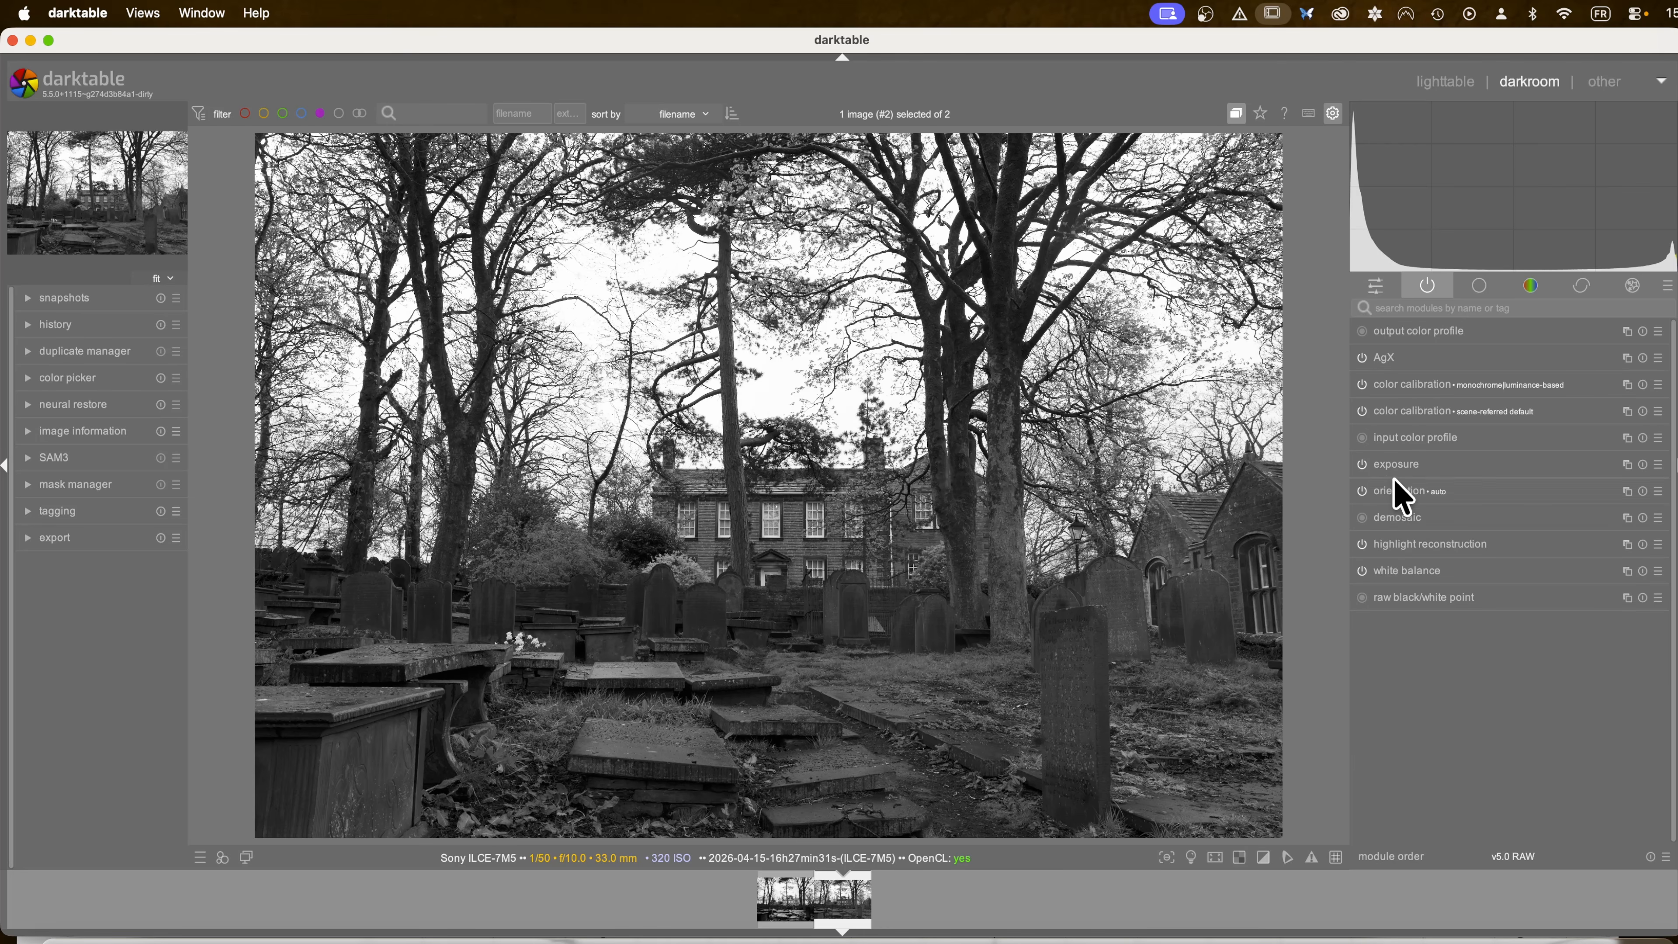
Step: Set the AgX contrast to 3.63
left_click(1387, 360)
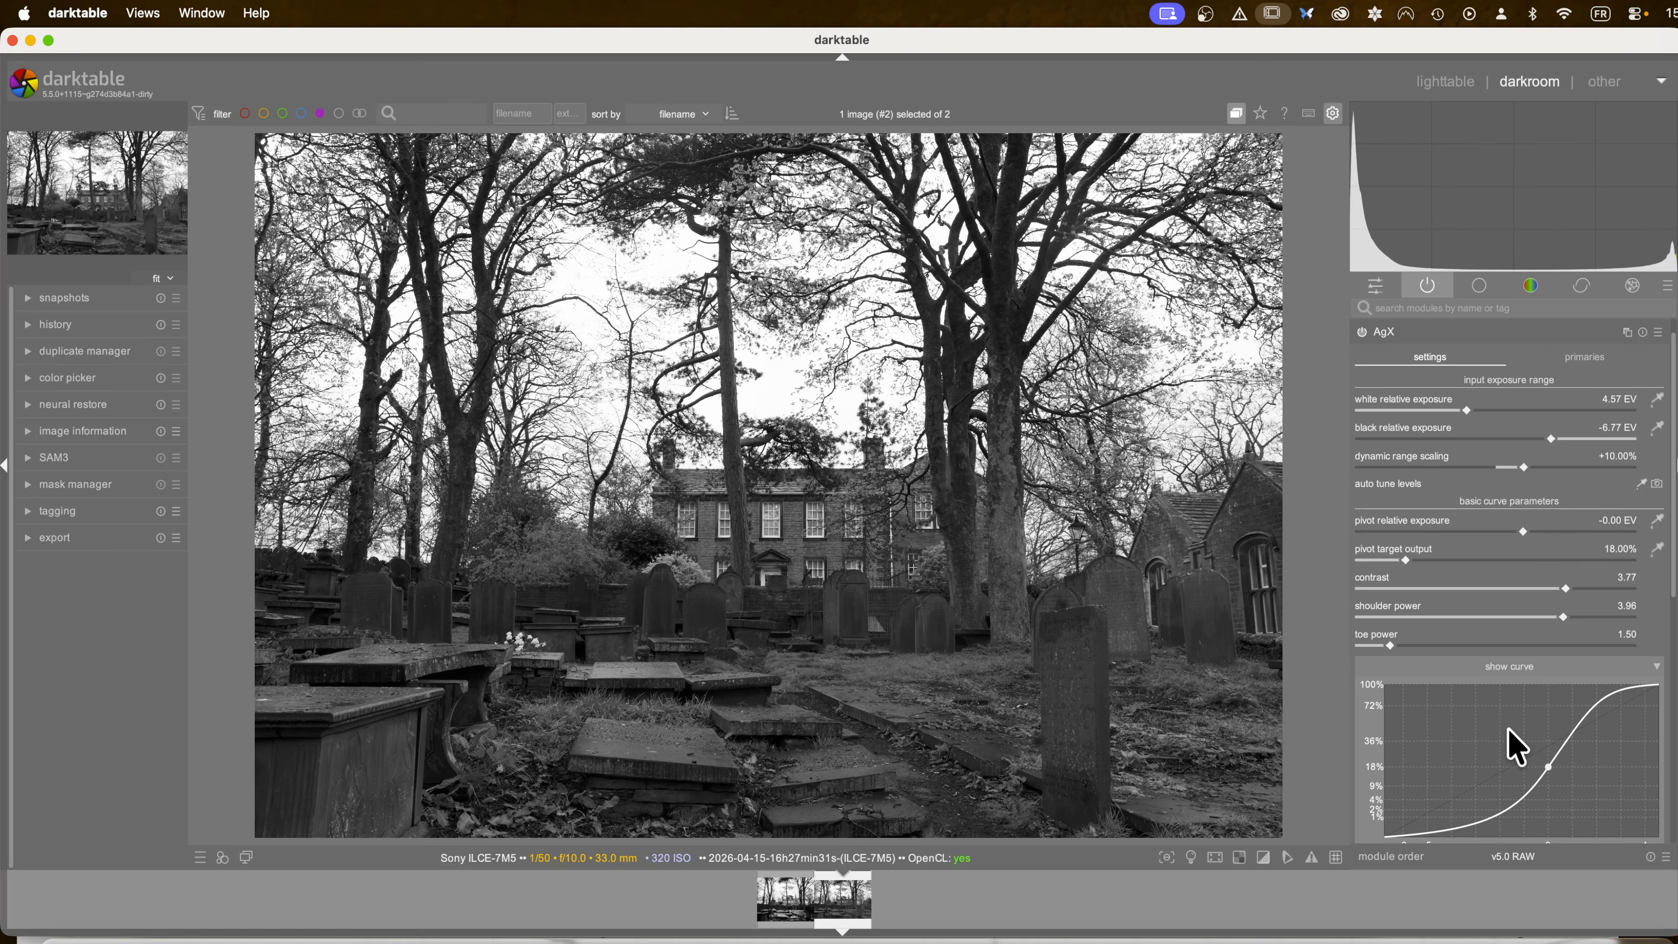
scroll(1490, 753, "down", 2)
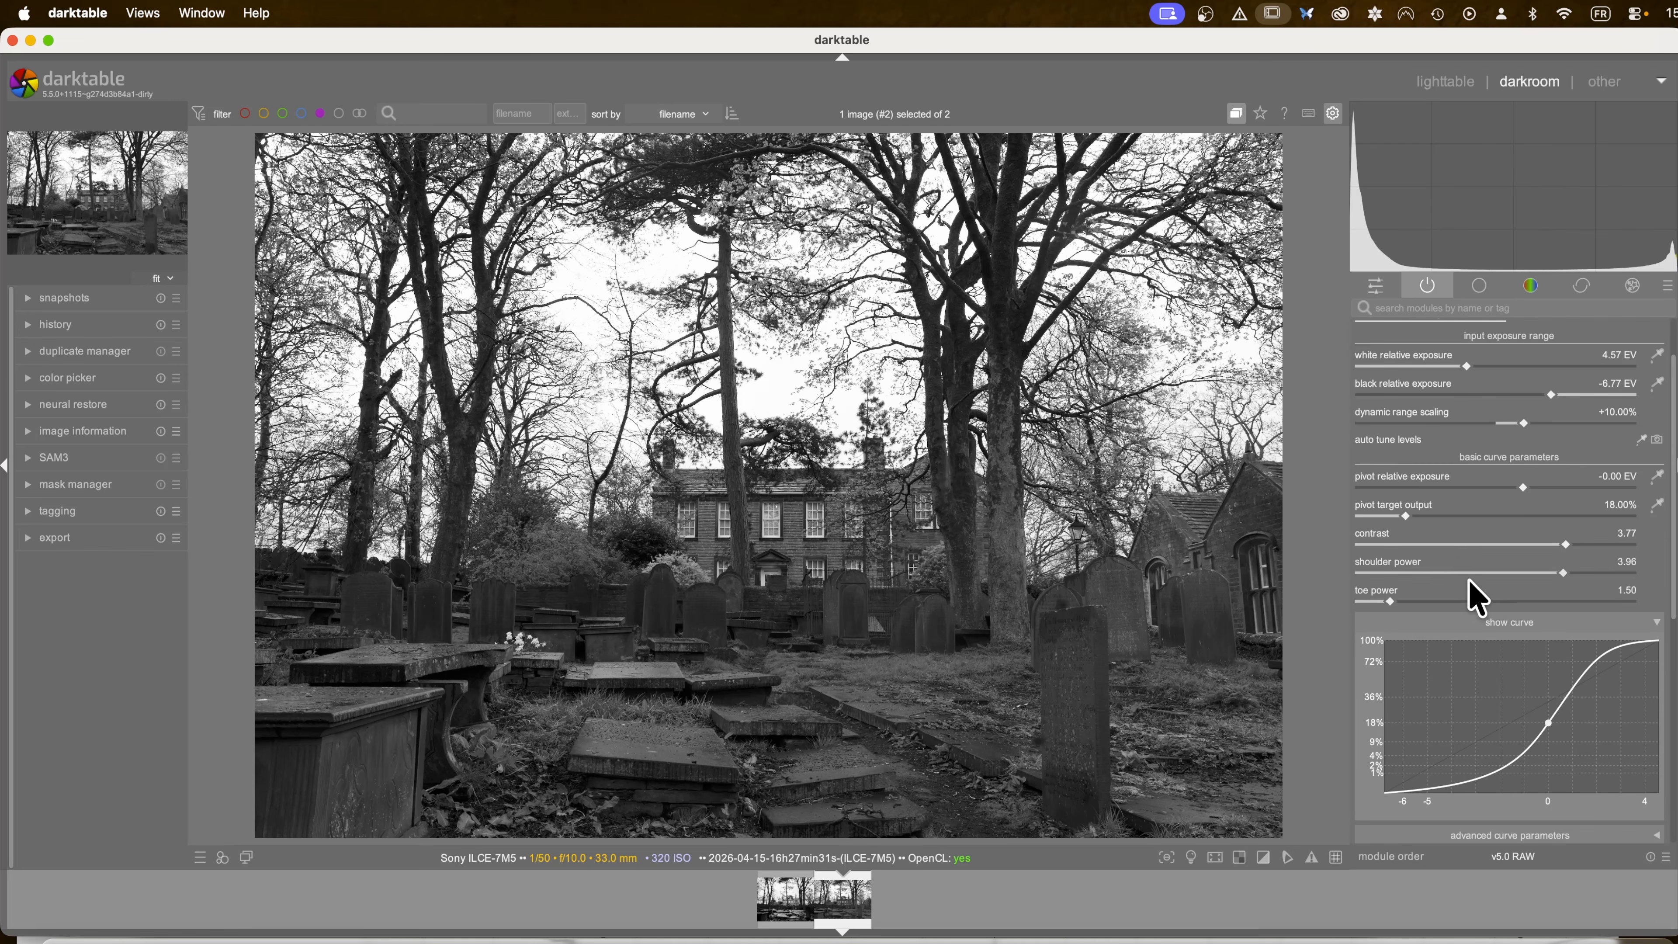
scroll(1578, 555, "down", 5)
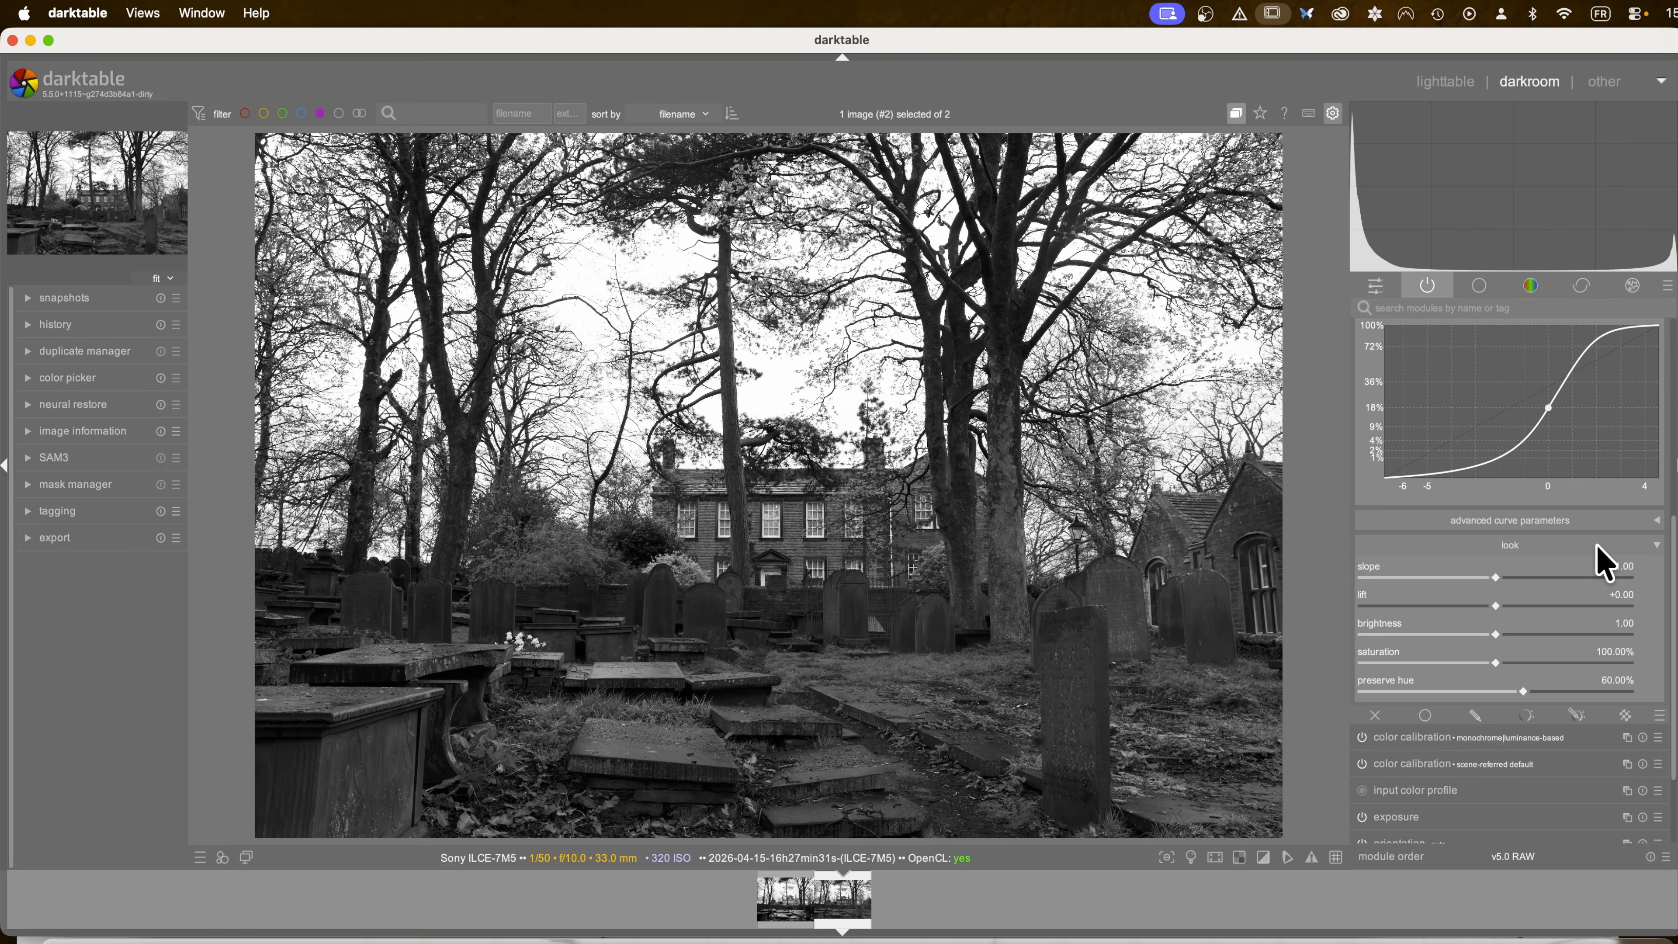
scroll(1605, 562, "up", 5)
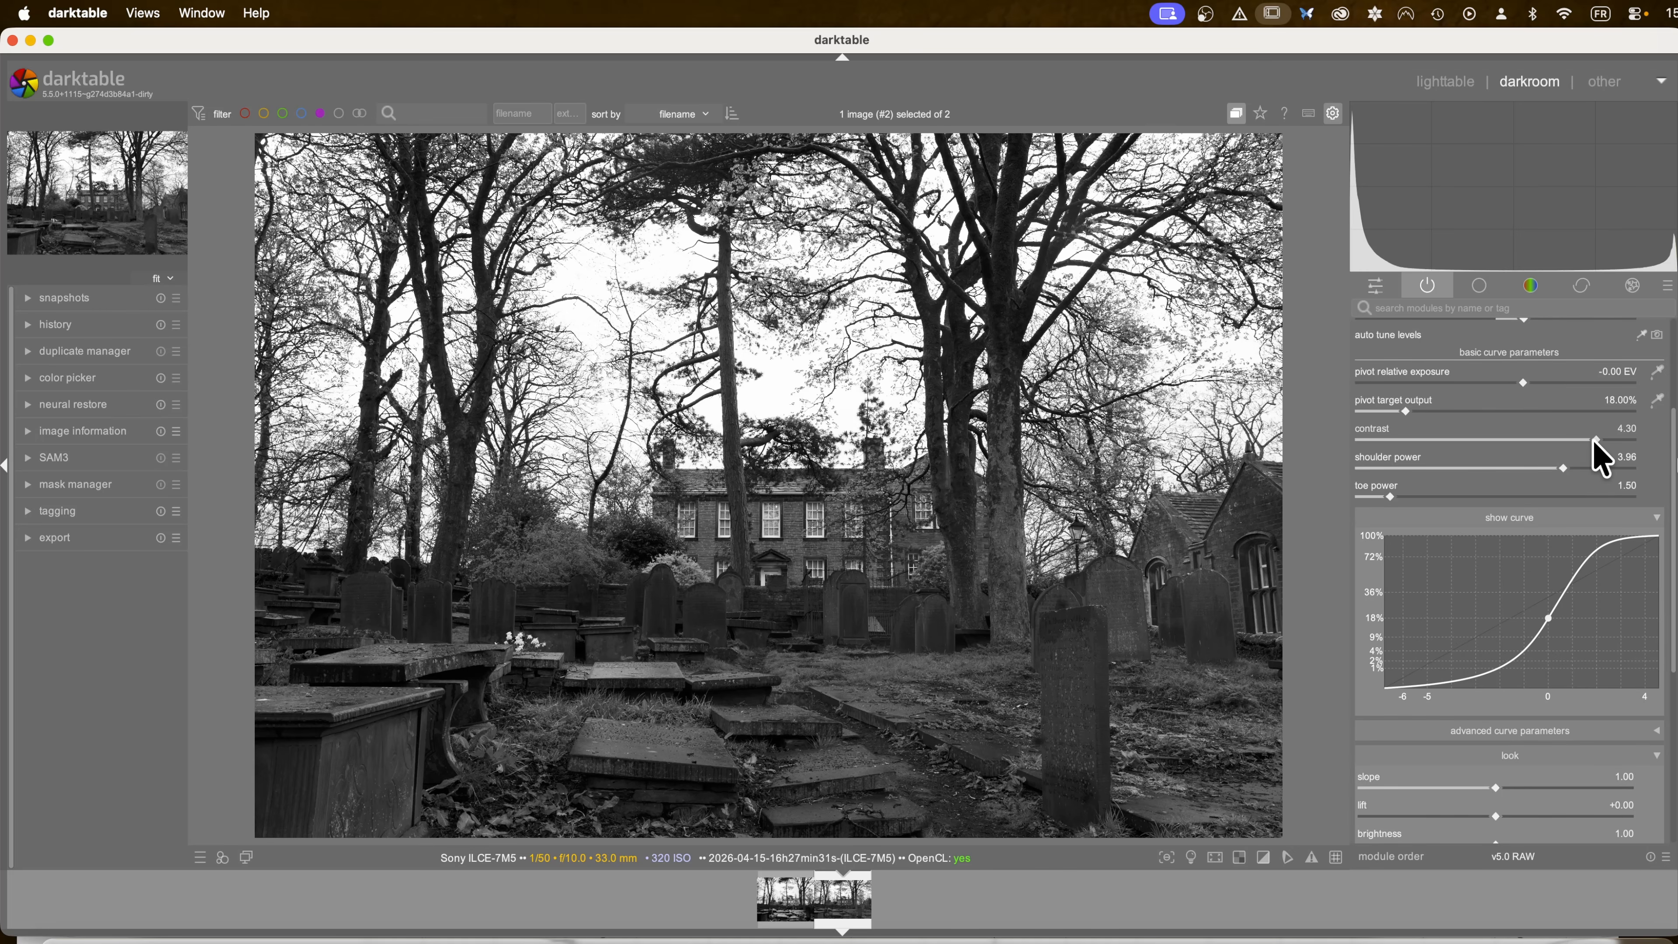
left_click_drag(1599, 456, 1559, 466)
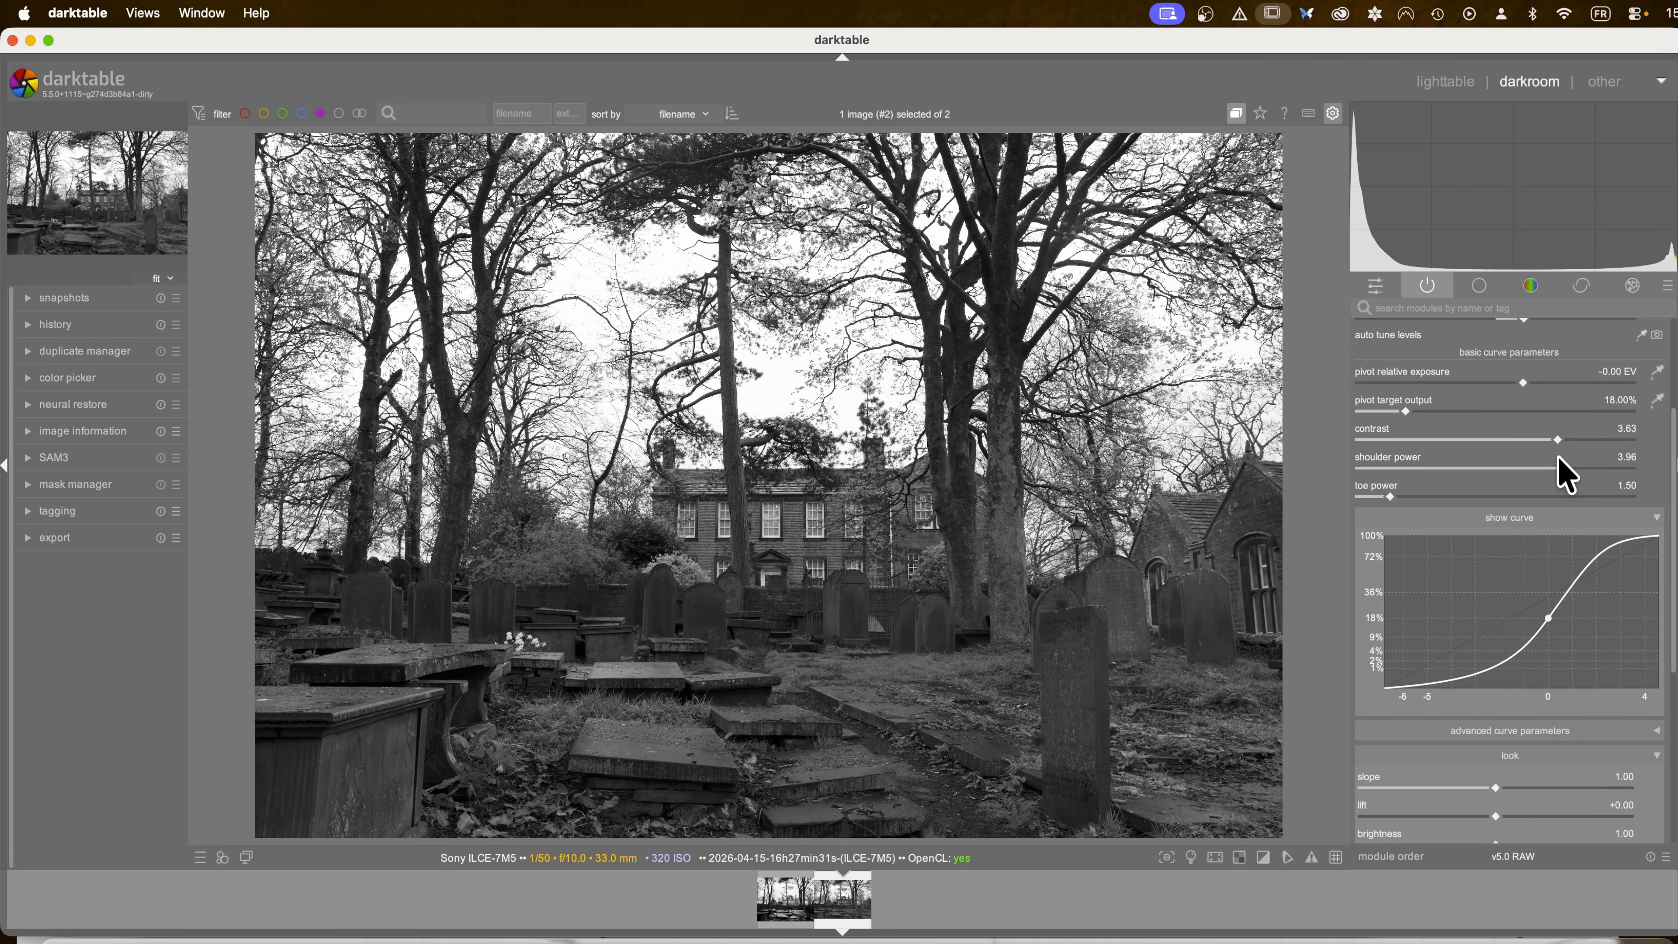
scroll(1447, 423, "up", 3)
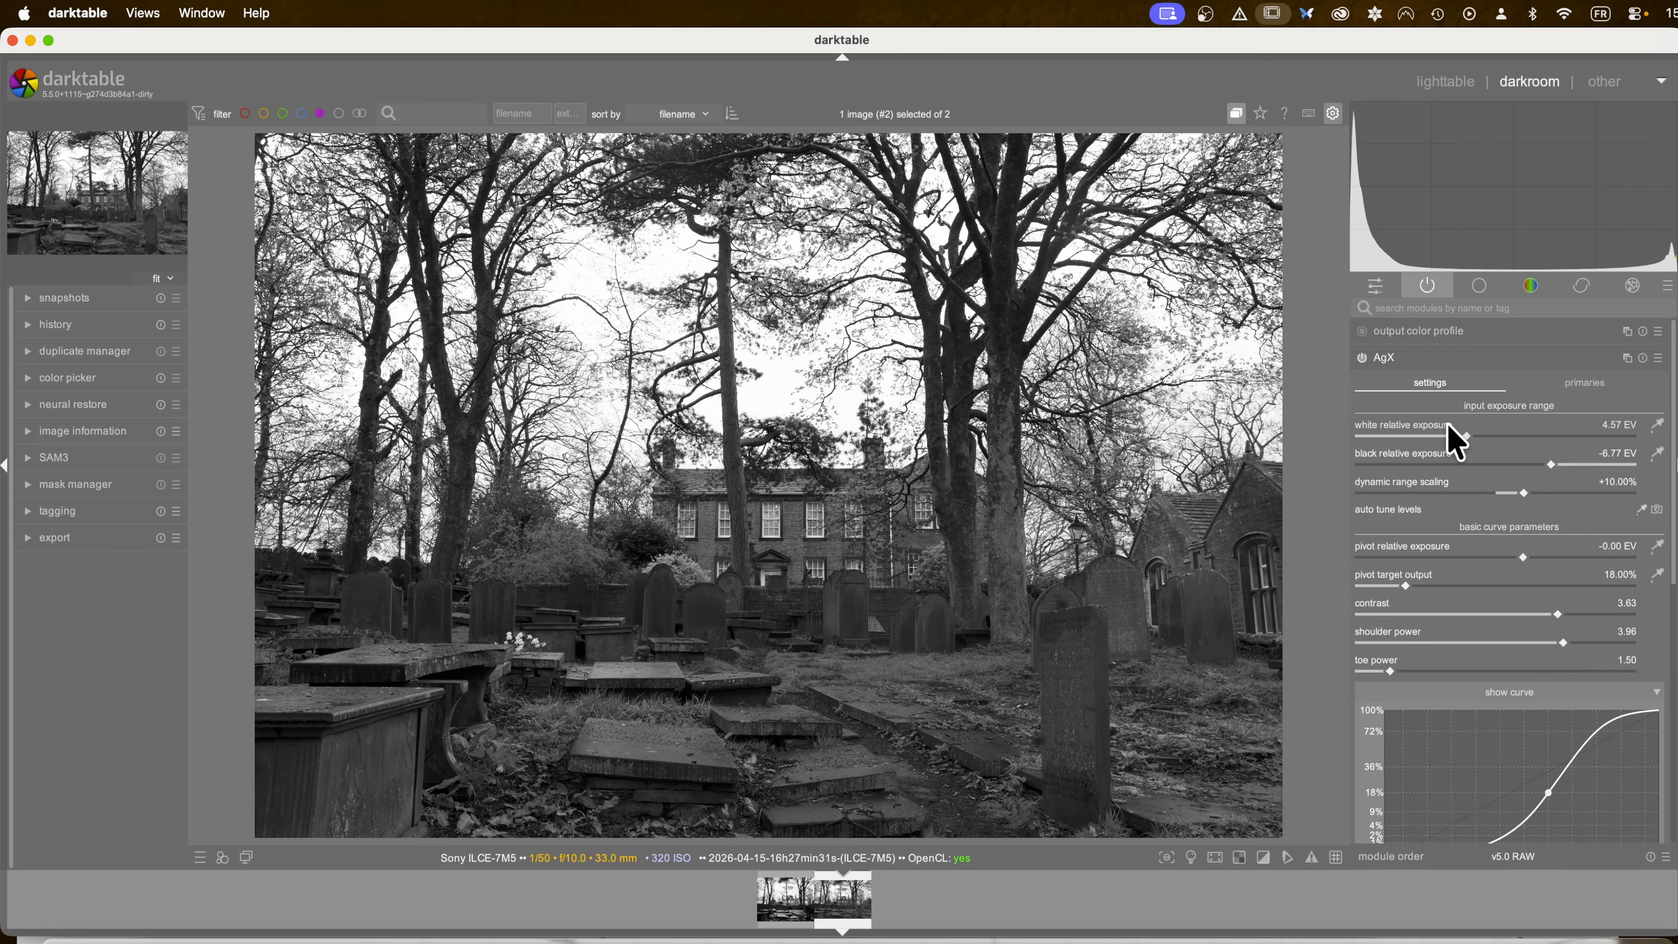
left_click(1382, 360)
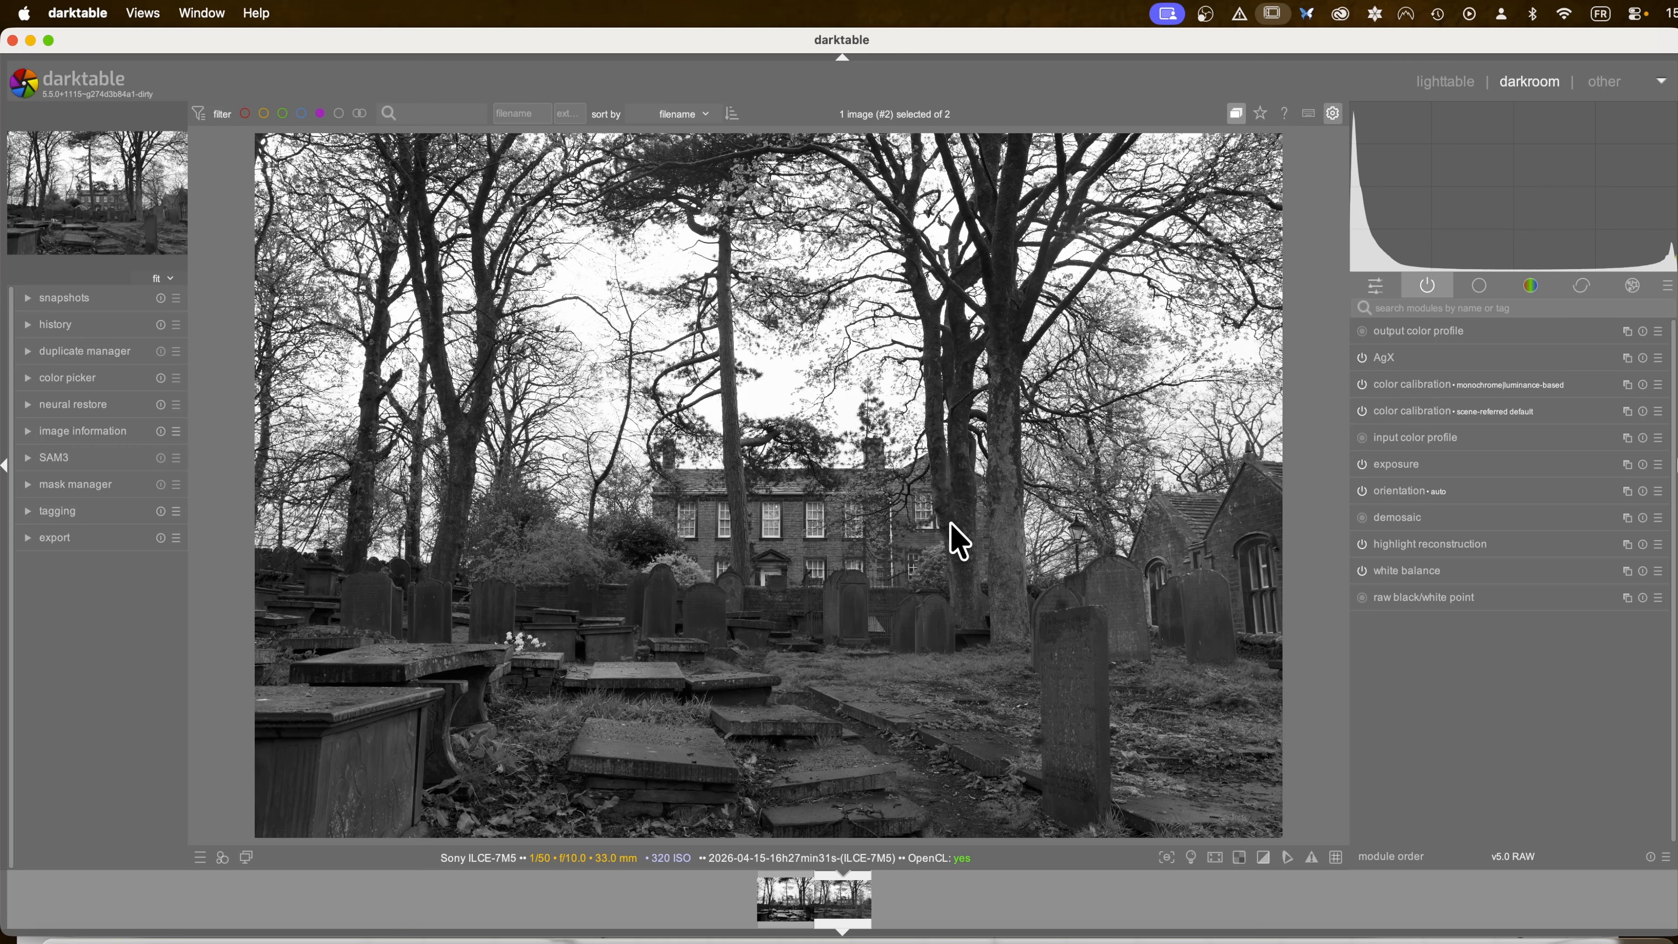
Step: Add a new exposure instance and name it "house"
scroll(925, 580, "up", 2)
scroll(926, 579, "up", 4)
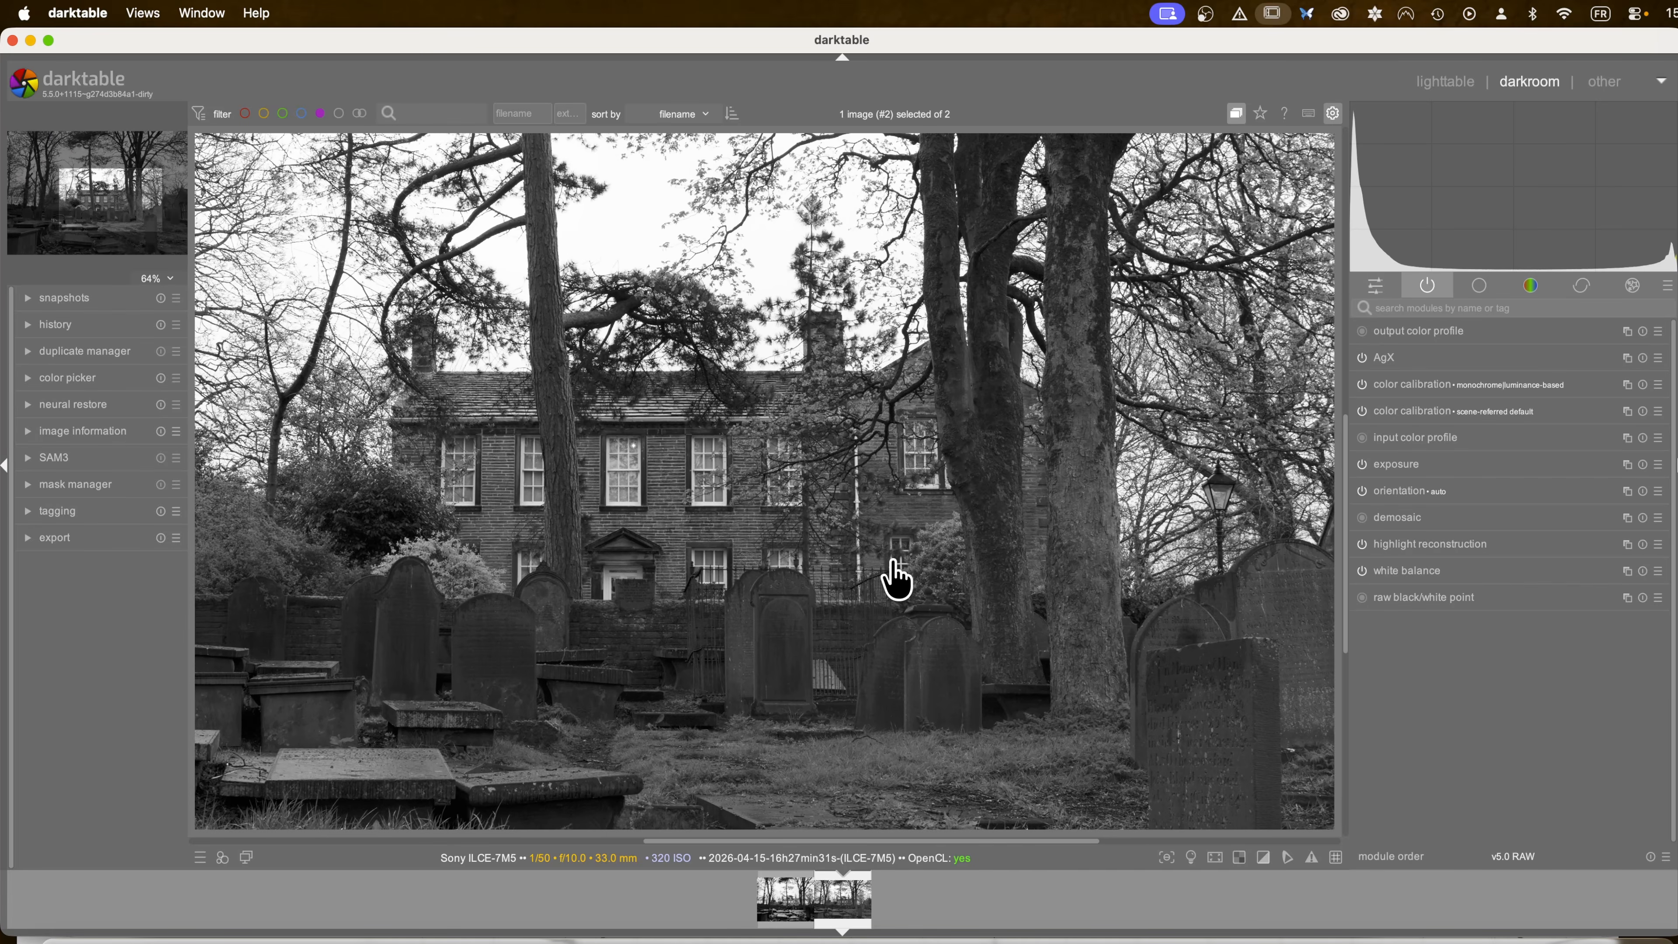
left_click_drag(897, 580, 865, 588)
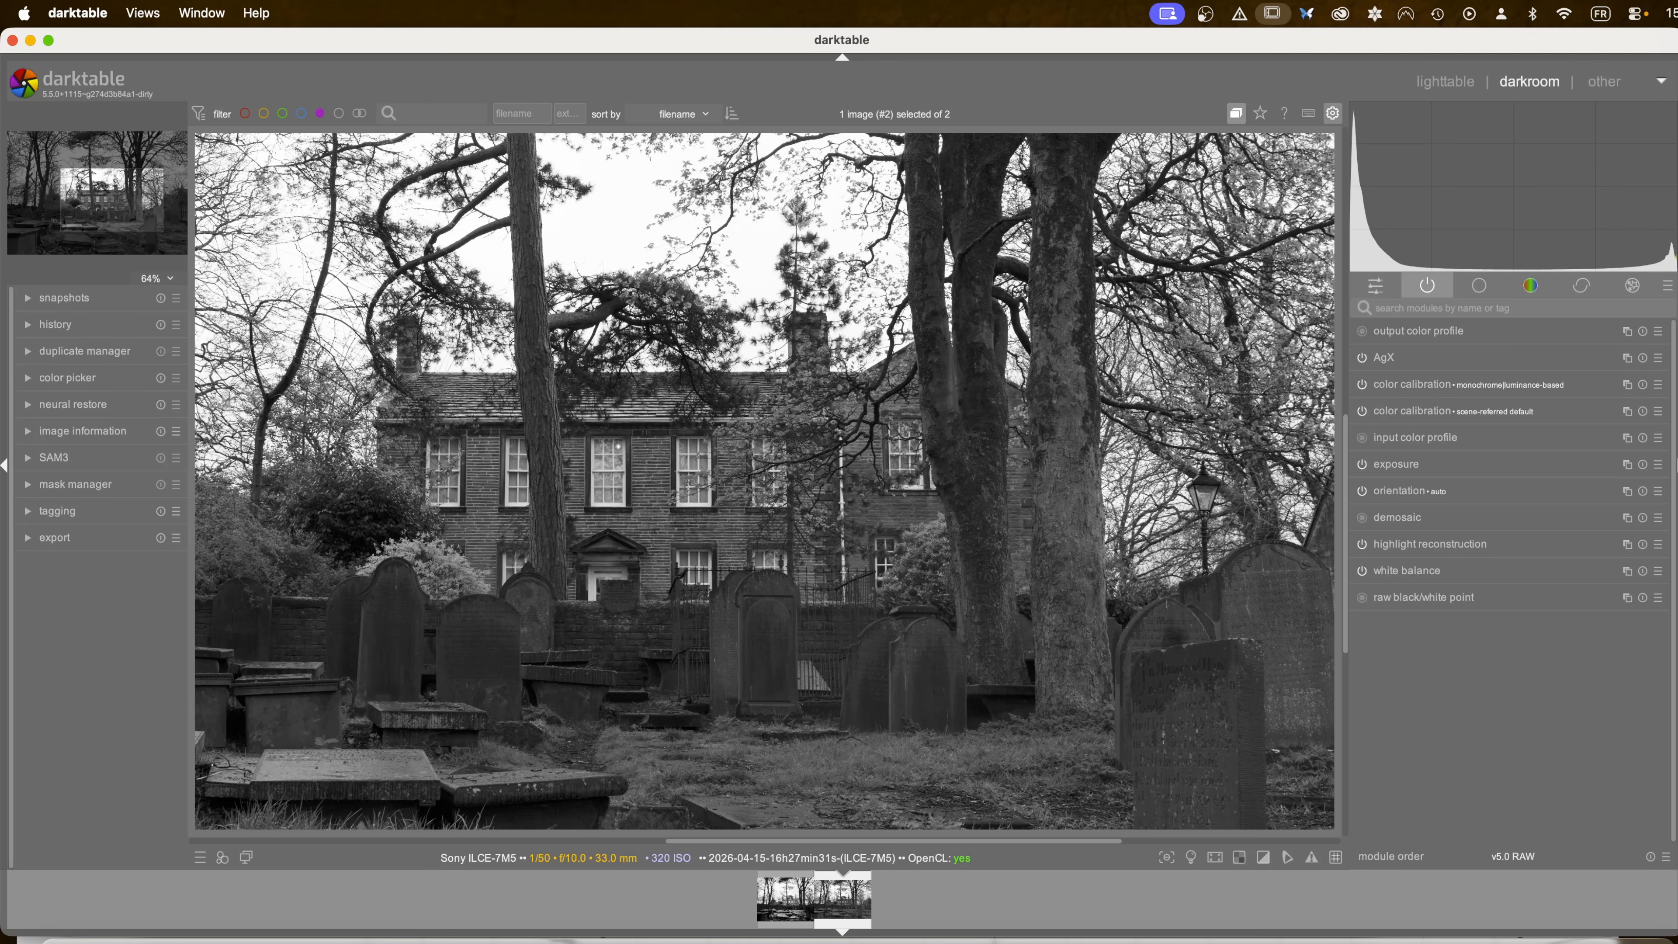
mouse_move(1552, 438)
right_click(1626, 464)
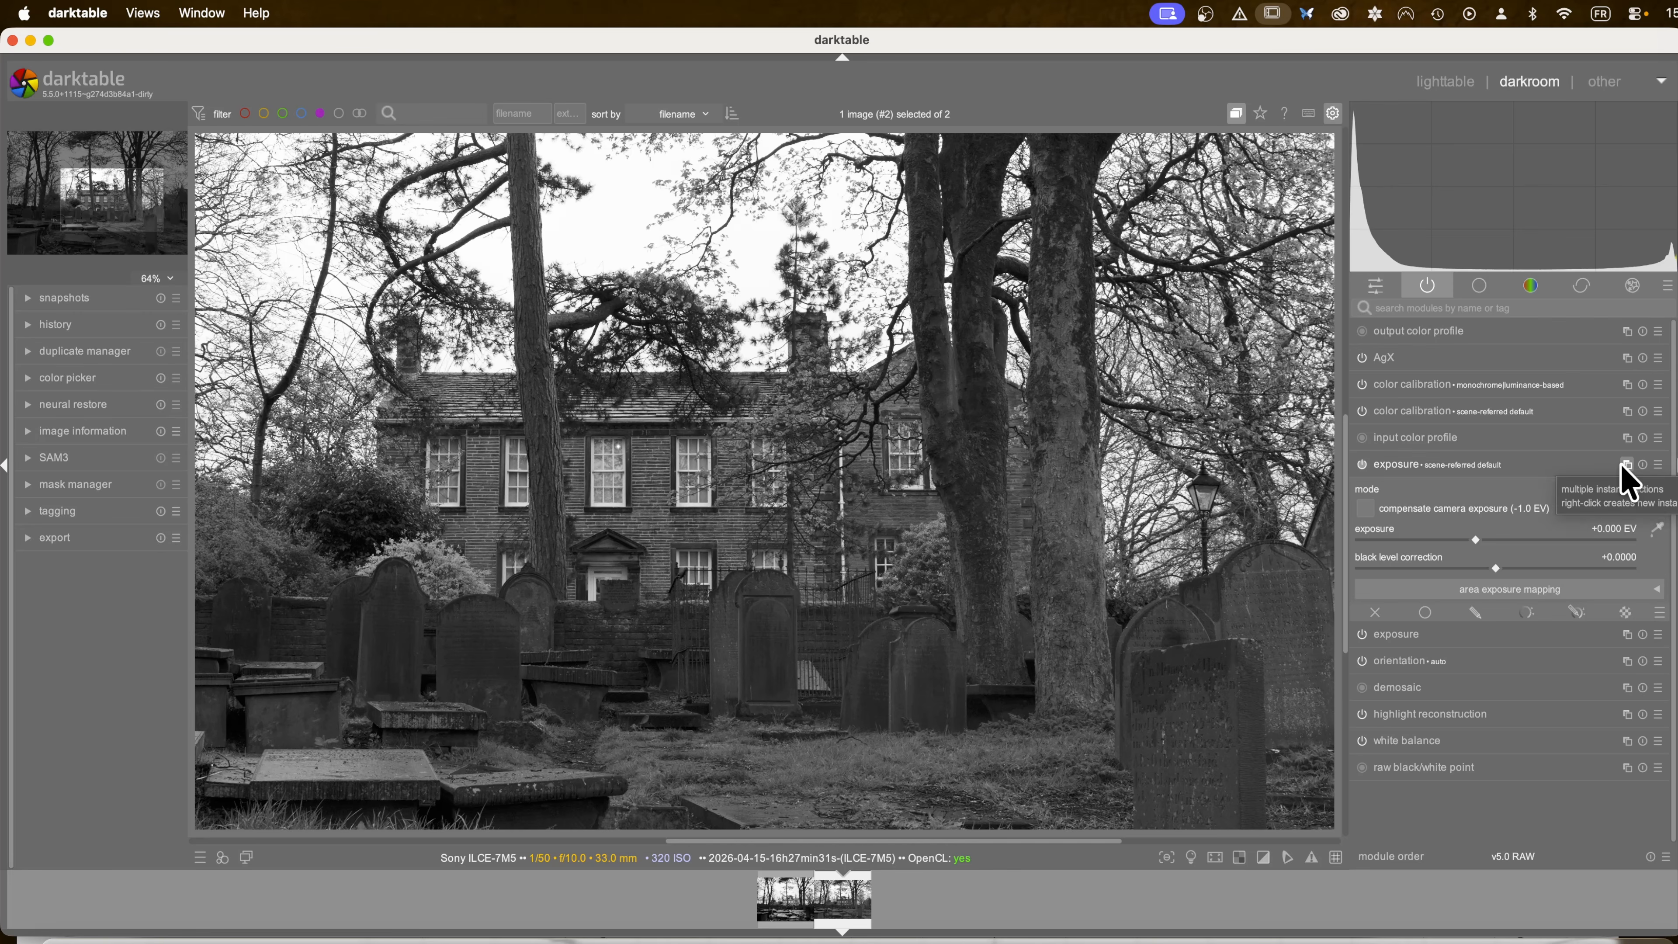
left_click(1486, 467, "ctrl")
type("s")
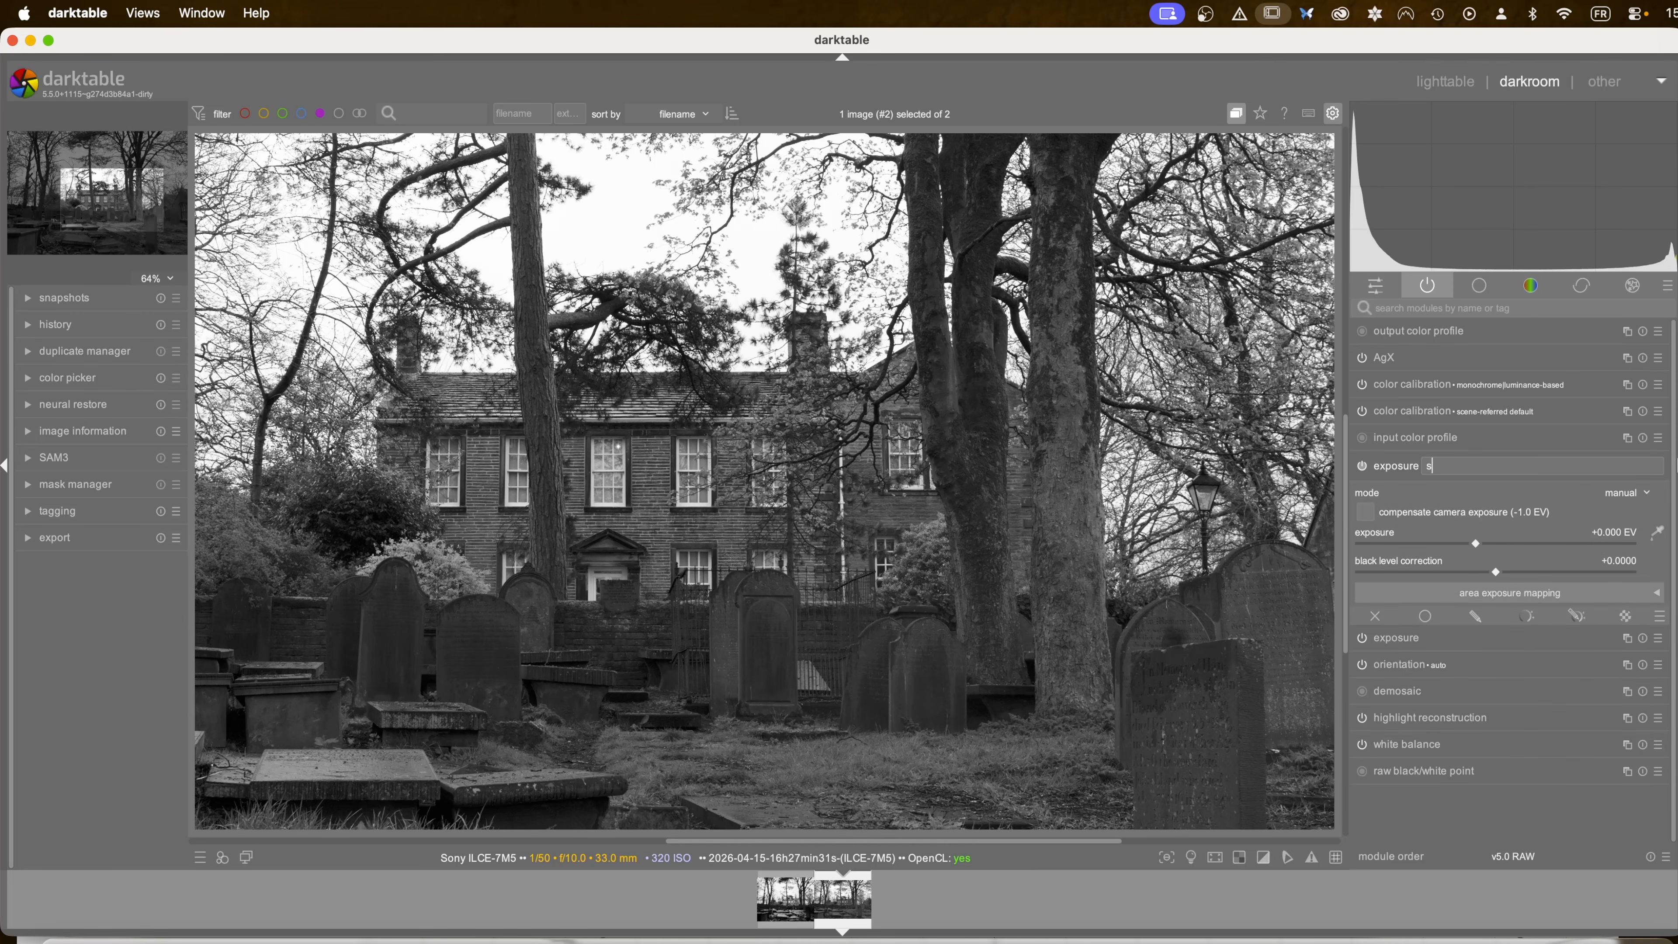
key("BackSpace")
type("house")
key("Return")
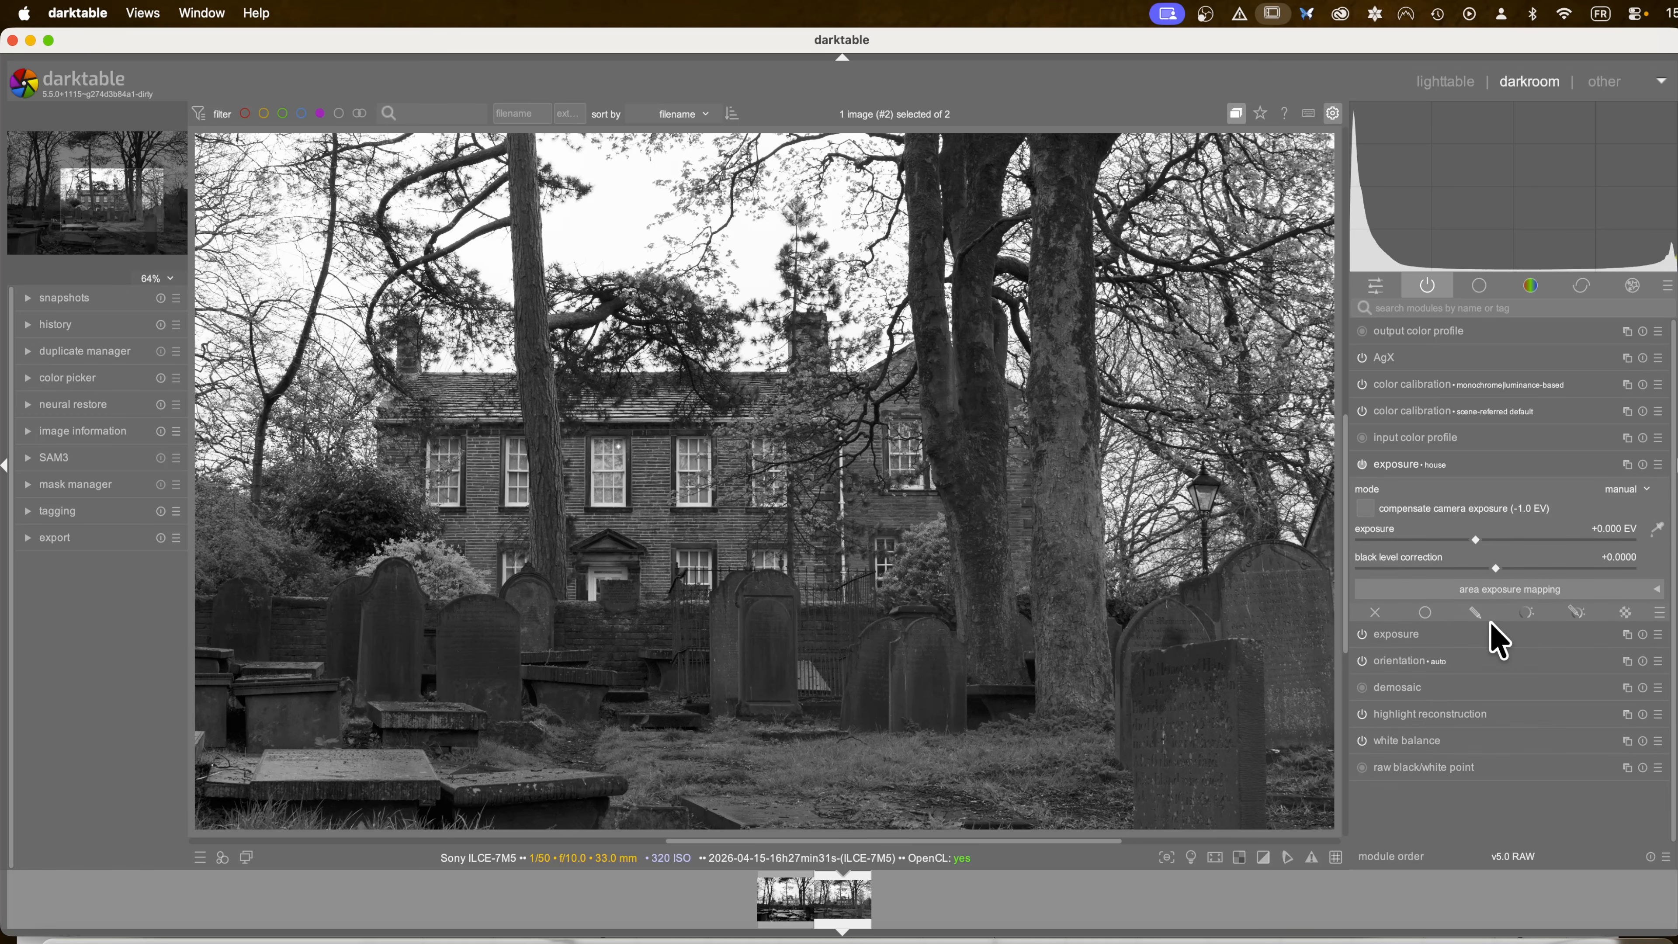
Step: Try to mask the house's facade with an AI object mask on the "house" exposure instance
left_click(1473, 615)
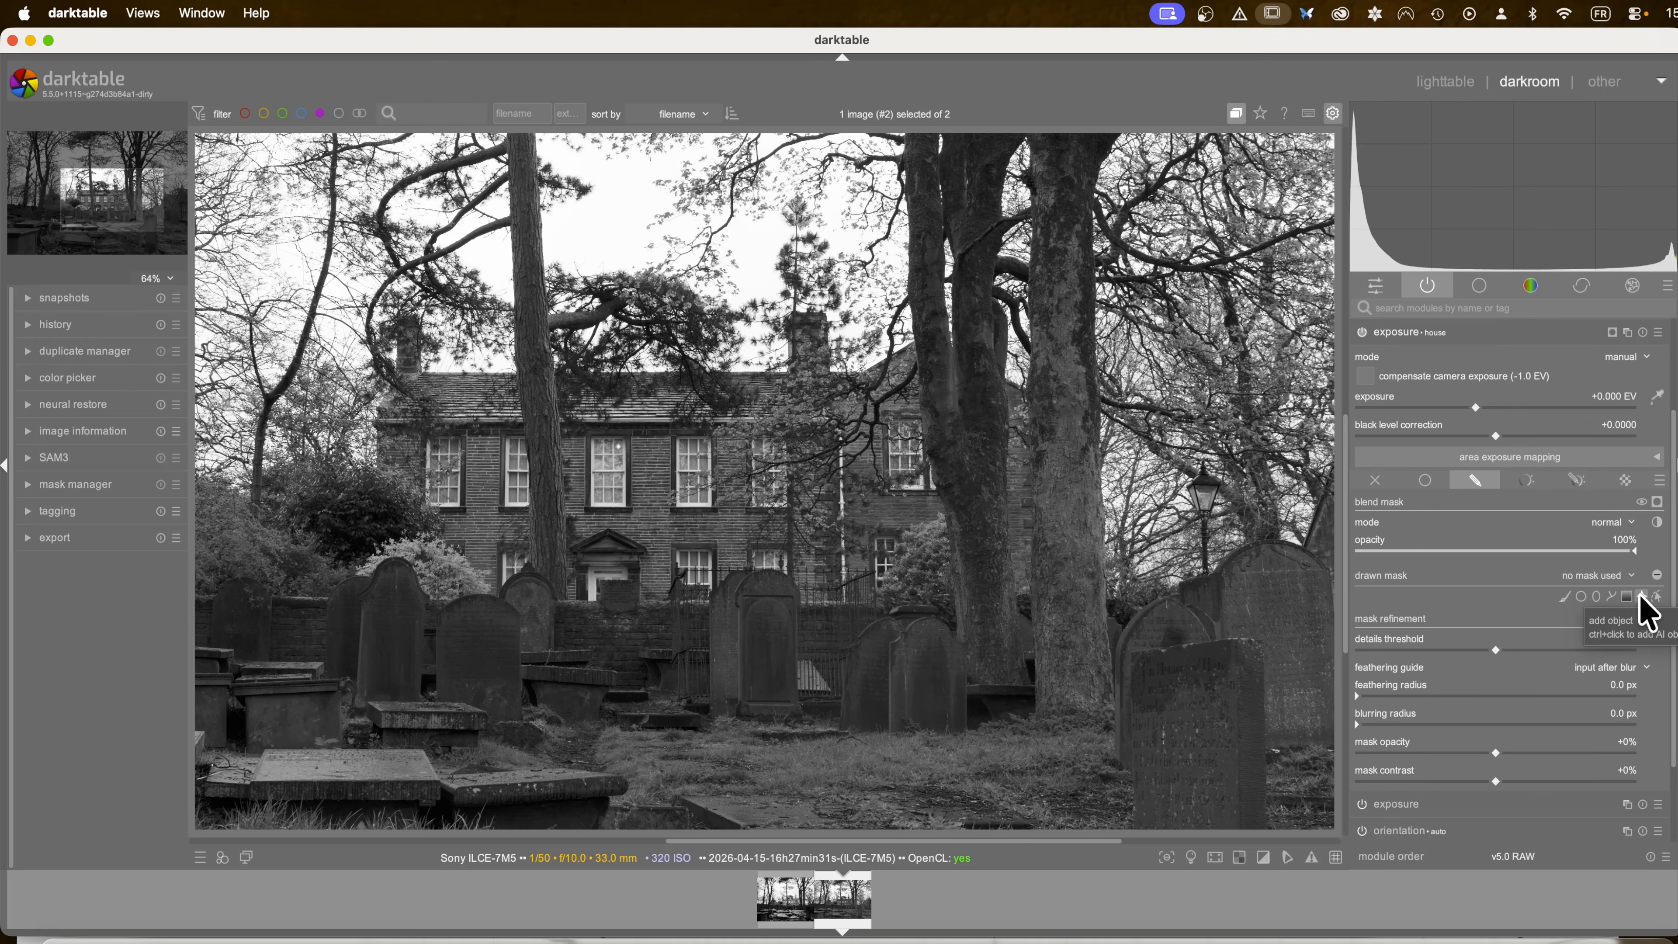
left_click(1641, 597)
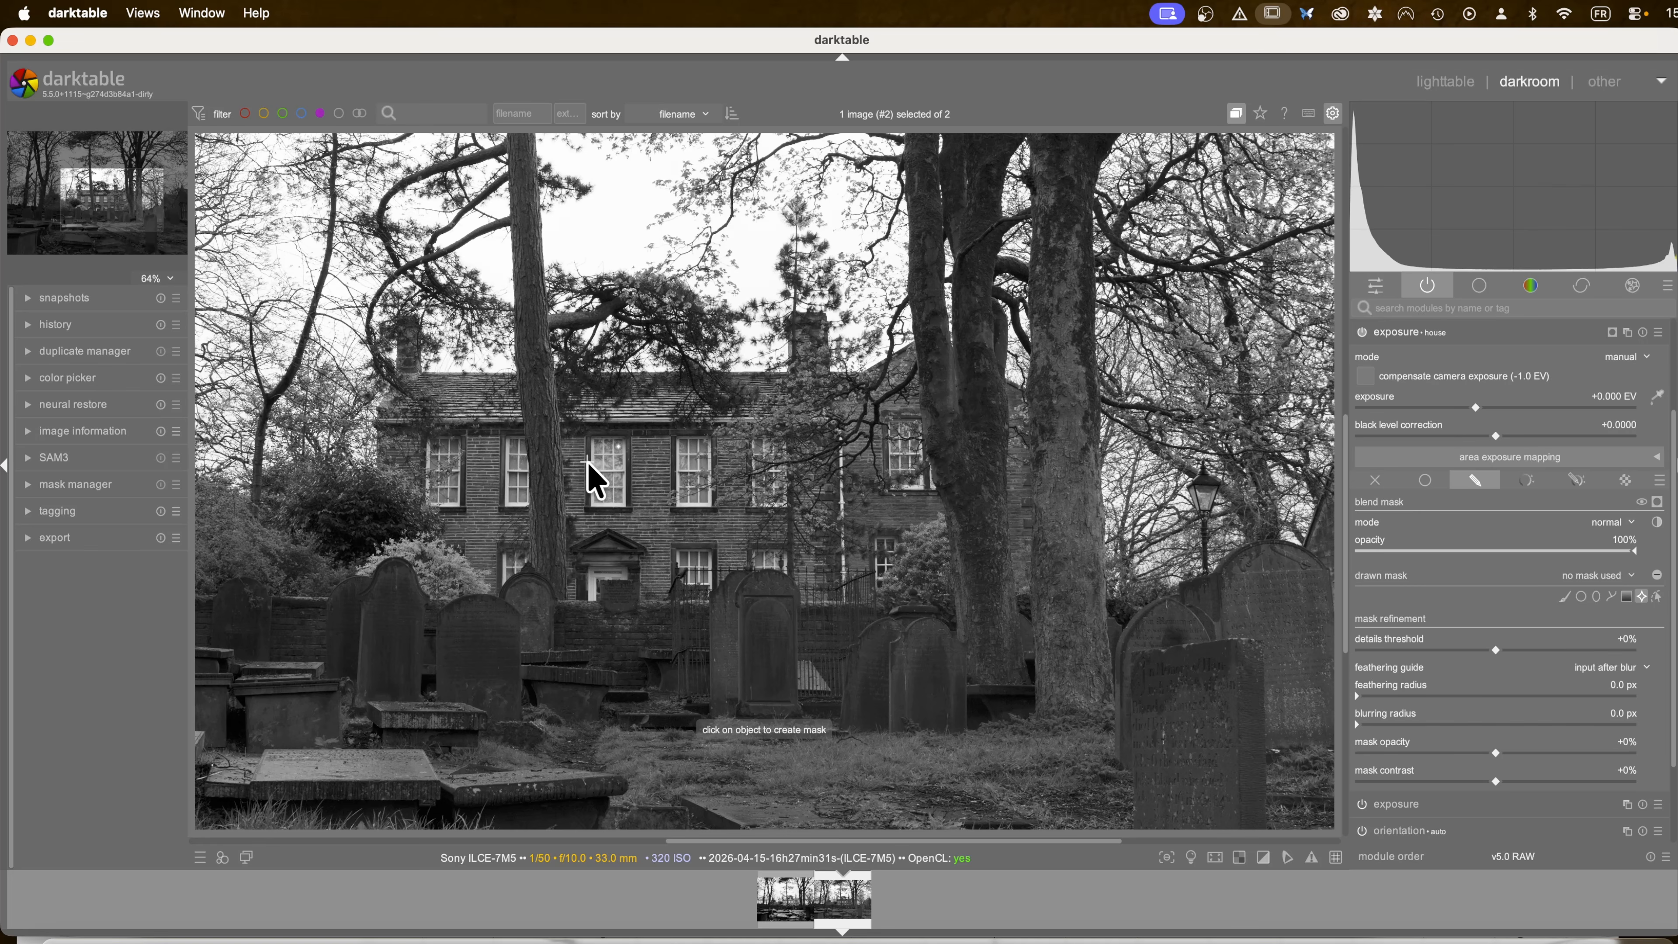
left_click(656, 444)
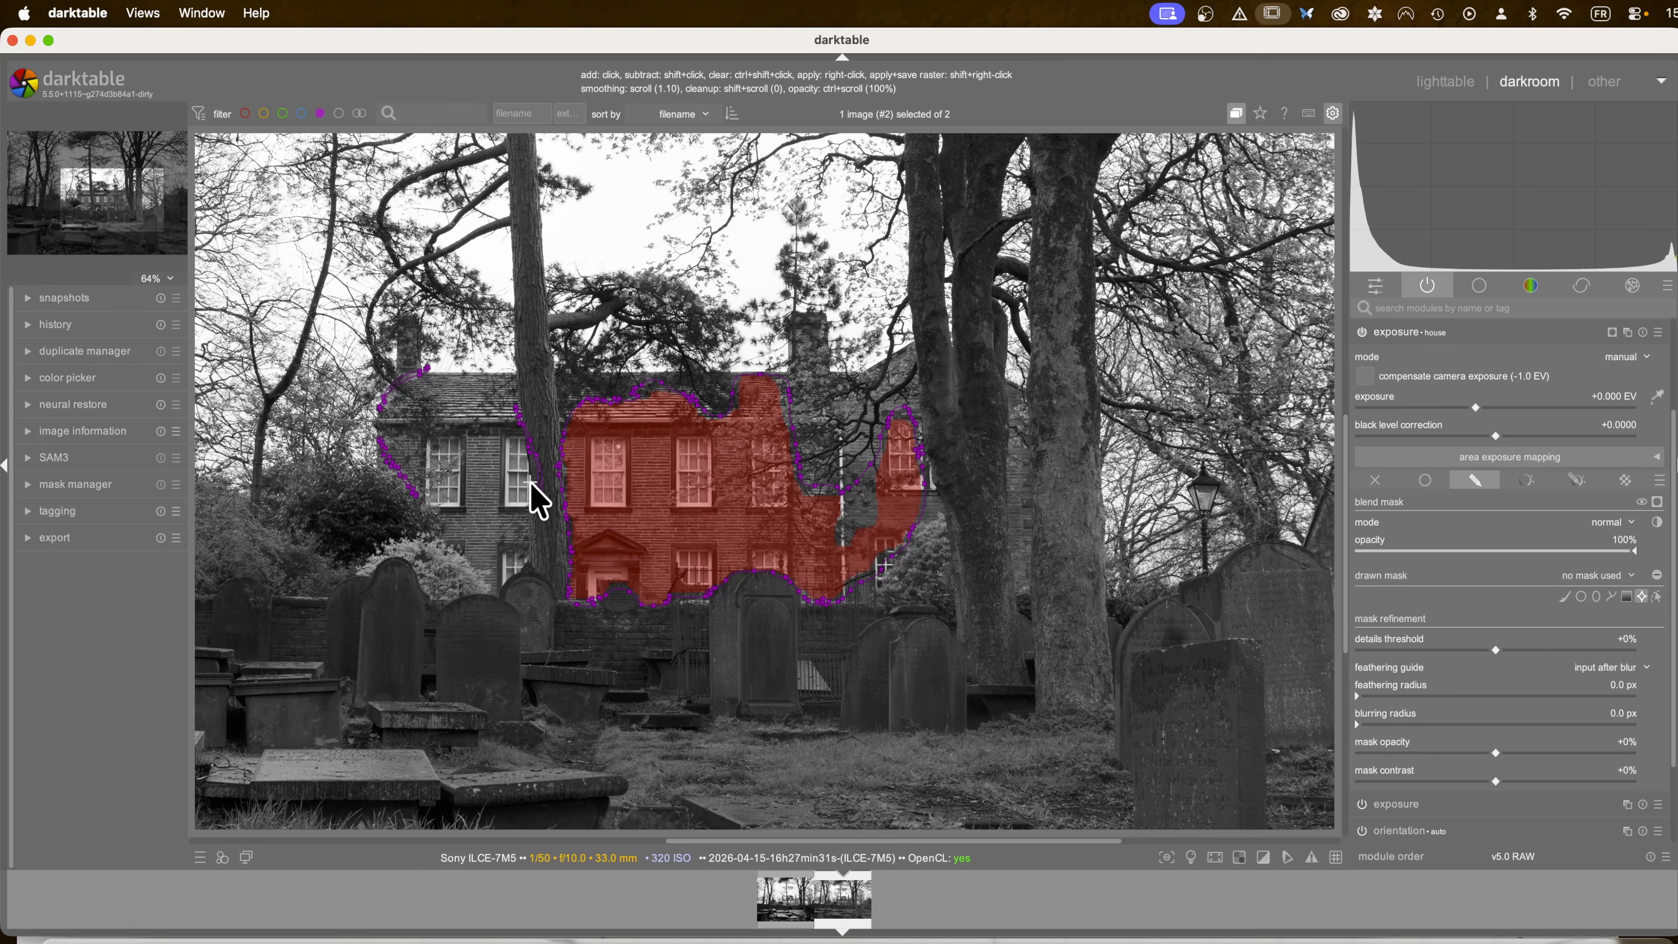
left_click(486, 550)
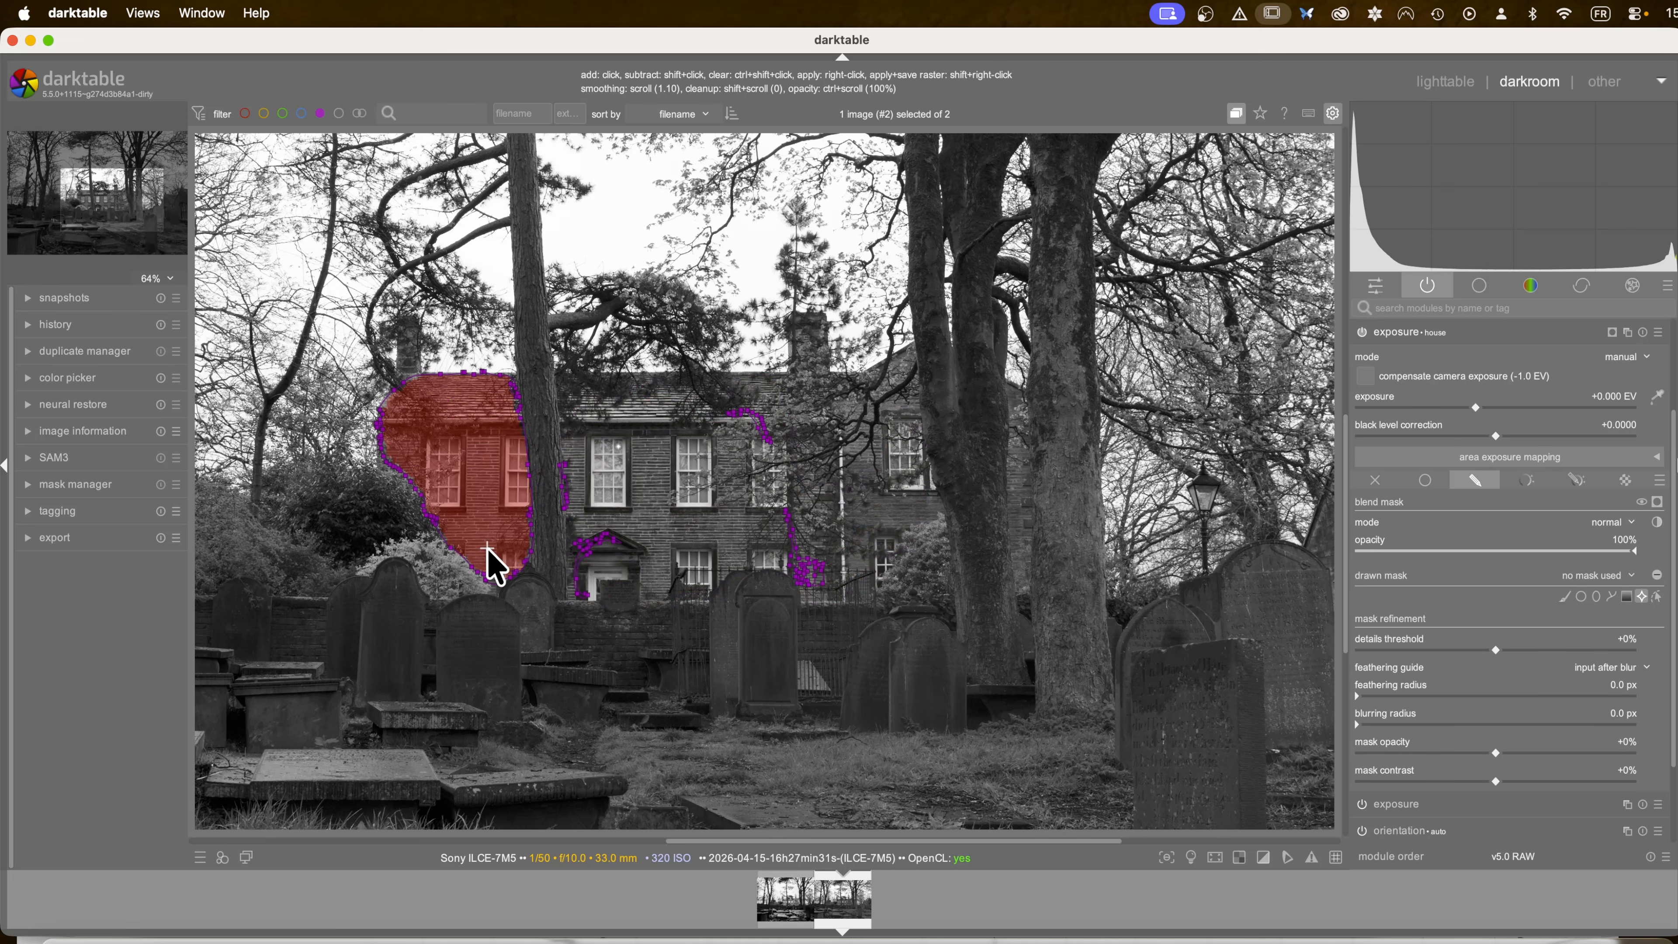
left_click(648, 519)
left_click(900, 513)
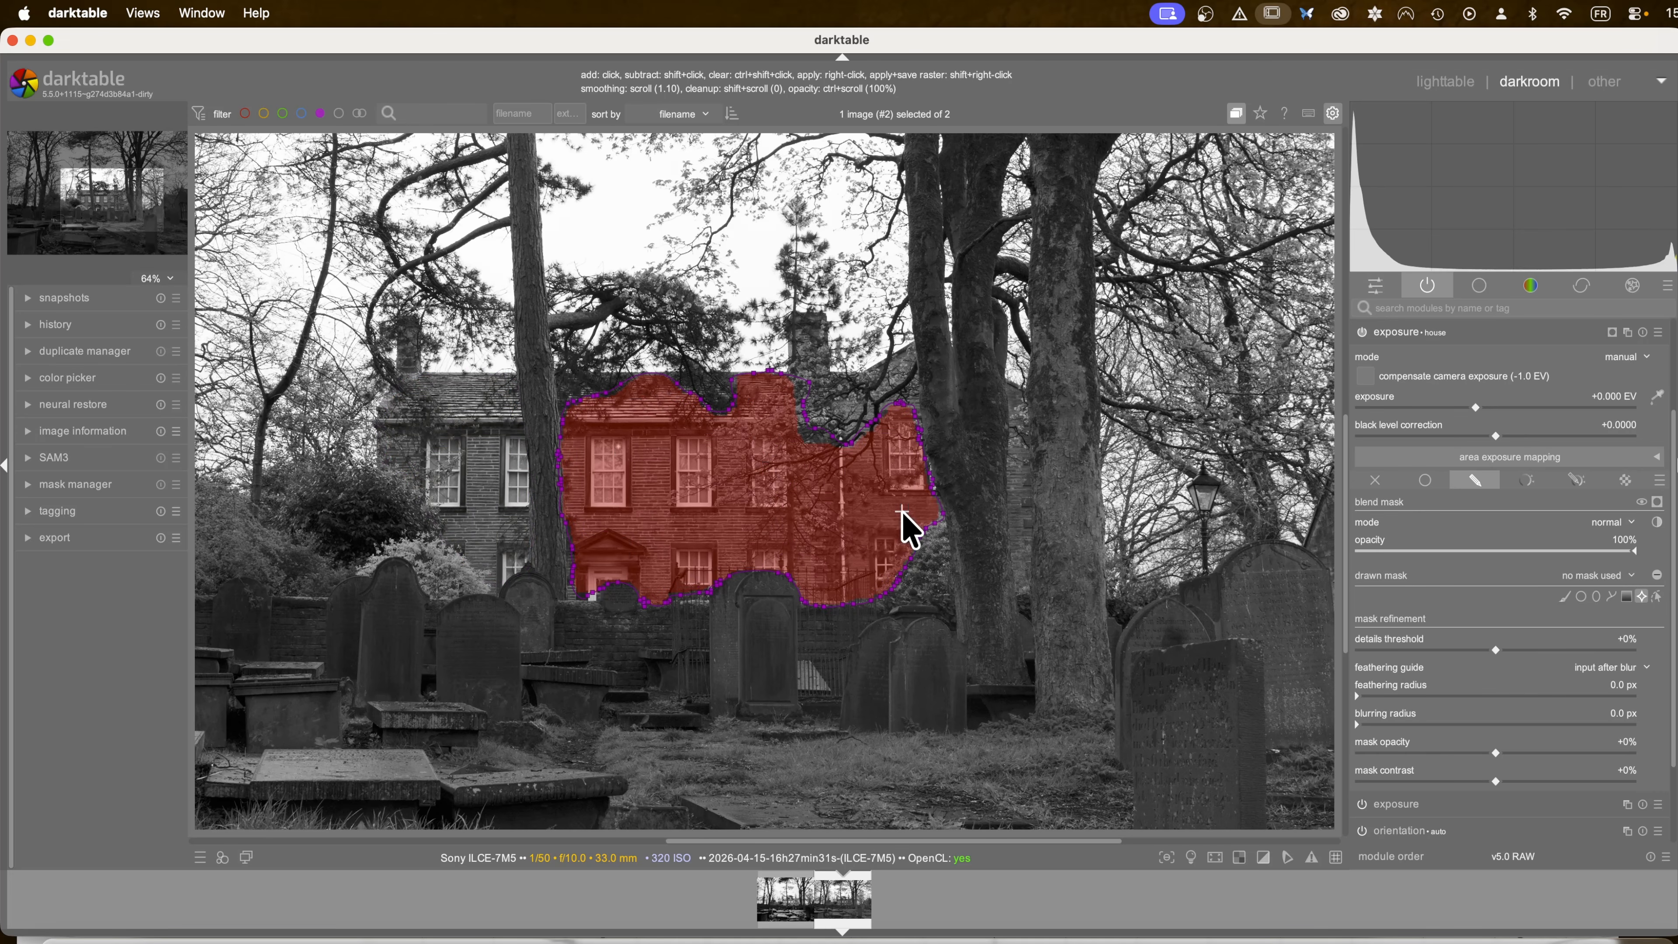
left_click(1027, 569)
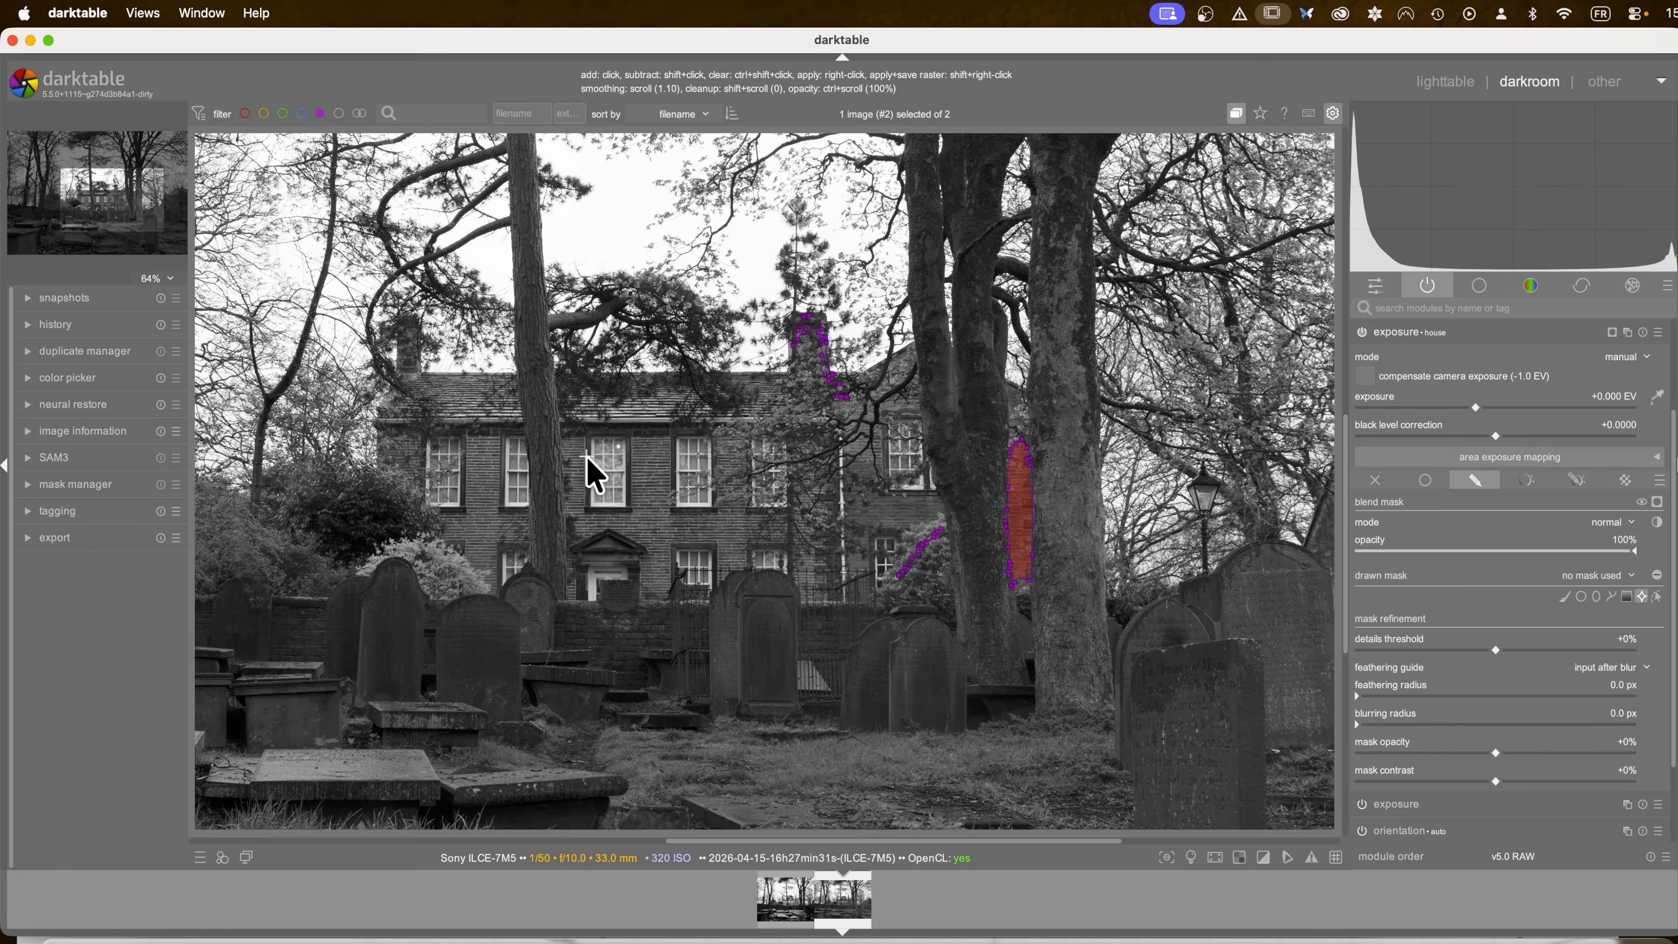
left_click(654, 486)
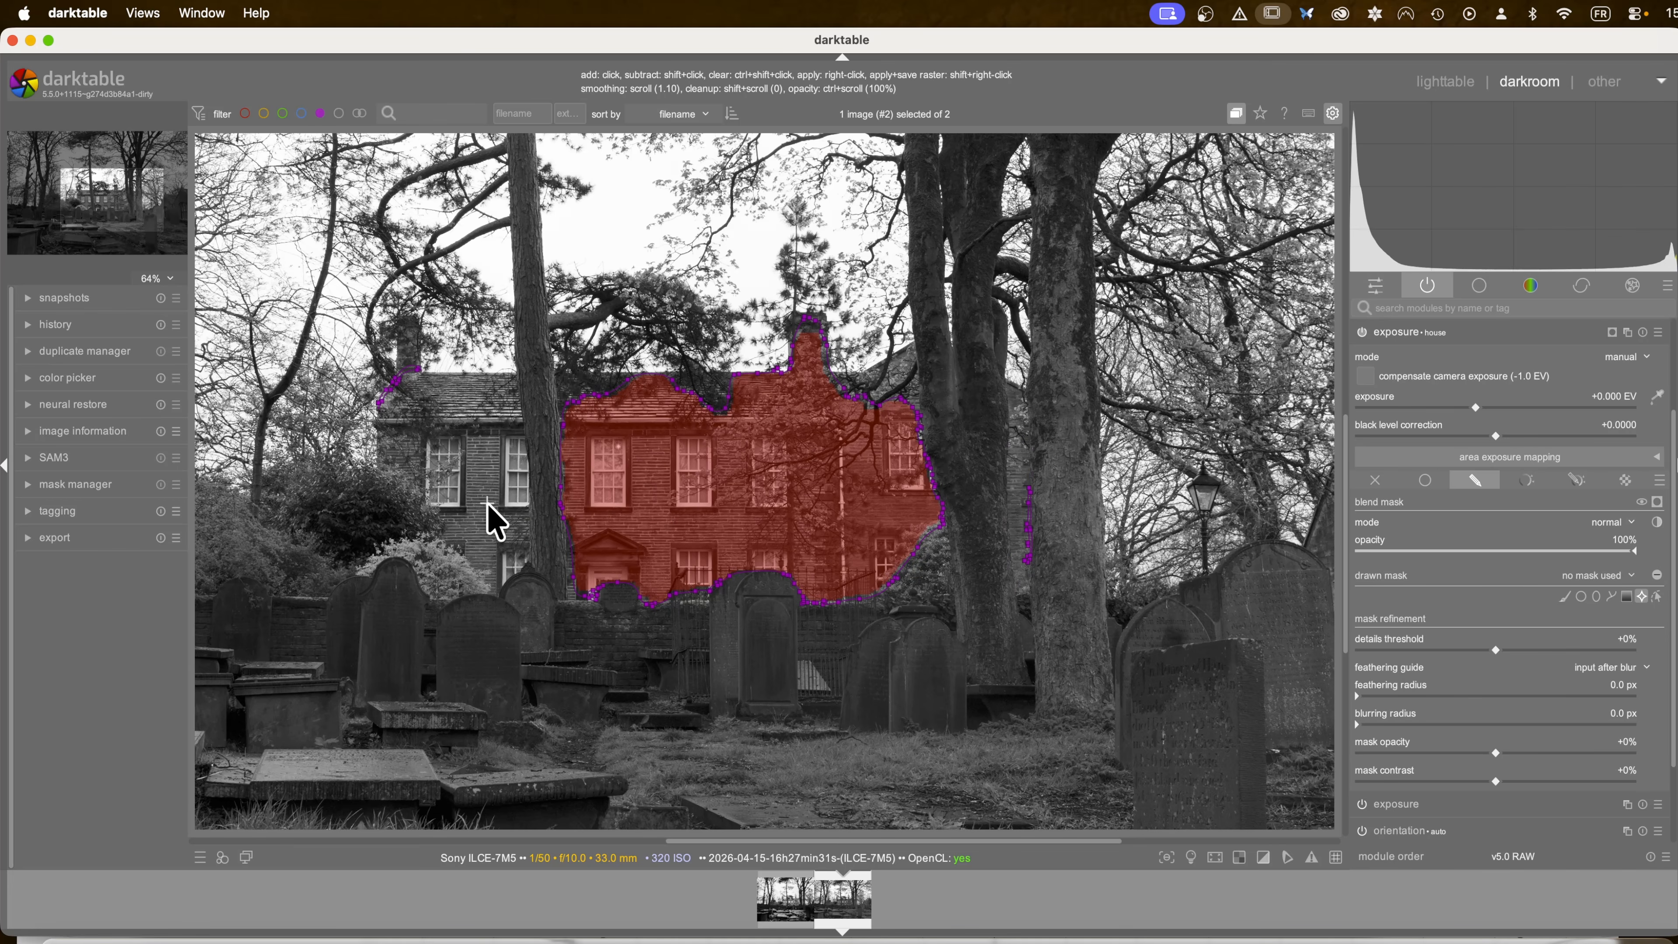
left_click(621, 536)
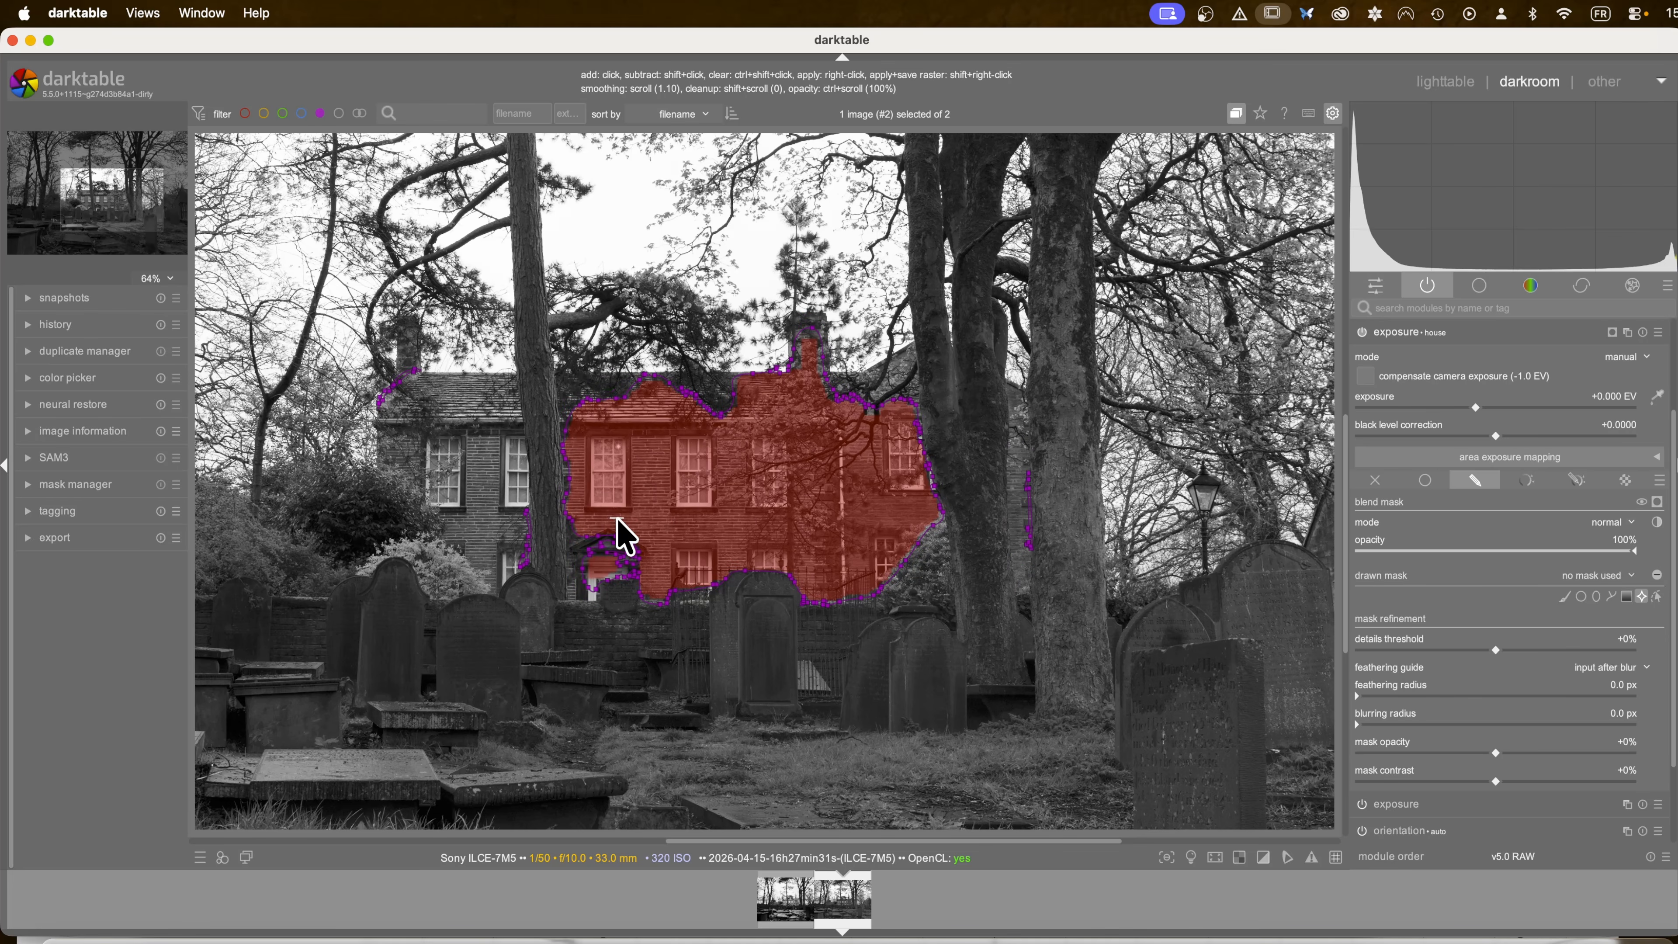
left_click(612, 467)
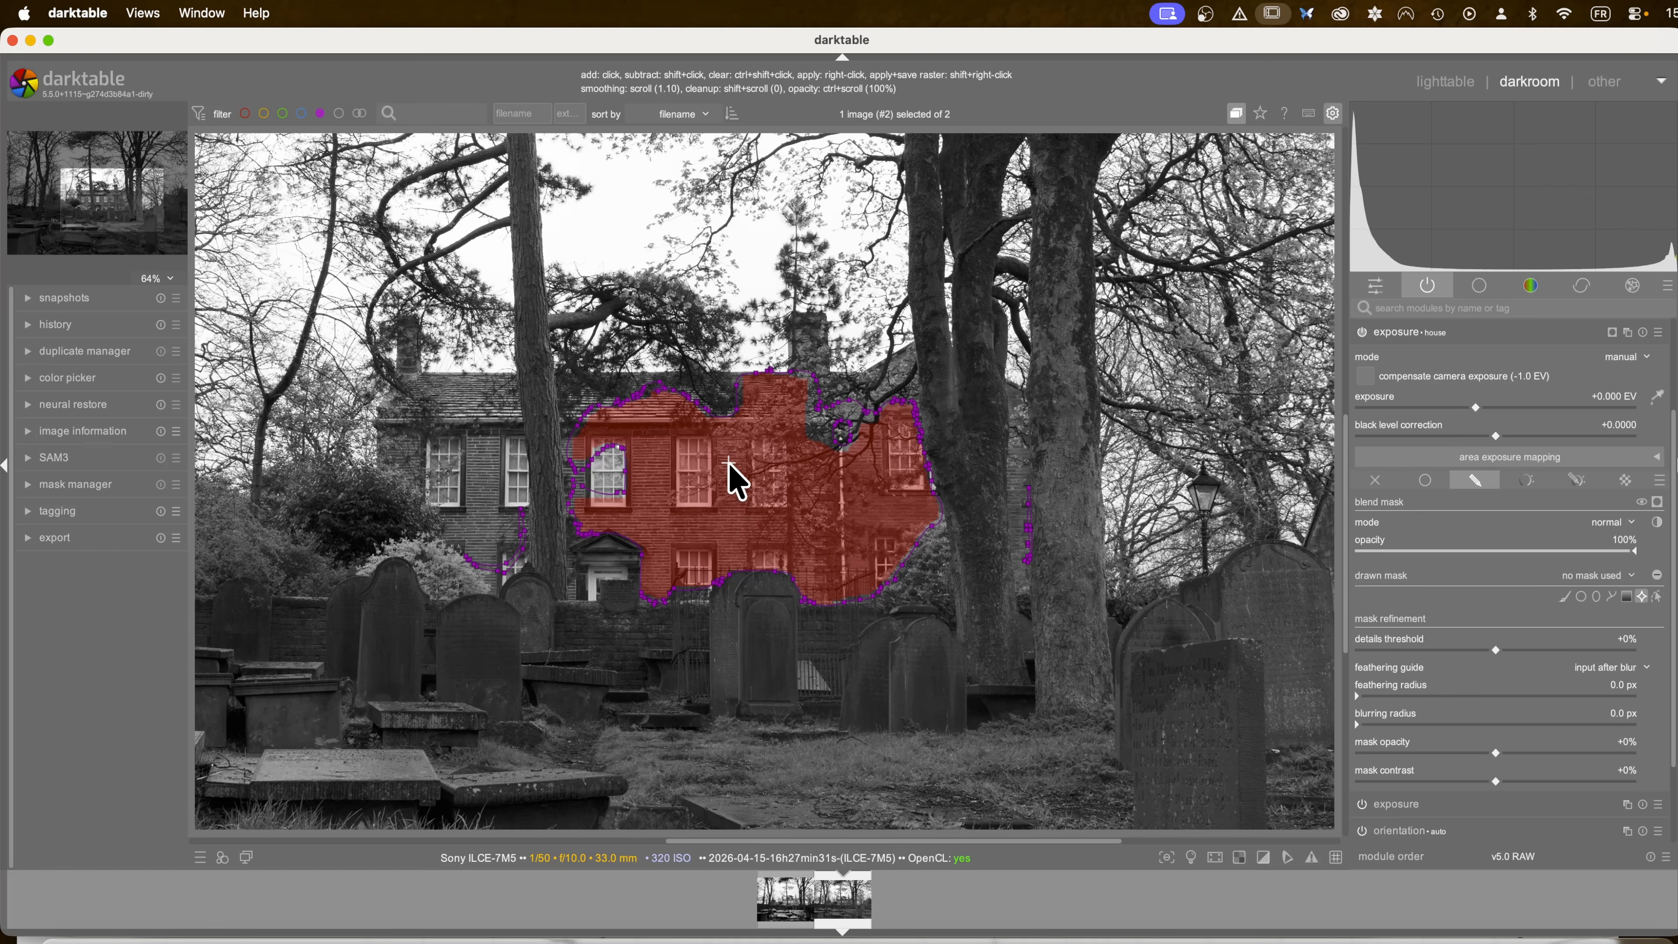
left_click(1376, 481)
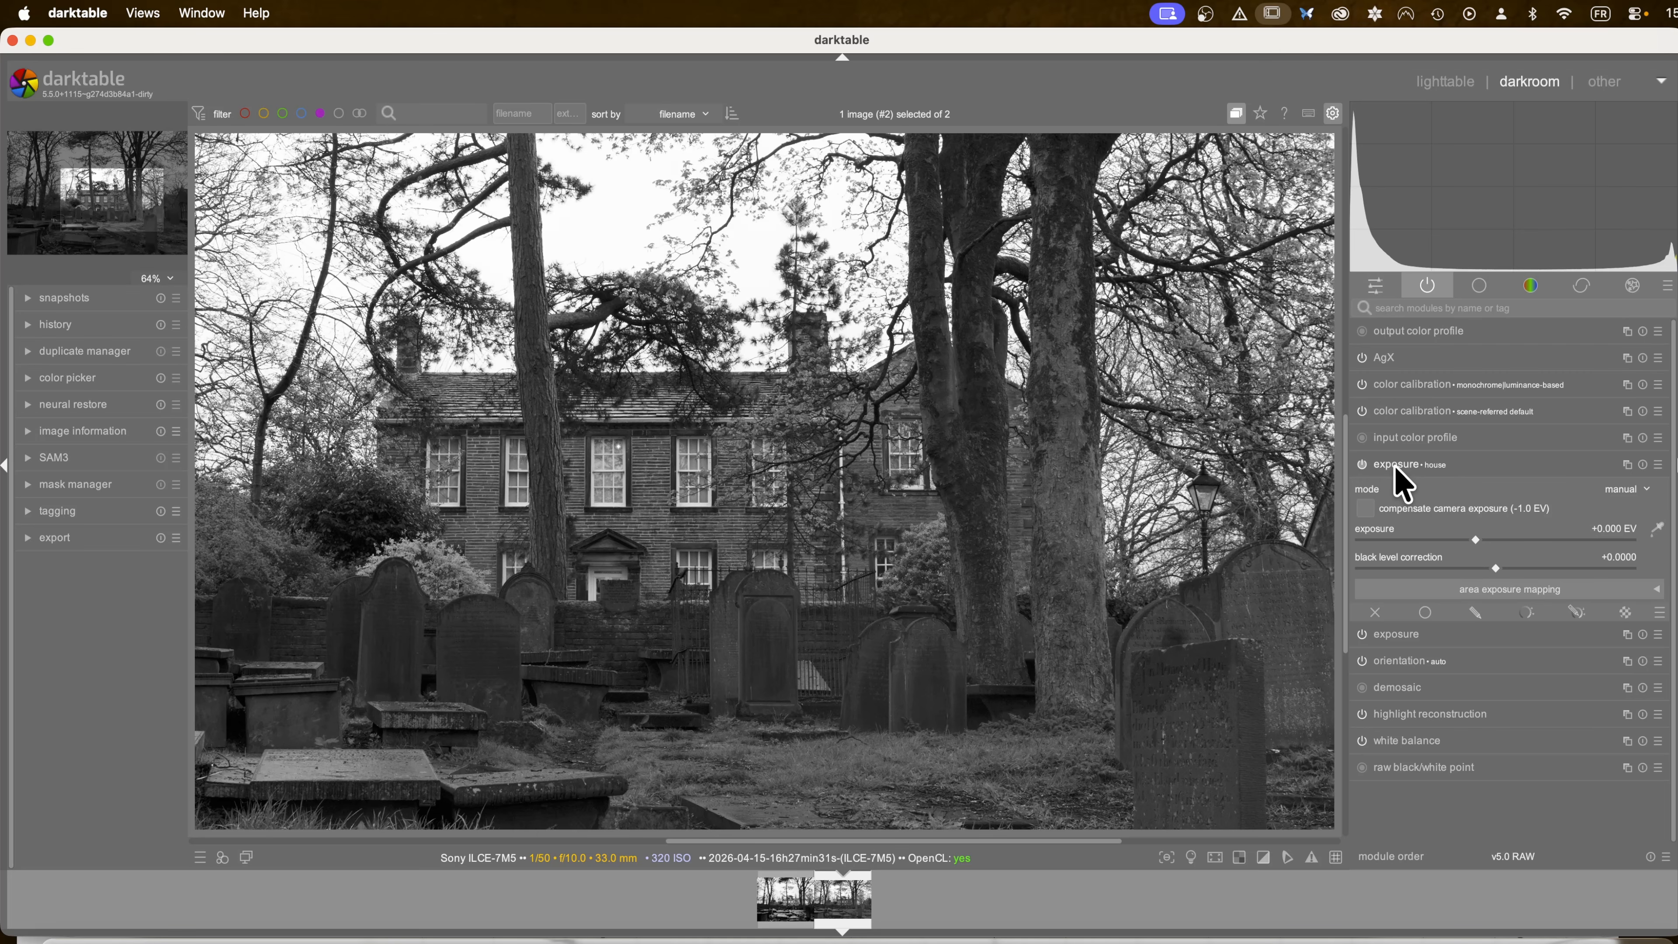
Step: Use a drawn mask on the "house" exposure and outline the house section left of the slim tree trunk, including its chimney, with a path
left_click(1475, 612)
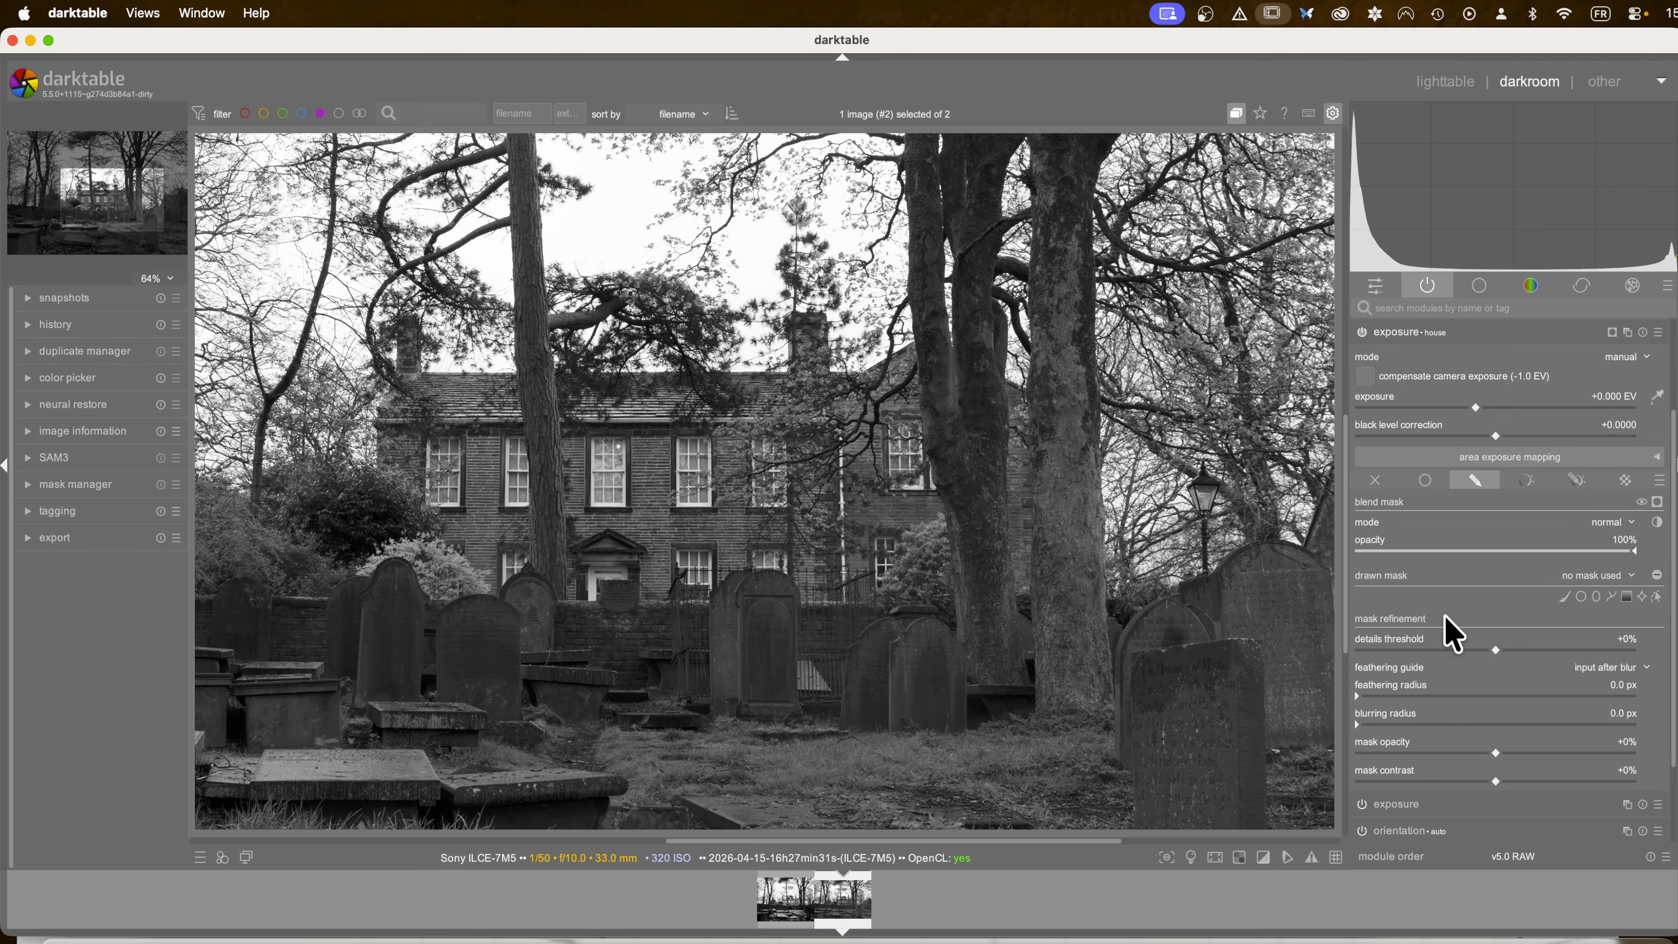
left_click(1611, 597)
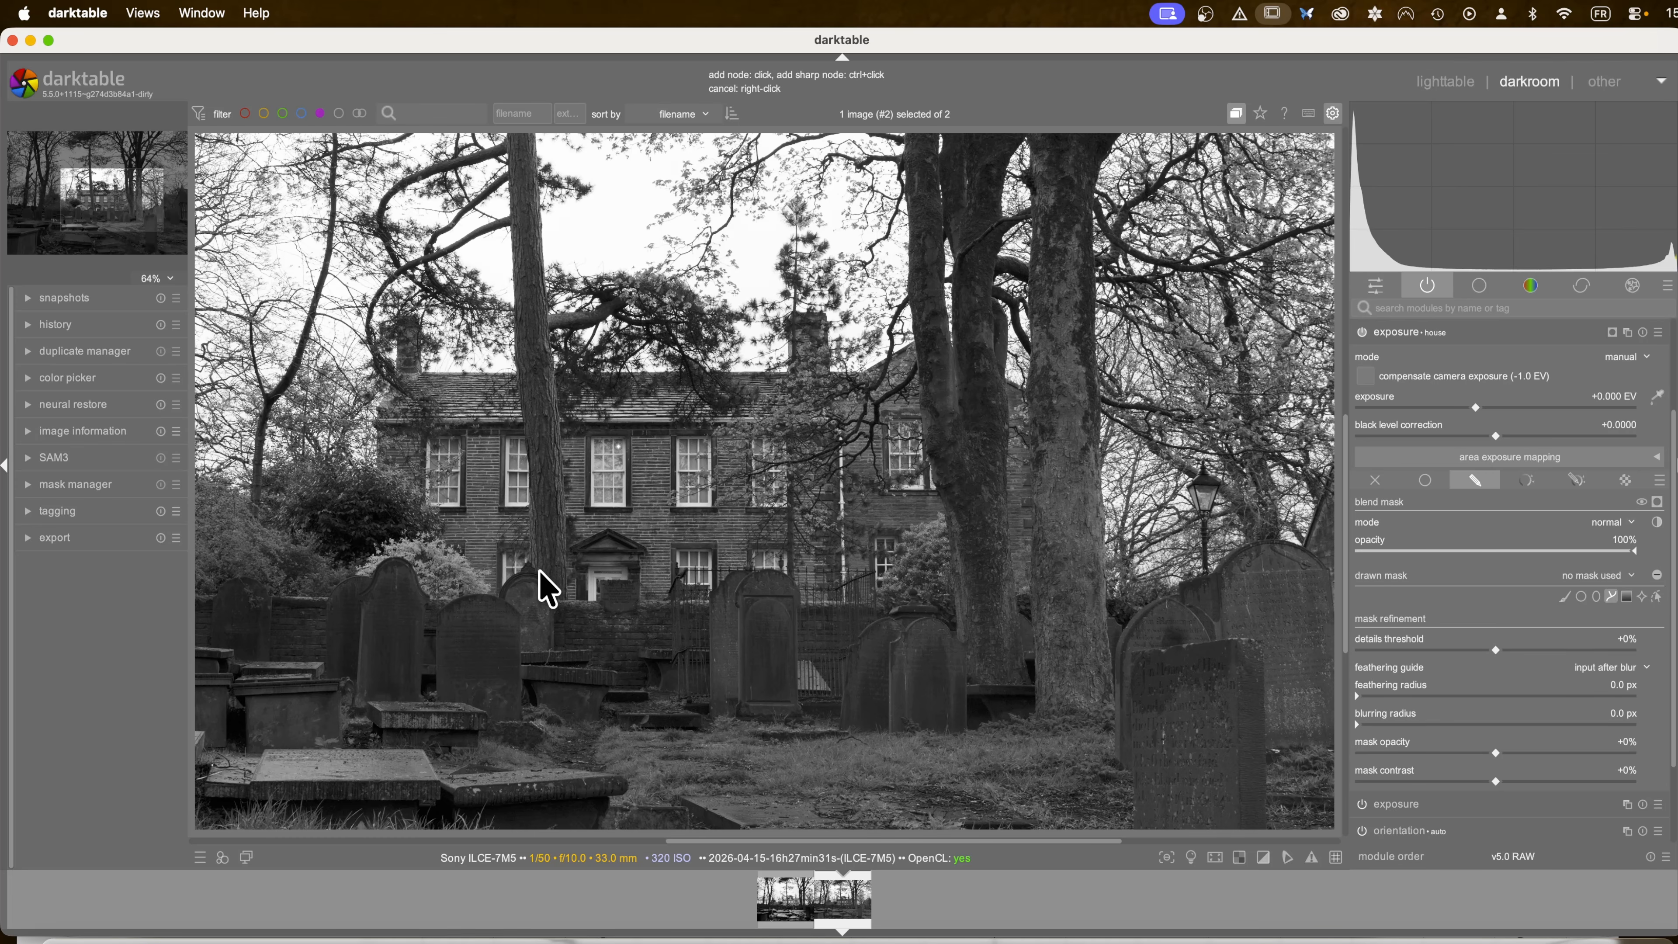
scroll(474, 570, "up", 2)
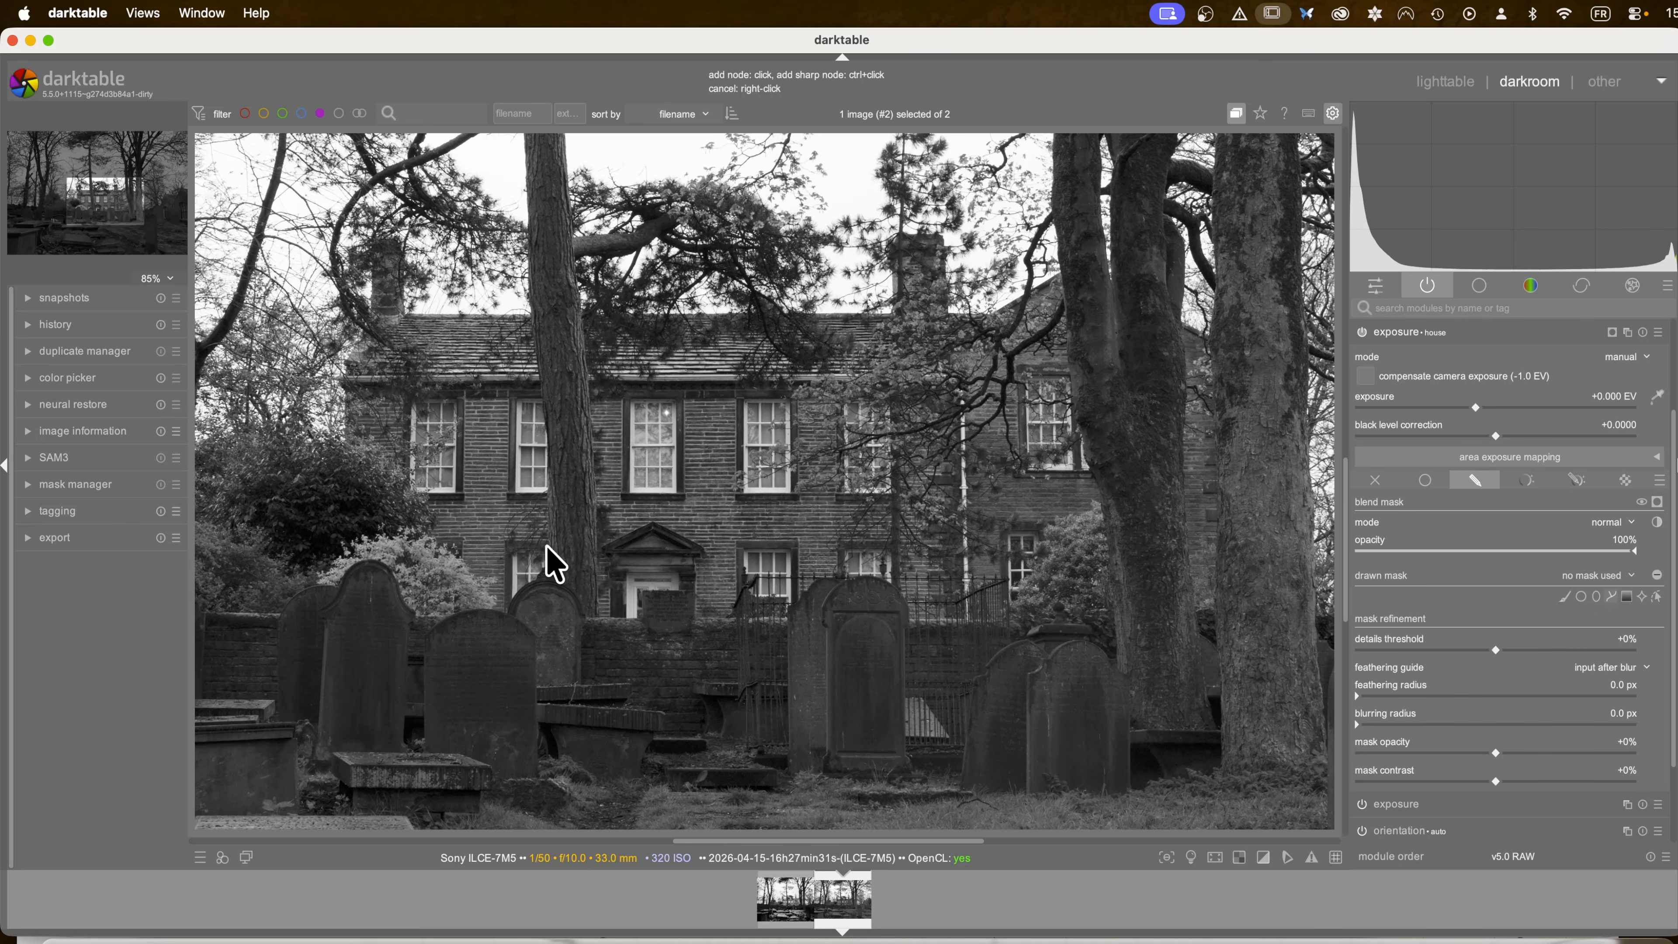
left_click(1610, 597)
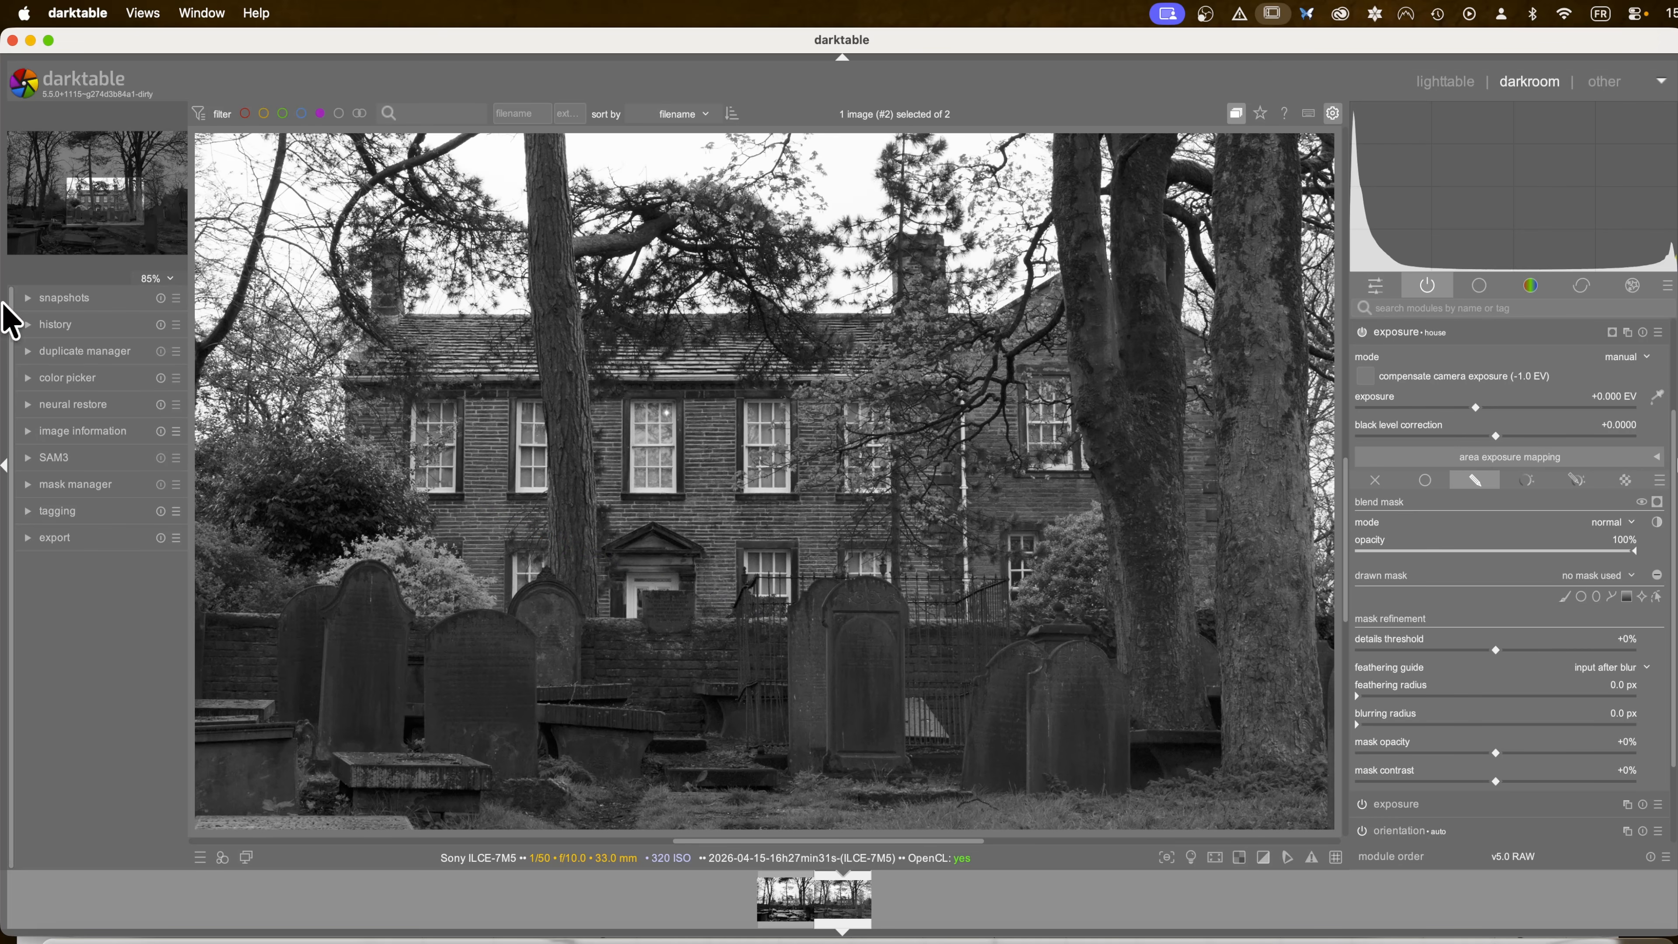
mouse_move(93, 218)
left_mouse_down()
mouse_move(112, 220)
mouse_move(105, 201)
left_mouse_up()
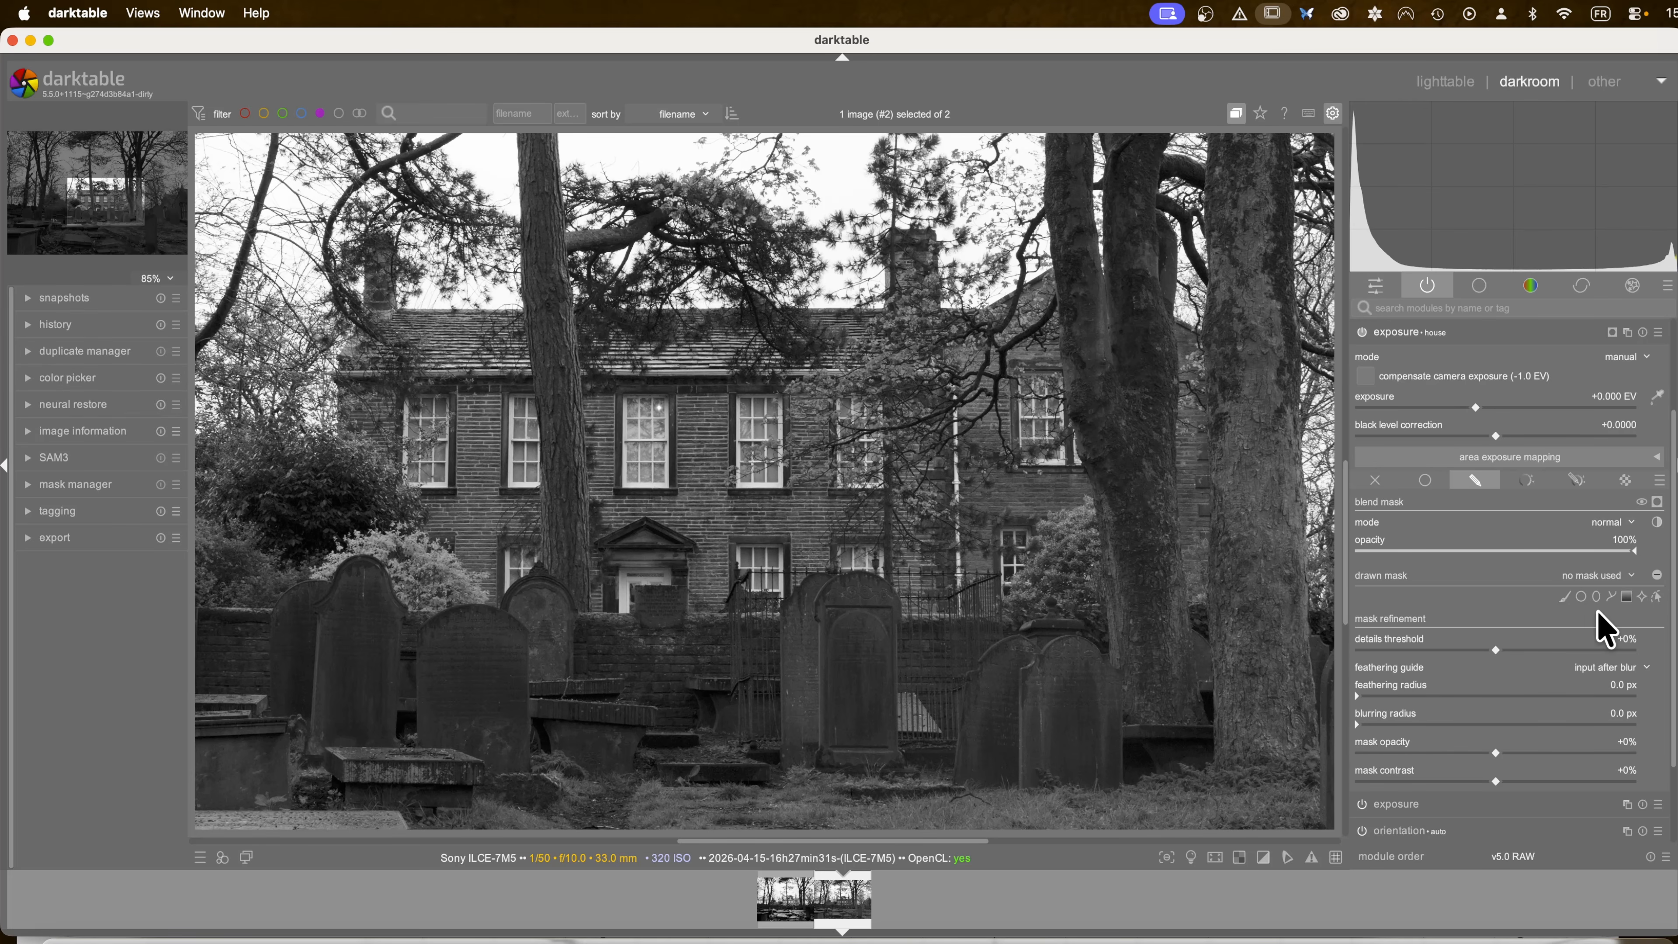
left_click(1611, 597)
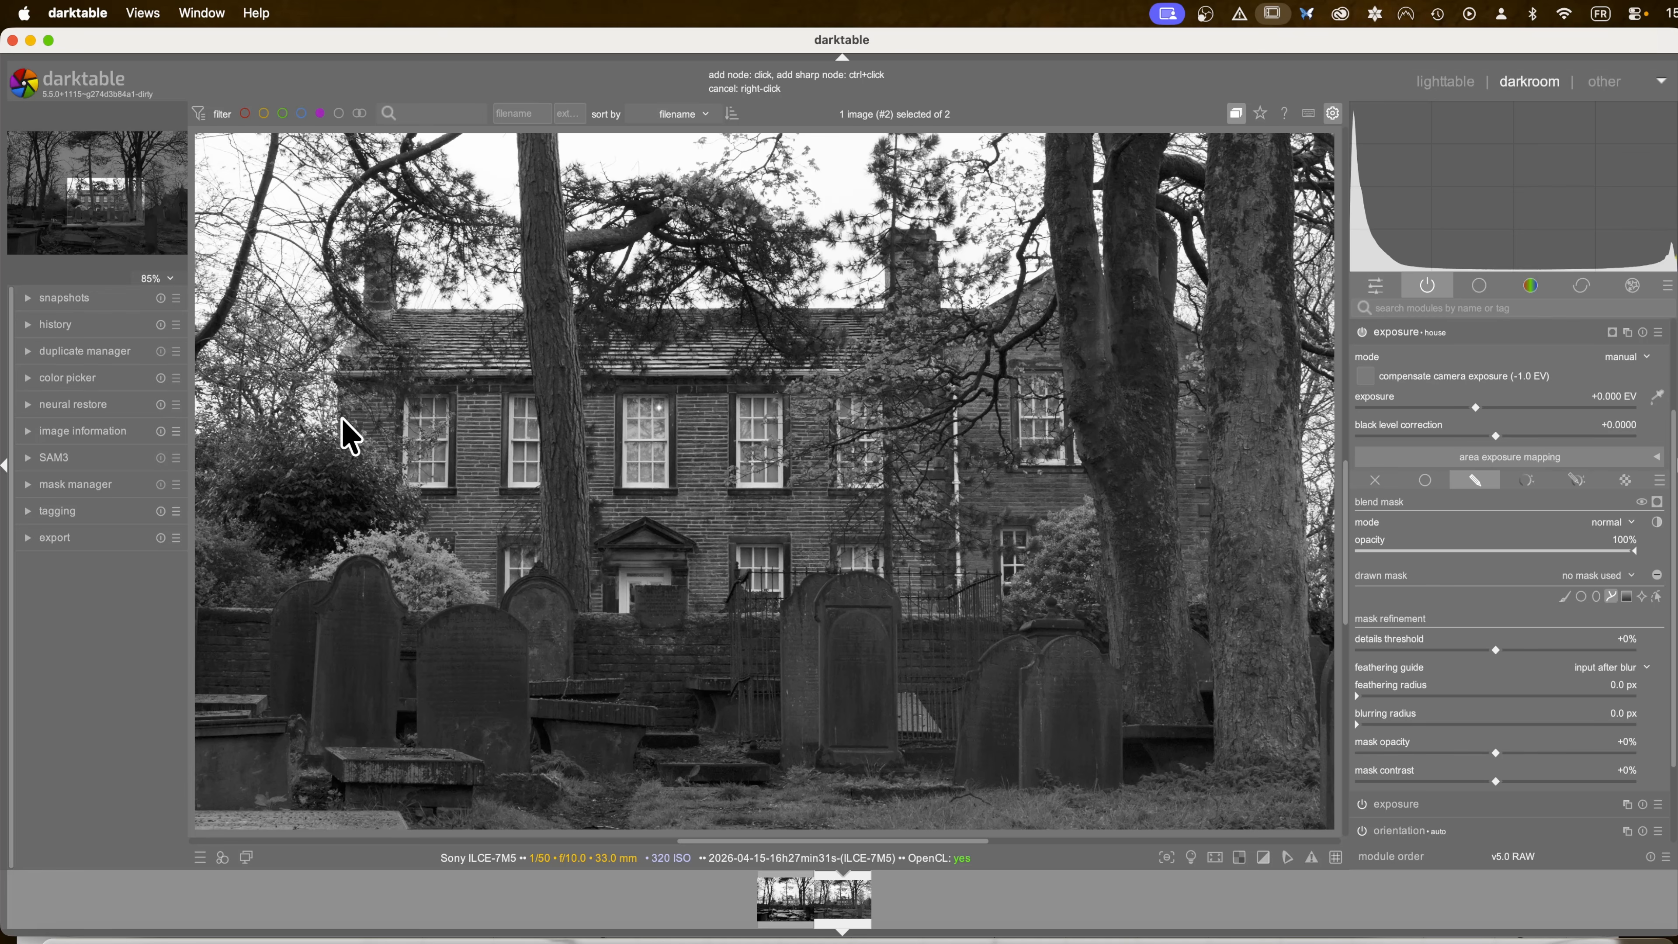
left_click(340, 433)
left_click(362, 319)
left_click(392, 233)
left_click(396, 308)
left_click(524, 310)
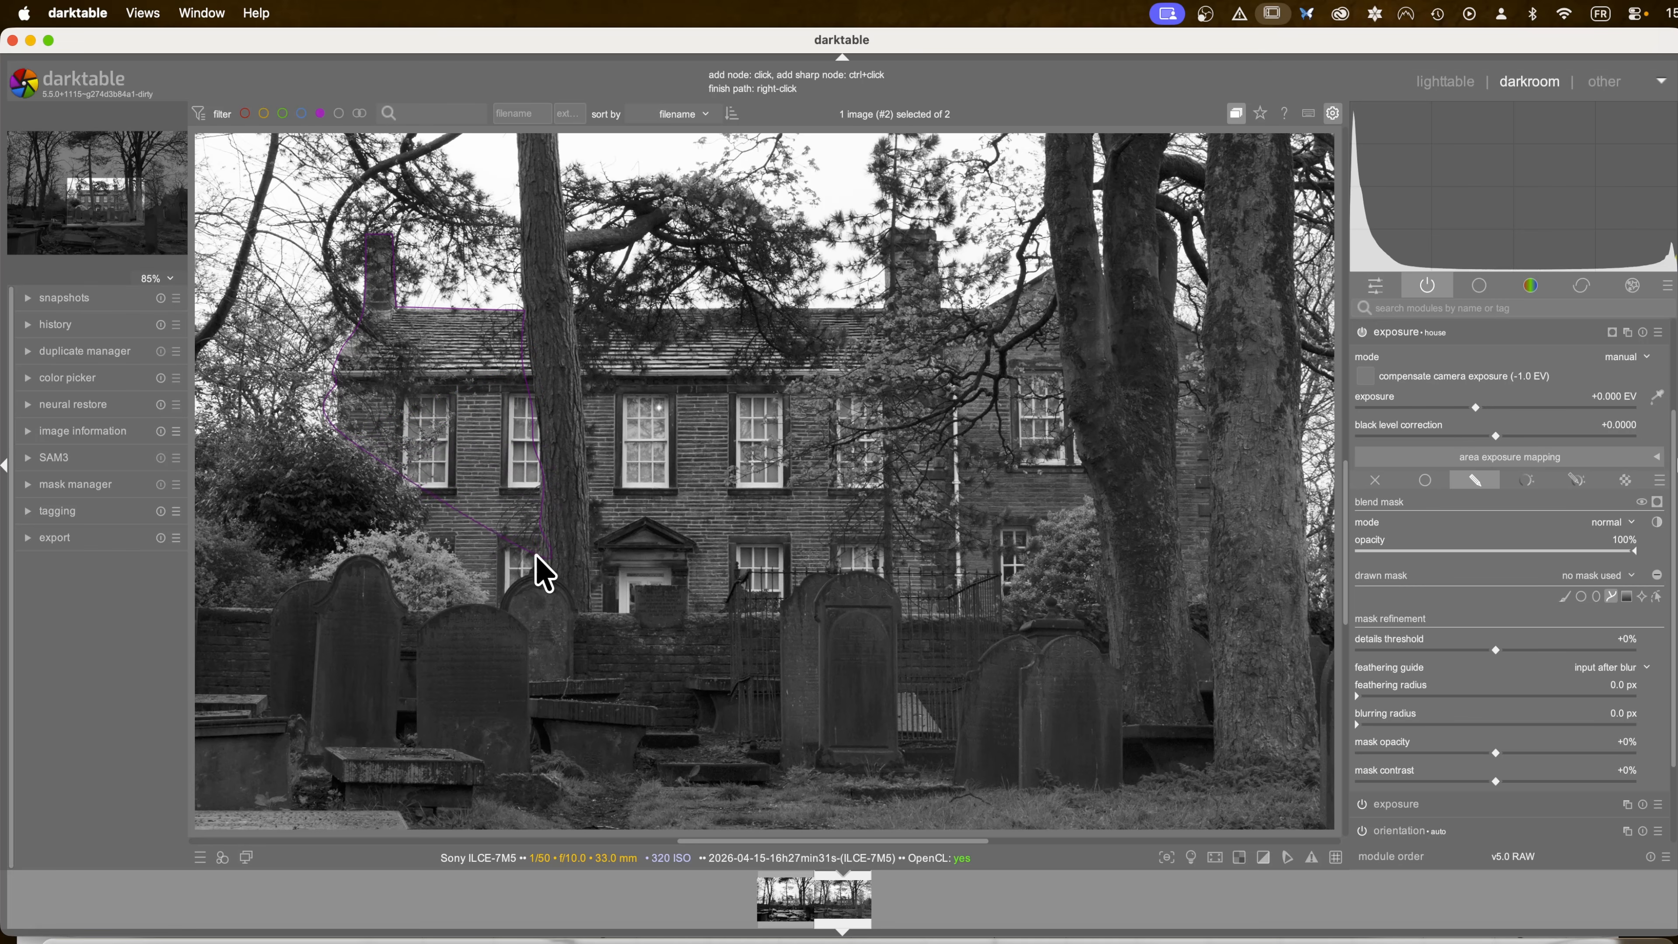
left_click(491, 604)
left_click(414, 505)
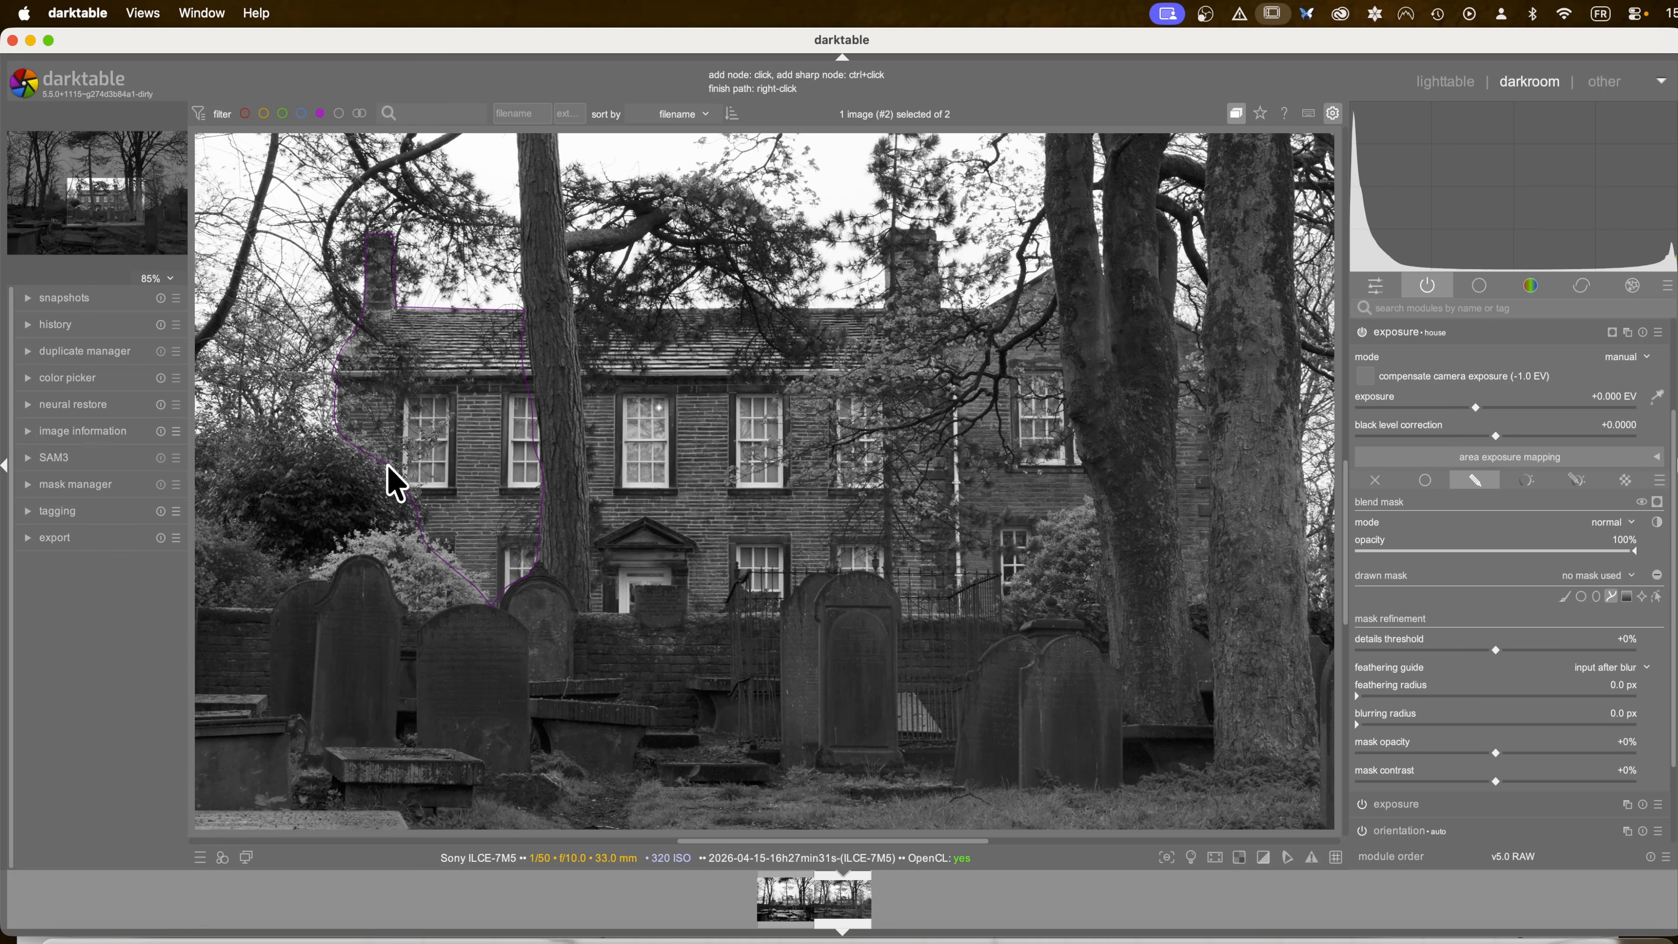
right_click(361, 439)
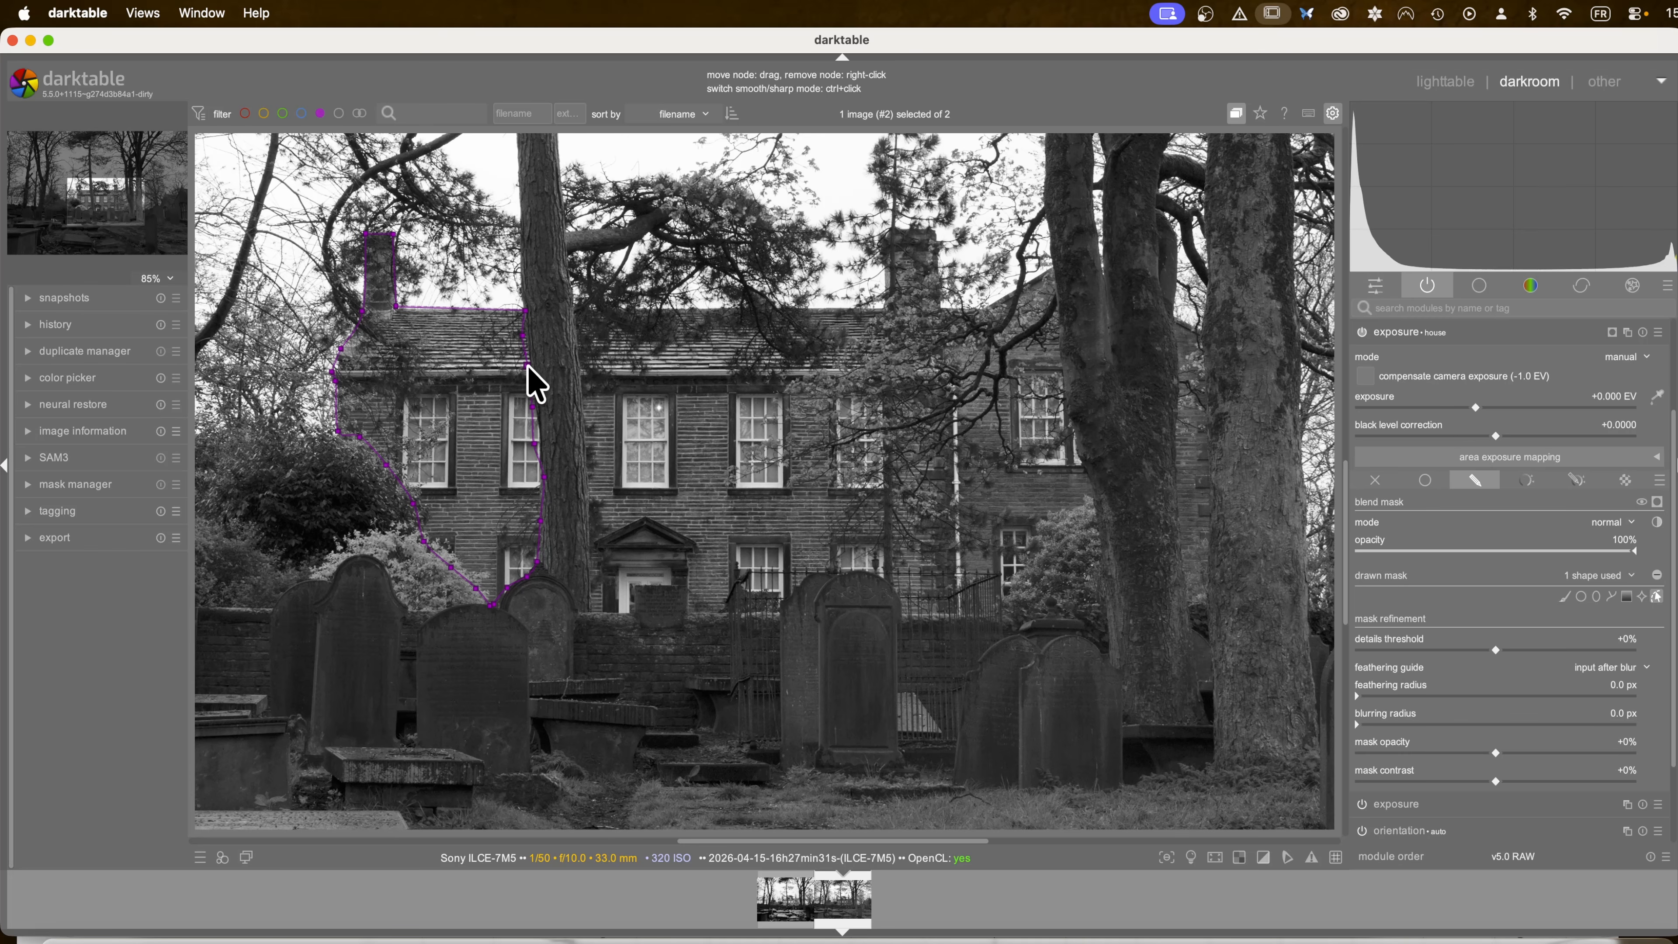
left_click_drag(528, 367, 530, 368)
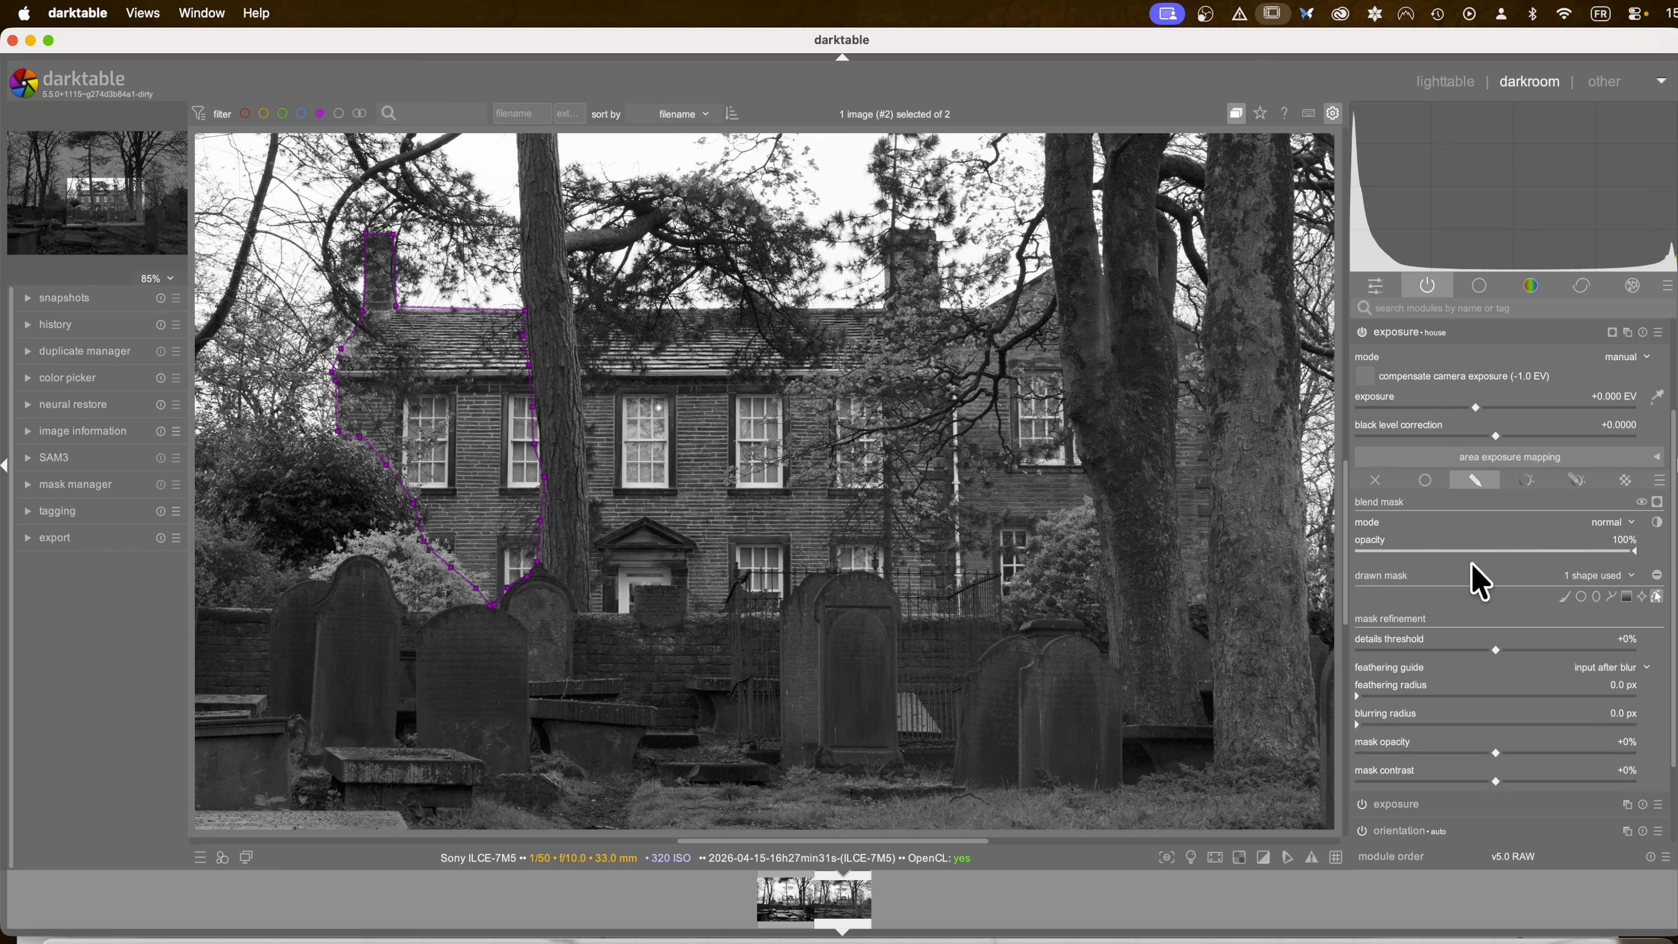
Step: Draw a second mask path around the house's middle section between the trunks, following the wall base, gravestone tops, bush, gable, chimney and roofline
left_click(1611, 597)
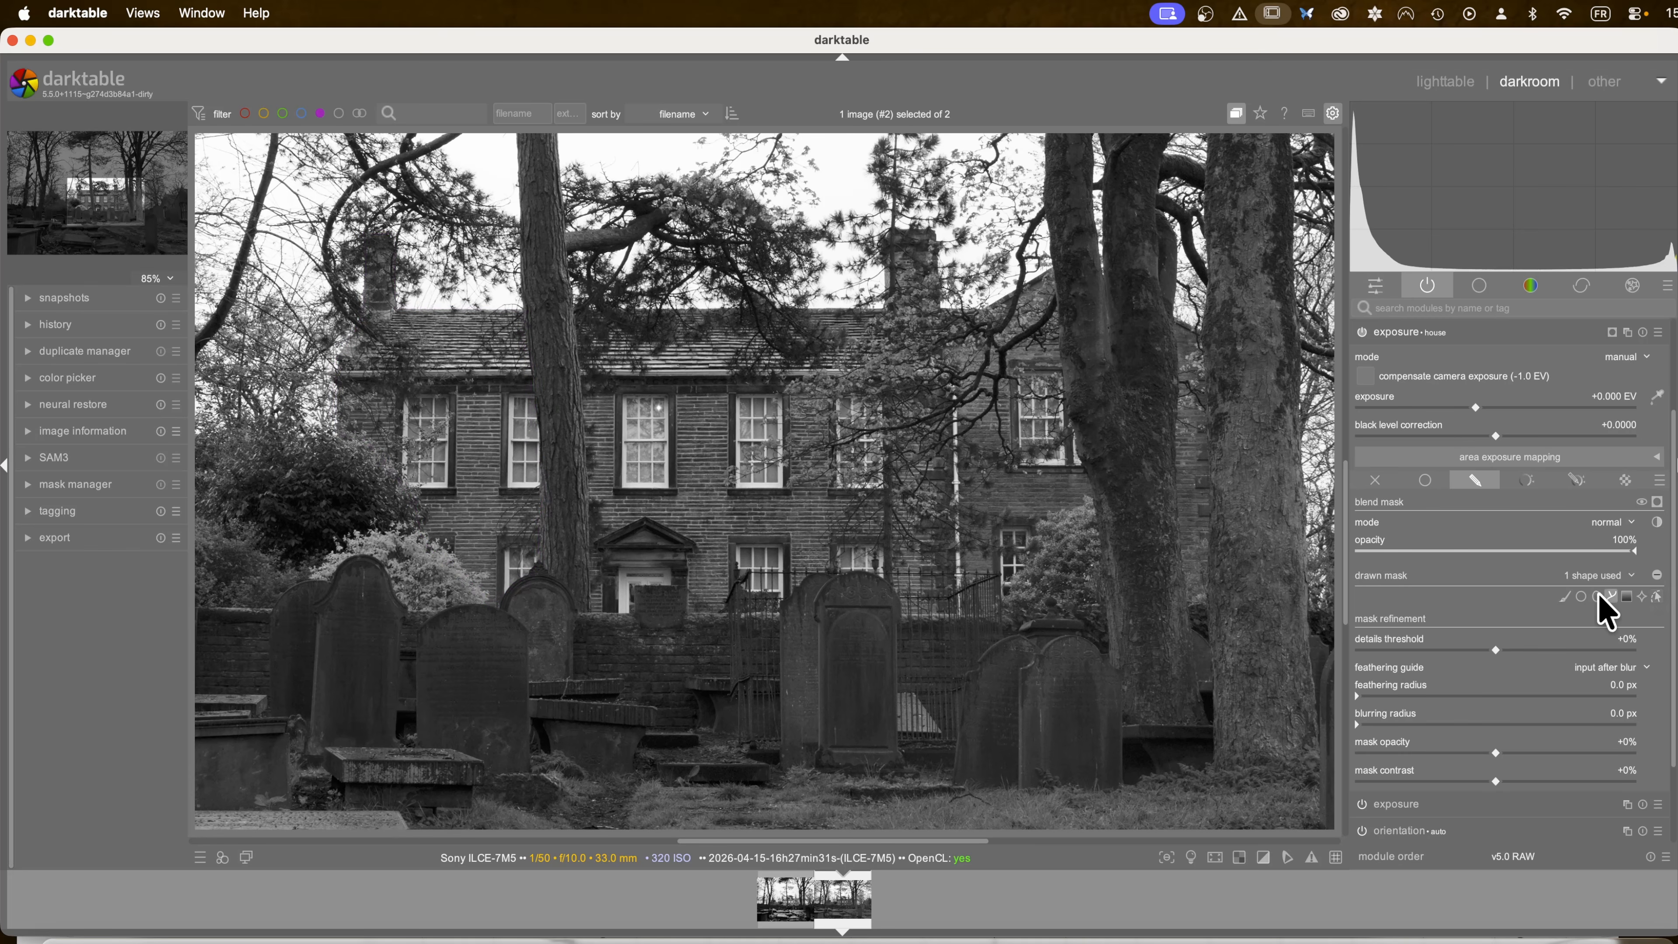
left_click(572, 311)
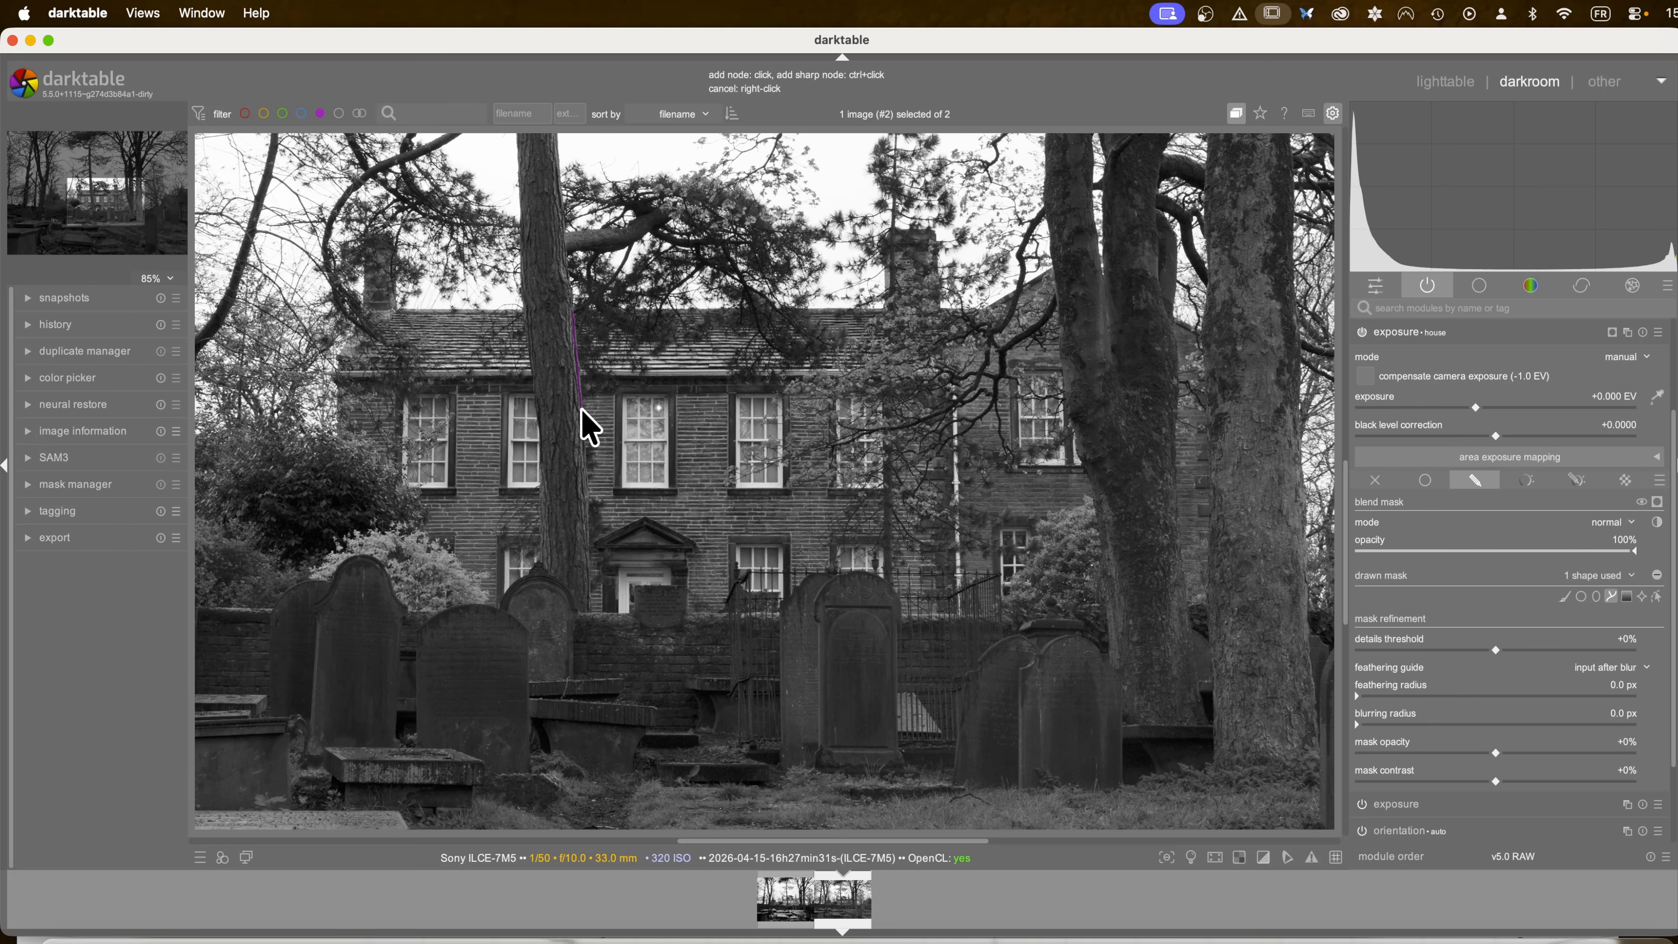
left_click(590, 497)
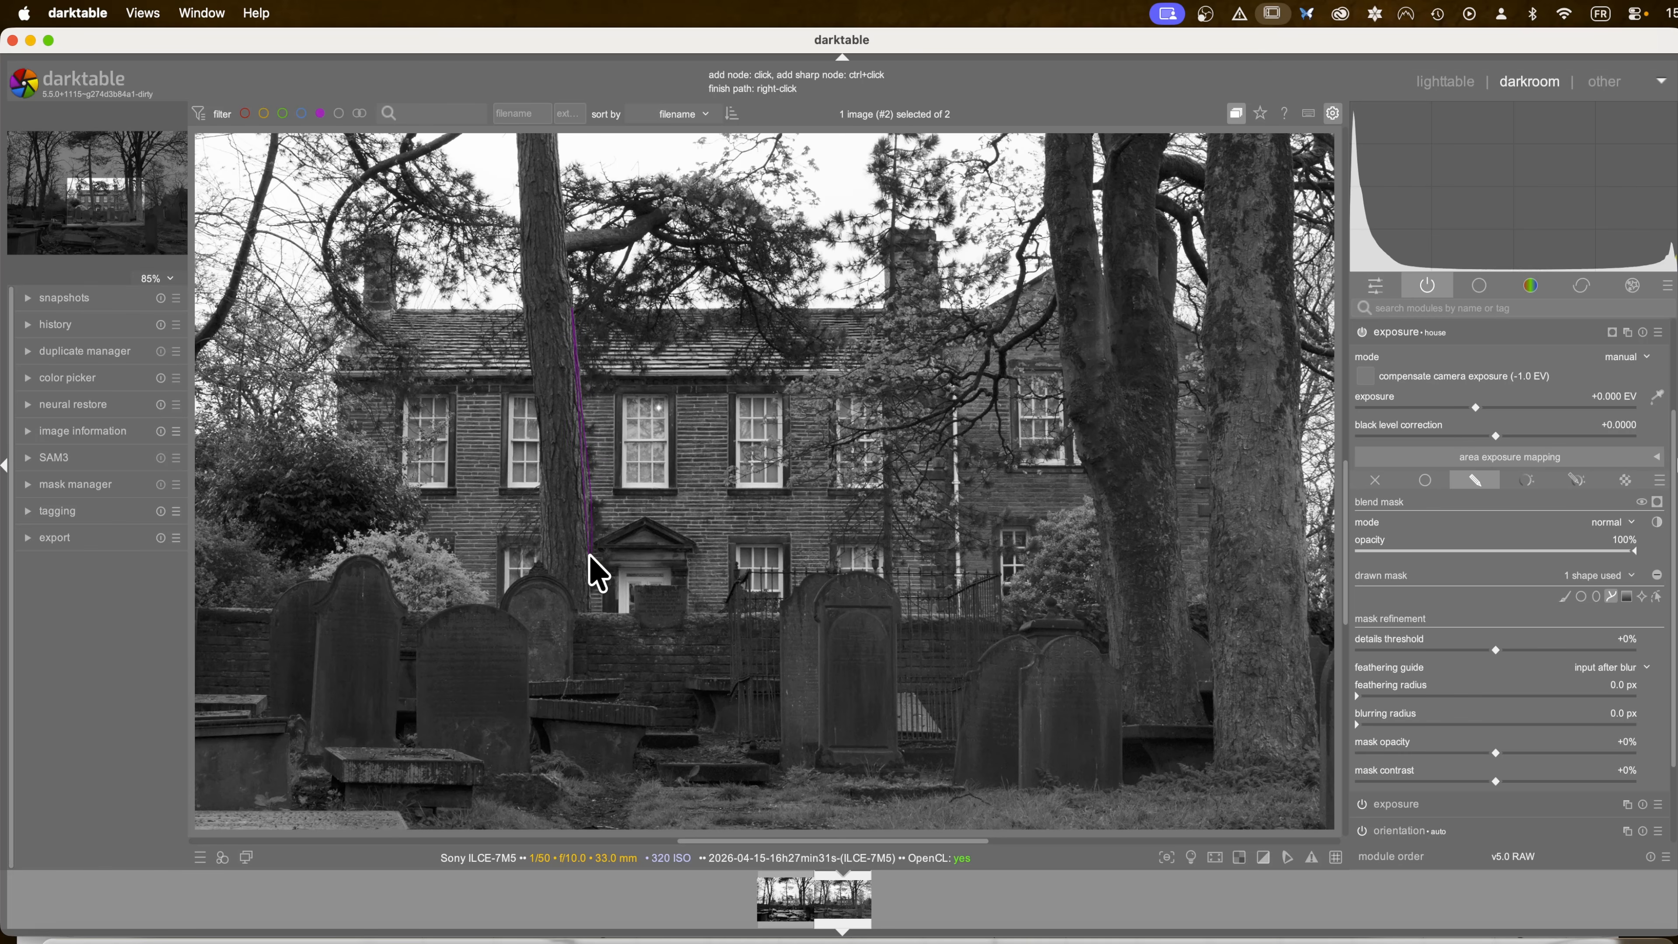
left_click(590, 611)
left_click(630, 612)
left_click(630, 586)
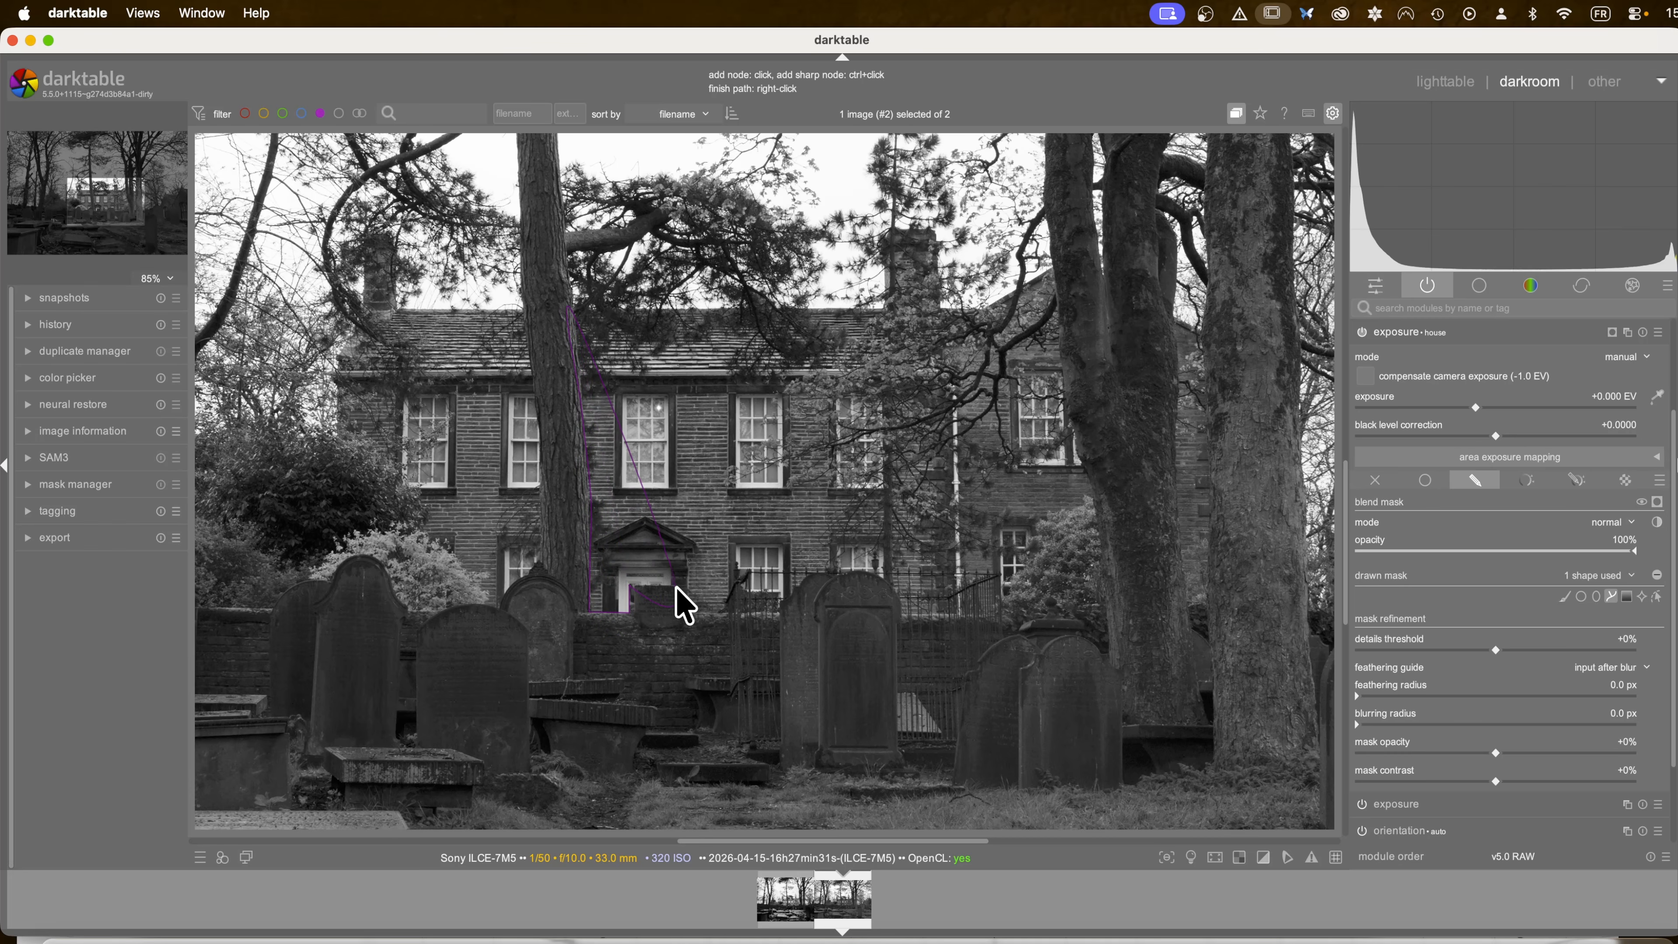
left_click(687, 586)
left_click(686, 612)
left_click(776, 613)
left_click(852, 573)
left_click(898, 613)
left_click(1006, 613)
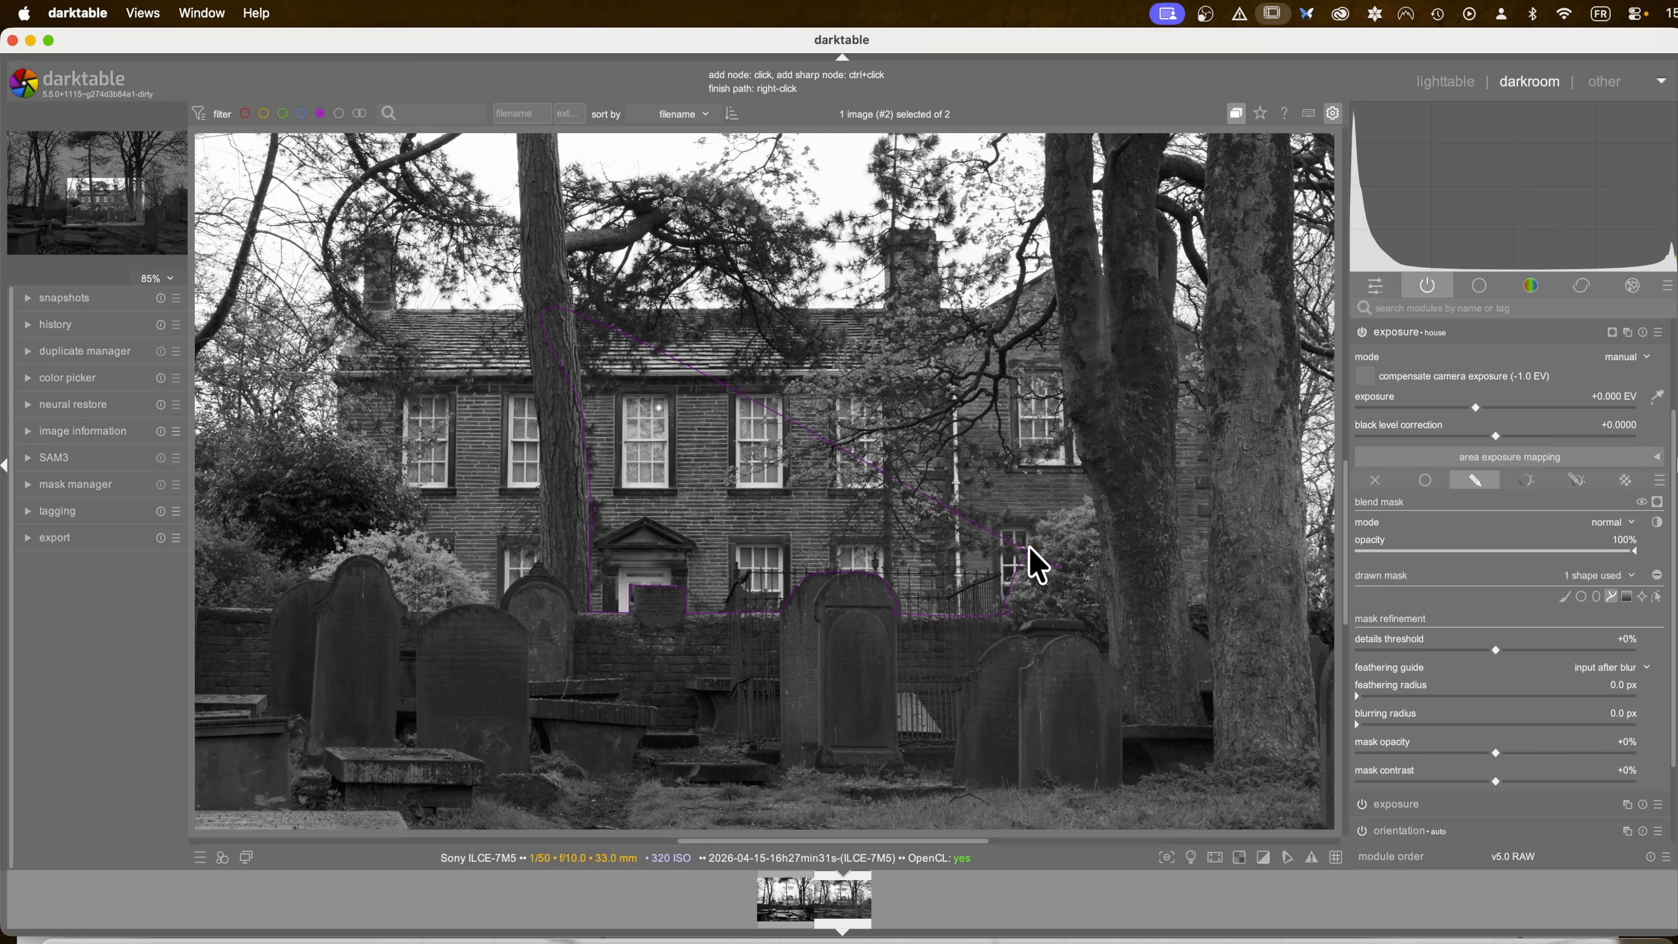
left_click(1101, 494)
left_click(1052, 267, "ctrl")
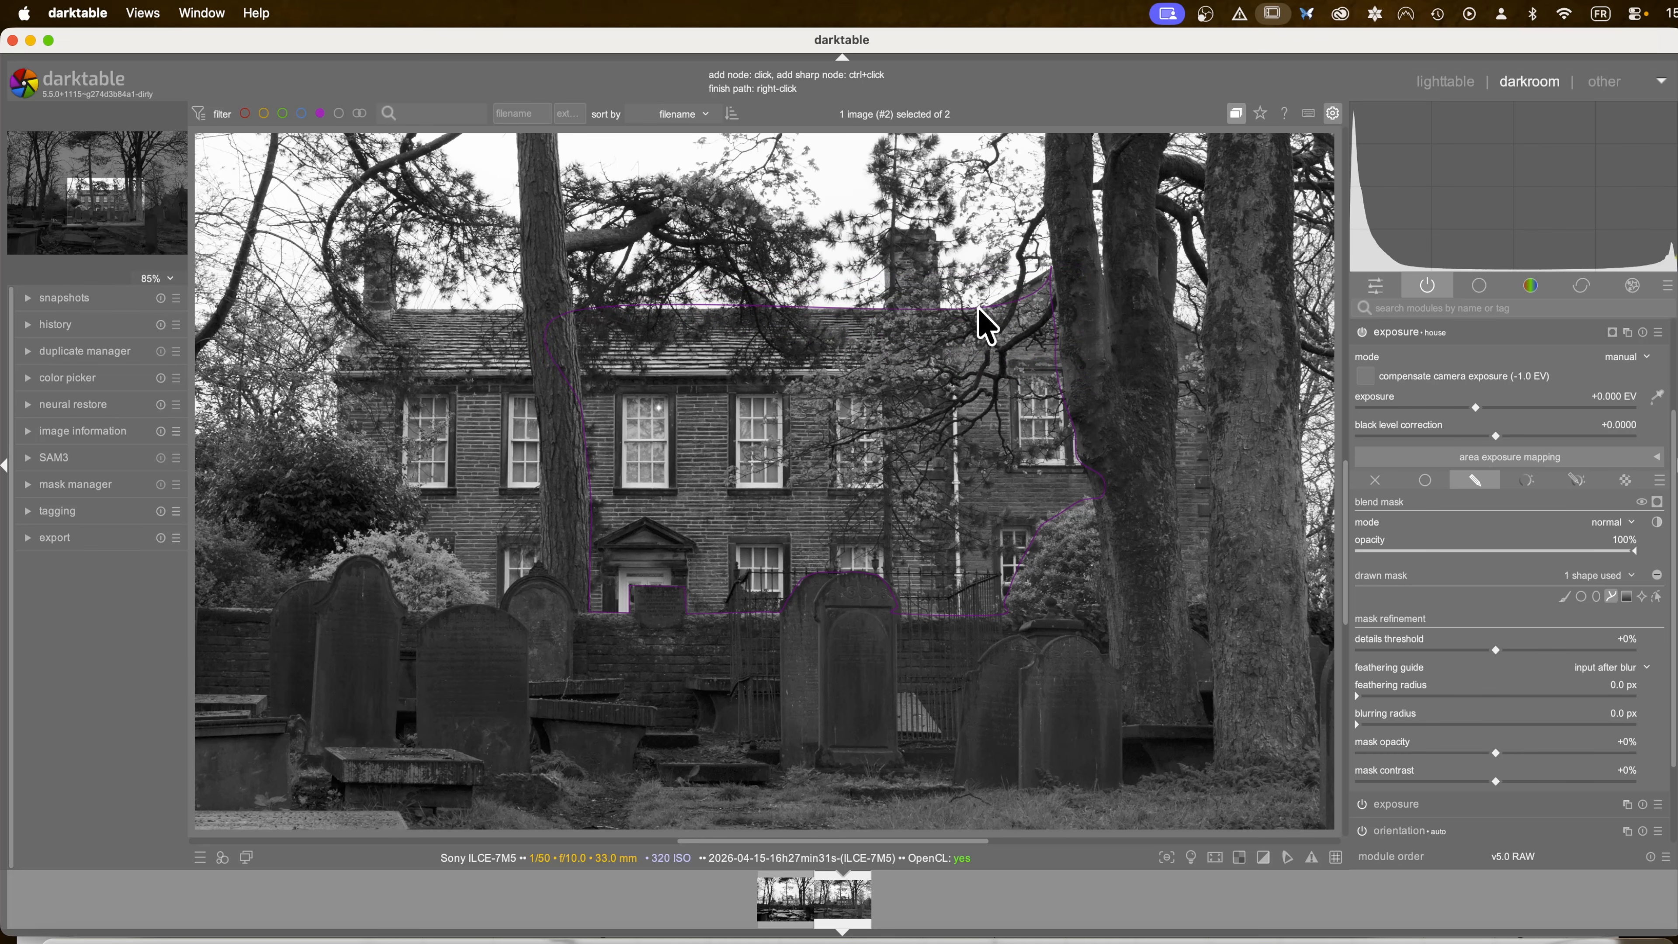
left_click(943, 309, "ctrl")
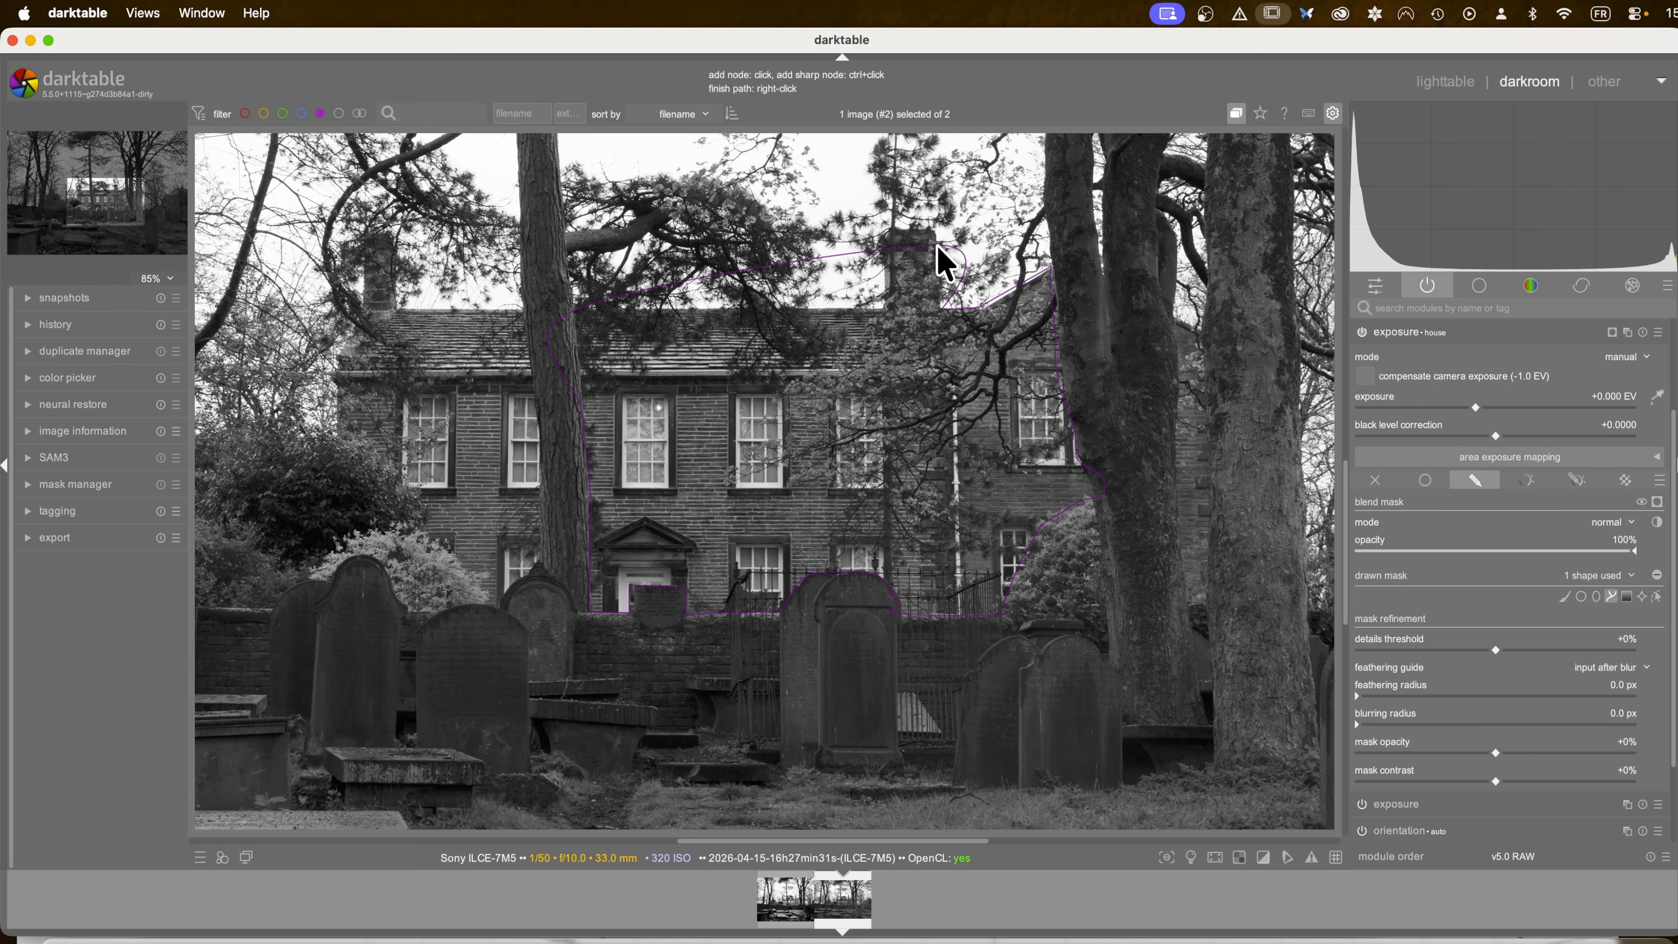
left_click(932, 228, "ctrl")
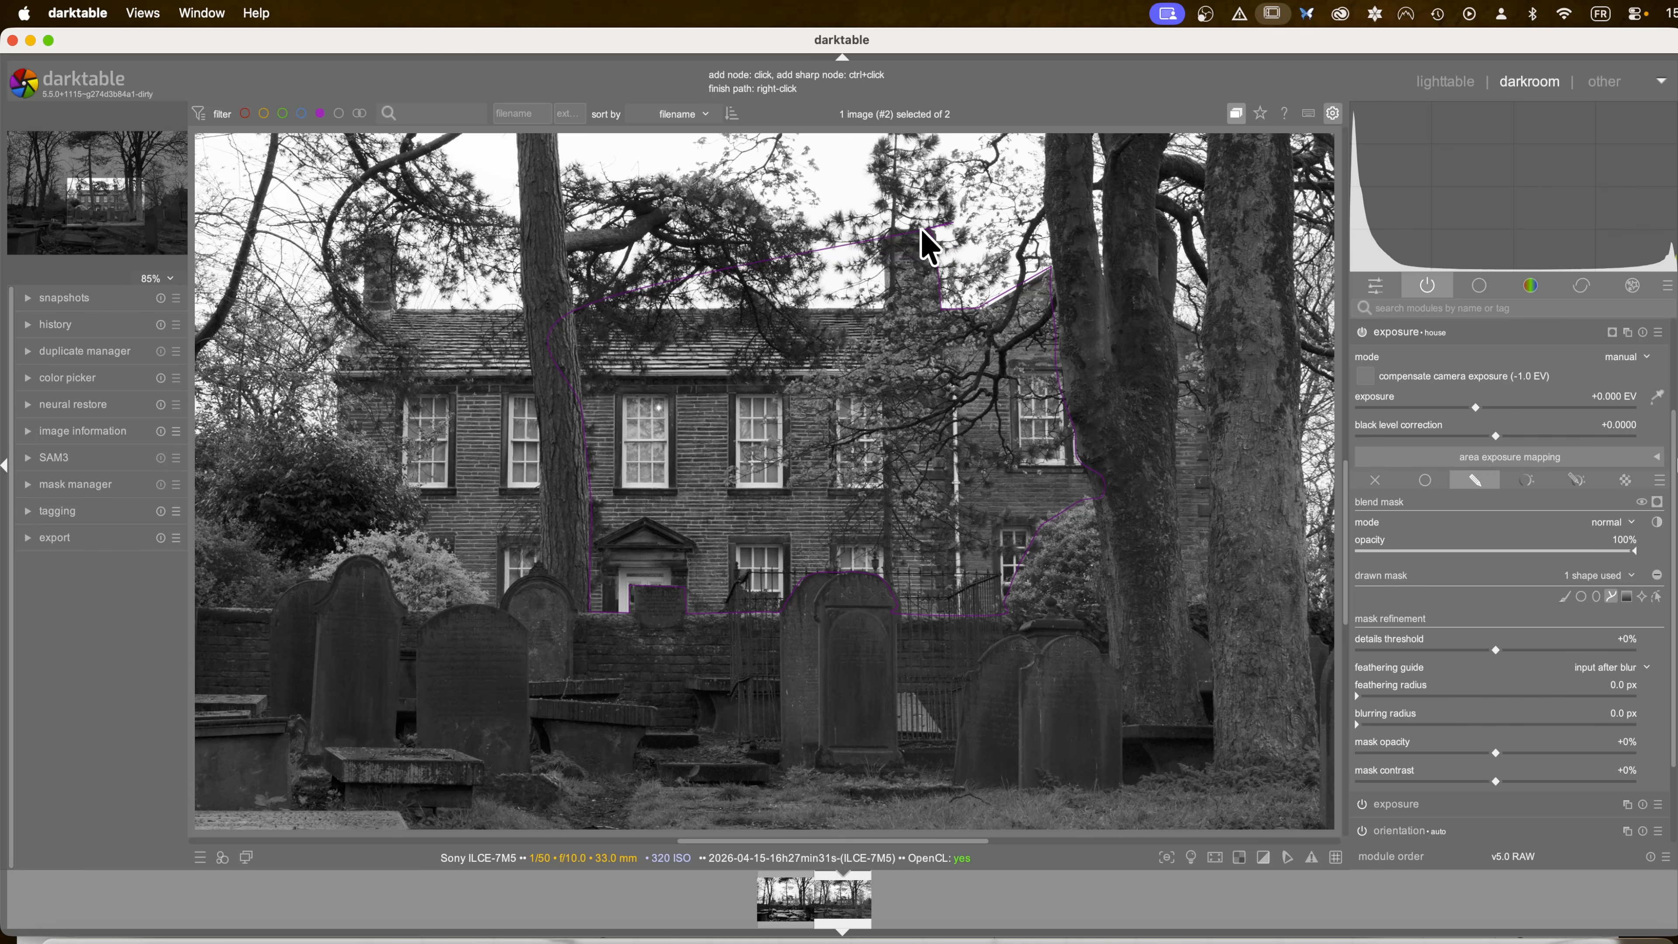
left_click(885, 233)
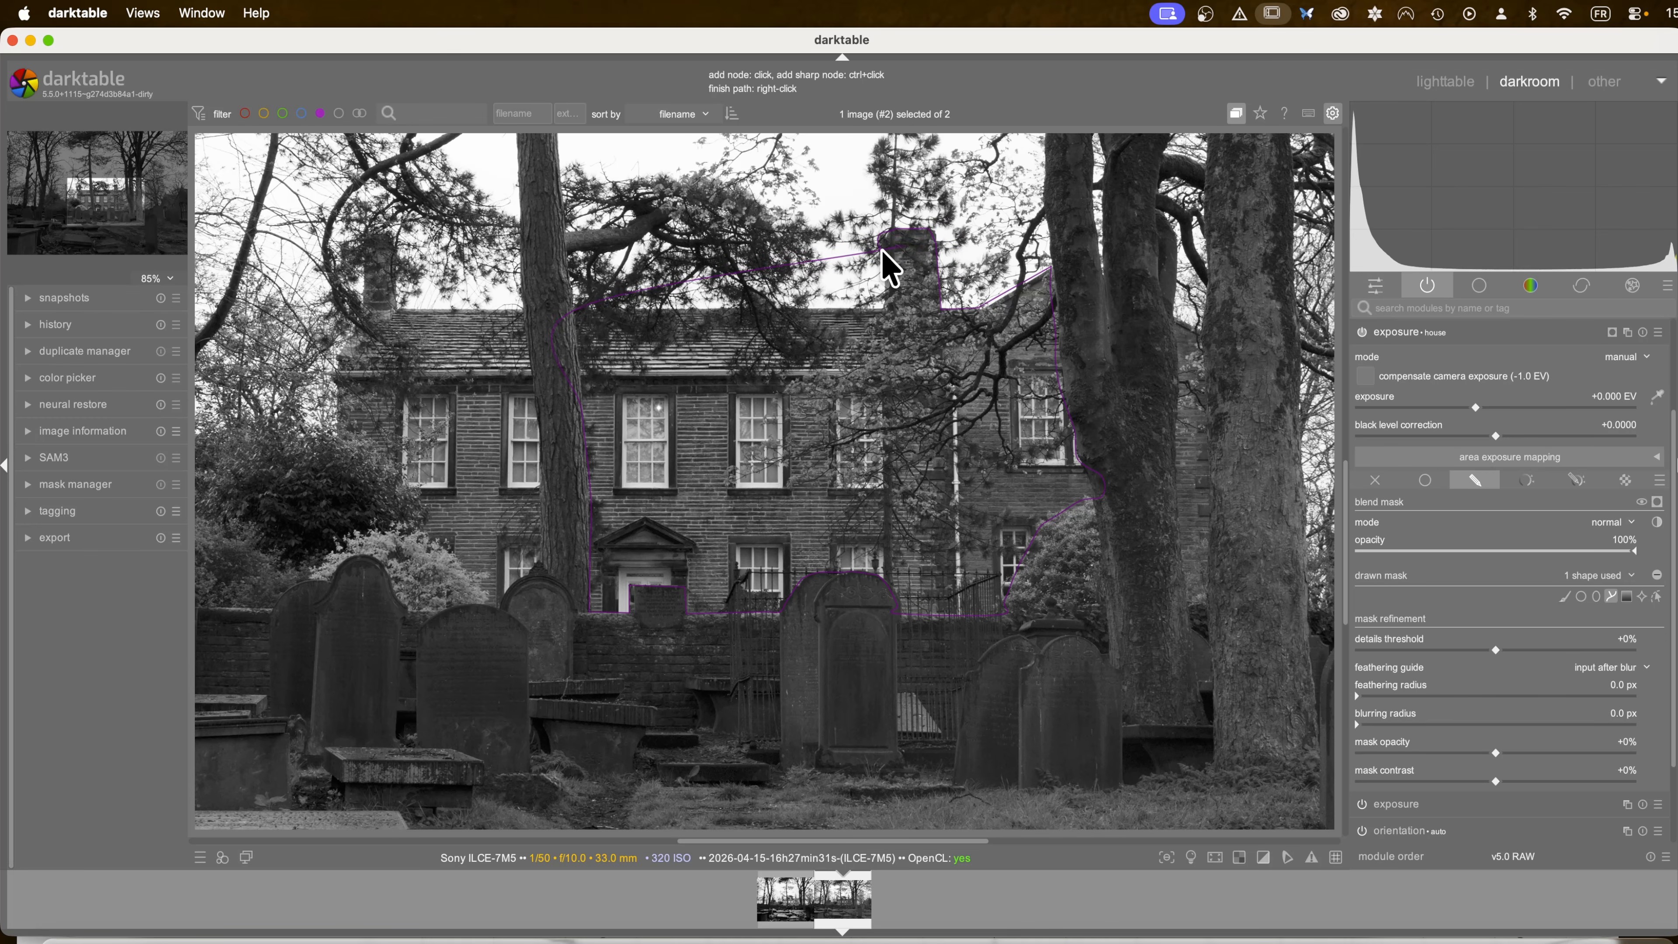
left_click(882, 307, "ctrl")
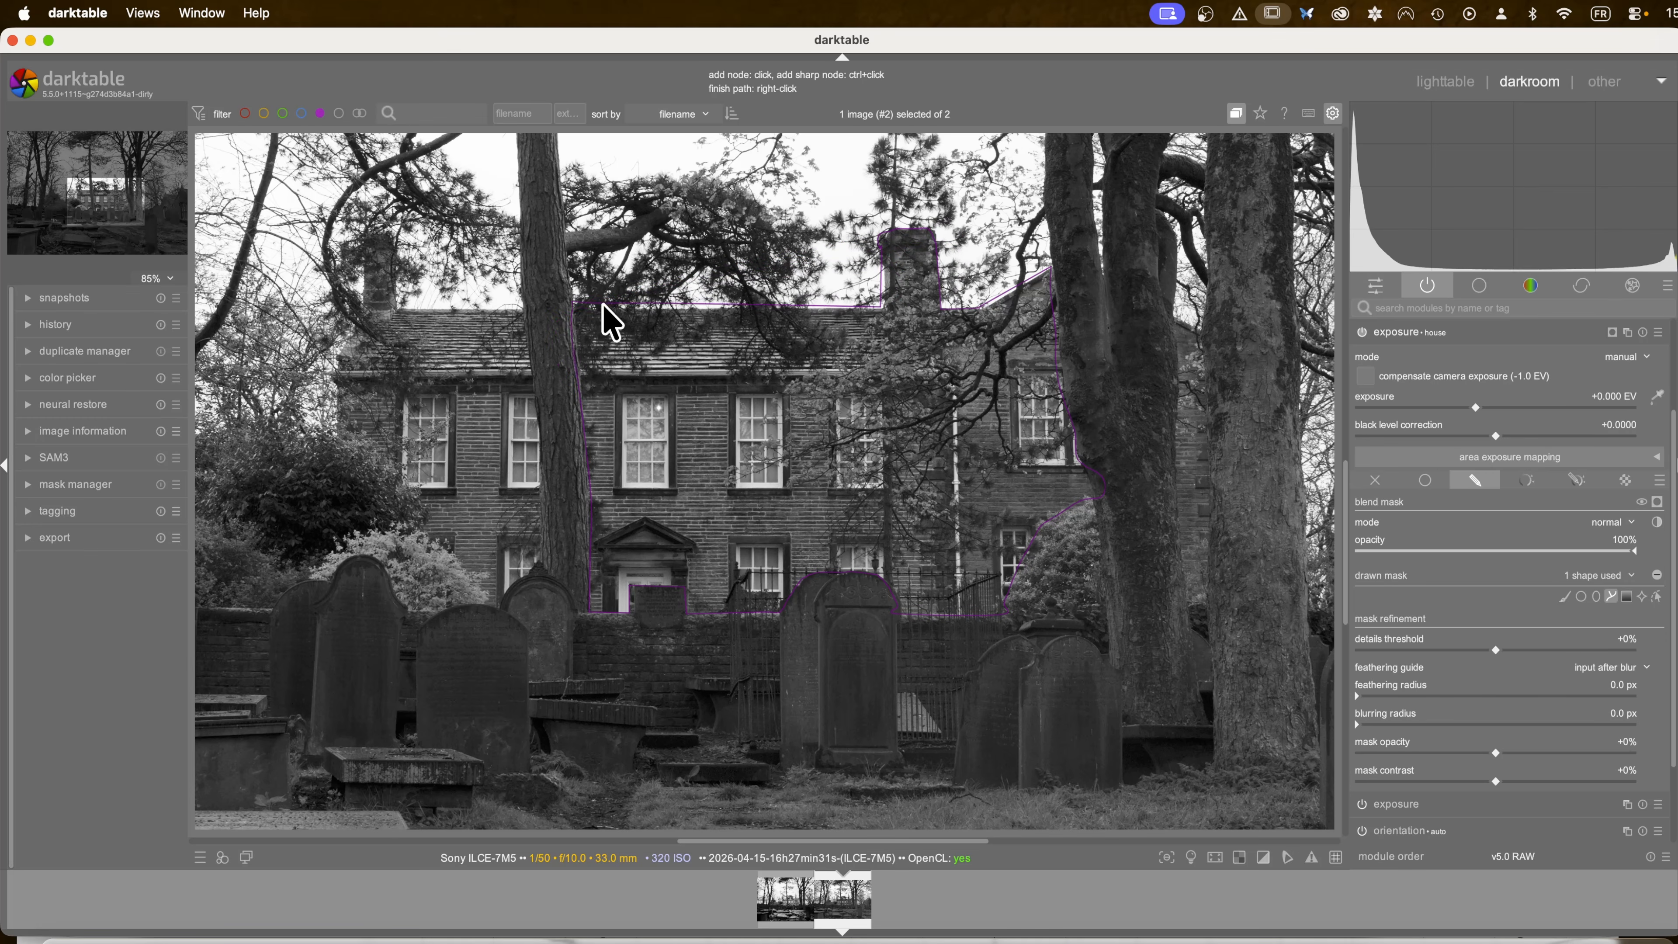
right_click(574, 313)
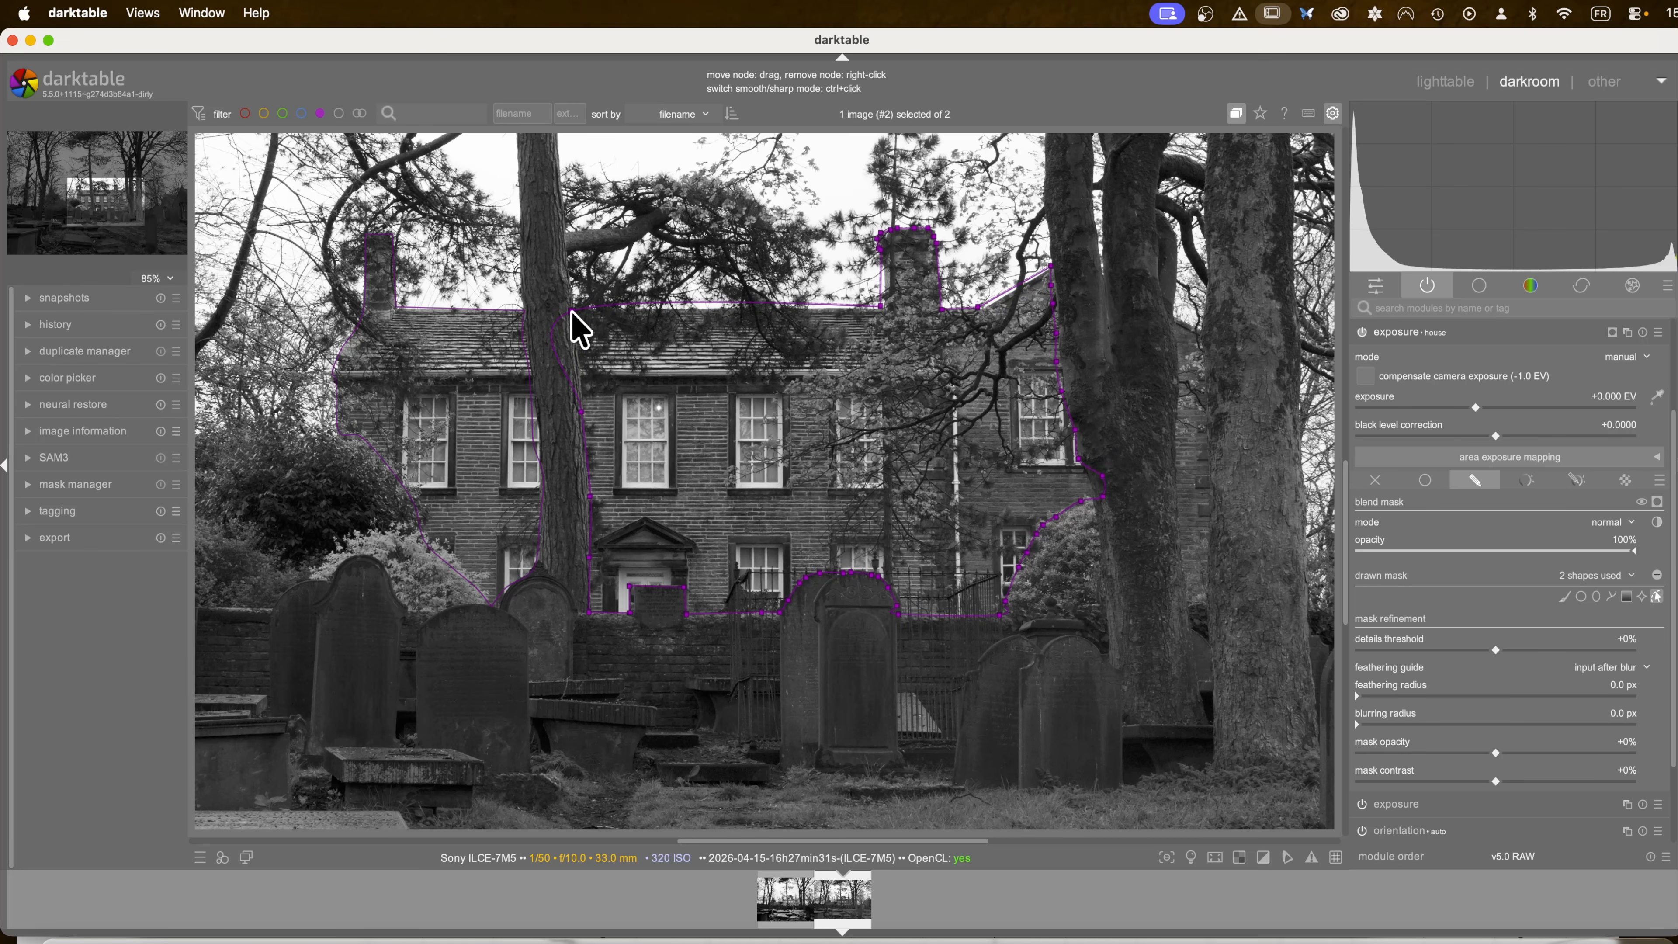
left_click(570, 311, "ctrl")
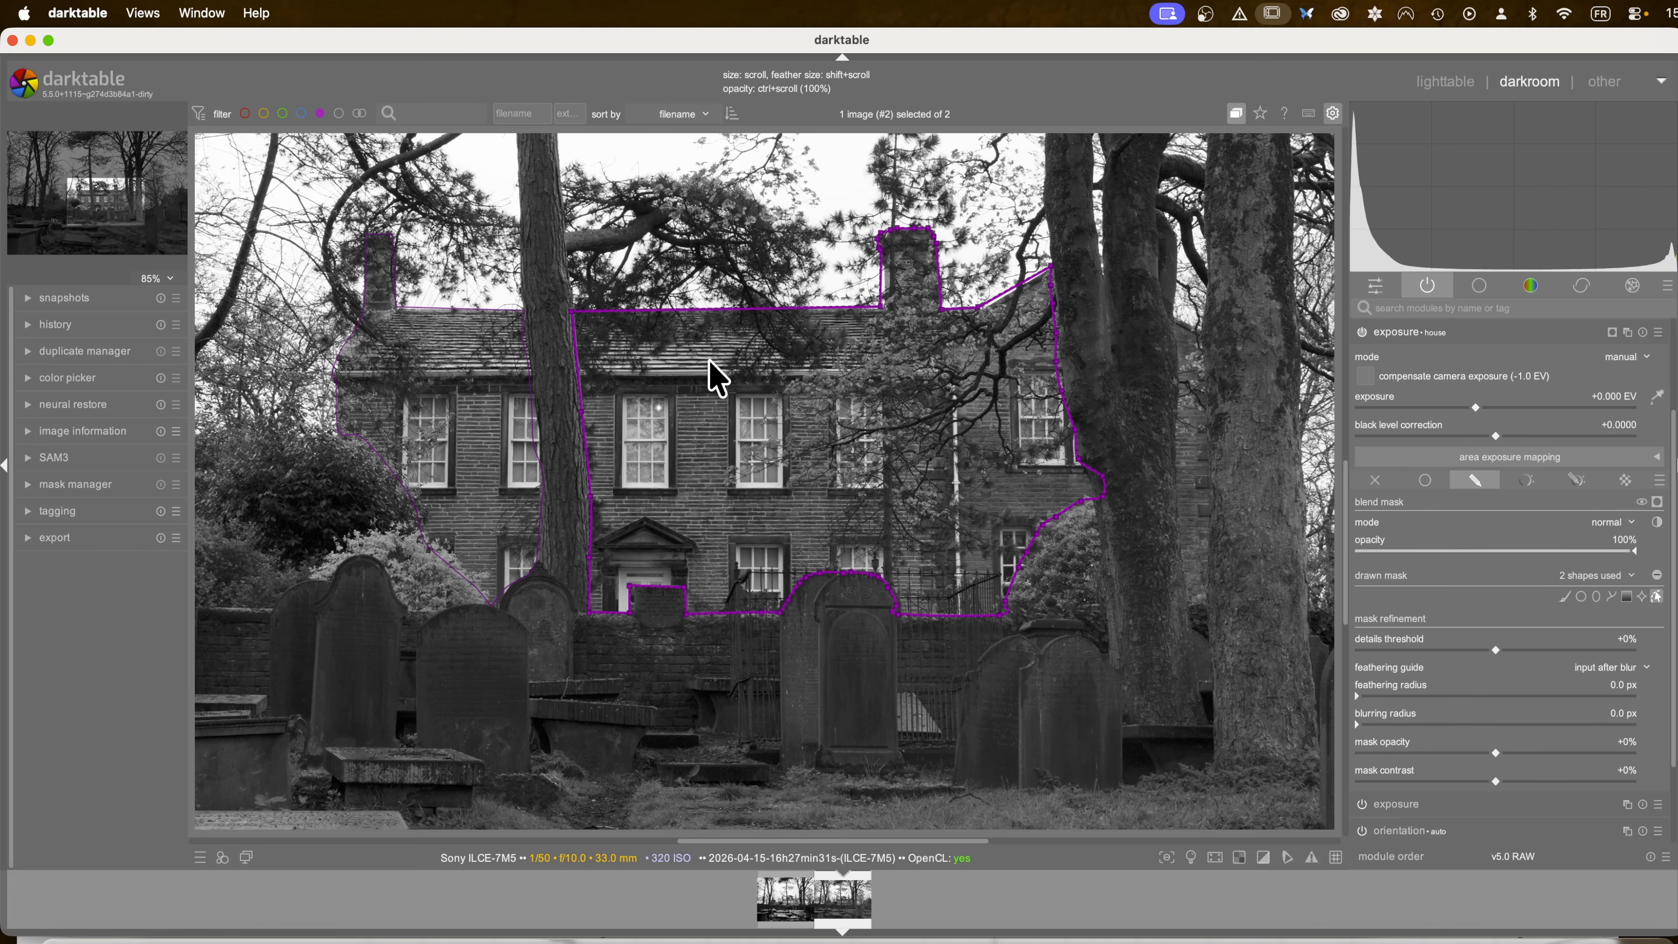
Step: Draw a third mask path around the narrow strip of house visible between the two thick tree trunks
left_click(1611, 598)
left_click(1173, 316)
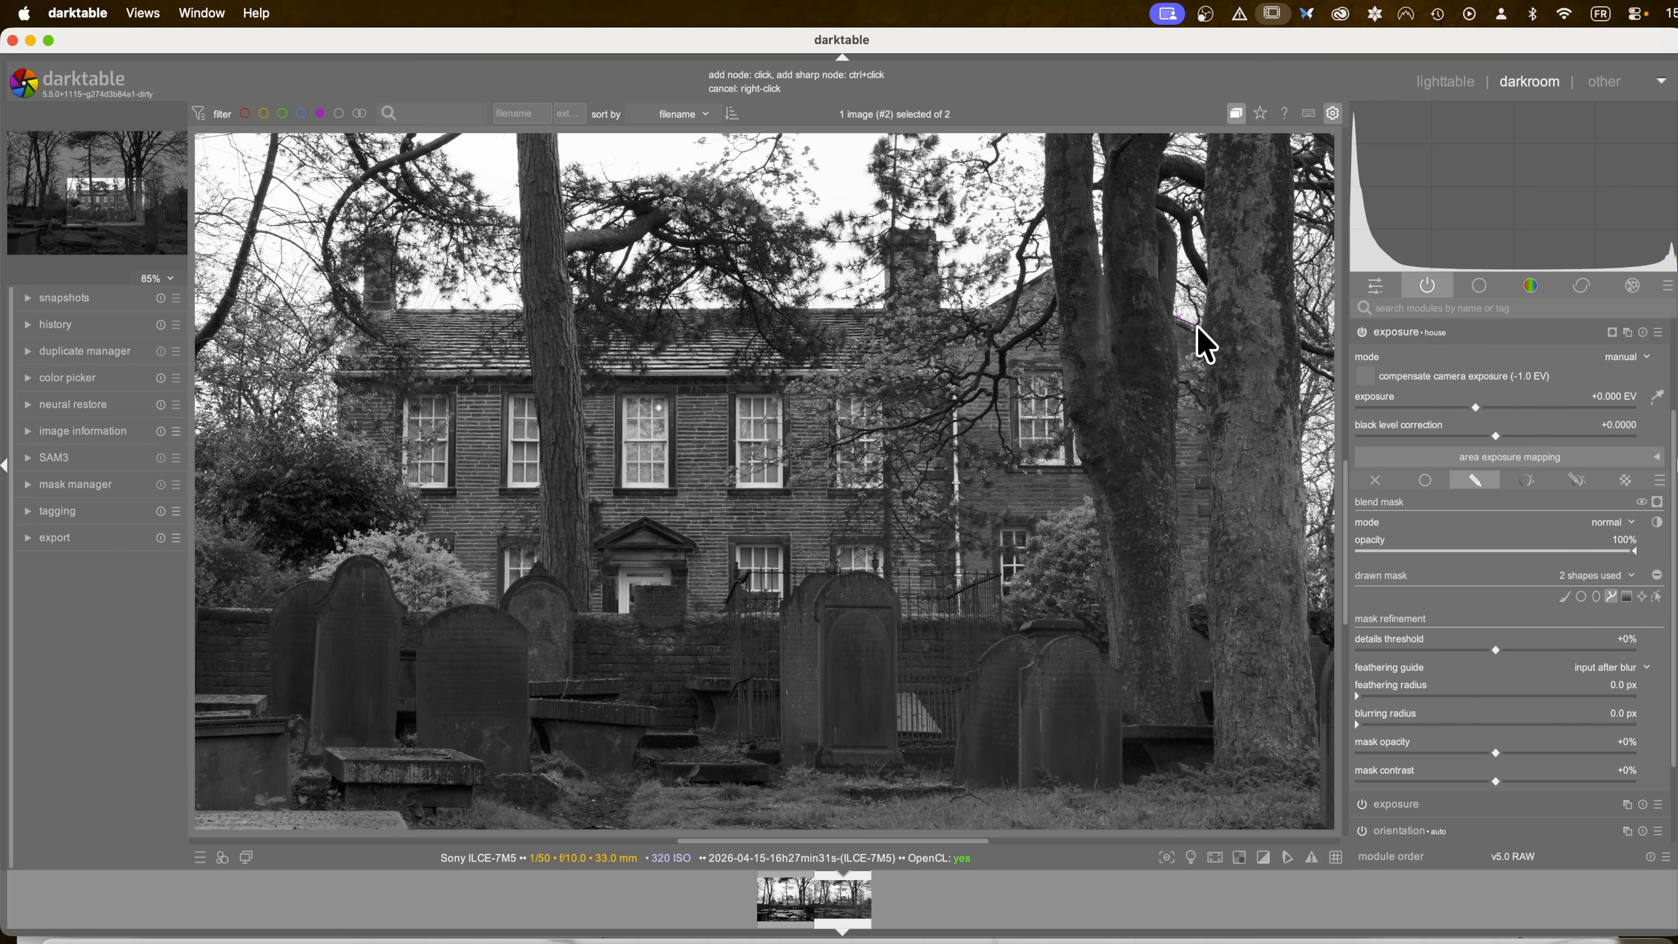
left_click(1208, 384)
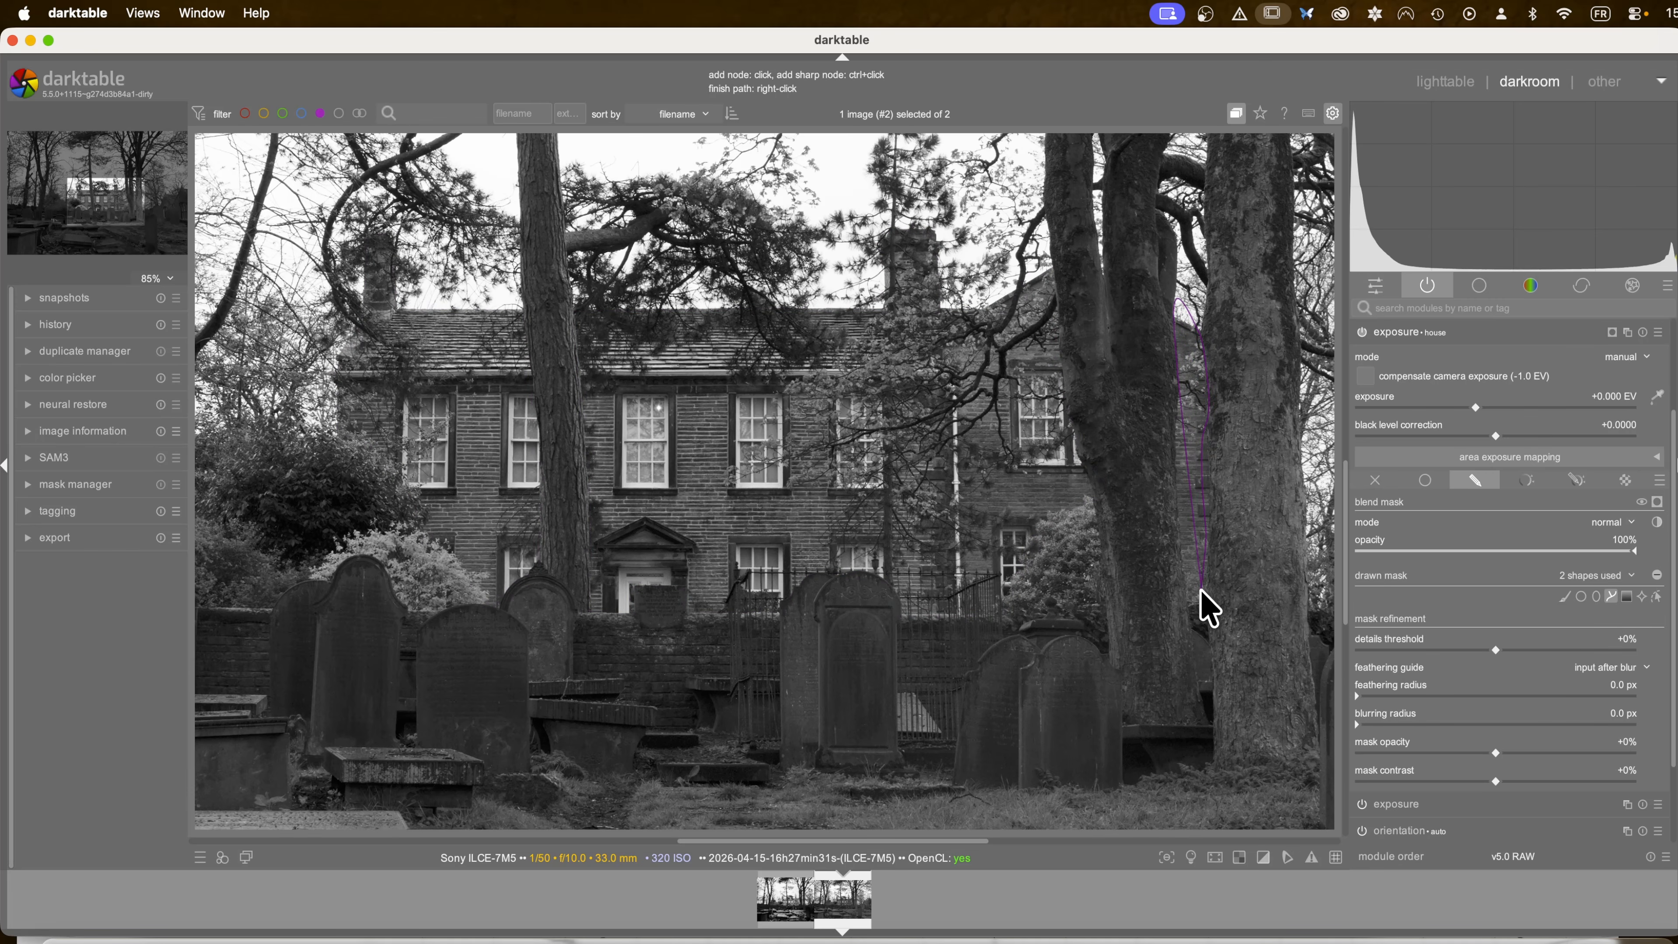
left_click(1192, 602)
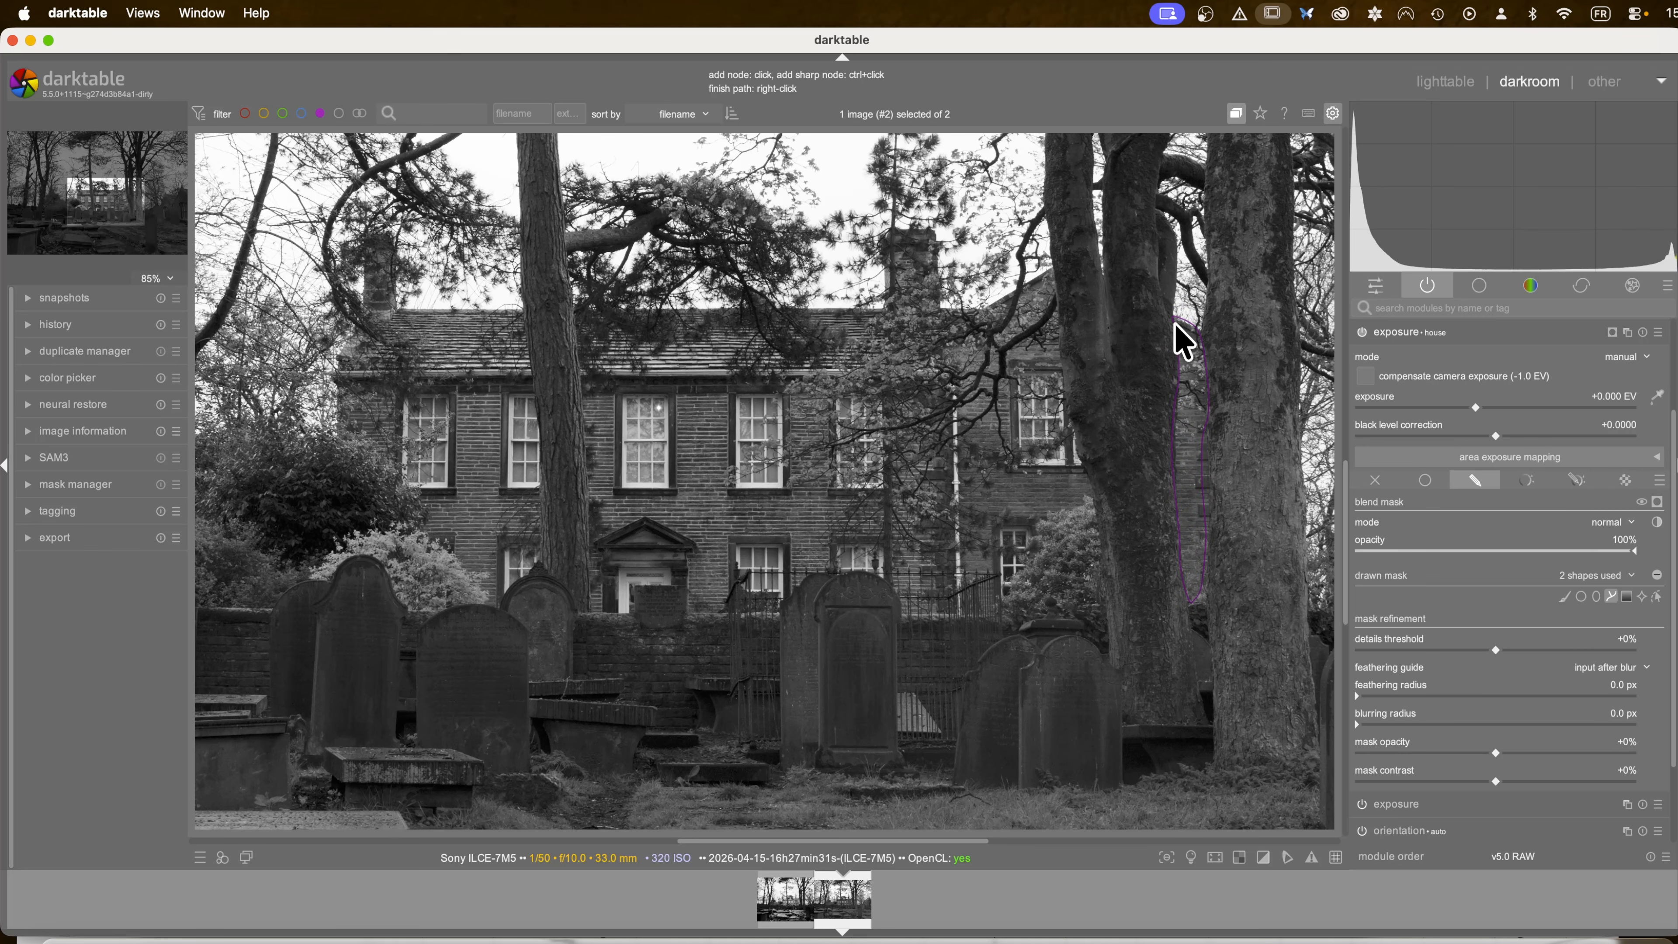
right_click(1196, 348)
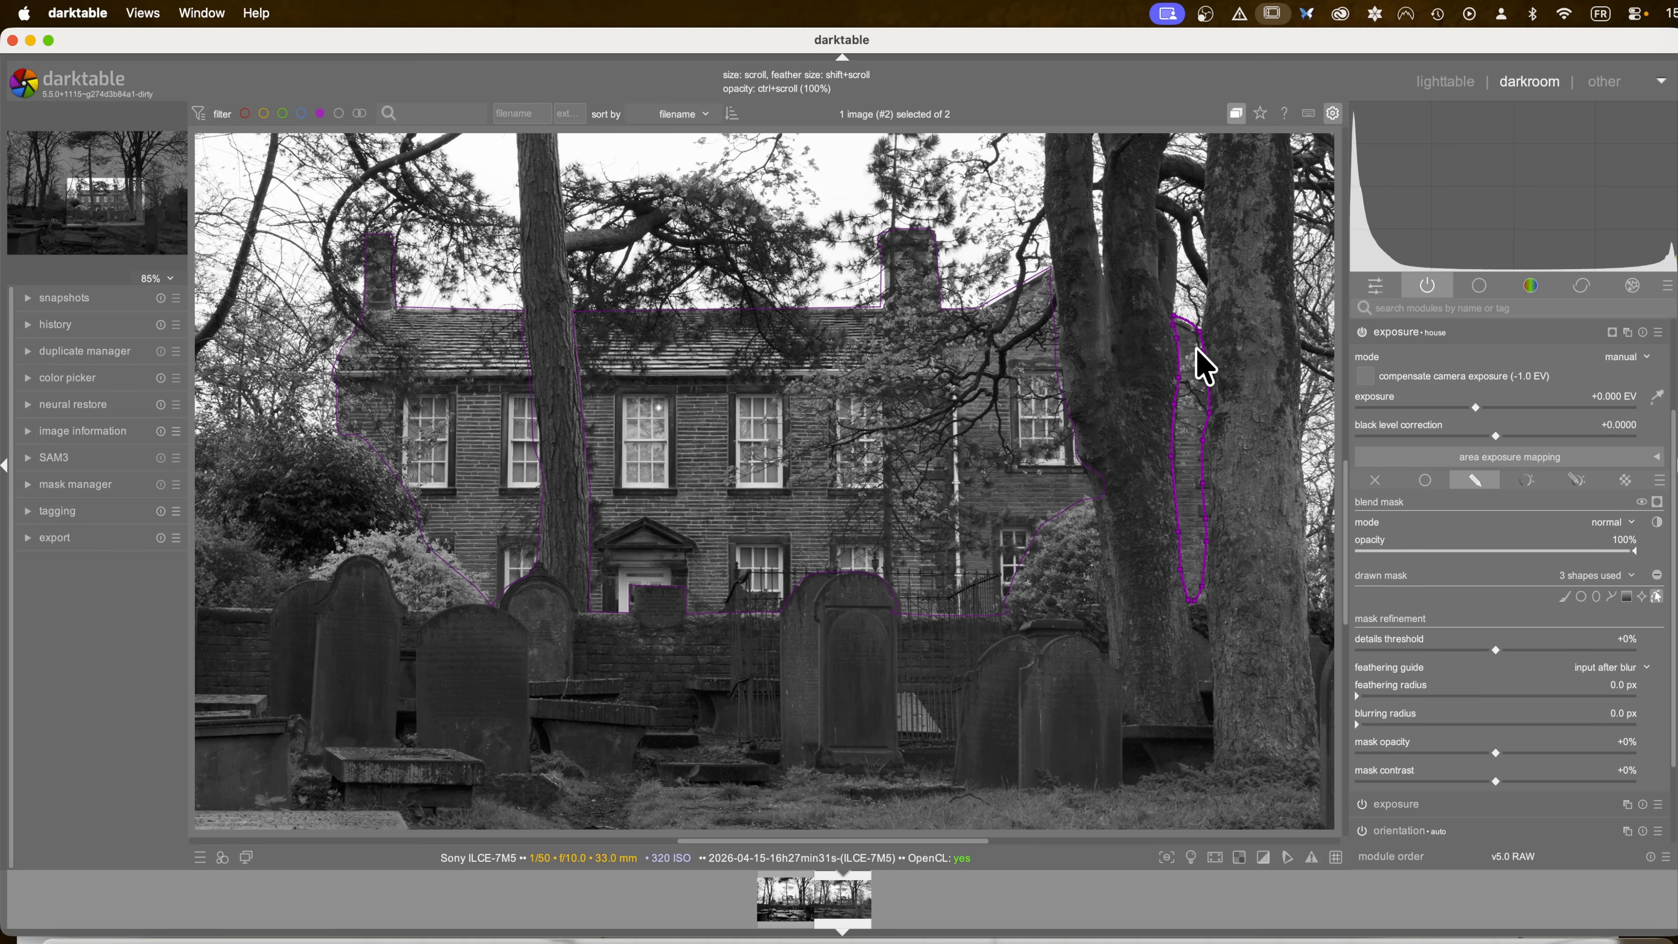
Step: Display the house mask, switch to a combined drawn and parametric mask, and set the Jz input's lower limits to 0.10 and 0.30
key("m")
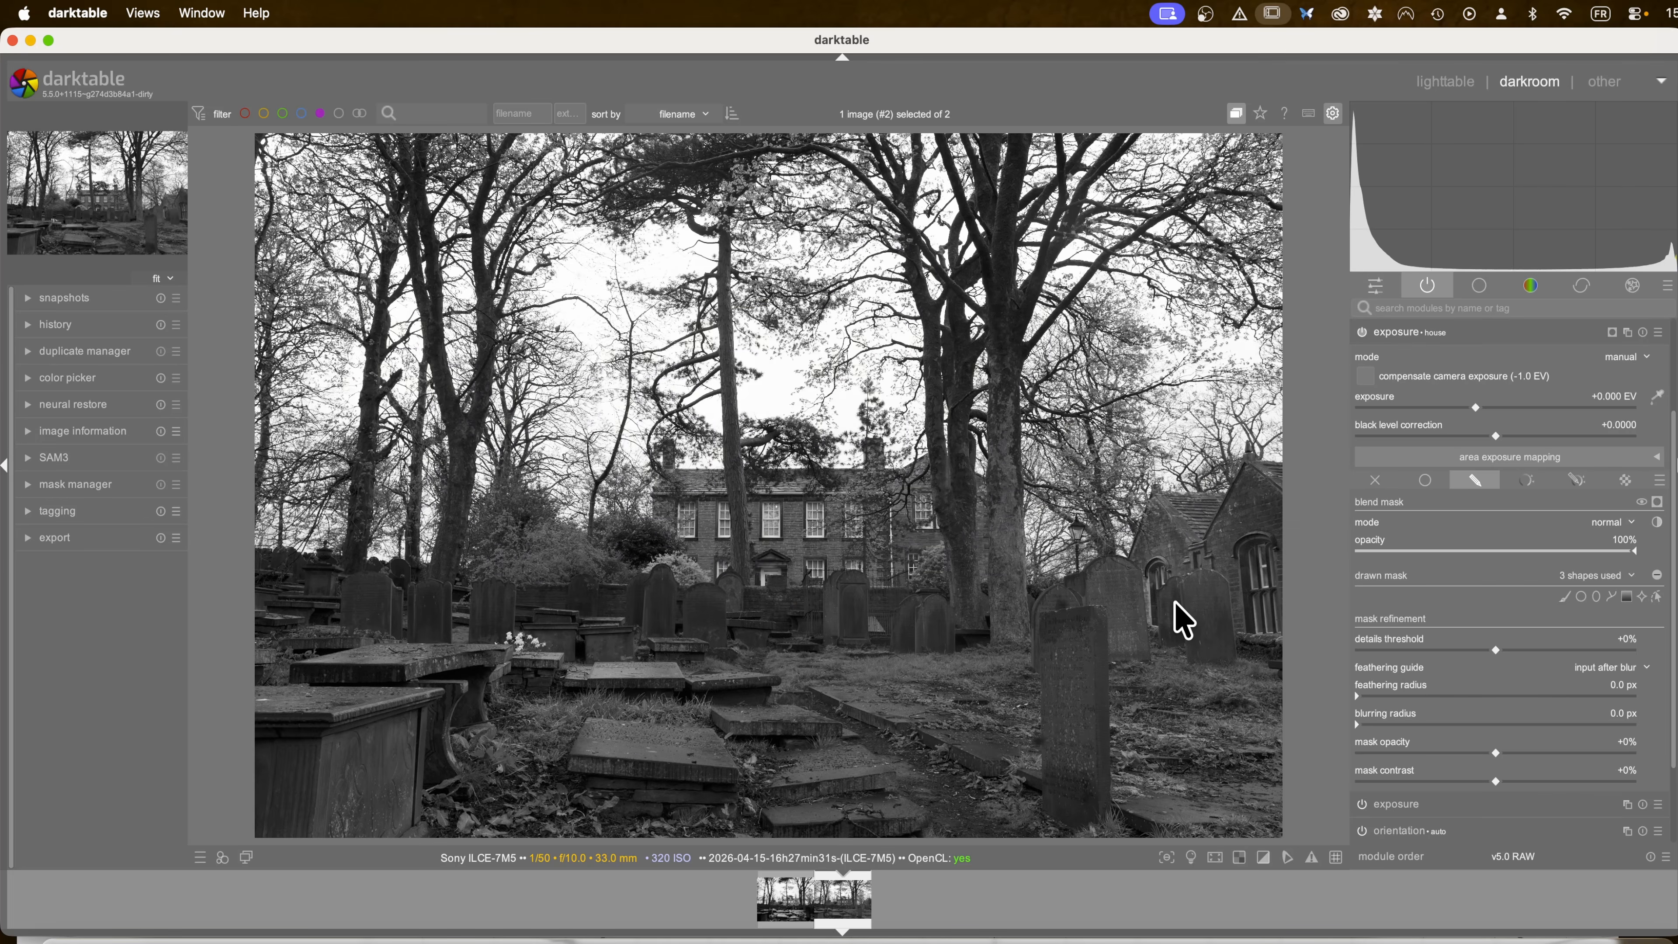
key("m")
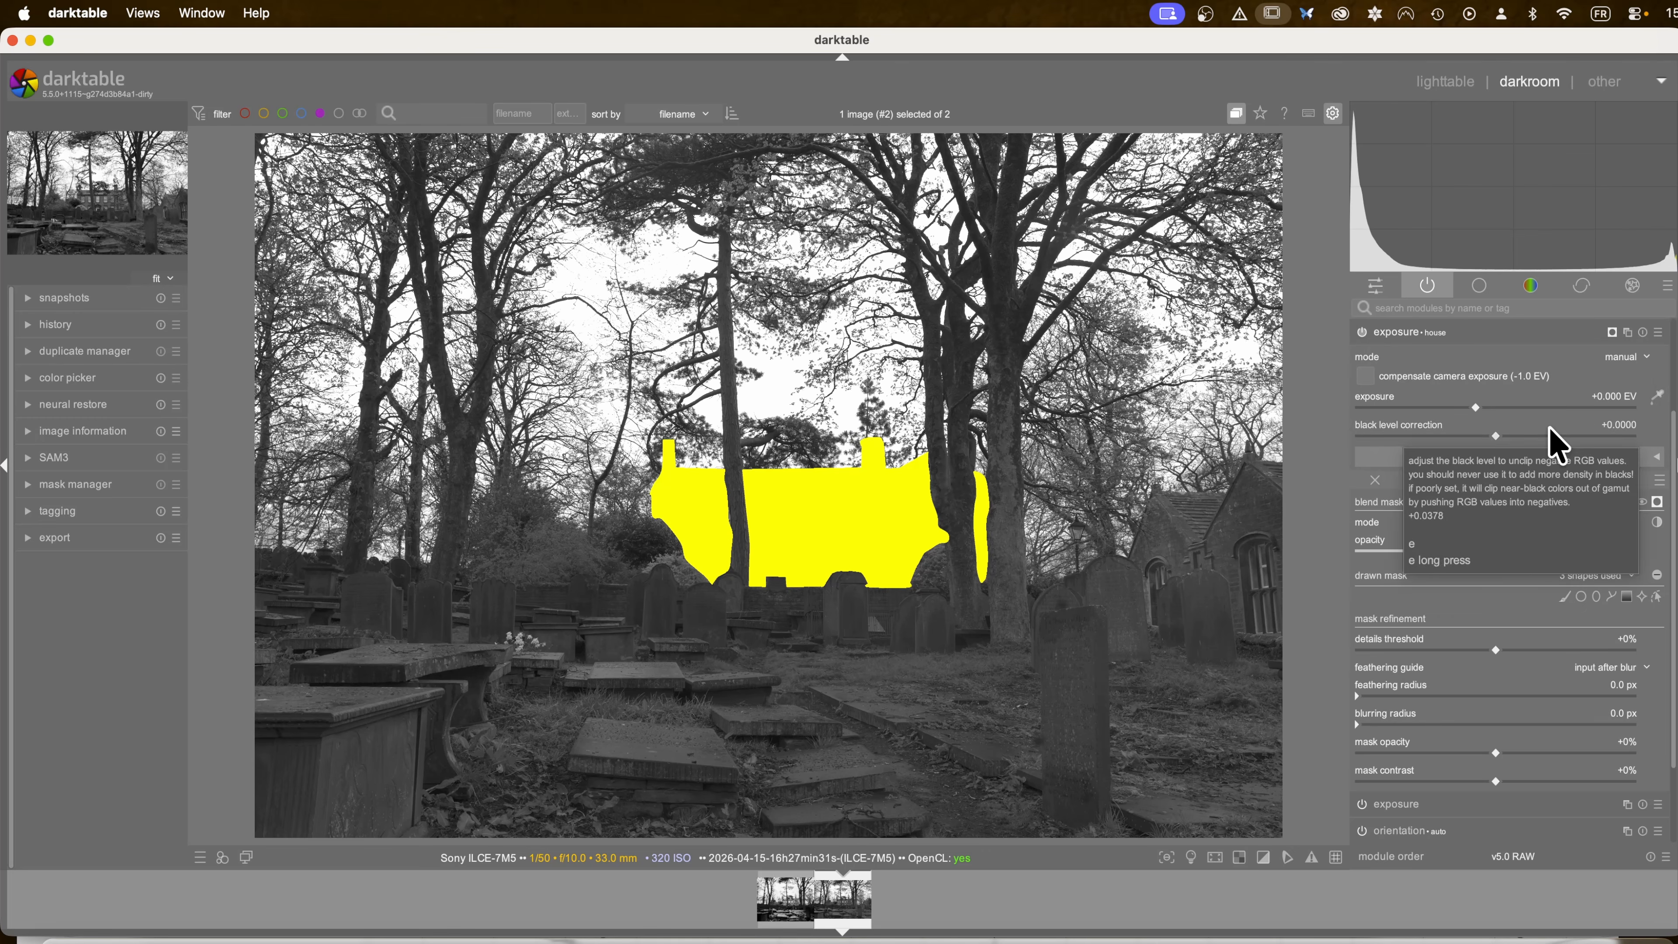
left_click(1573, 477)
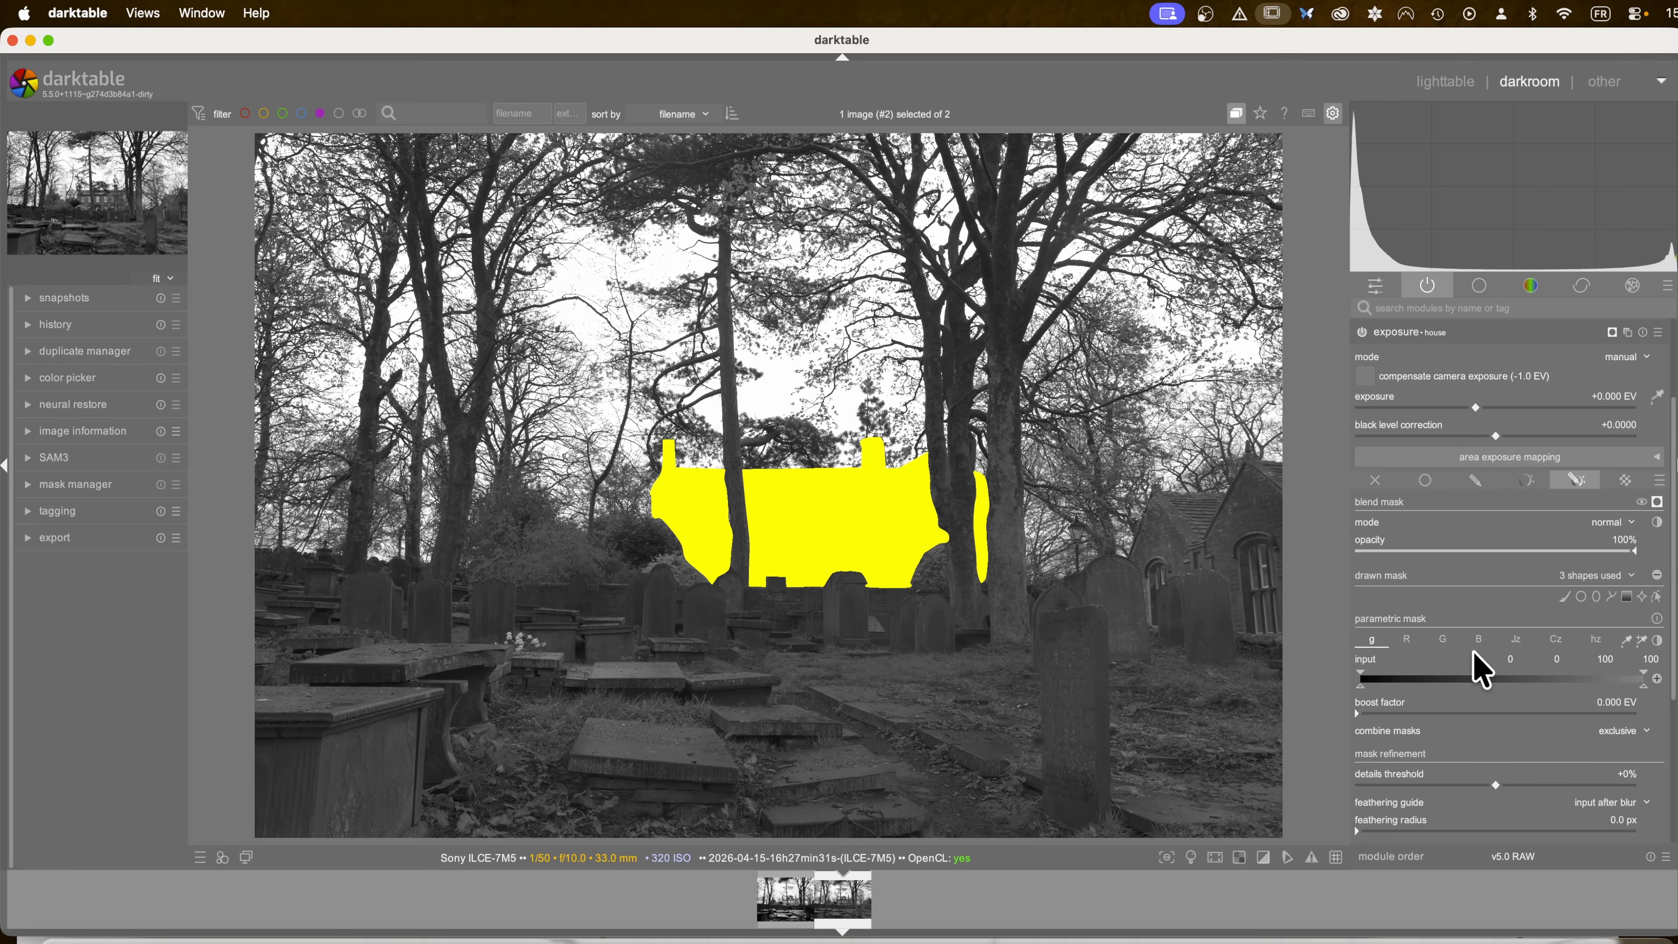
left_click(1522, 639)
left_click_drag(1362, 686, 1446, 674)
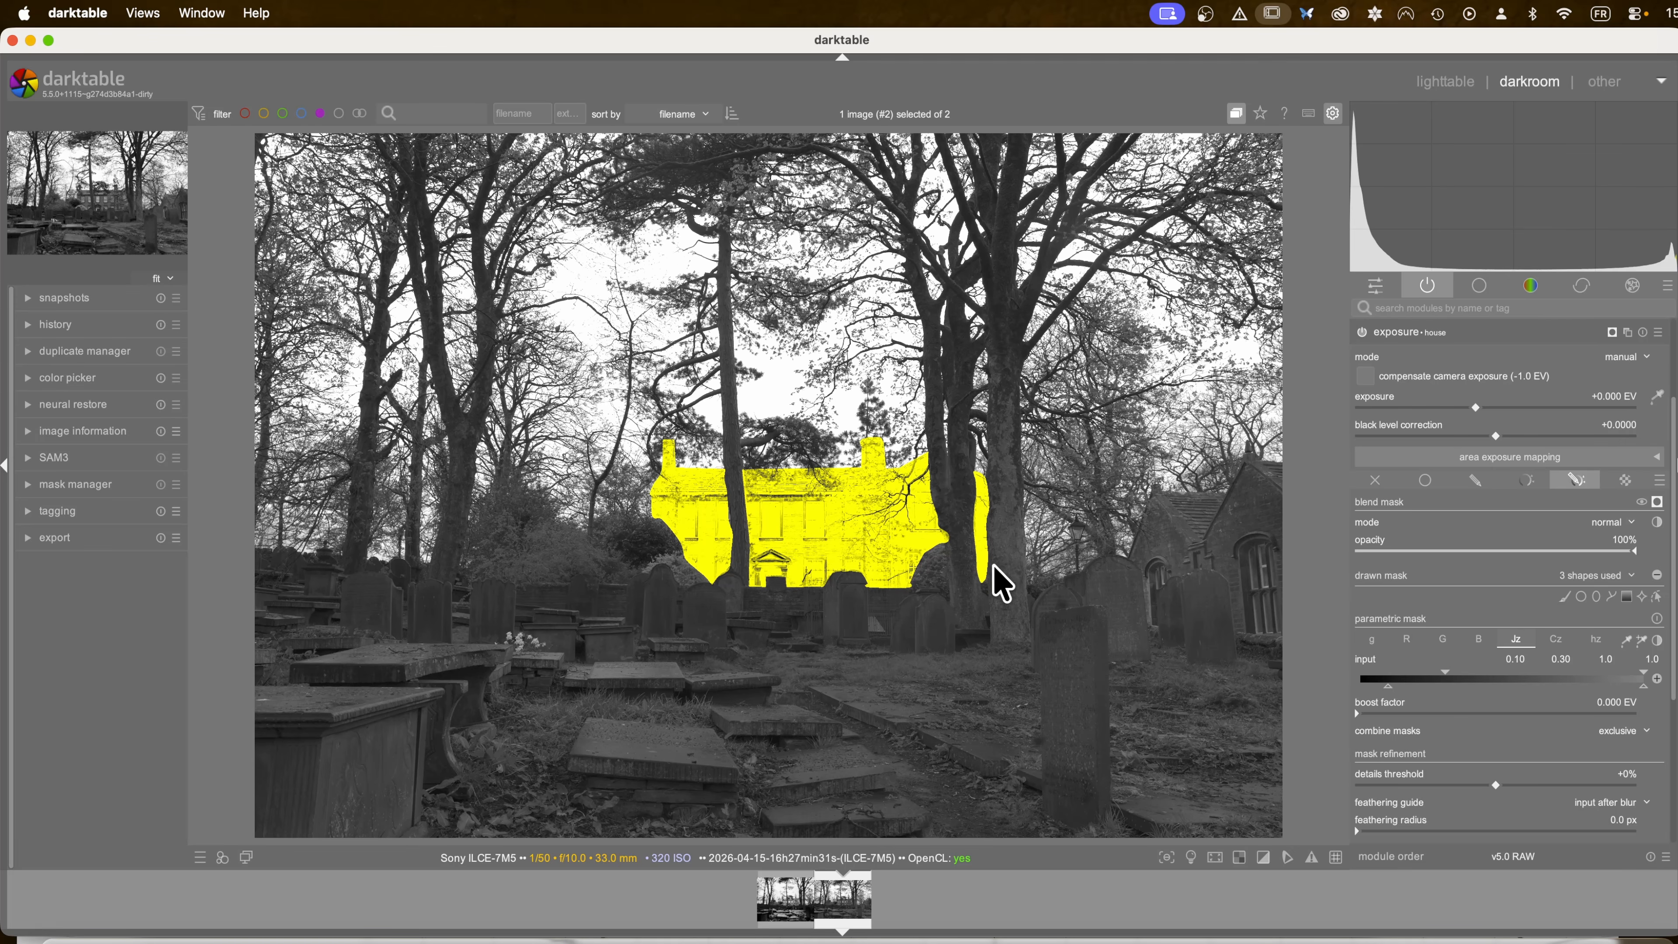
Step: Select the parametric mask's Cz channel and examine its channel data against the photo and the mask overlay
left_click(1551, 634)
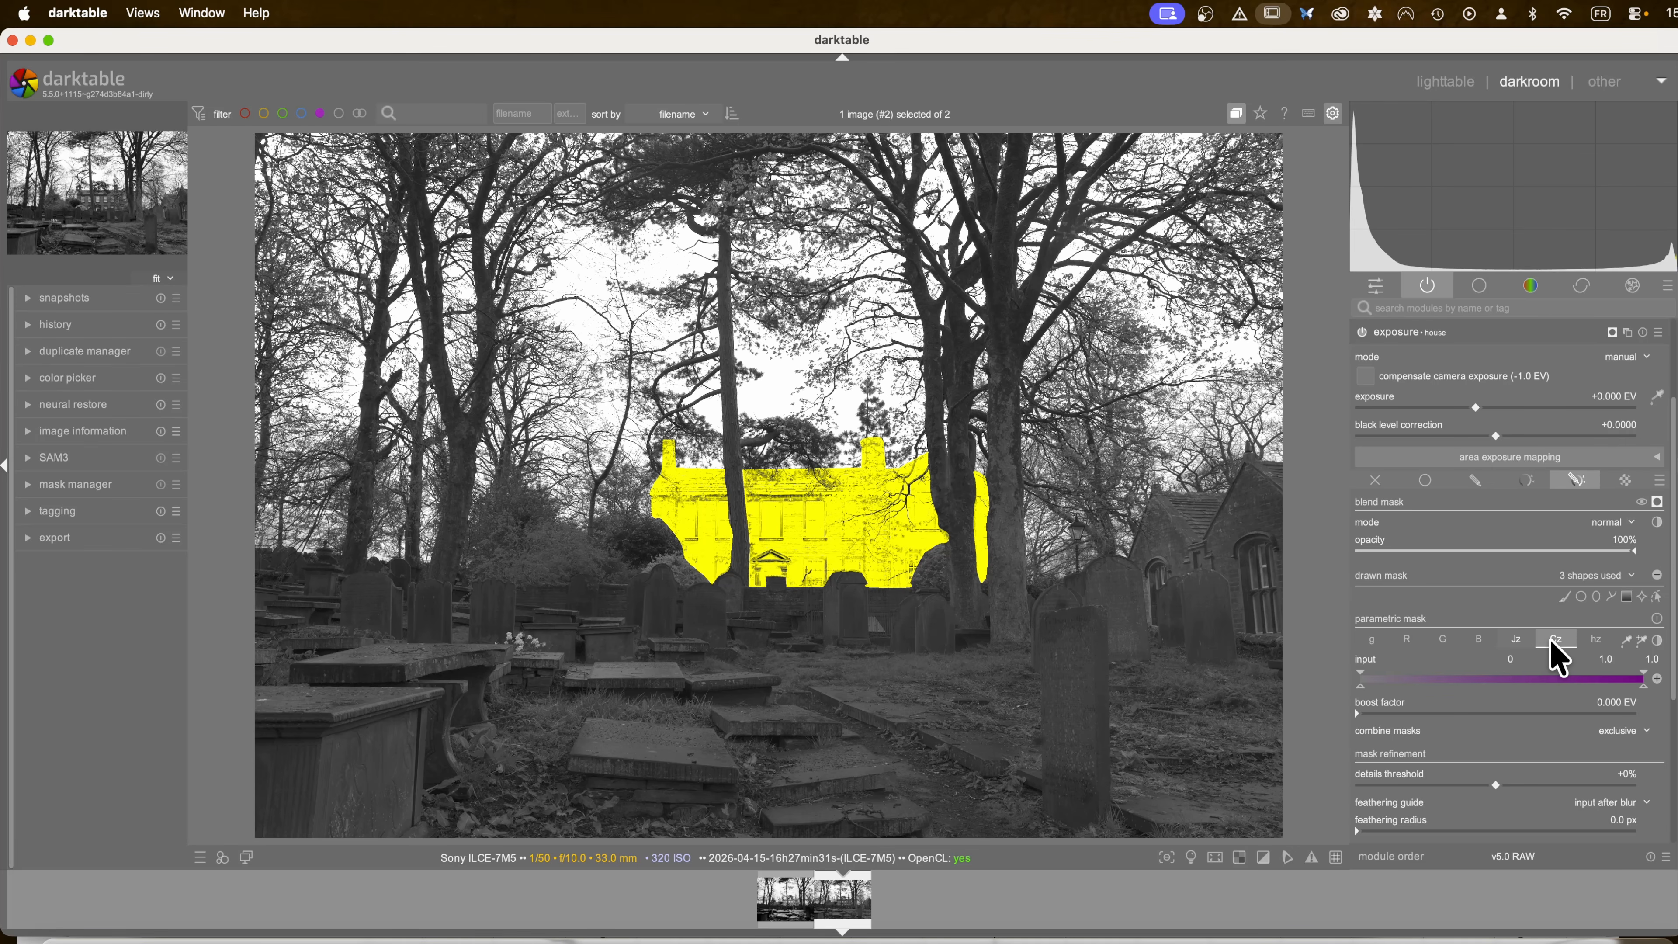
key("m")
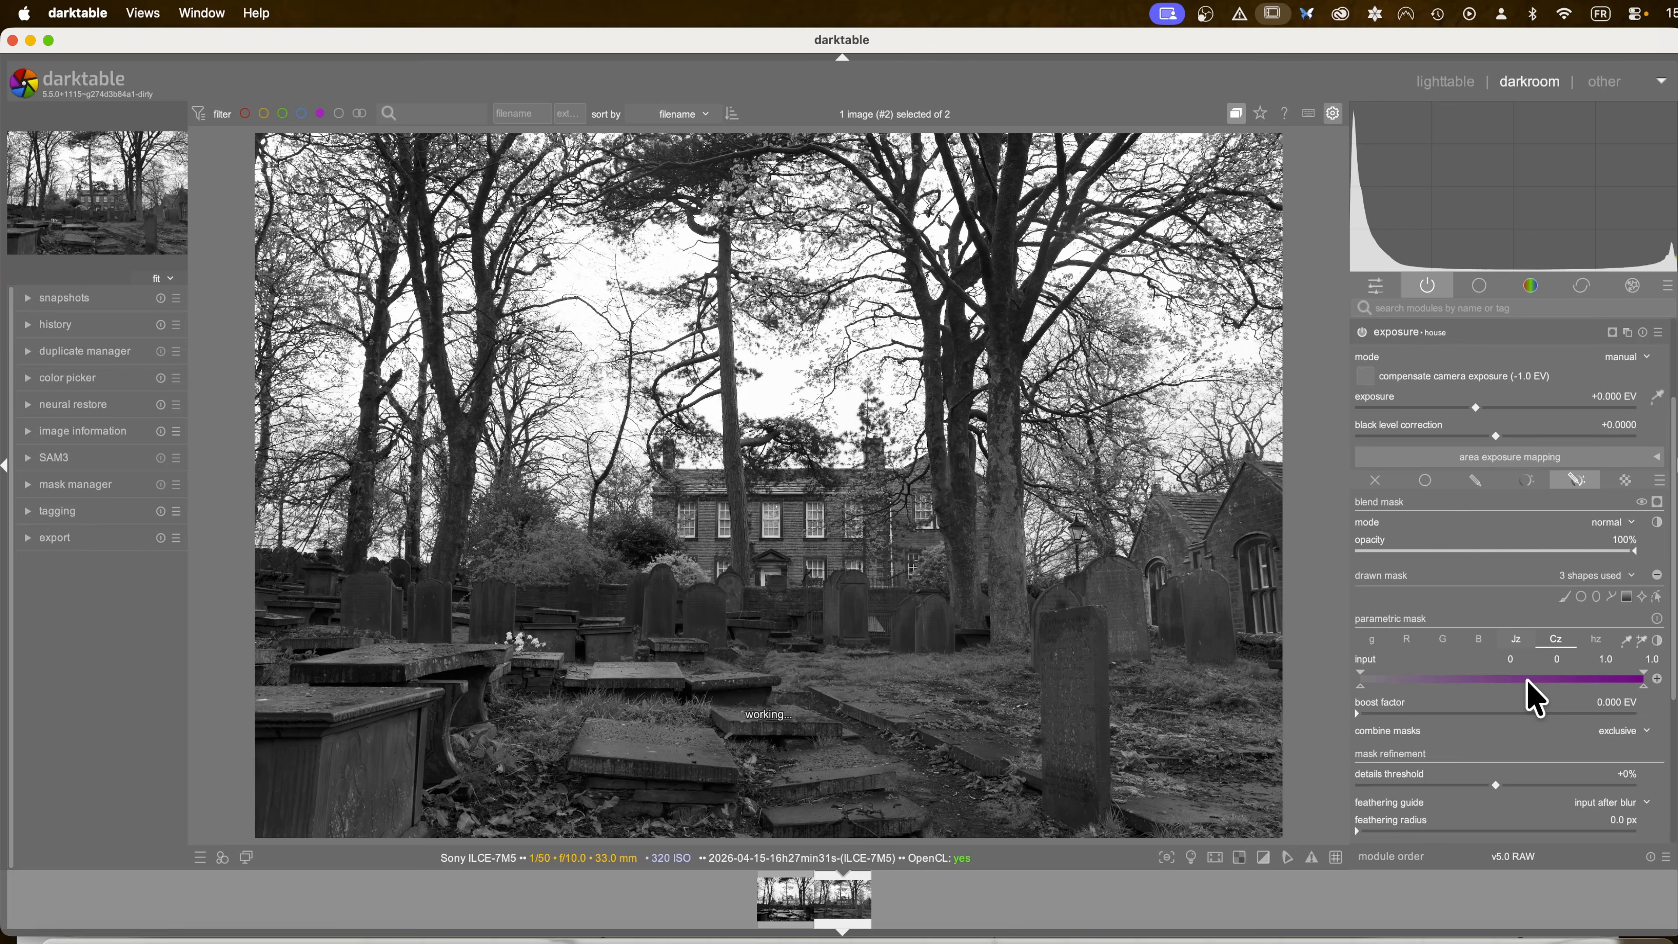
key("c")
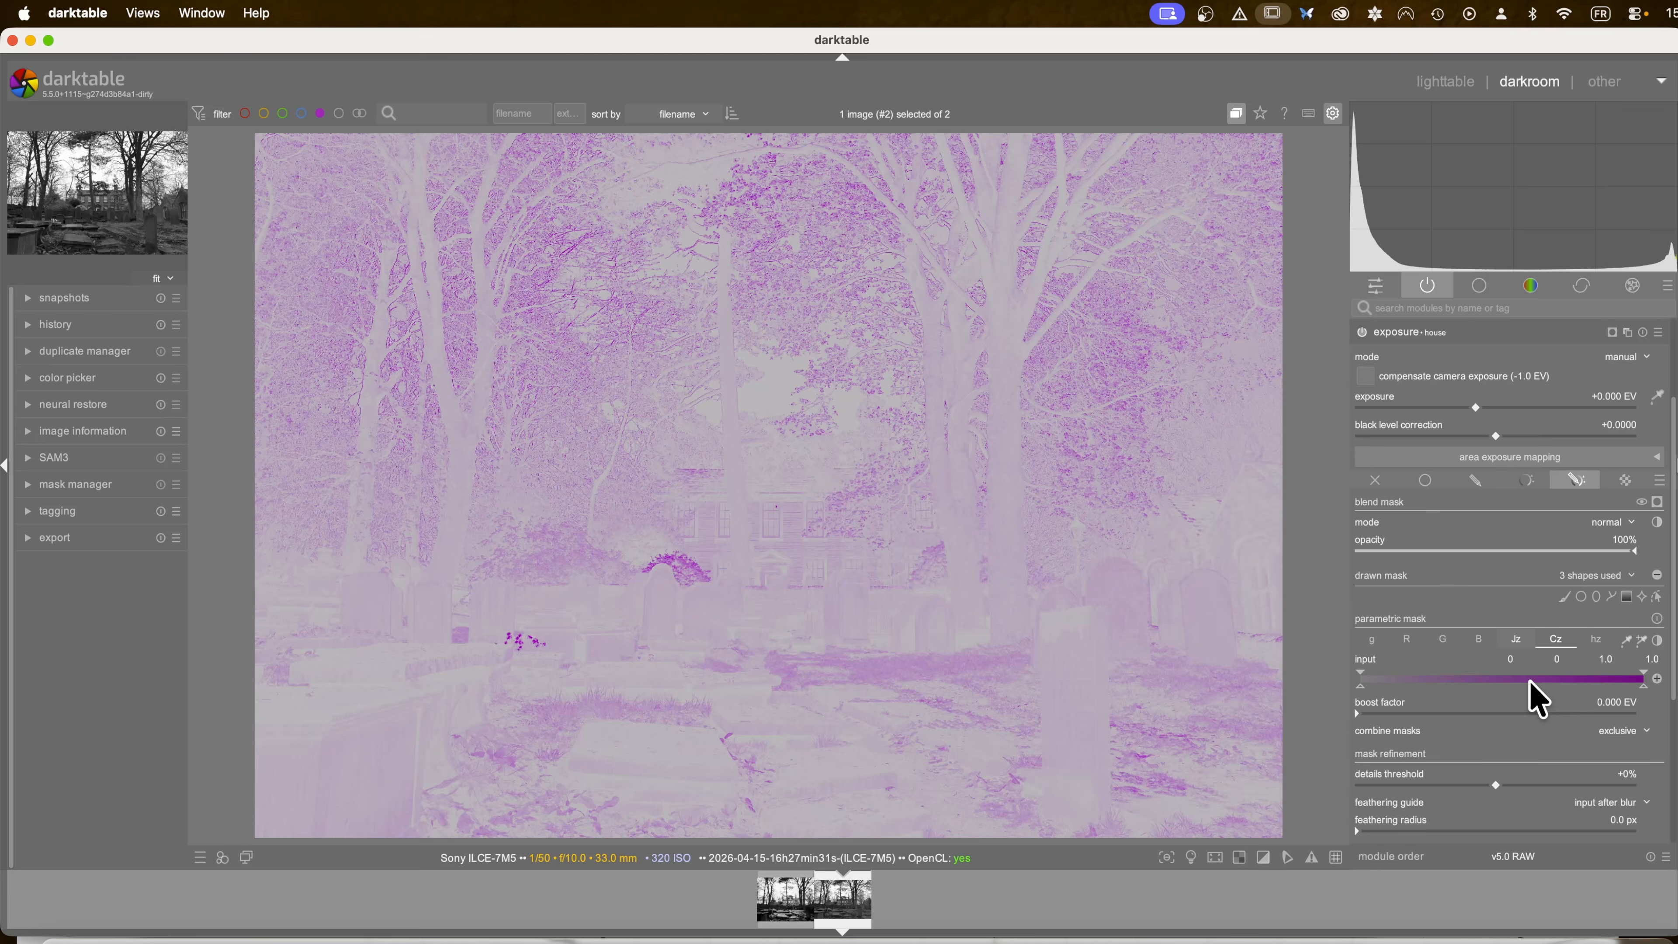
key("c")
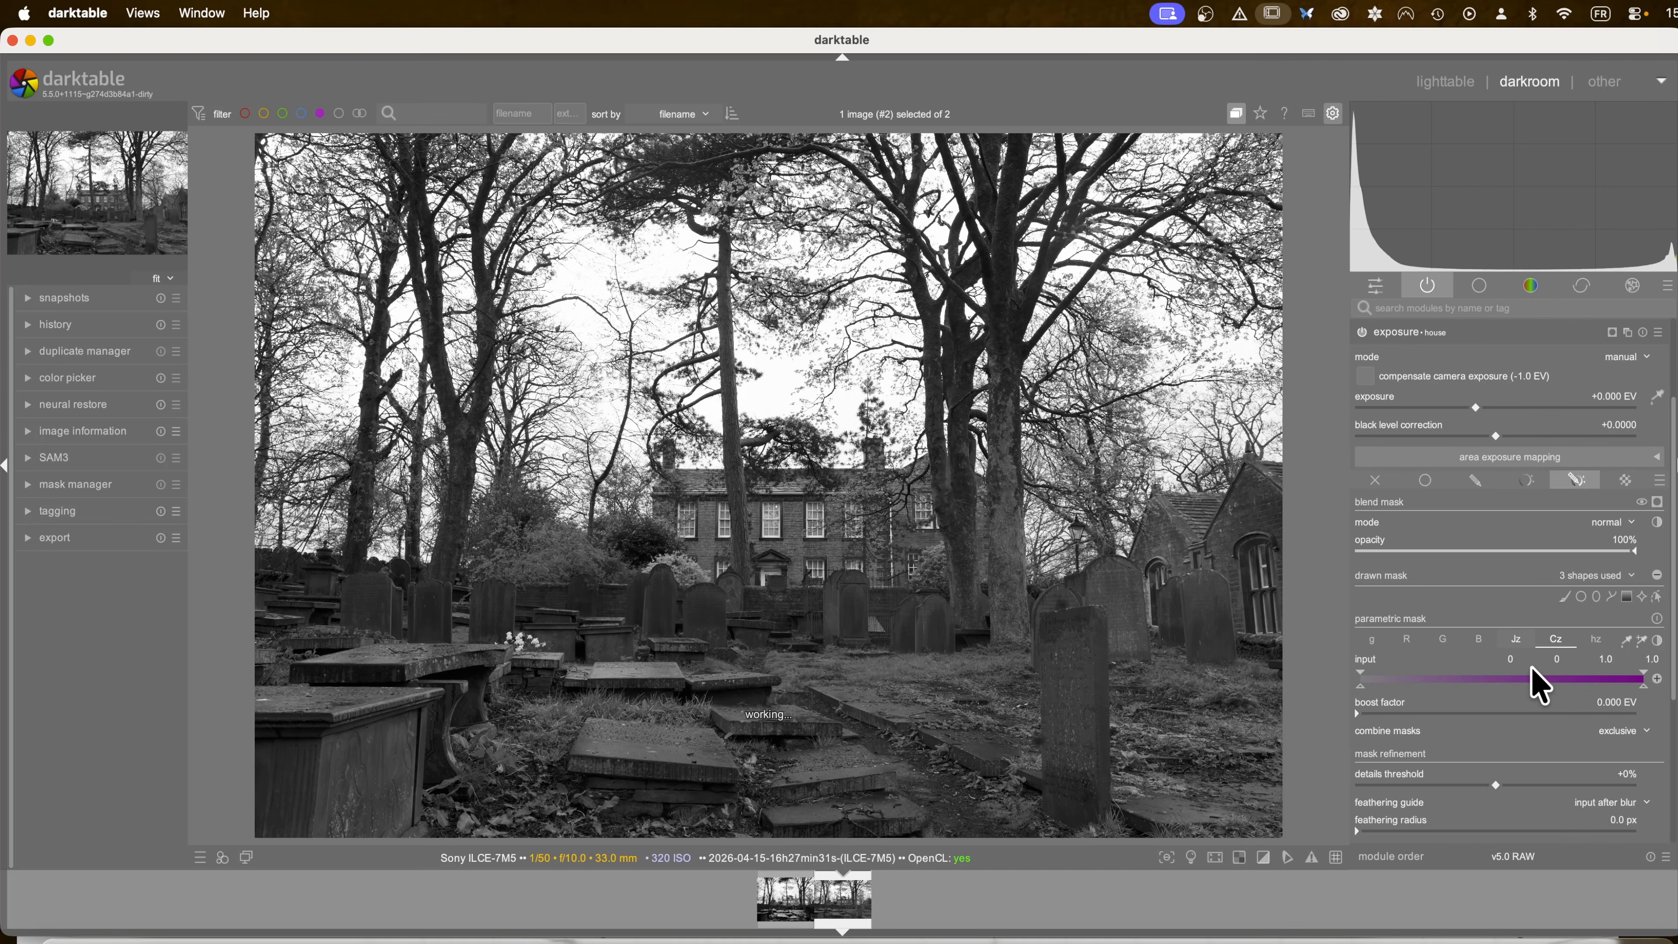
key("c")
key("c")
key("c")
key("c")
key("c")
key("c")
key("c")
key("c")
key("c")
key("c")
key("c")
key("m")
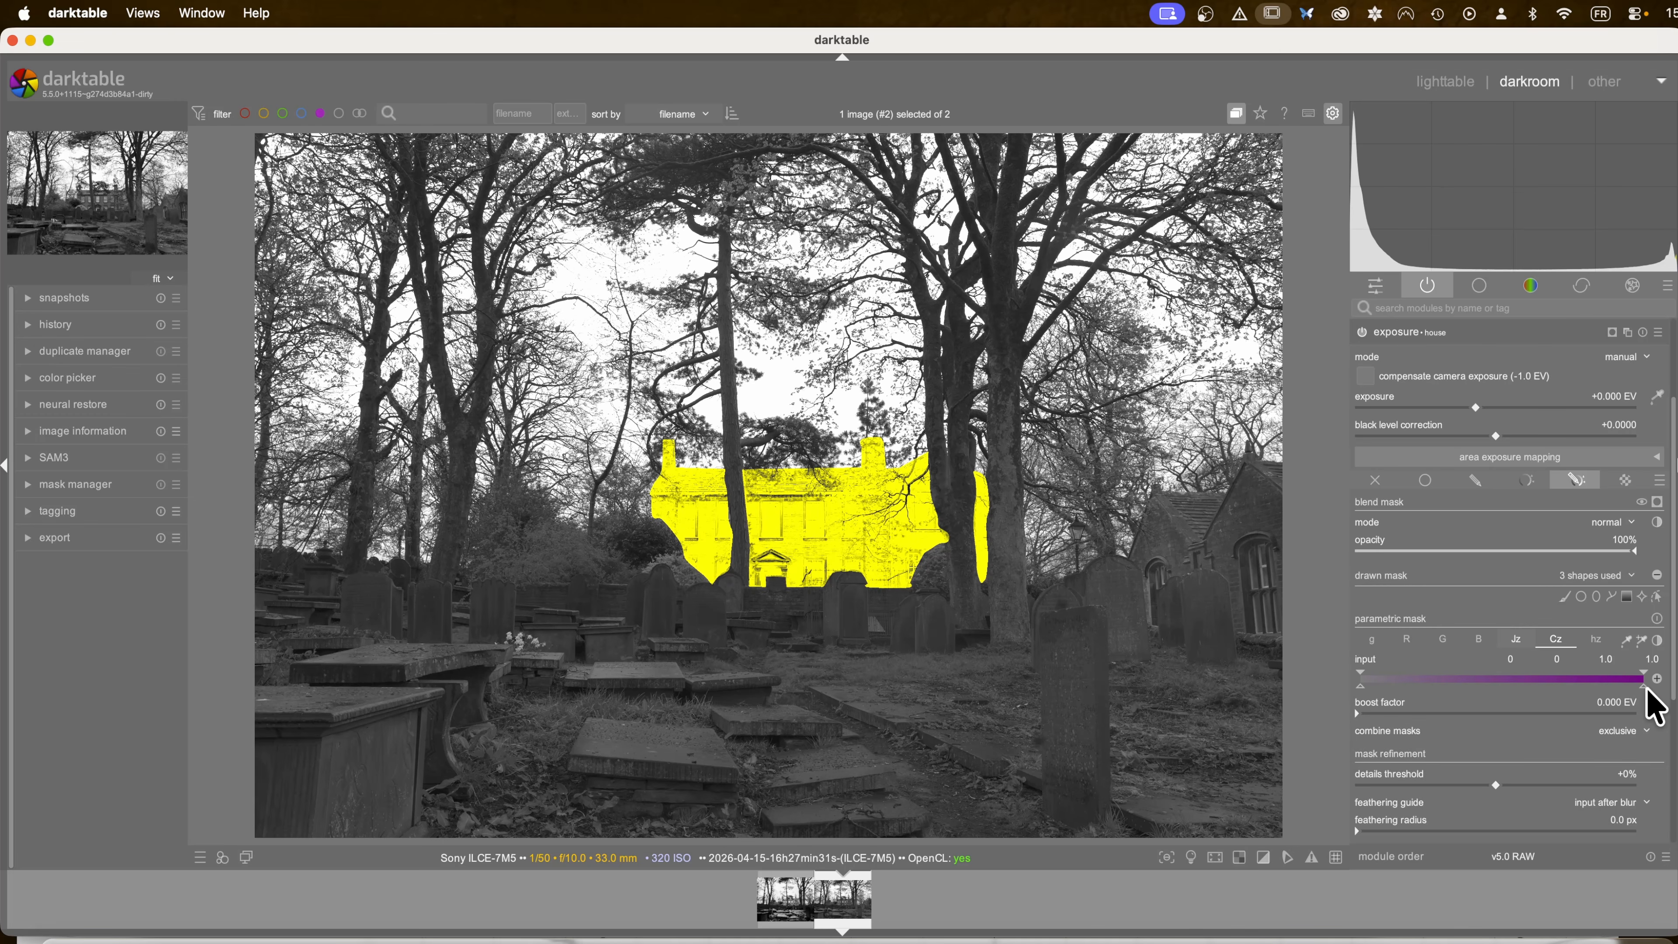
Step: Lower the Cz input's upper limits to 0.34 and 0.50 while checking the mask overlay
left_click_drag(1642, 686, 1626, 688)
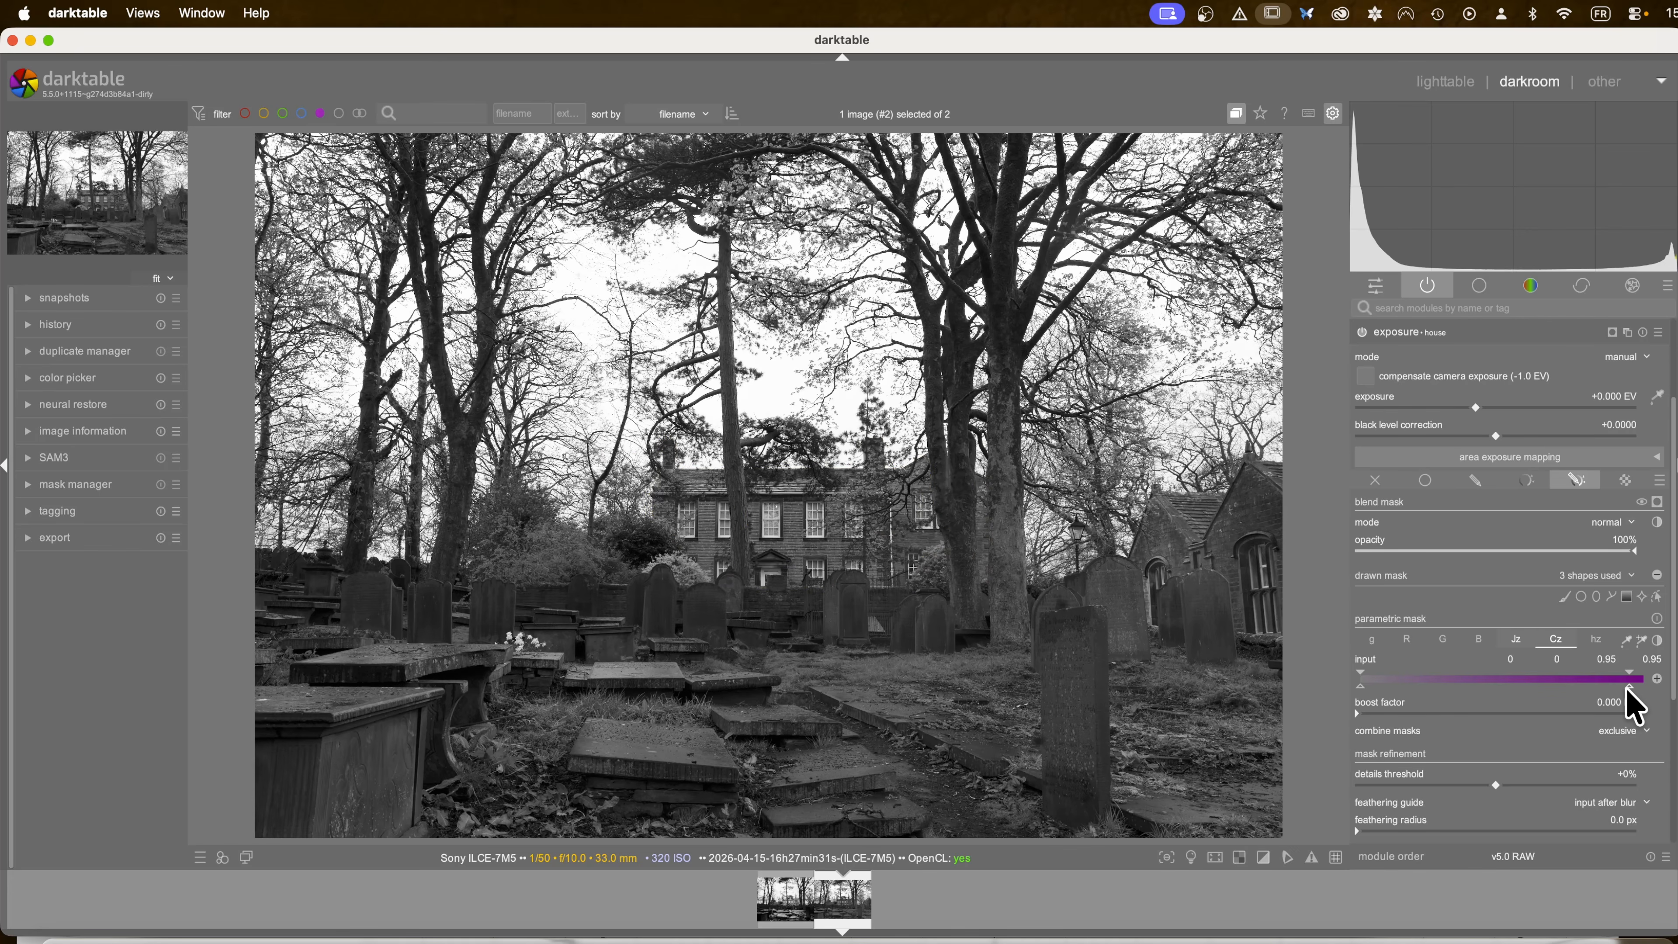
key("m")
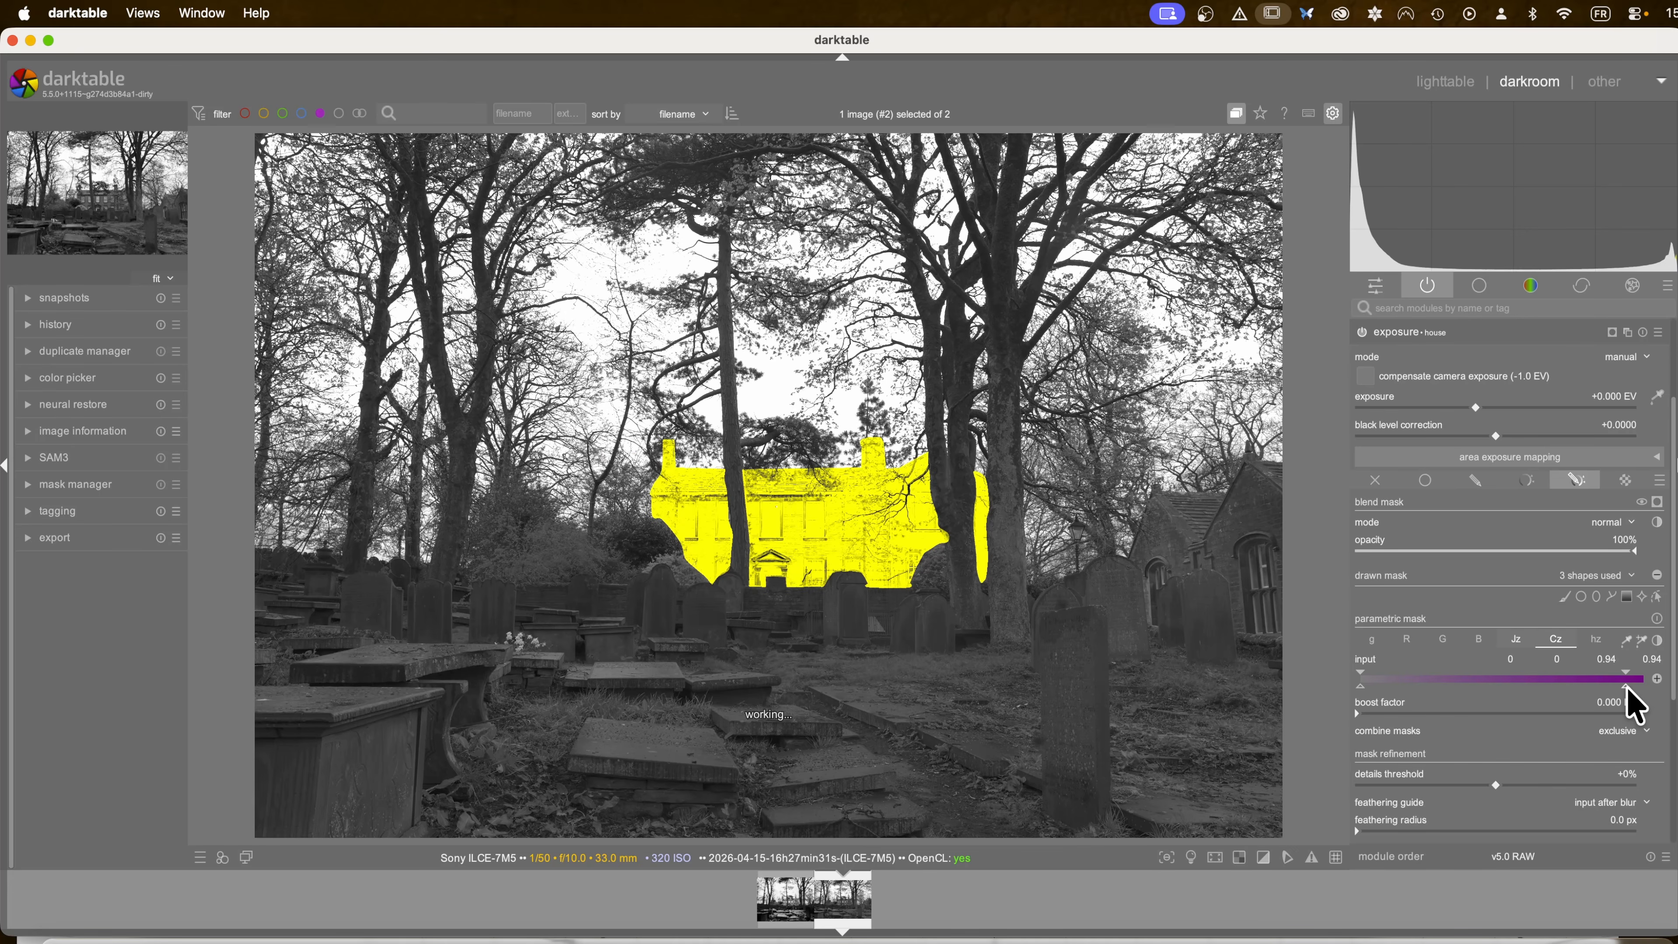
mouse_move(1628, 687)
left_mouse_down()
mouse_move(1456, 687)
mouse_move(1502, 688)
left_mouse_up()
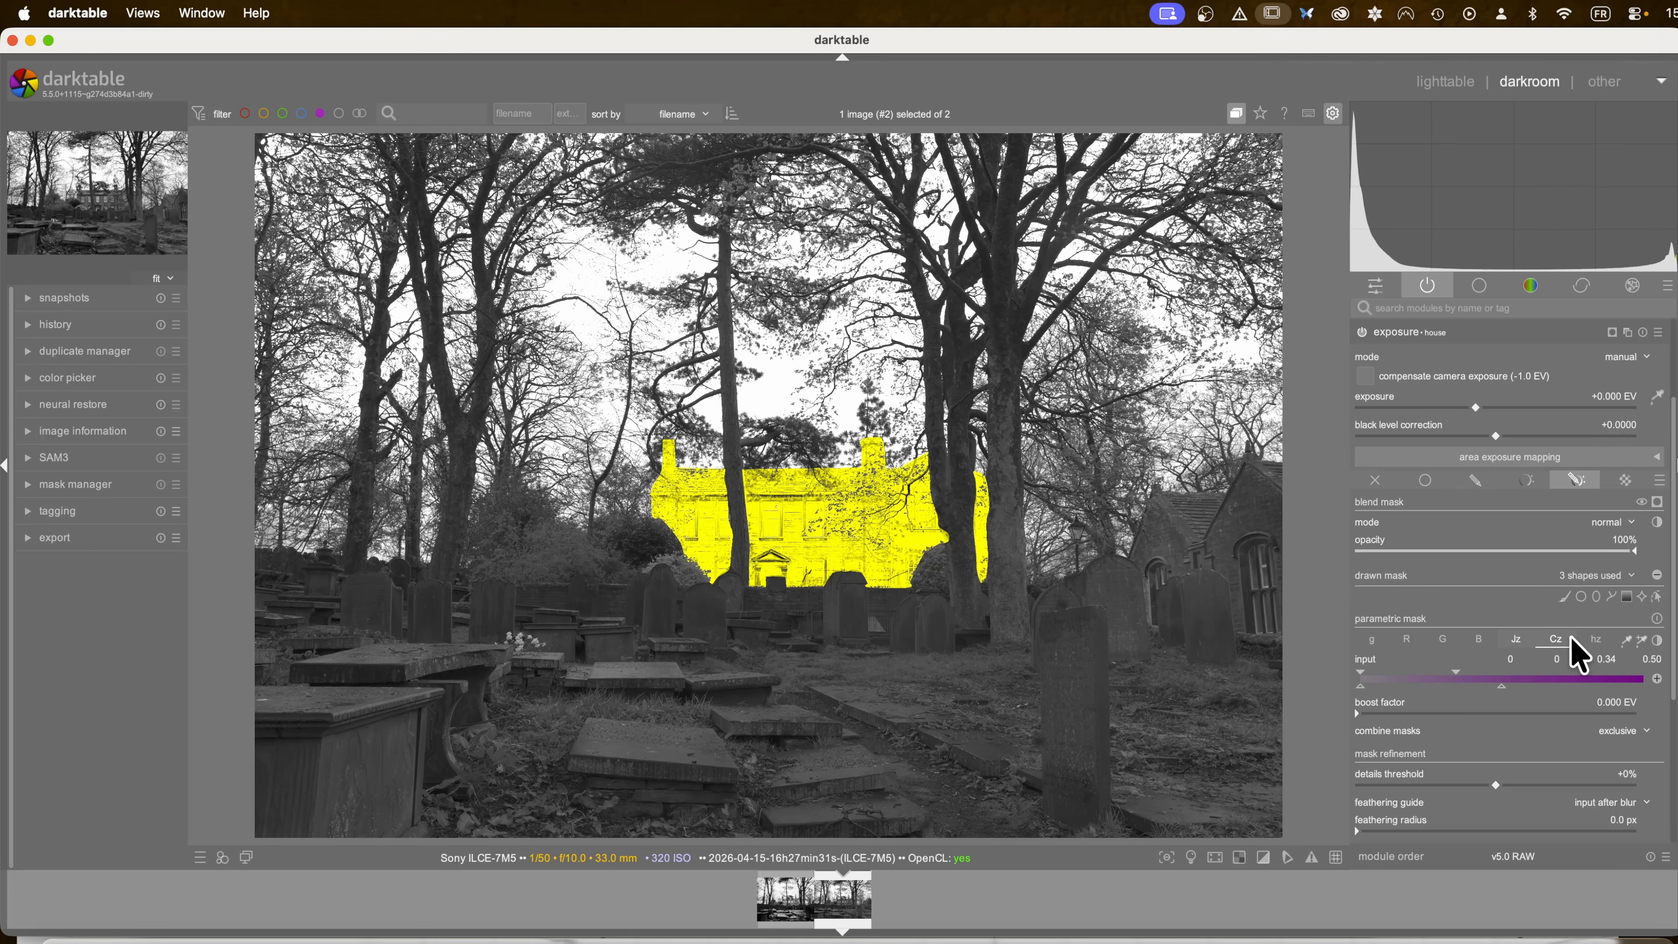
Step: Try setting the hz hue range from an area sampled on the house's facade, and reset the range
left_click(1596, 638)
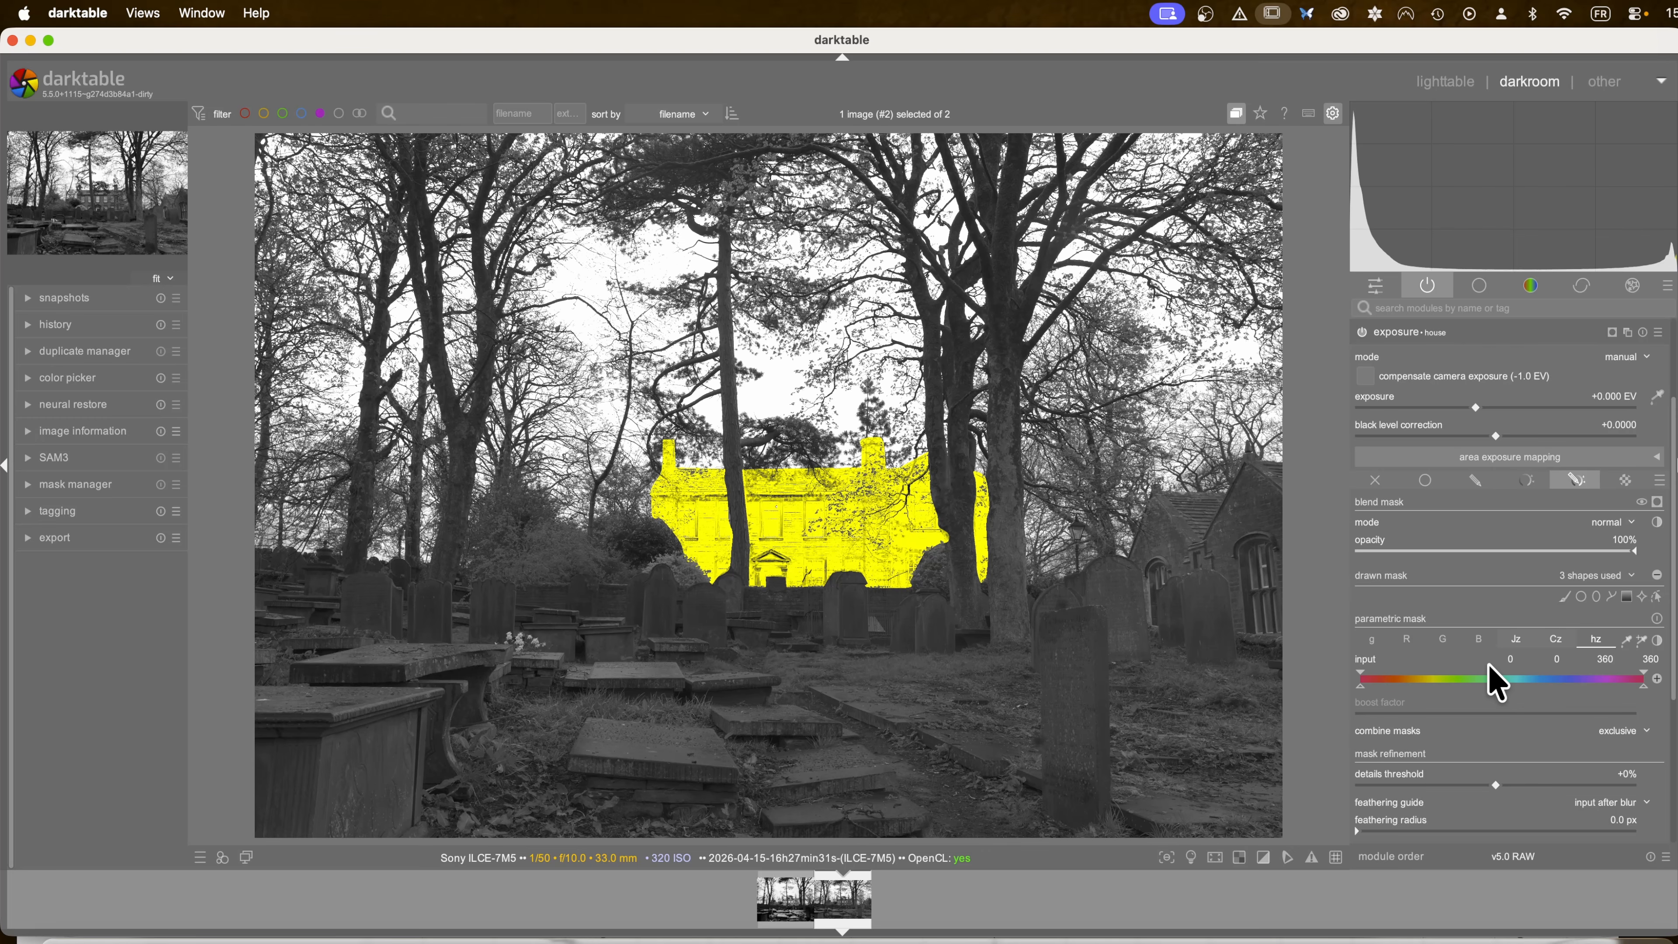
left_click(1642, 641)
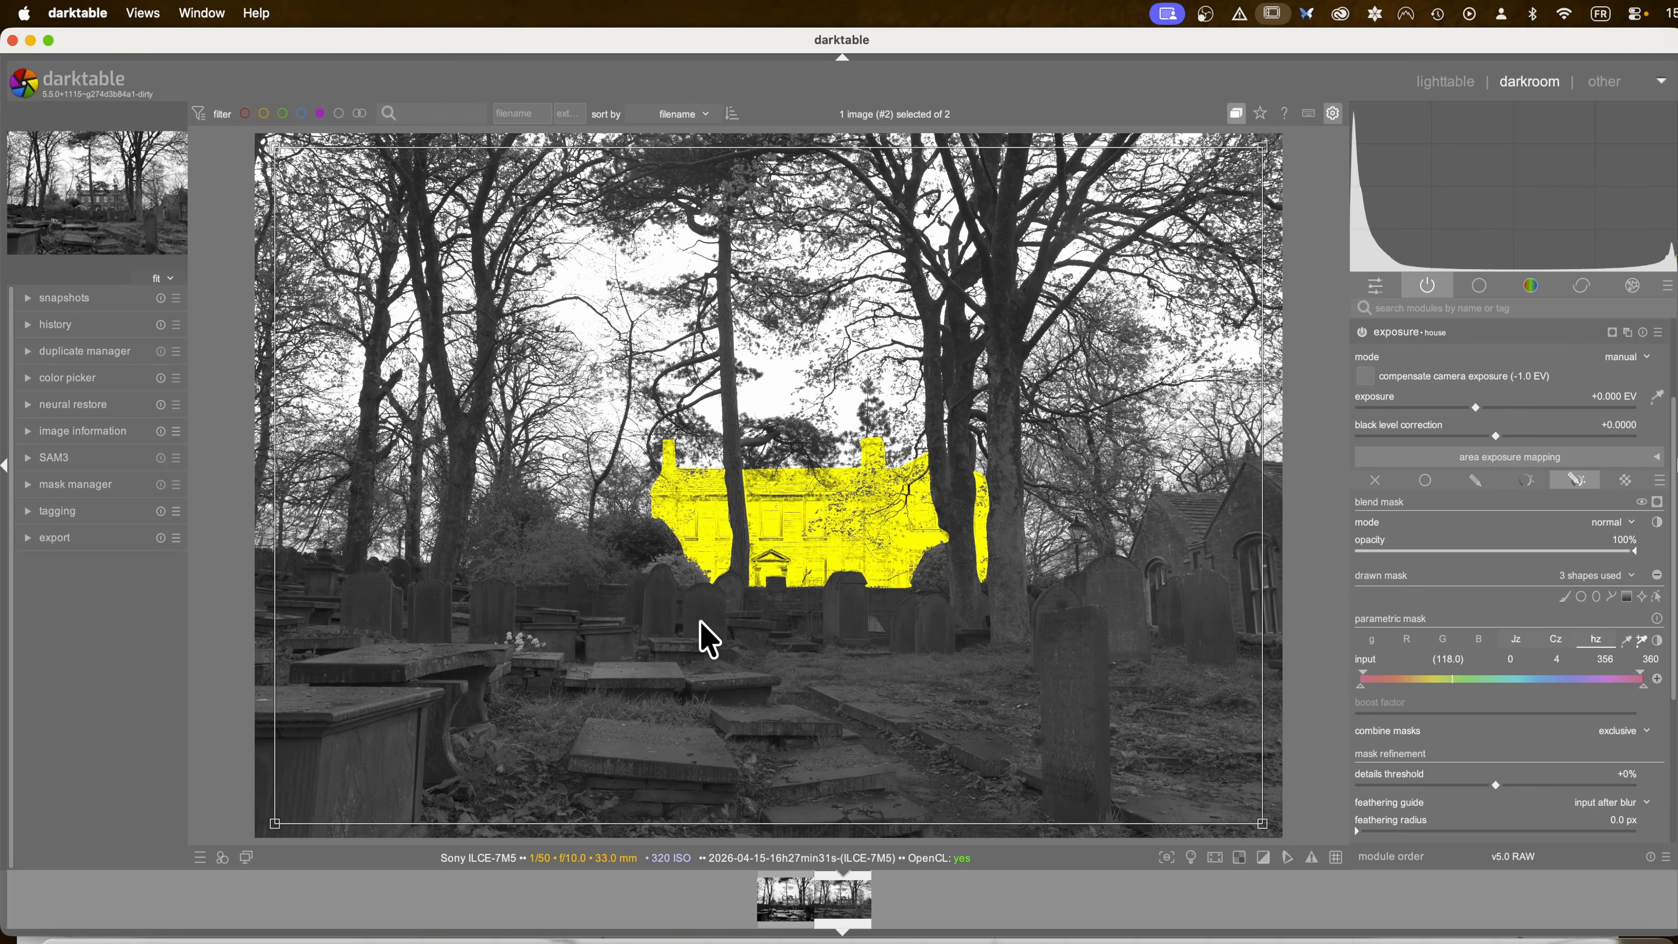
left_click_drag(788, 539, 824, 558)
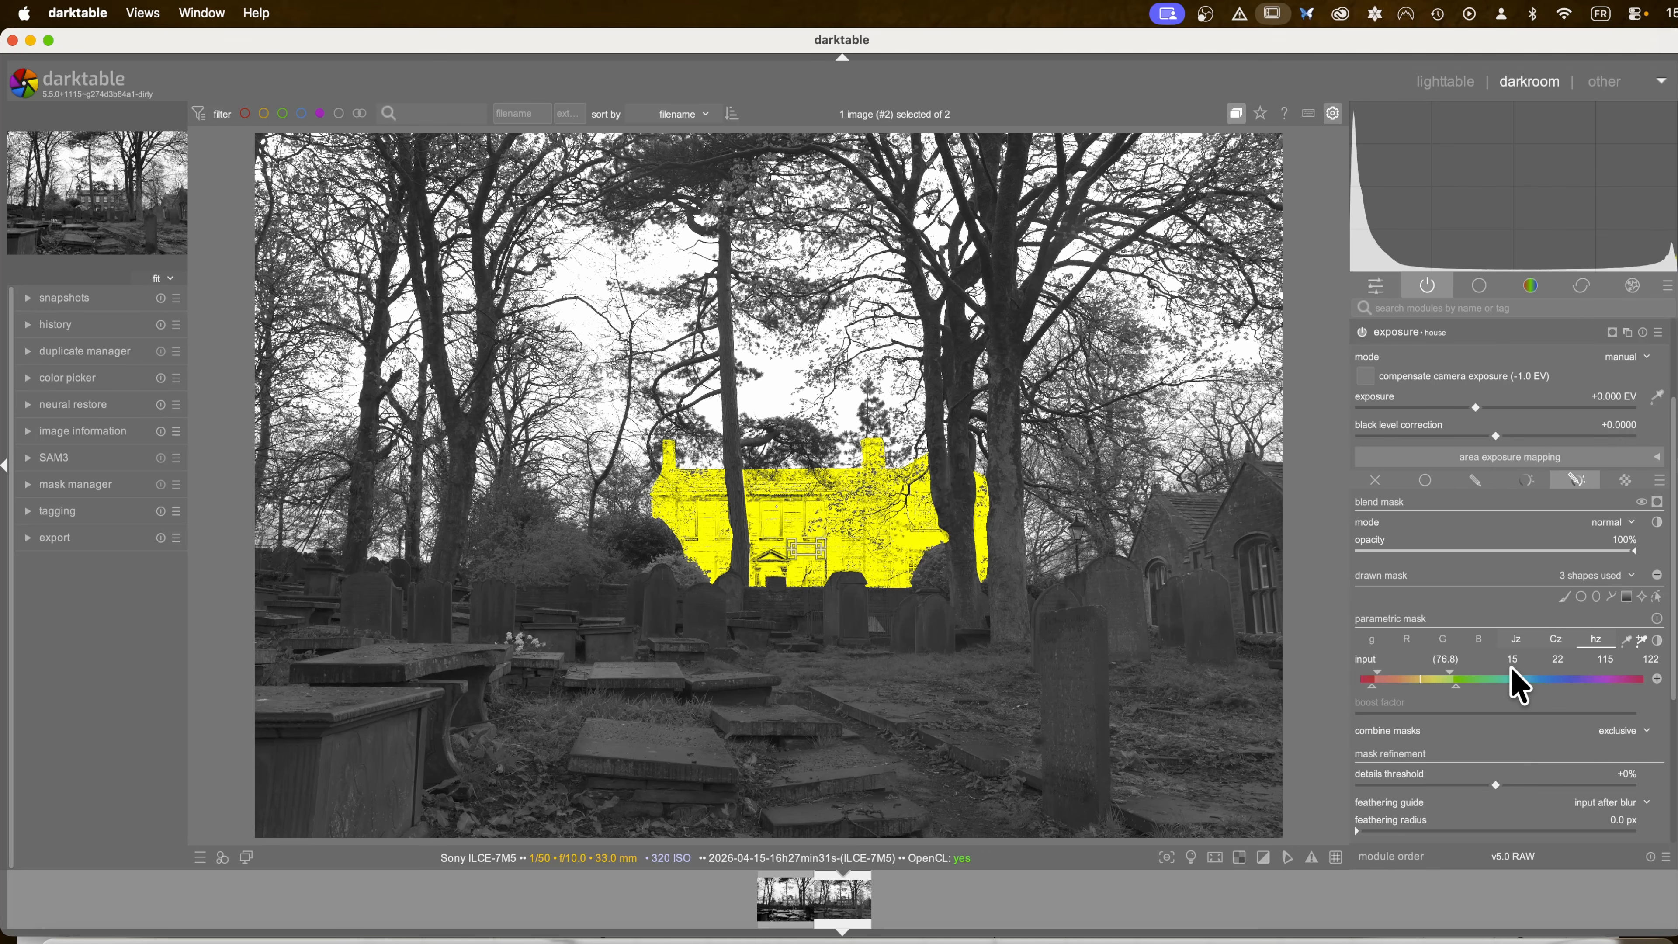
double_click(1439, 678)
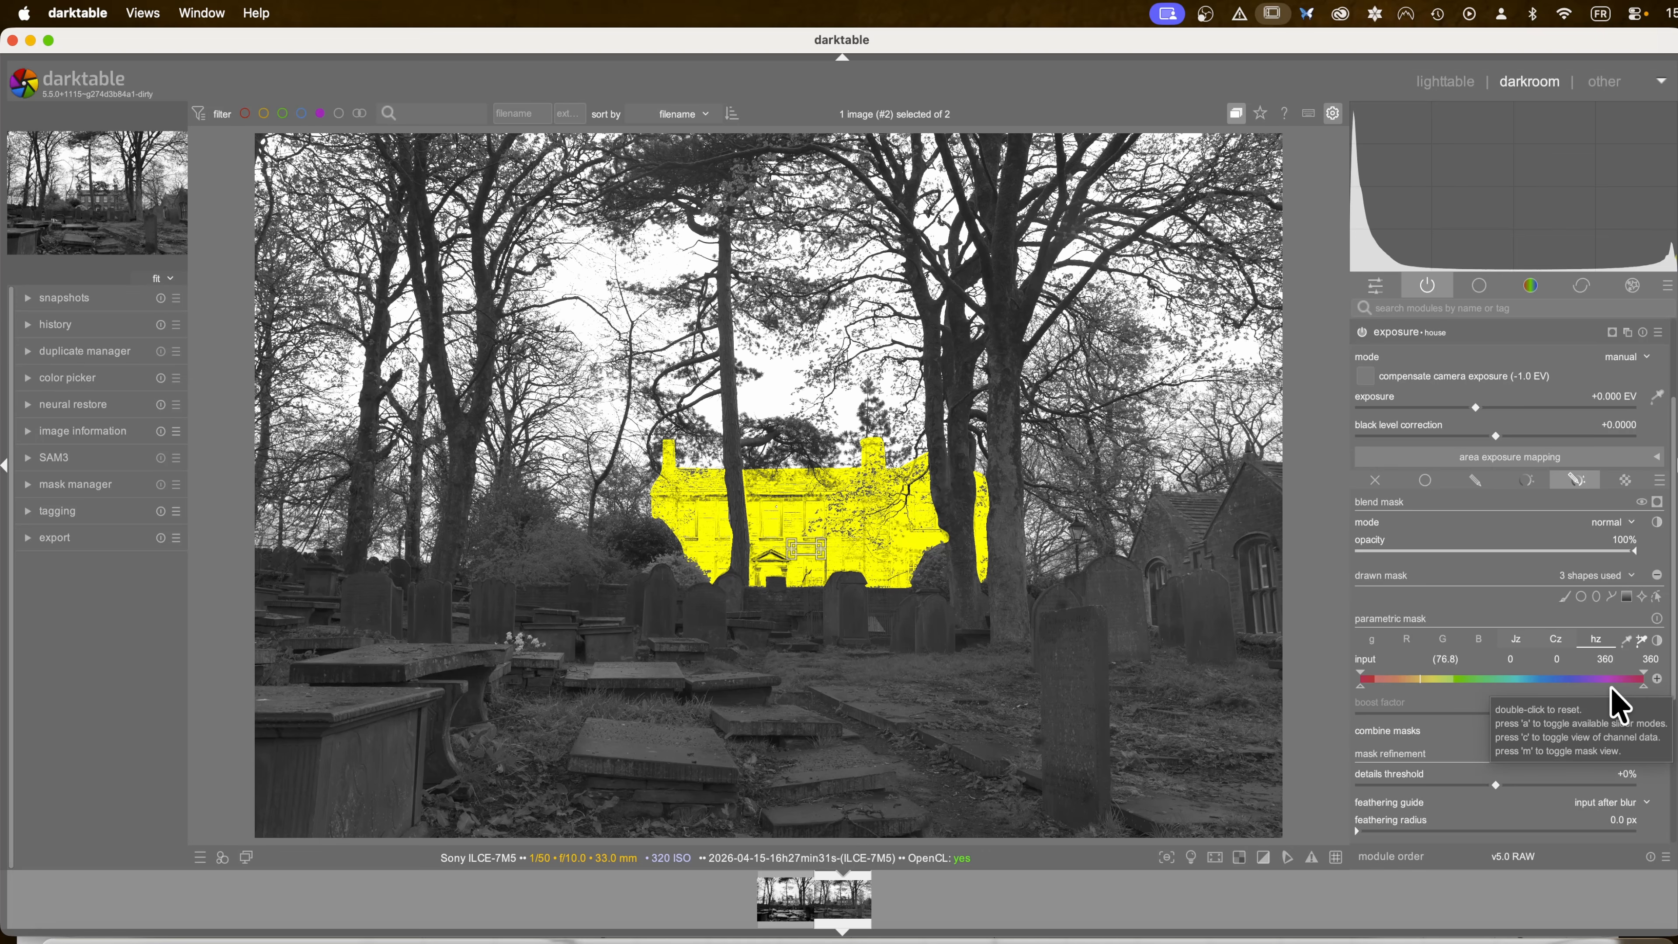
Step: Invert the hz selection, deactivate the range picker, and set the hue limits to 92, 135, 308 and 308
left_click(1658, 680)
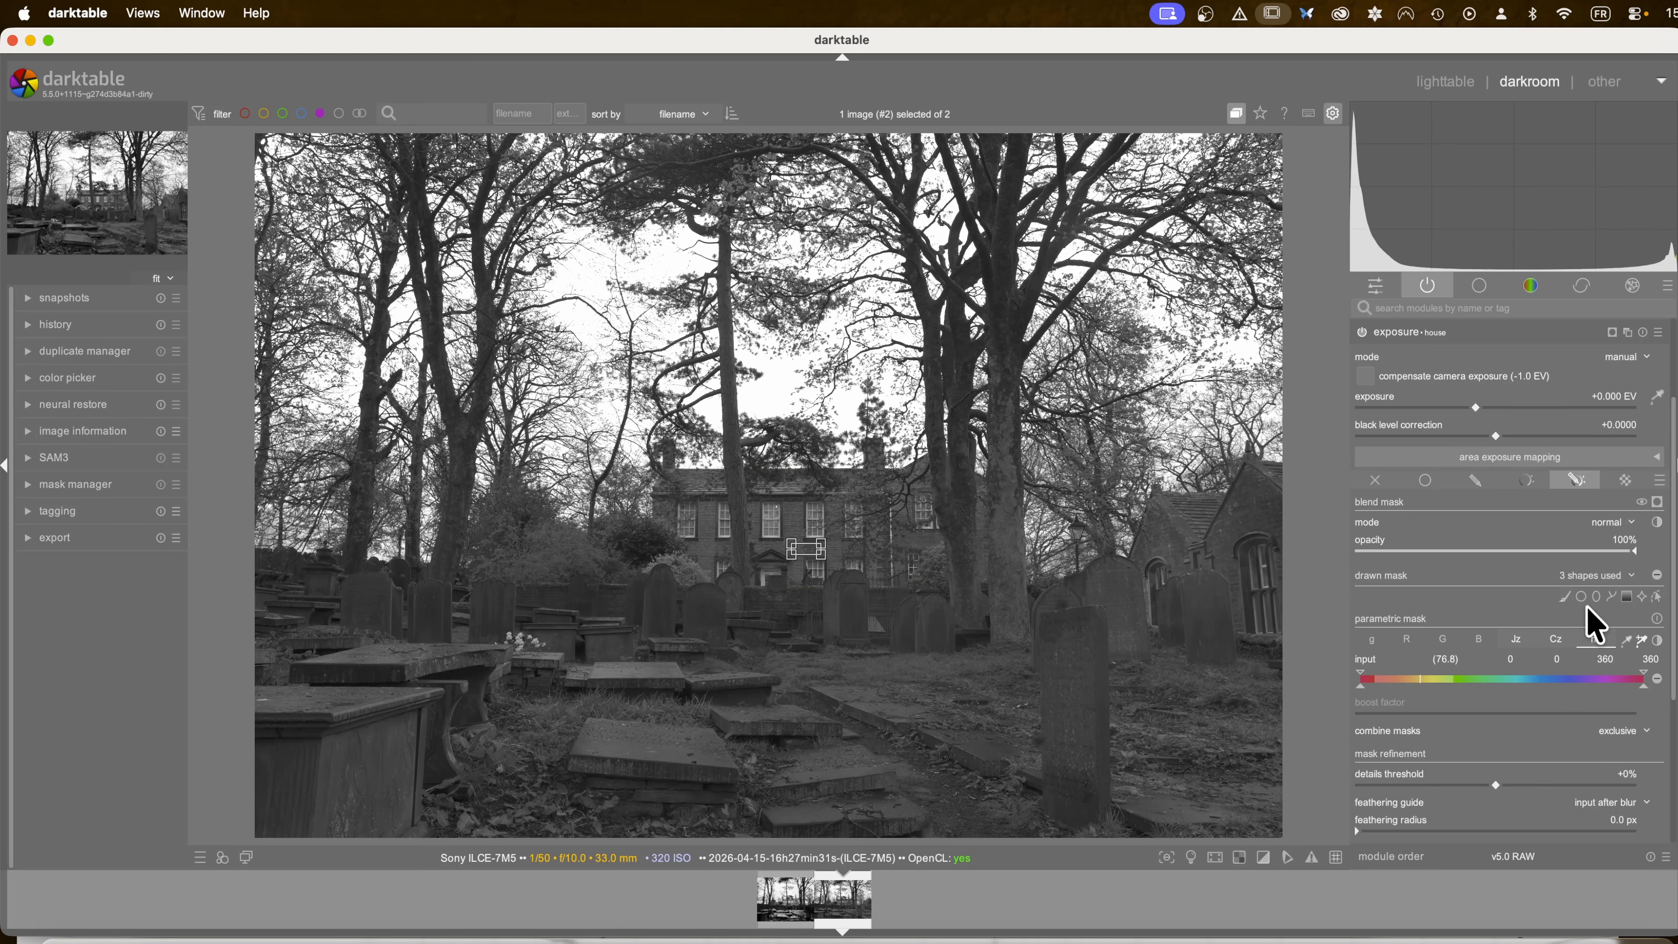
left_click(1640, 638)
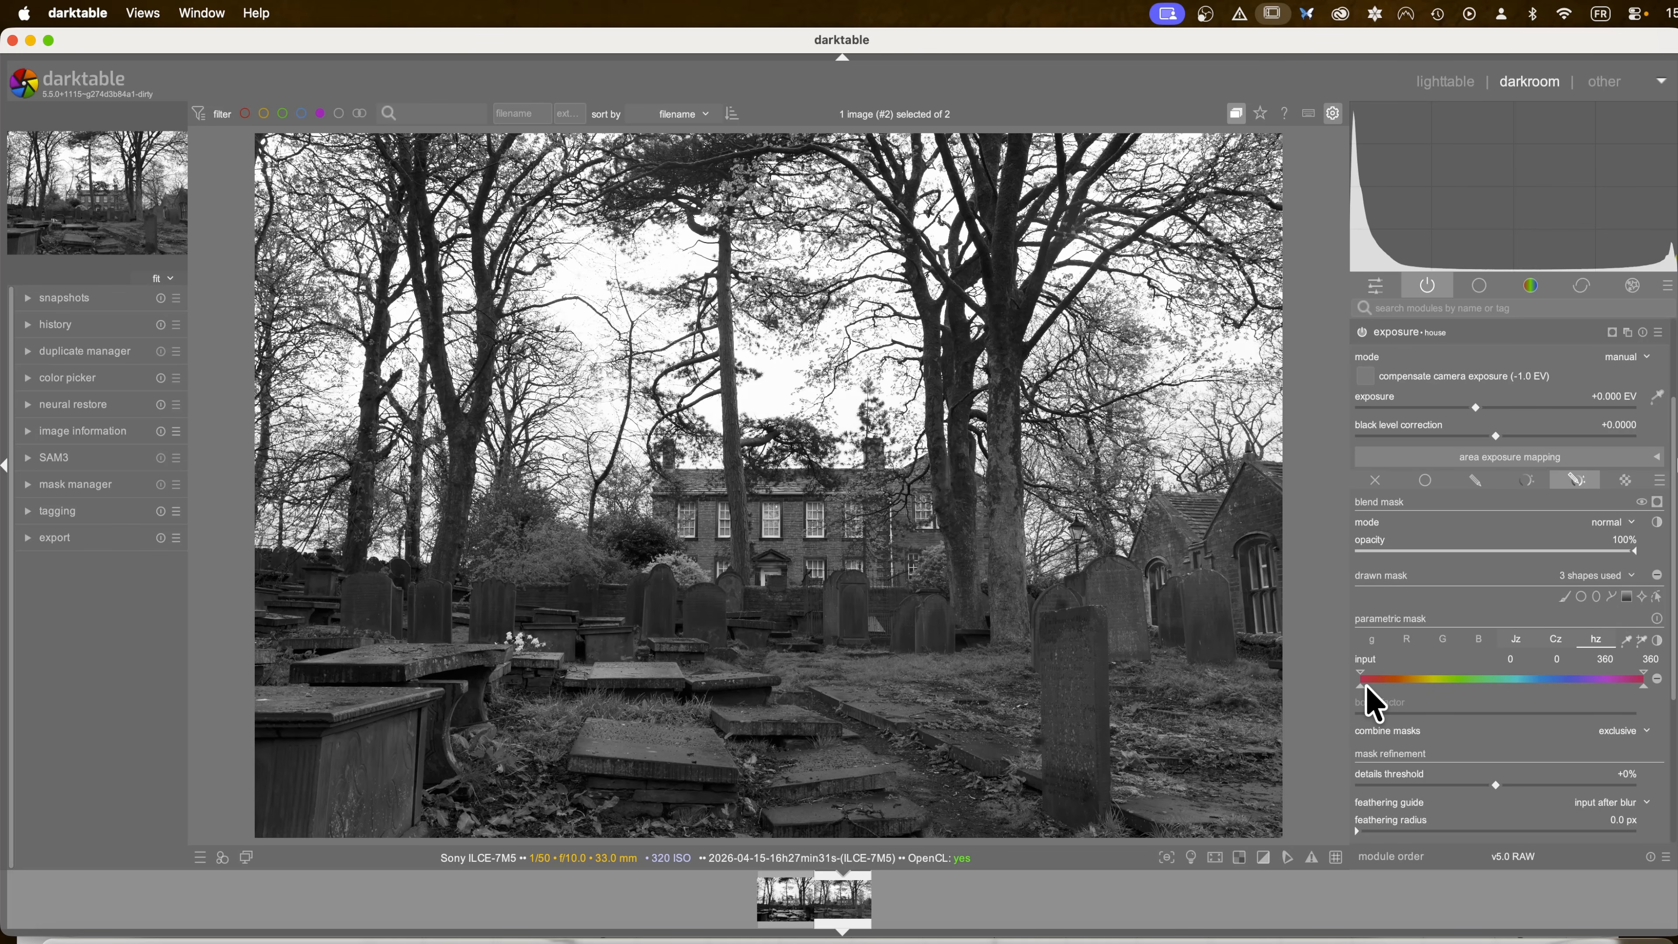
left_click_drag(1366, 687, 1400, 688)
left_click_drag(1643, 687, 1517, 672)
left_click_drag(1367, 676, 1602, 688)
mouse_move(1447, 687)
left_mouse_down()
mouse_move(1466, 688)
mouse_move(1428, 673)
mouse_move(1439, 690)
left_mouse_up()
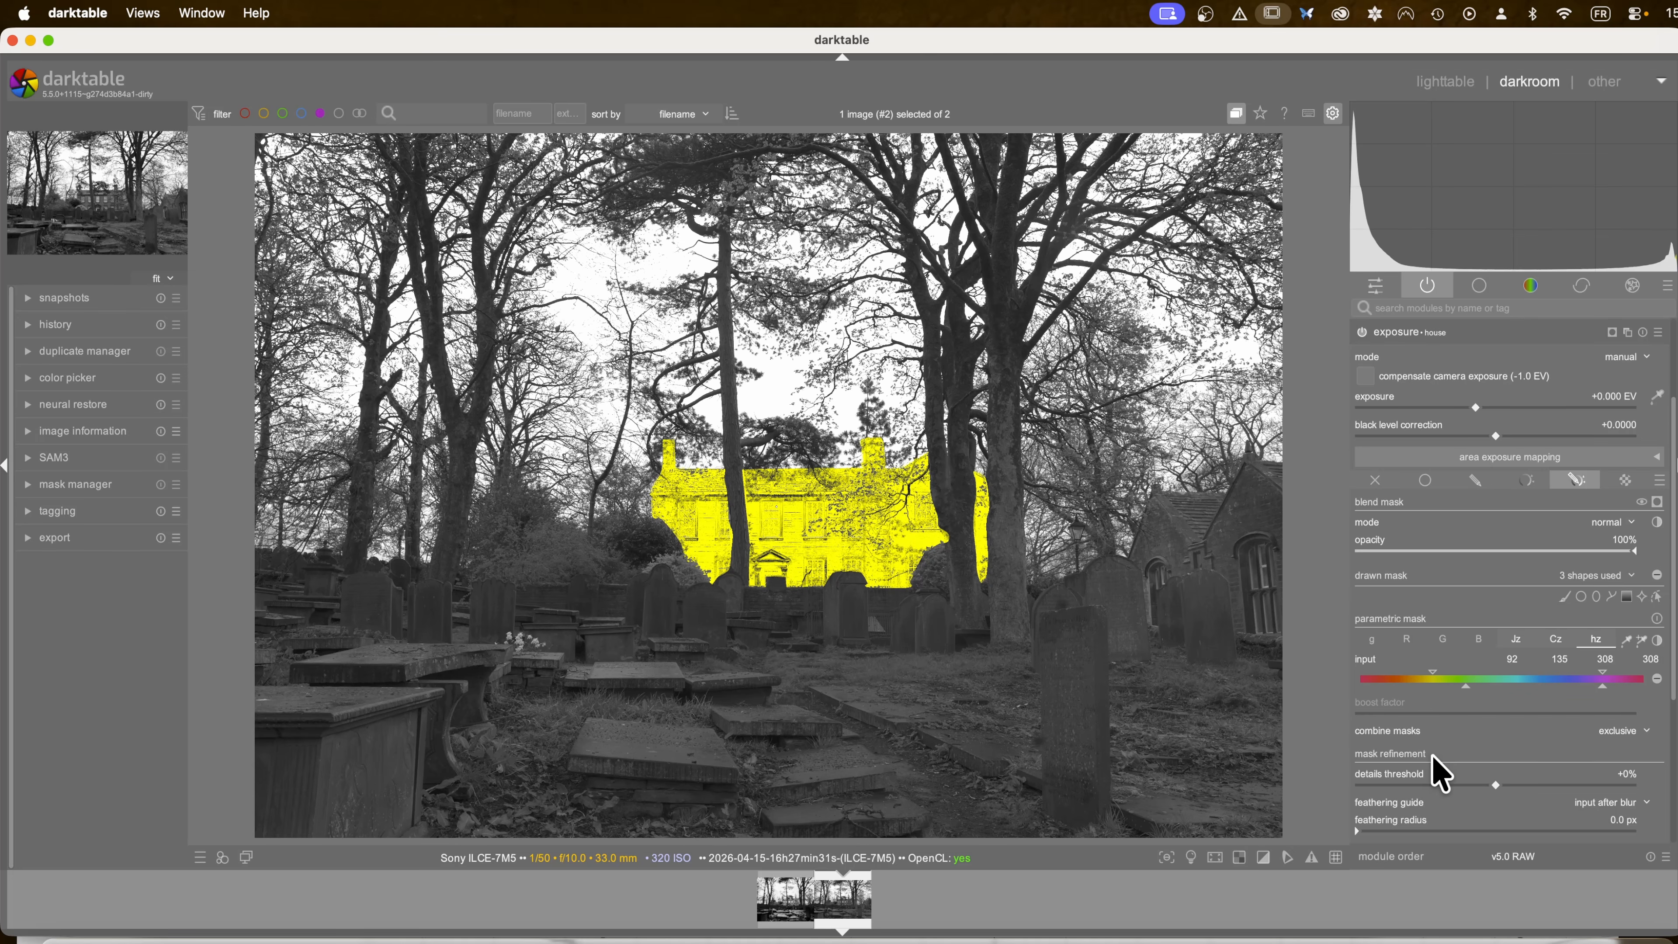
Step: Refine the mask with a feathering radius of 0.2 px, mask opacity of -17% and mask contrast of +13%
scroll(1392, 744, "down", 5)
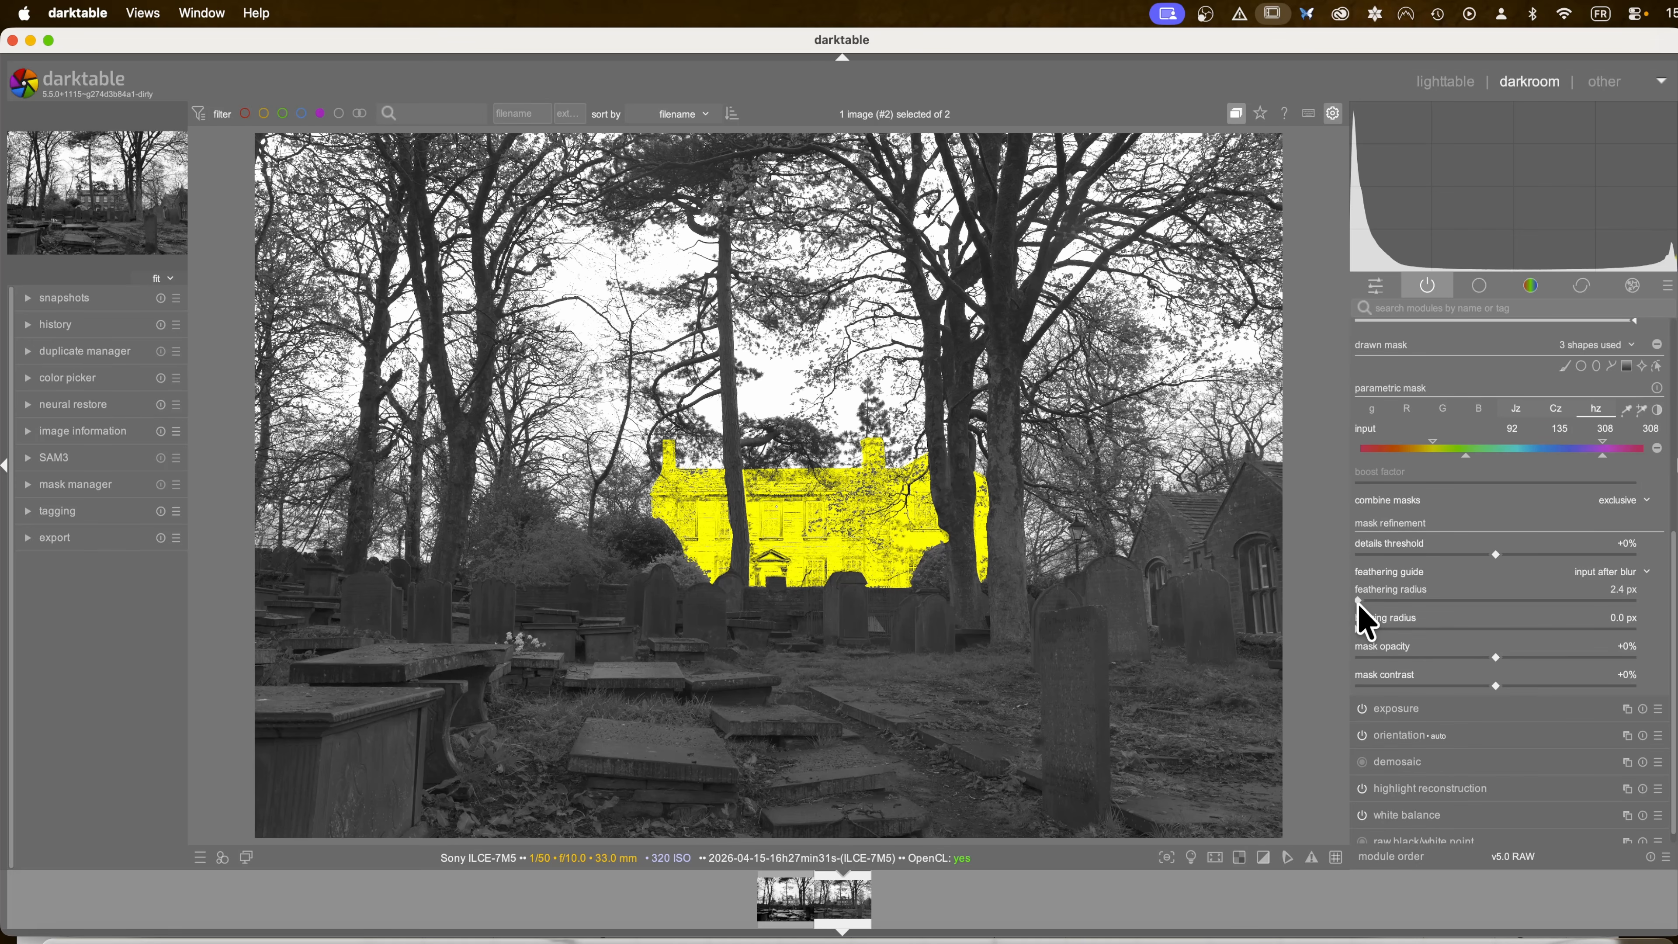
left_click_drag(1358, 603, 1349, 604)
right_click(1458, 620)
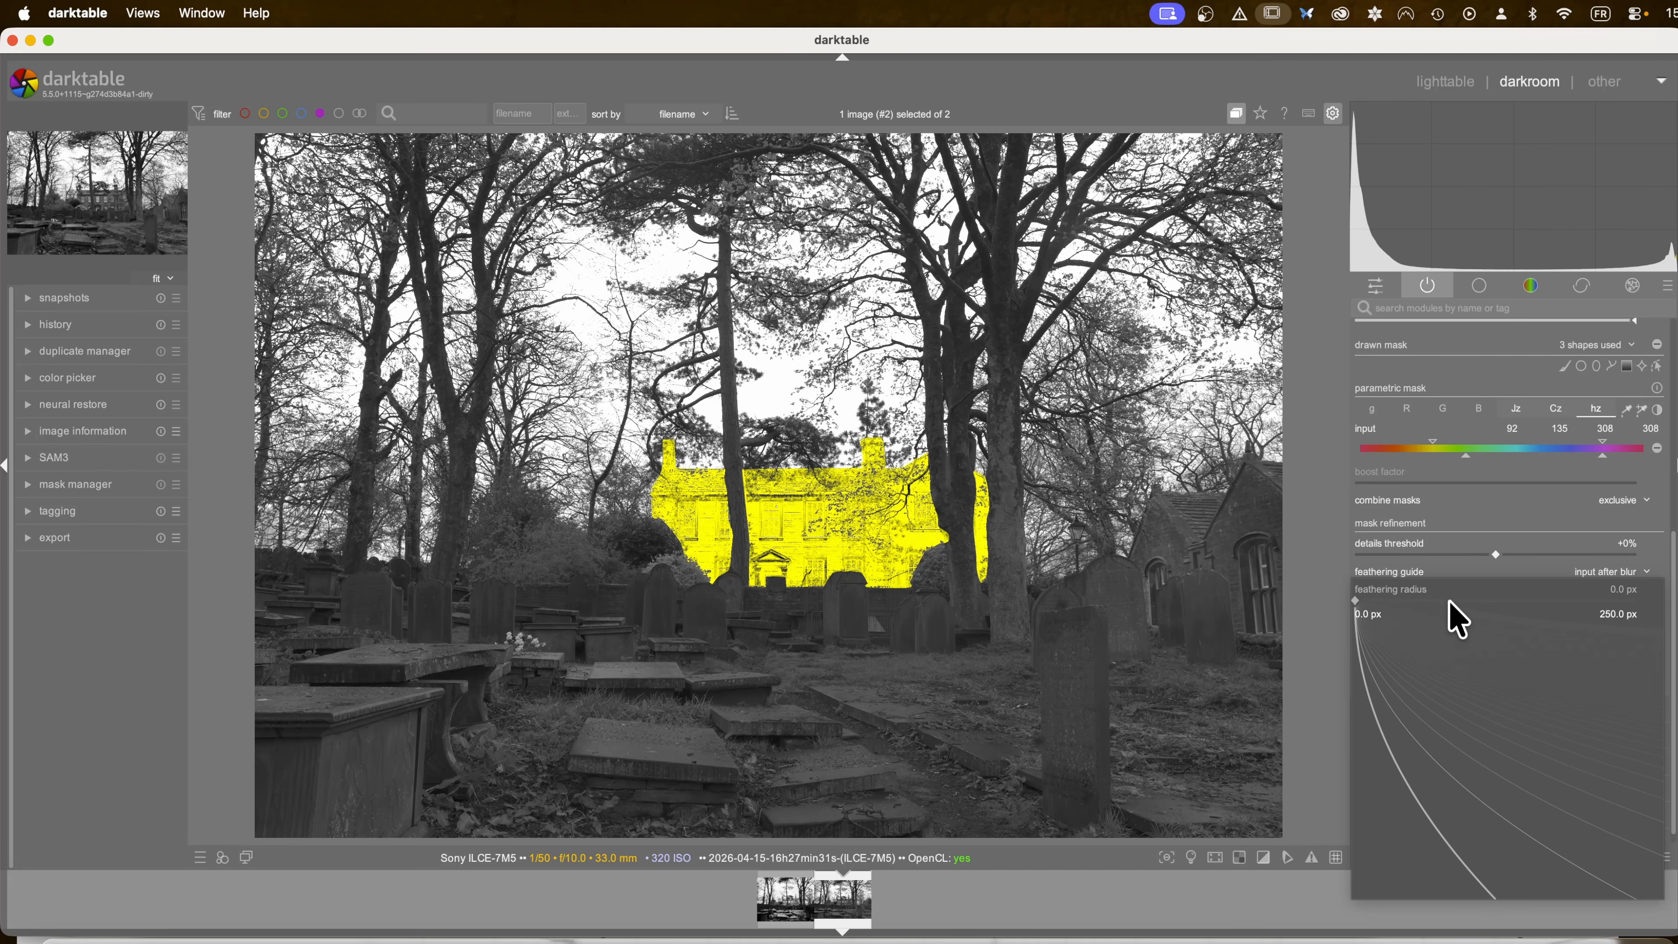
type("0,2")
key("Return")
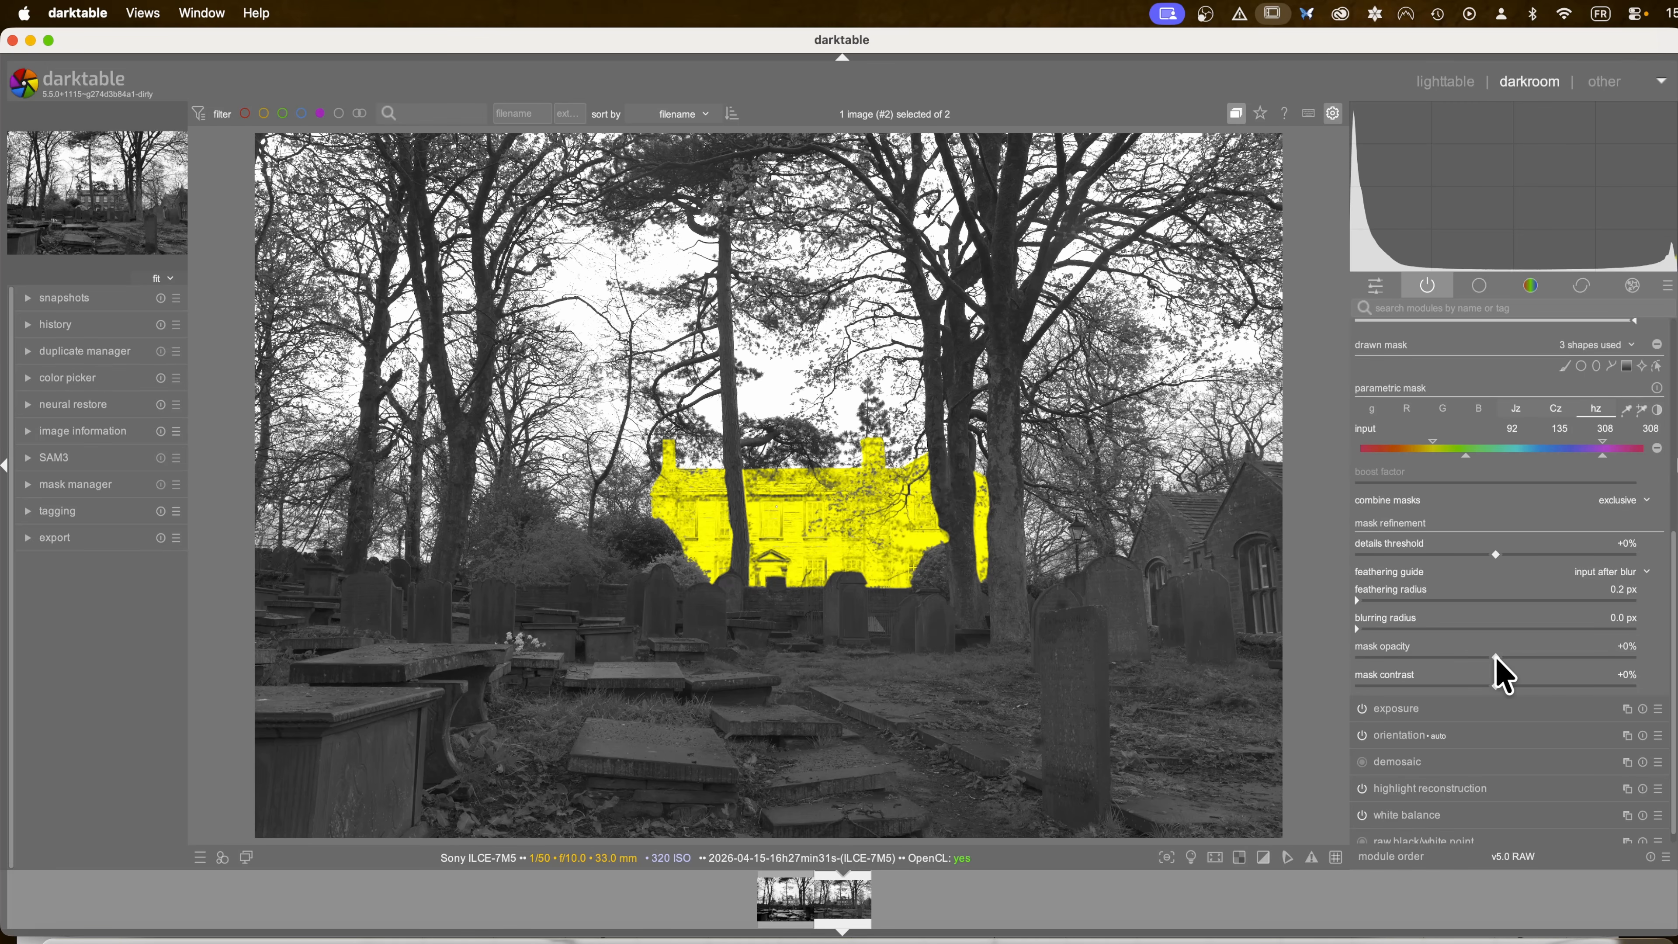
left_click_drag(1536, 660, 1474, 664)
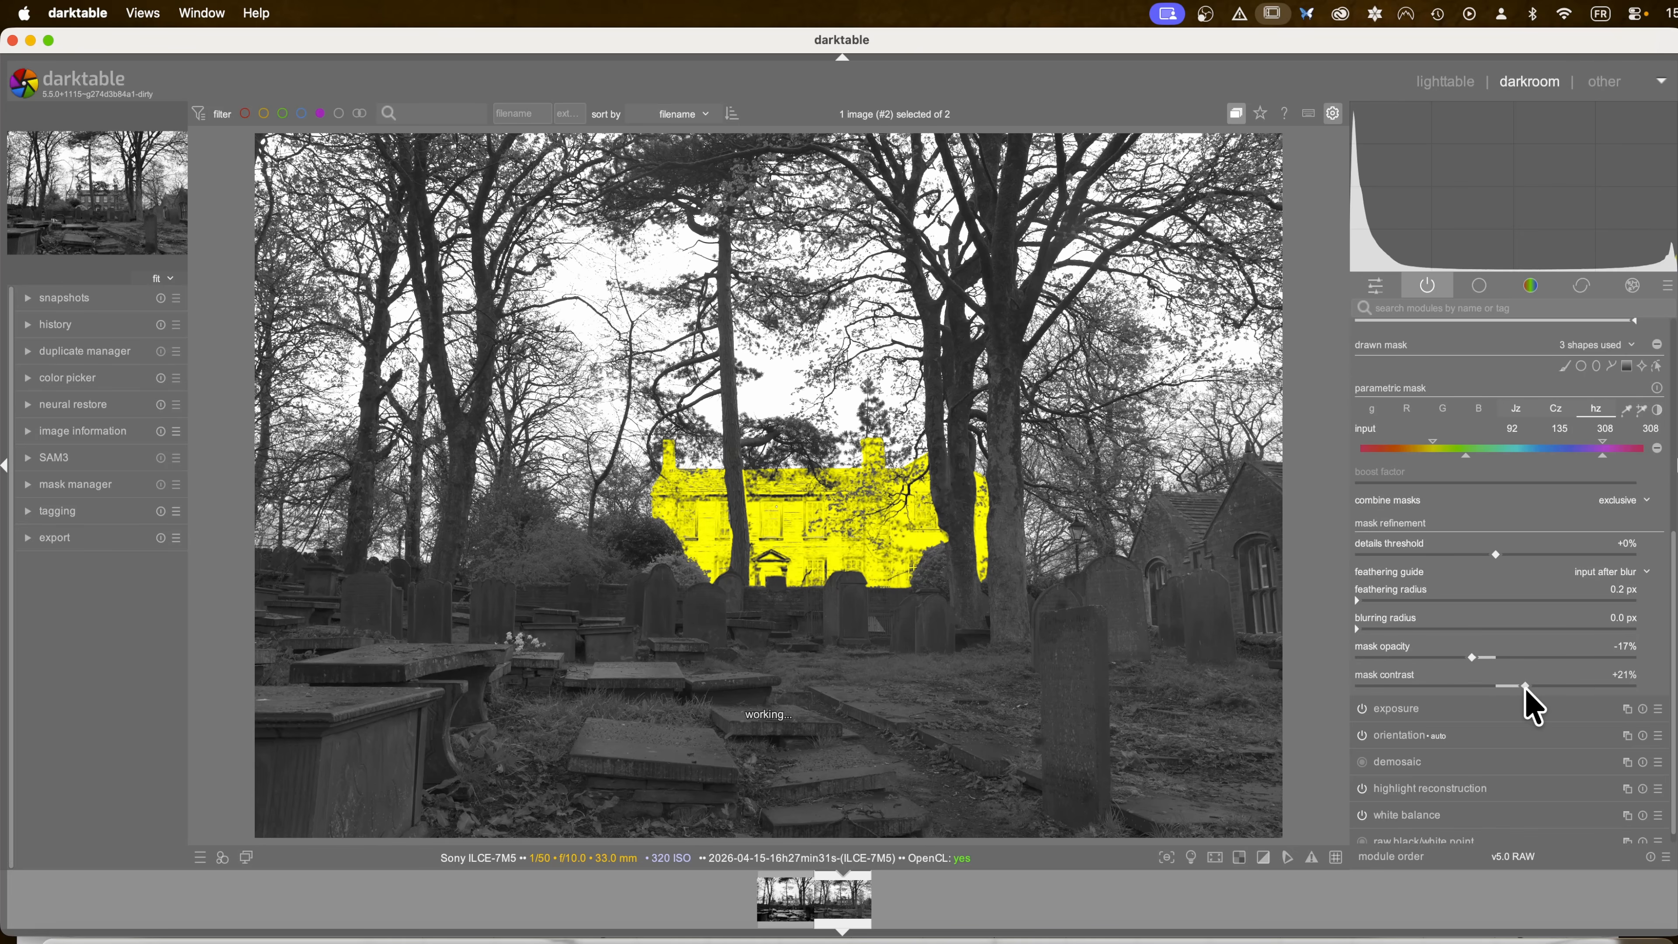
mouse_move(1525, 687)
left_mouse_down()
mouse_move(1493, 689)
mouse_move(1516, 690)
left_mouse_up()
Step: Edit the middle house path by moving the node above the bush off the tree trunk, and adjust the path's feather size
scroll(960, 529, "up", 4)
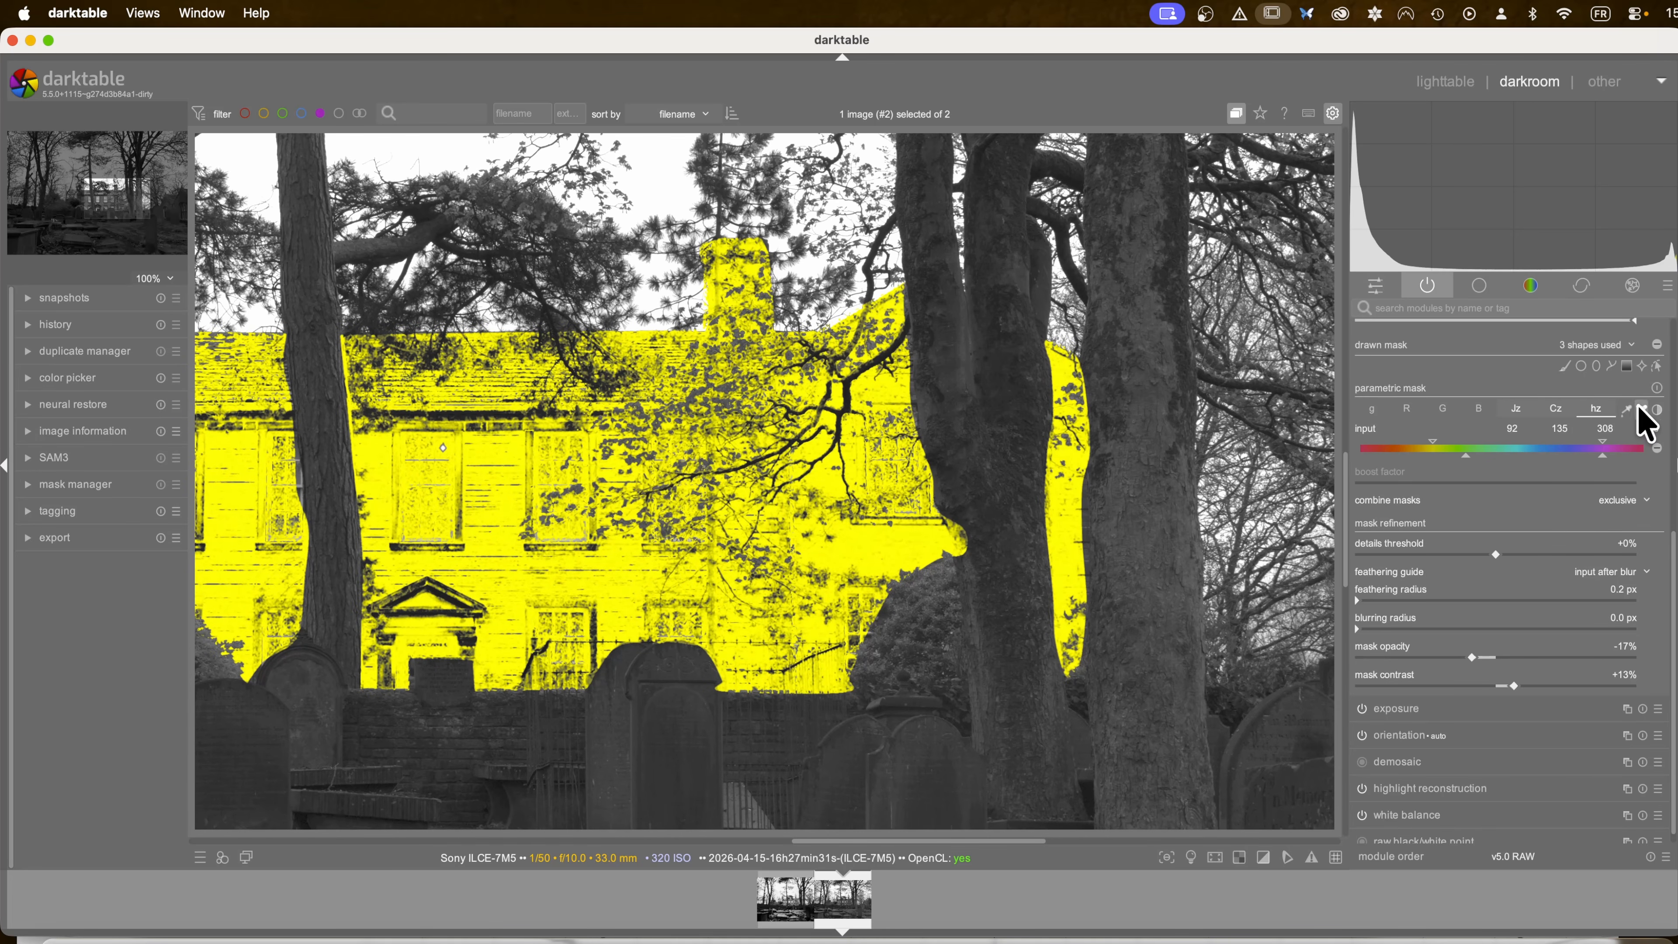
left_click(1657, 365)
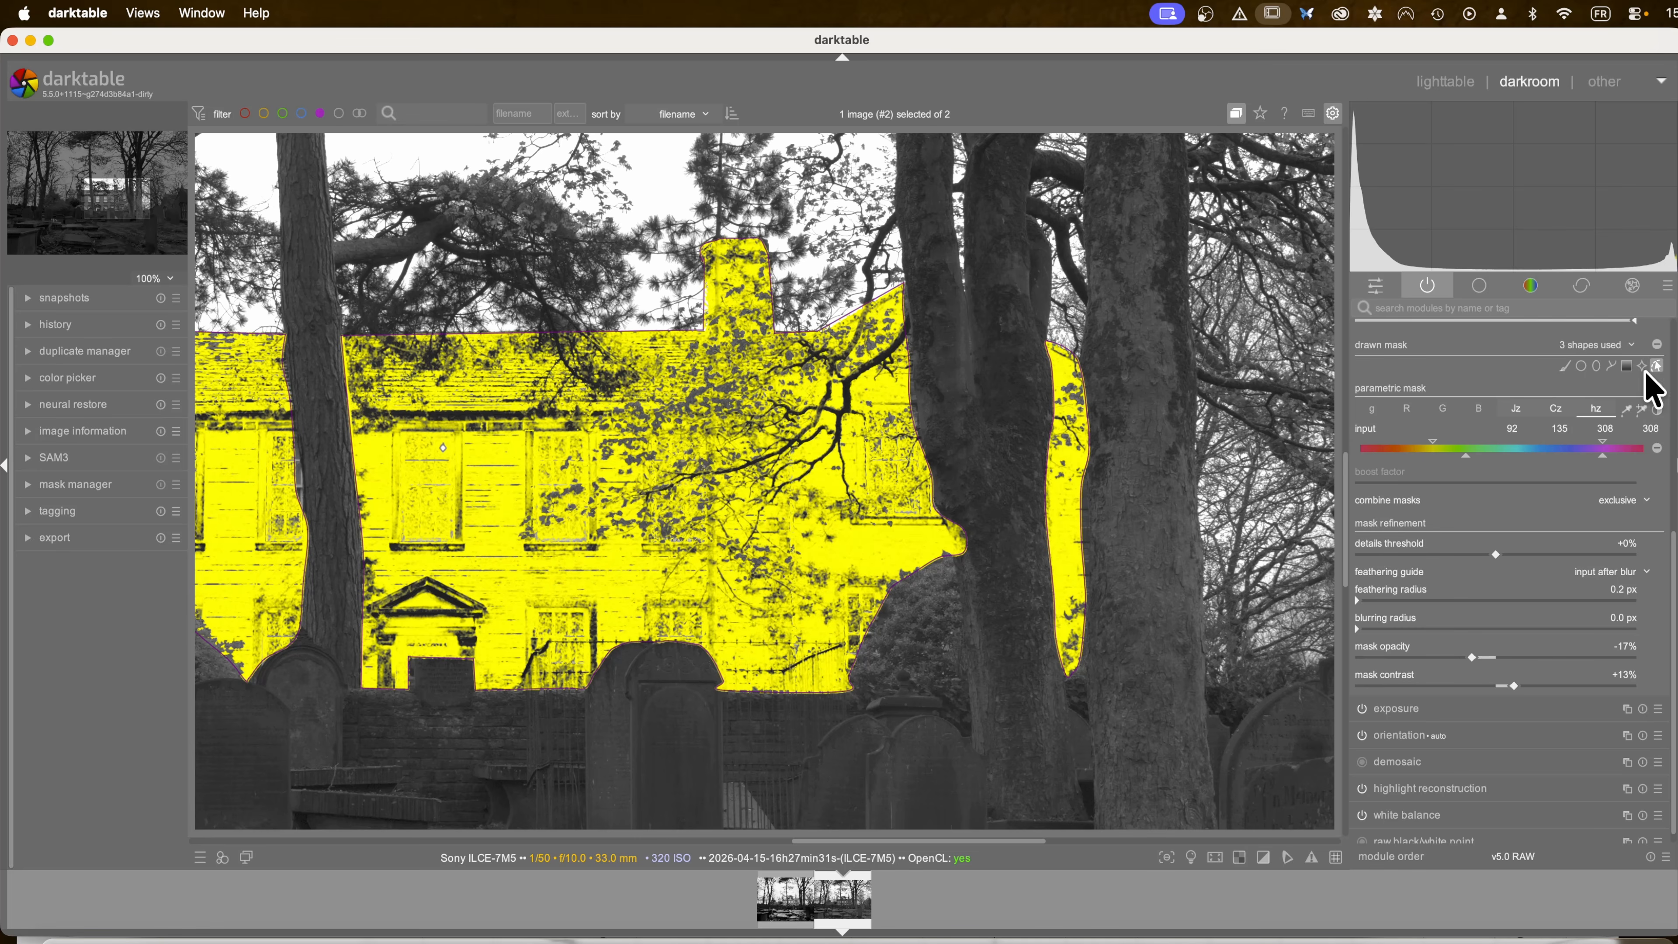
left_click(960, 553)
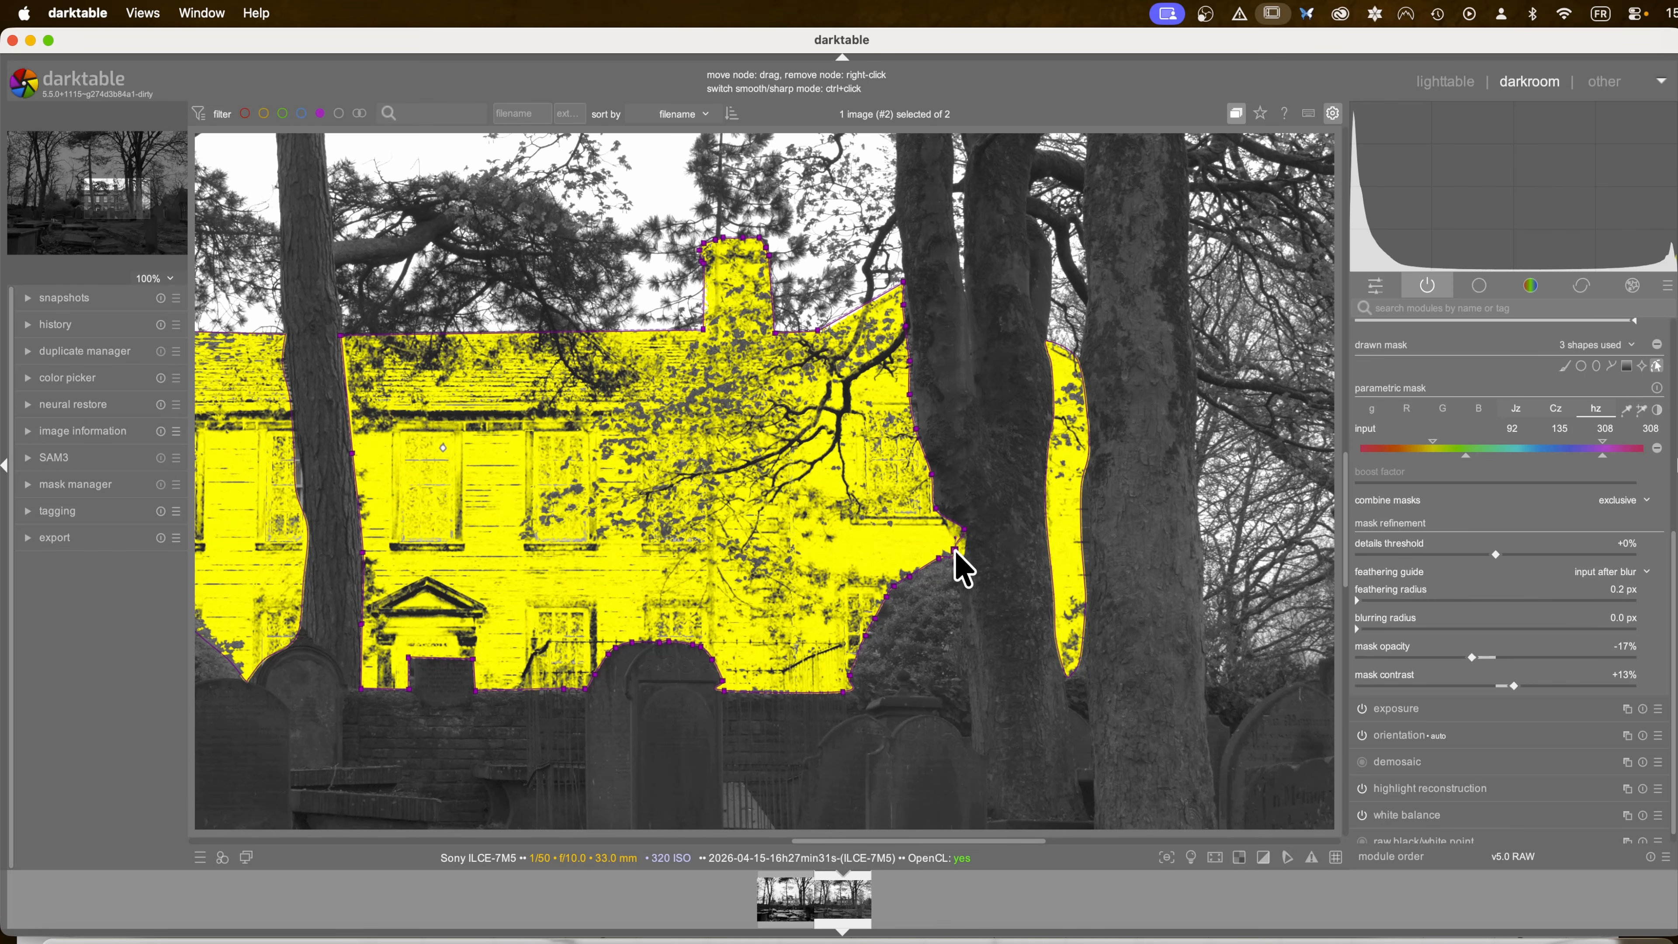
left_click_drag(963, 529, 946, 530)
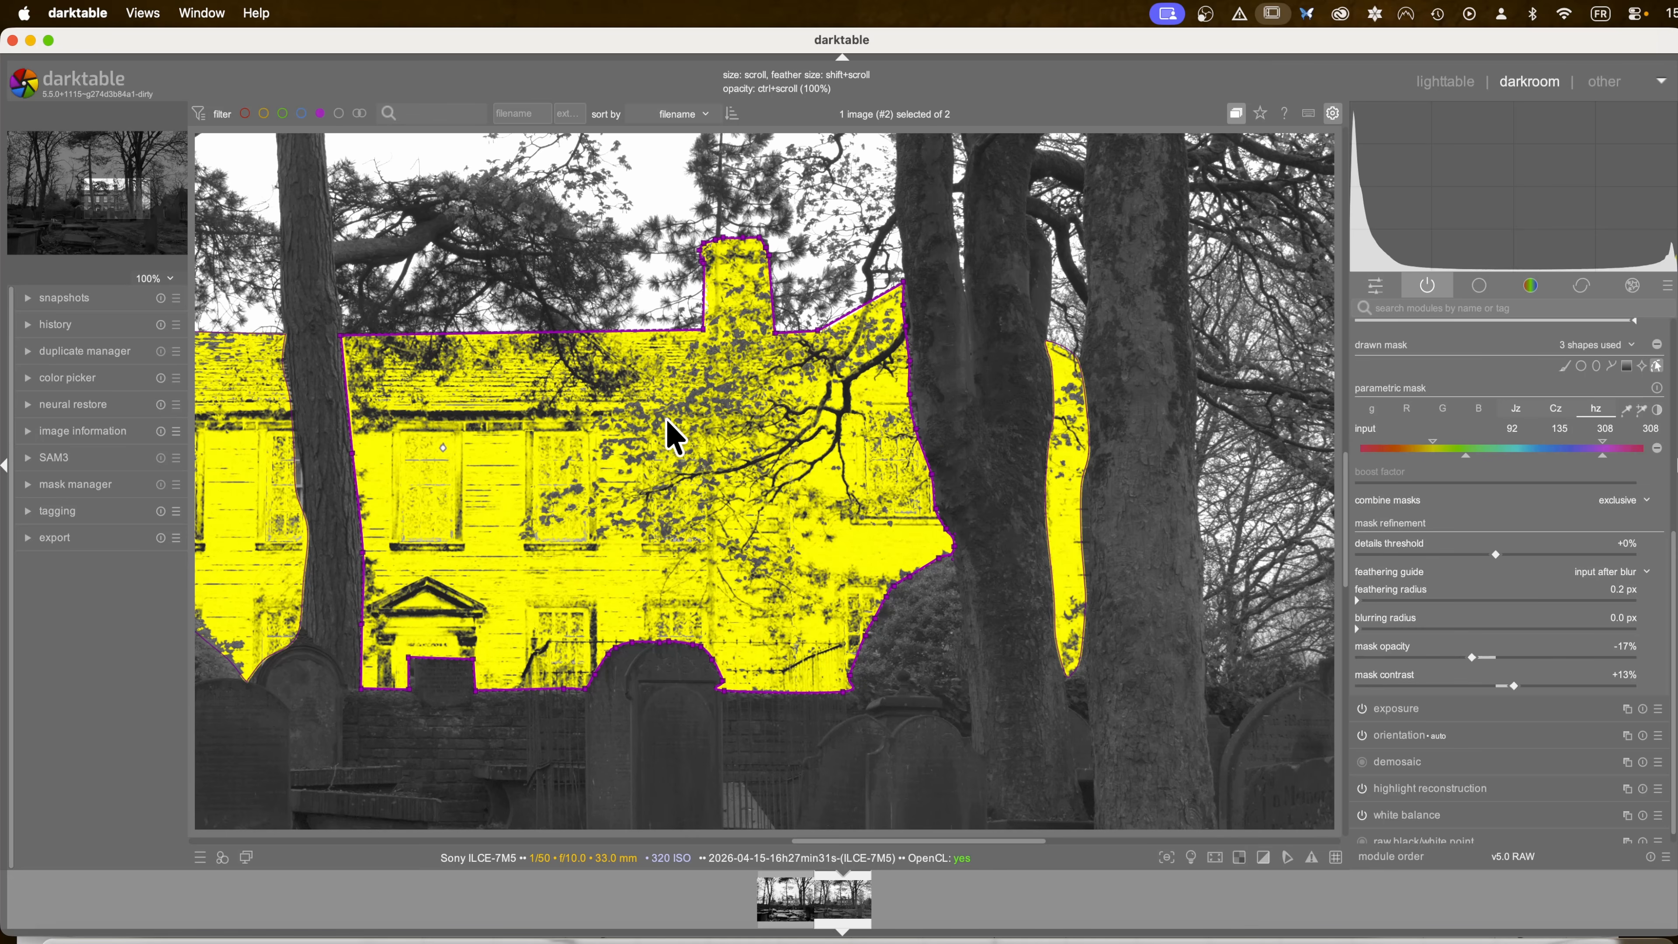
scroll(684, 458, "down", 1, "shift")
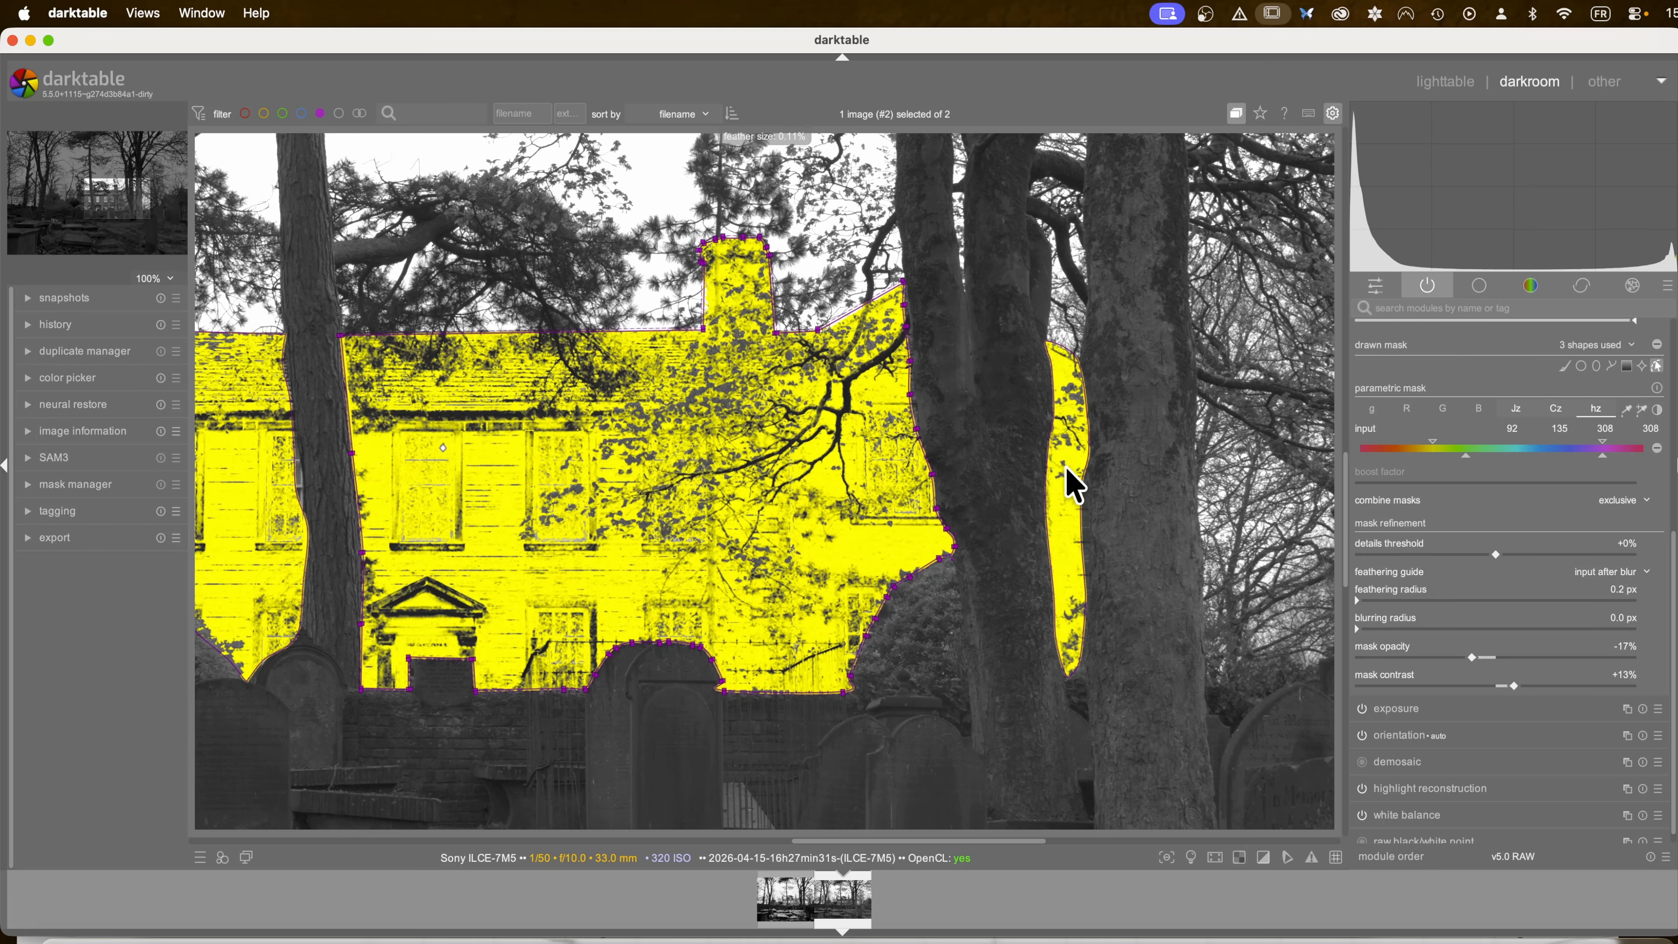
Step: Try enlarging the narrow mask path between the two thick tree trunks
scroll(1074, 500, "up", 1)
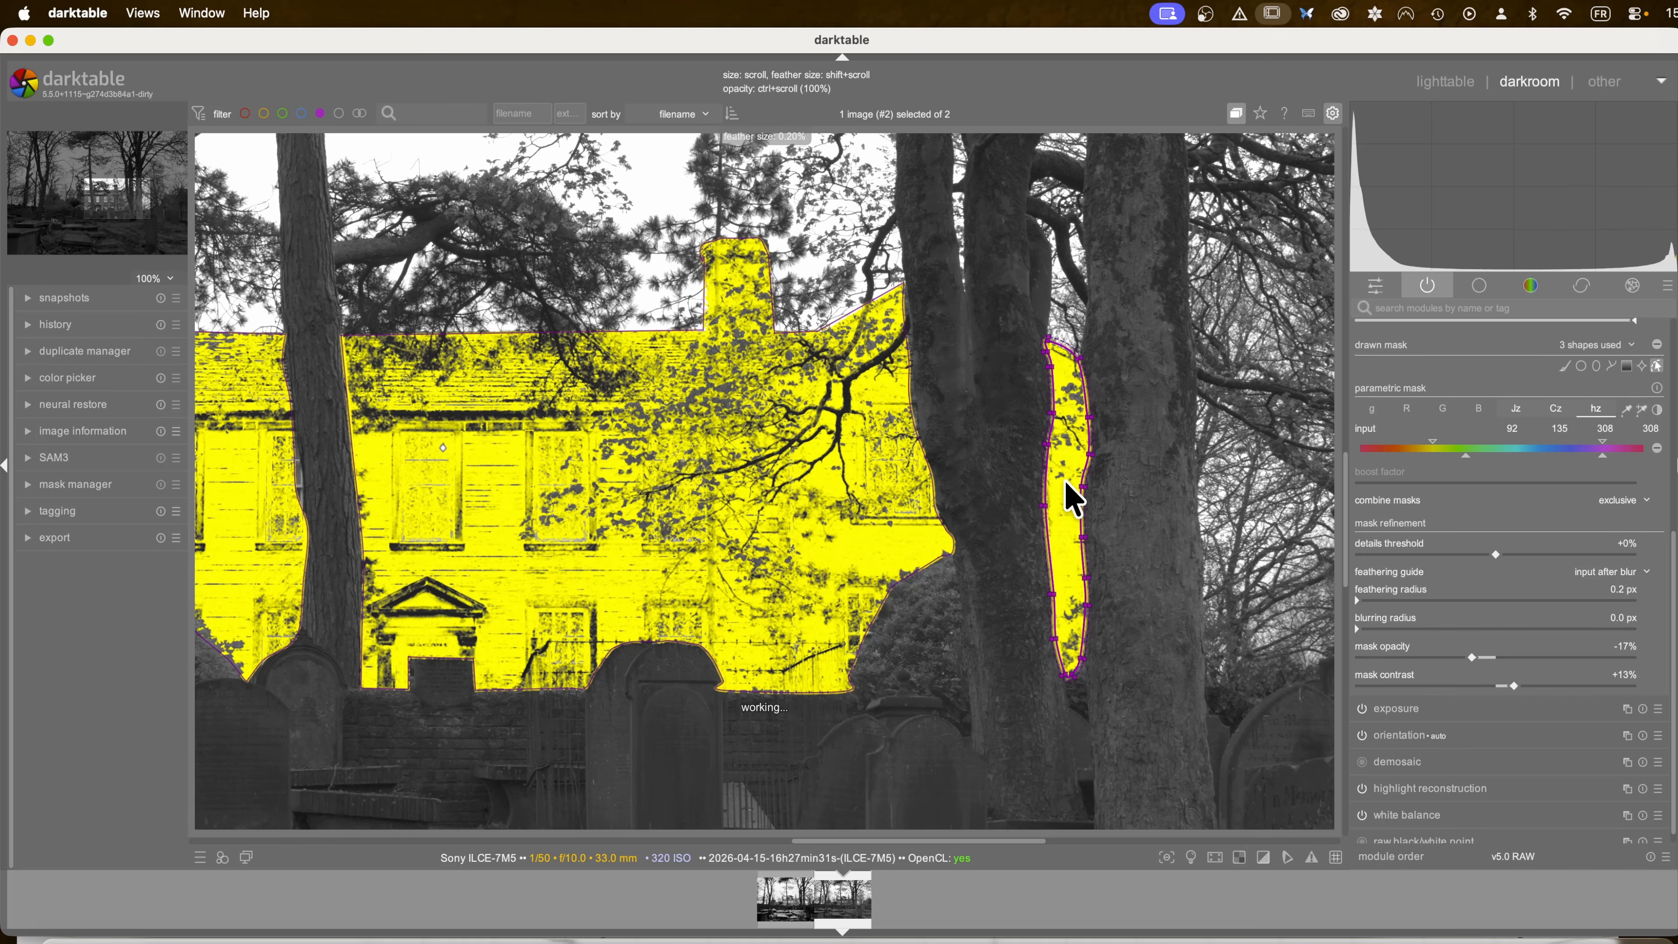
scroll(1070, 506, "up", 2)
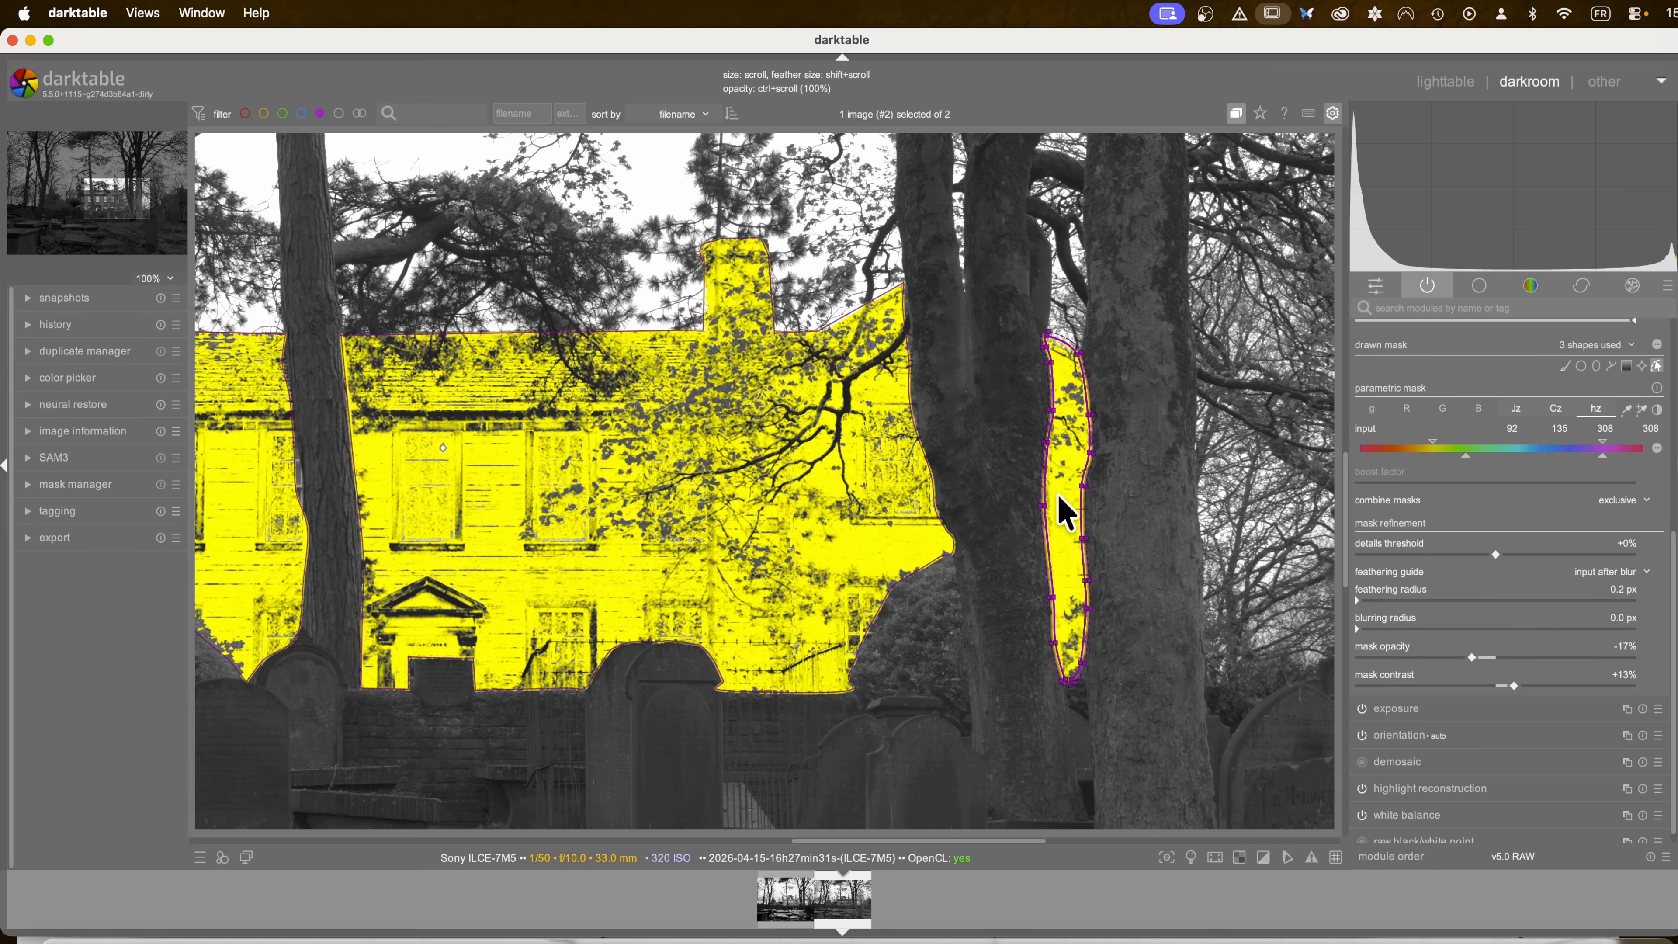
scroll(1065, 513, "down", 1)
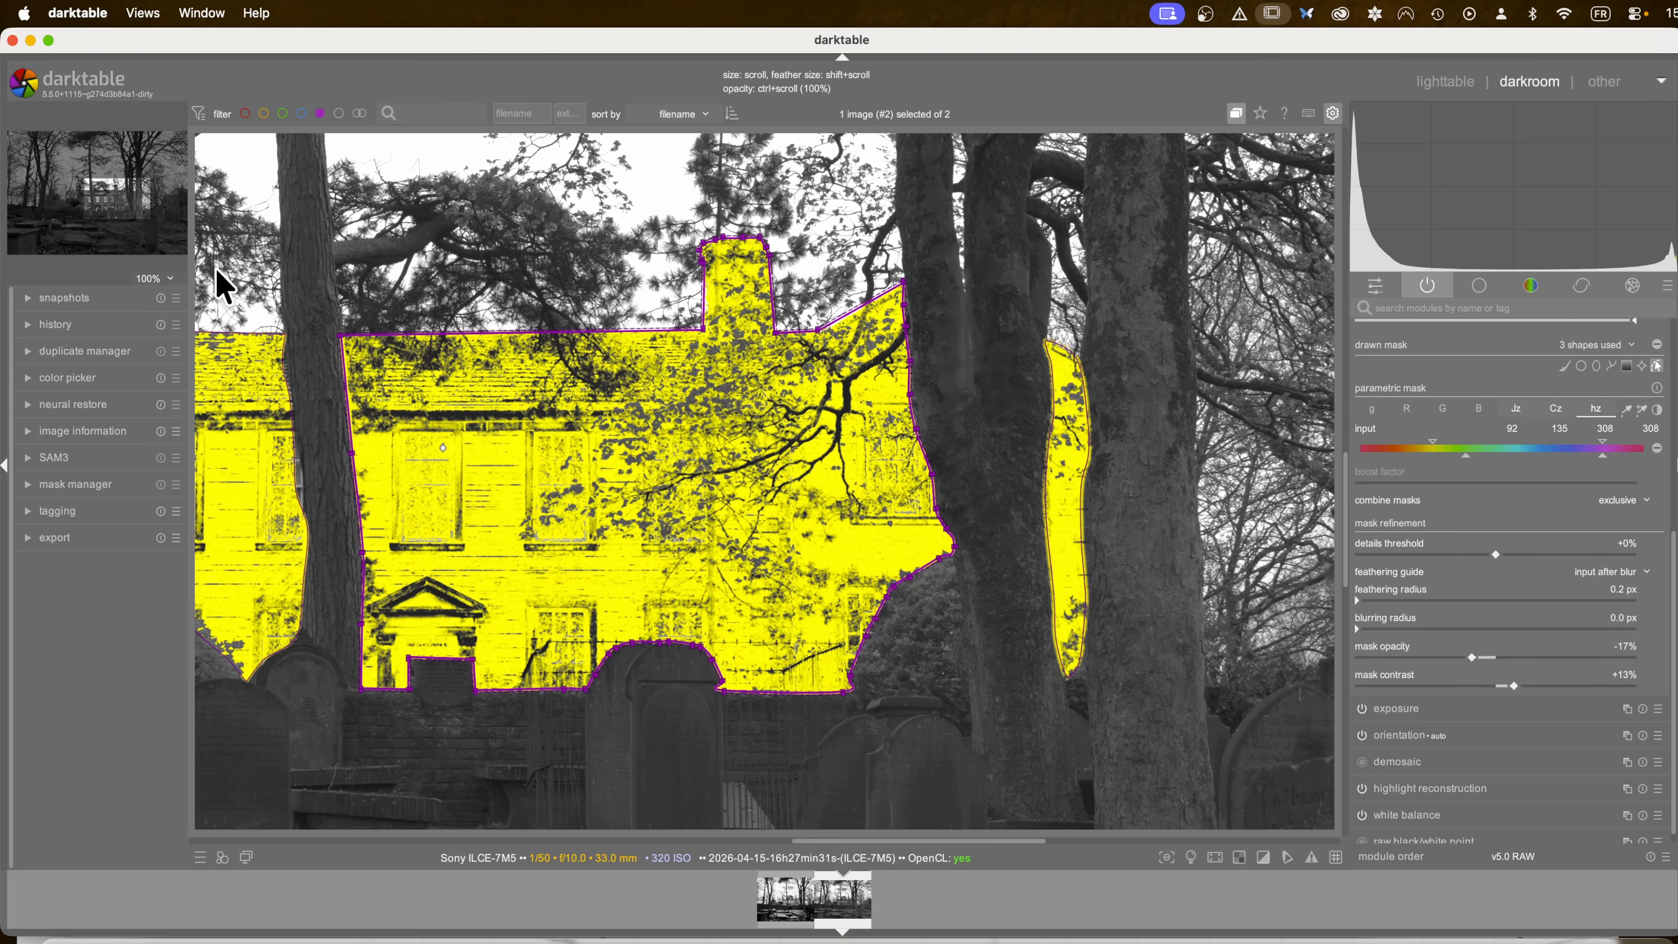
Step: Adjust a node of the house path left of the tree trunk along the trunk's edge, and close the house exposure settings
left_click_drag(124, 214, 103, 201)
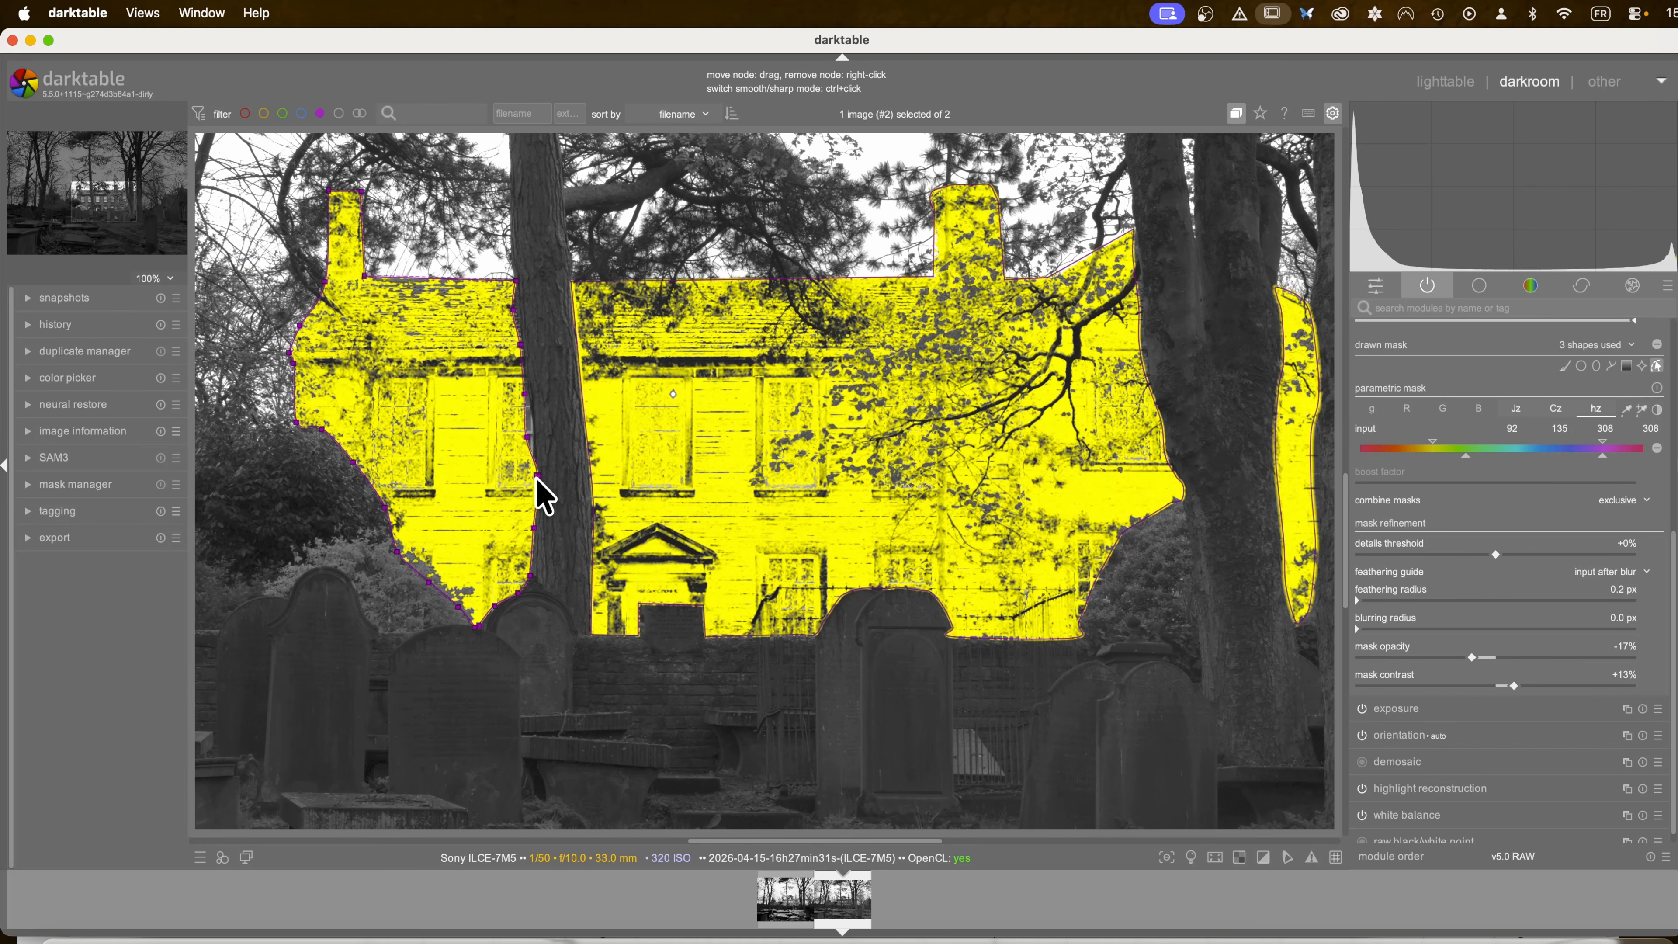
left_click_drag(537, 476, 534, 431)
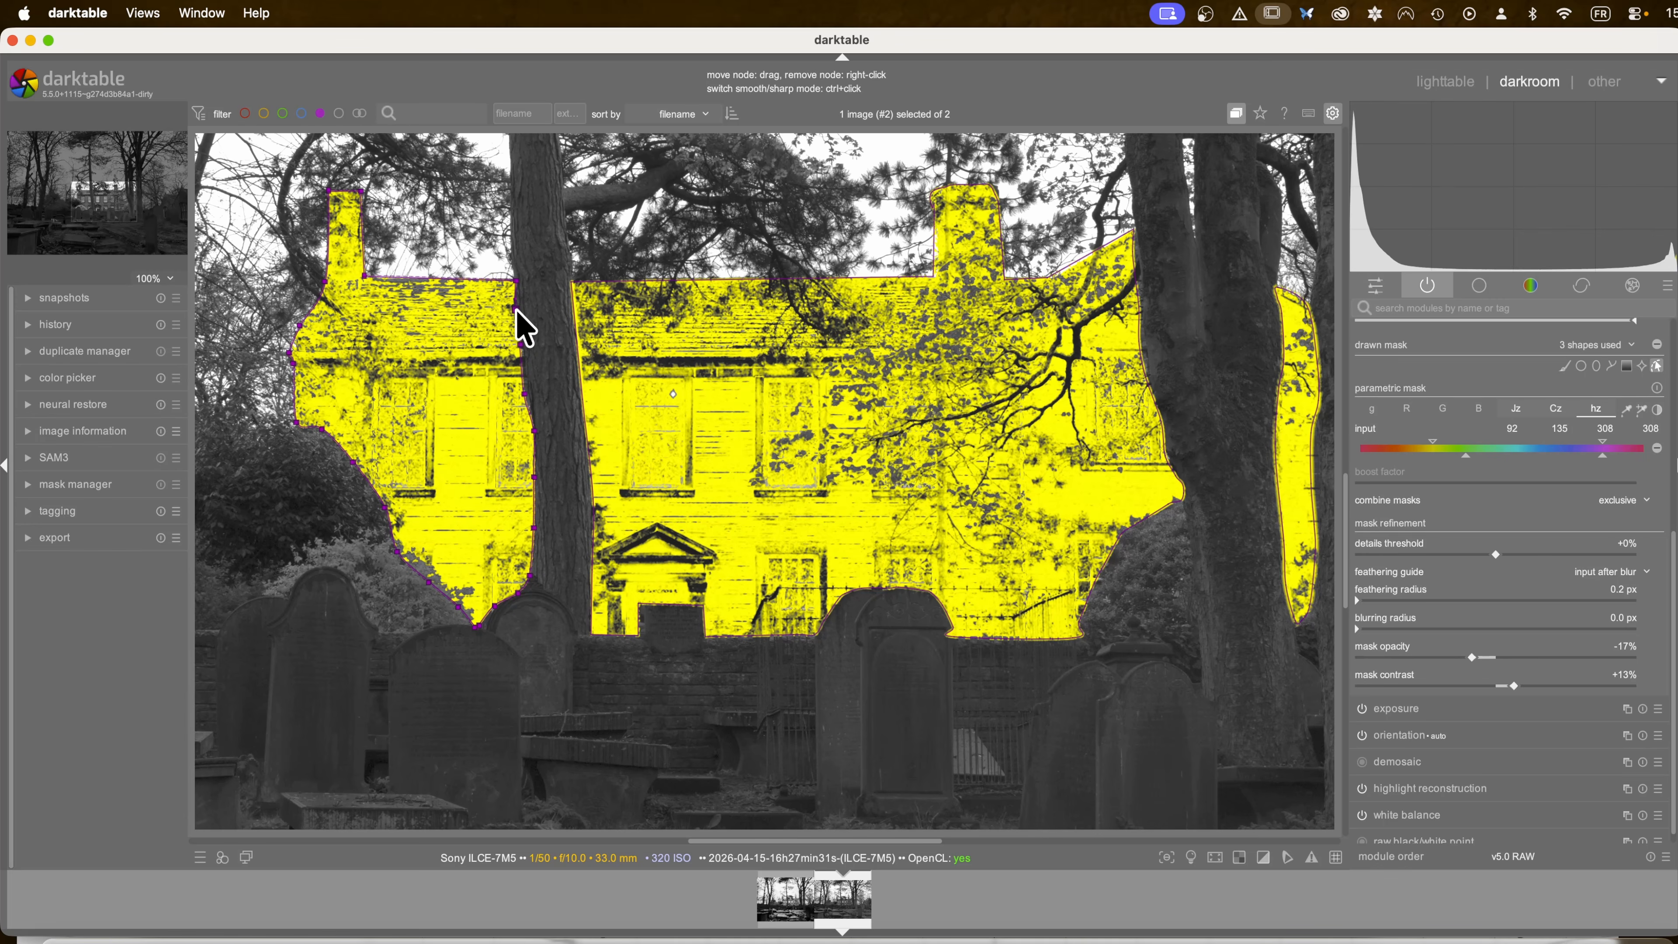
scroll(1440, 509, "up", 5)
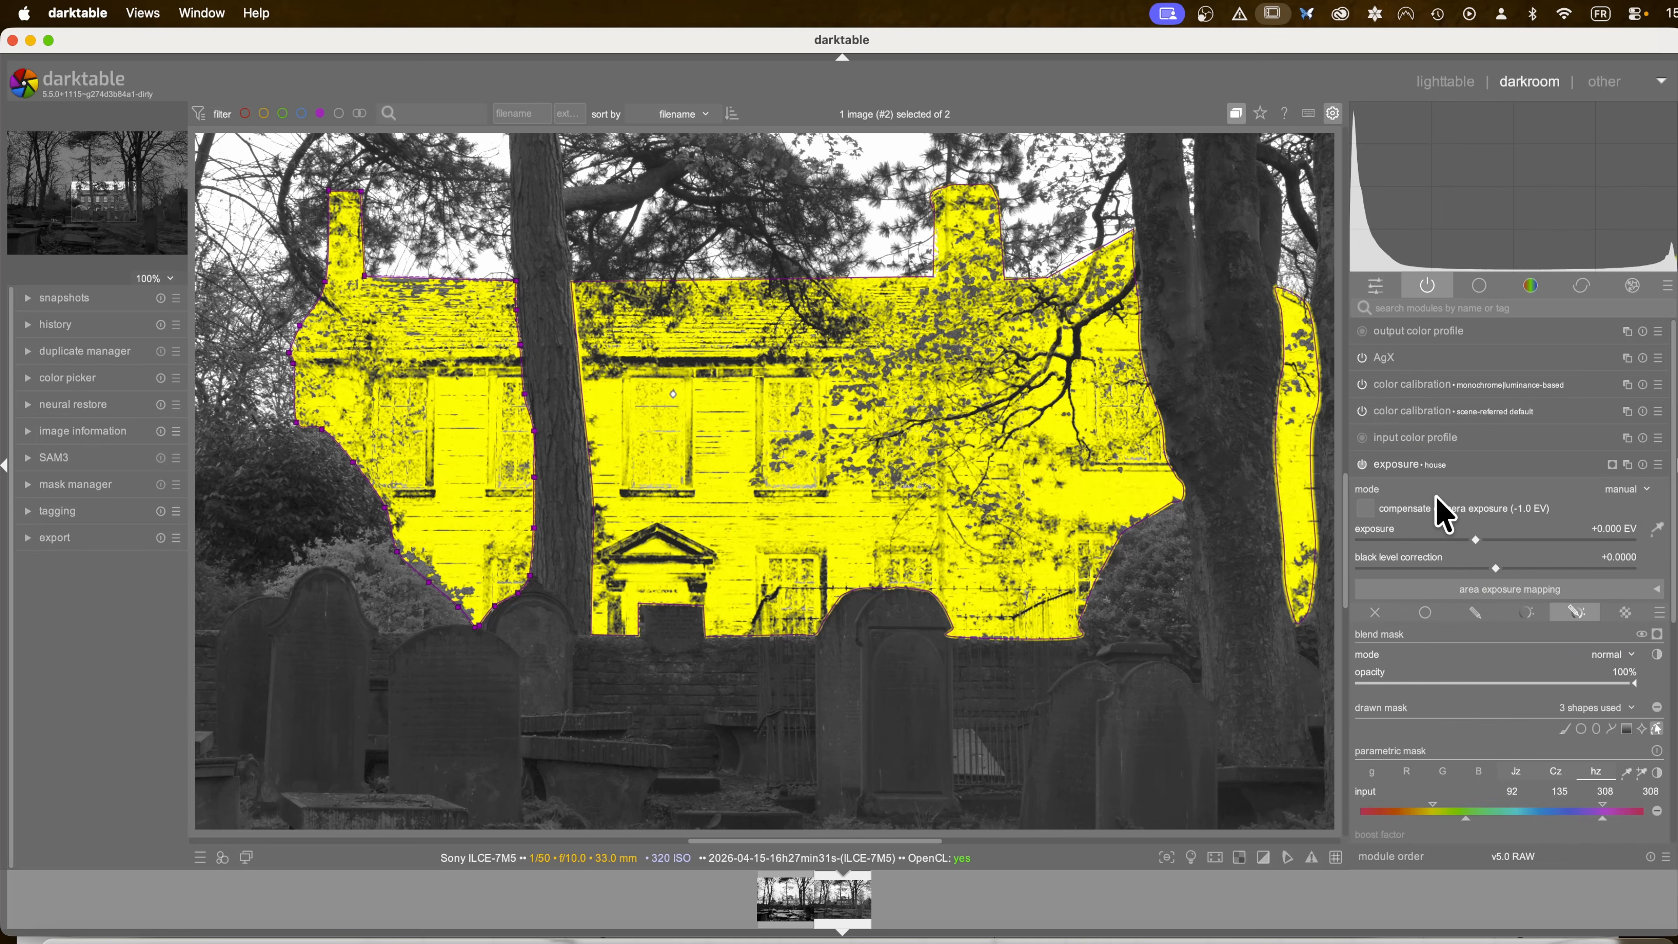
left_click(1411, 466)
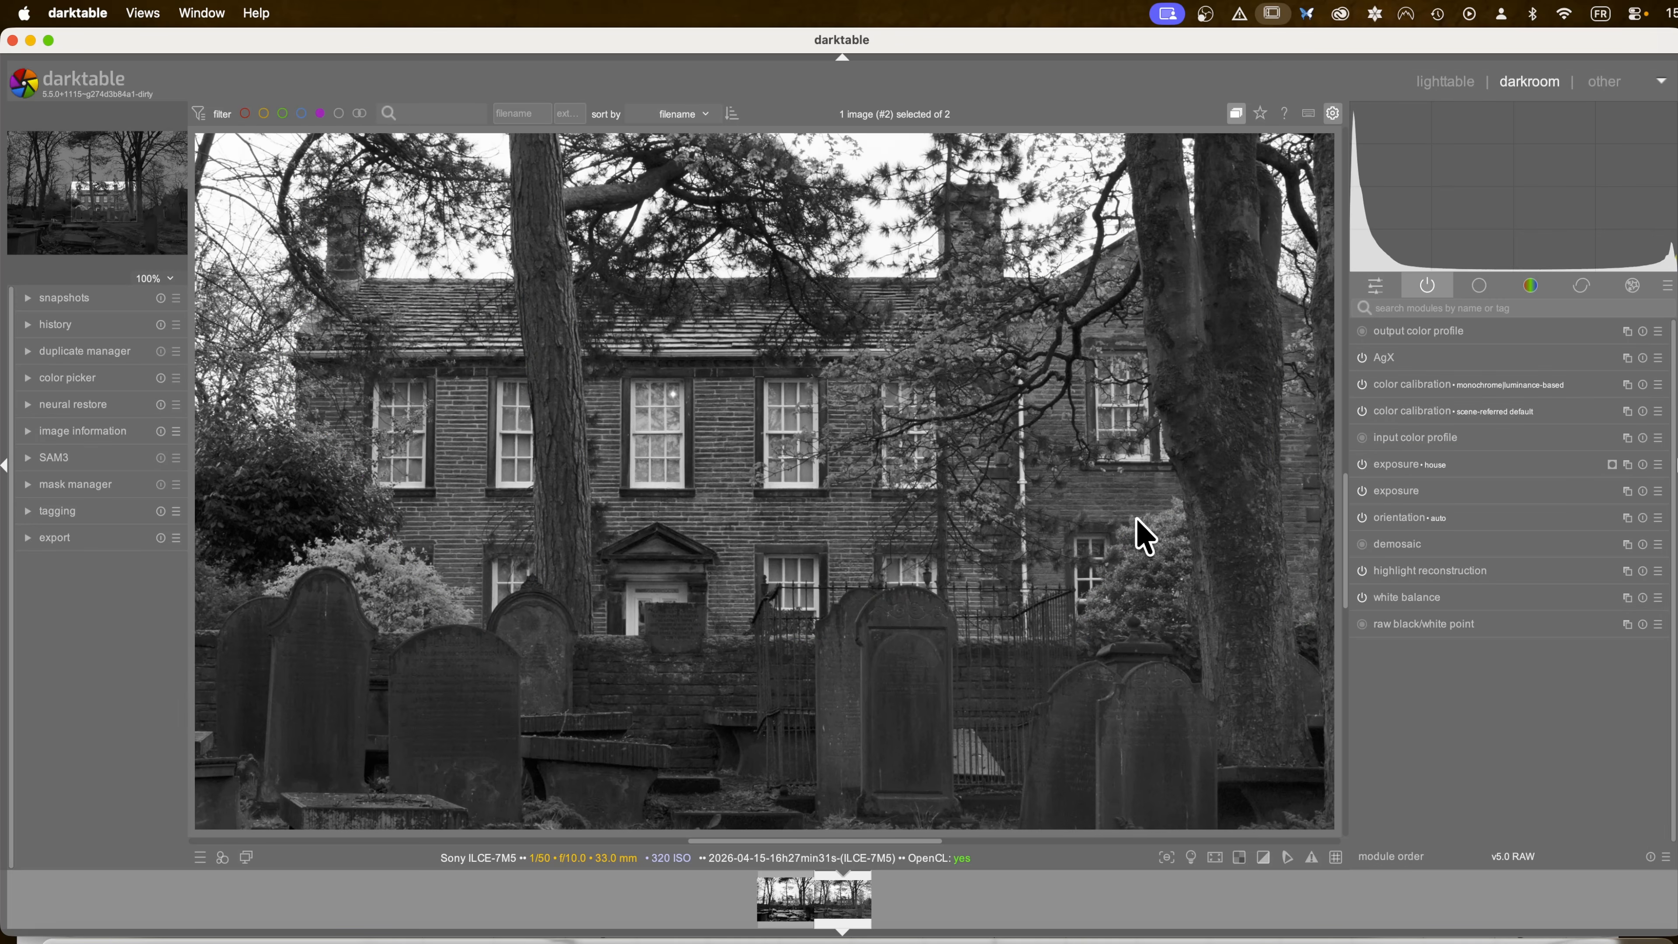
Step: Check the house exposure mask overlay against the whole image
middle_click(1041, 559)
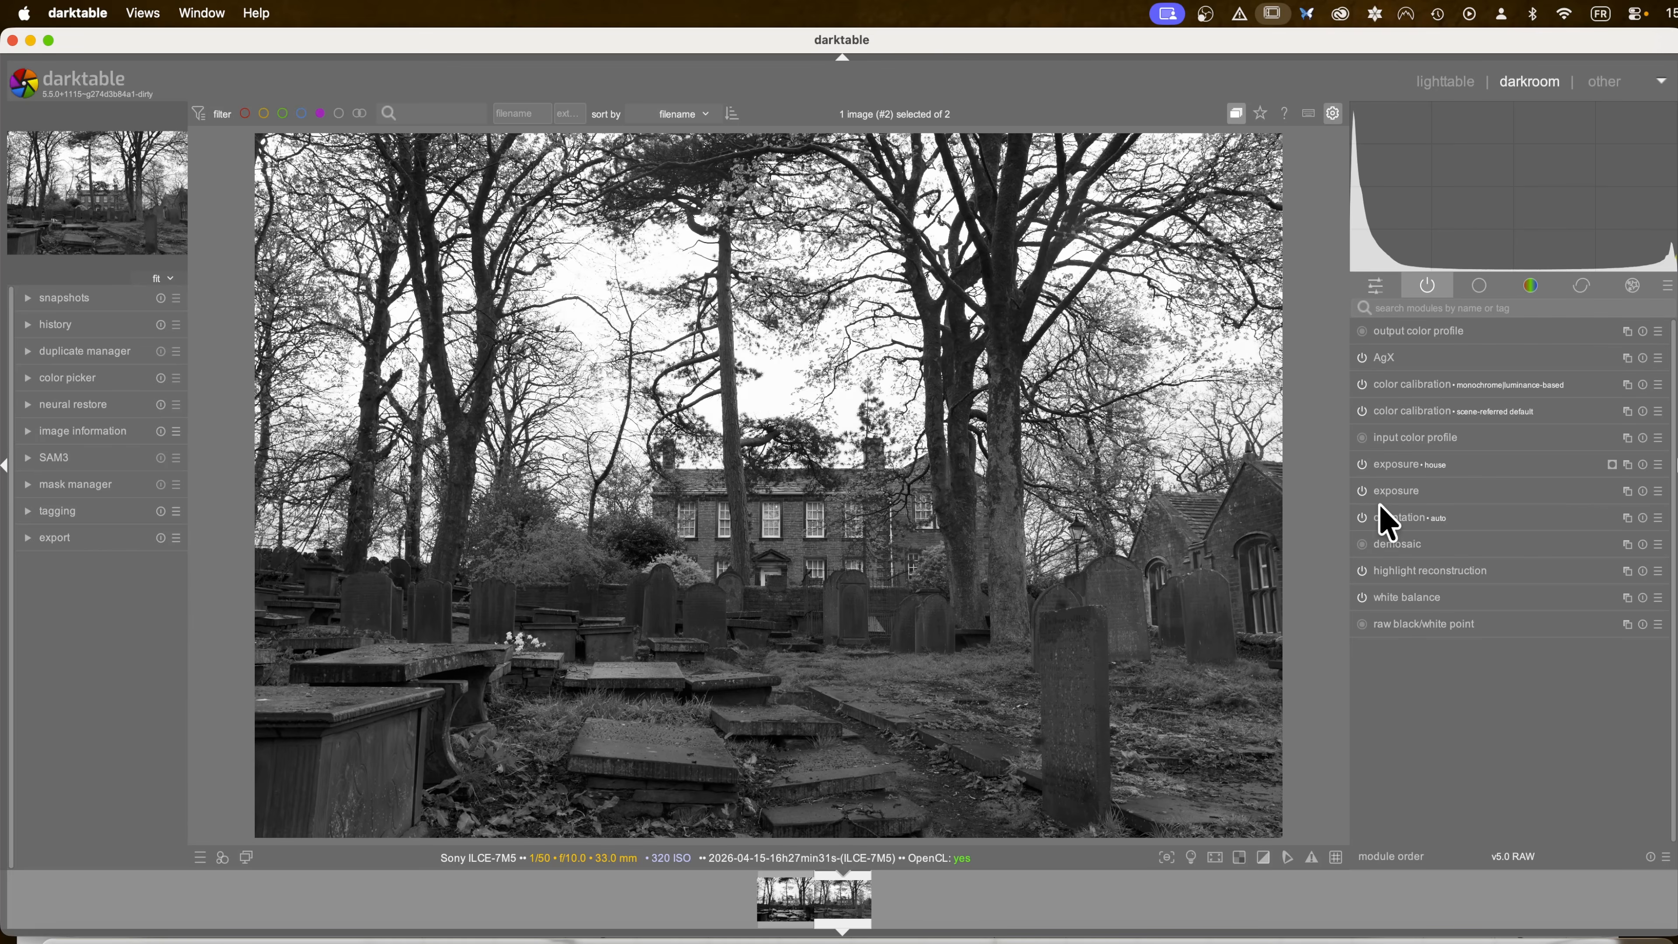
left_click(1611, 464)
left_click(1611, 464)
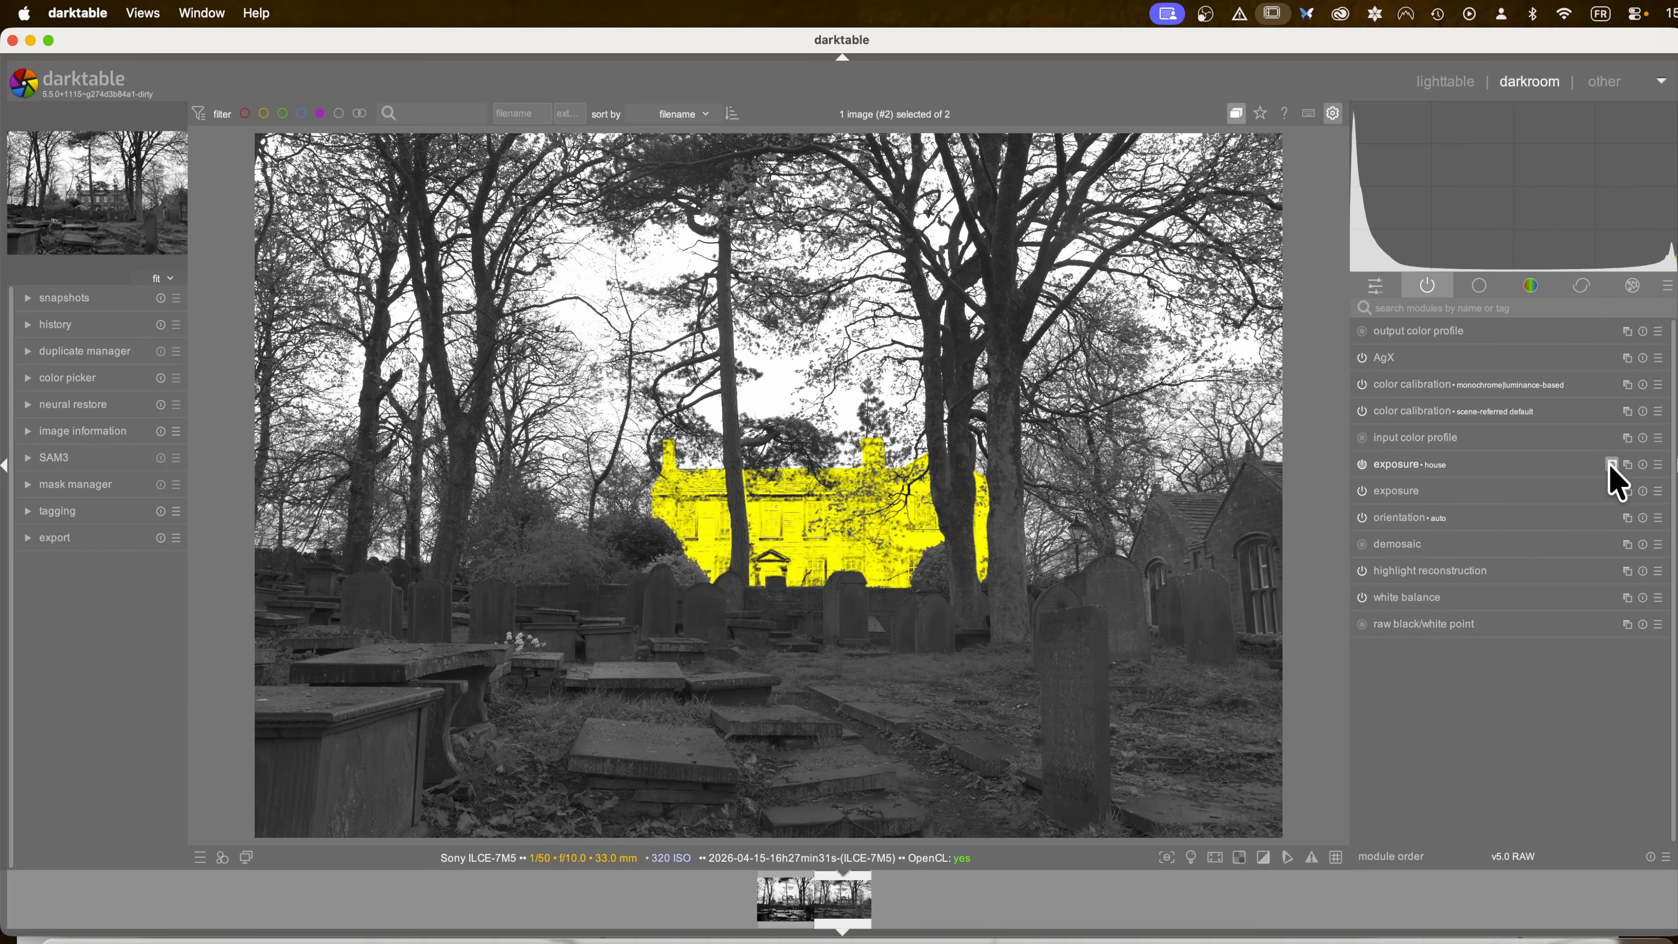
Step: Try brightening the house by +0.644 EV, inspect the mask shapes up close, and reset the exposure
left_click(1381, 468)
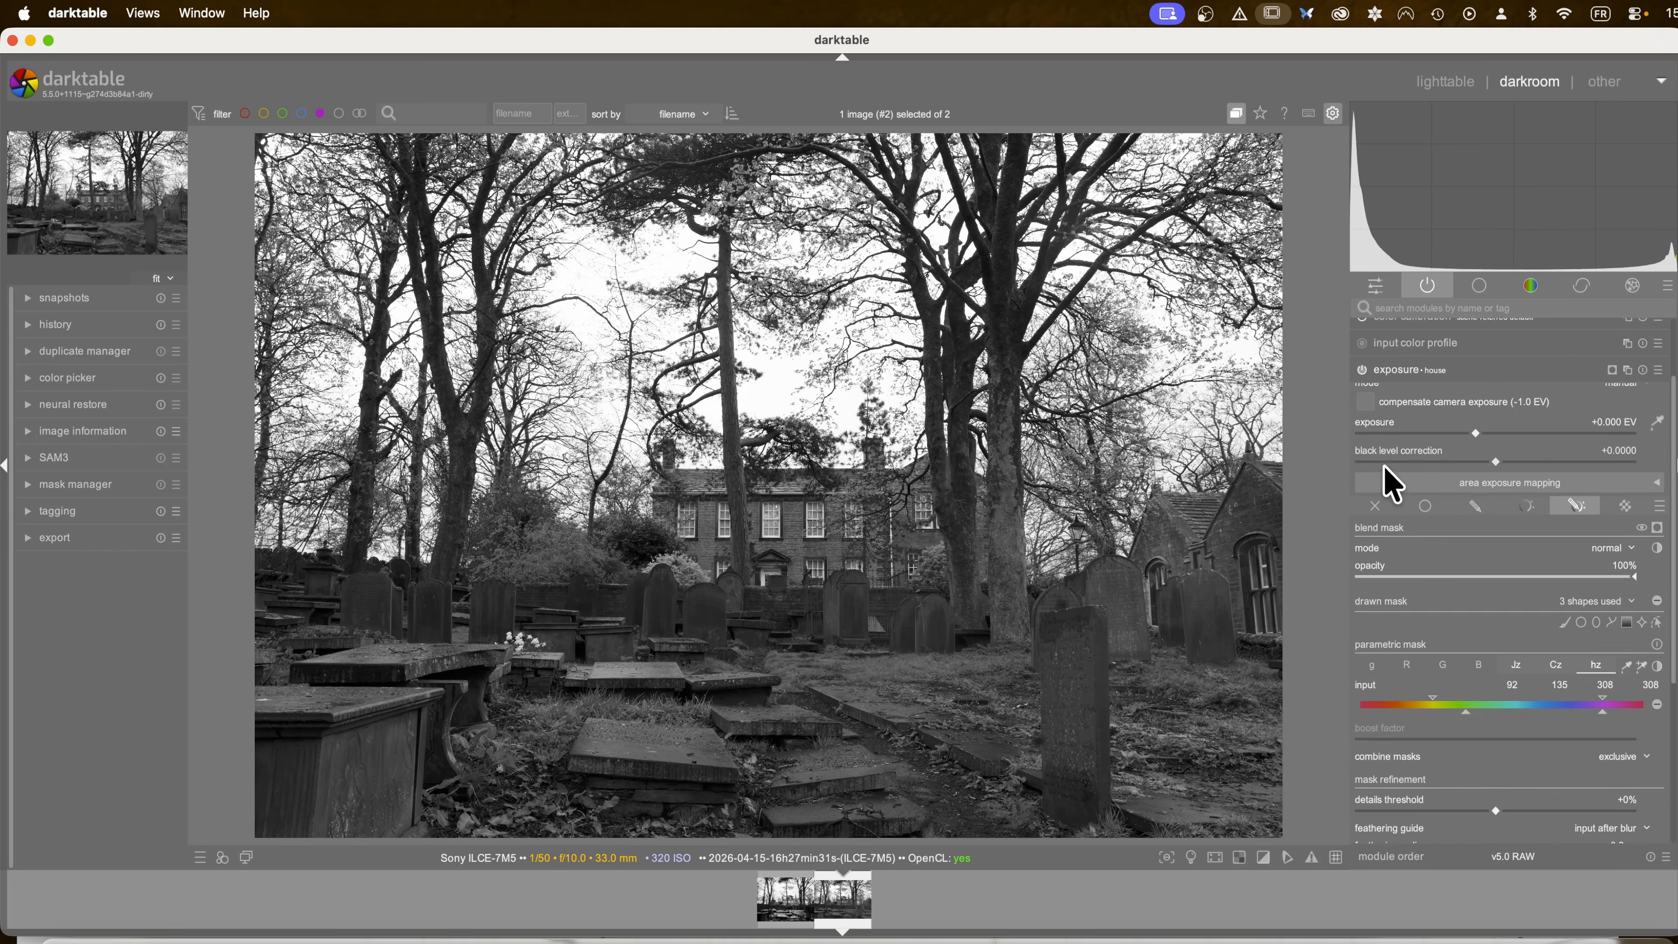
left_click_drag(1477, 409, 1501, 409)
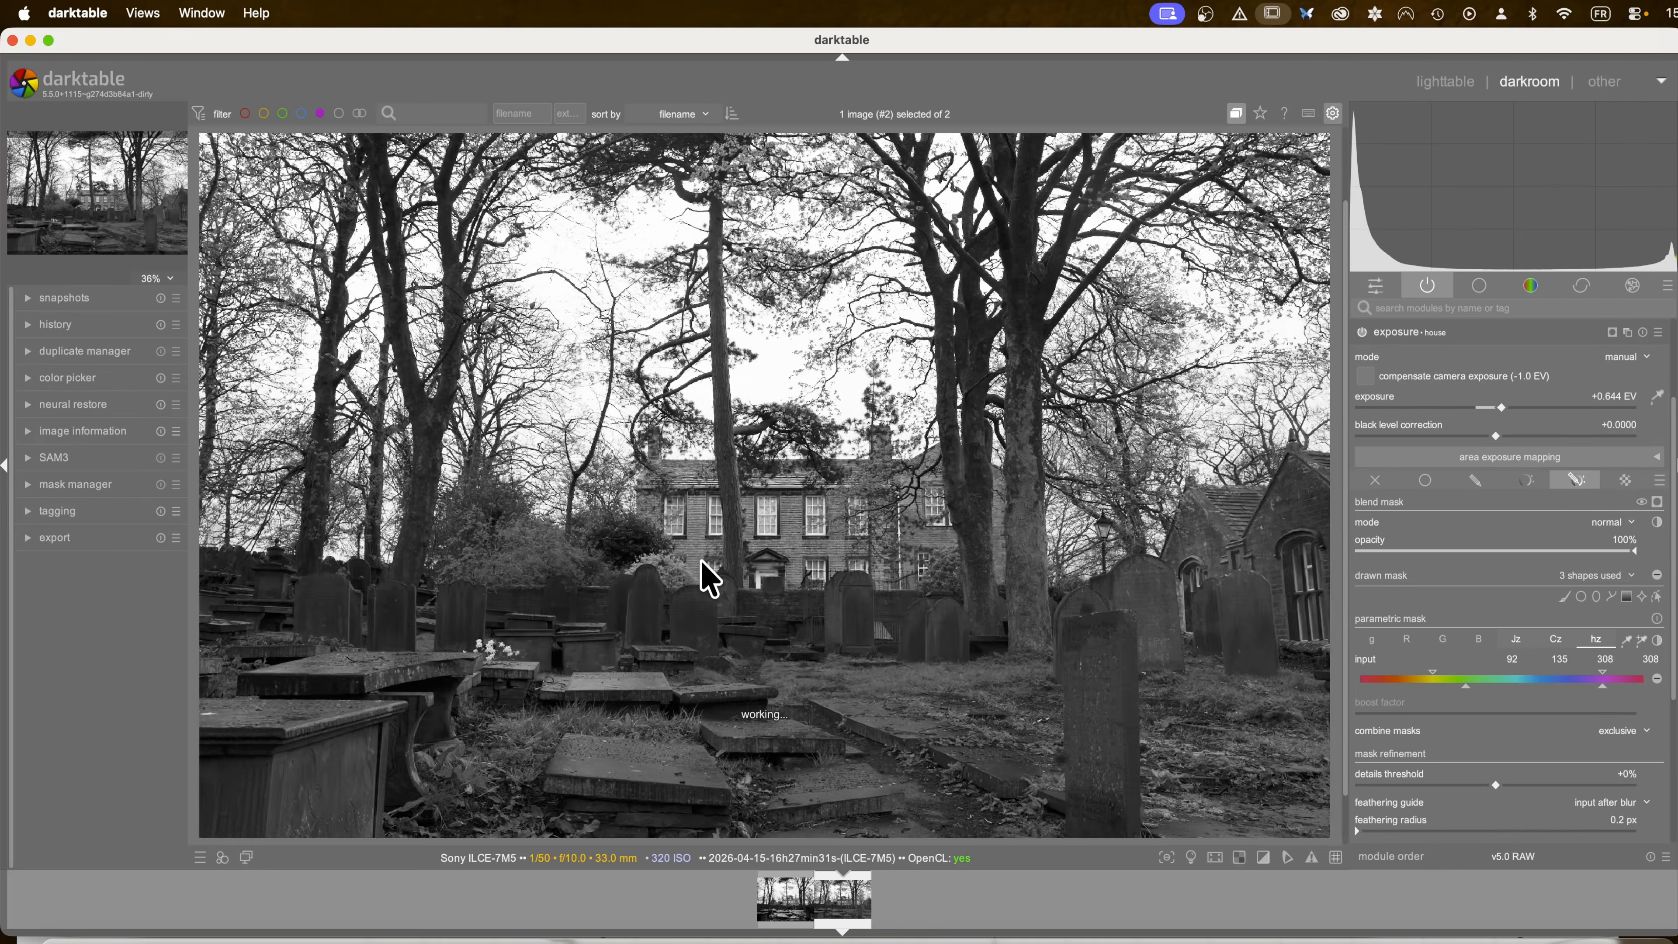
middle_click(710, 578)
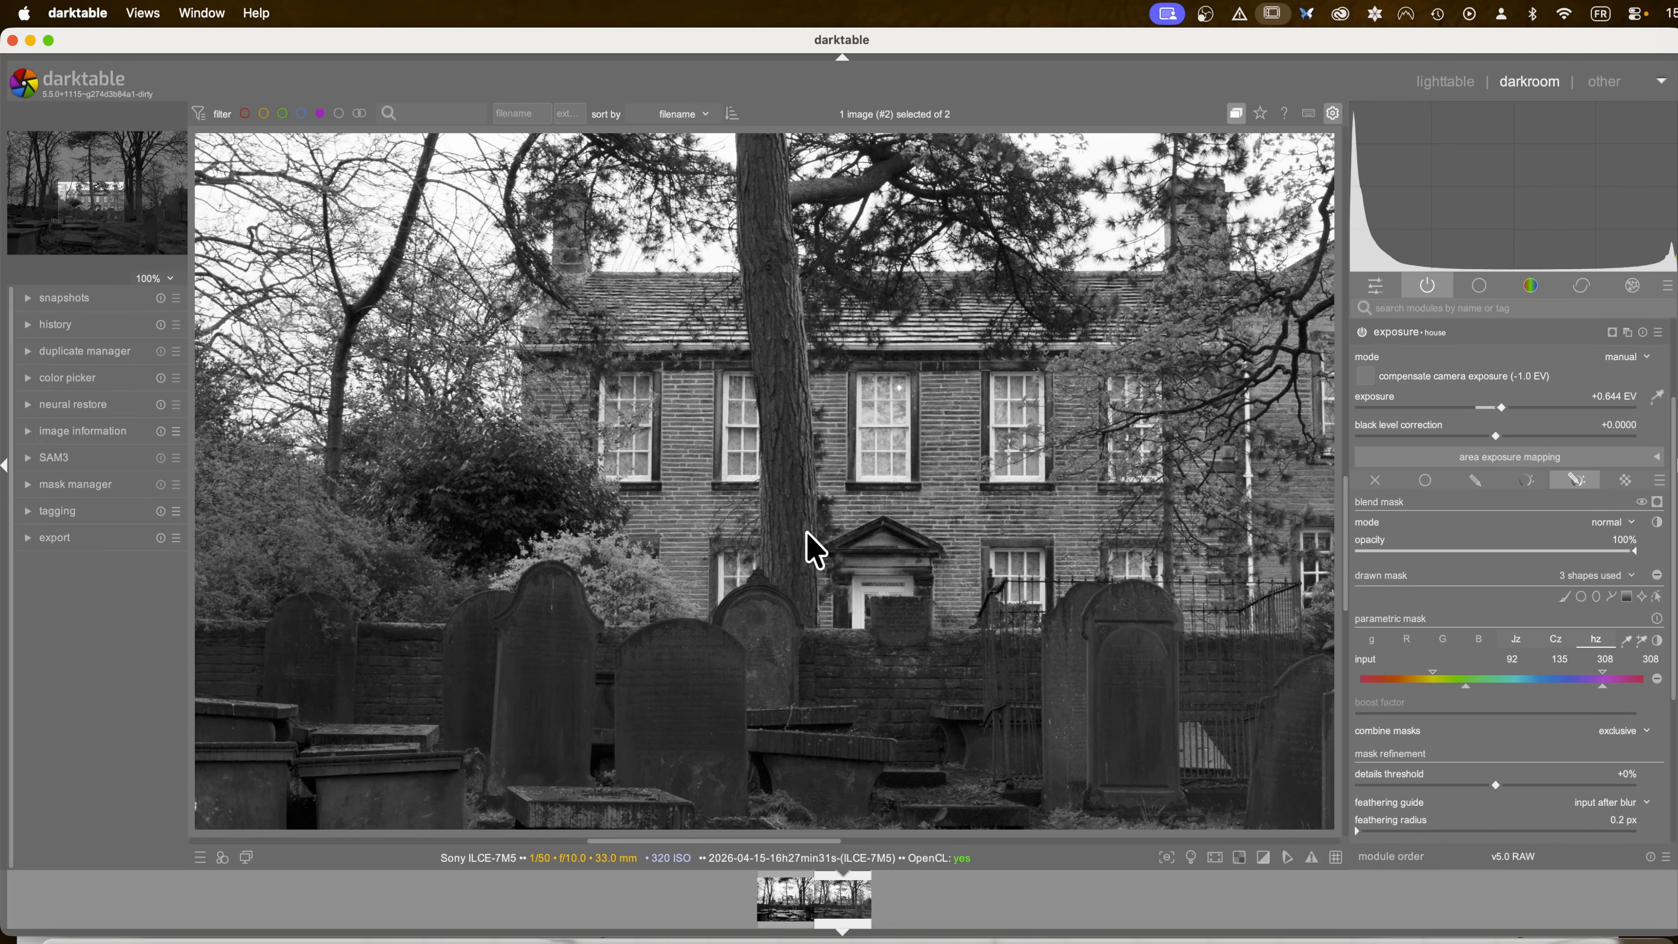
left_click_drag(809, 506, 525, 509)
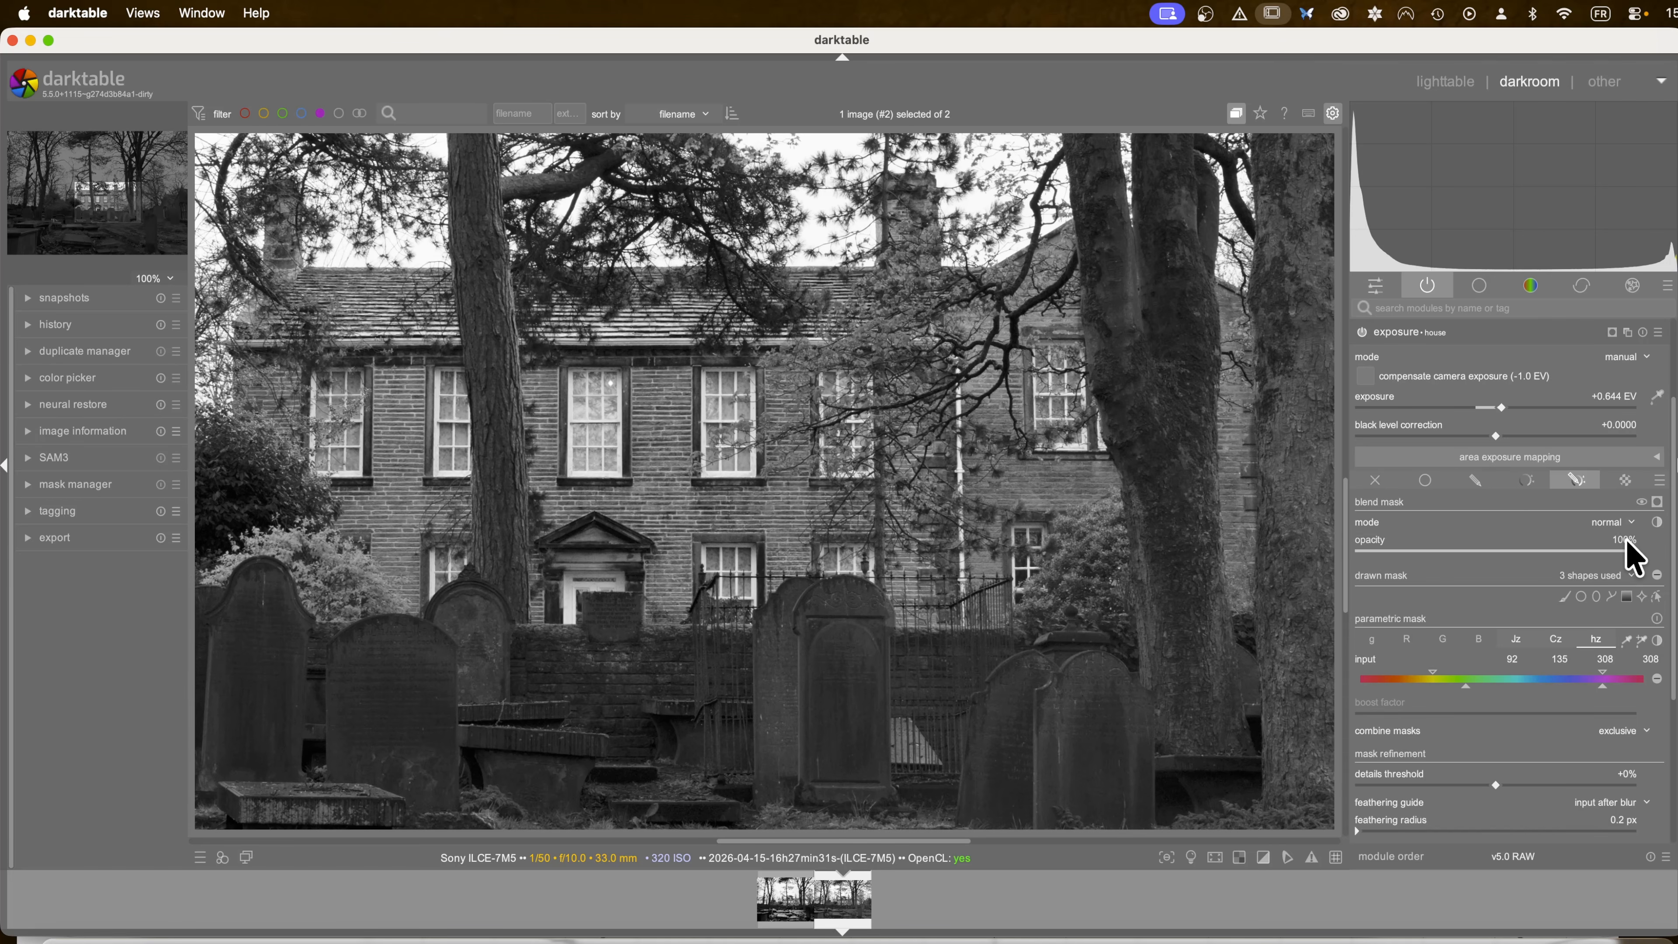
left_click(1657, 597)
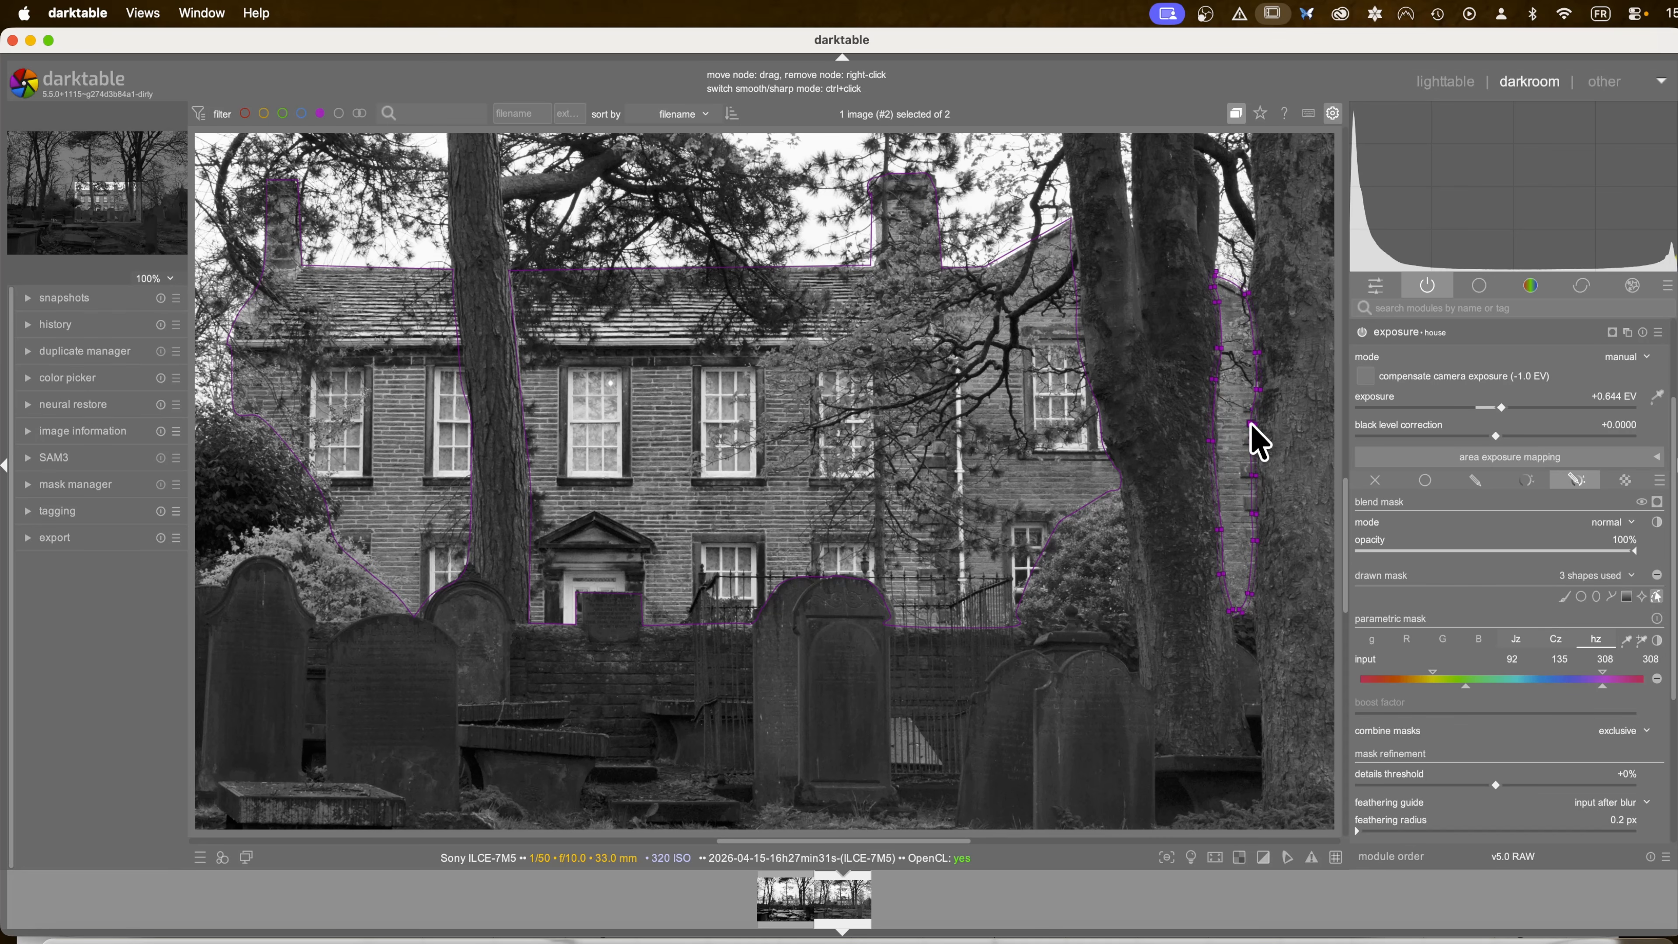
left_click(1657, 597)
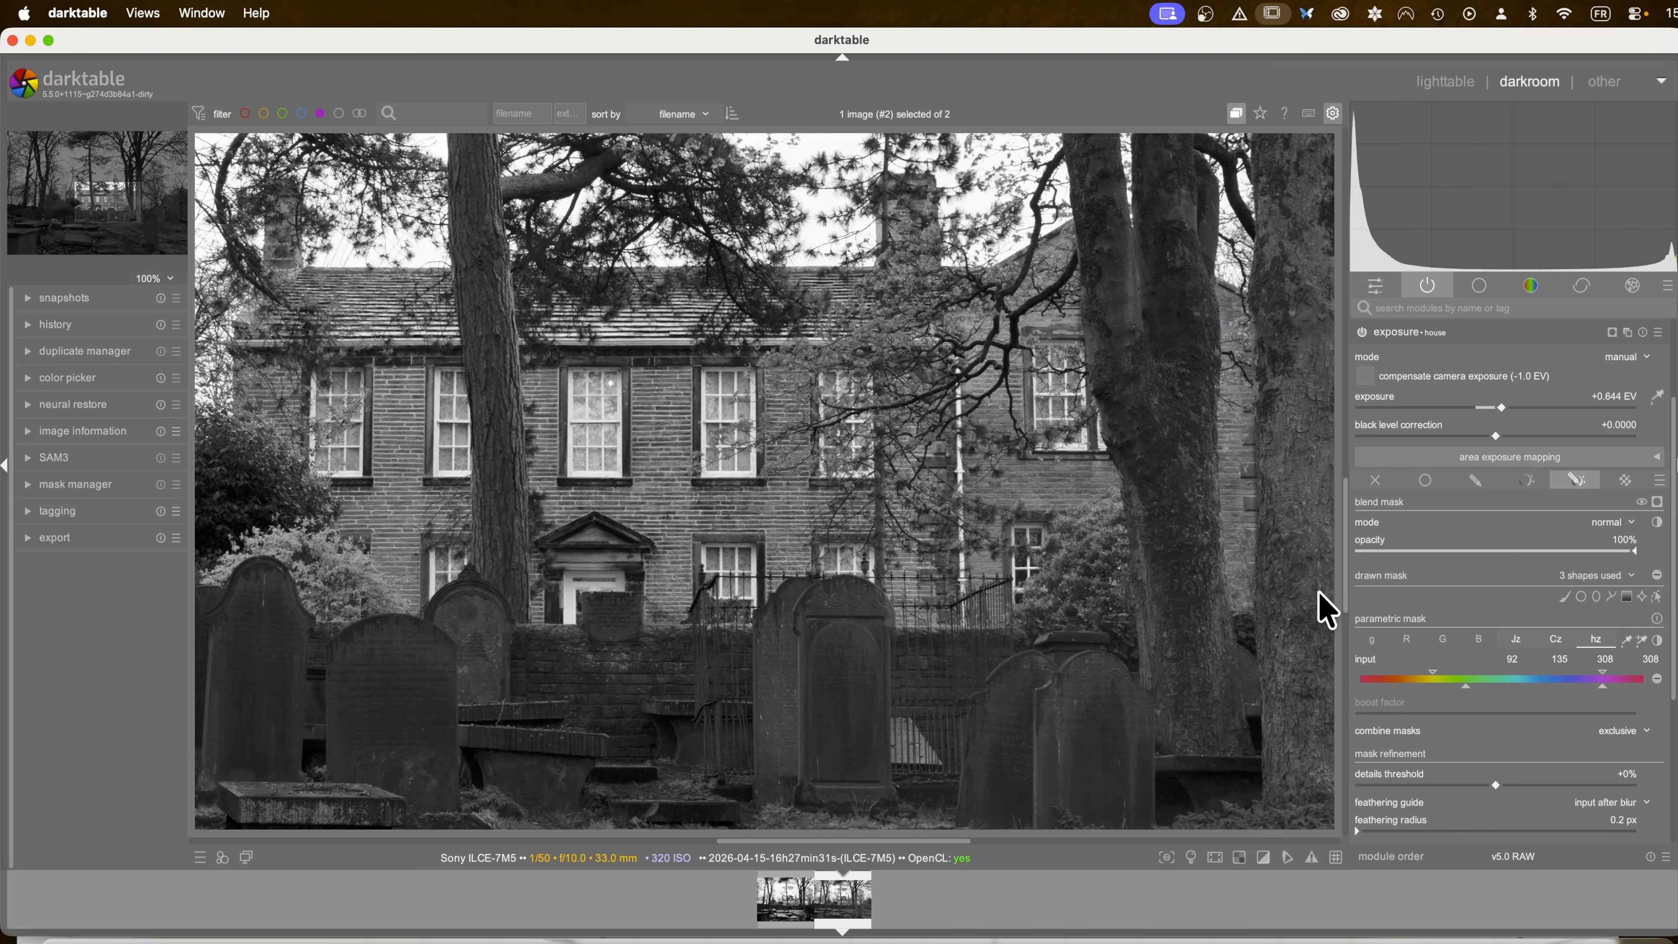
double_click(1501, 407)
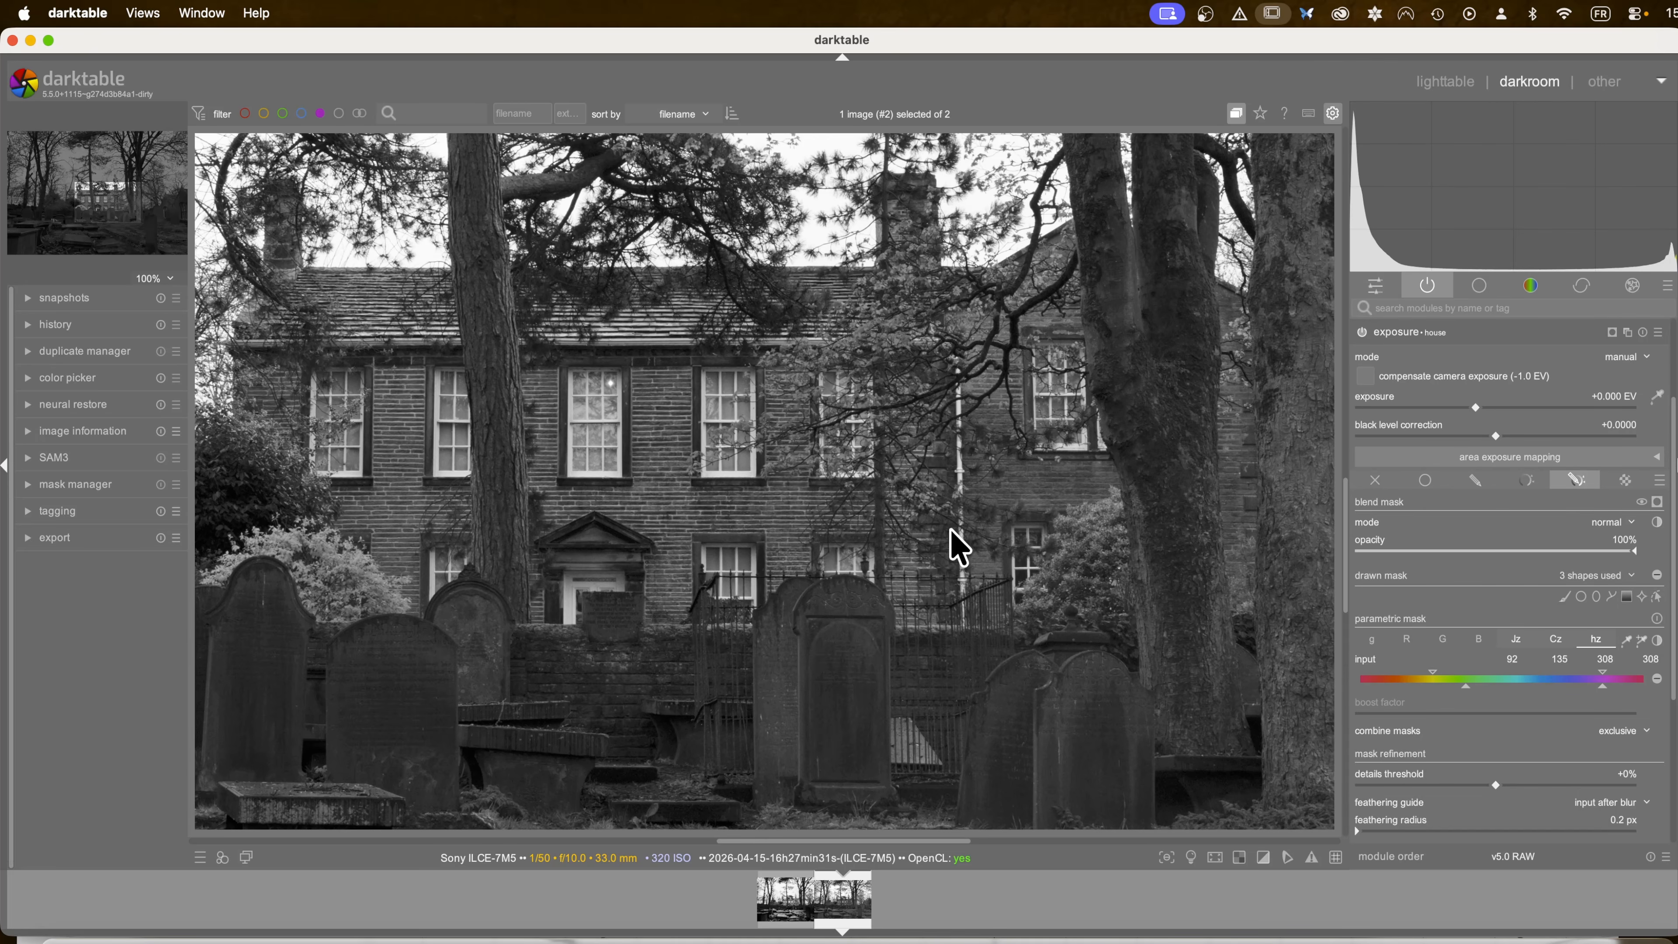
Step: Test the house mask on the whole image with an extreme exposure of +4.000 EV, and reset the exposure
middle_click(639, 512)
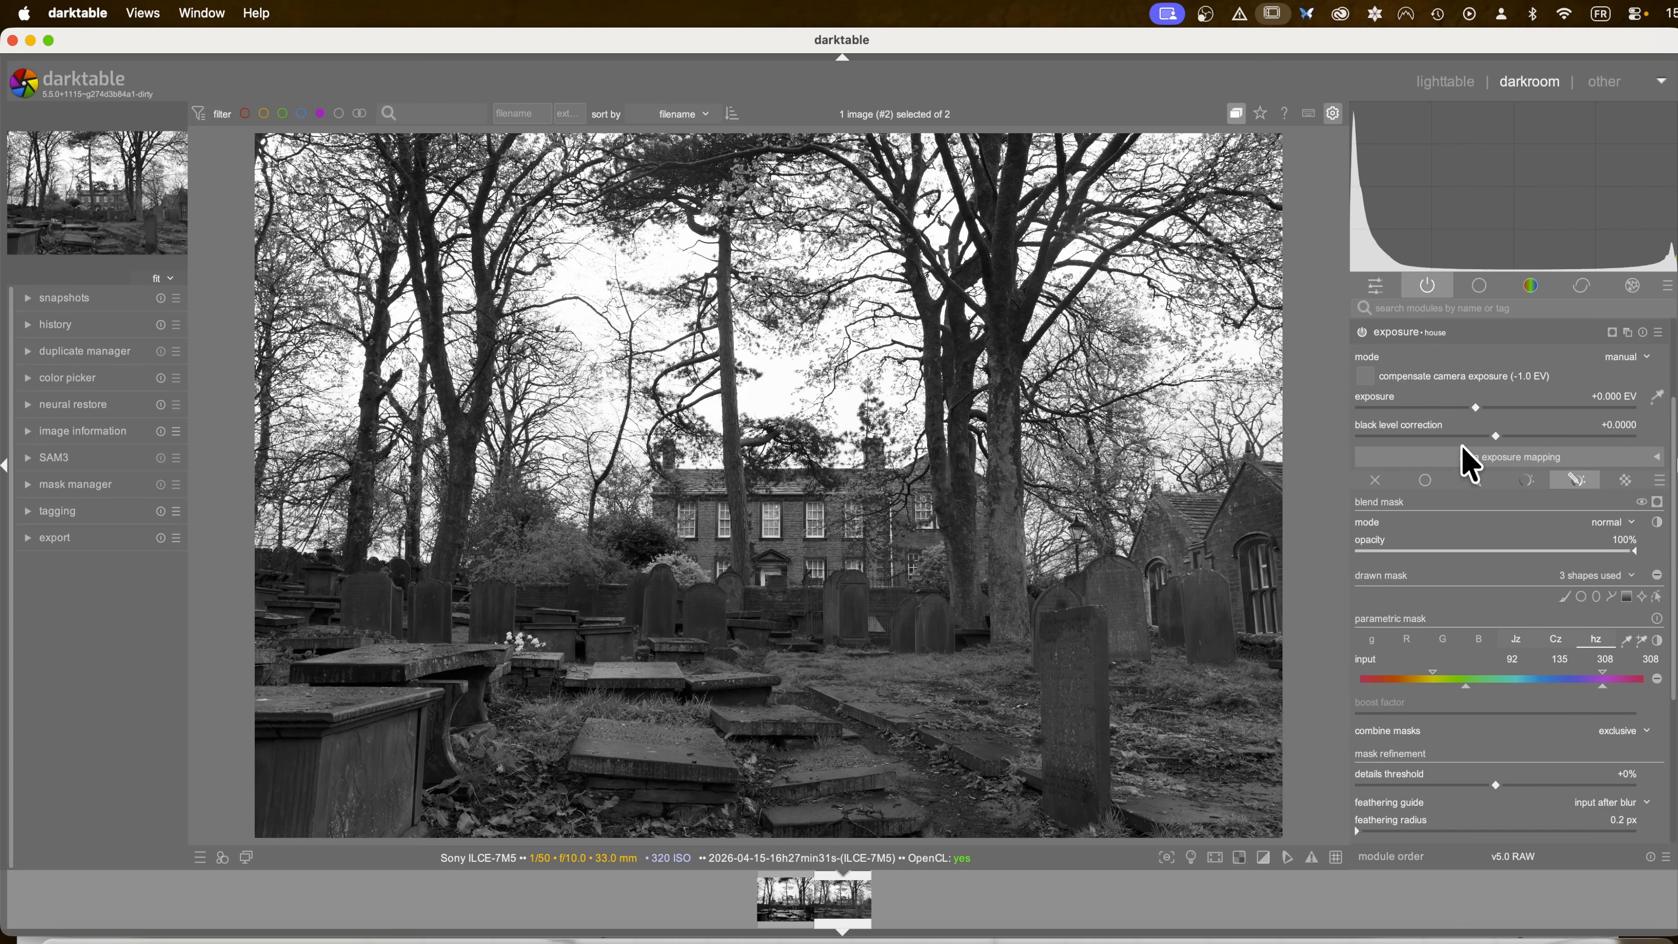
left_click_drag(1476, 411, 1643, 412)
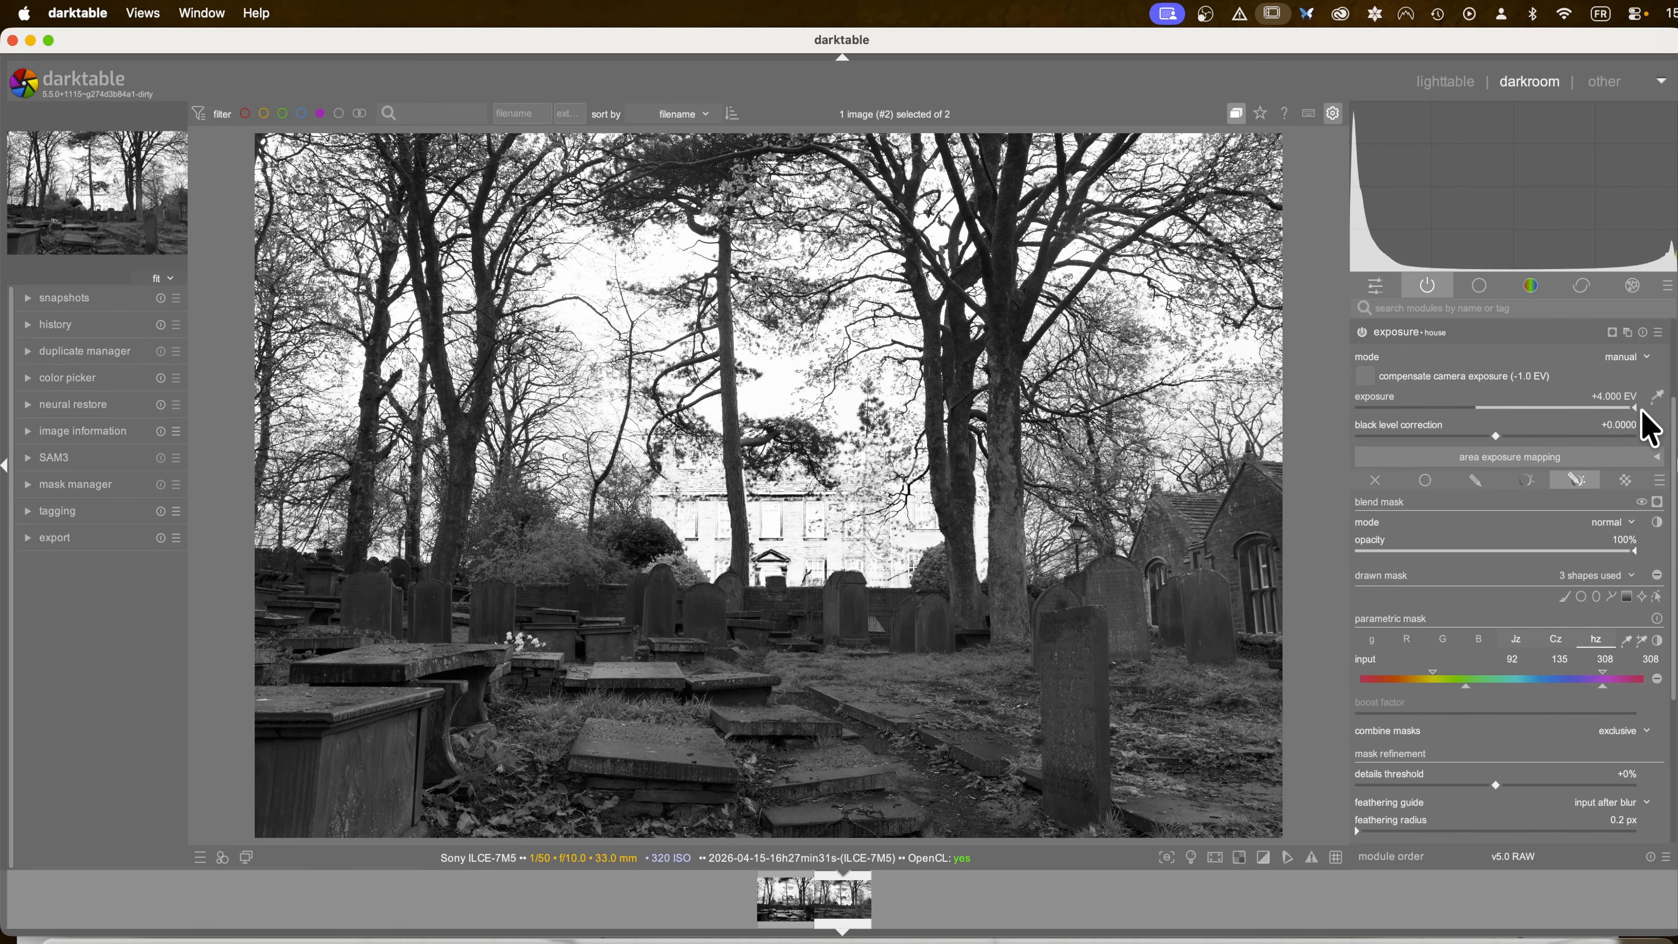
double_click(1593, 410)
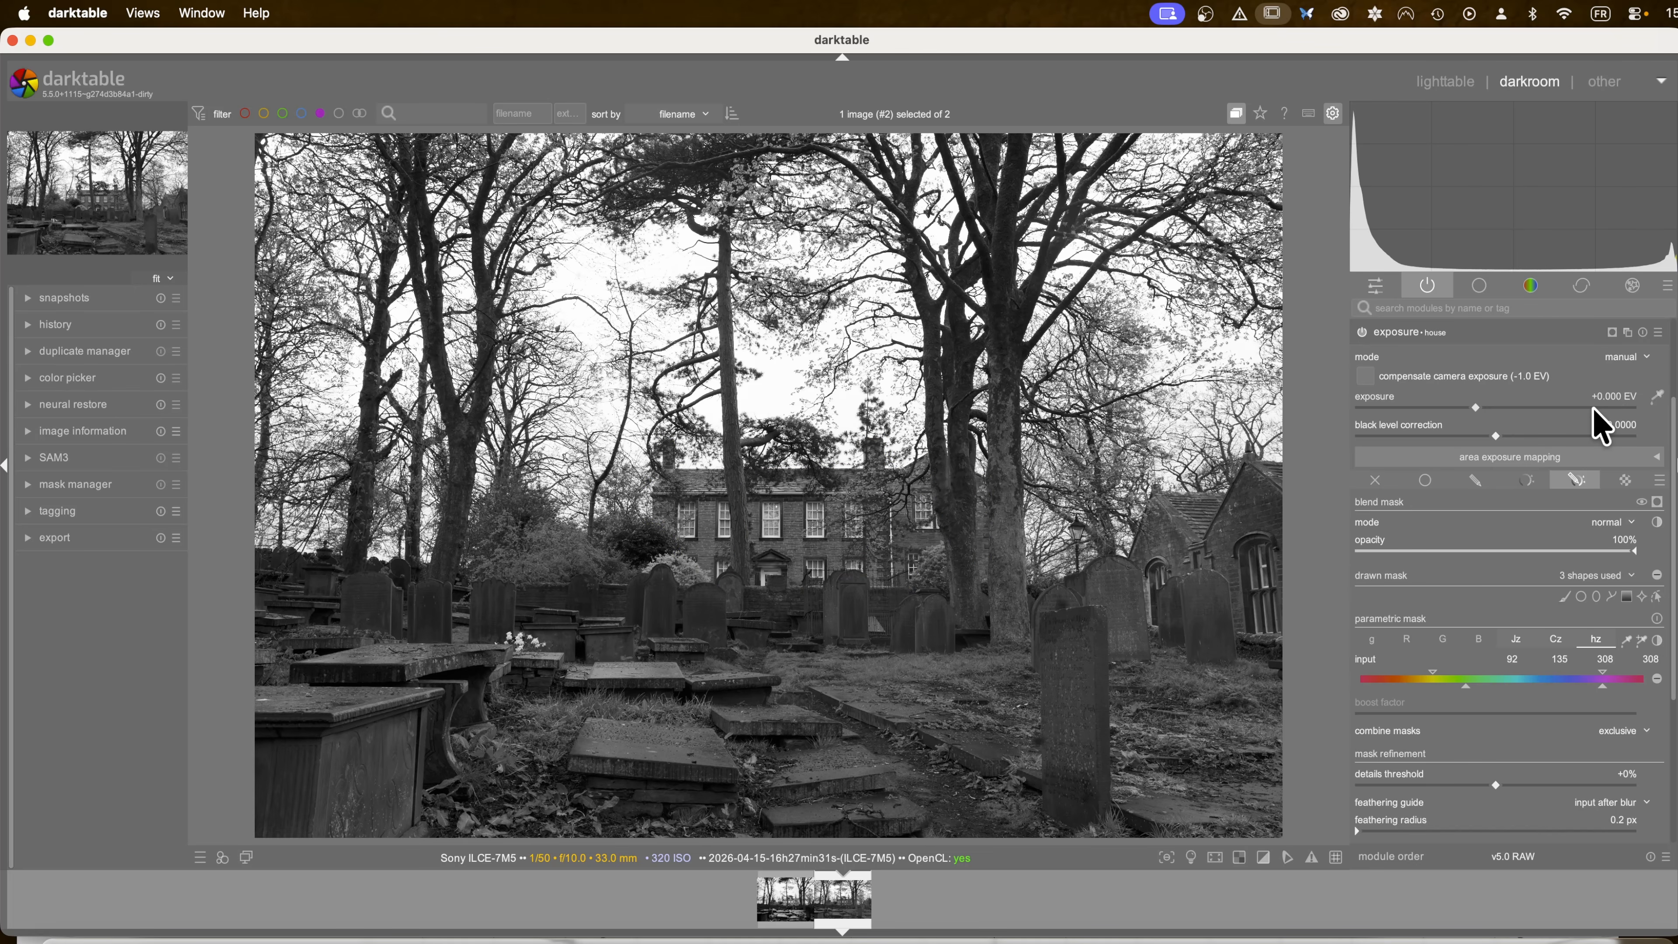
left_click(1392, 334)
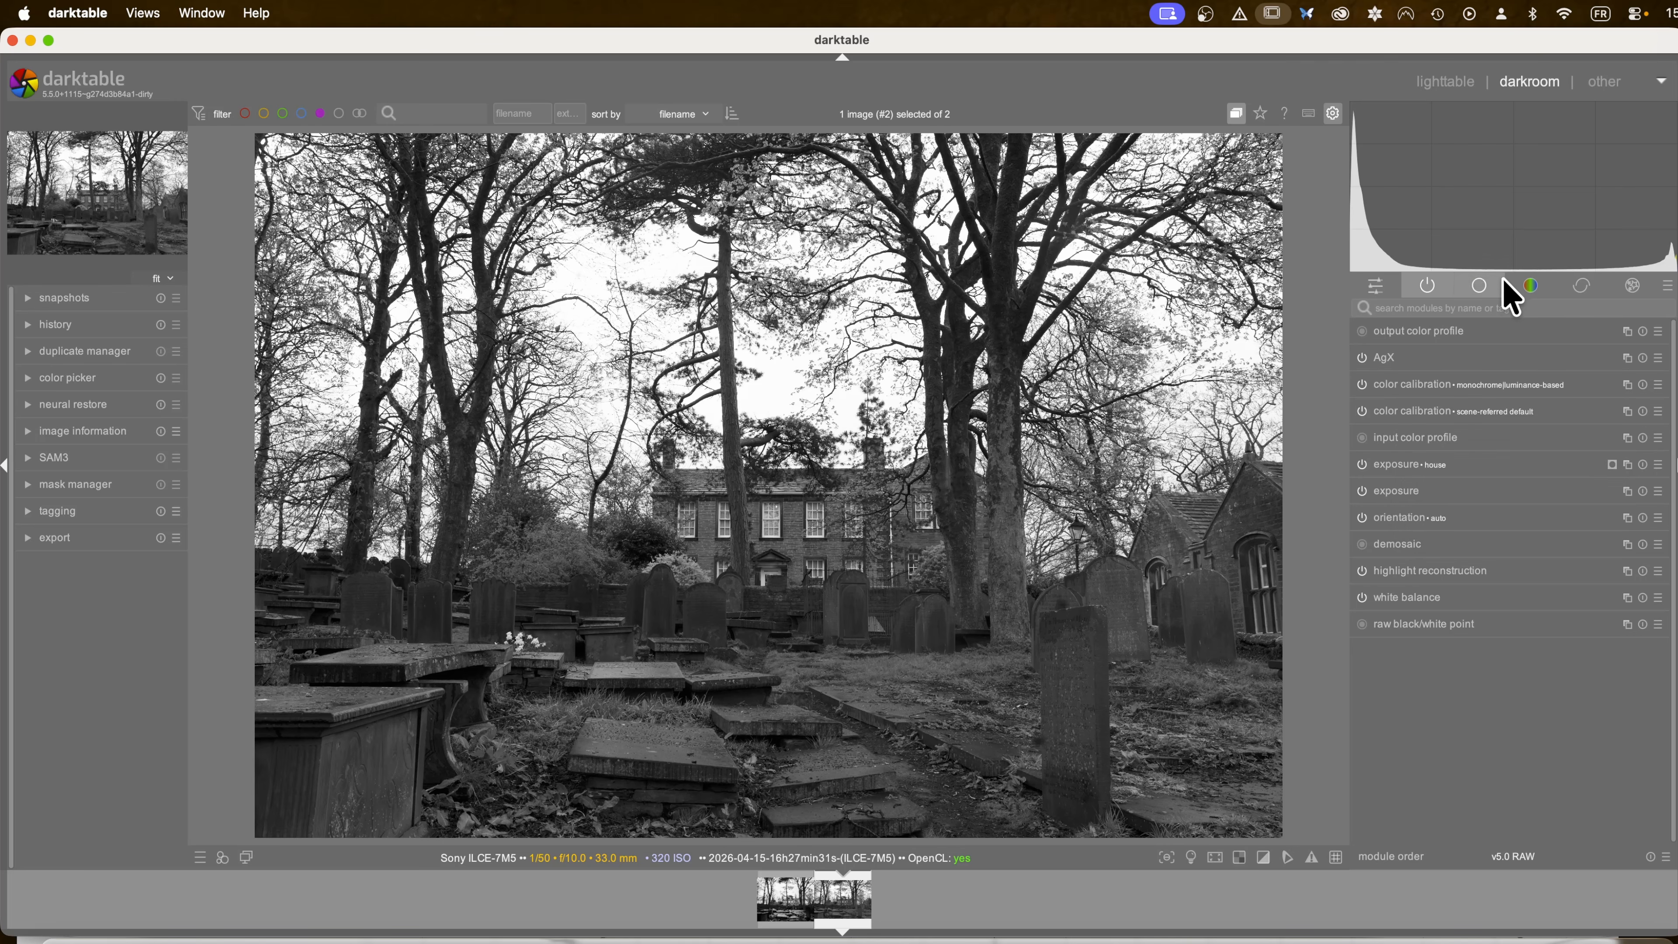
Step: Enable the color equalizer and move it directly before the monochrome color calibration in the processing order
left_click(1530, 286)
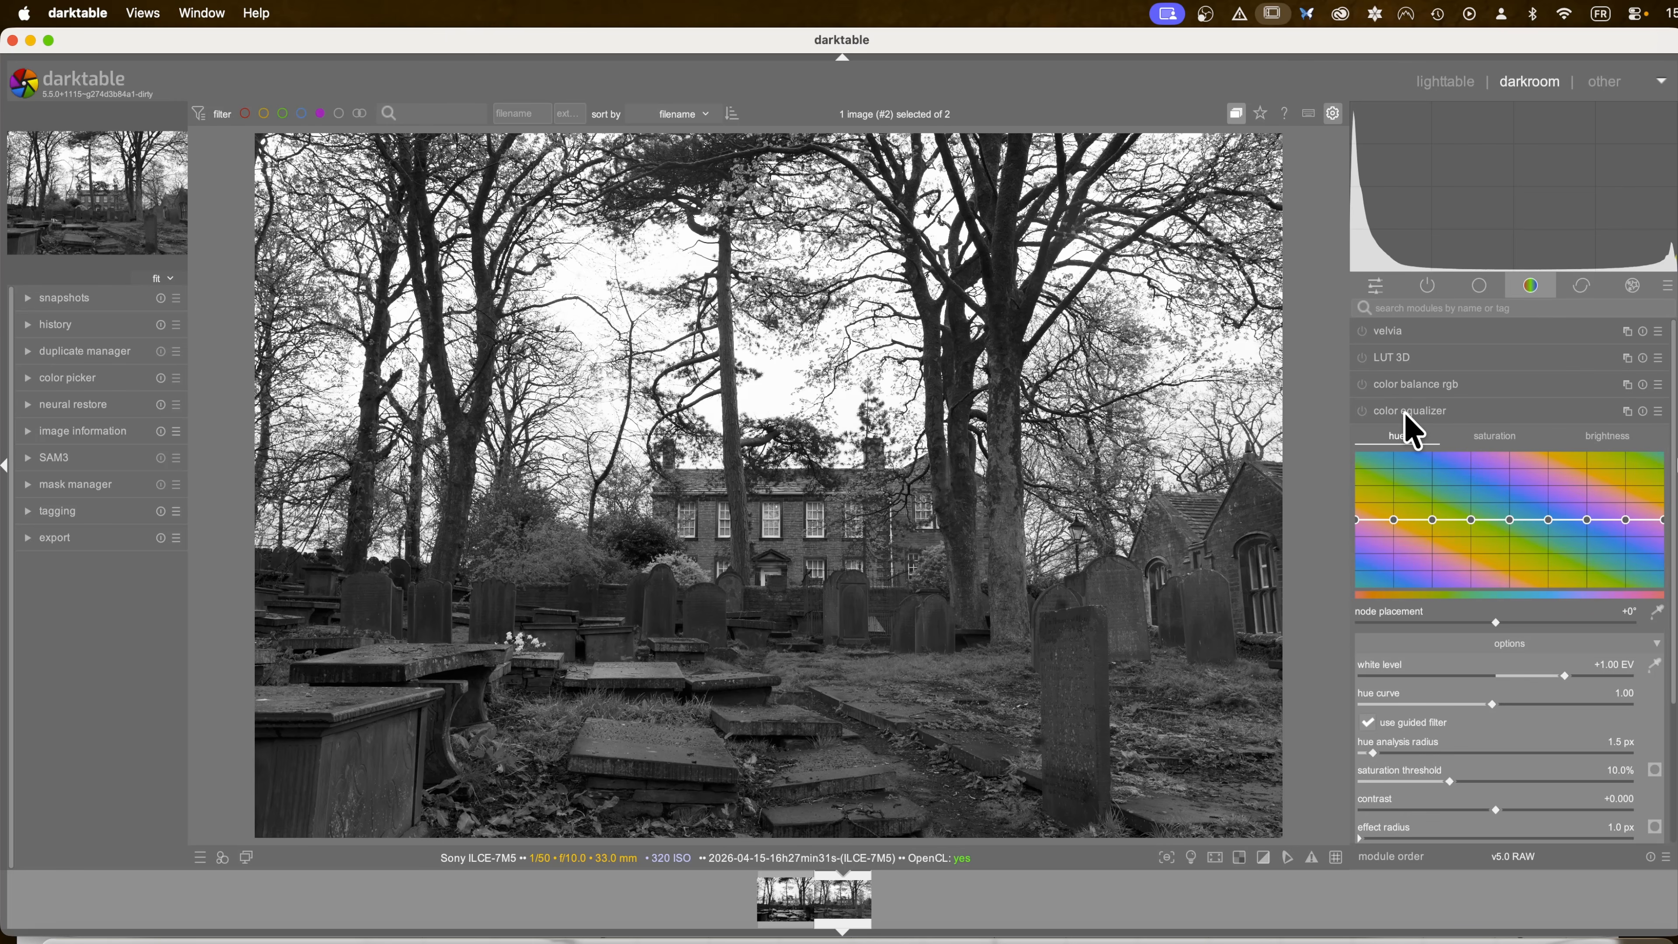
left_click(1434, 287)
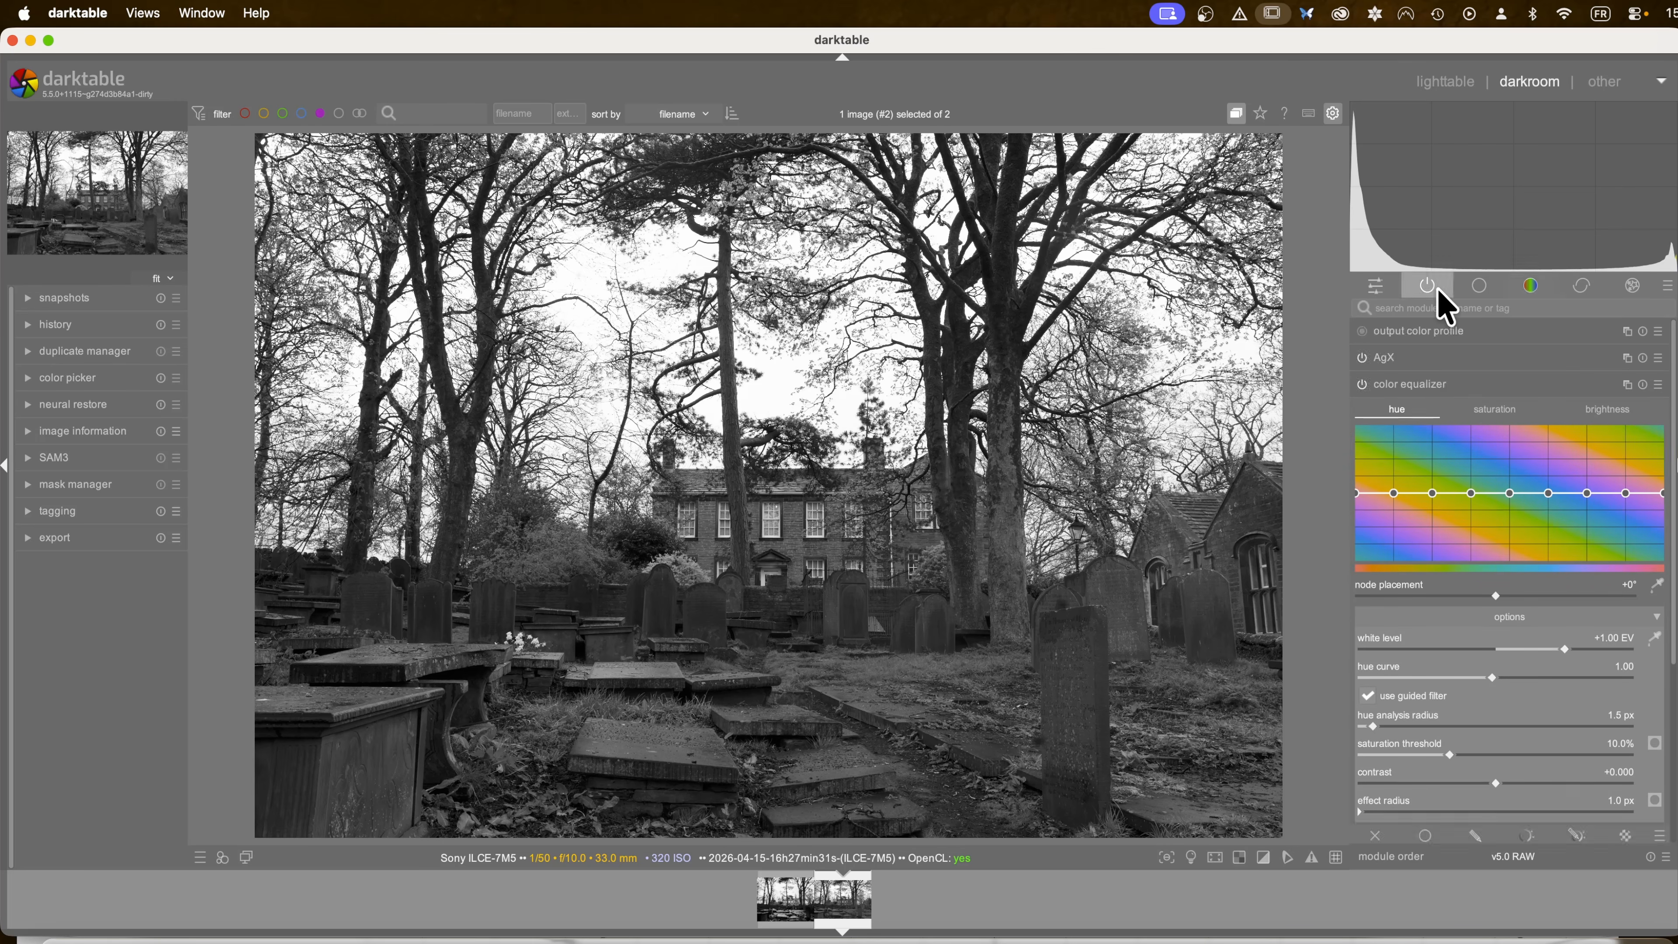
left_click(1403, 385)
left_click_drag(1393, 381, 1399, 429)
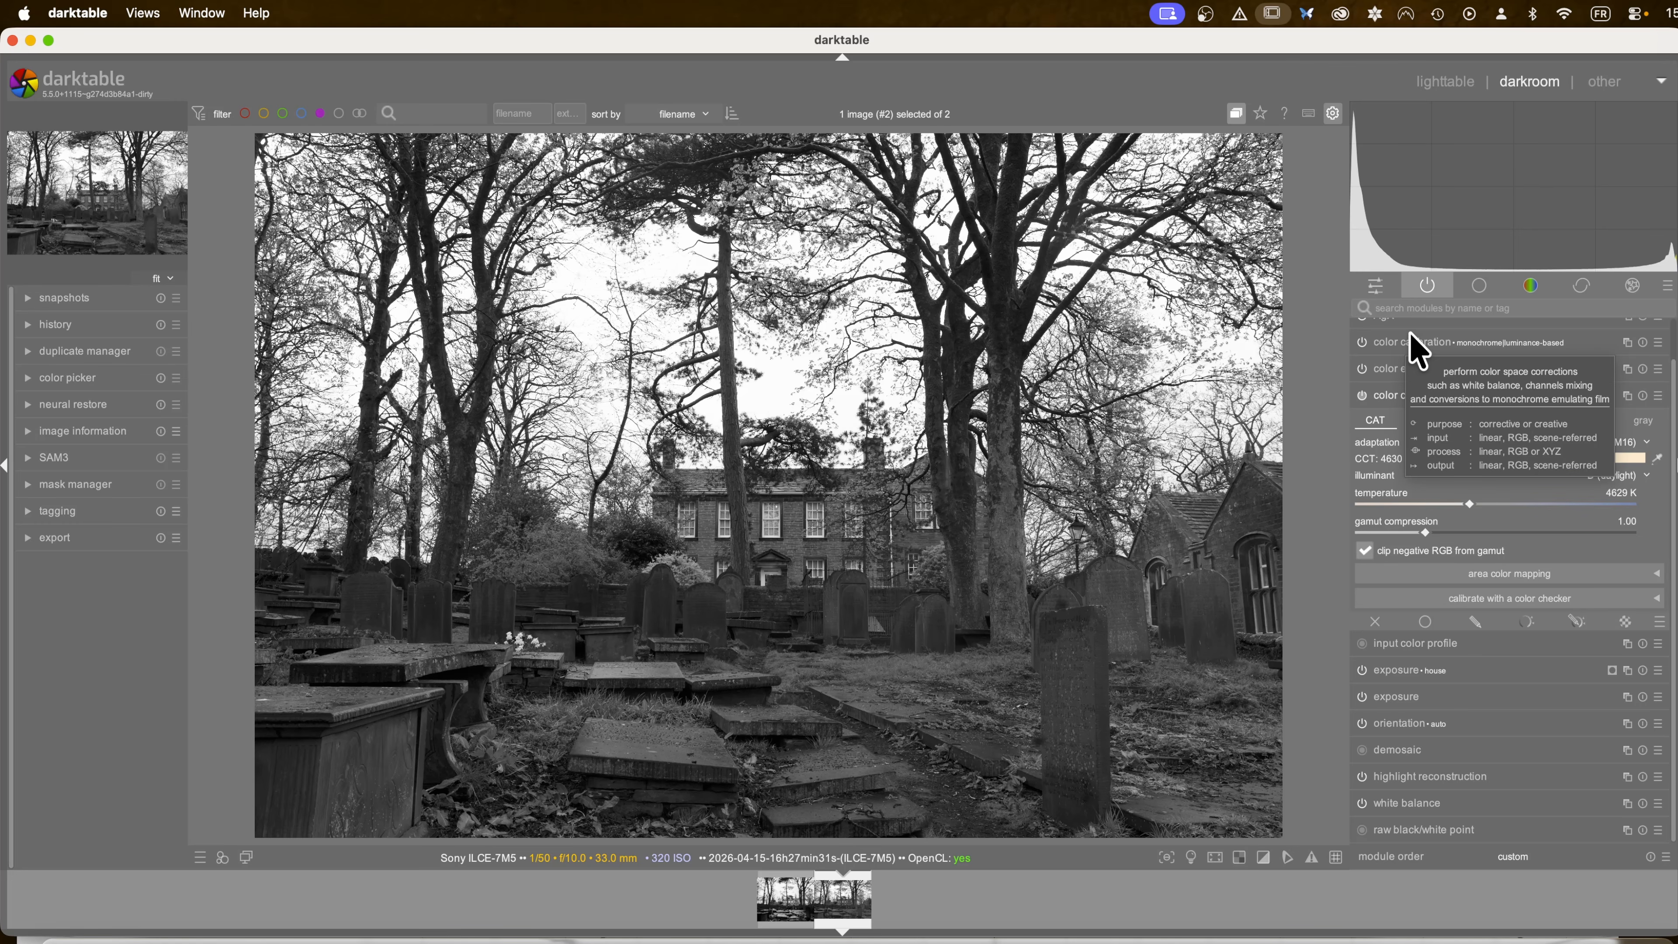
left_click(1400, 371)
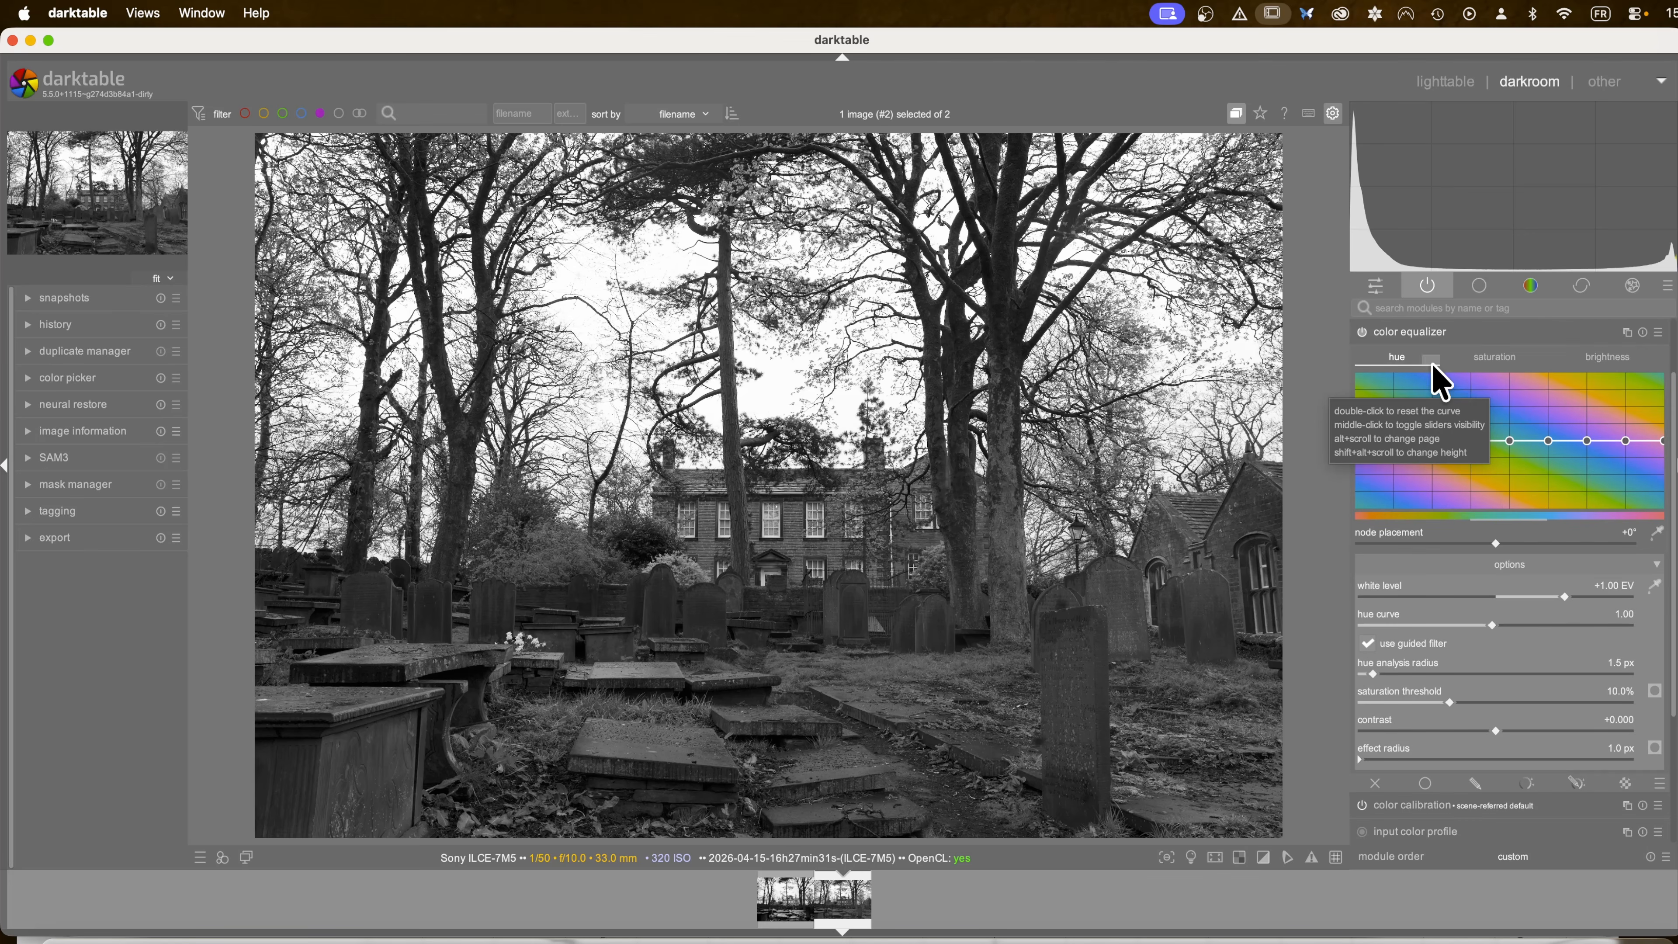
left_click(1406, 336)
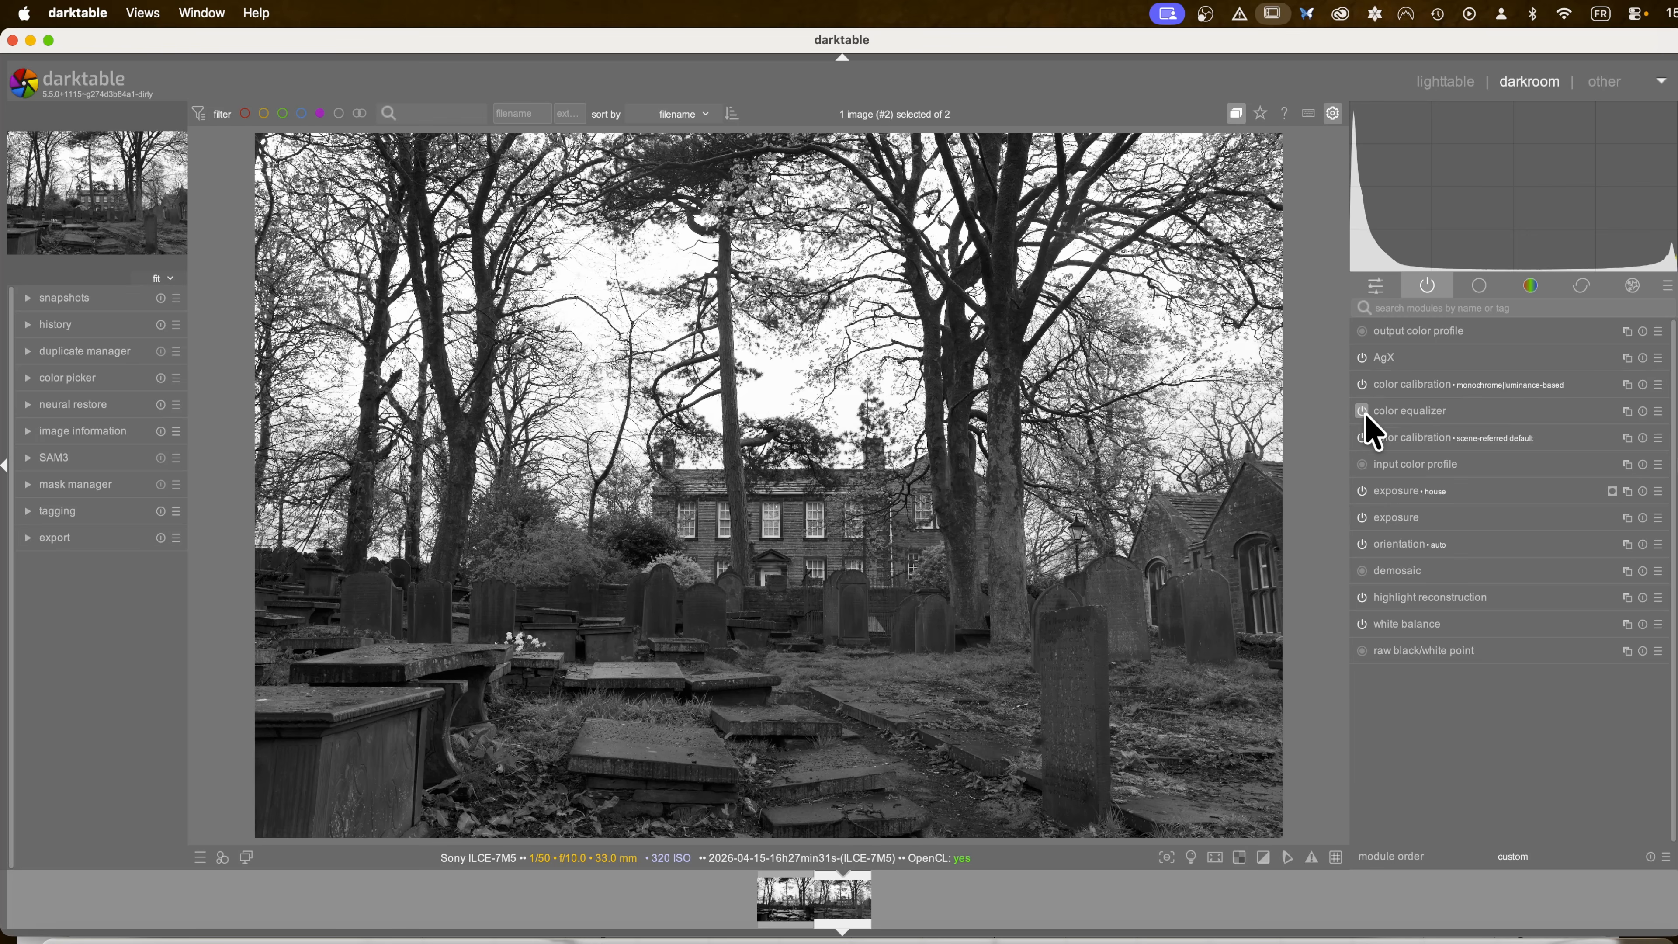
Step: Try raising the color equalizer's yellow-green hue node with monochrome color calibration temporarily off, and reset the hue curve
left_click(1362, 385)
left_click(1396, 410)
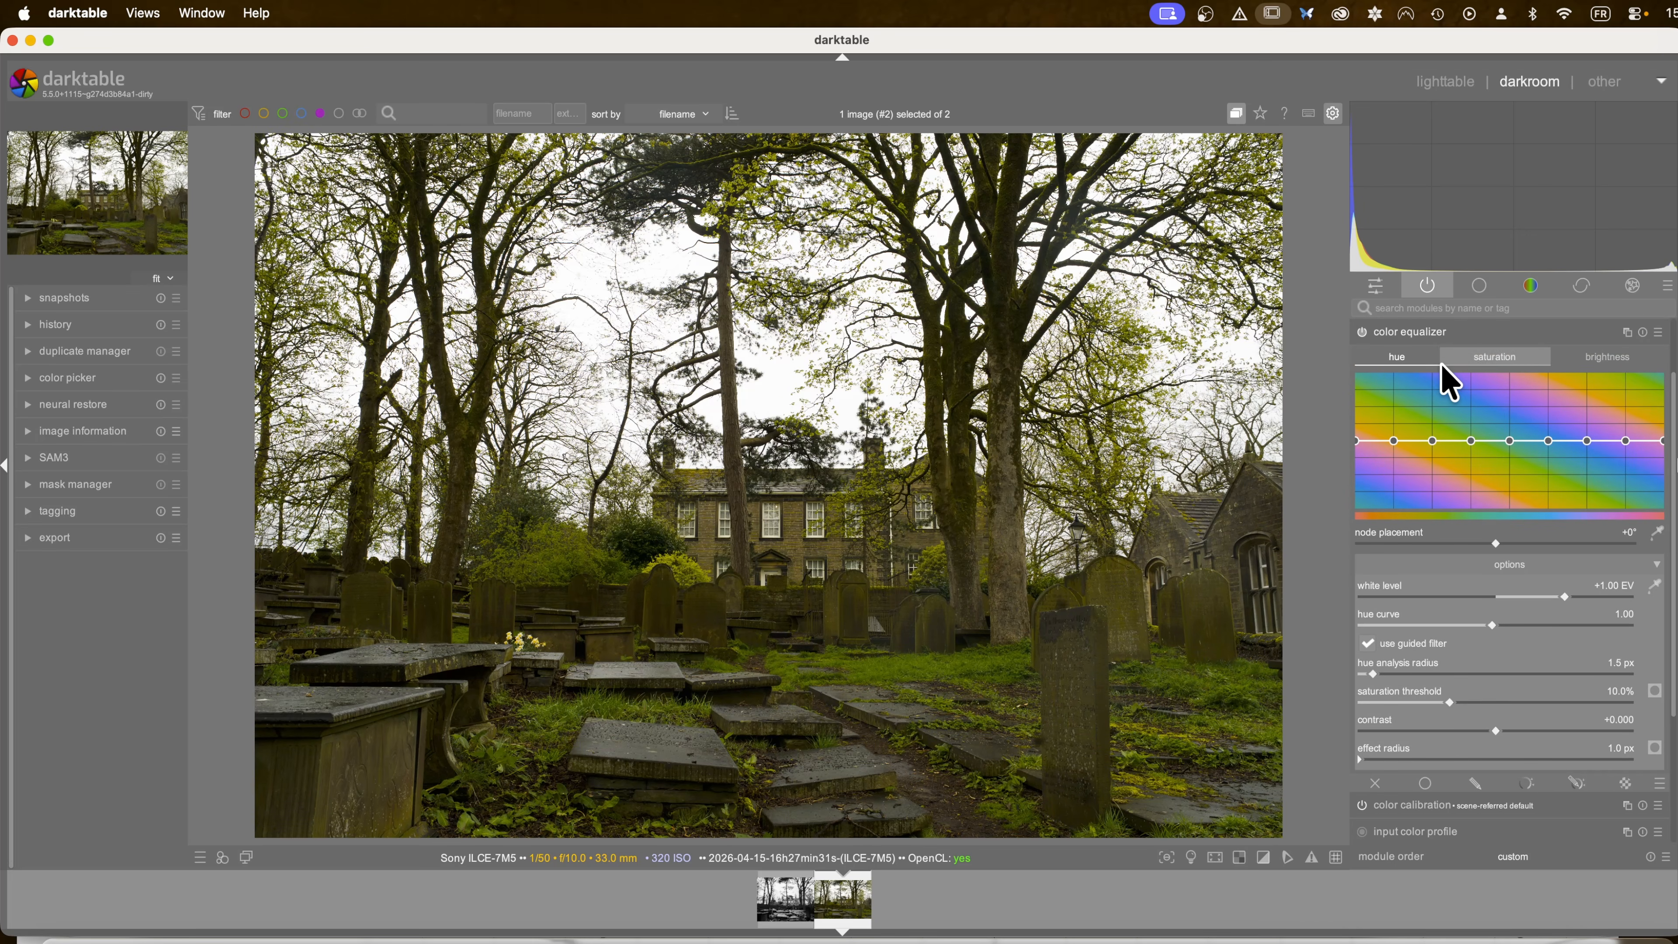
left_click_drag(1433, 440, 1435, 398)
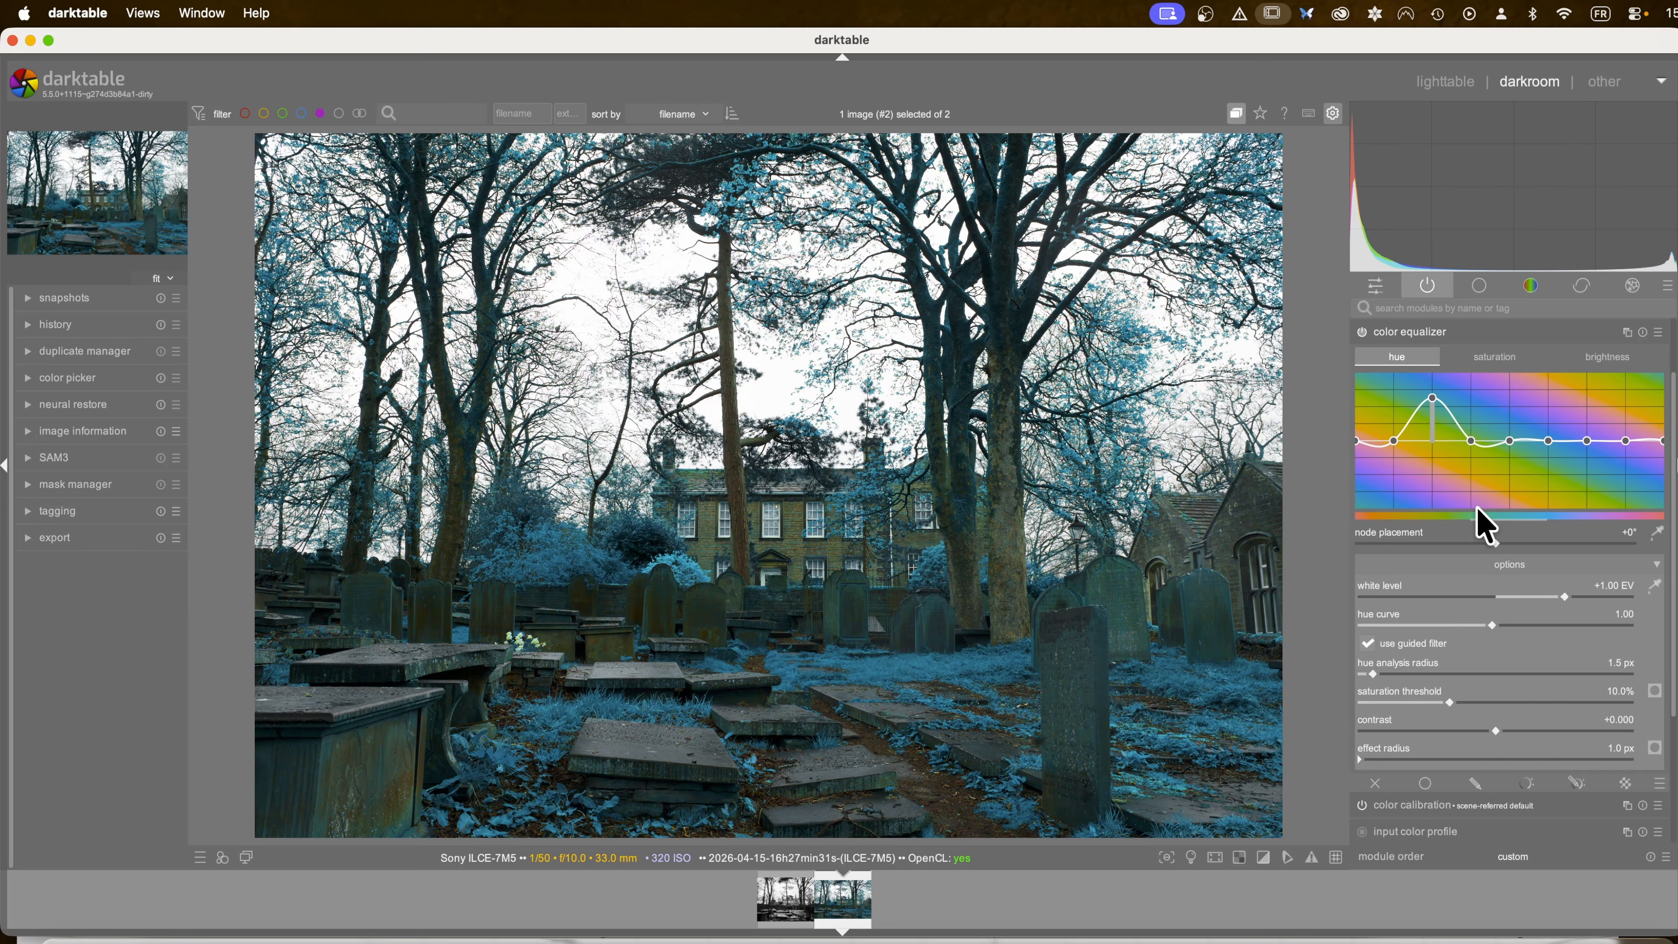
left_click(1413, 333)
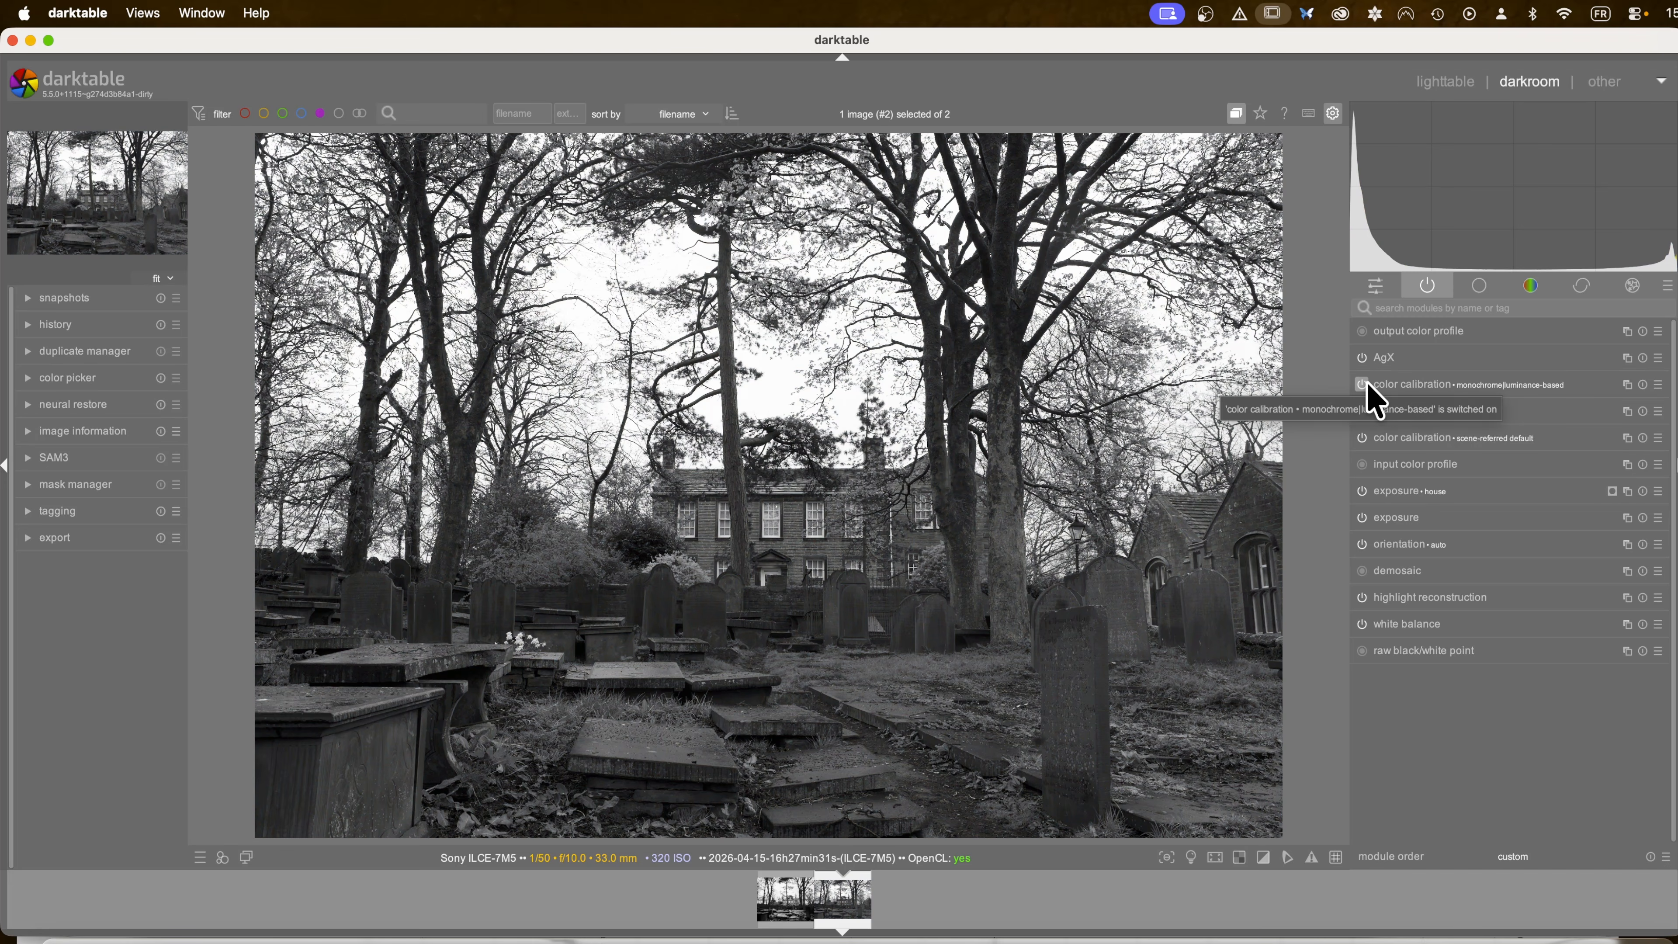
left_click(1389, 416)
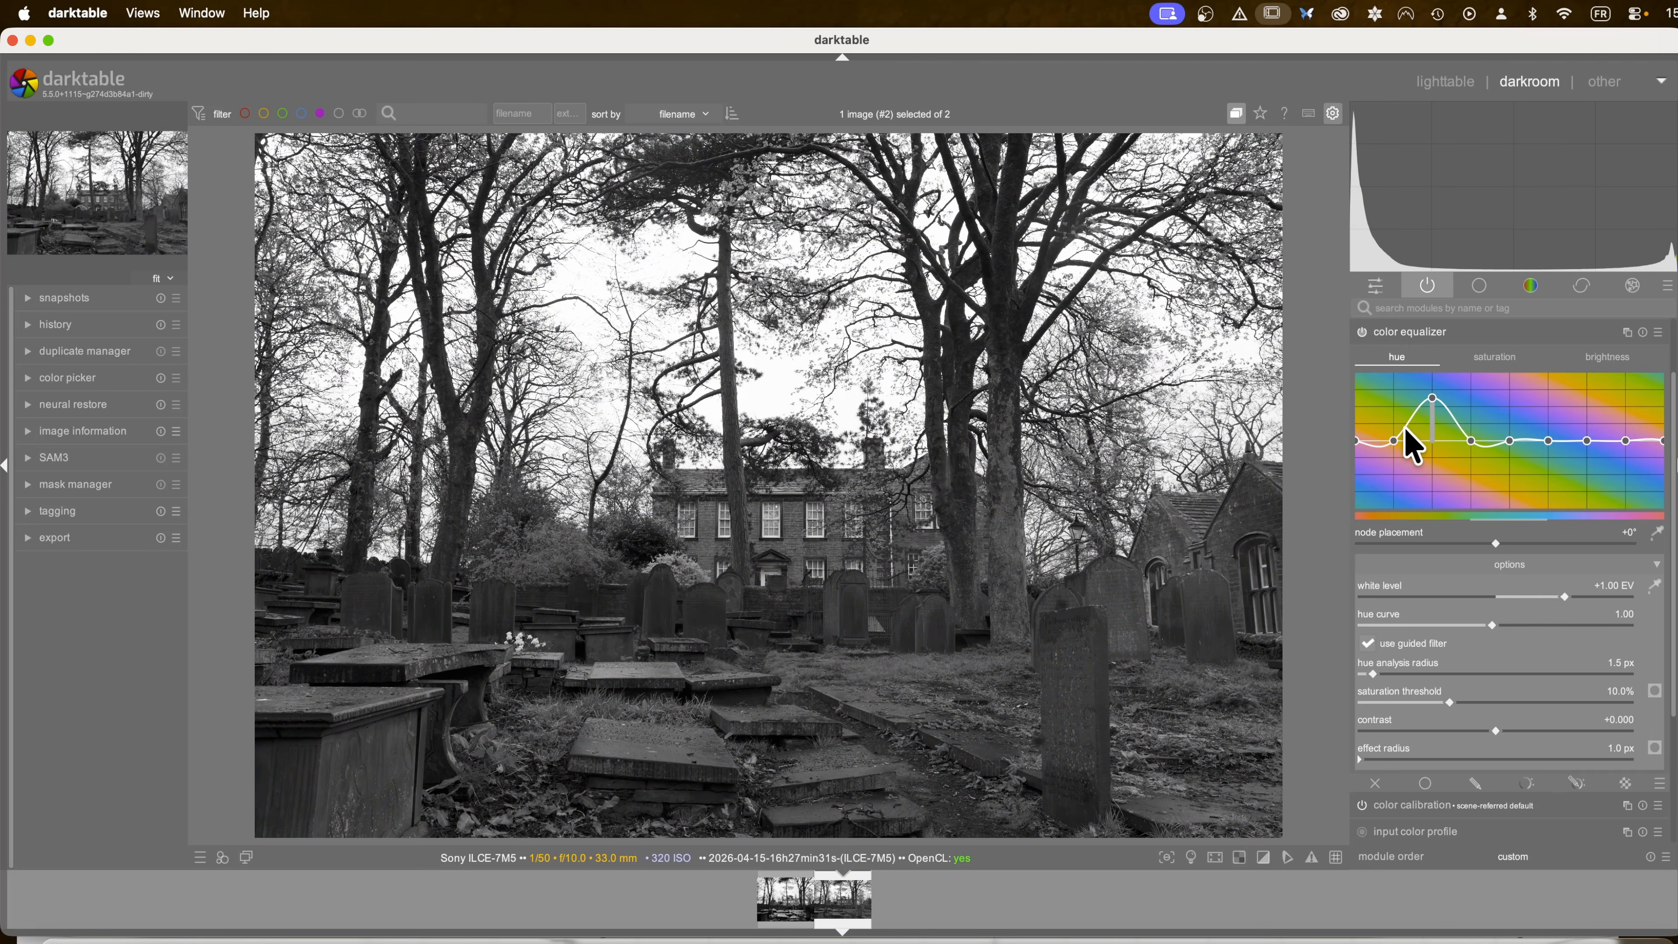
left_click_drag(1404, 438, 1446, 440)
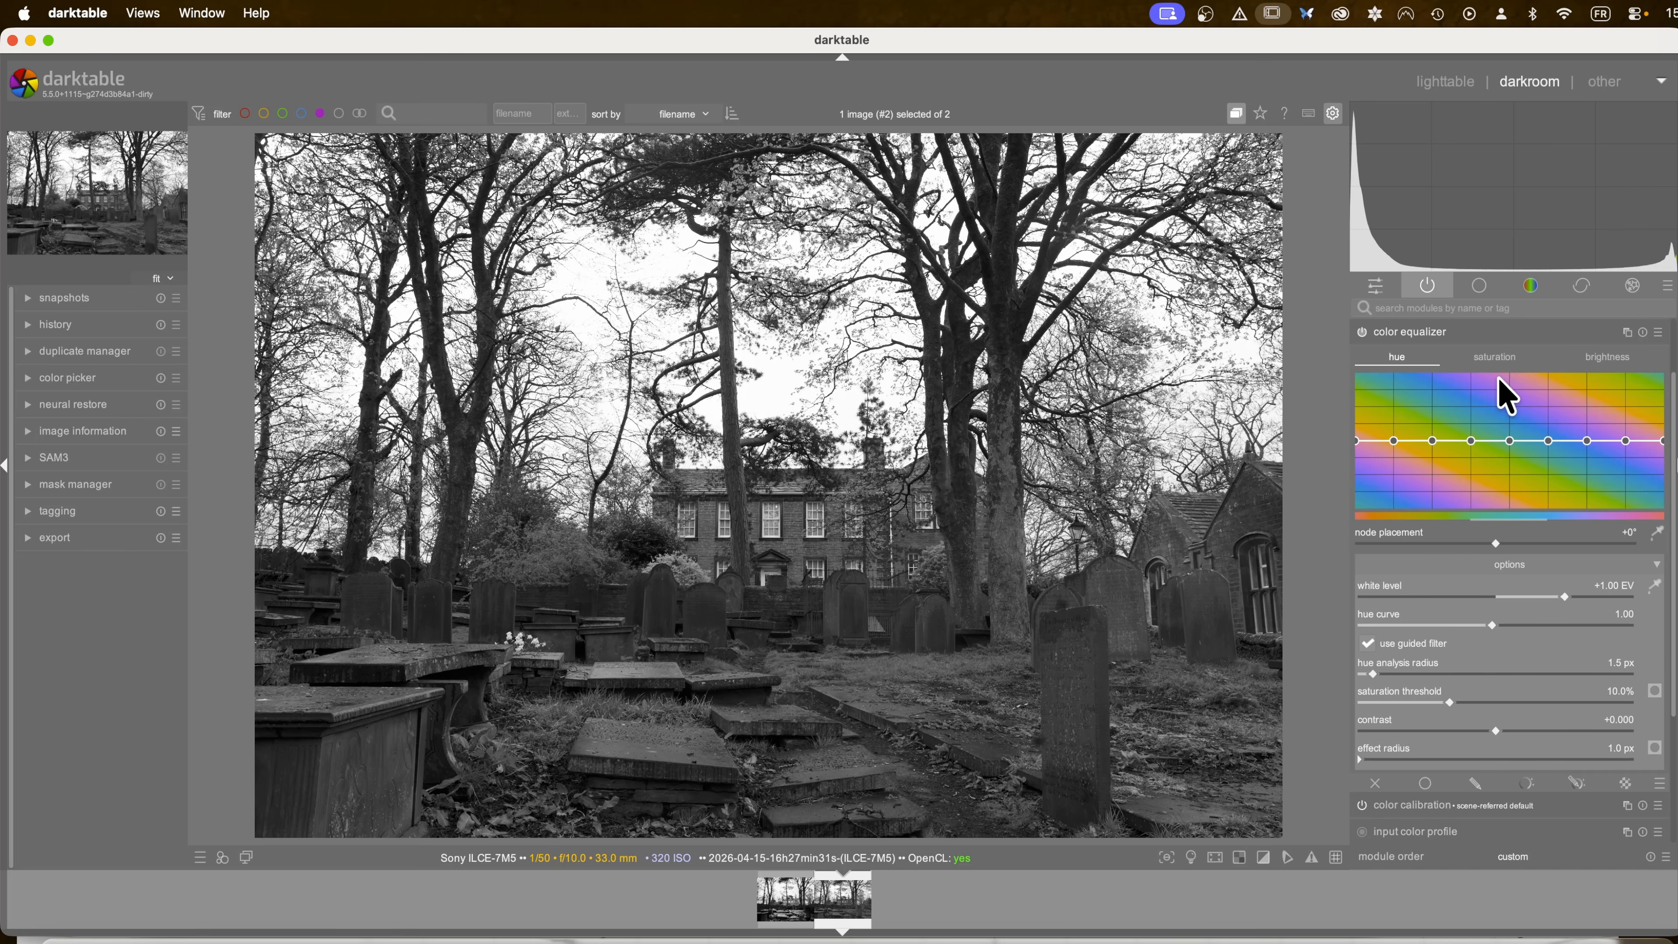
Step: Raise the orange-yellow node of the color equalizer's brightness curve slightly
left_click(1496, 360)
left_click(1595, 360)
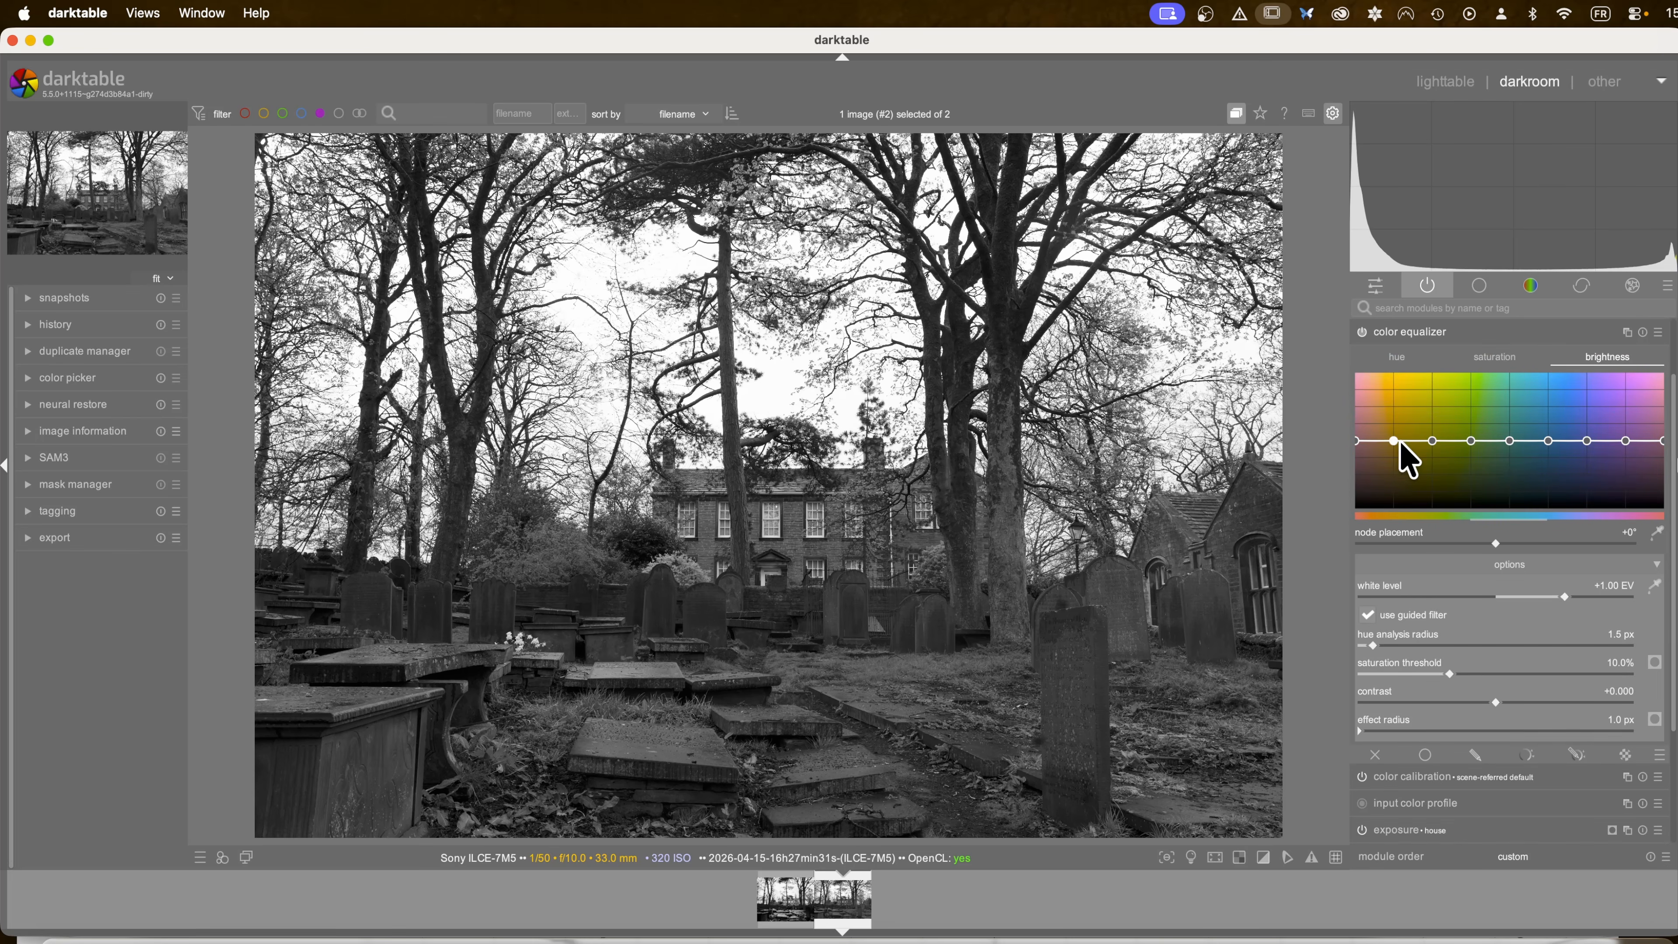
mouse_move(1394, 442)
left_mouse_down()
mouse_move(1393, 423)
mouse_move(1394, 471)
mouse_move(1392, 436)
left_mouse_up()
left_click_drag(1394, 441, 1393, 437)
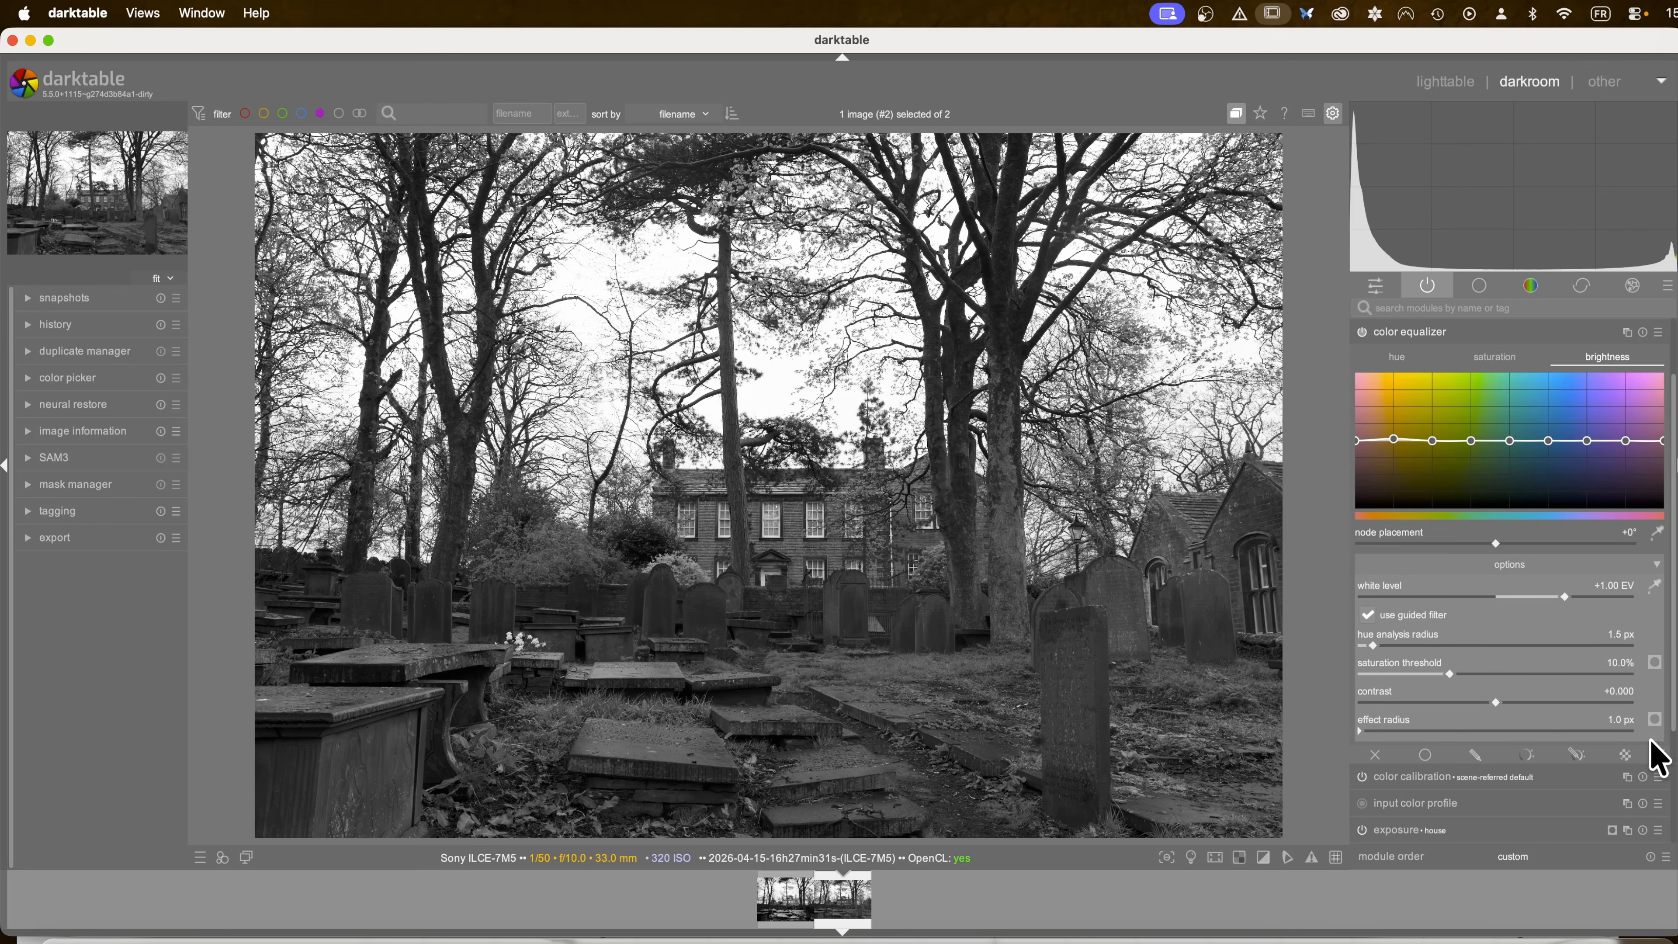
Step: Apply the exposure • house raster mask to the color equalizer and check its mask overlay
left_click(1626, 754)
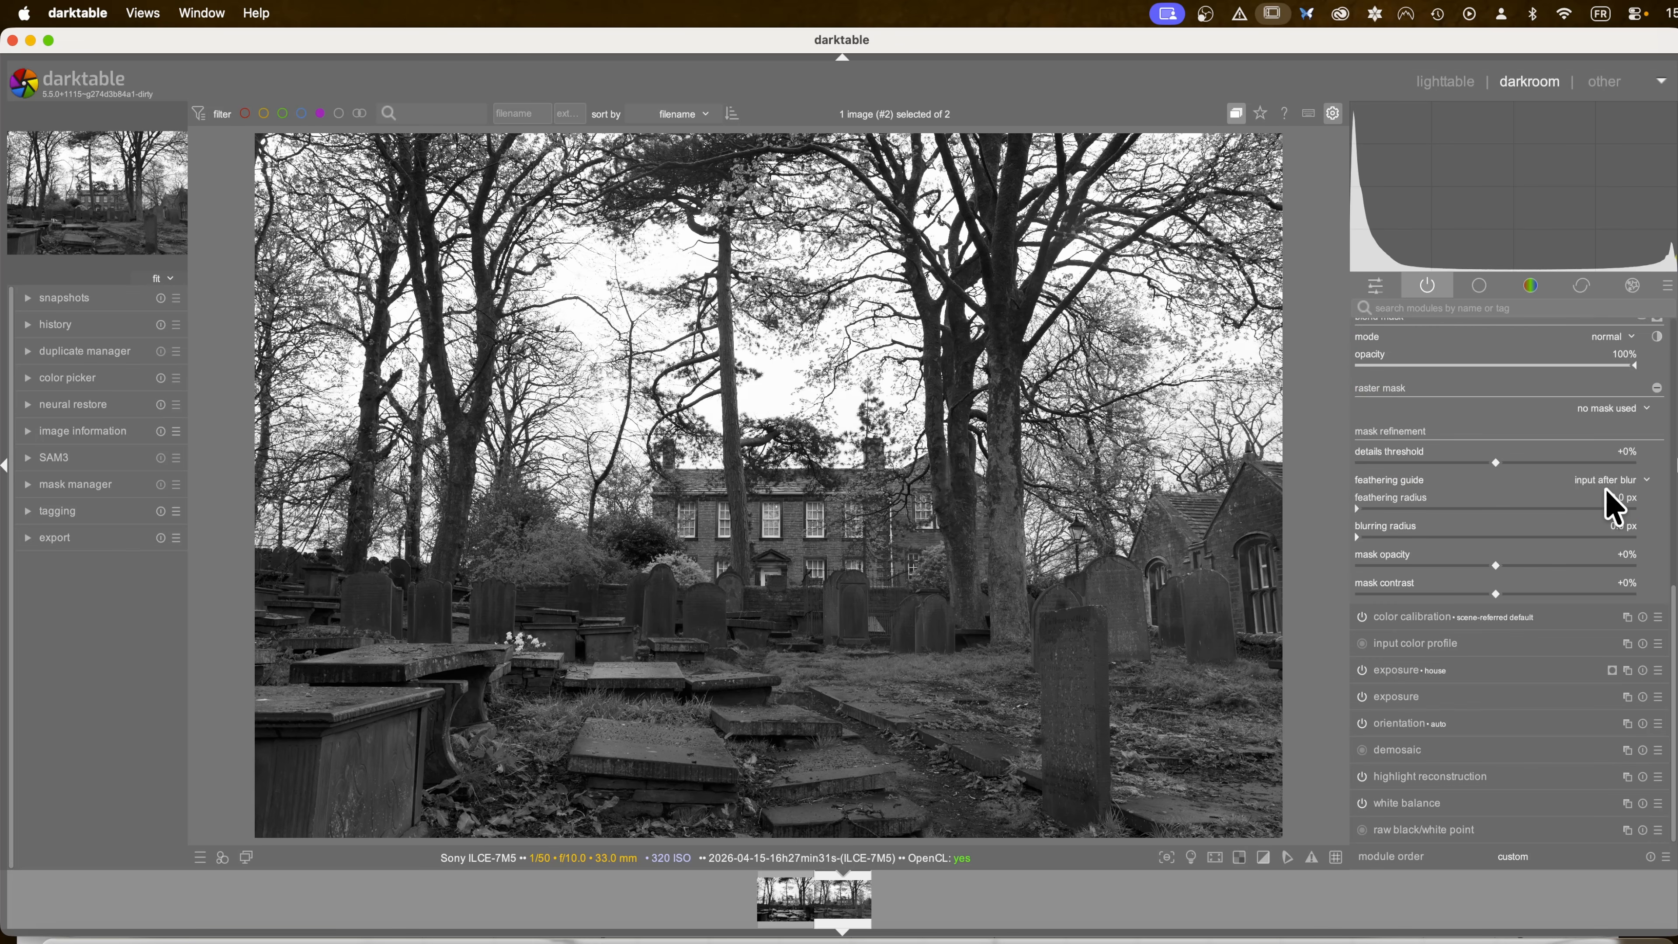
scroll(1629, 423, "up", 5)
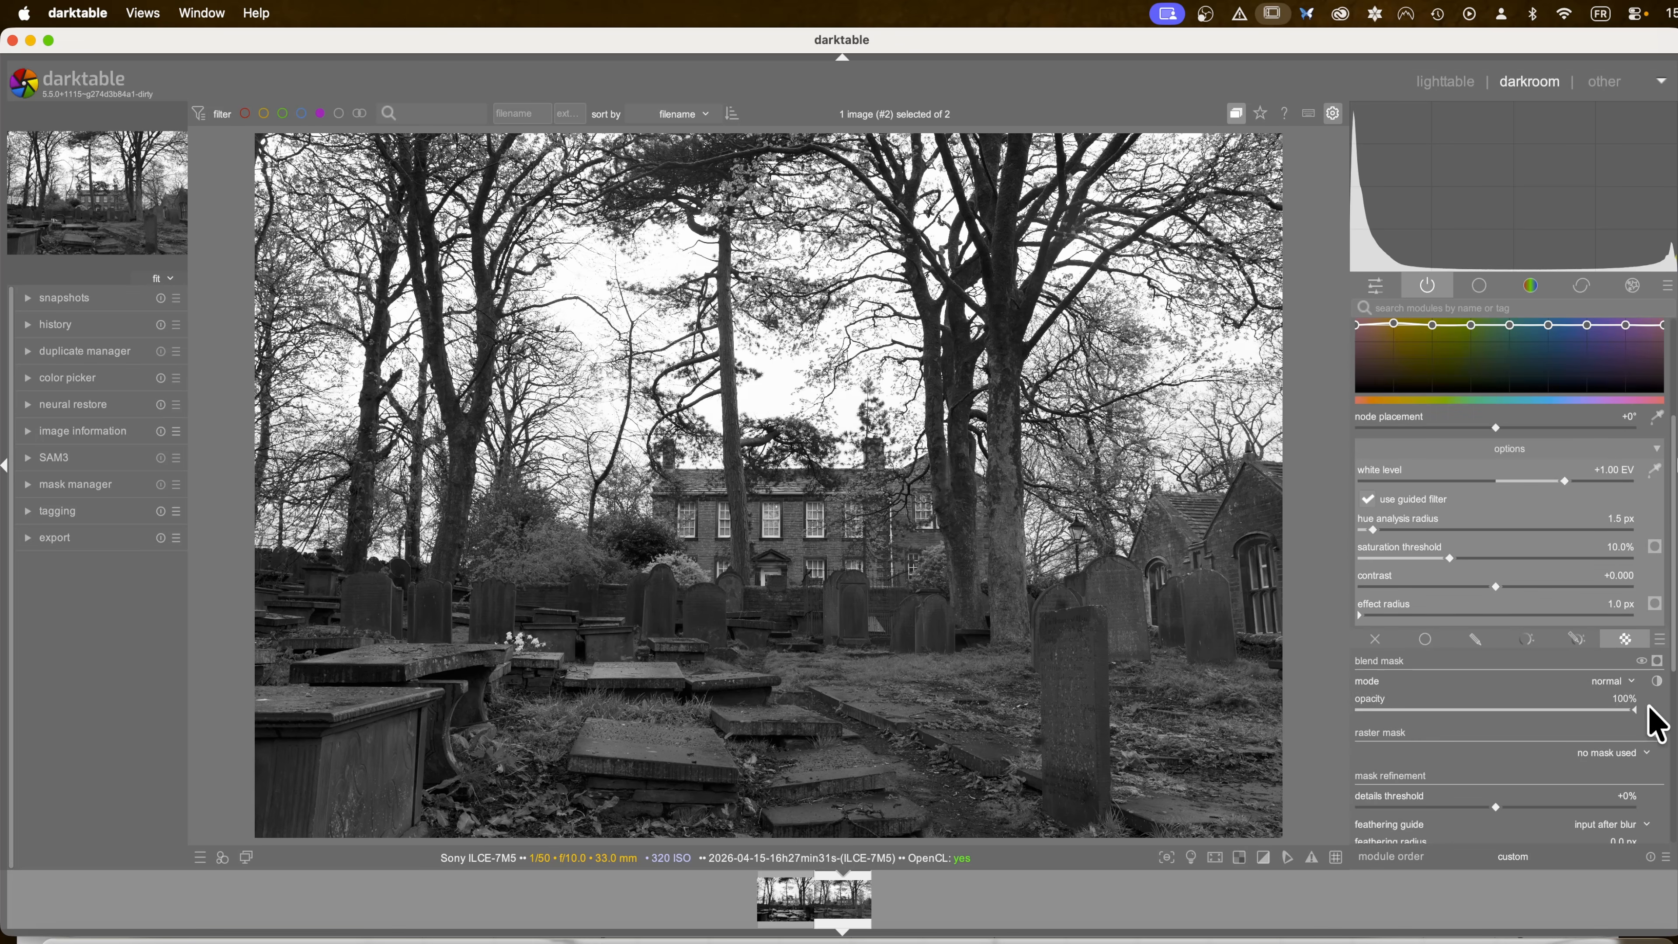
left_click(1648, 754)
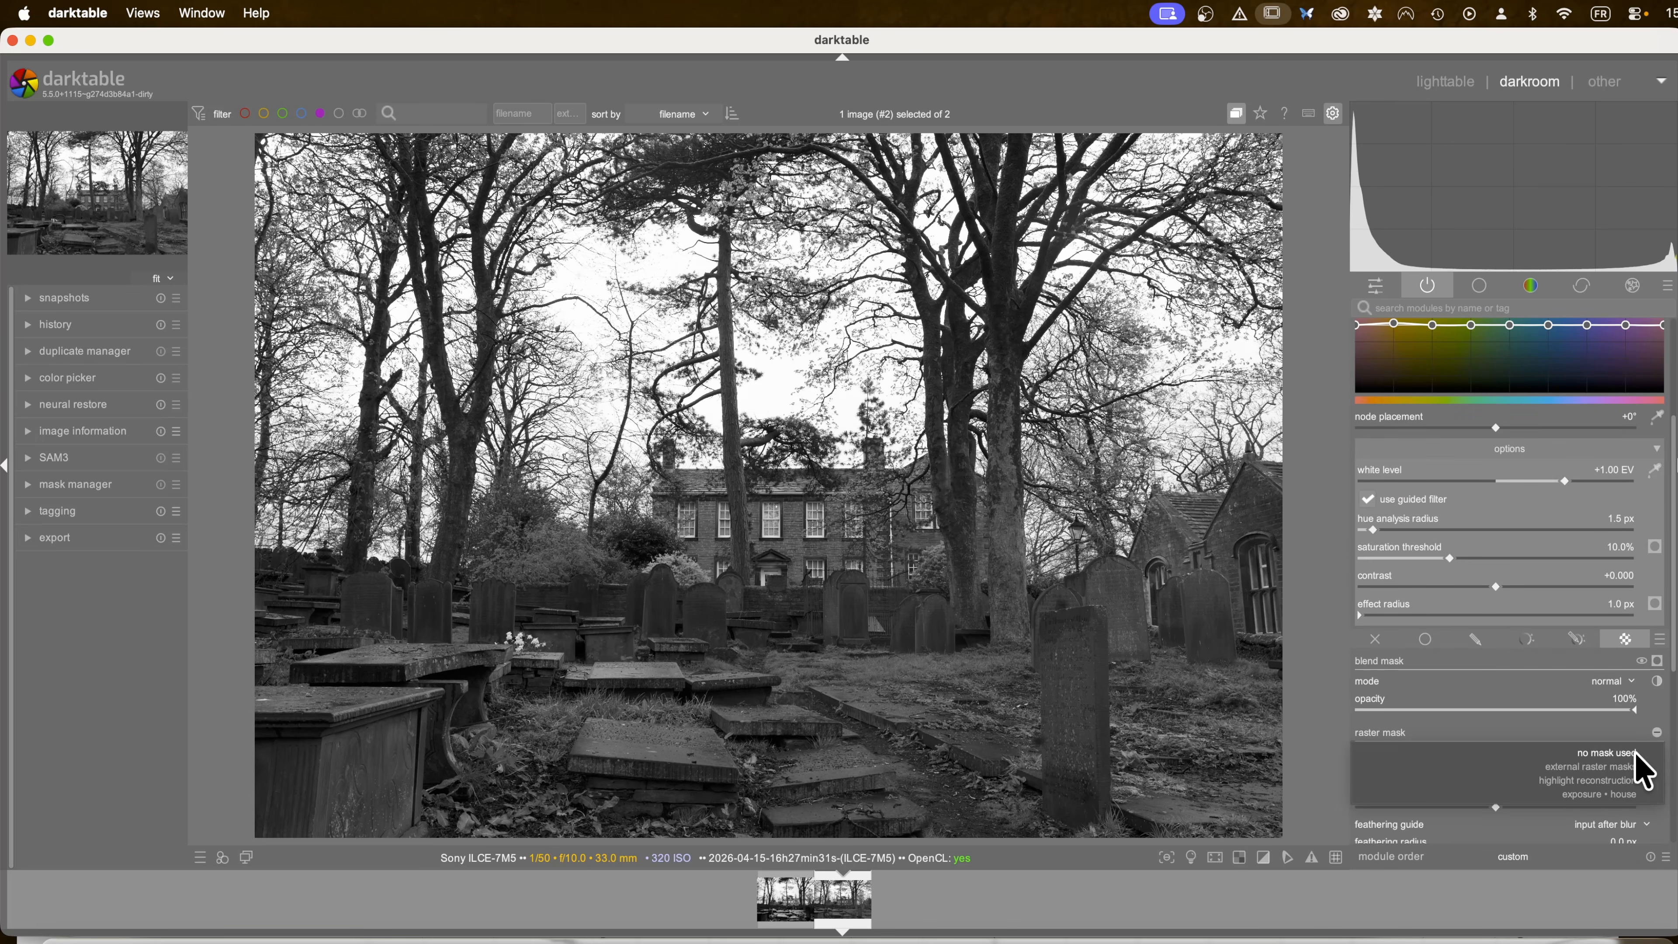
left_click(1628, 797)
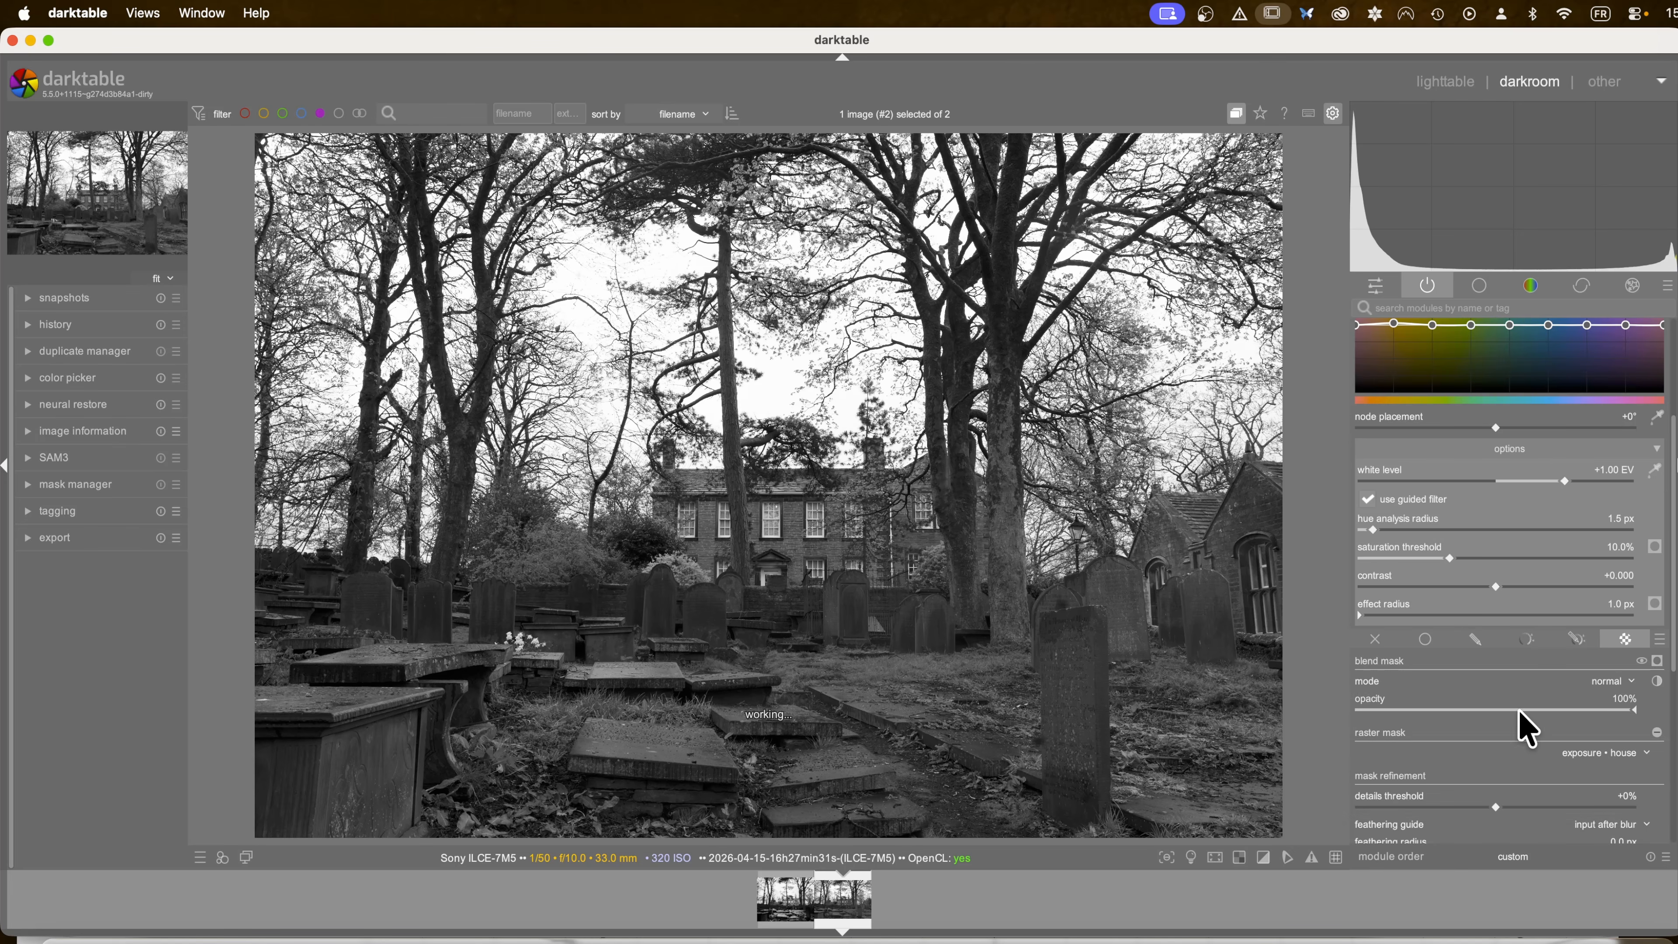
left_click(1657, 661)
left_click(1657, 661)
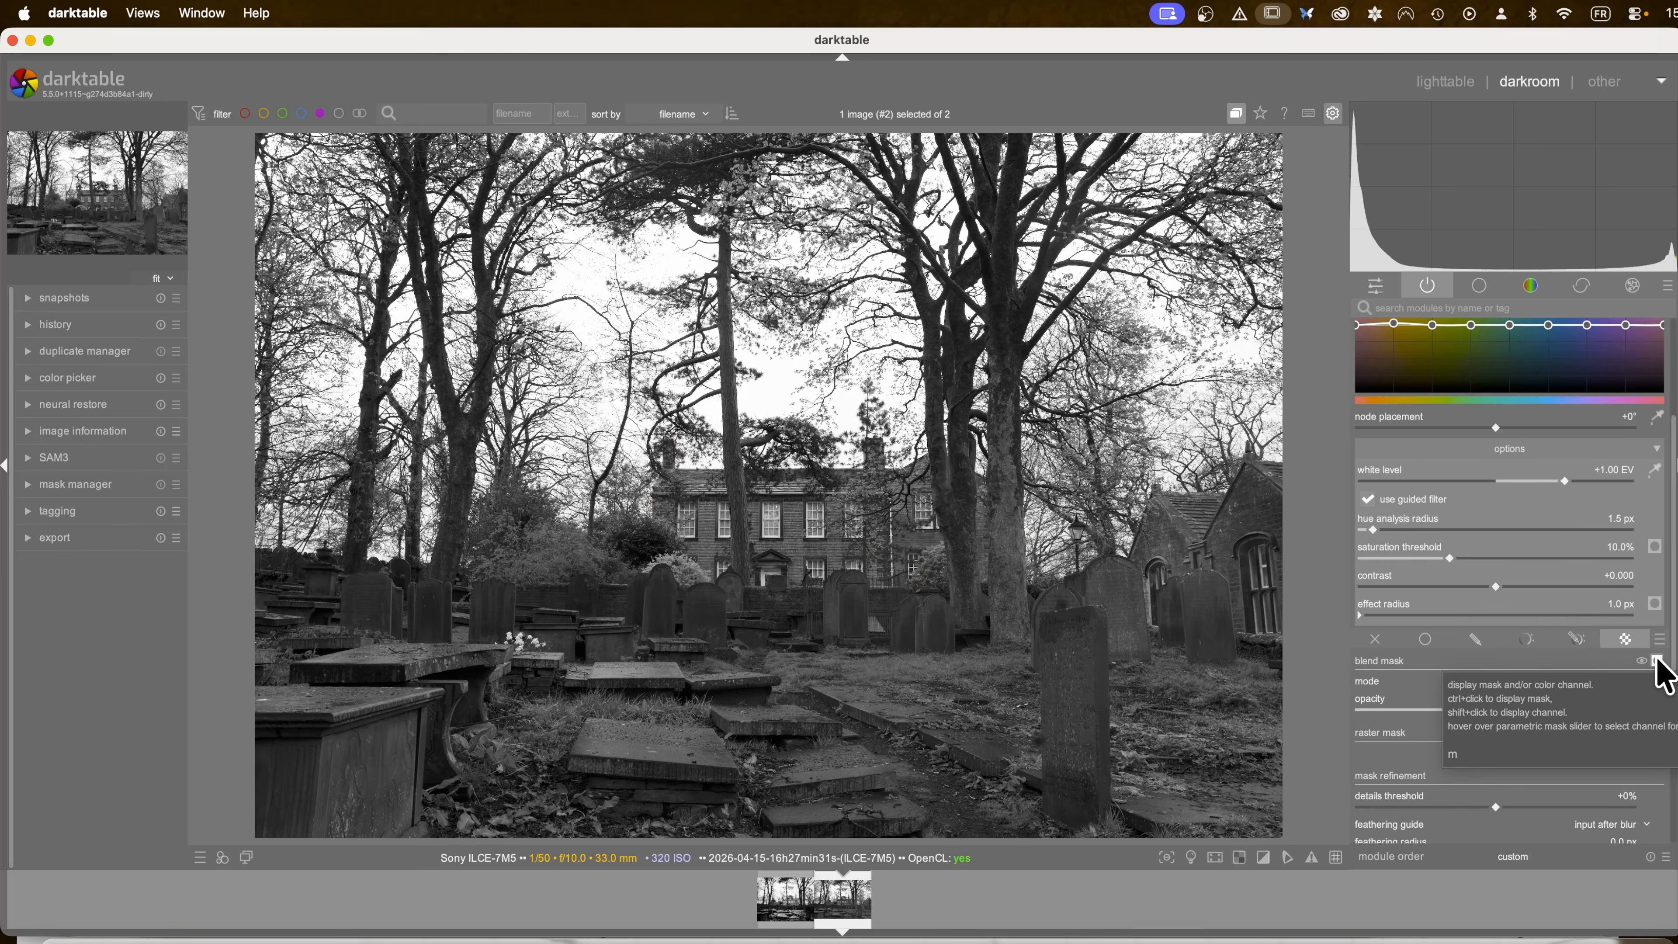
scroll(1552, 634, "up", 5)
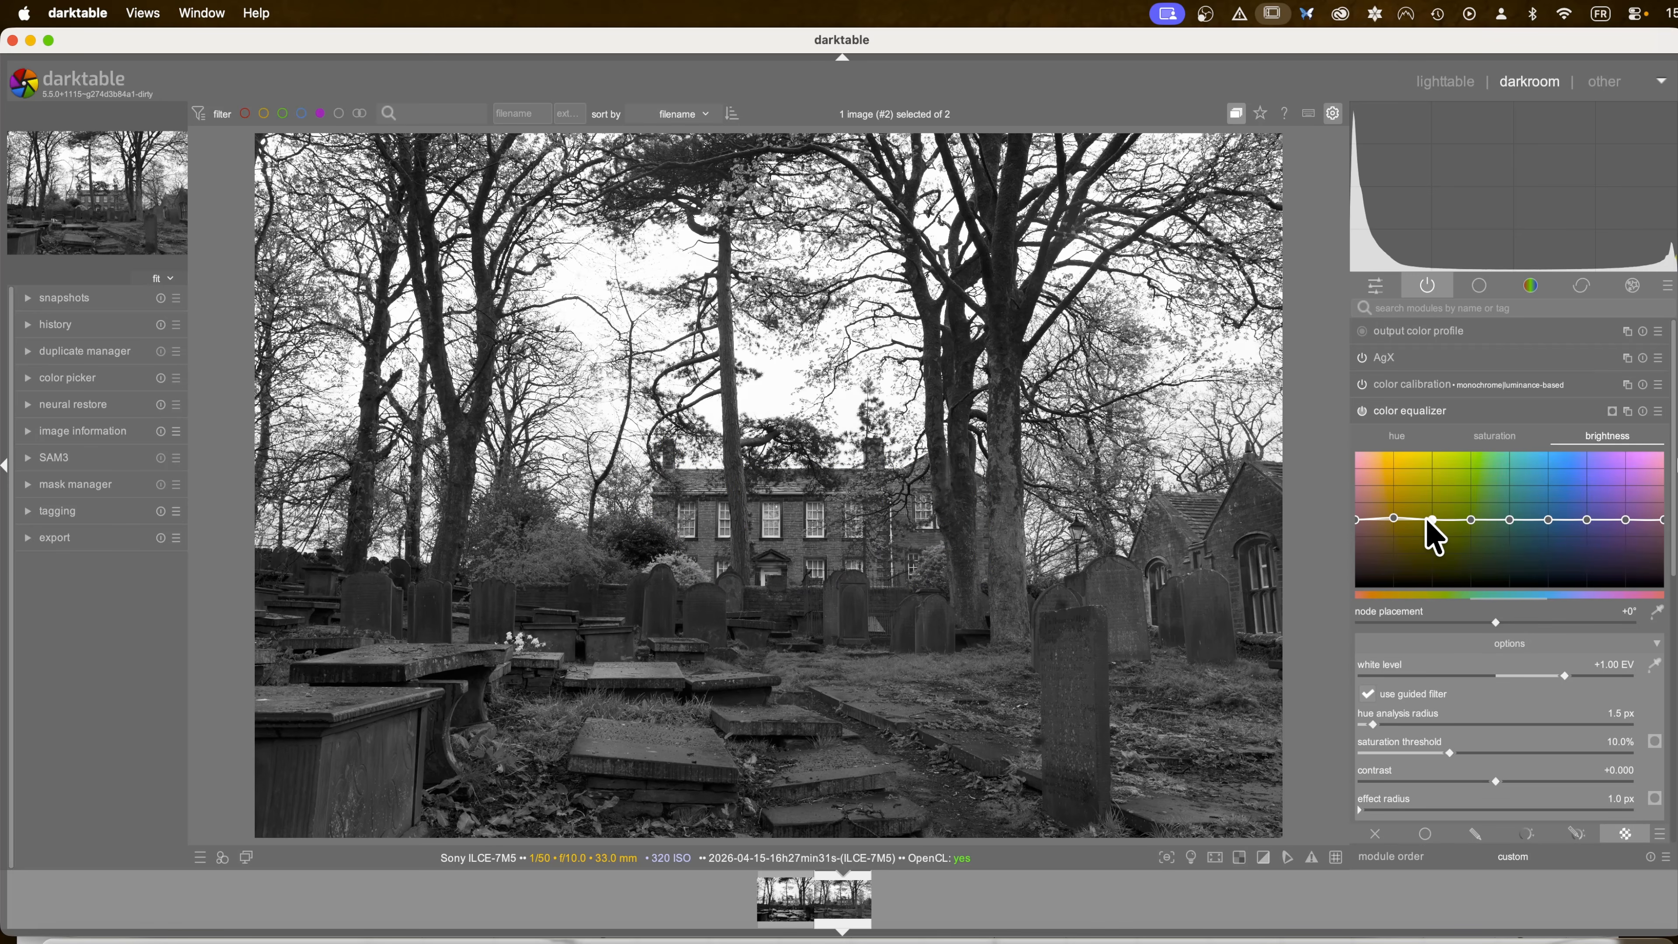
Step: Raise the yellow node of the color equalizer's brightness curve and compare the house with the module switched off and on
left_click_drag(1426, 518, 1426, 483)
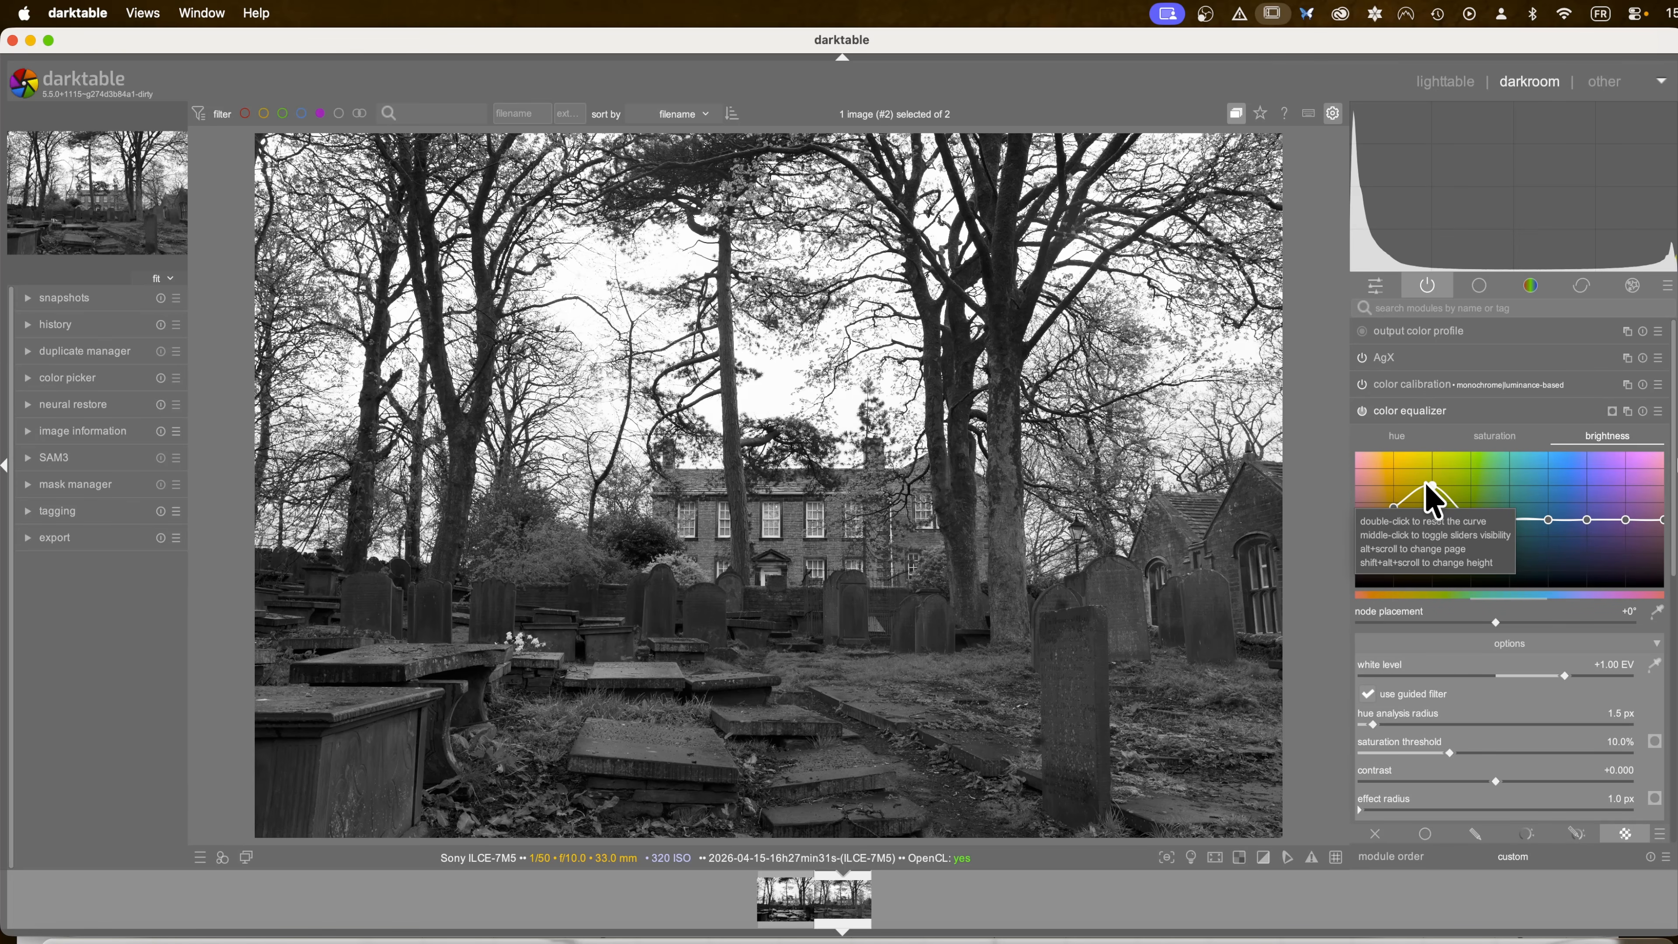
left_click(1406, 415)
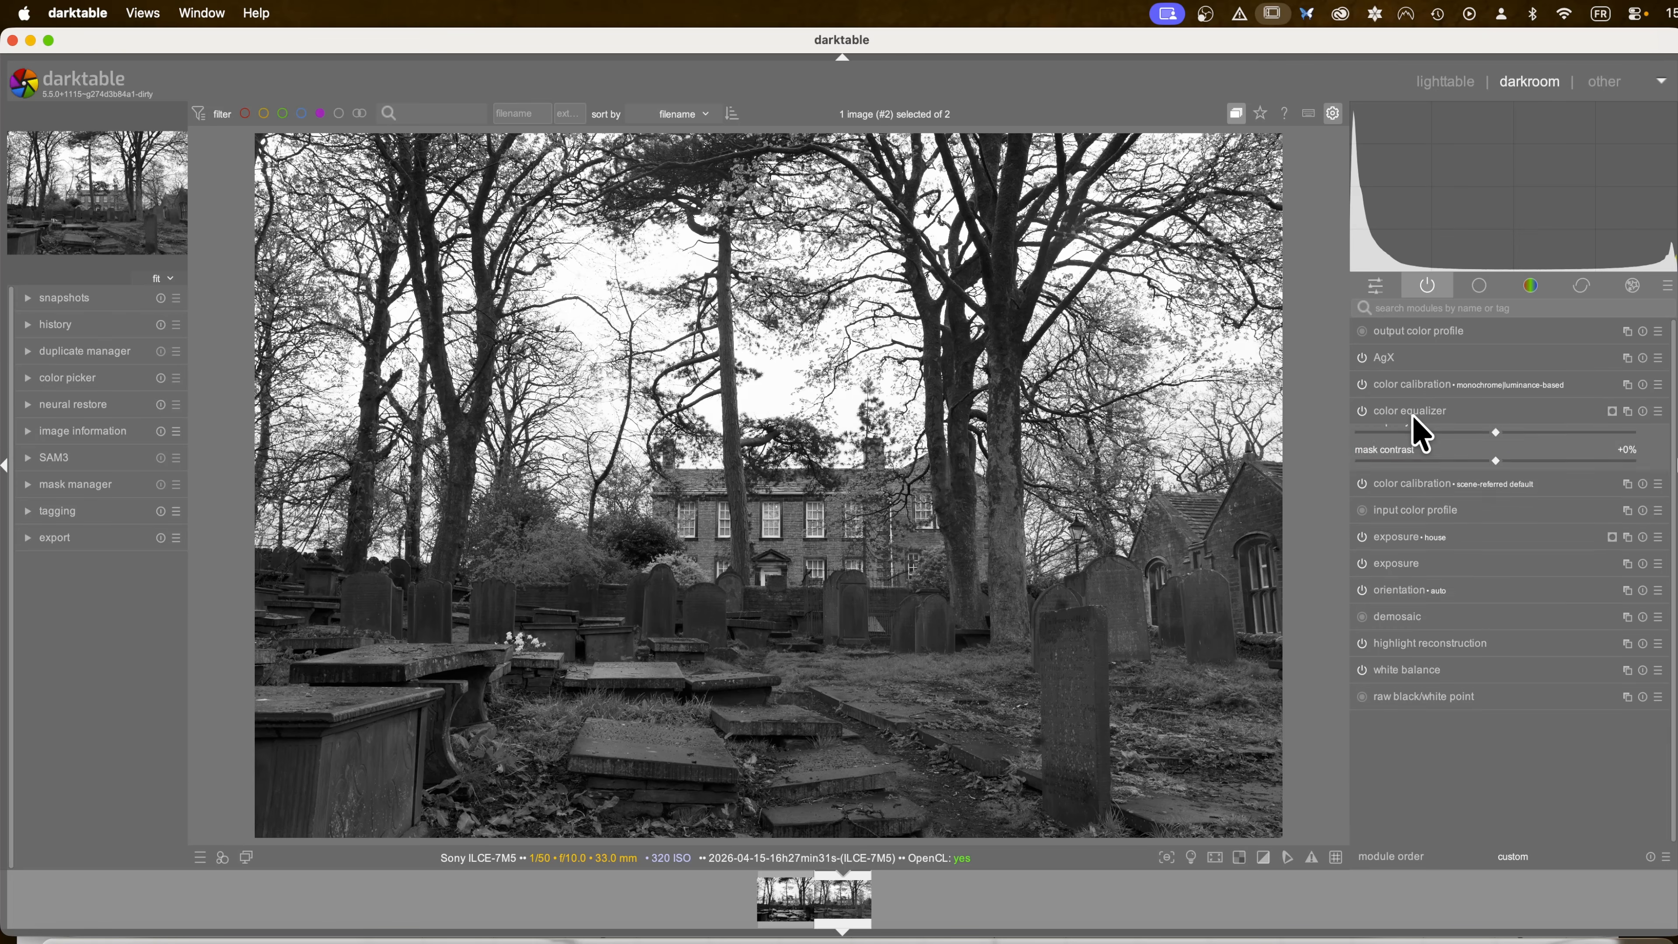
left_click(1363, 413)
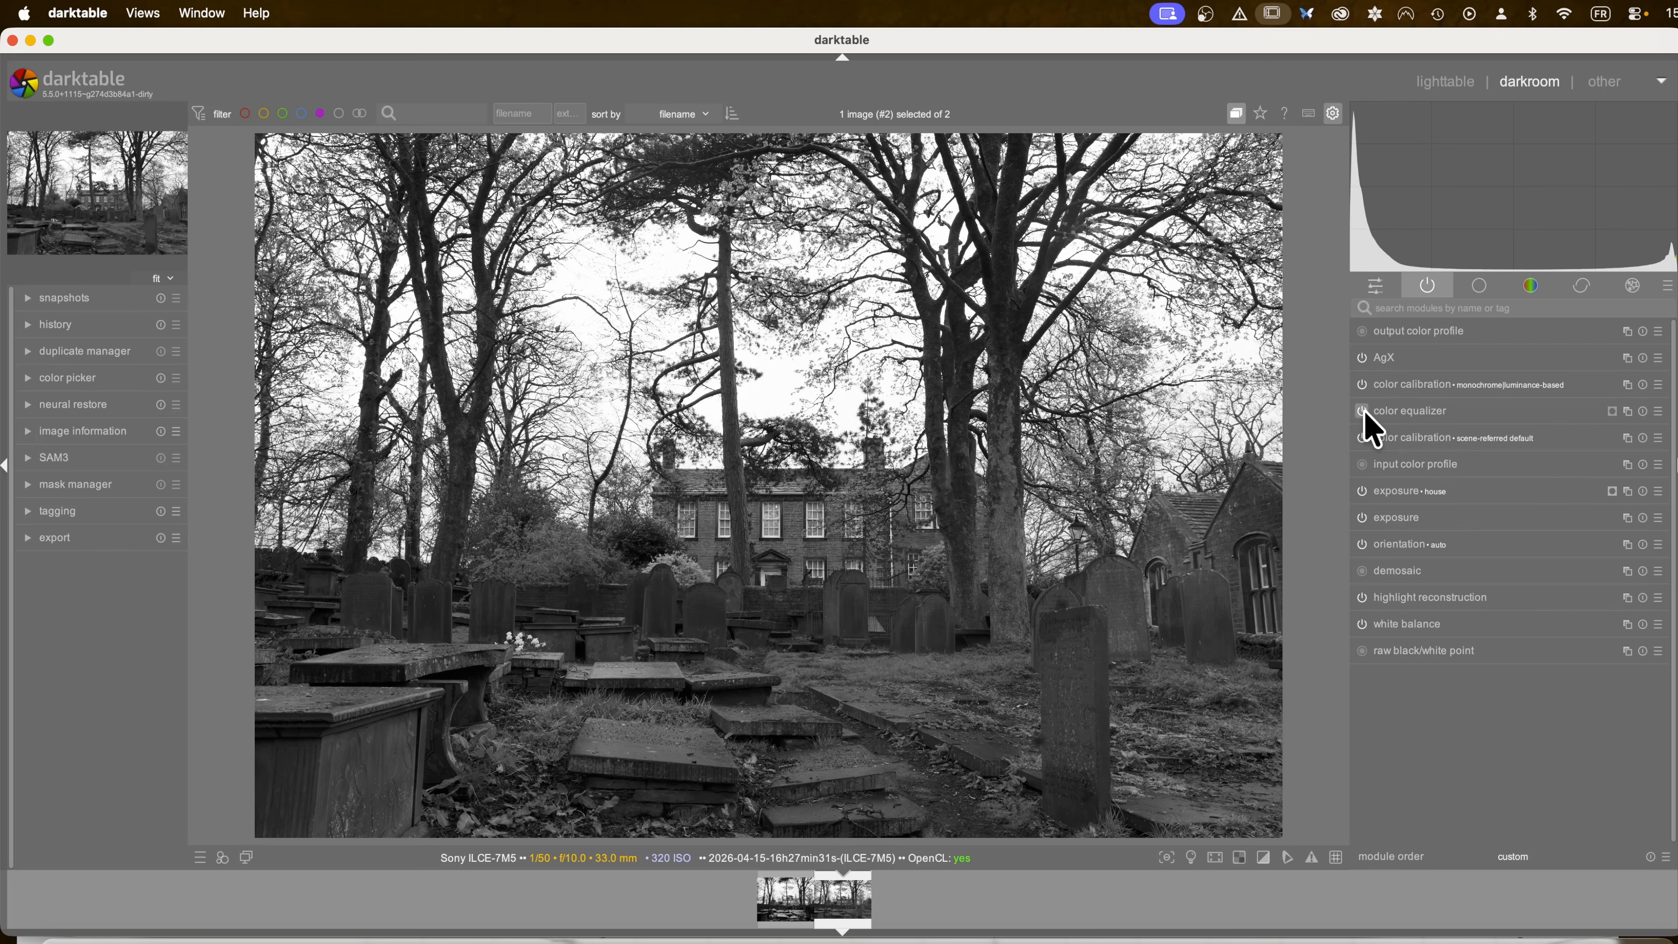
left_click(1364, 414)
left_click(1363, 413)
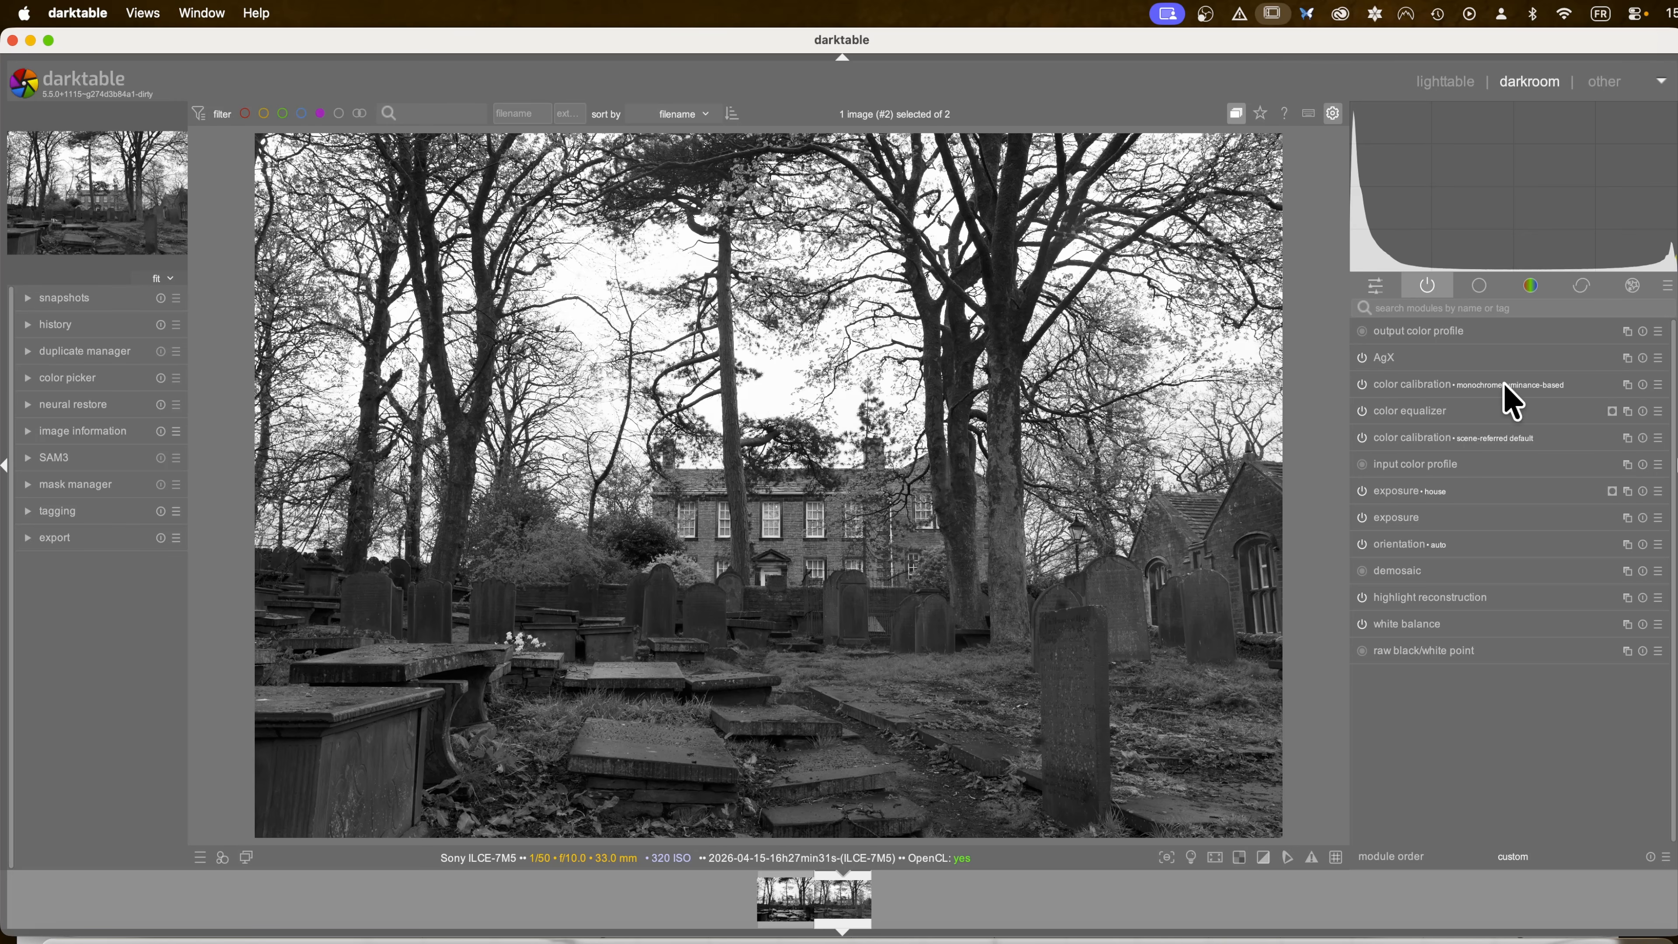
Step: Open the tone equalizer, automatically adjust its mask exposure compensation, and check the exposure mask
left_click(1482, 288)
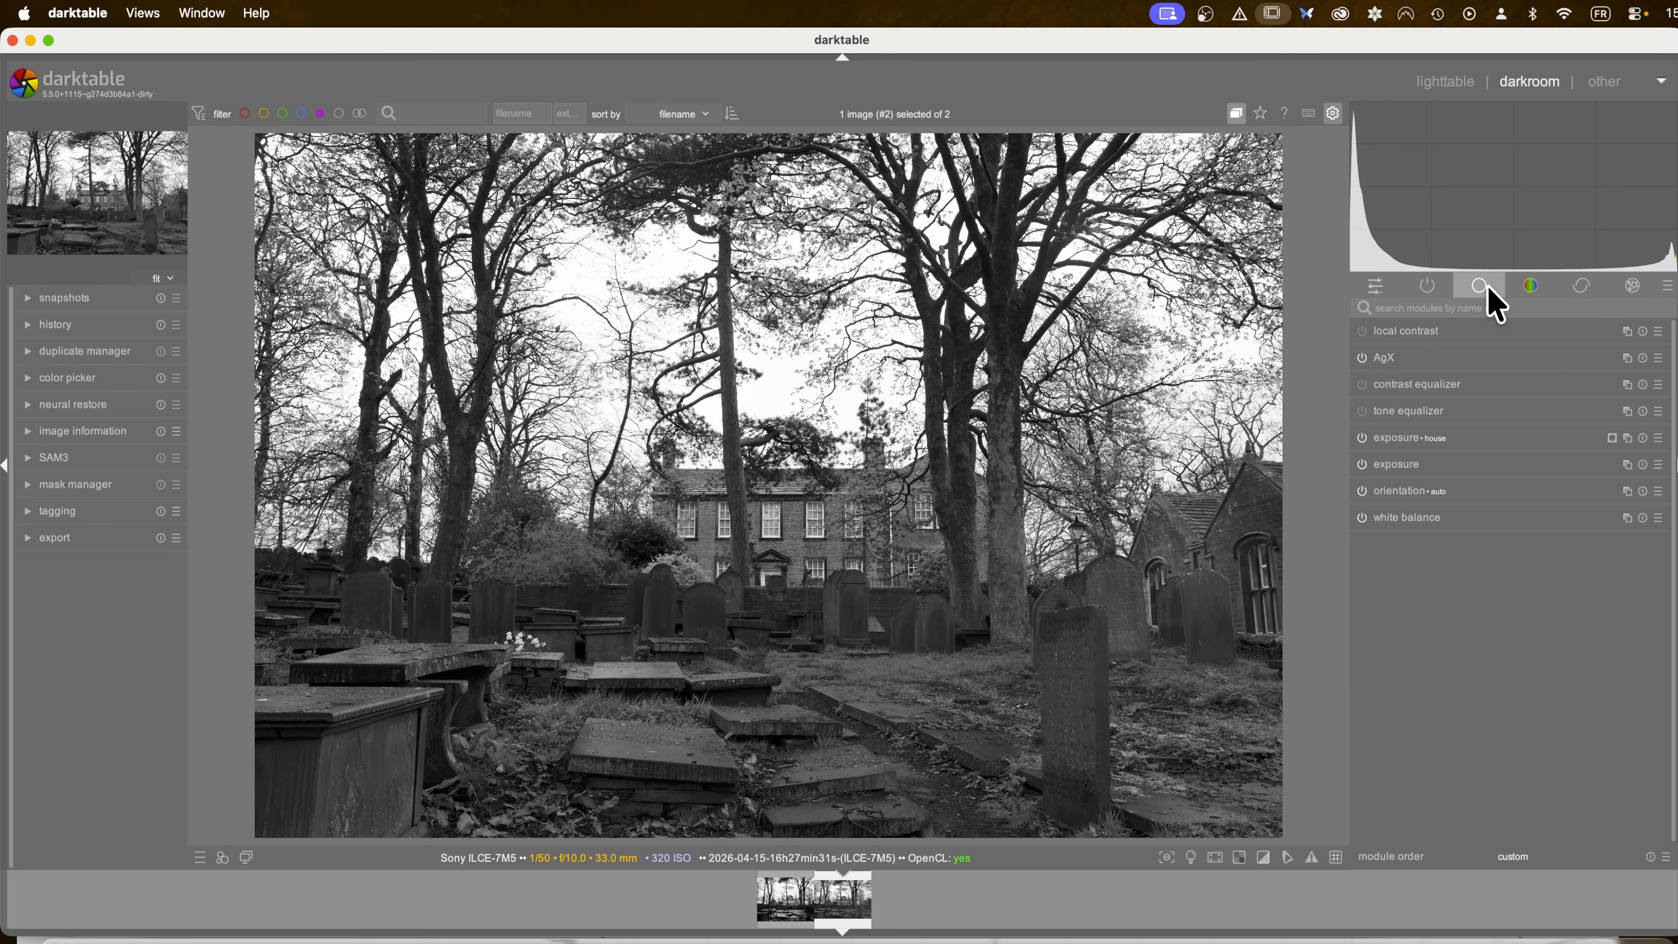
left_click(1410, 411)
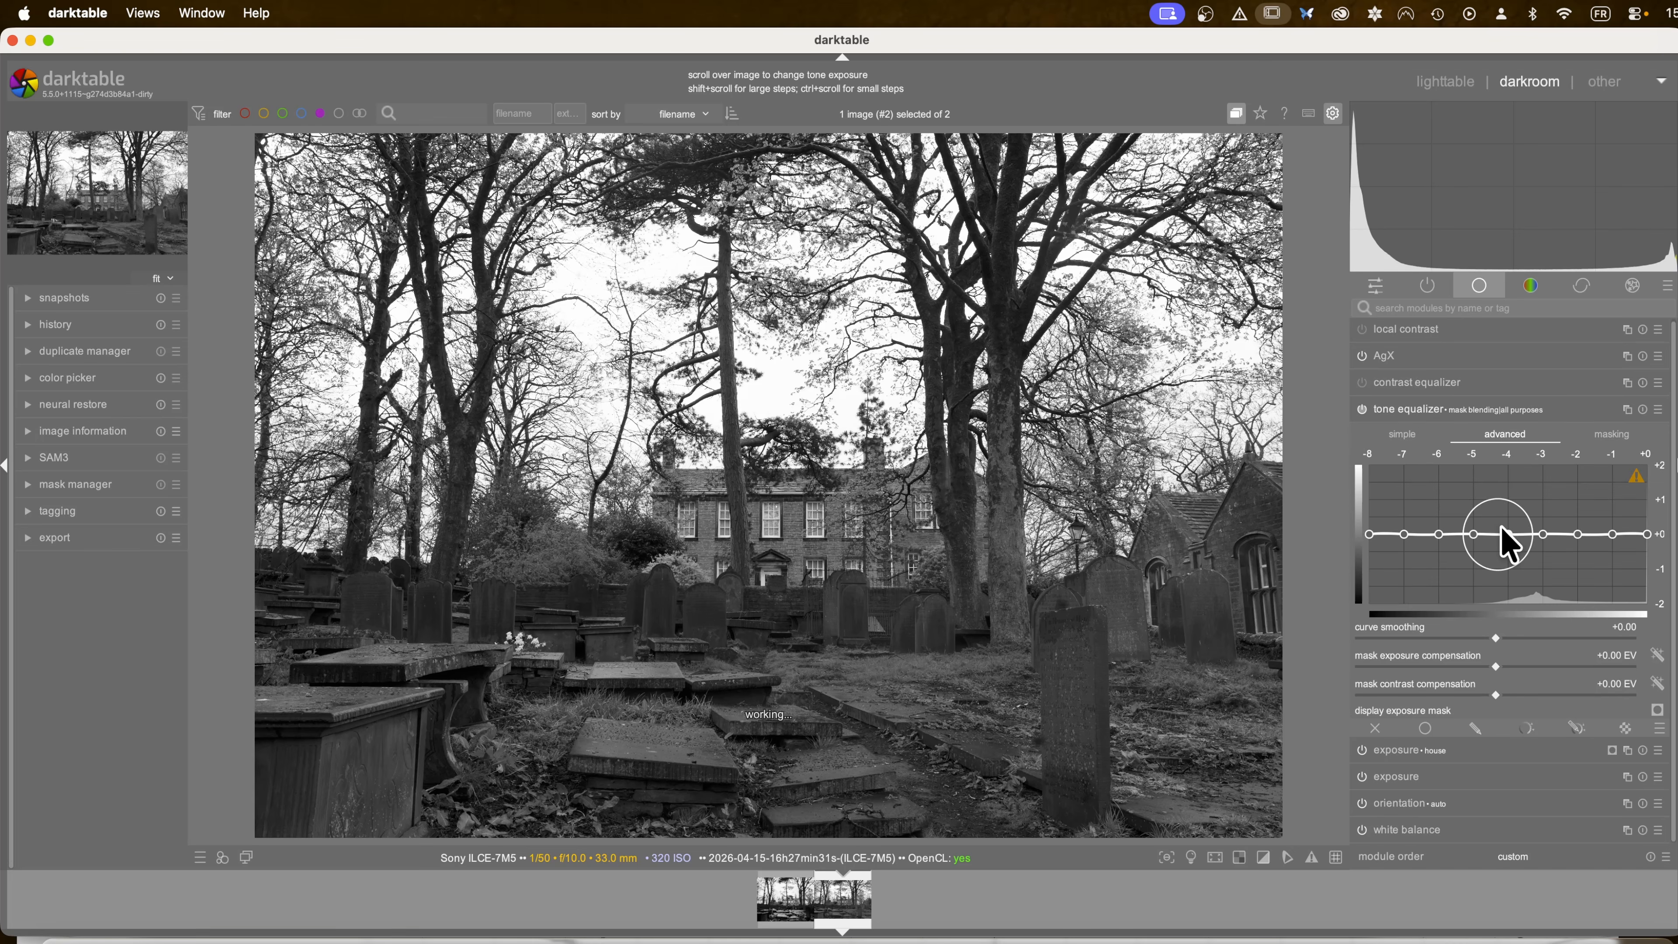
left_click(1657, 656)
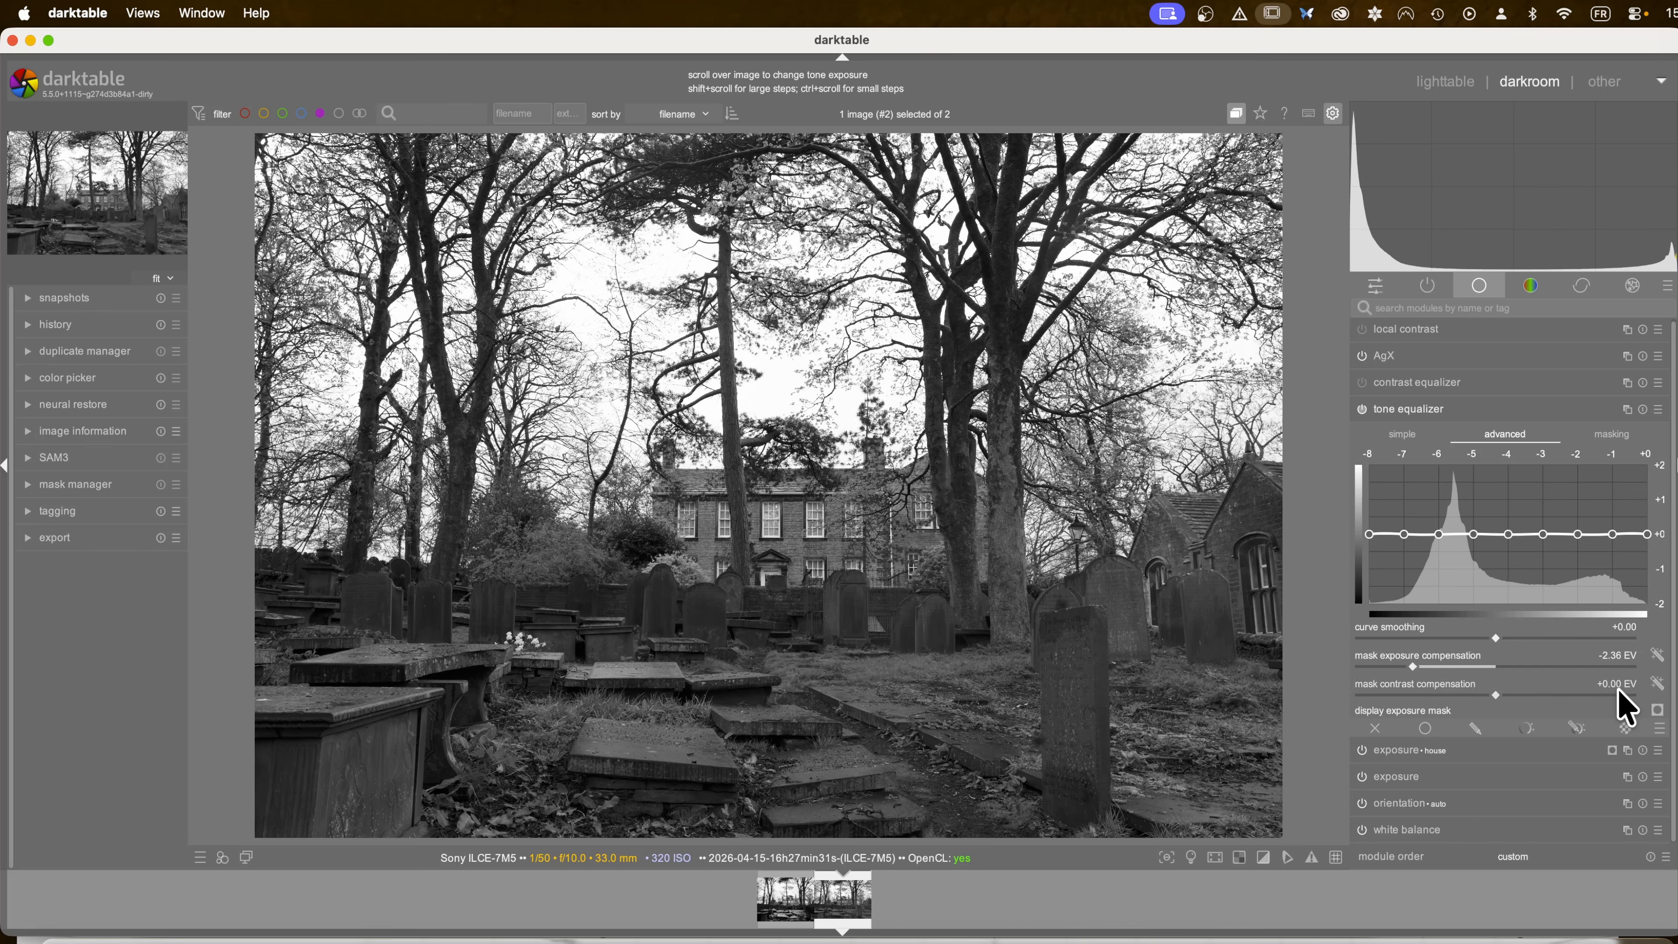
left_click(1657, 710)
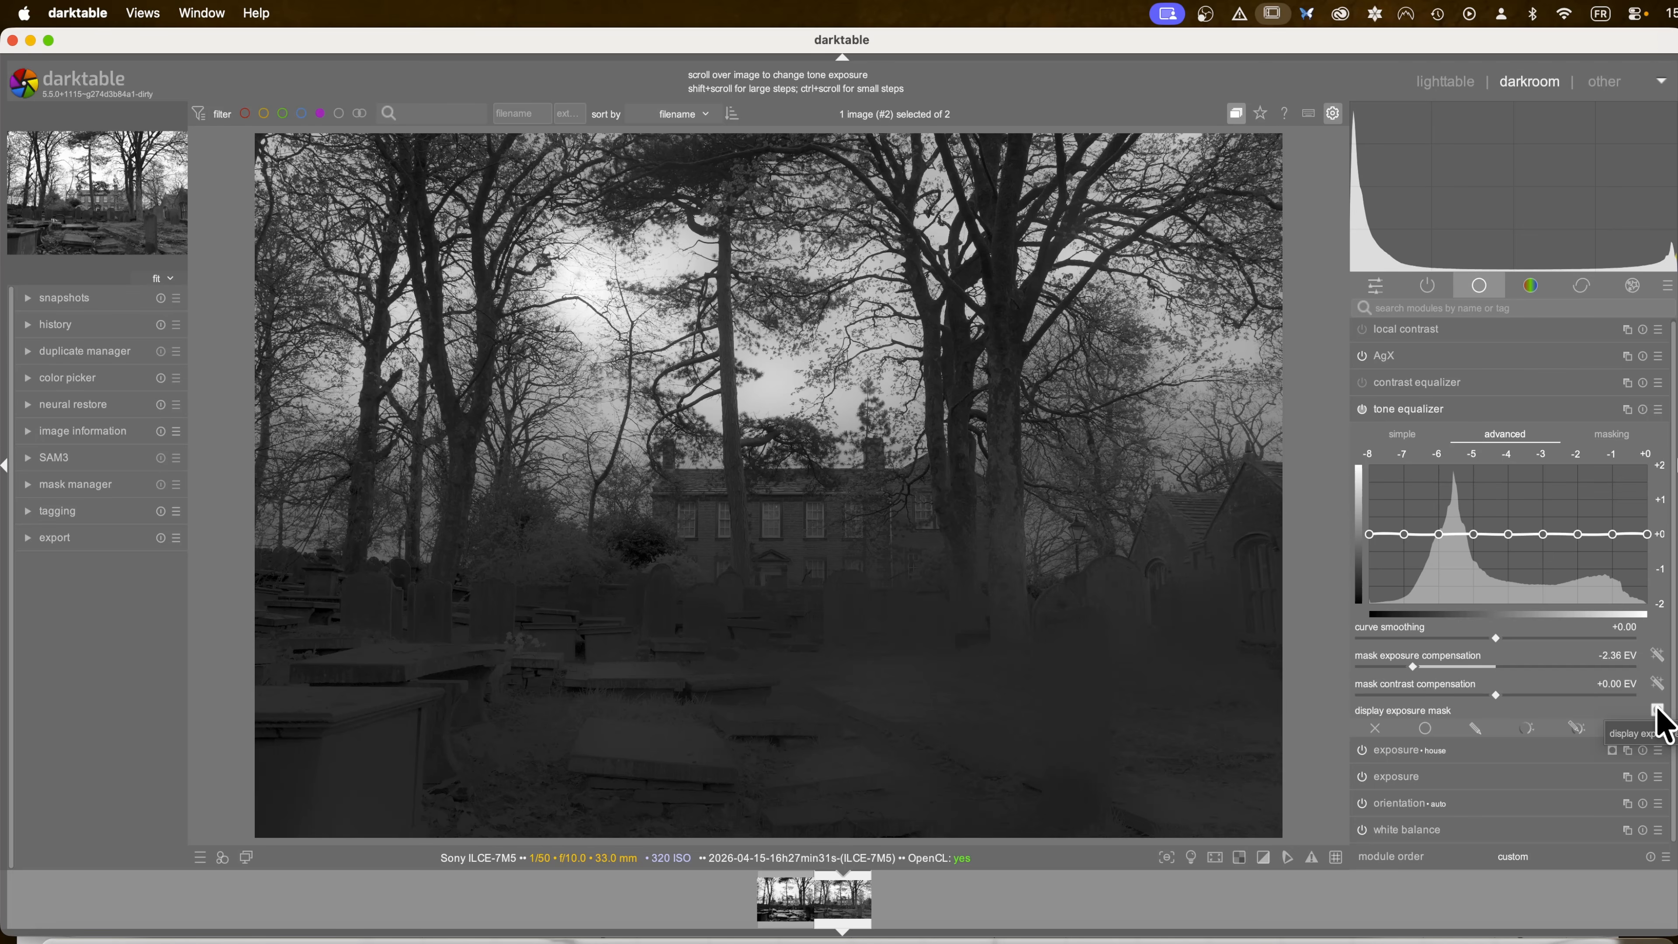
left_click(1657, 710)
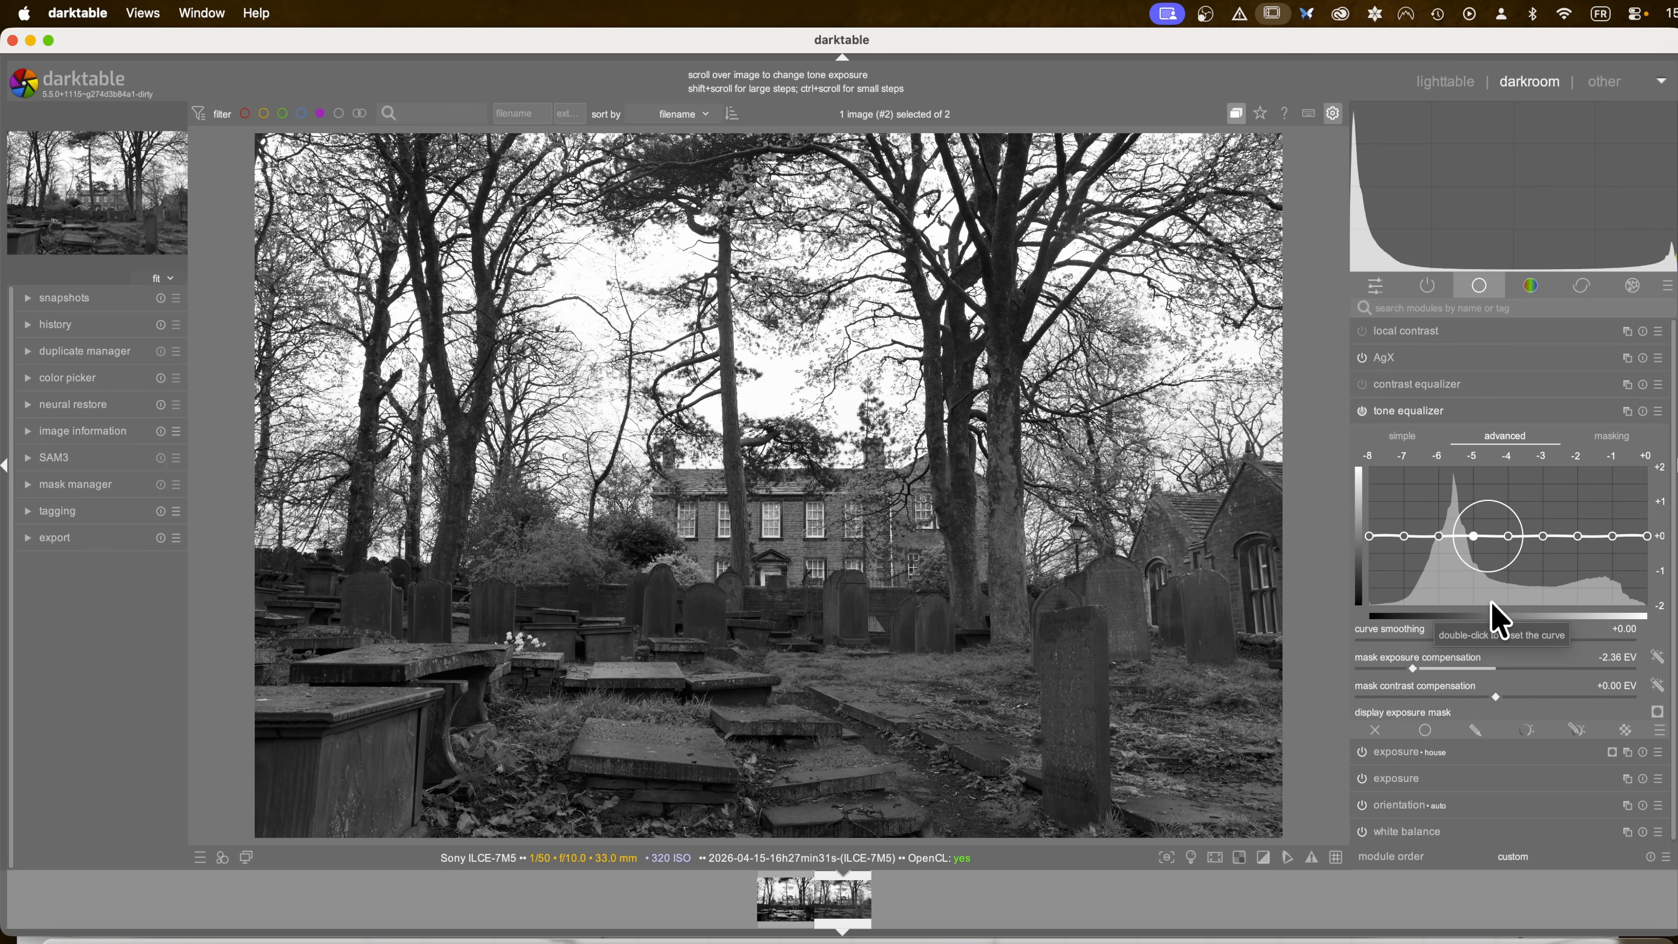
Step: Apply the simple tone curve preset to the tone equalizer, auto-adjust the mask exposure compensation, and check the exposure mask
right_click(1488, 575)
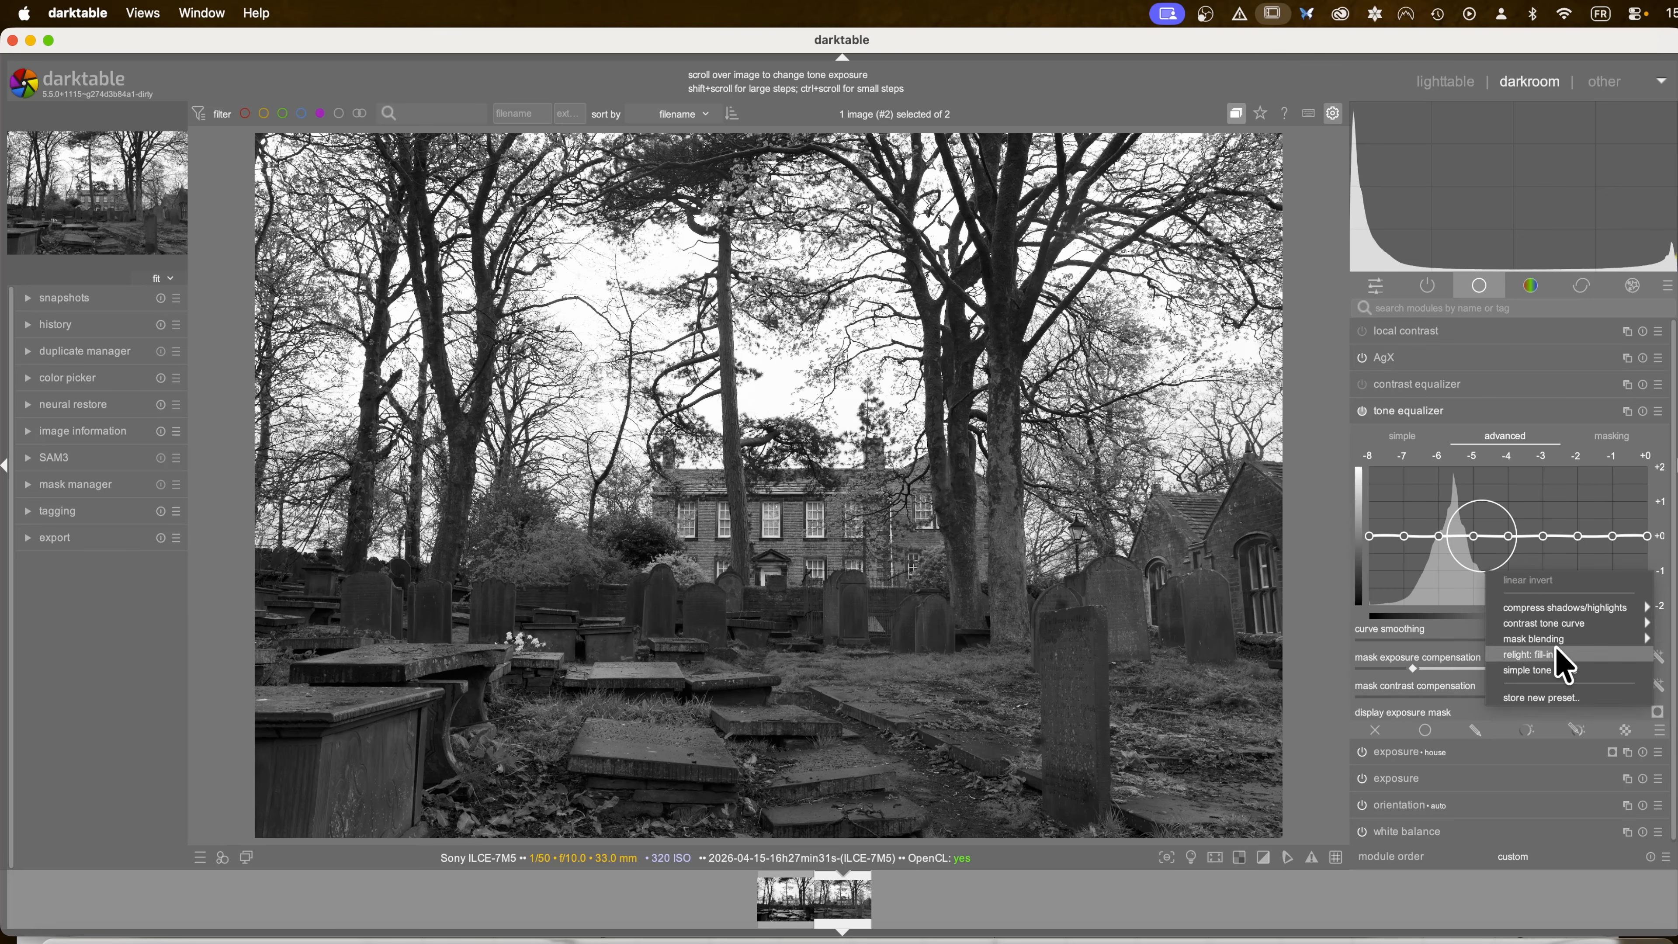
left_click(1538, 670)
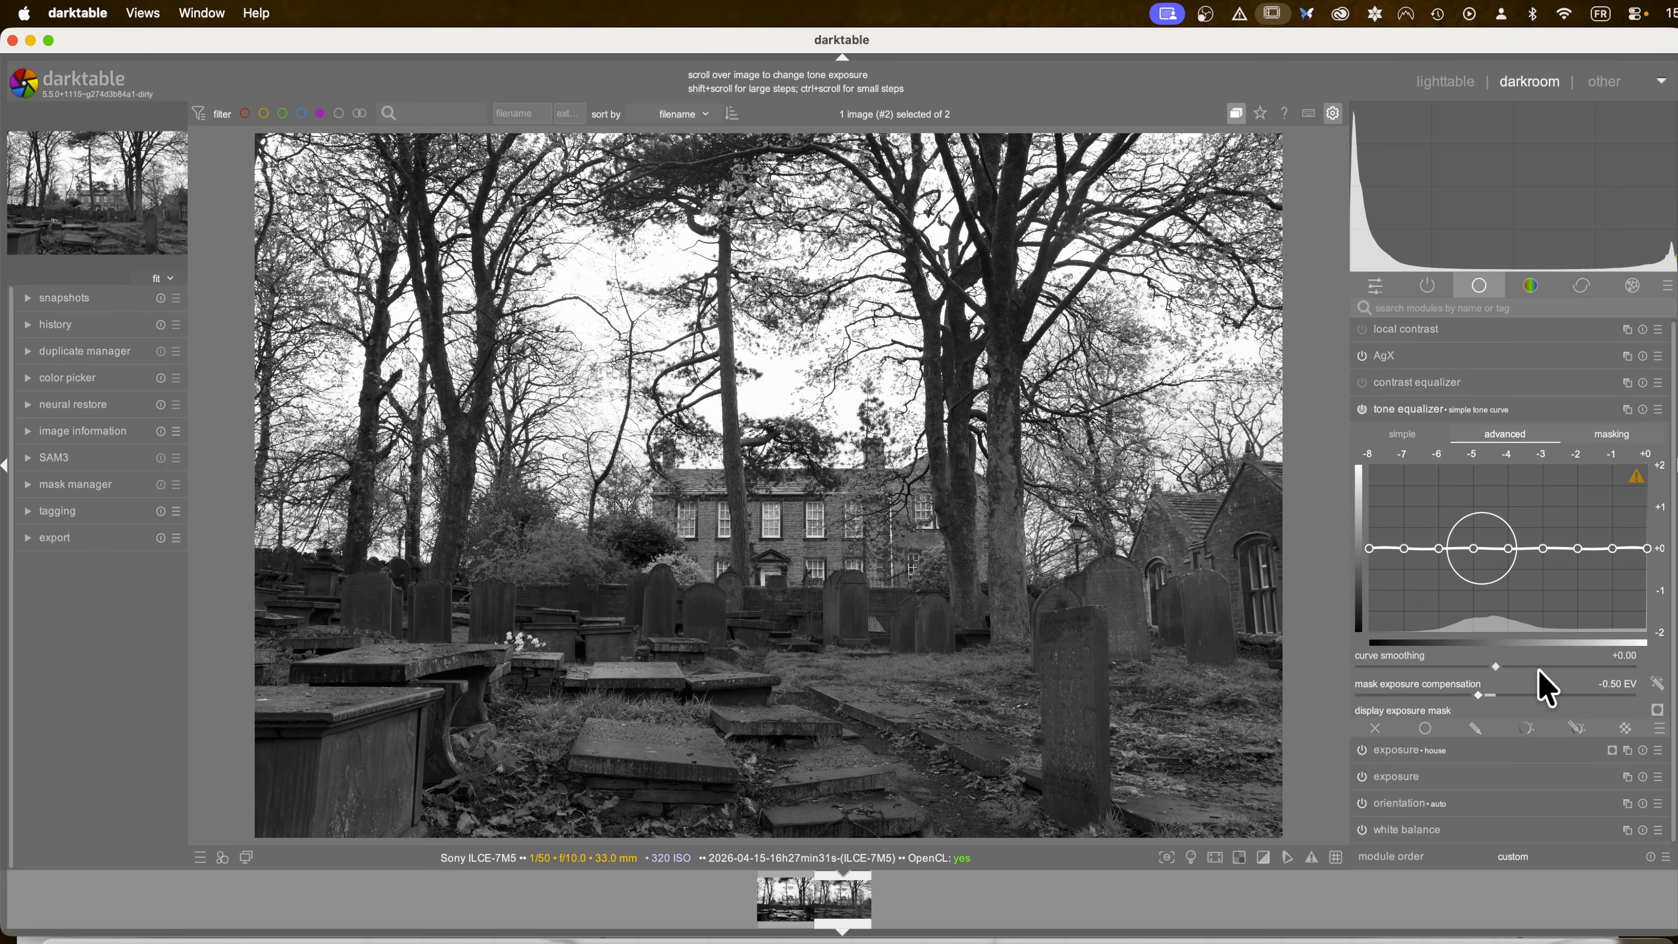
left_click(1654, 679)
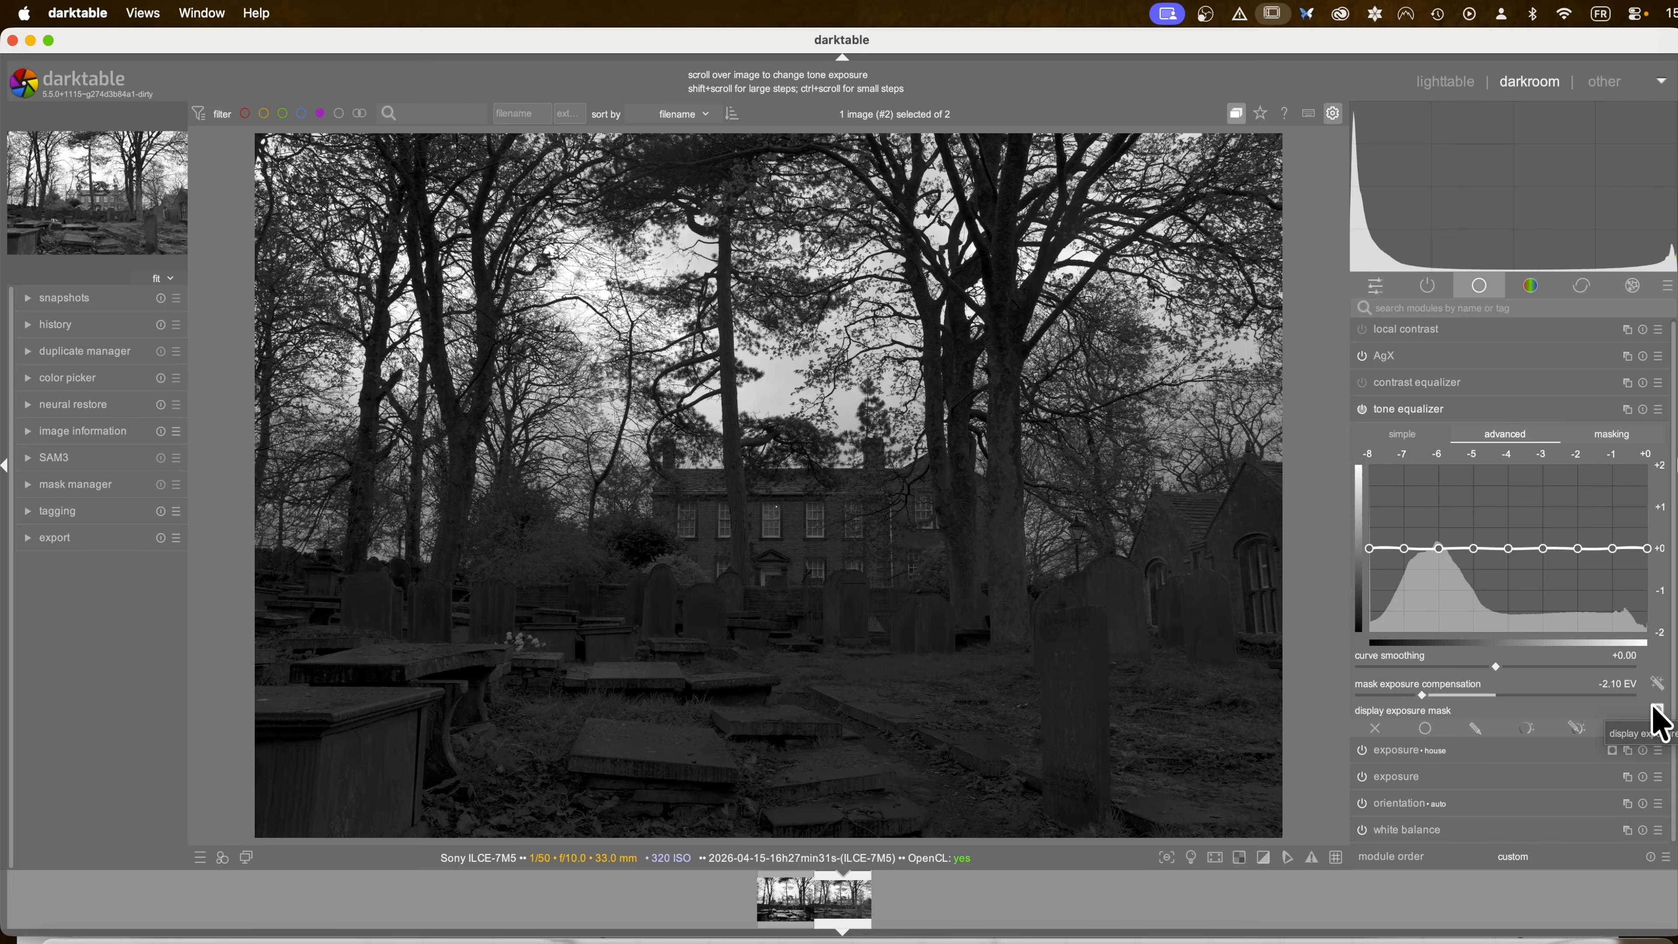
left_click(1659, 715)
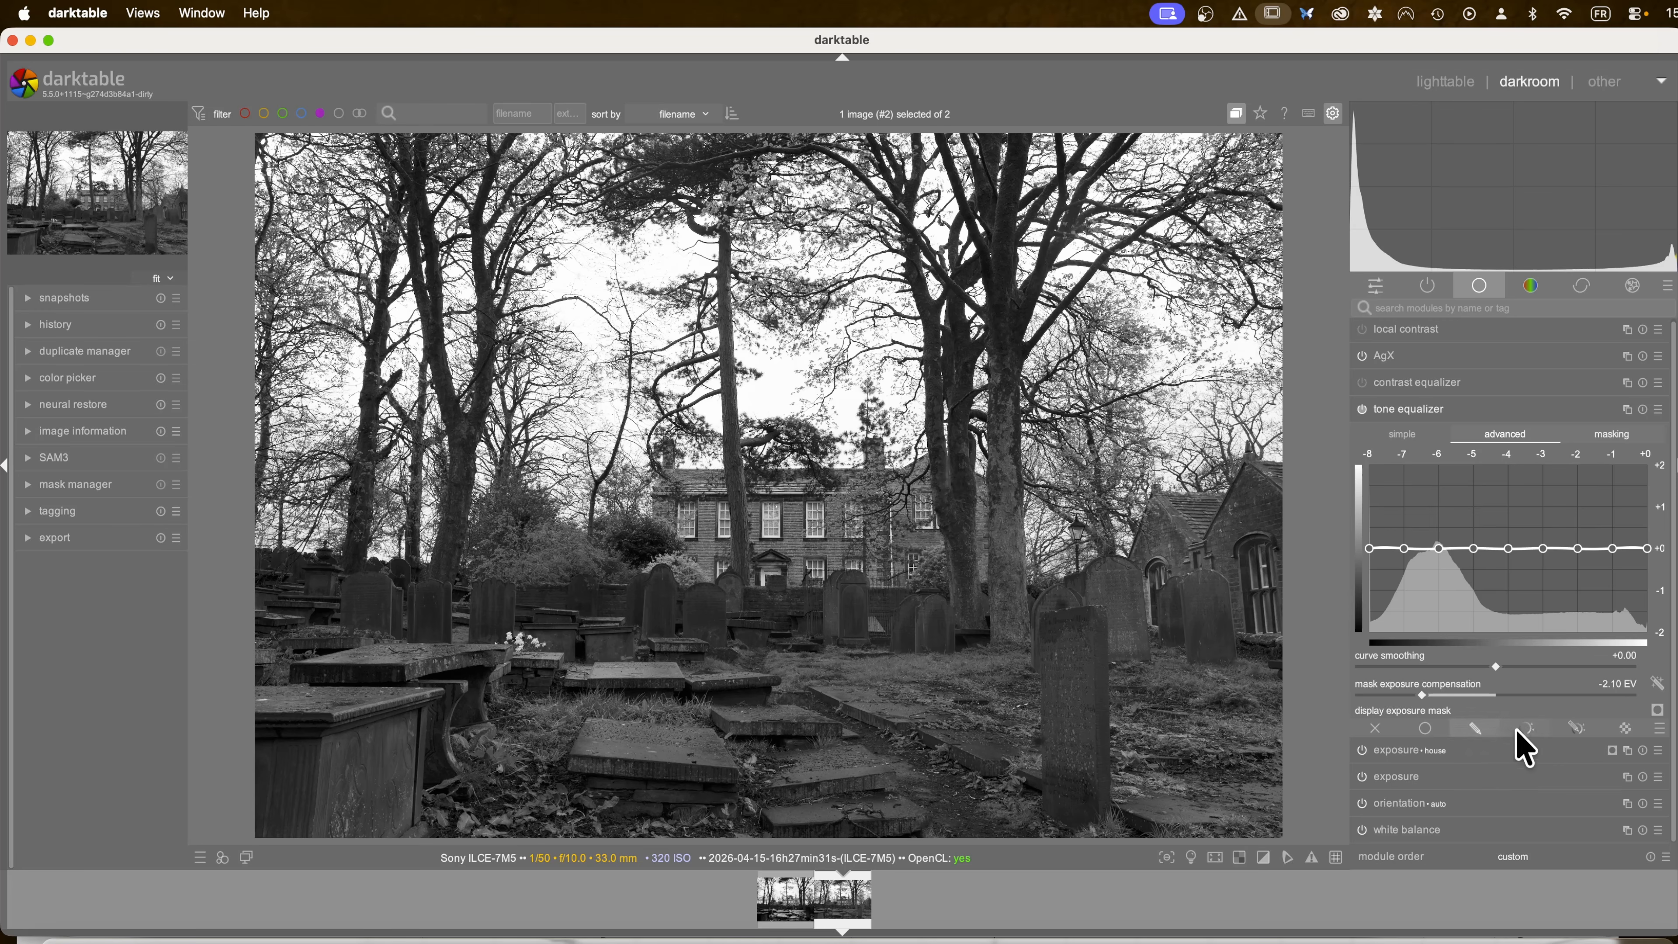
Step: Add a drawn and parametric mask to the tone equalizer with a diagonal gradient over the right-hand trees, compressed to 6.87%
left_click(1576, 728)
scroll(1519, 698, "down", 5)
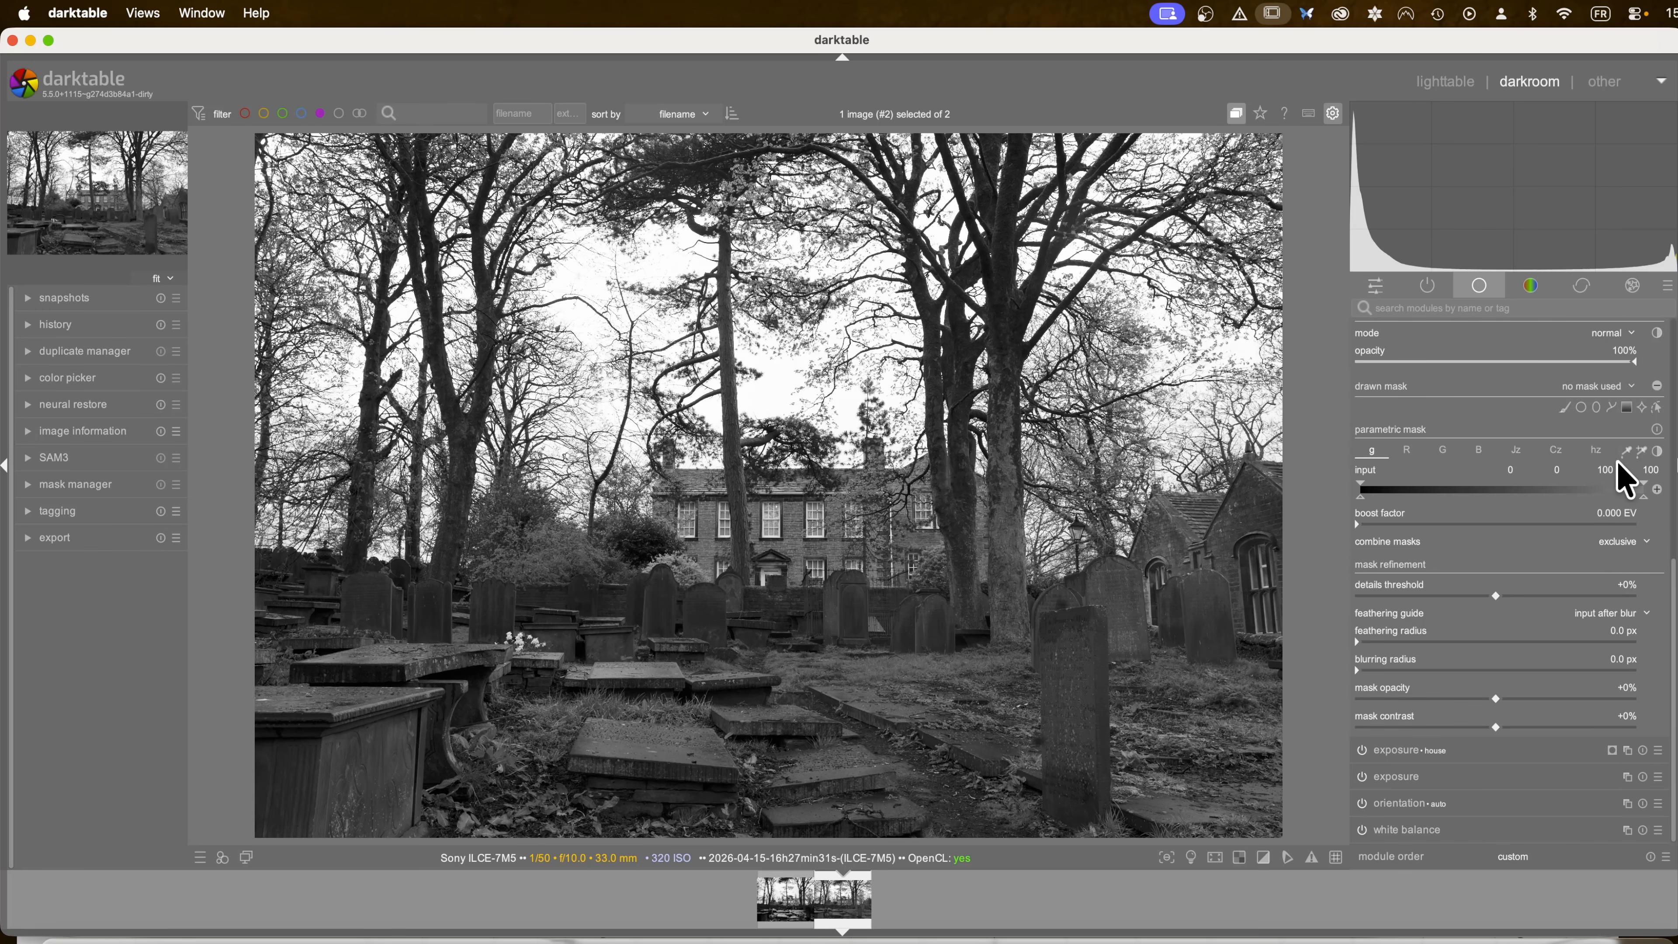
left_click(1627, 408)
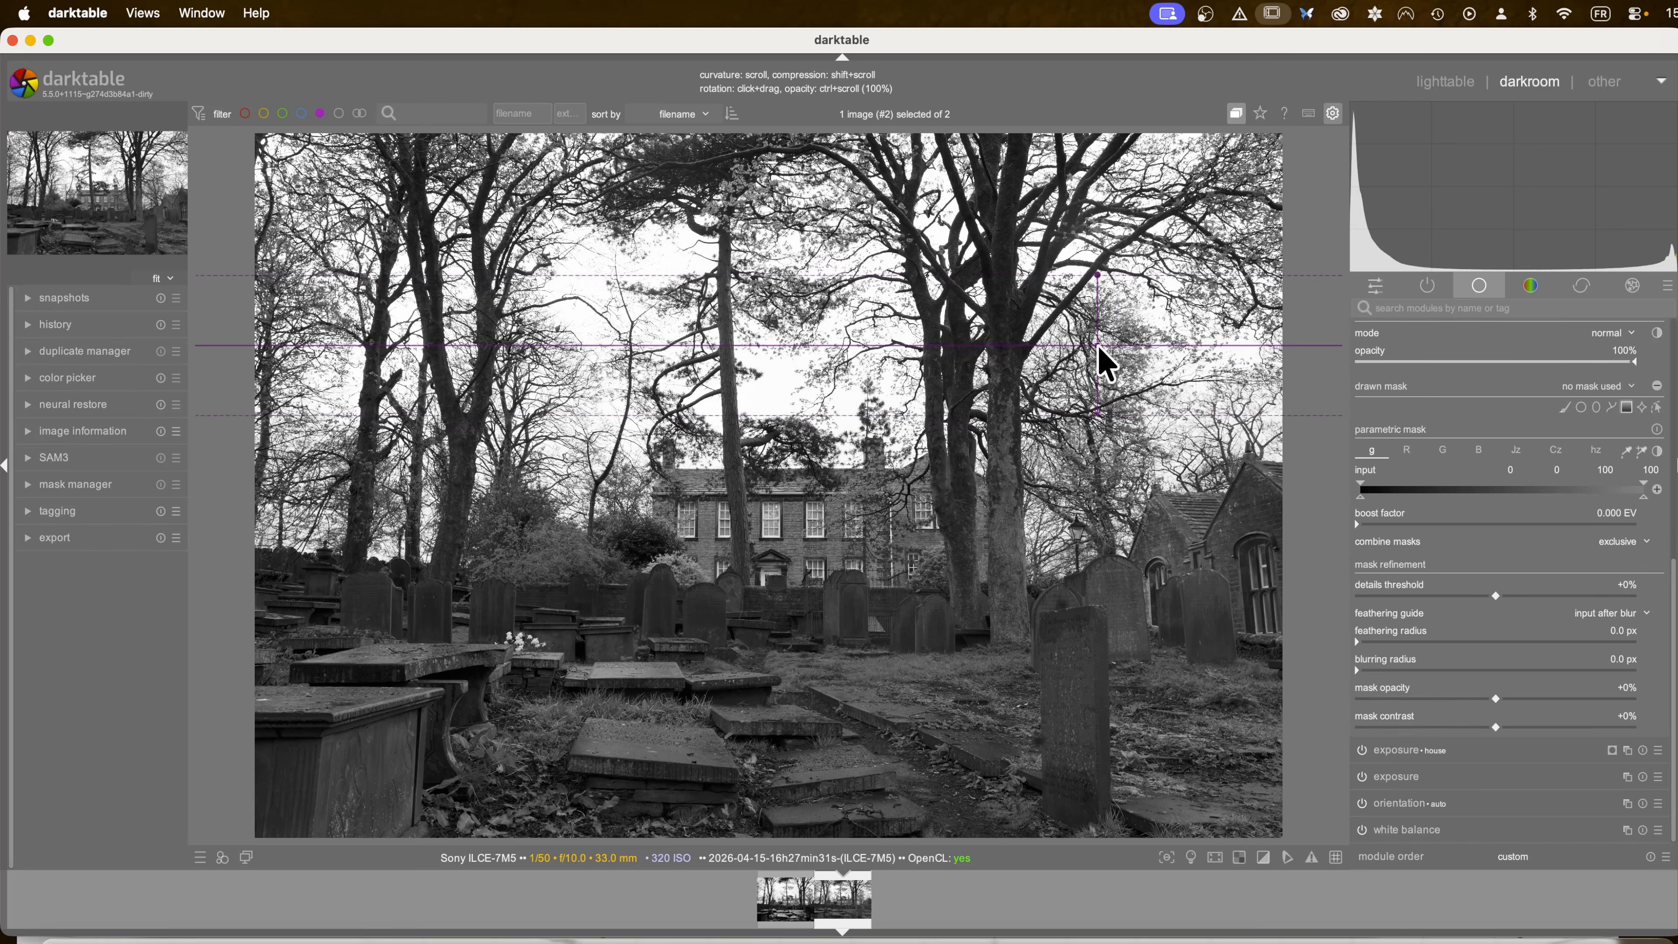
left_click(1006, 362)
left_click_drag(1008, 295, 1045, 329)
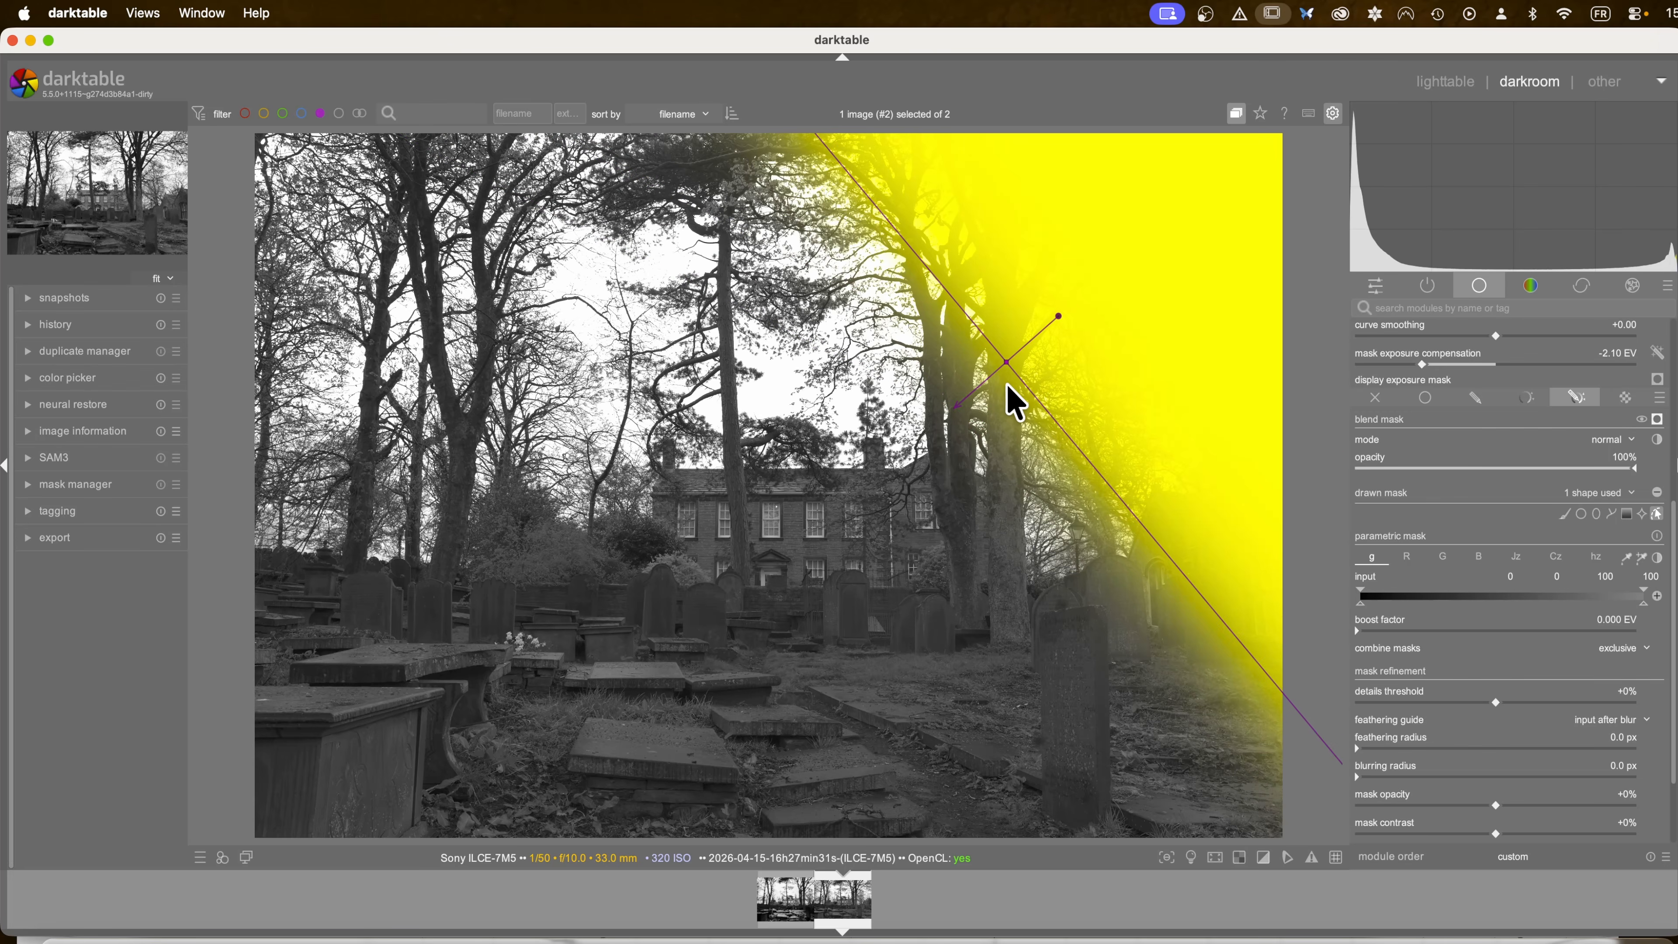
scroll(1015, 382, "down", 8)
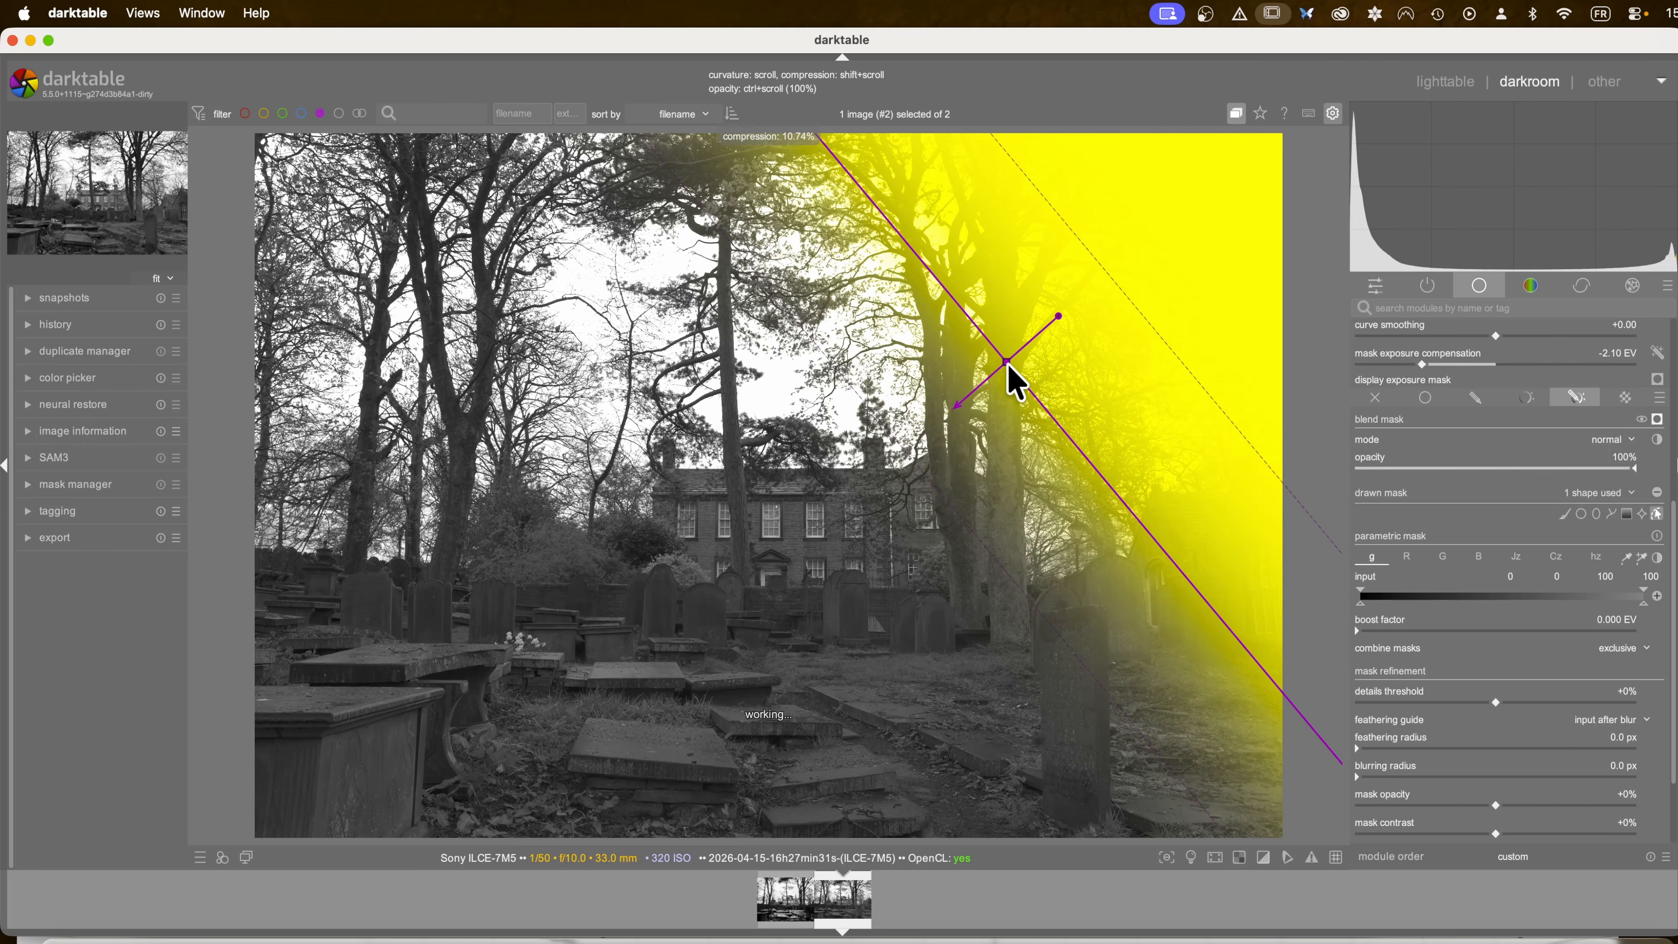
left_click_drag(1010, 369, 989, 382)
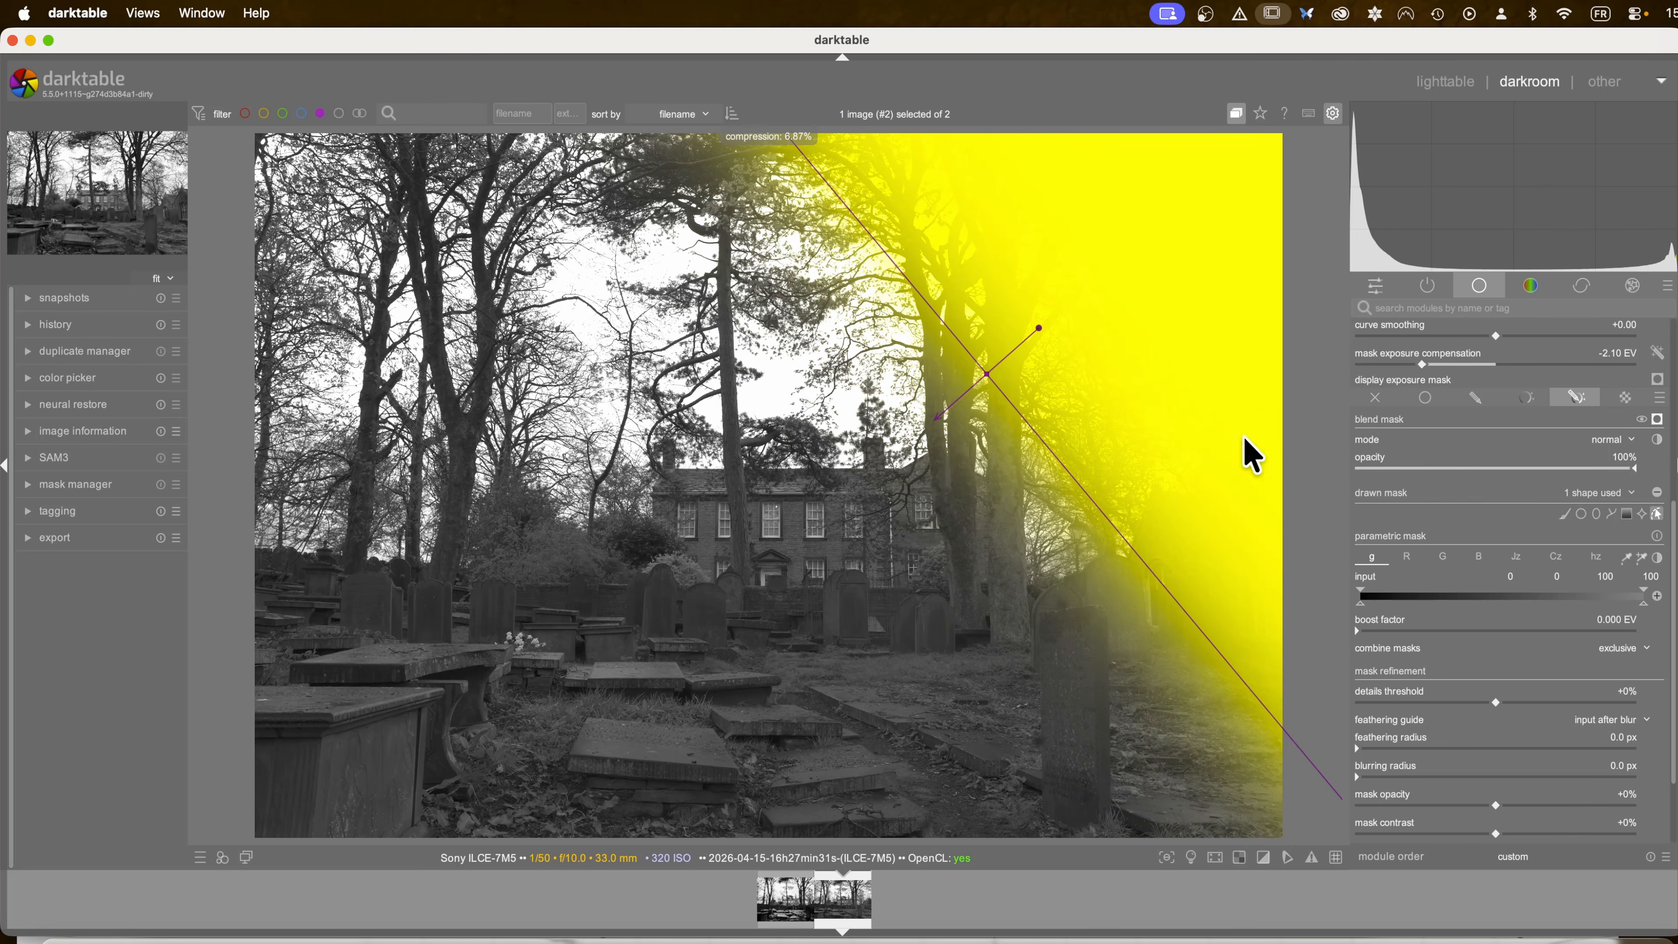
Step: Add a second gradient over the left-hand trees, slanted to mirror the first, with compression set to 8.59%
left_click(1627, 514)
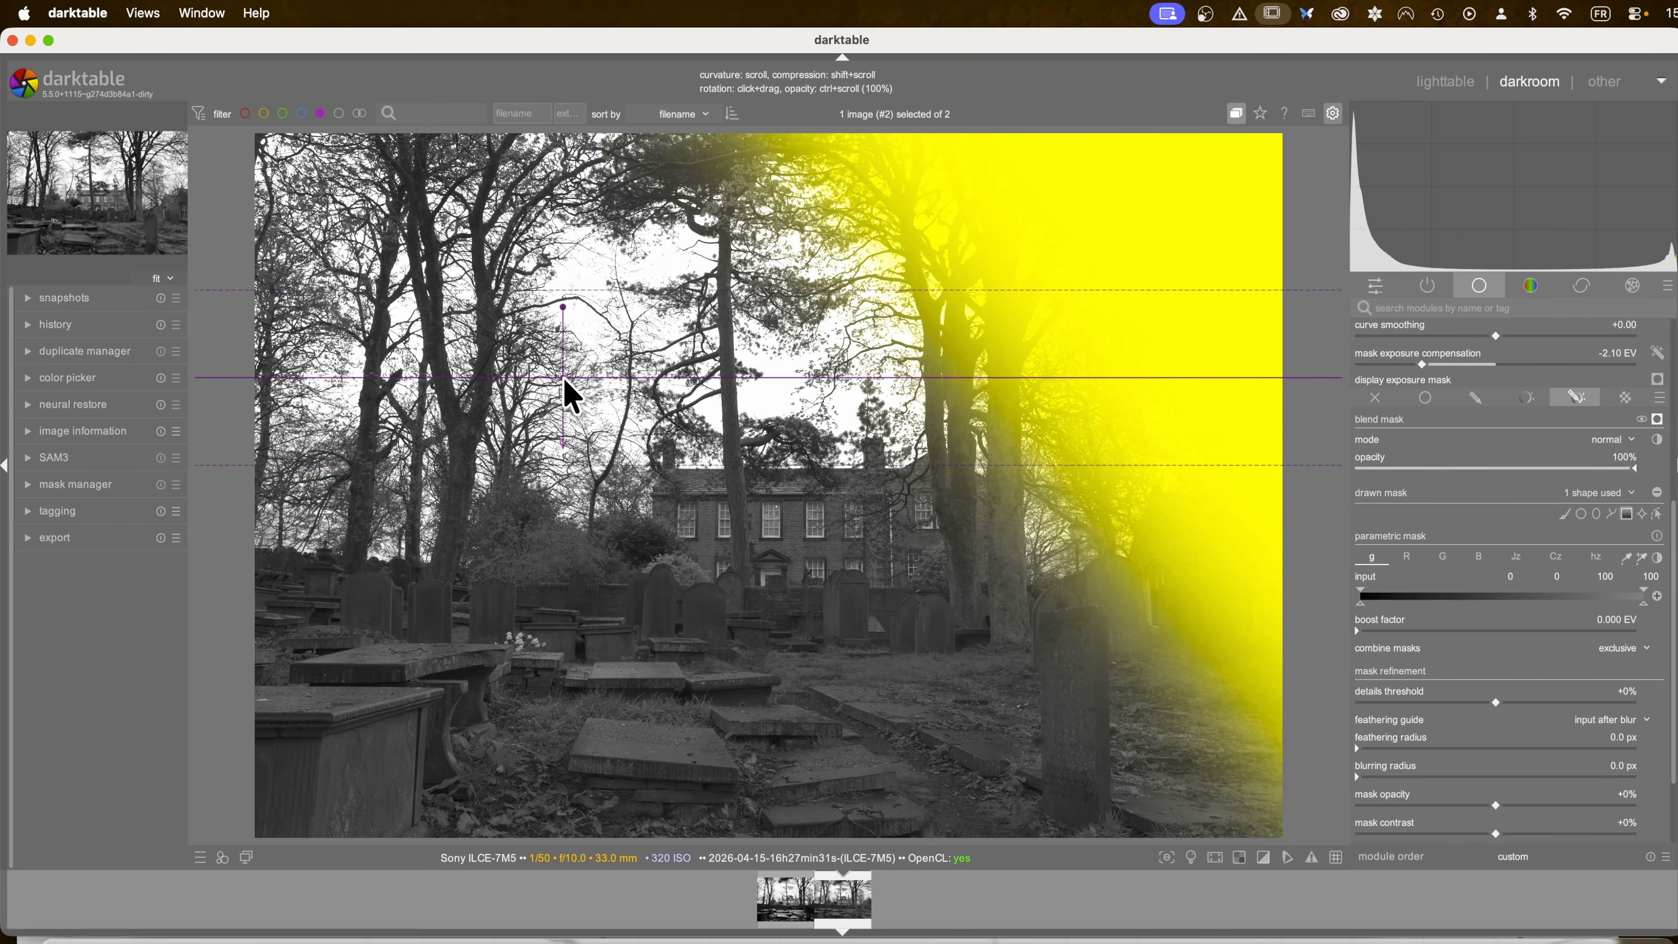
left_click(477, 392)
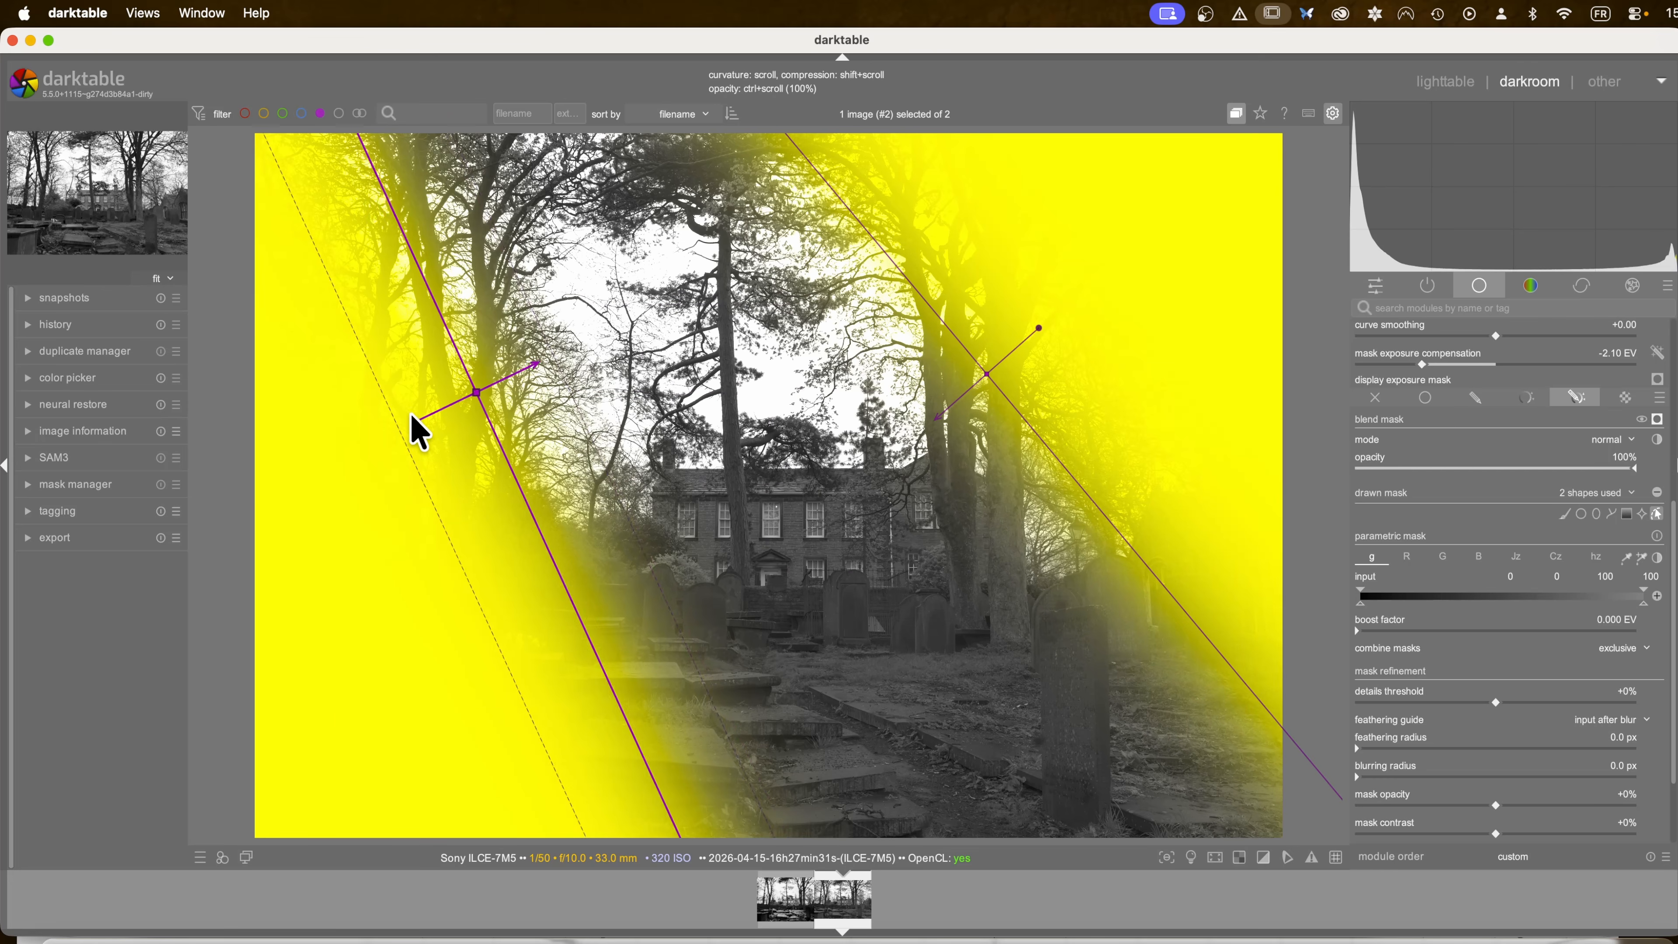
left_click_drag(412, 434, 424, 356)
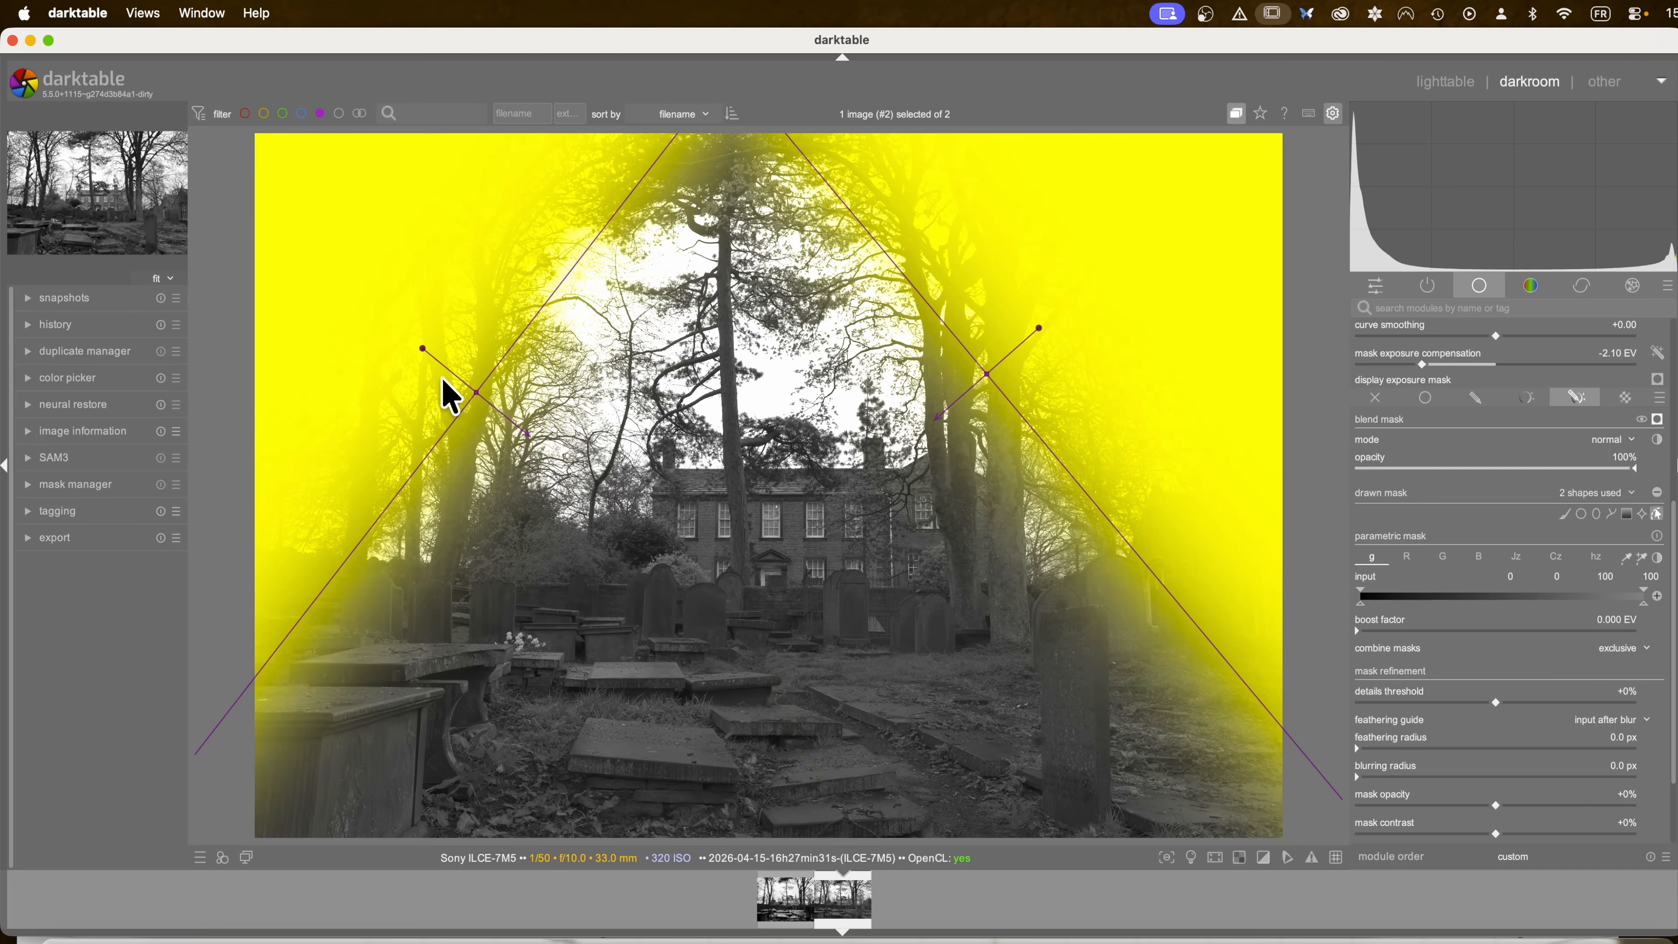
scroll(469, 407, "down", 2)
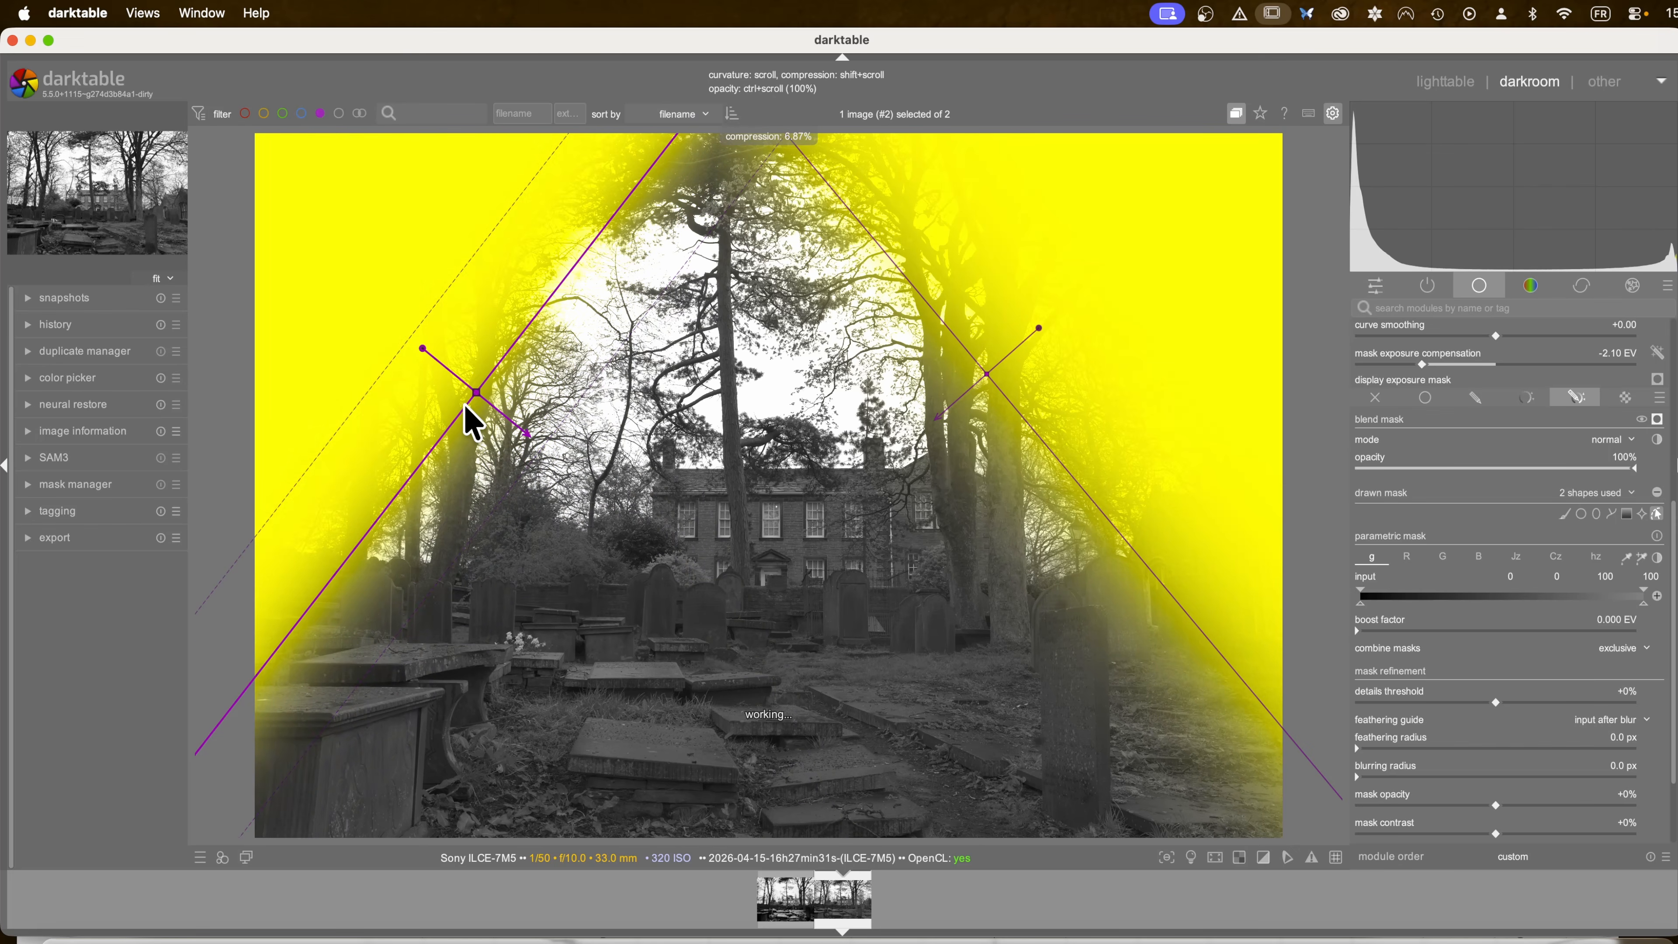
scroll(463, 406, "up", 1)
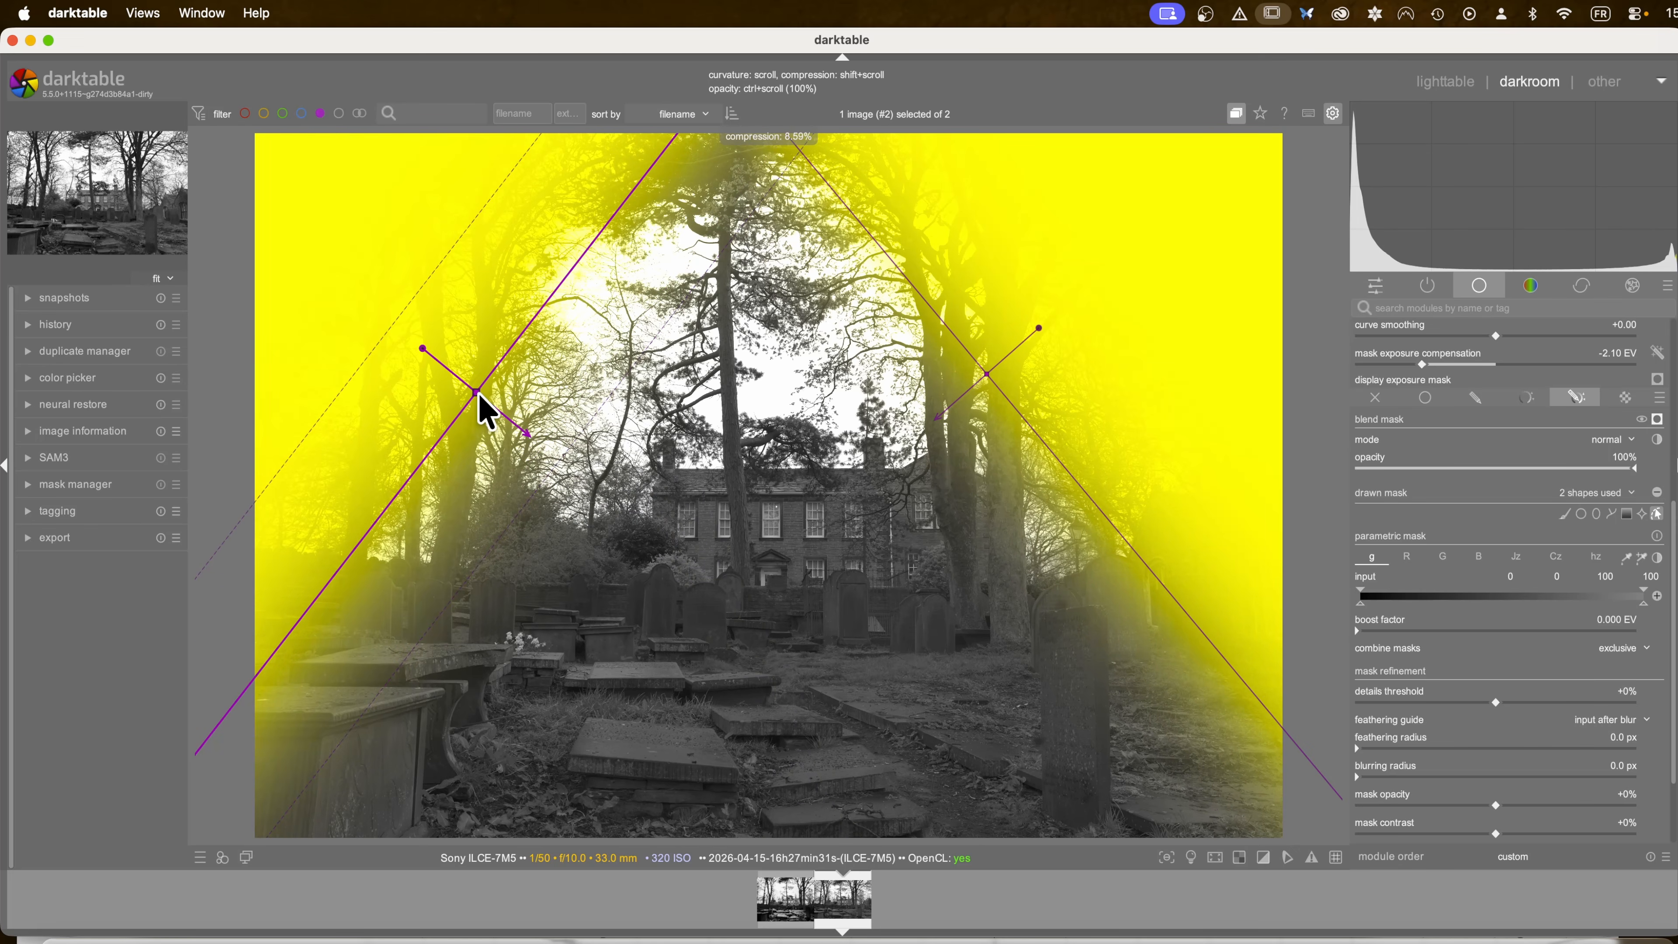
left_click_drag(484, 415, 480, 418)
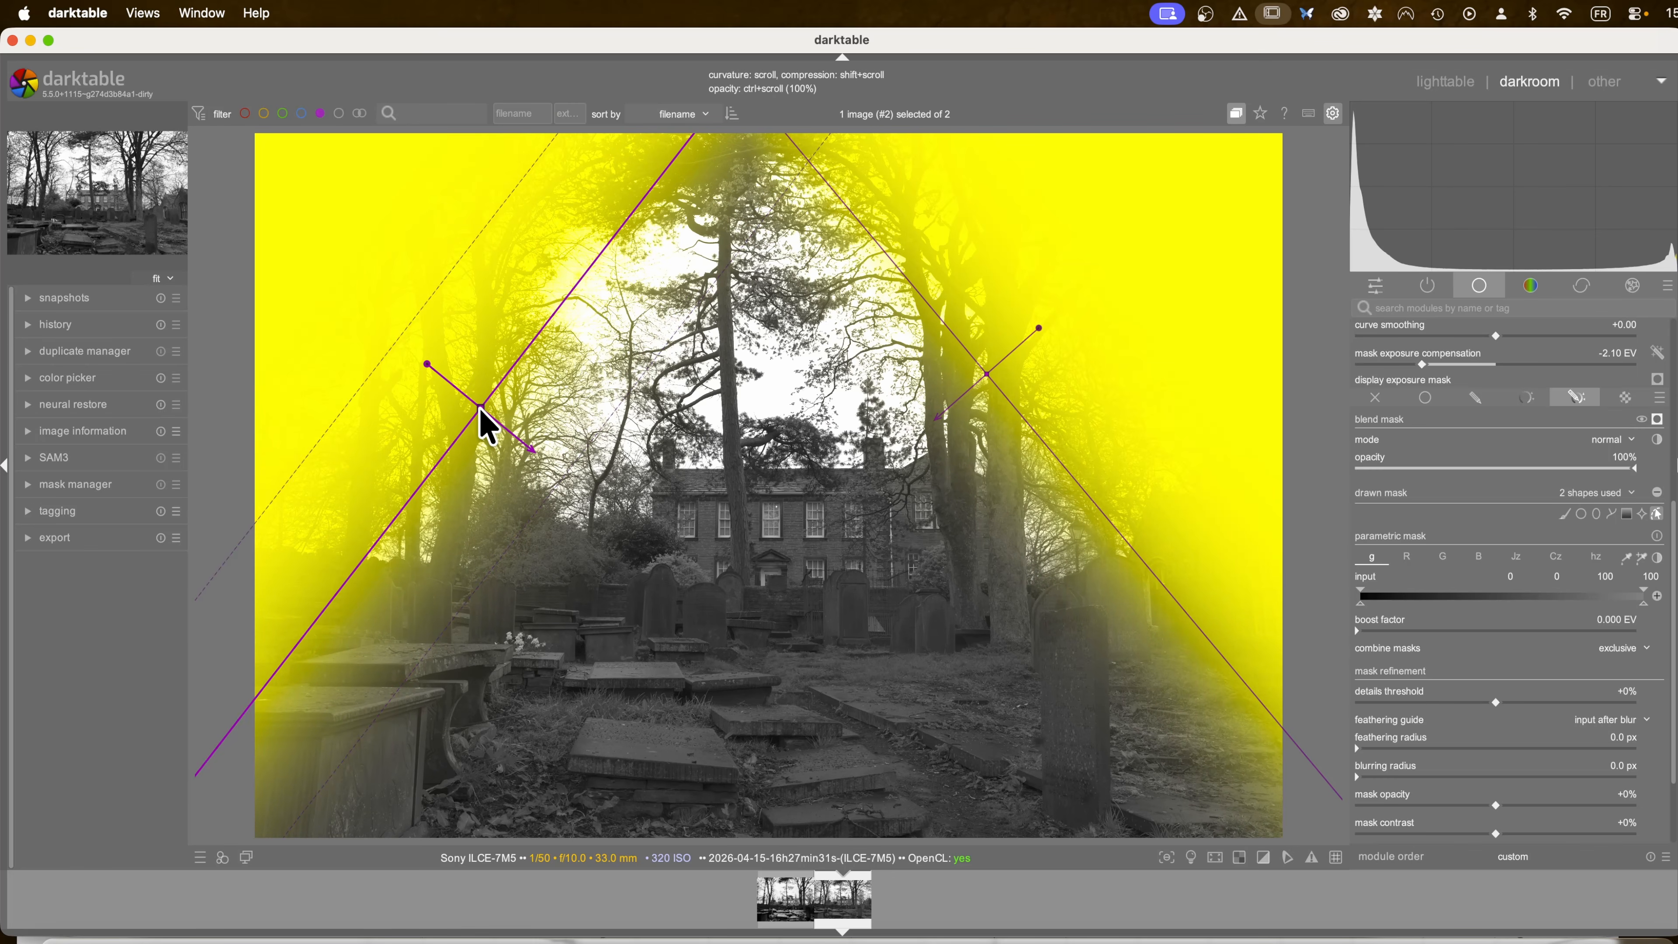
Step: Bend the left-hand gradient to a curvature of -15.50% and curve the right-hand gradient similarly around the house
scroll(482, 412, "down", 5)
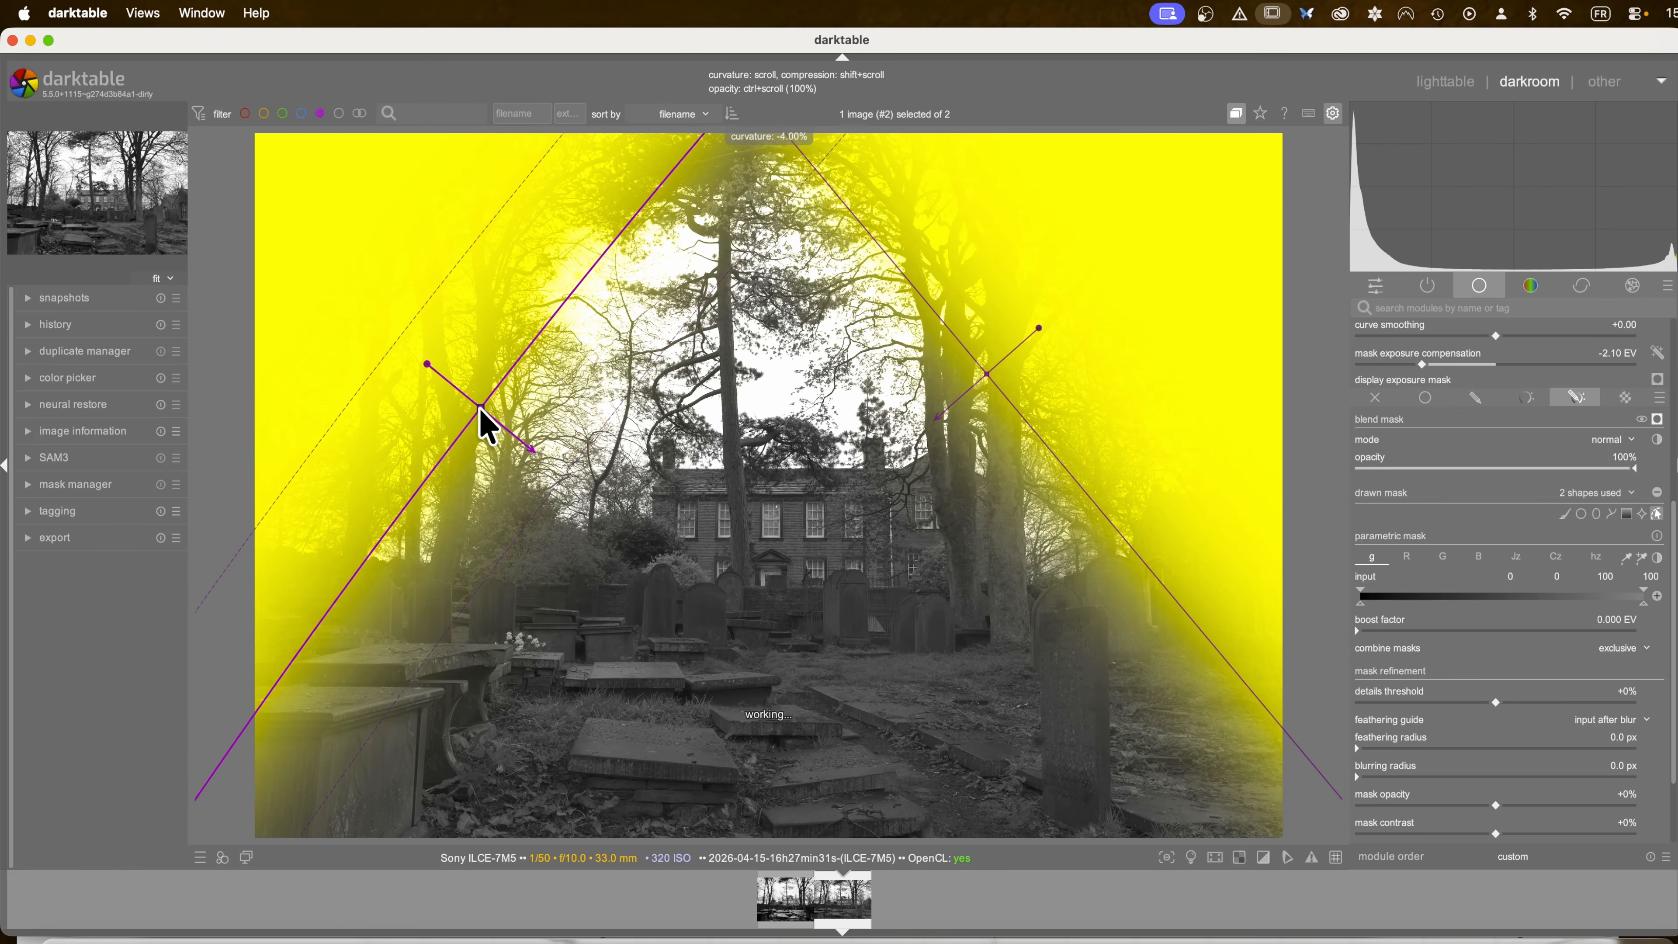
scroll(481, 411, "down", 6)
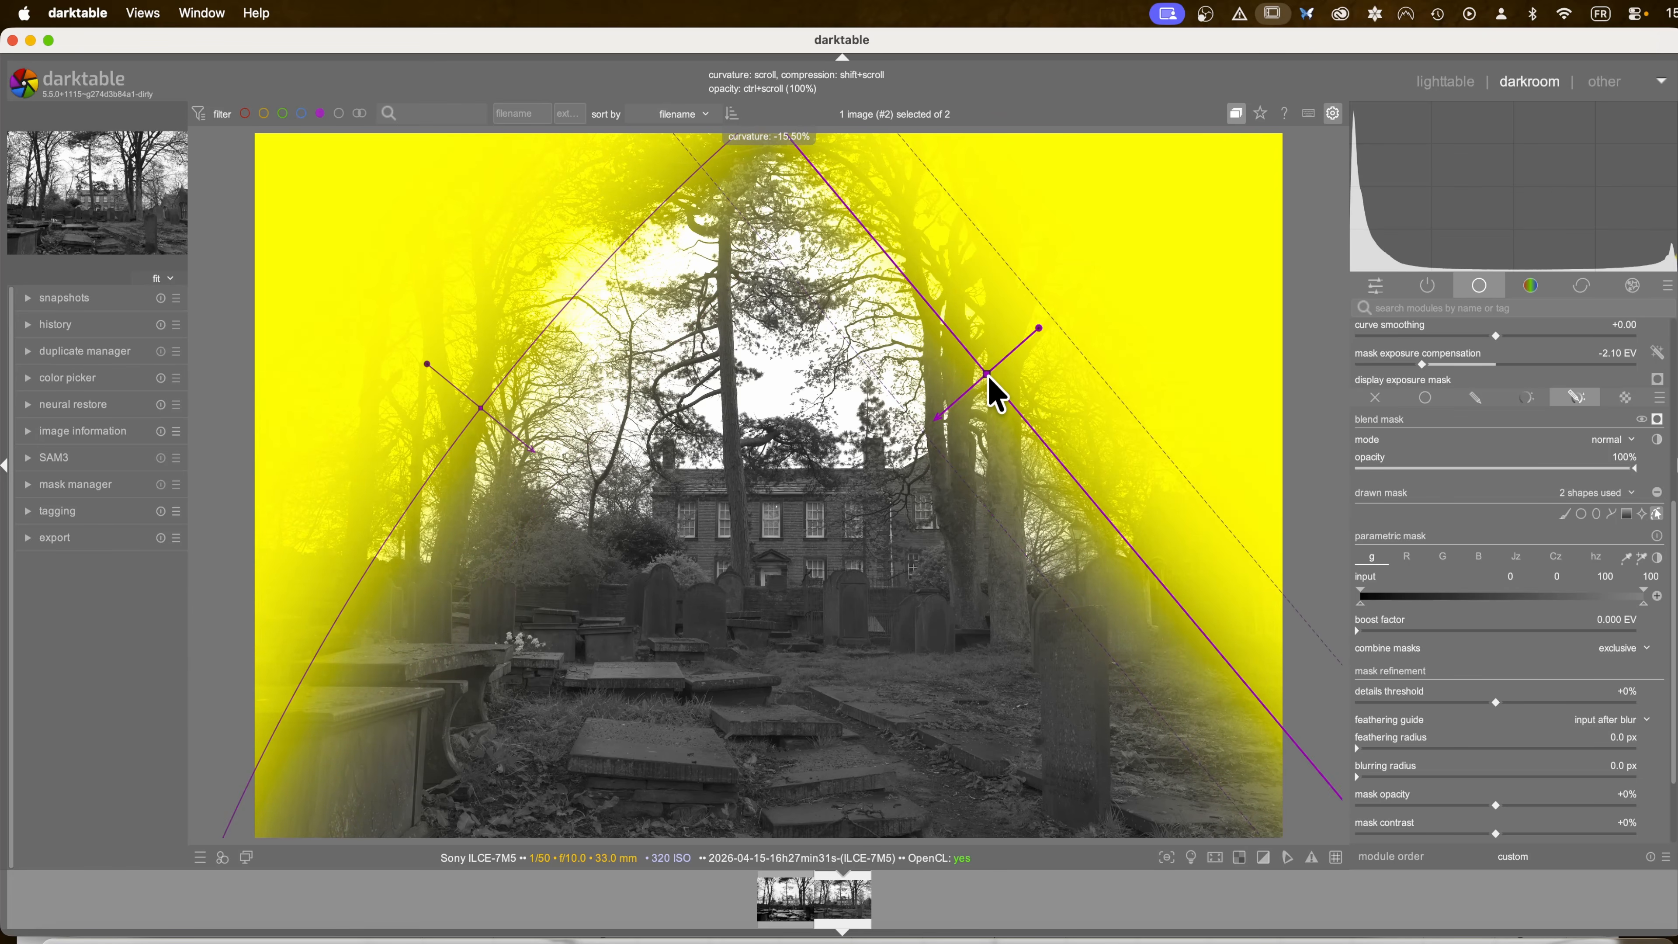
scroll(995, 394, "down", 10)
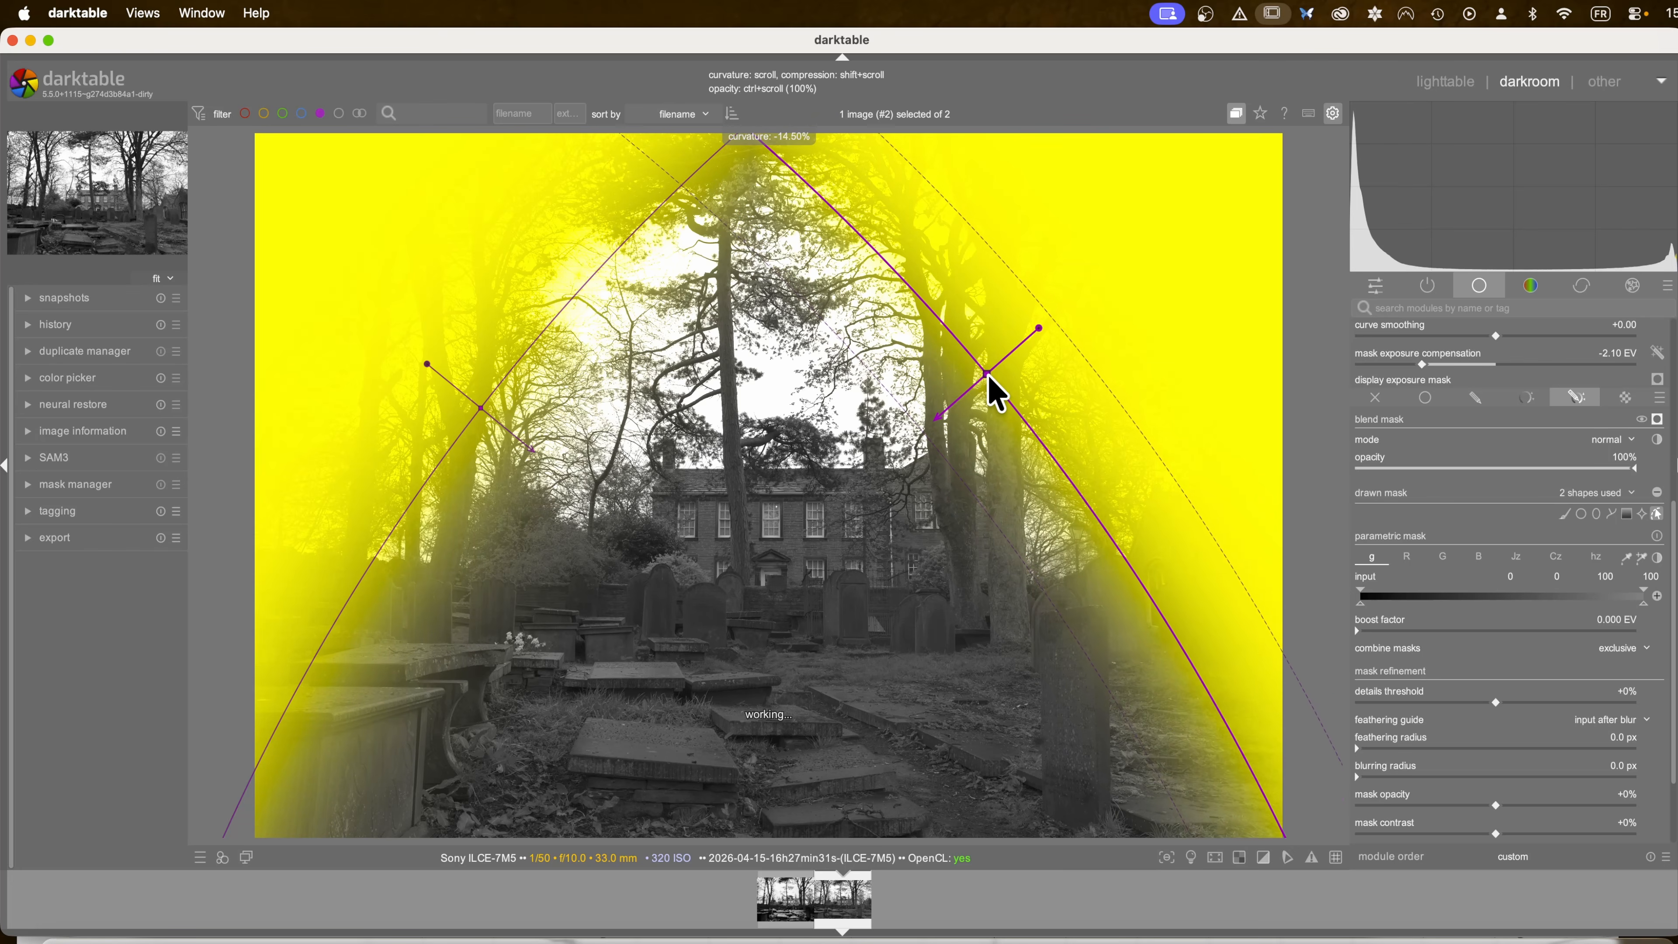
scroll(995, 393, "down", 3)
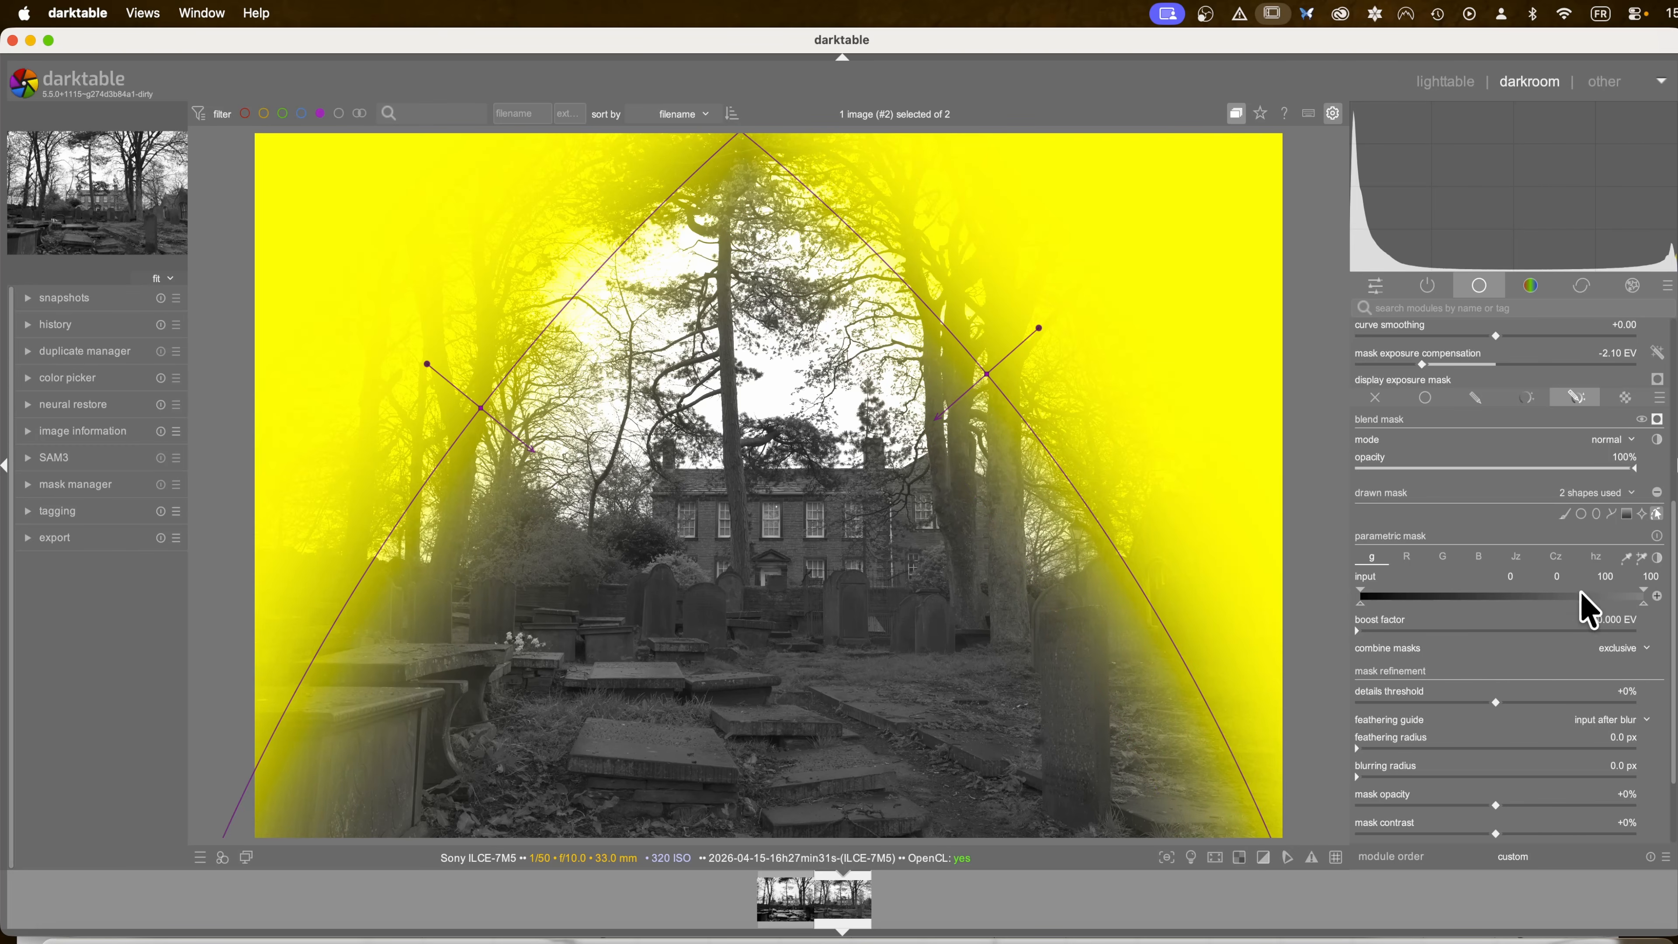
Step: Restrict the mask's Jz input to upper limits of 0.37 and 0.52, and set the feathering radius to 9.5 px
left_click(1595, 558)
left_click(1514, 559)
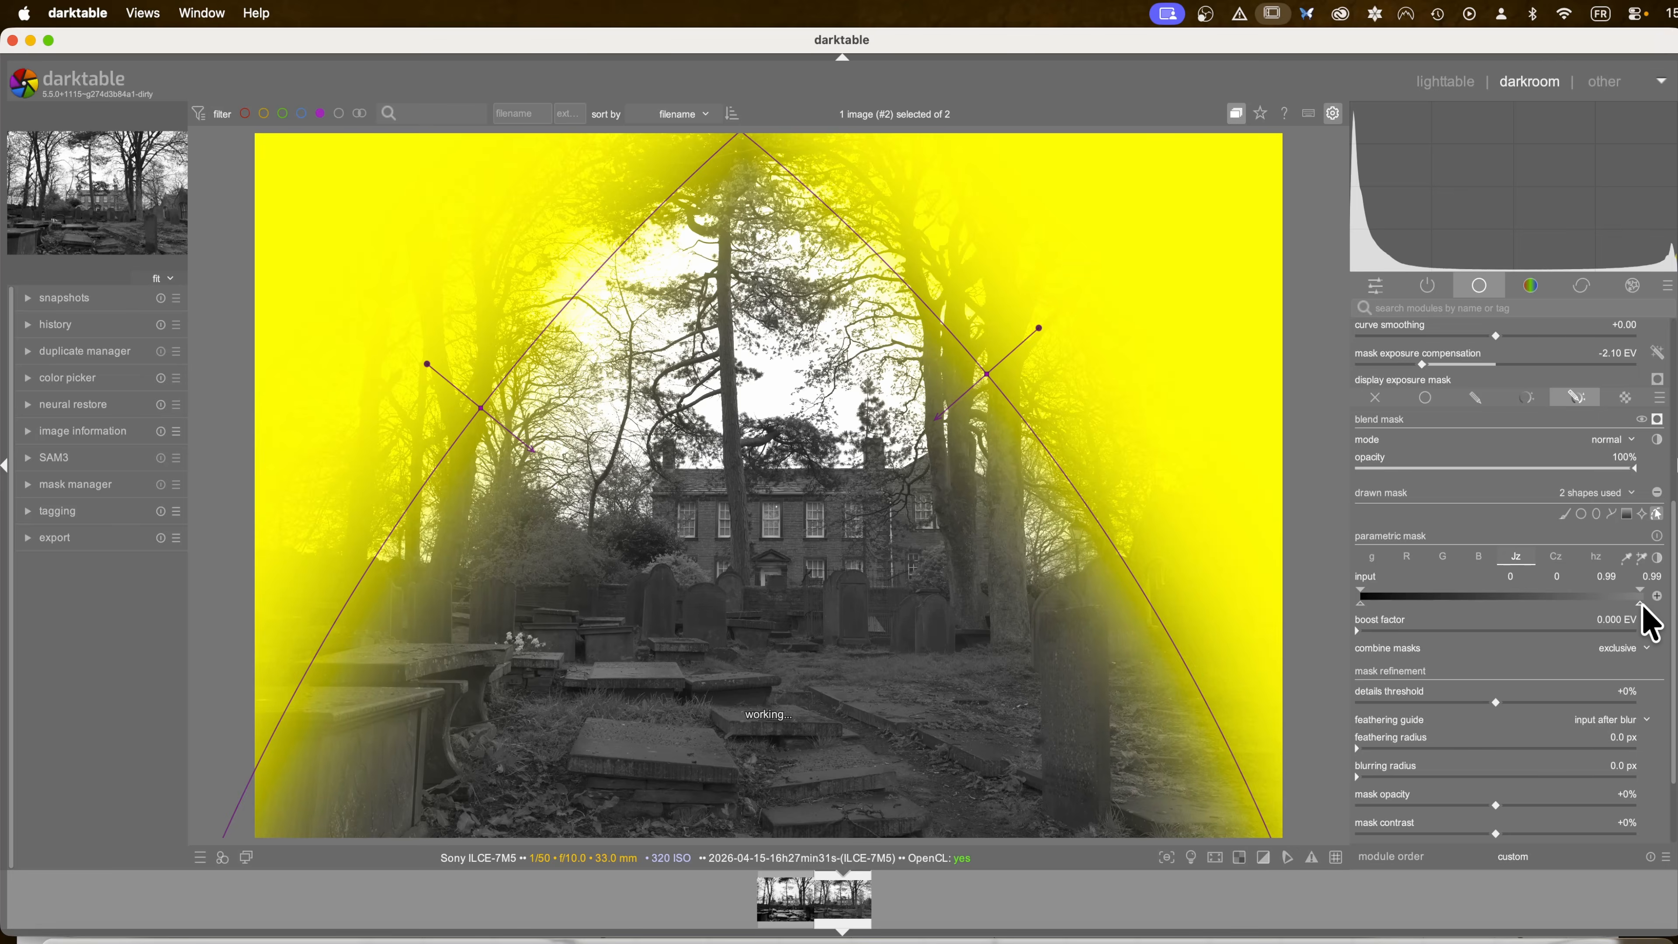
mouse_move(1643, 609)
left_mouse_down()
mouse_move(1476, 603)
mouse_move(1506, 603)
left_mouse_up()
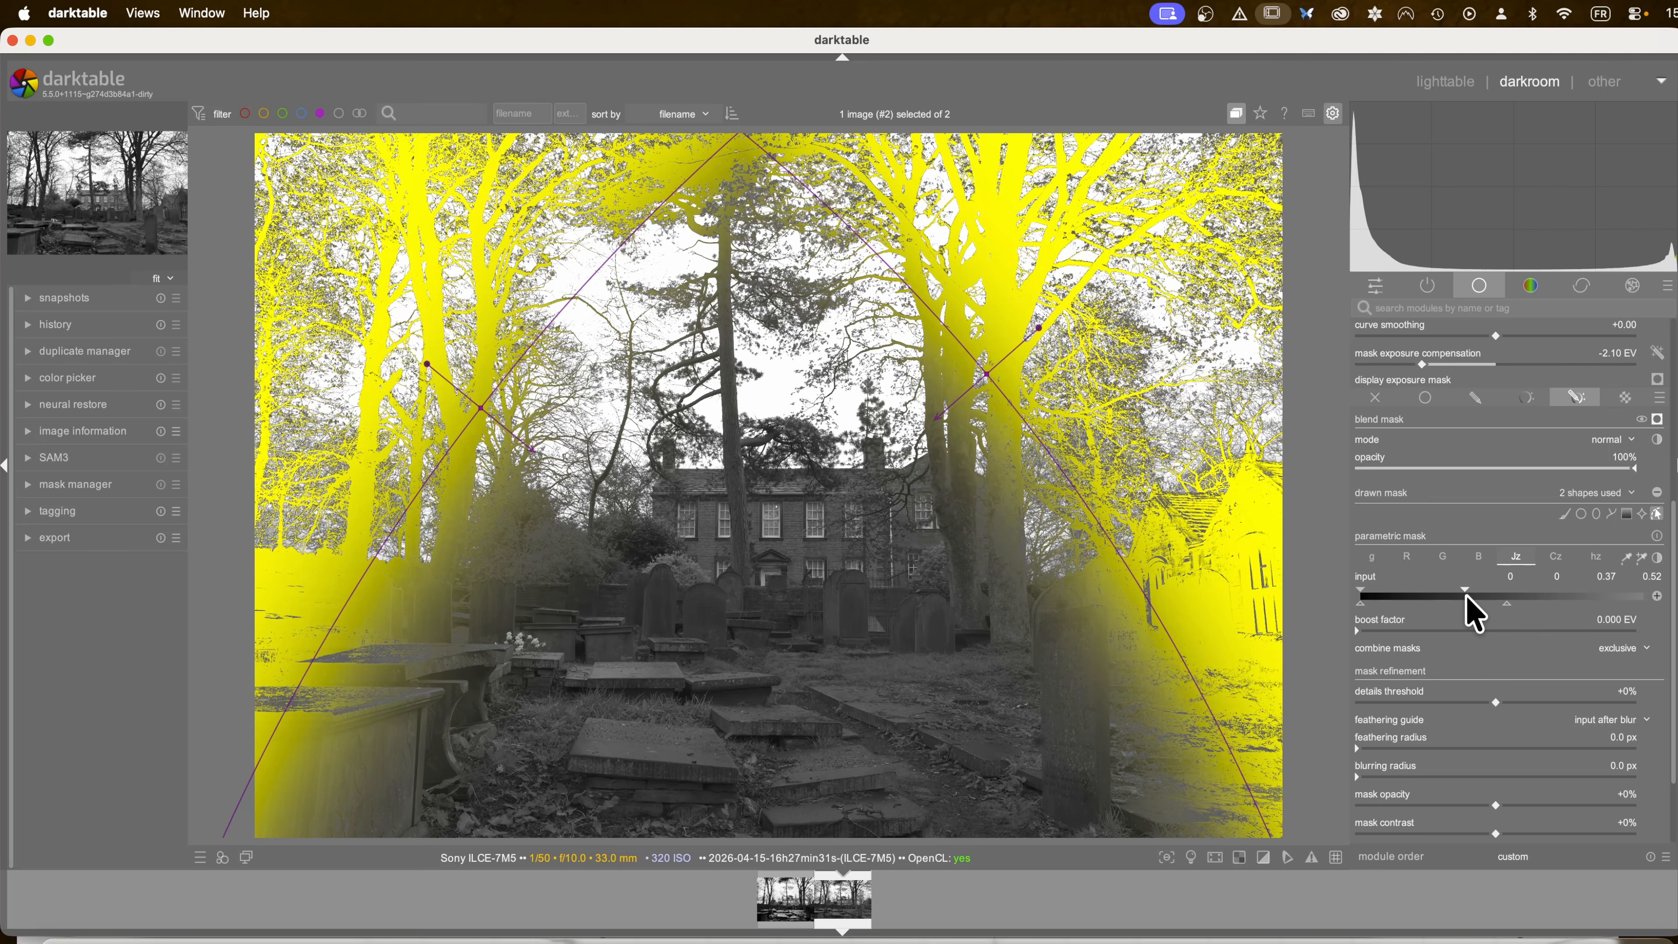
left_click(1366, 750)
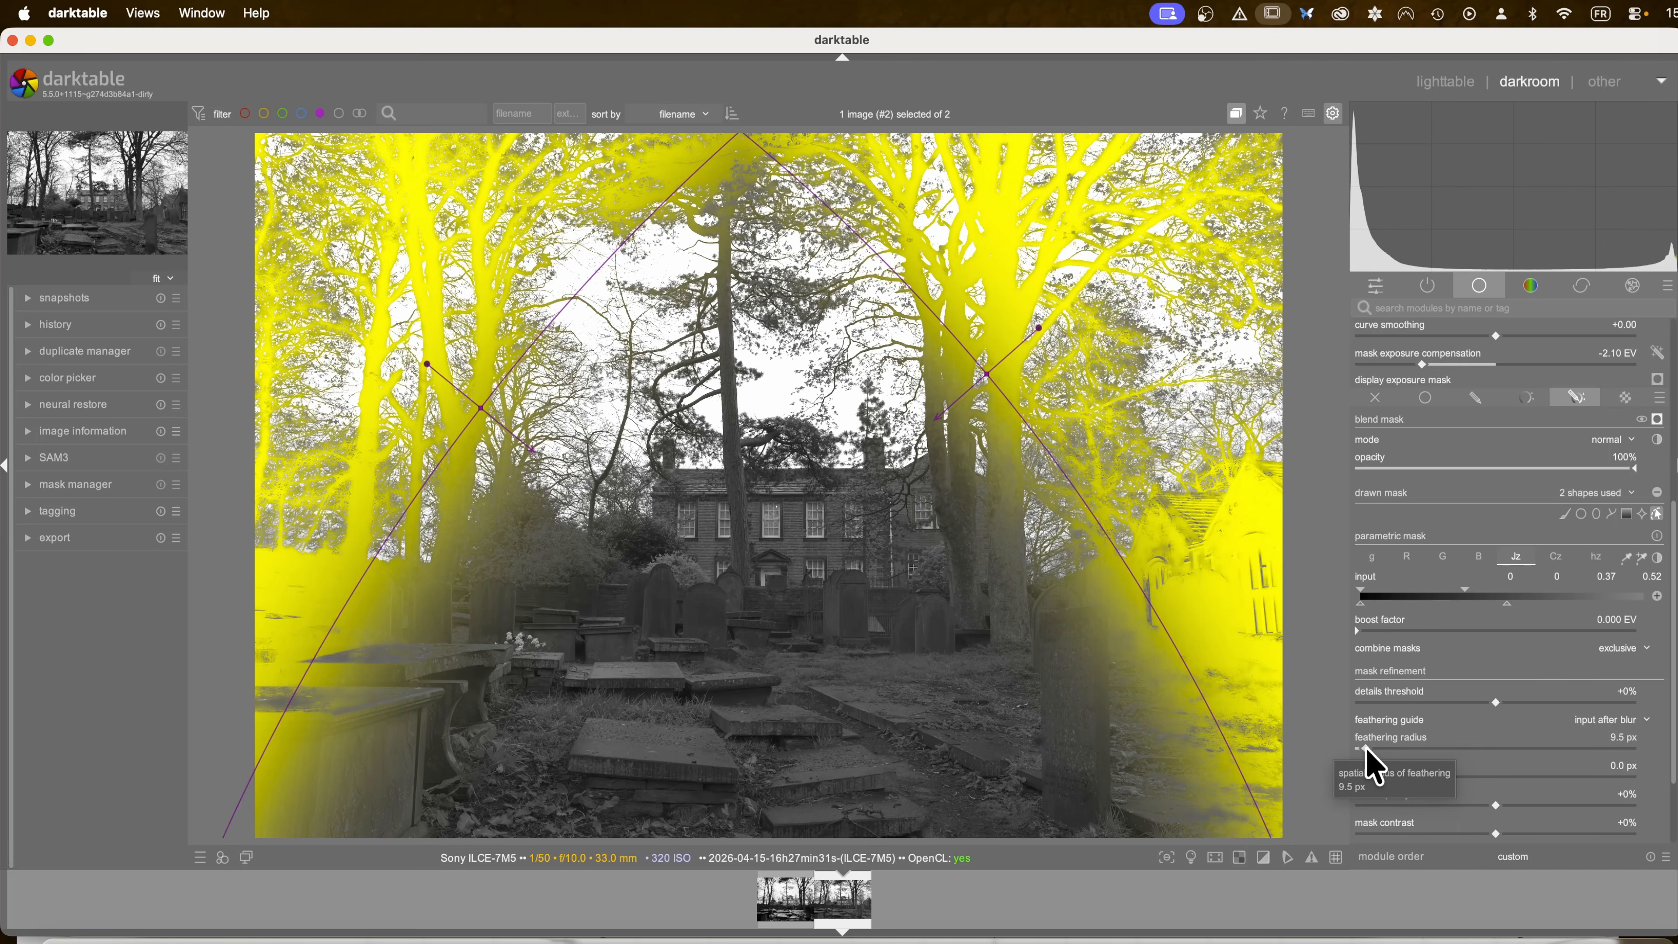
Step: Lower the tone equalizer curve to about -1 EV around the -6 EV node, easing up towards -4 EV, and compare the effect off and on
scroll(1513, 503, "up", 5)
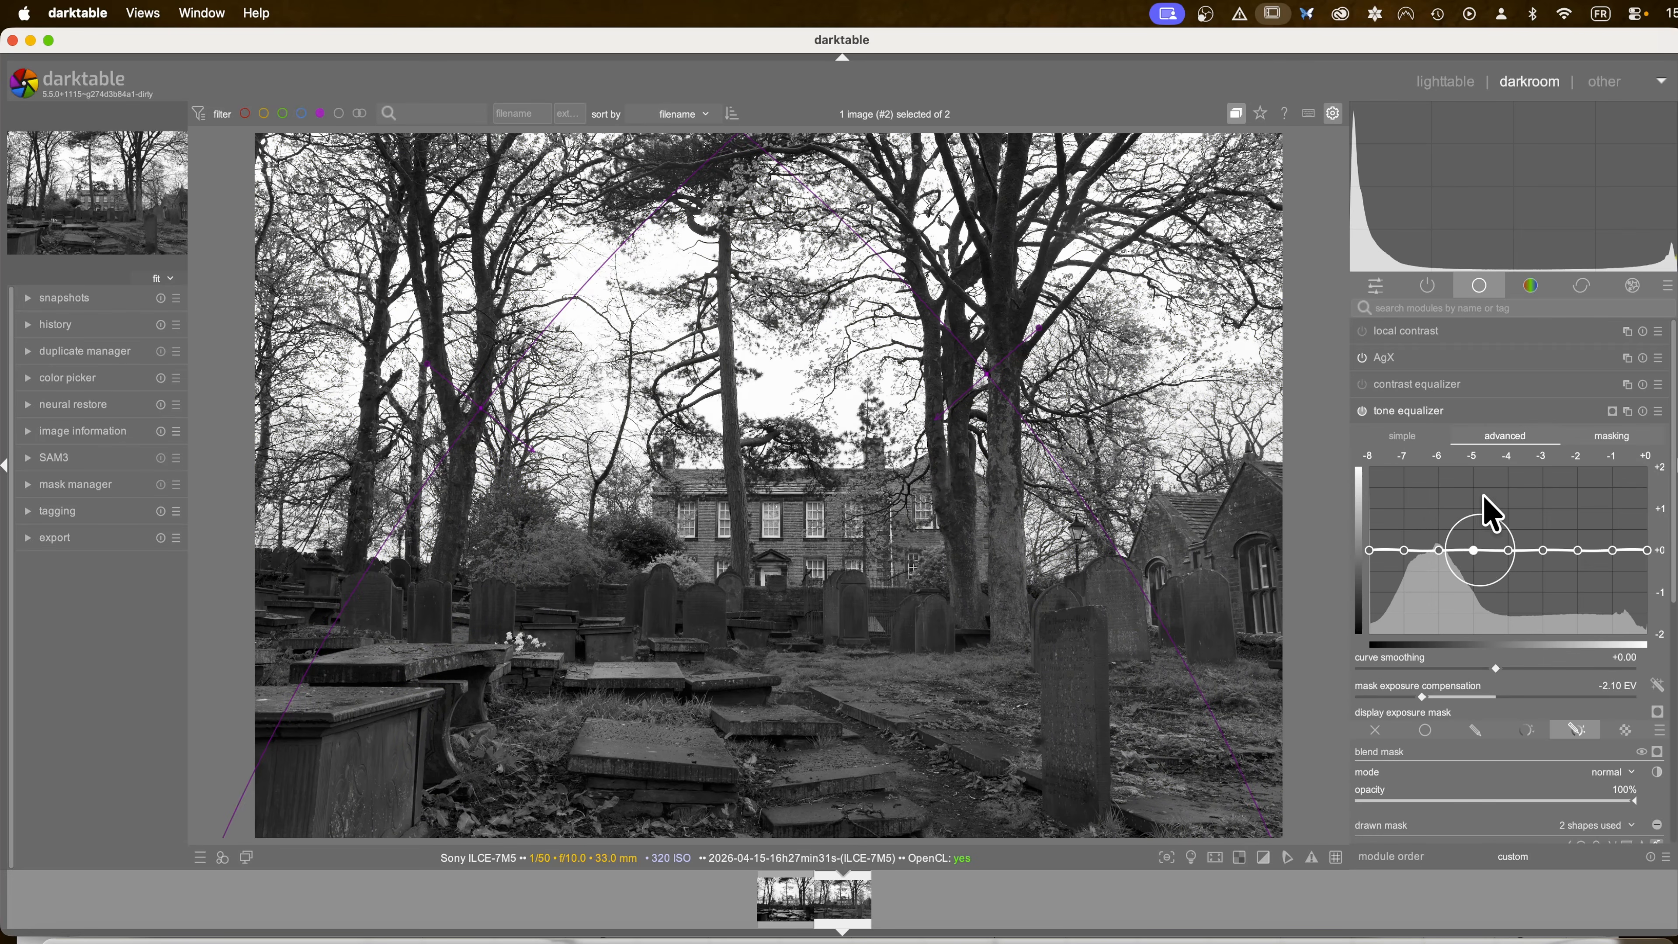
left_click_drag(1435, 555, 1443, 595)
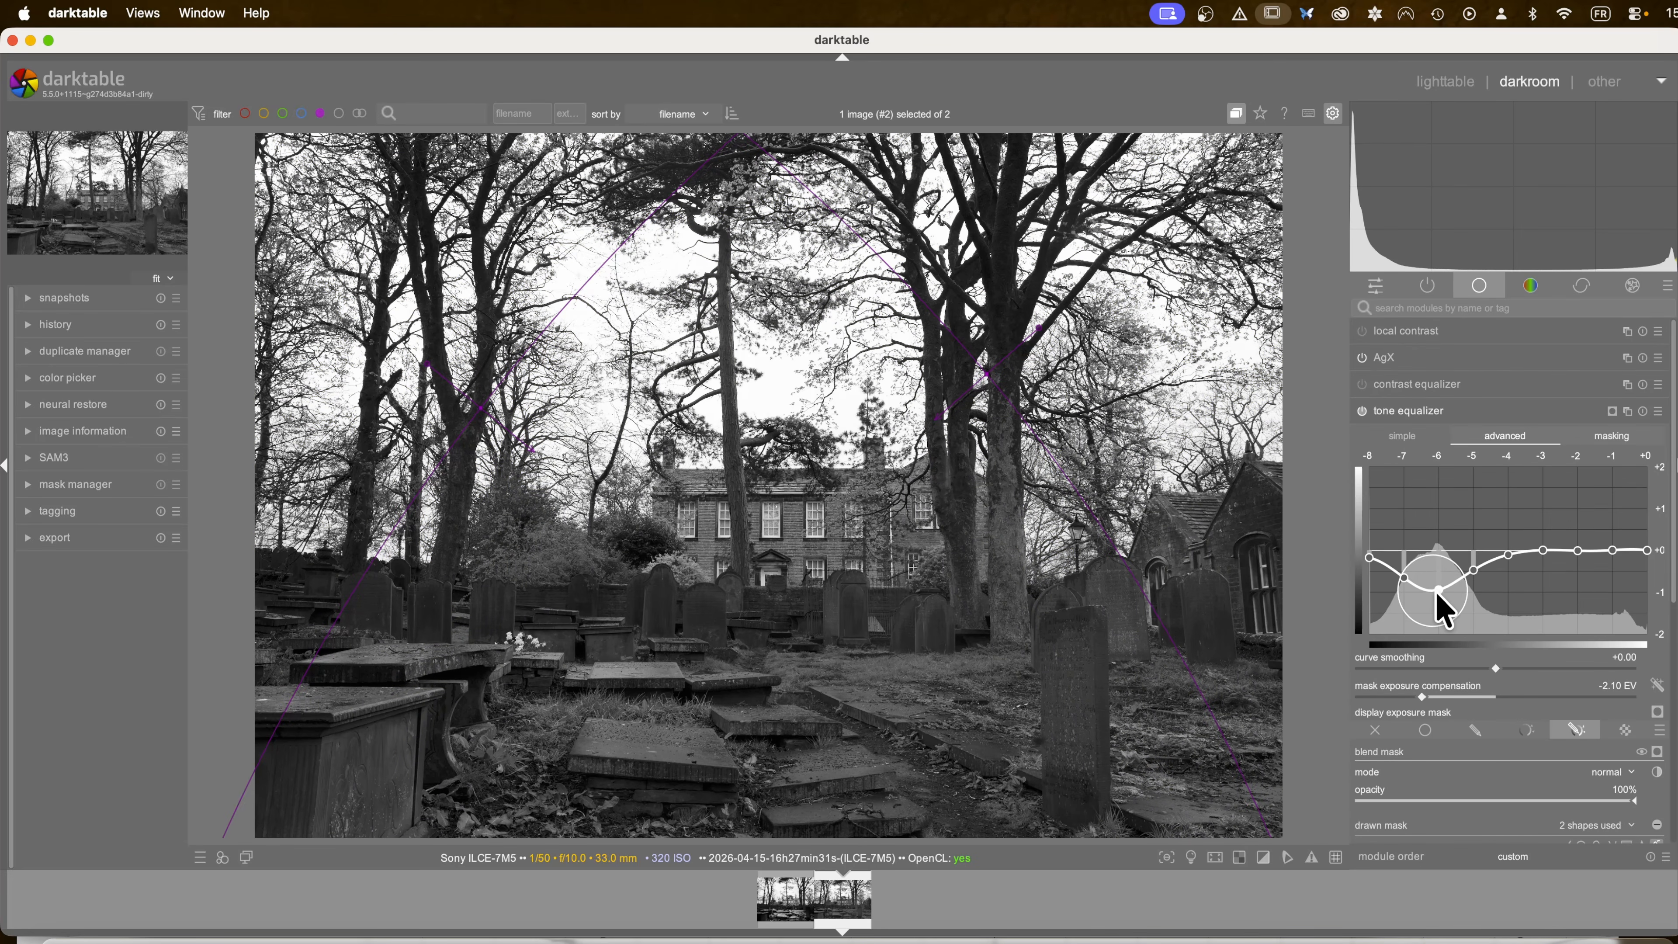
left_click_drag(1489, 557, 1489, 572)
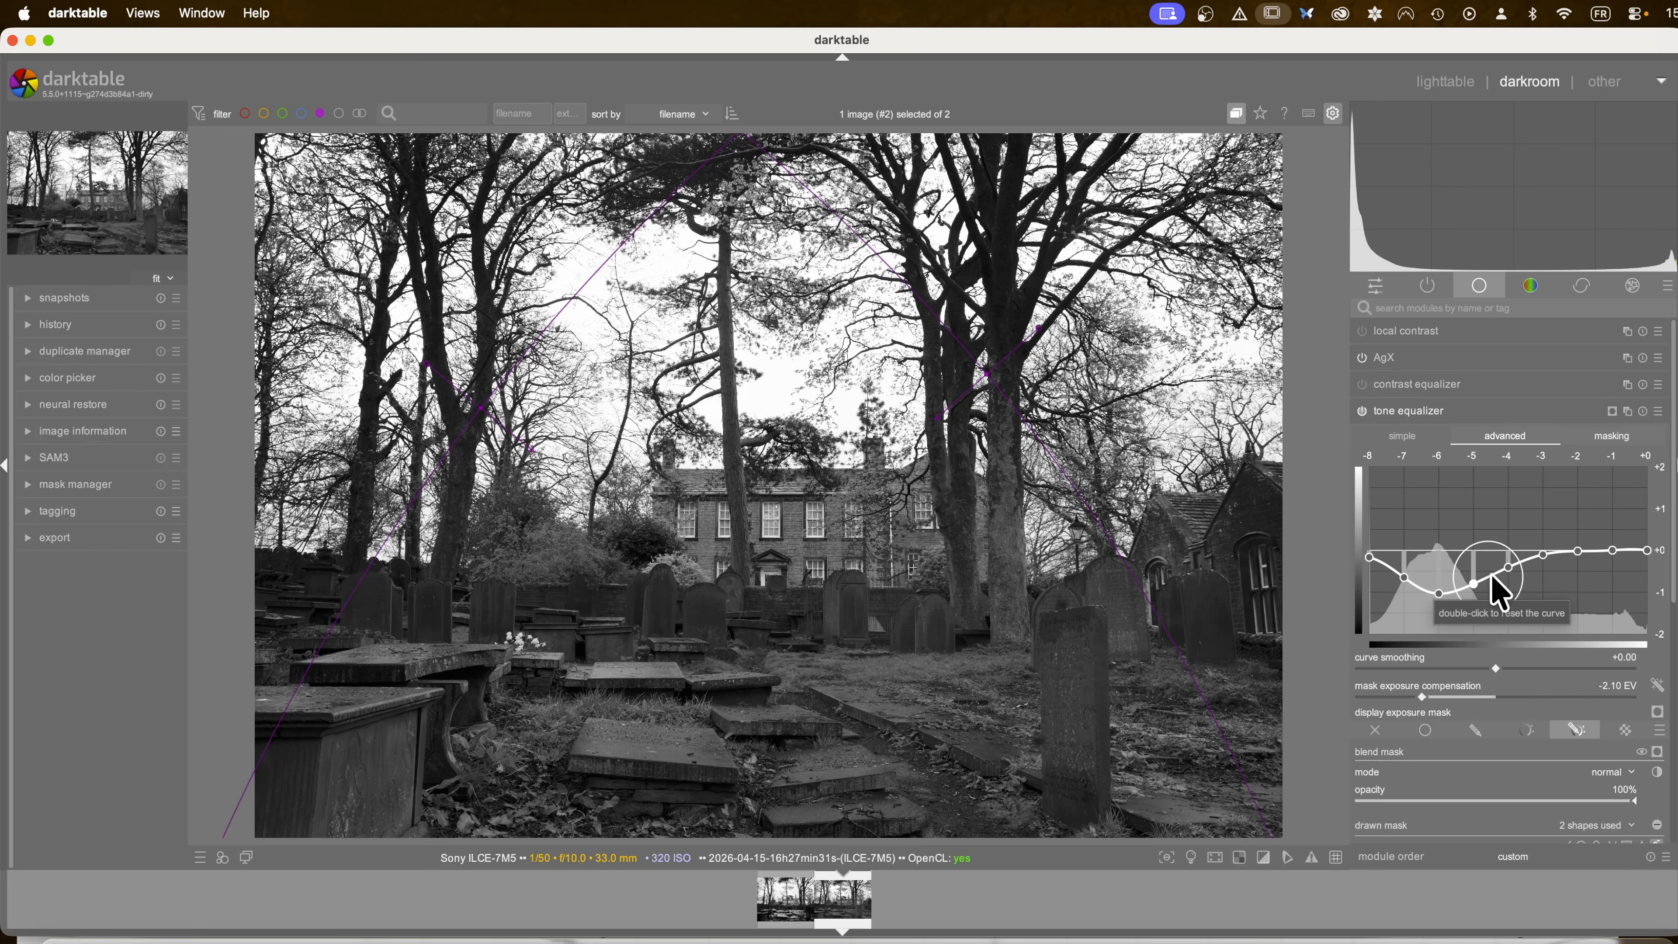
left_click(1362, 412)
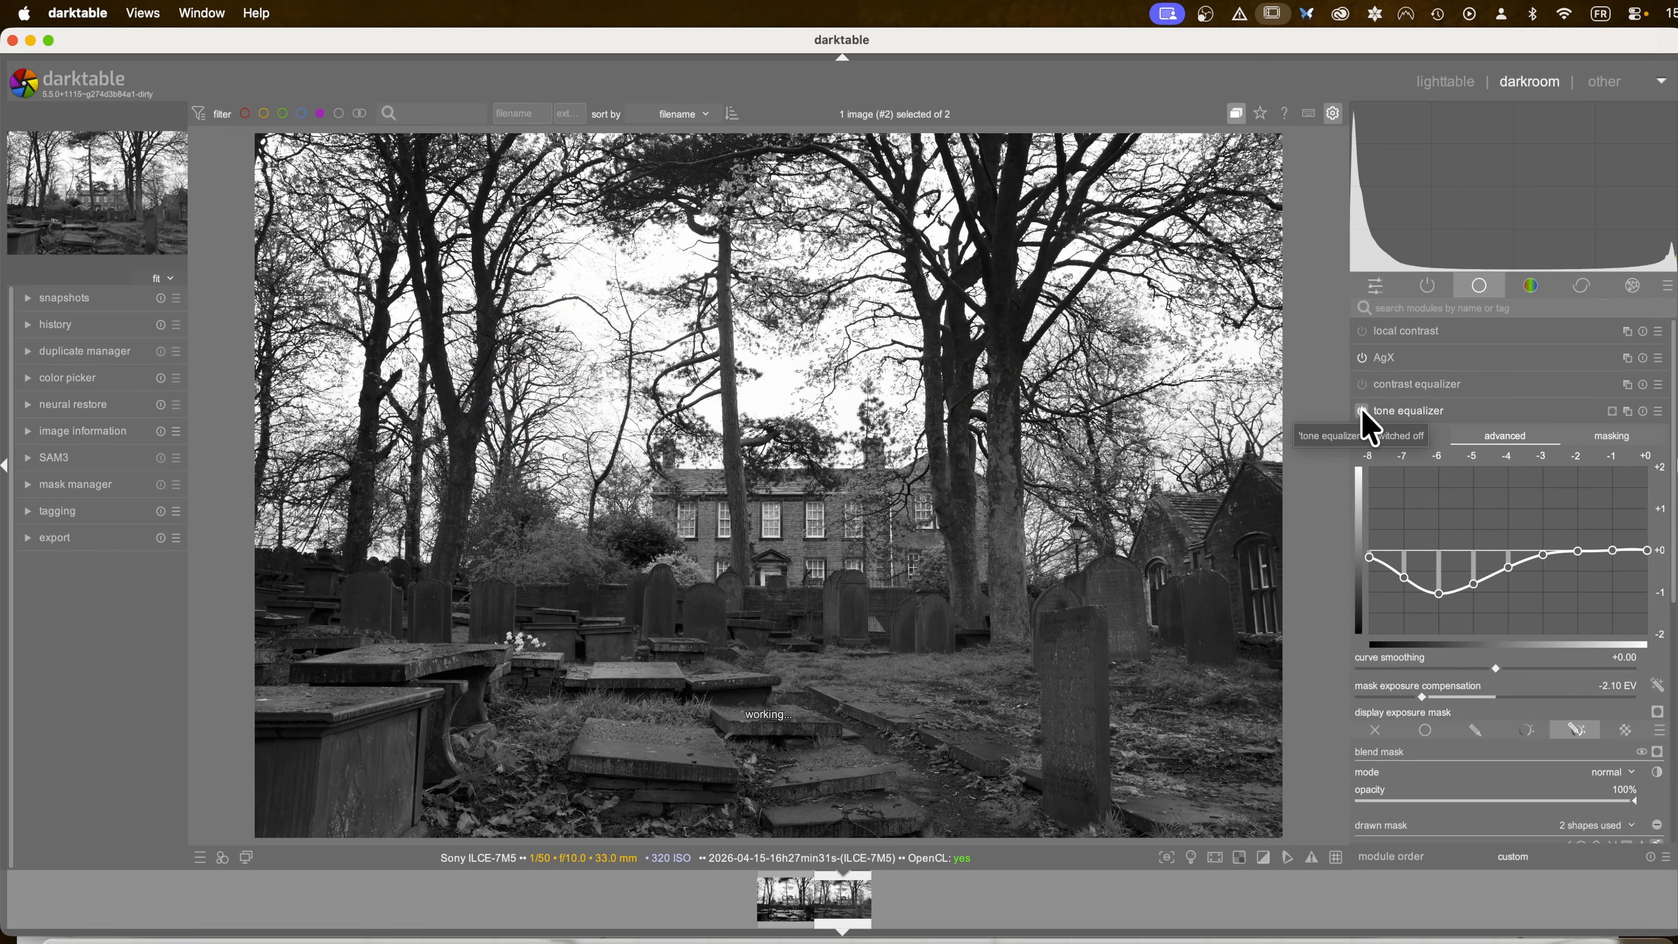
left_click(1362, 411)
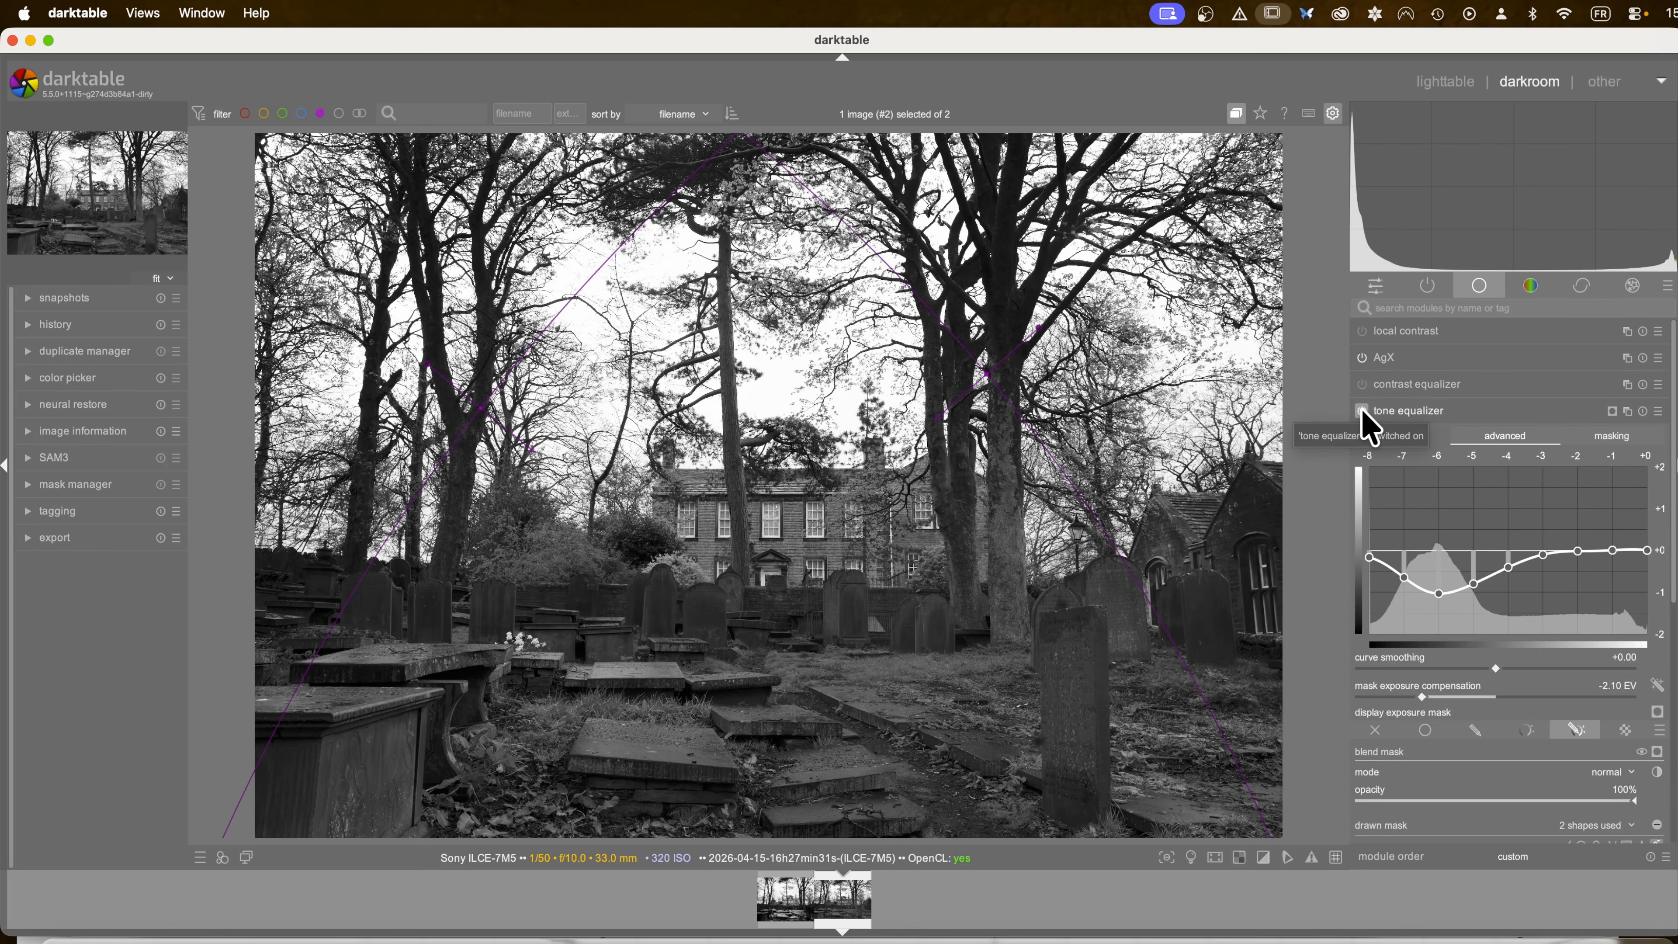
left_click(1362, 410)
left_click(1362, 410)
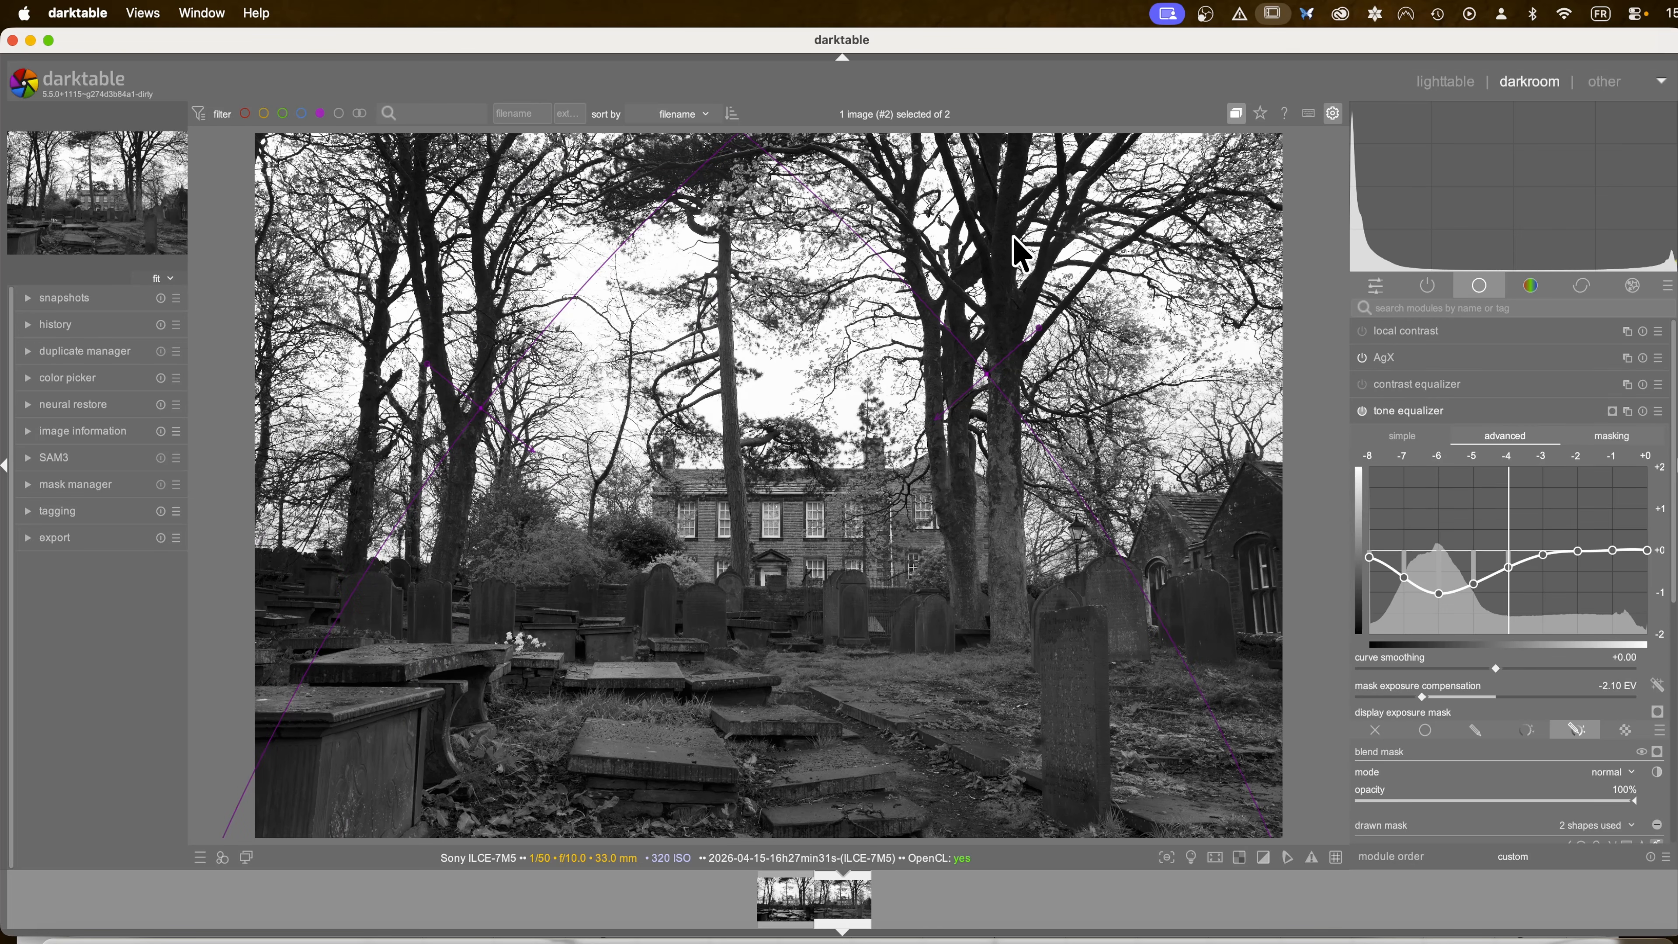
Step: Collapse the tone equalizer and name this instance "trees top left and right"
left_click(1401, 417)
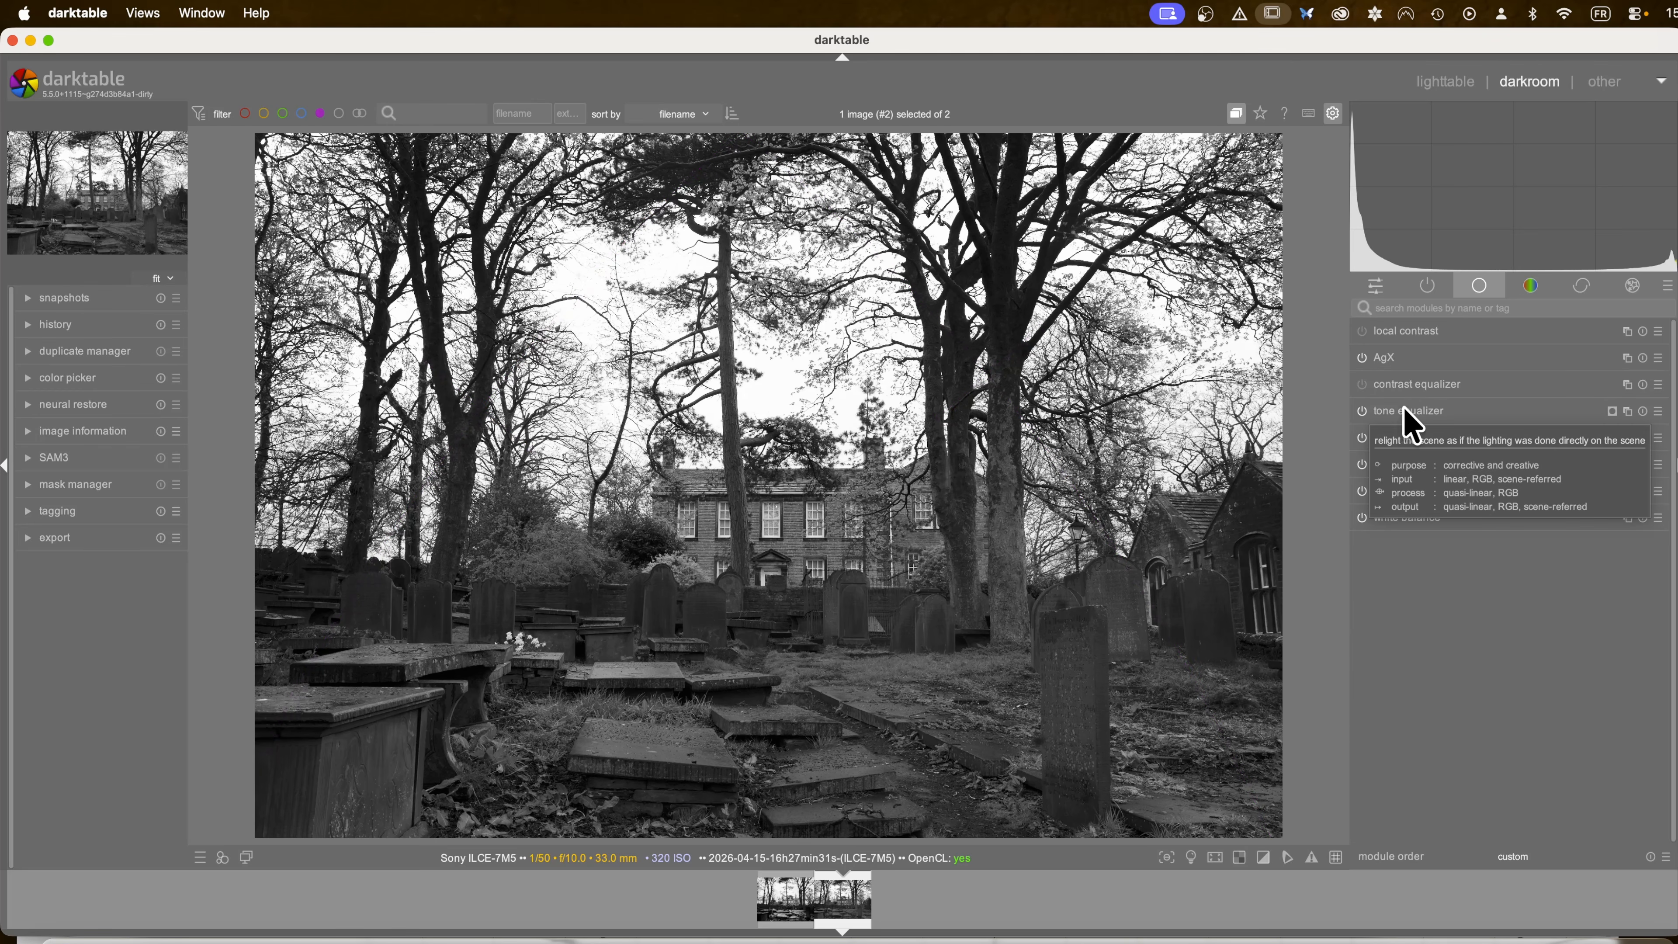
left_click(1461, 410, "ctrl")
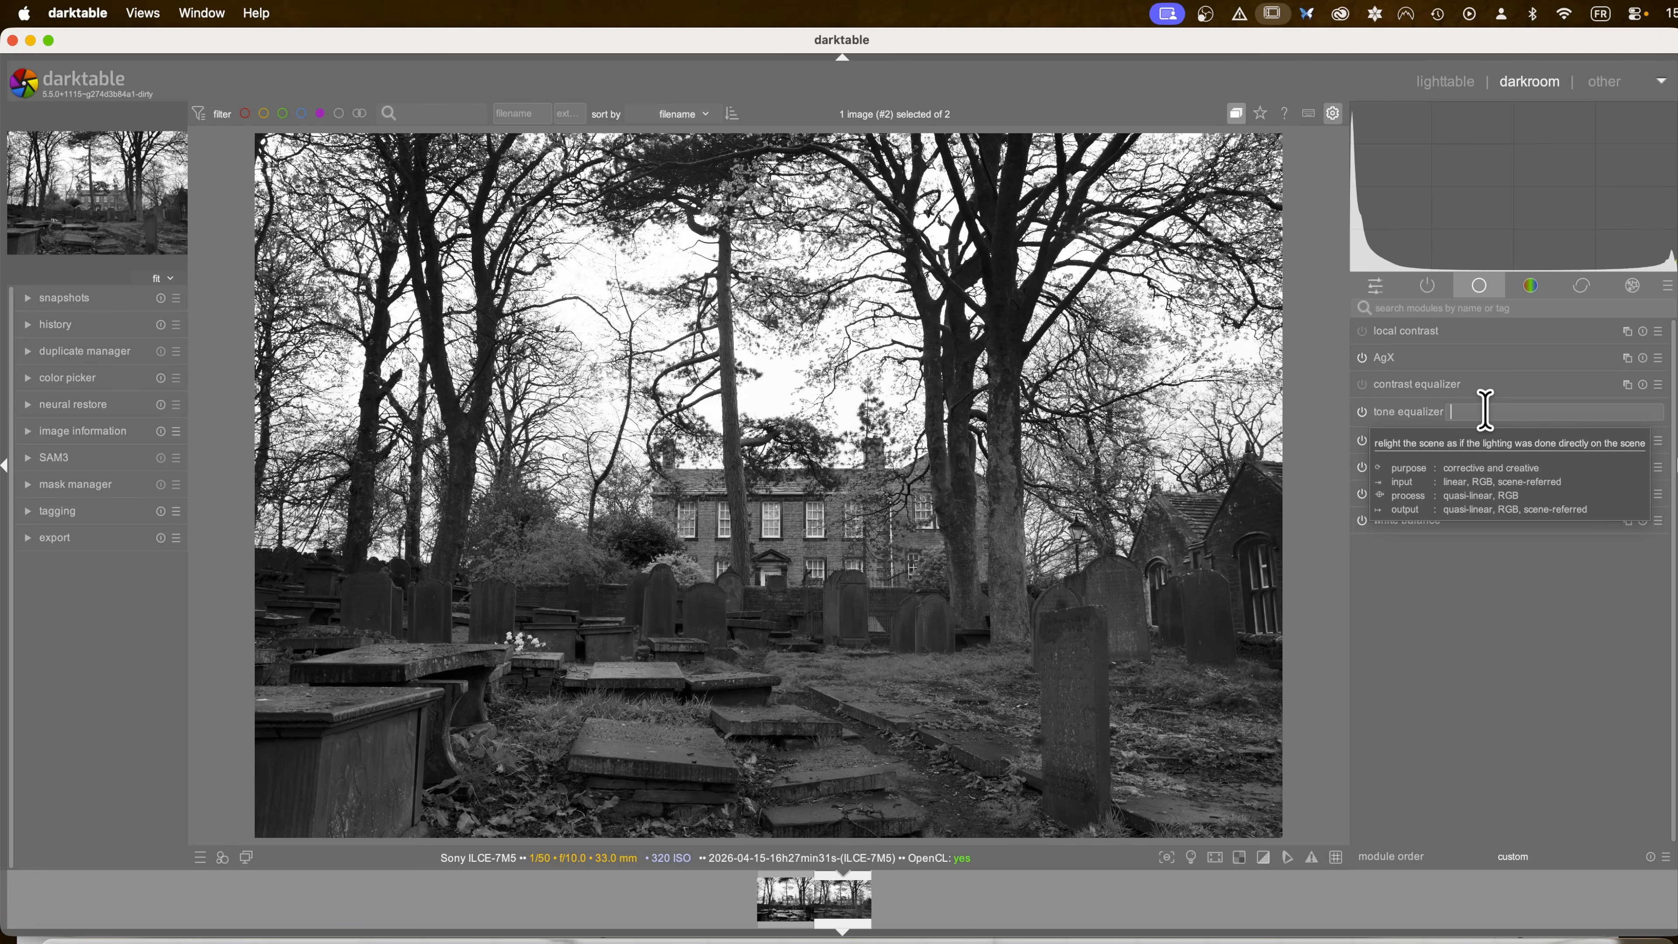
type("trees top left and right")
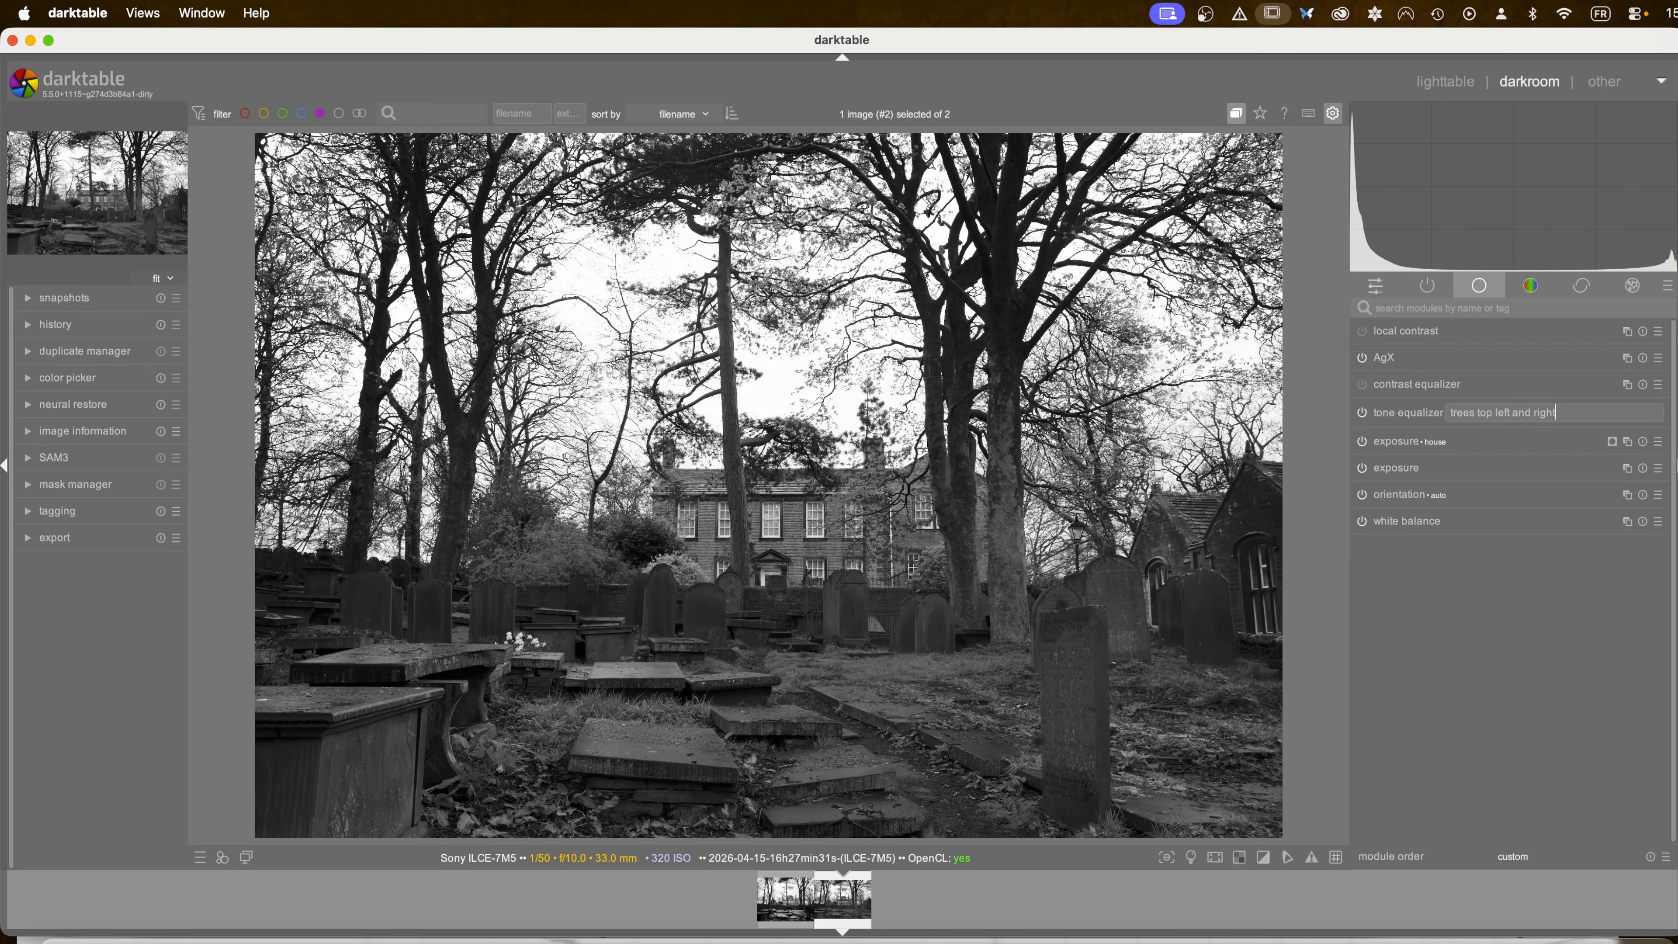
key("Return")
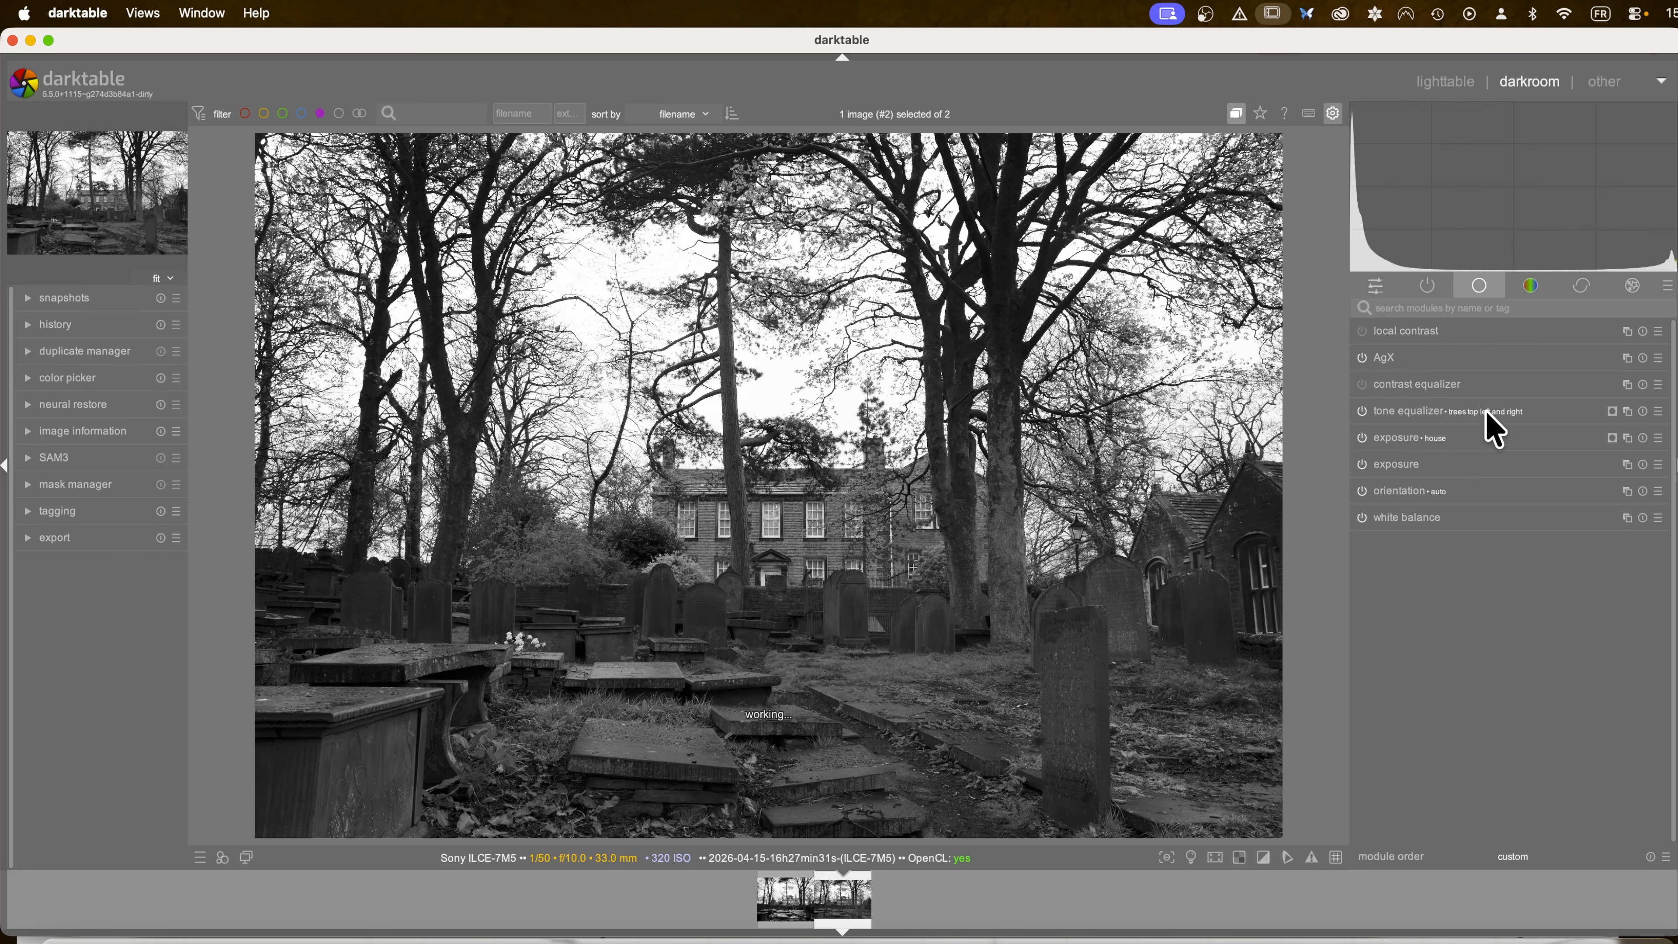
Step: Create a new tone equalizer instance and name it "cemetery"
right_click(1629, 410)
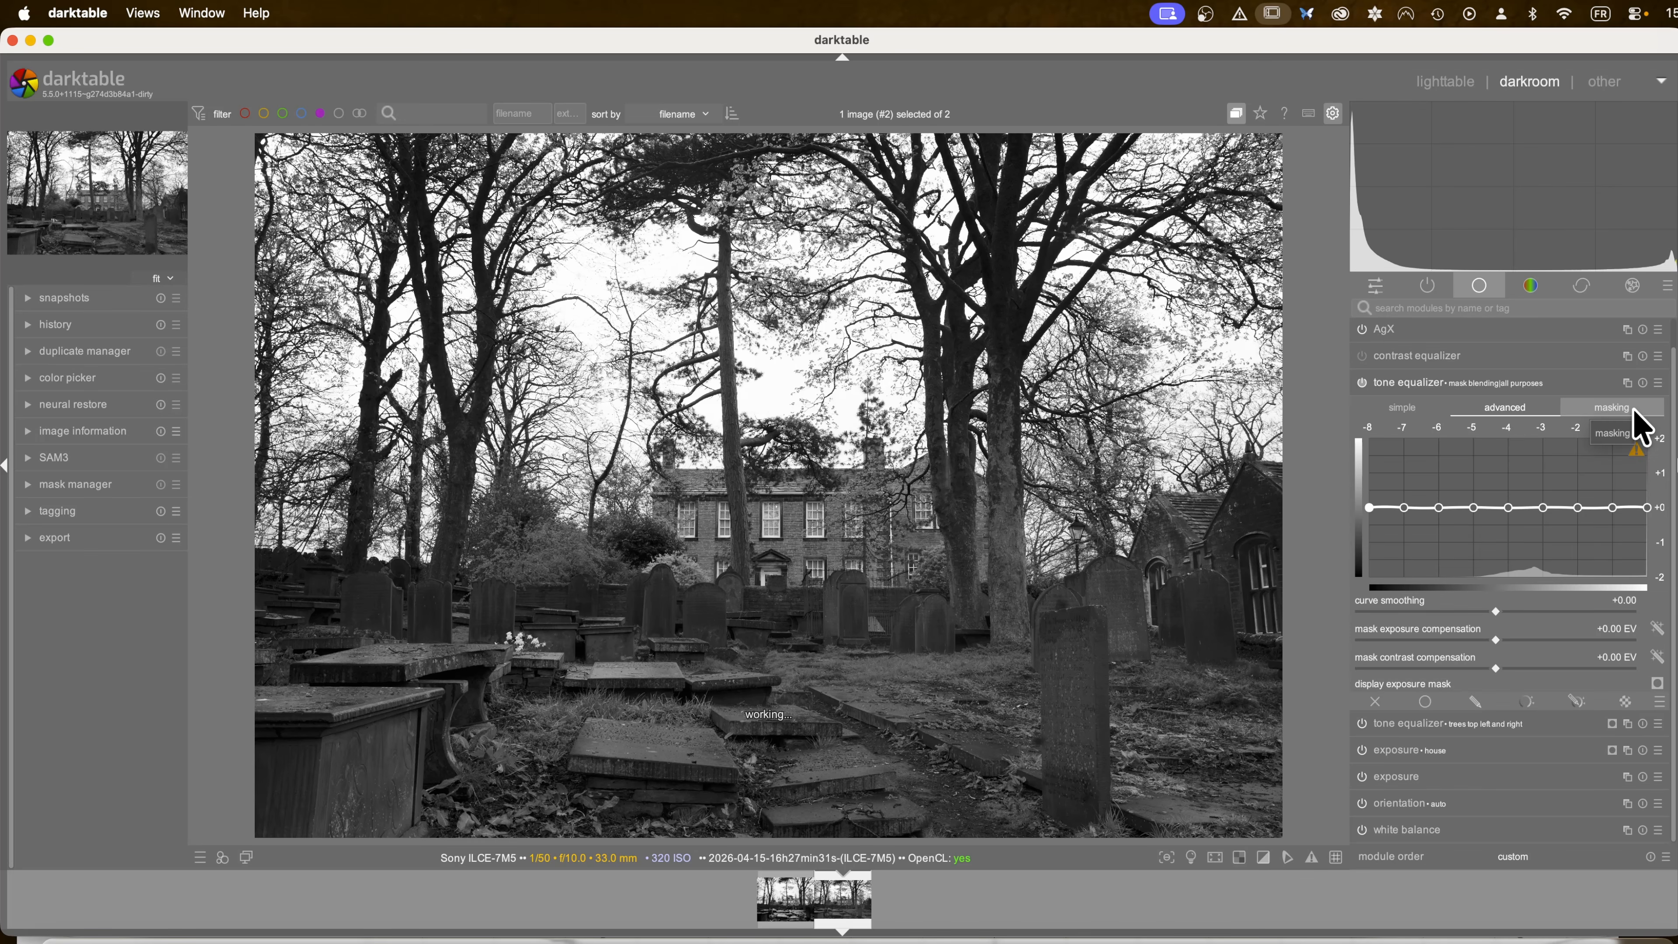
double_click(1528, 382)
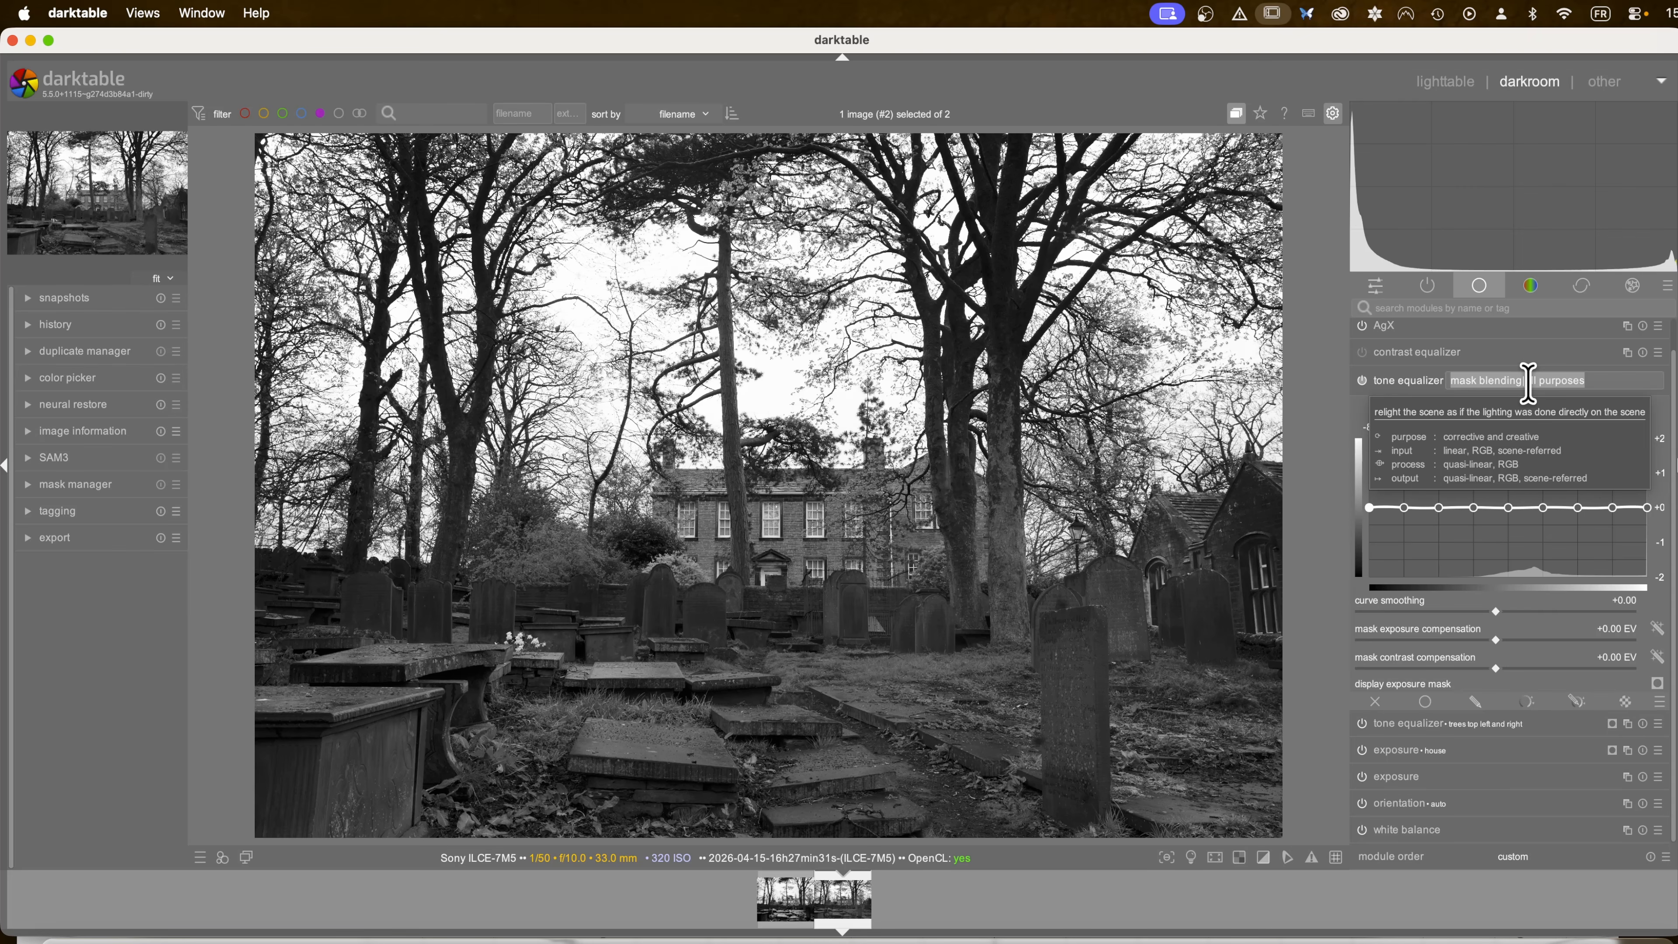
type("cemetery")
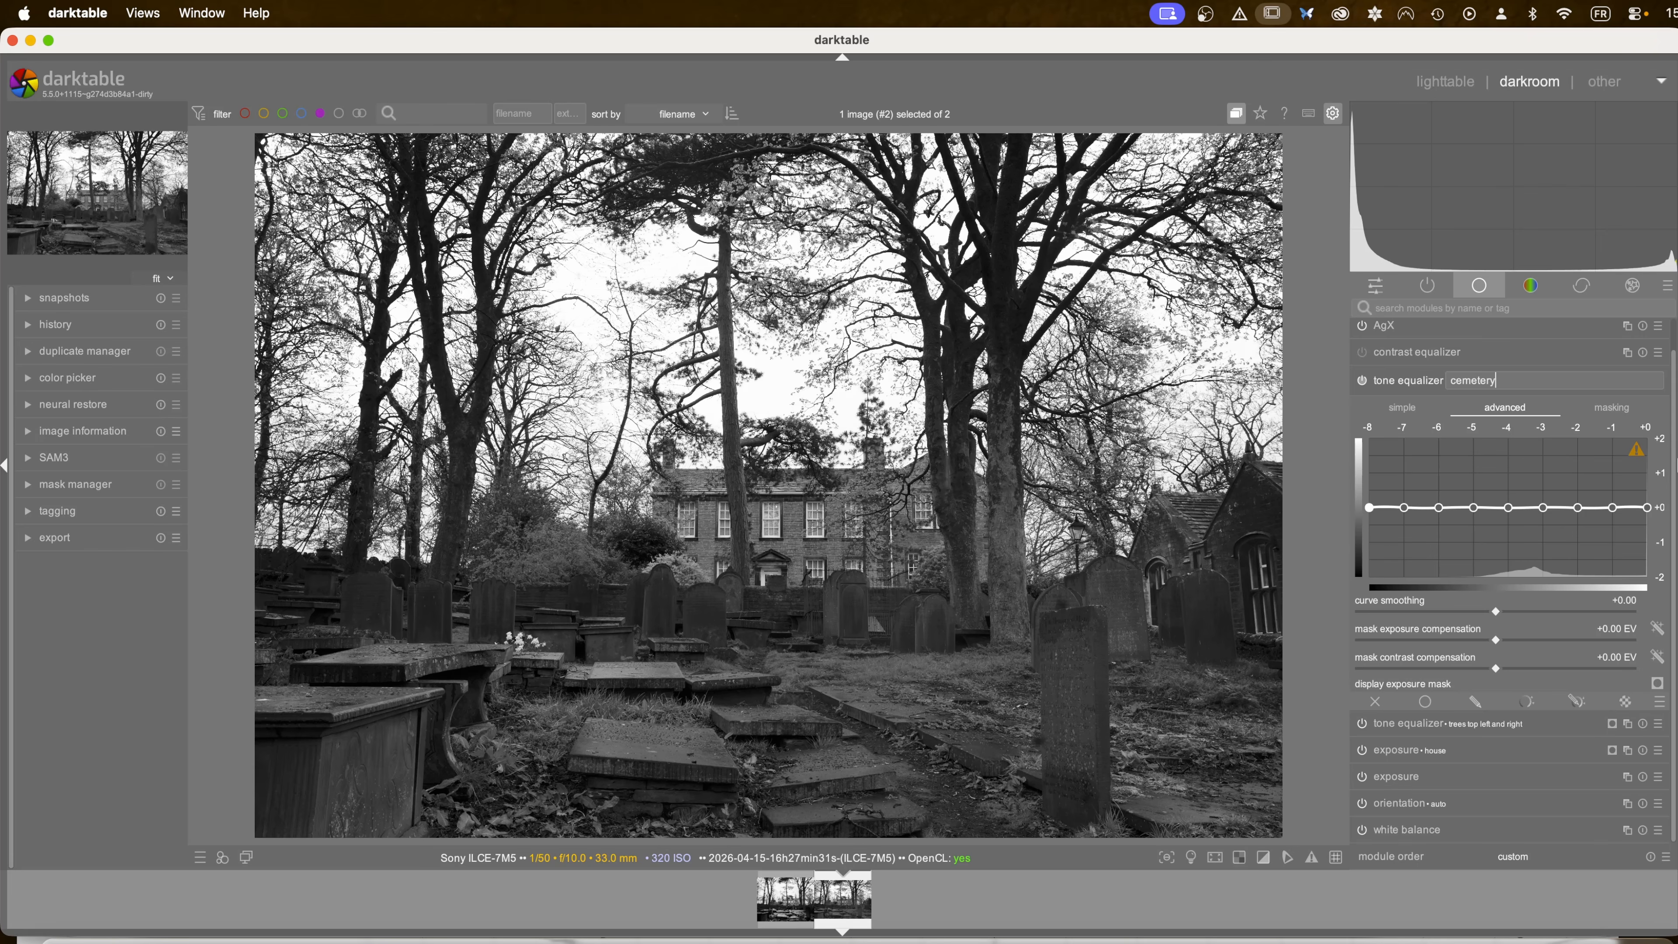
key("Return")
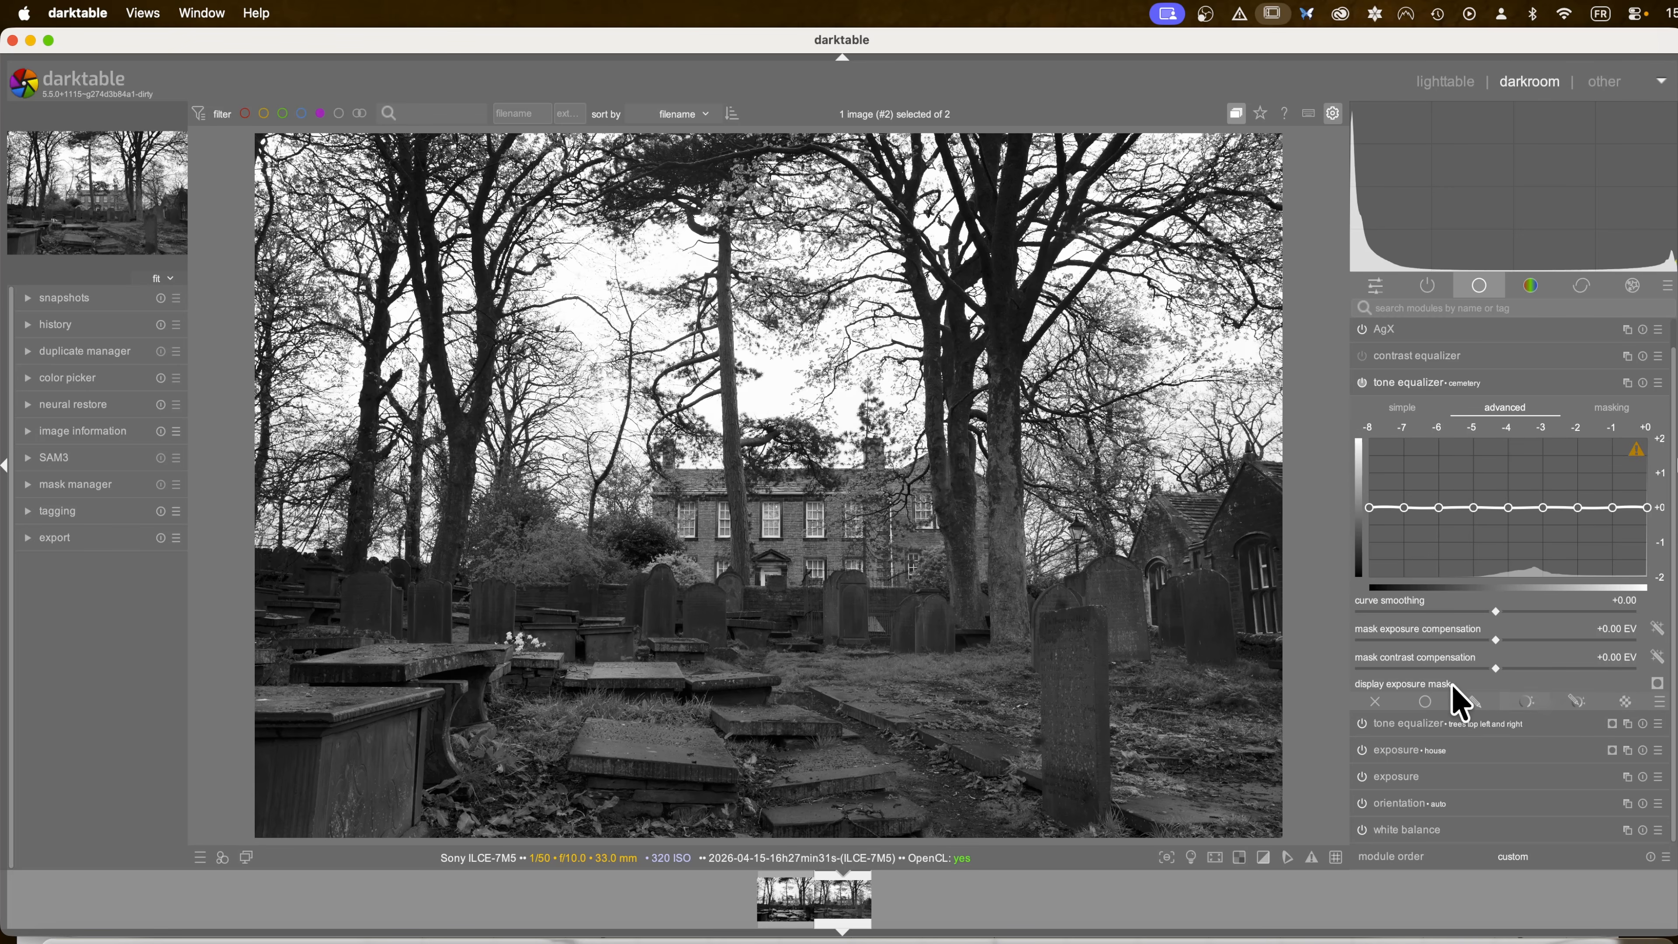
Step: Add a drawn mask with a horizontal gradient covering the graveyard from just below the house, with compression set to 5.50%
left_click(1477, 702)
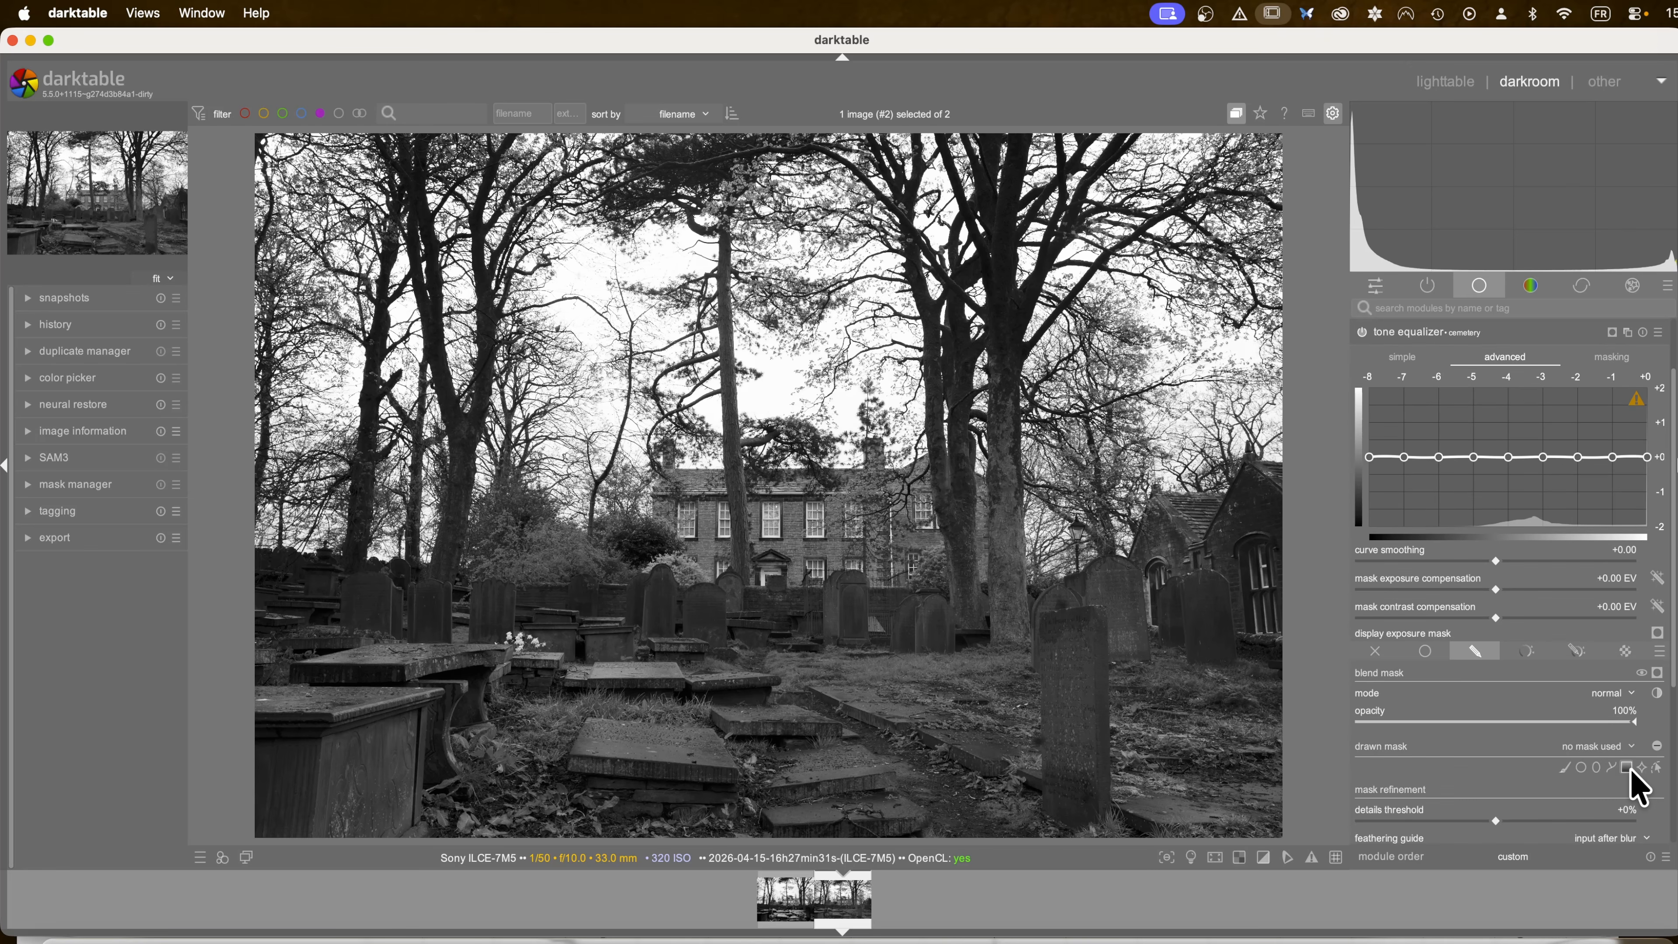
left_click(1627, 768)
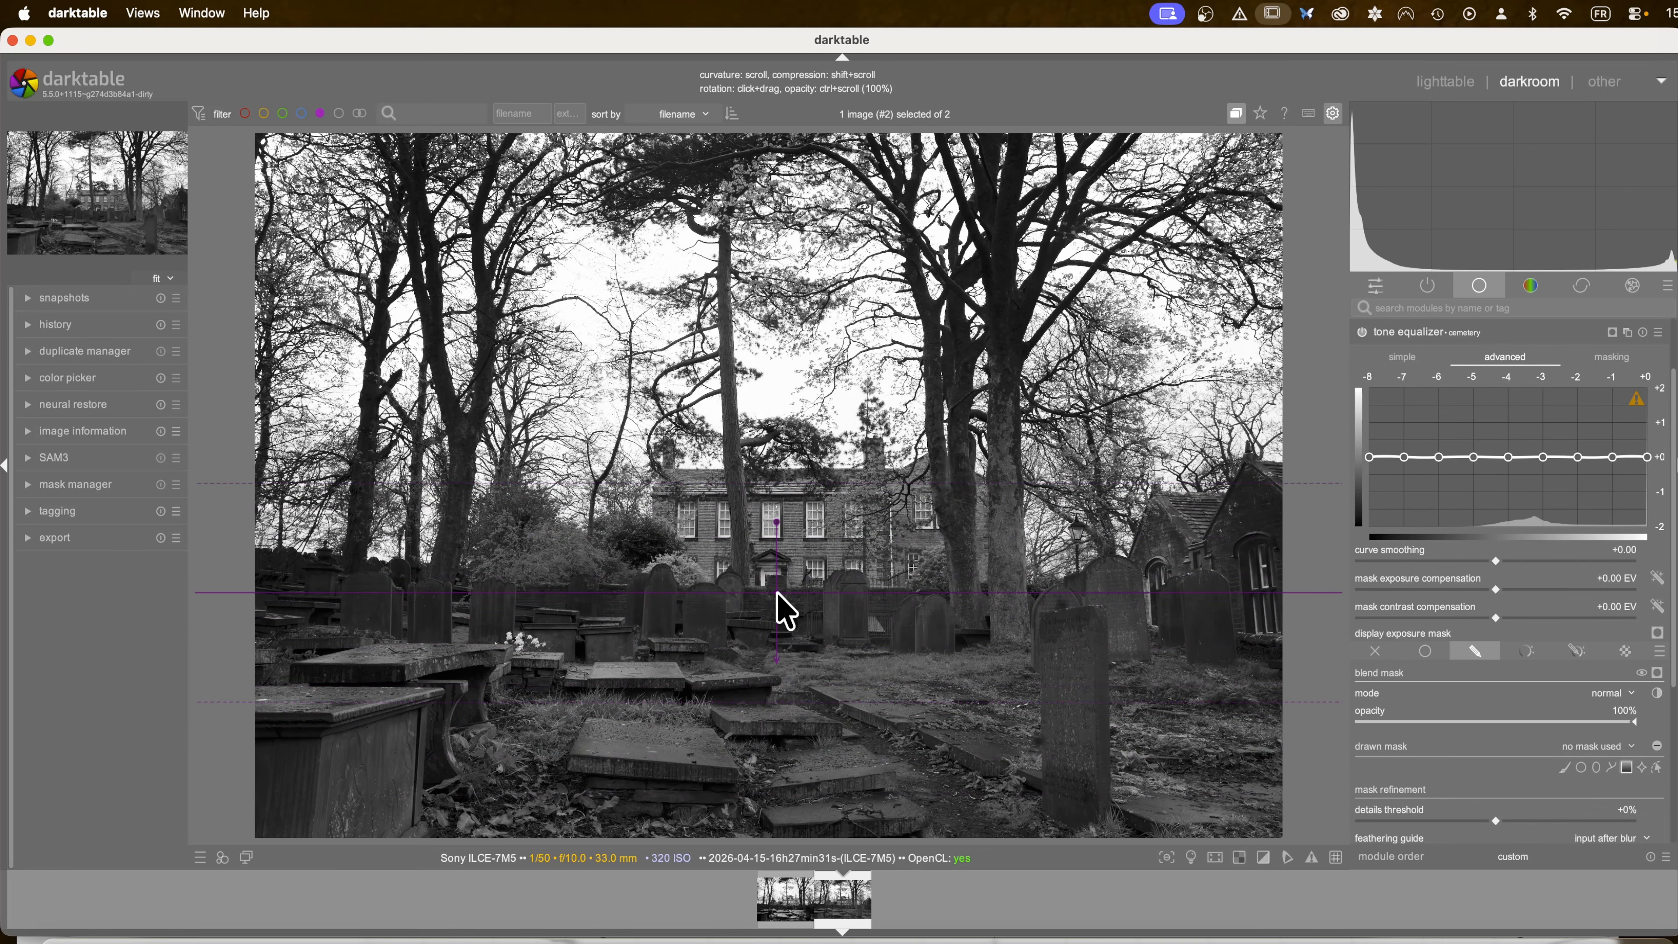
mouse_move(776, 593)
left_mouse_down()
mouse_move(779, 539)
mouse_move(809, 554)
mouse_move(800, 676)
mouse_move(777, 683)
left_mouse_up()
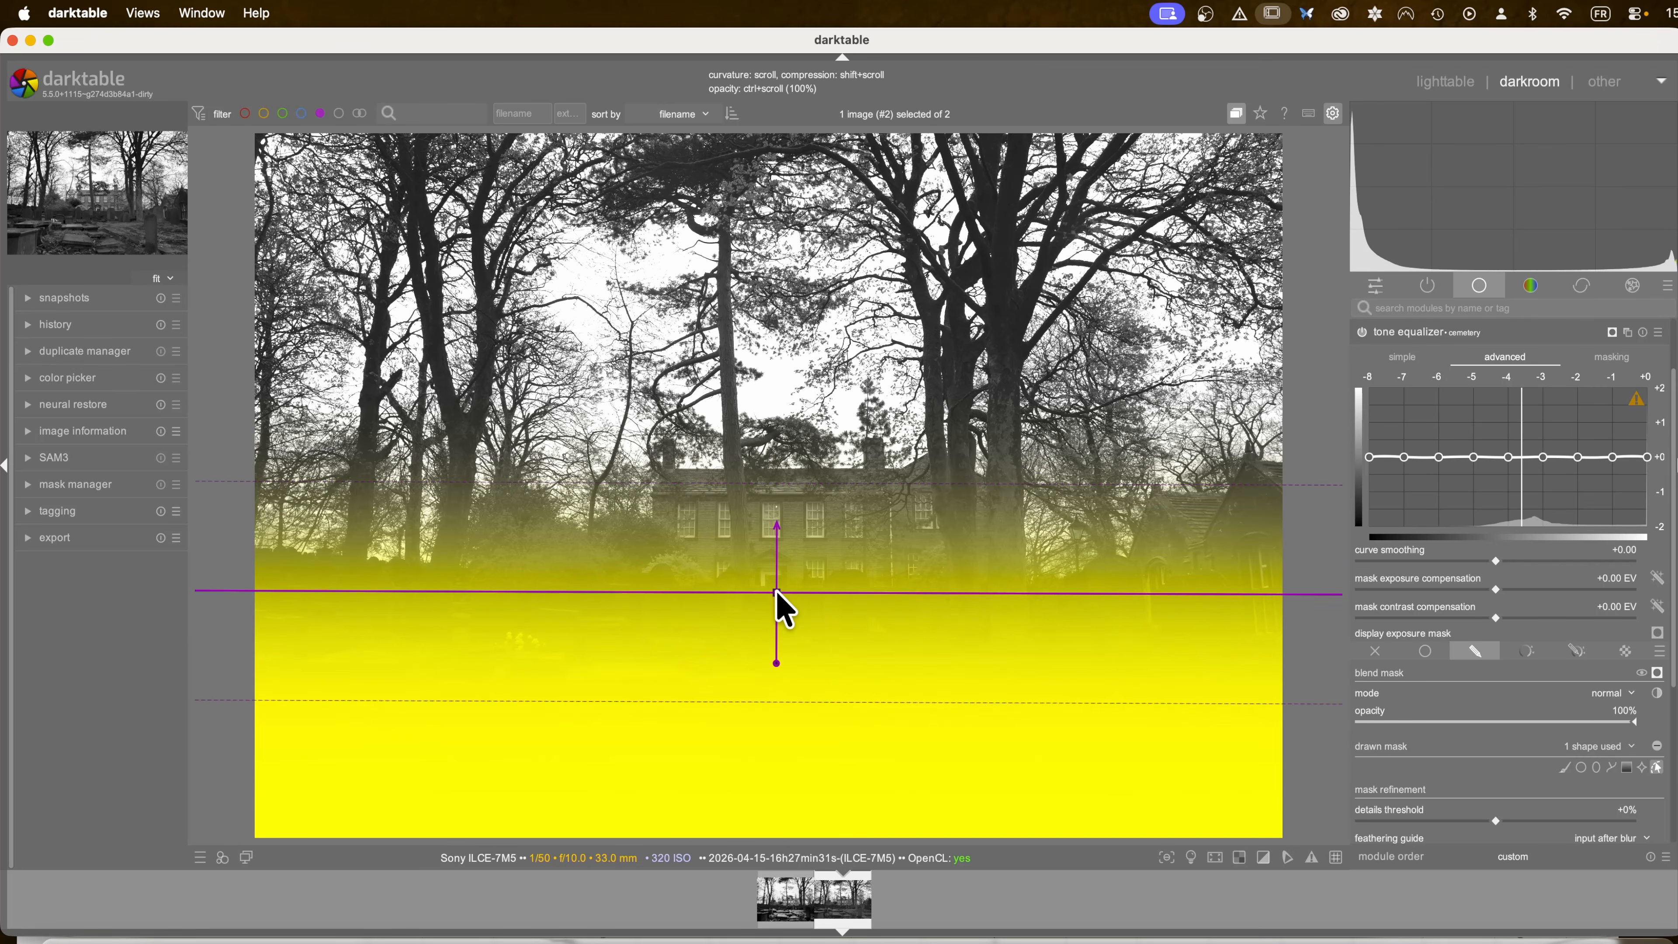
left_click_drag(777, 592, 786, 635)
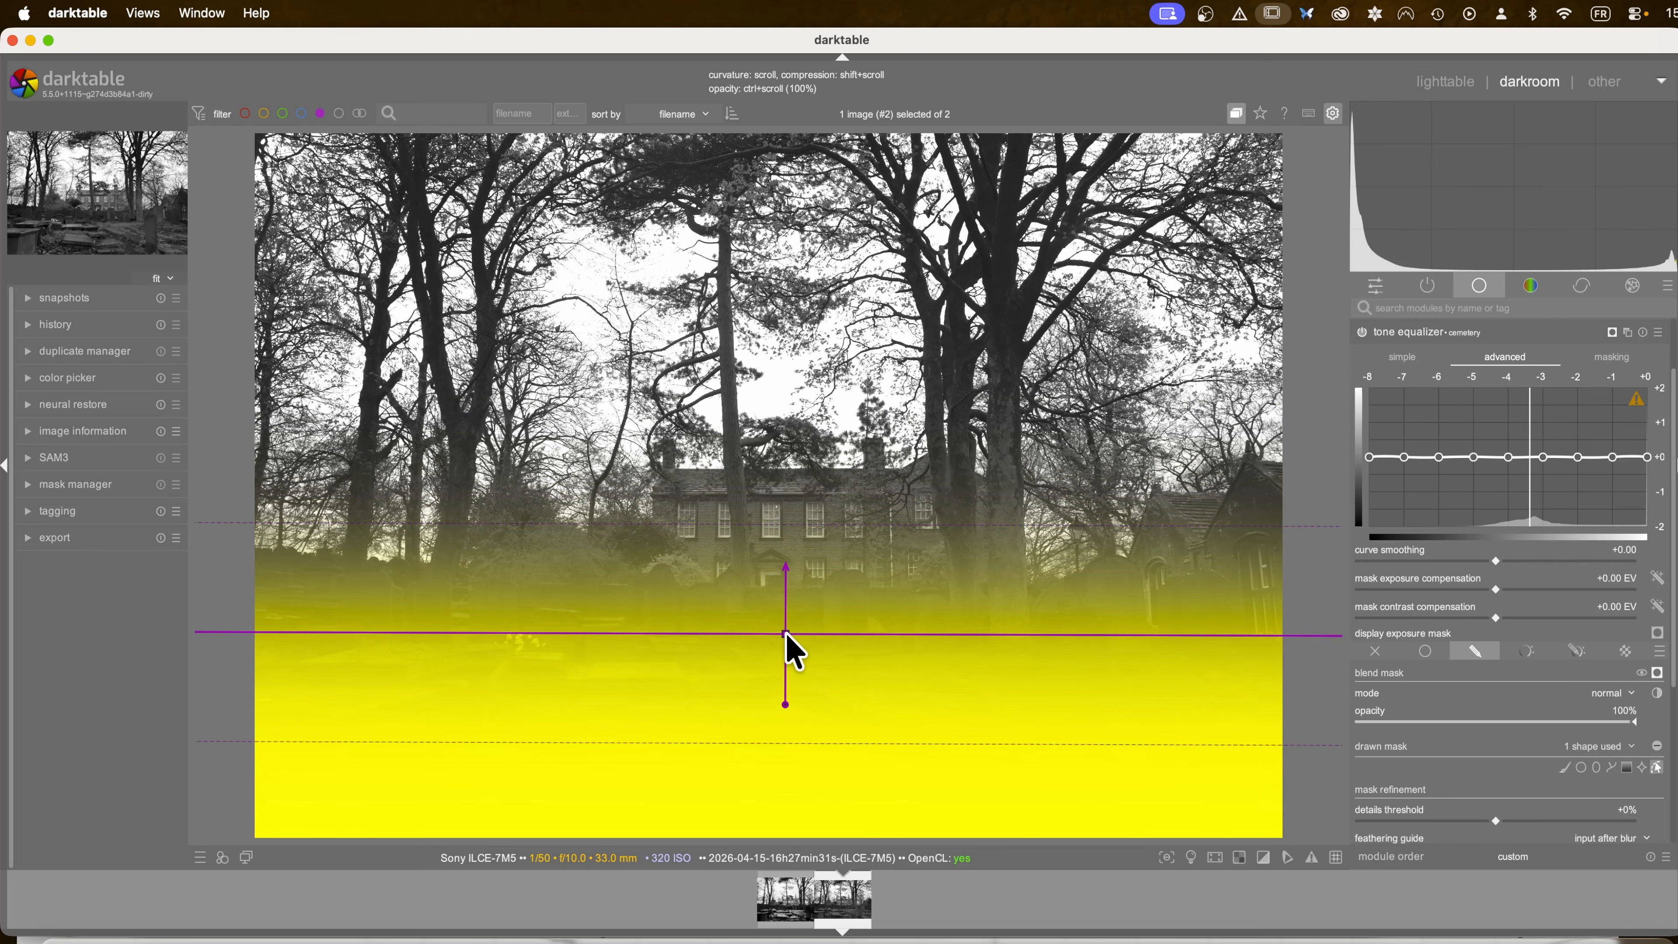
scroll(792, 651, "down", 3, "shift")
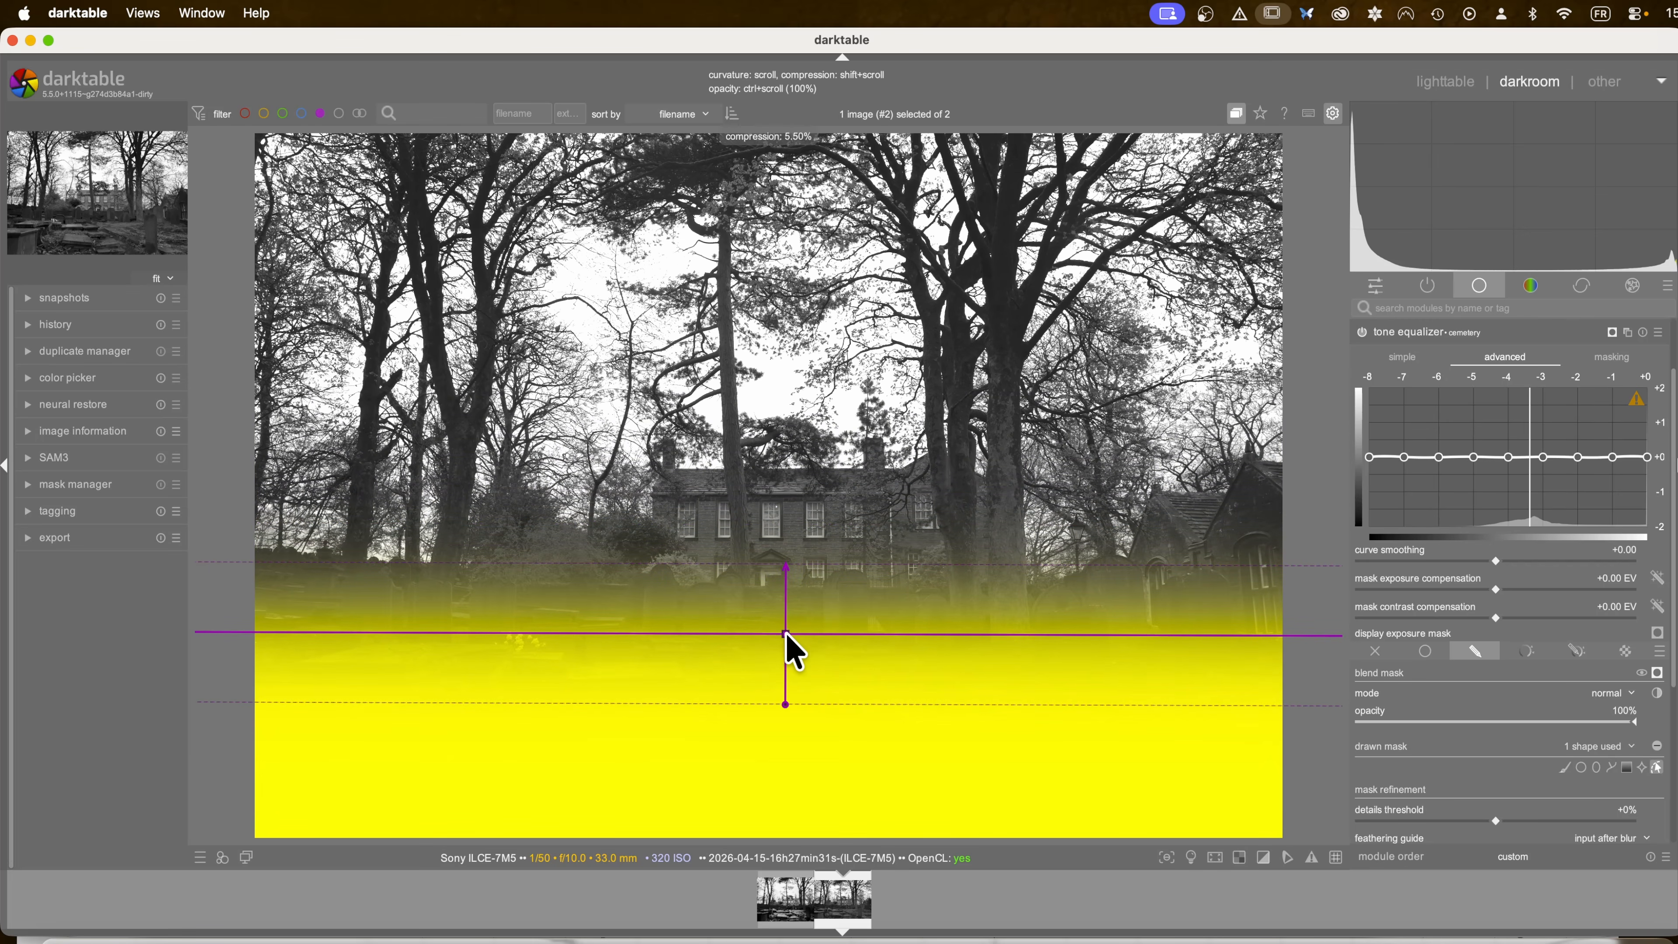
left_click_drag(787, 636, 793, 626)
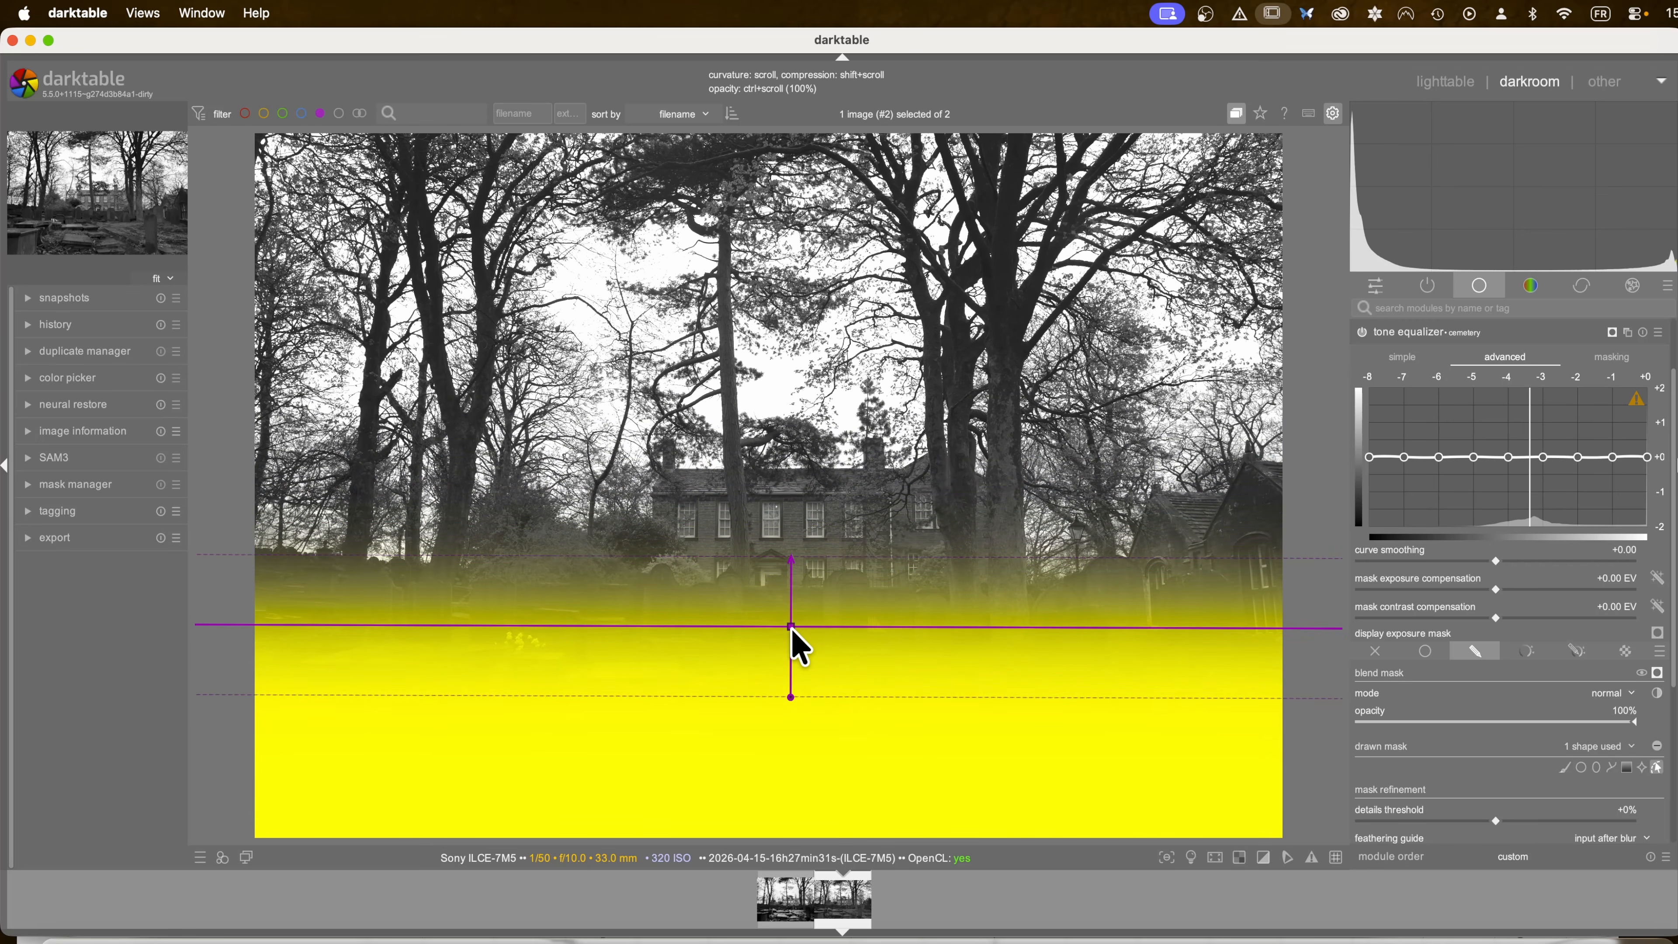
left_click_drag(791, 627, 794, 623)
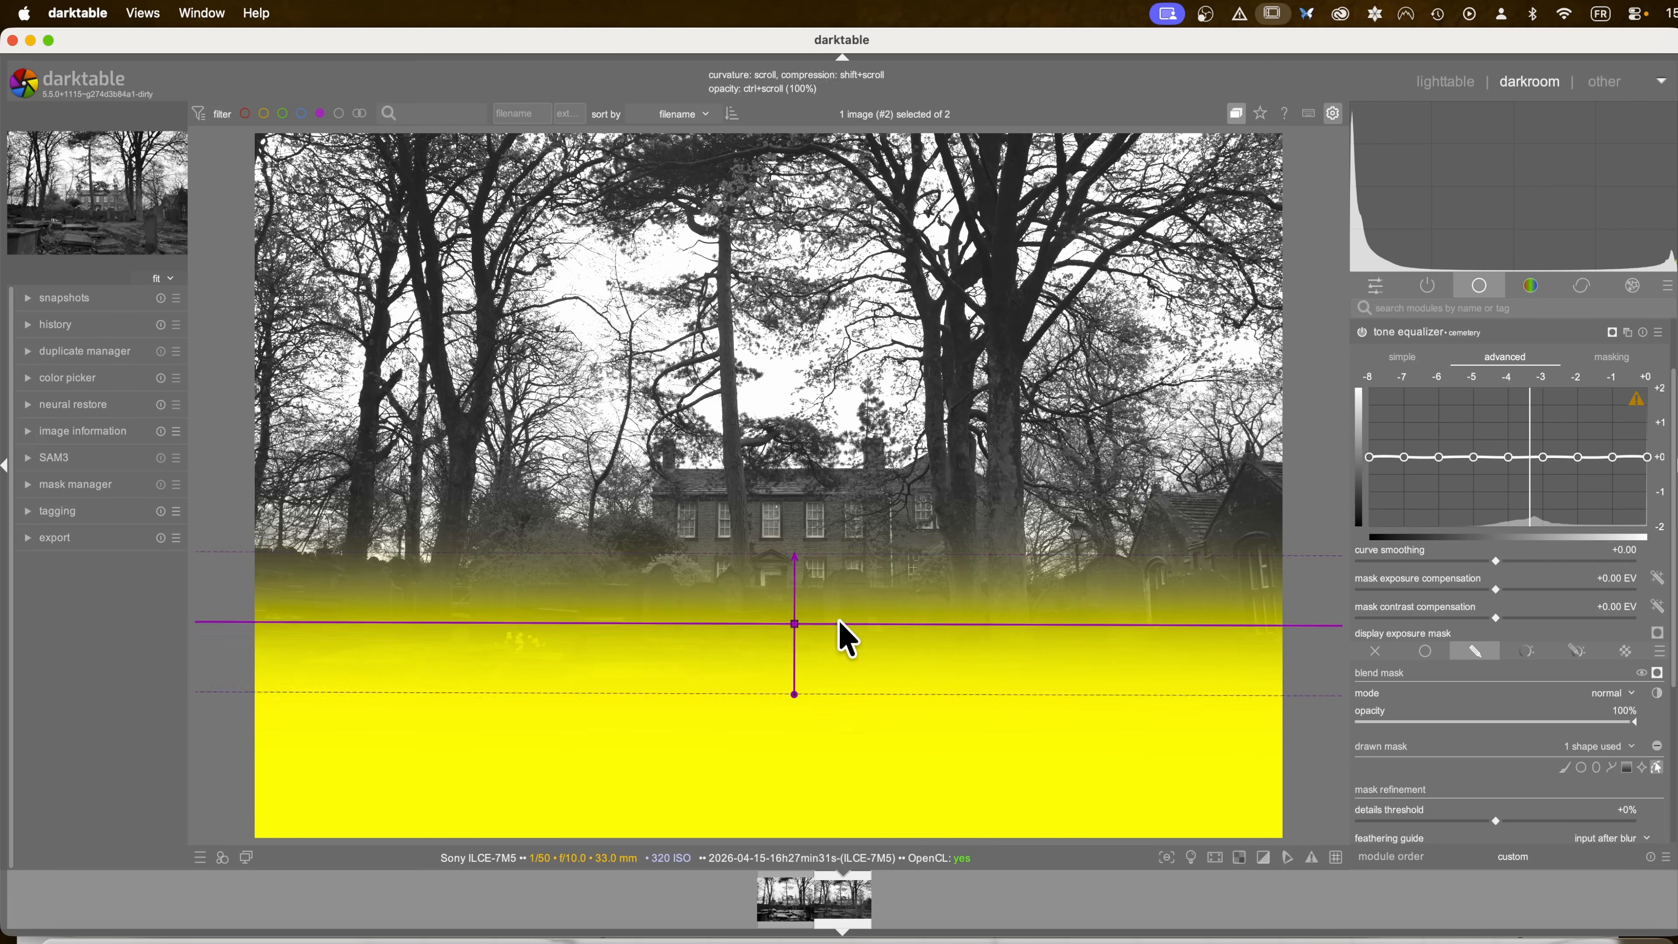
left_click_drag(796, 624, 793, 605)
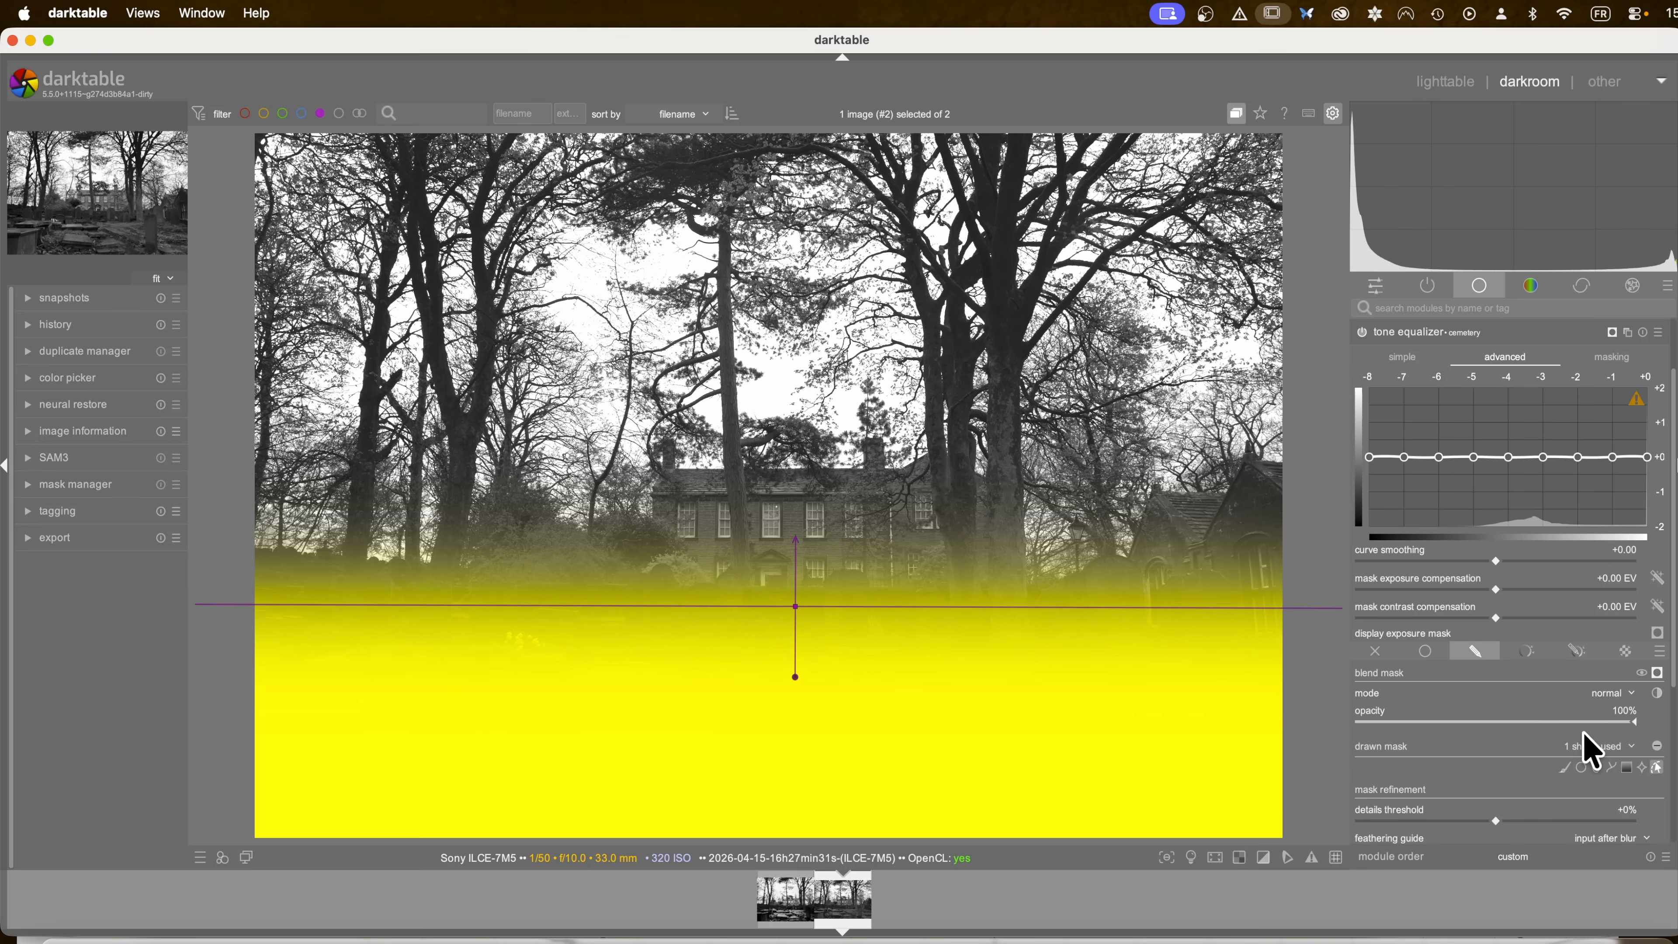
Step: Add the existing house shapes path #1, path #2 and path #3 to the cemetery instance's drawn mask
left_click(1624, 746)
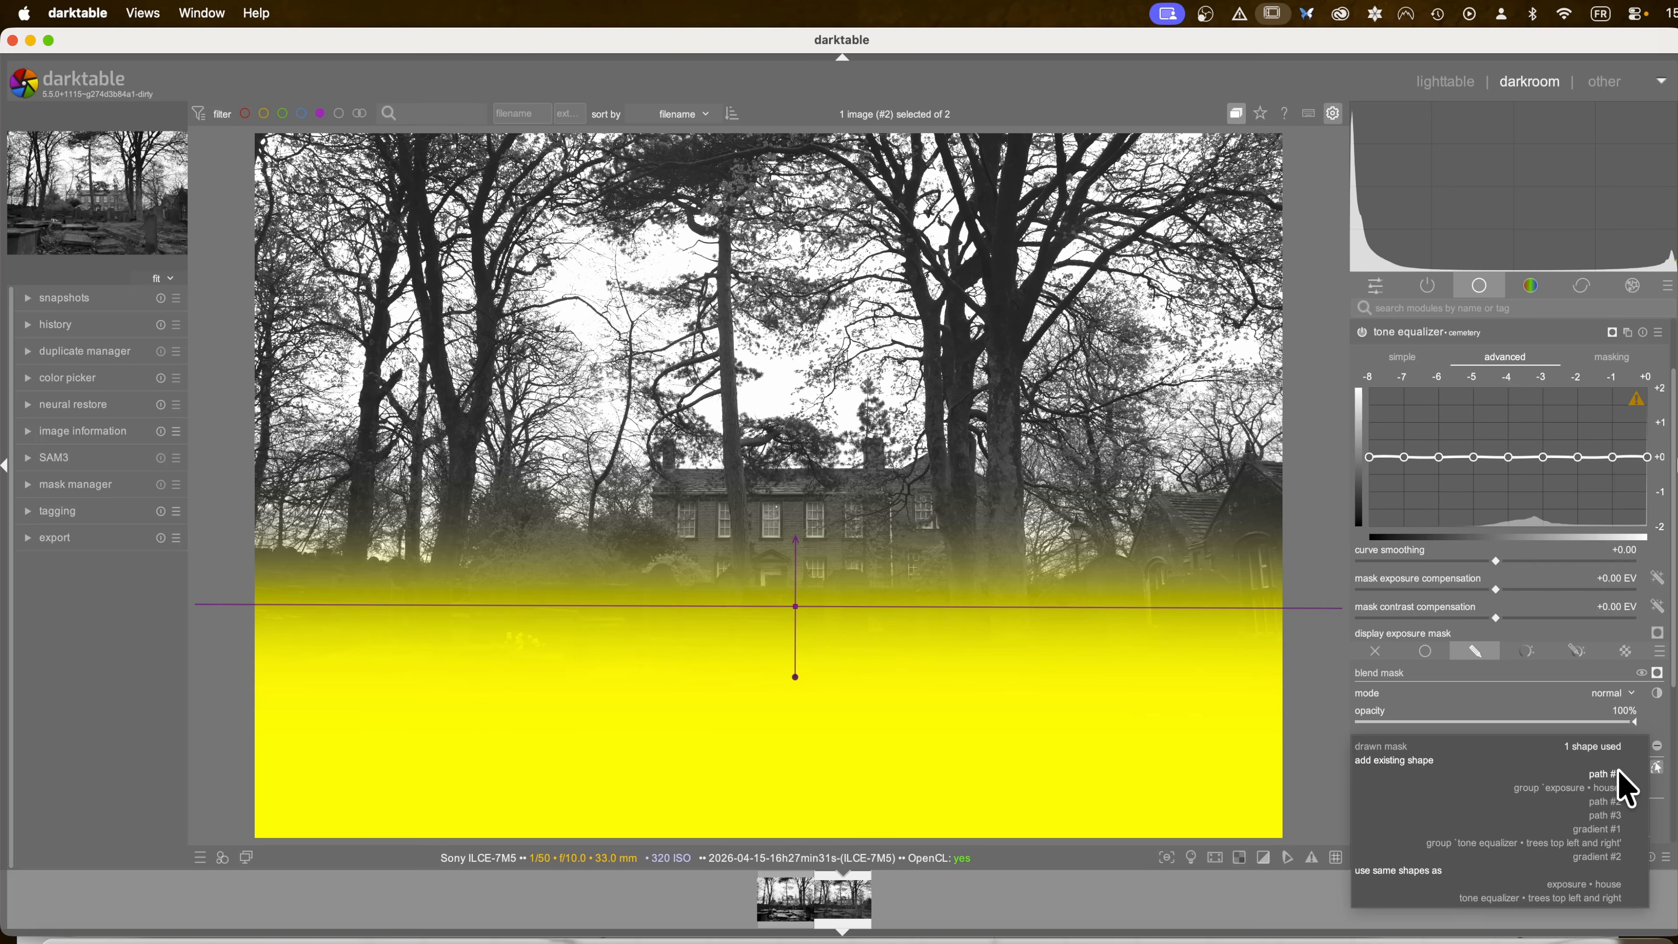
left_click(1618, 773)
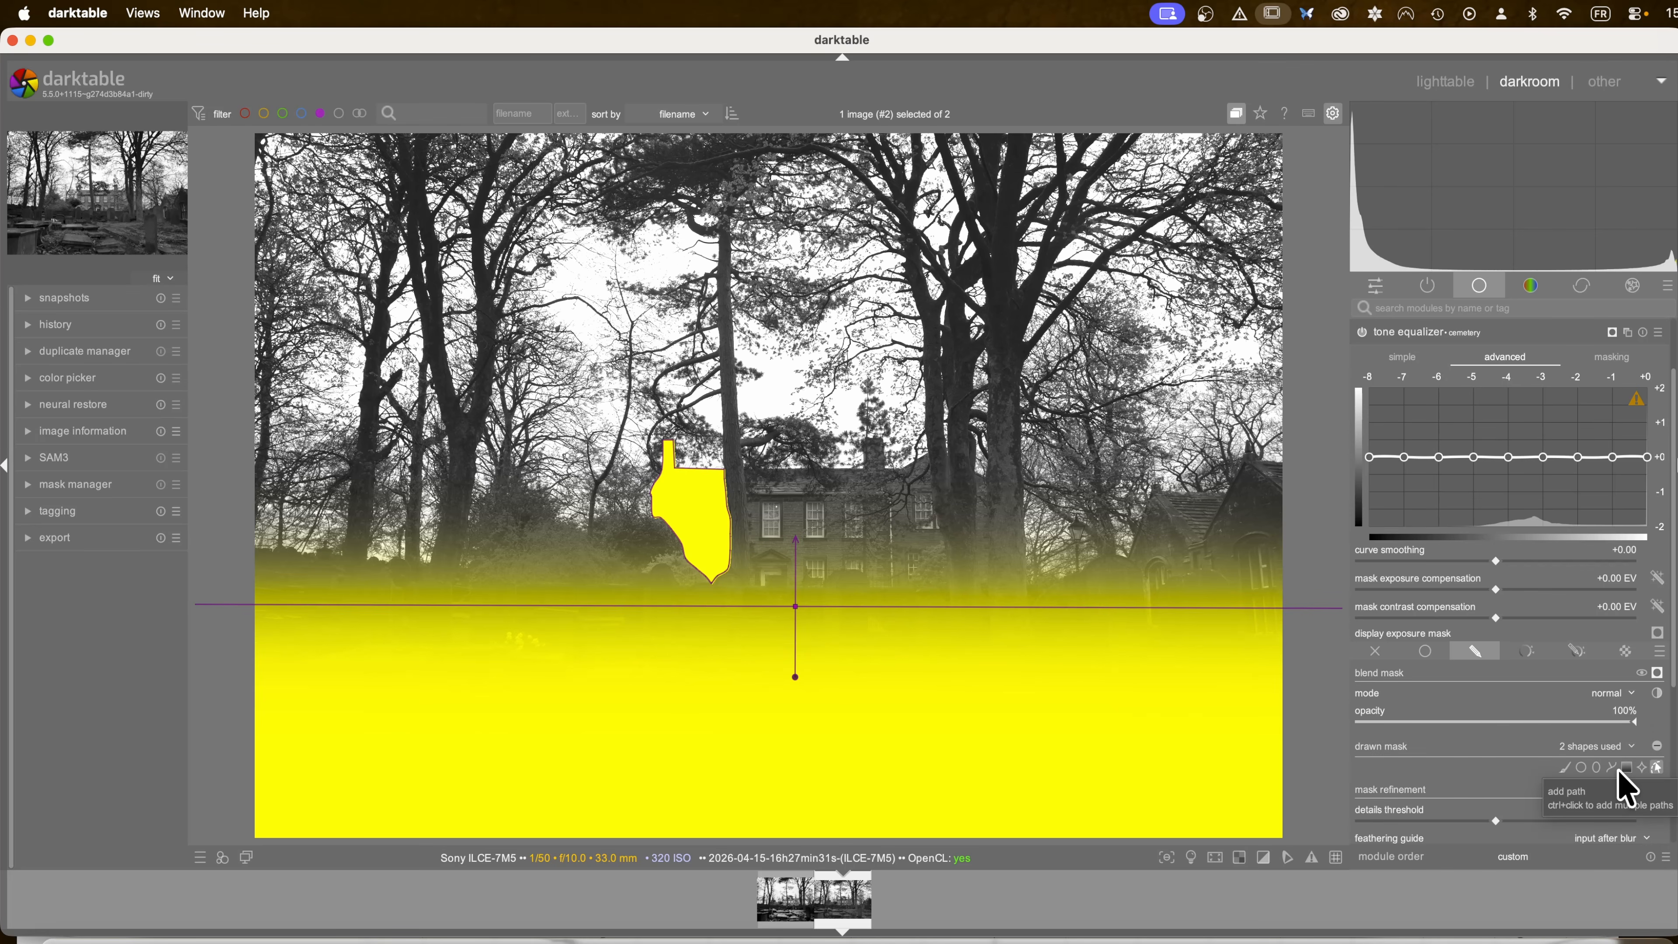
left_click(1605, 748)
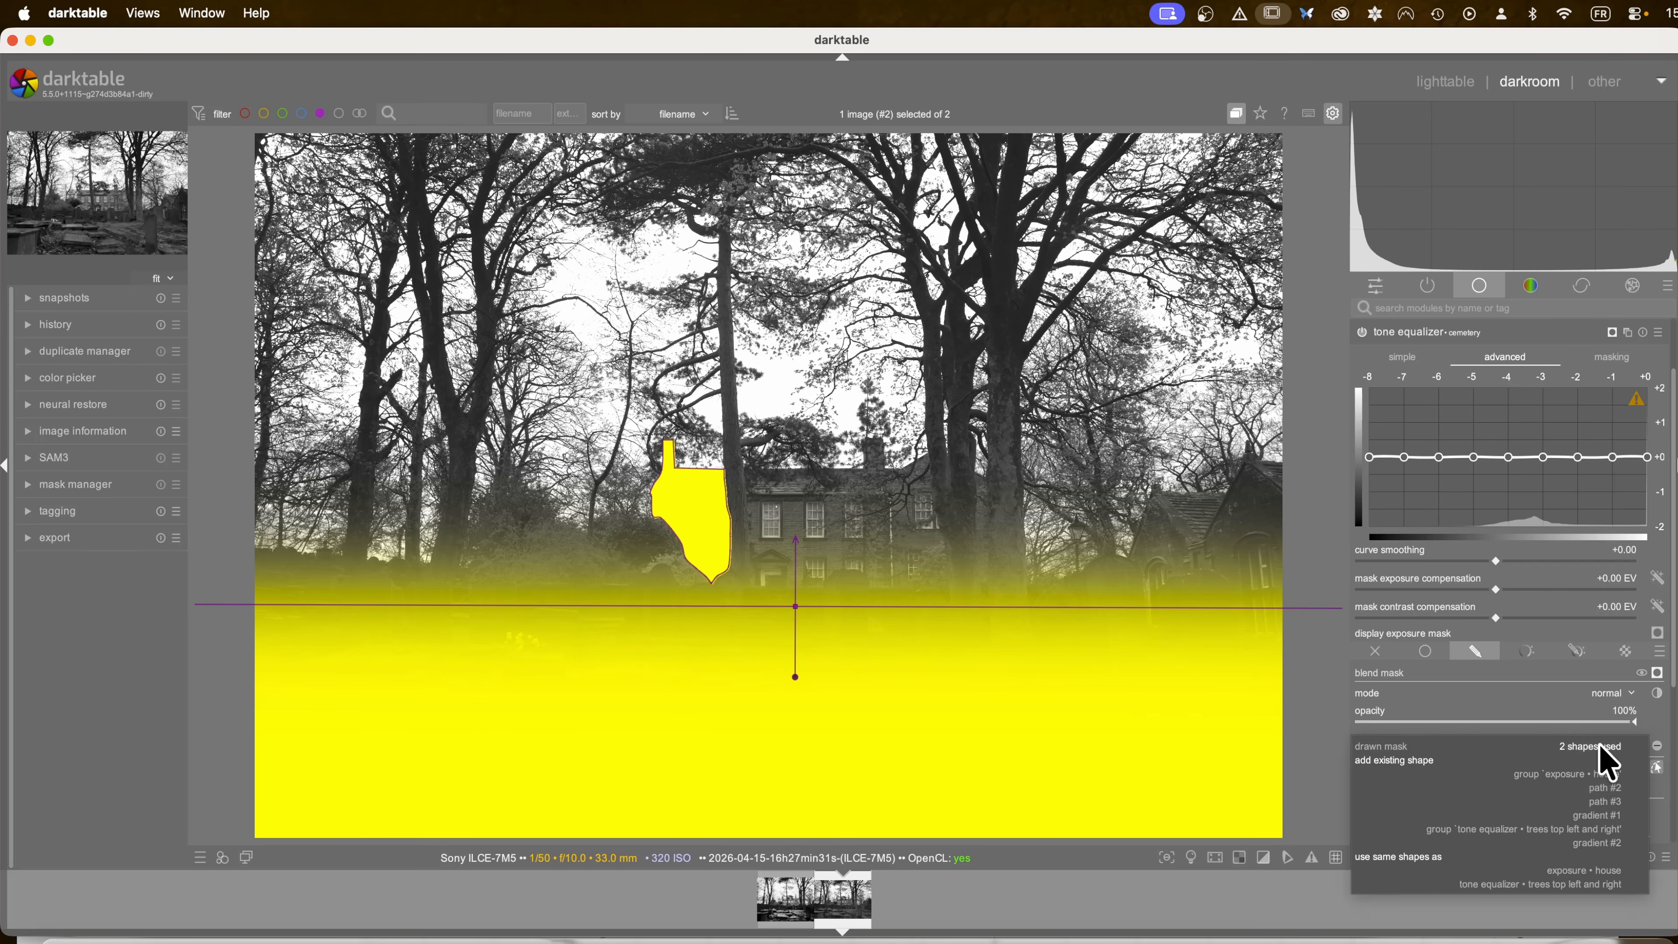
left_click(1618, 789)
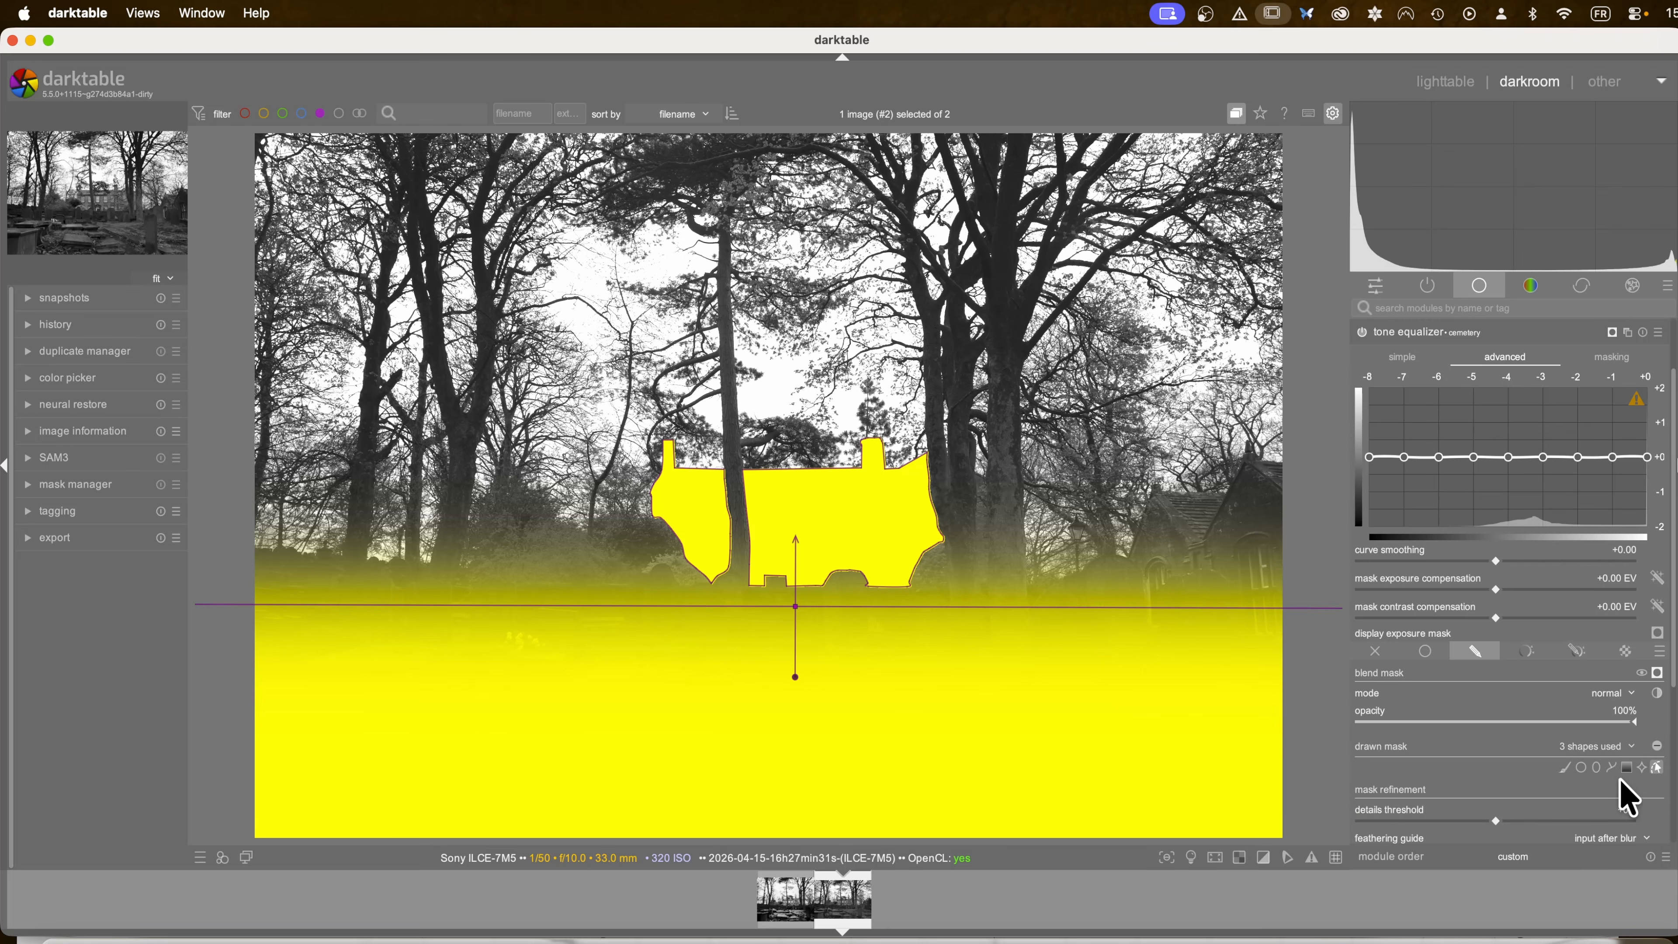
left_click(1619, 749)
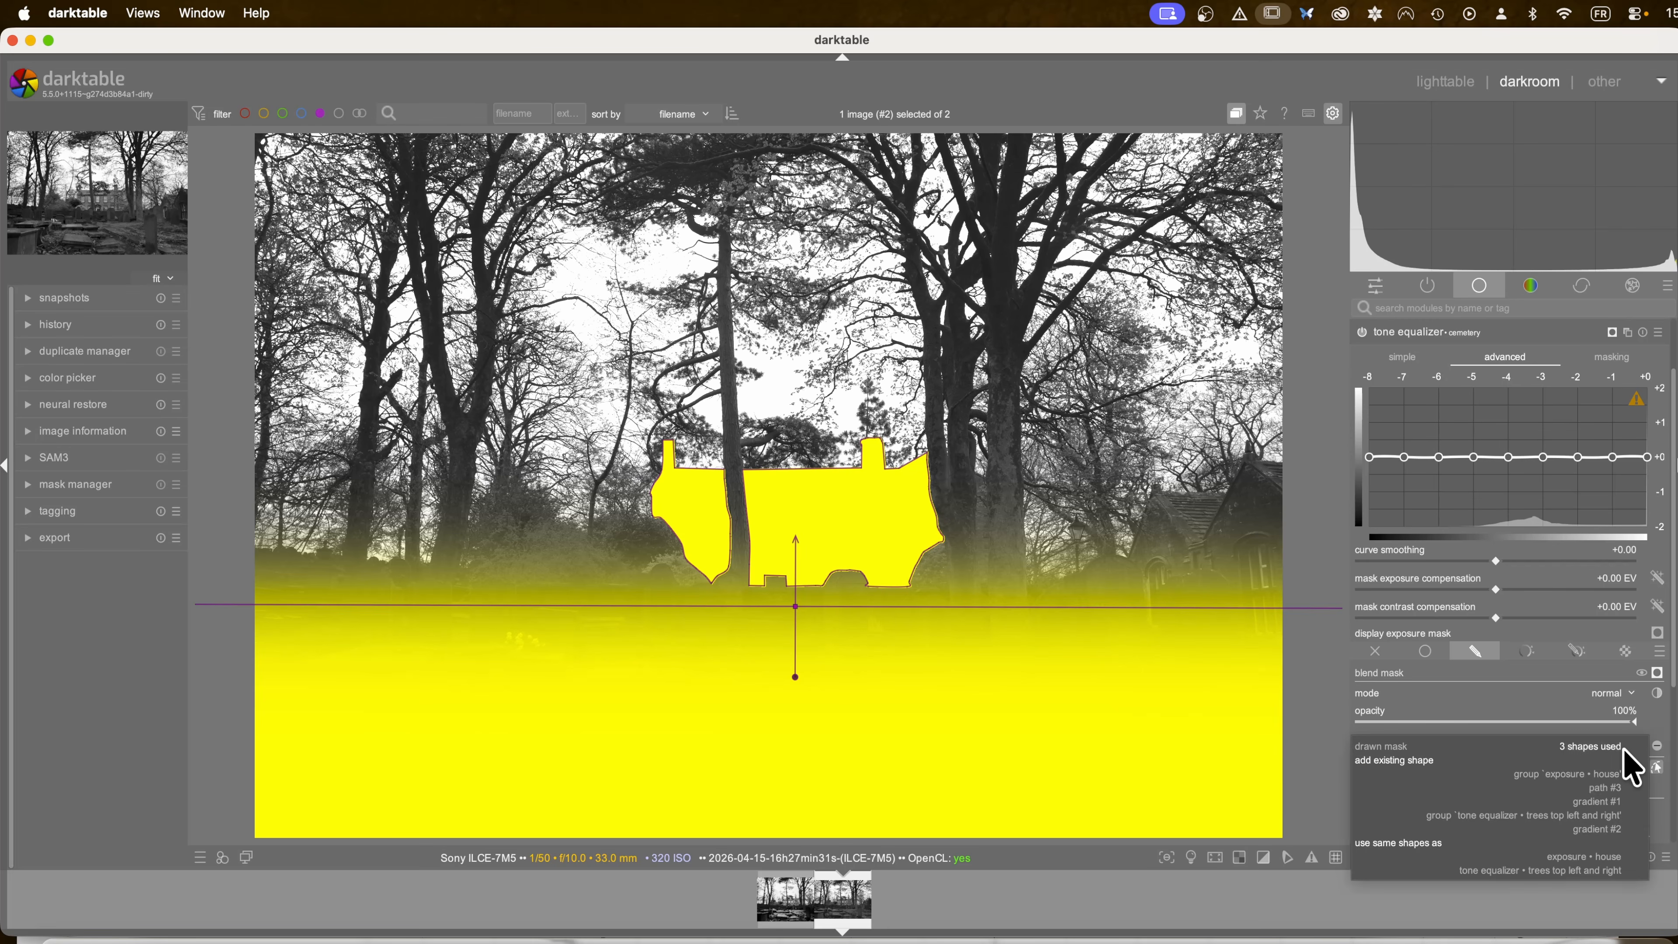
left_click(1614, 792)
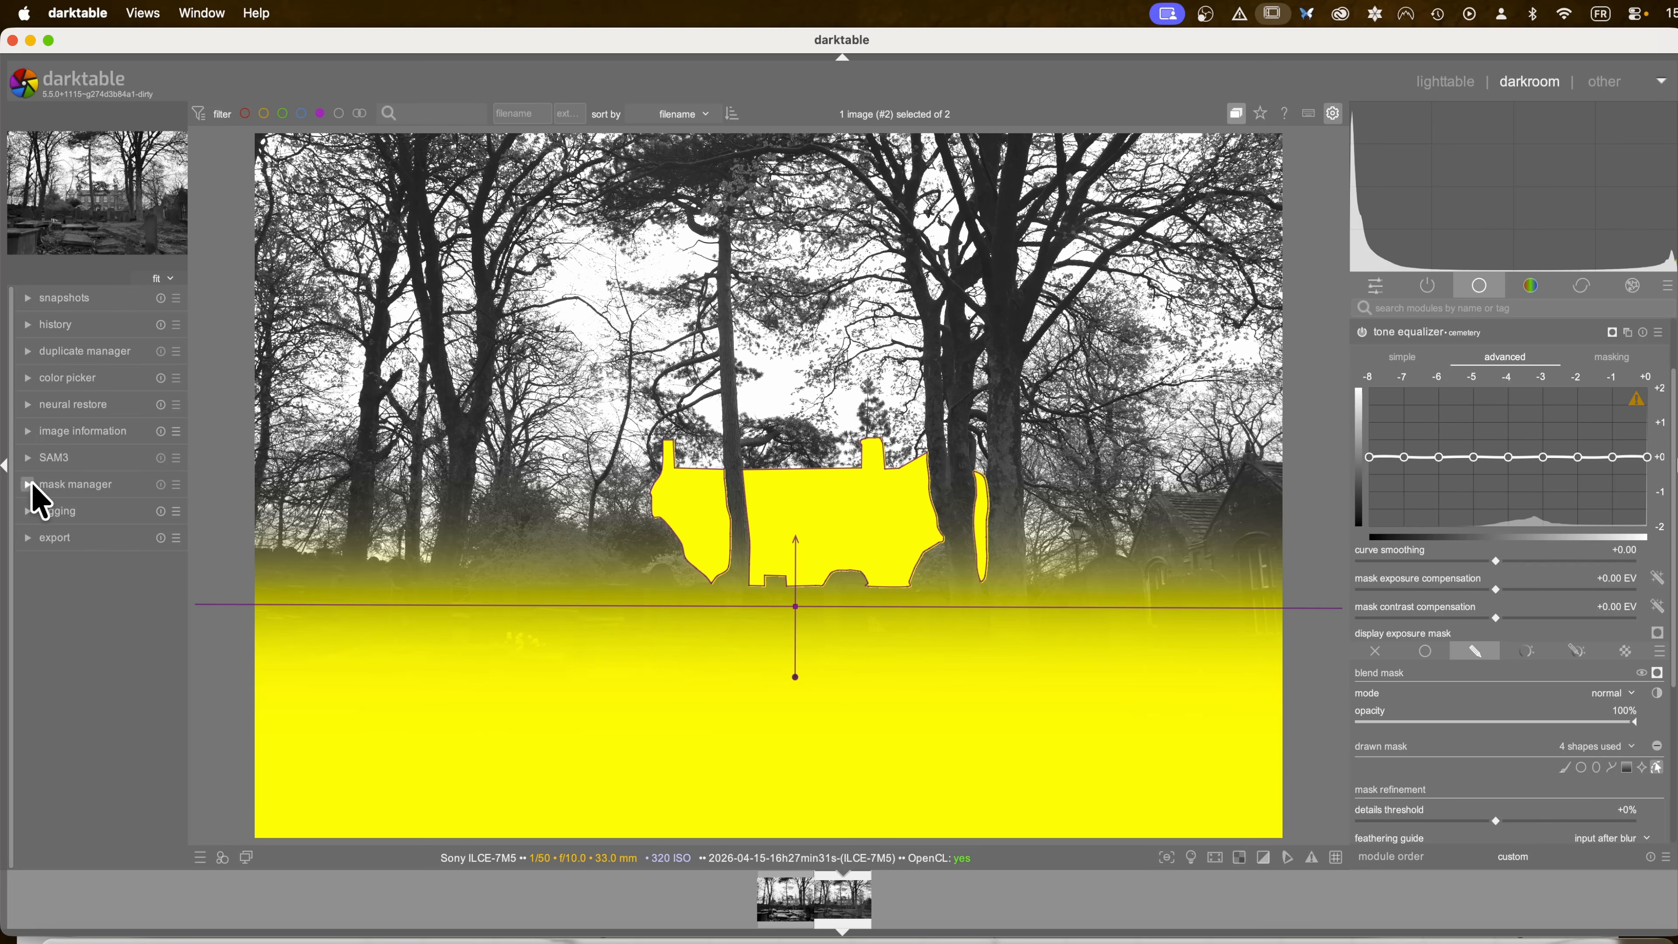
Step: Set path #1, path #2 and path #3 in the cemetery tone equalizer's mask group to difference mode, excluding the house
left_click_drag(188, 464, 242, 464)
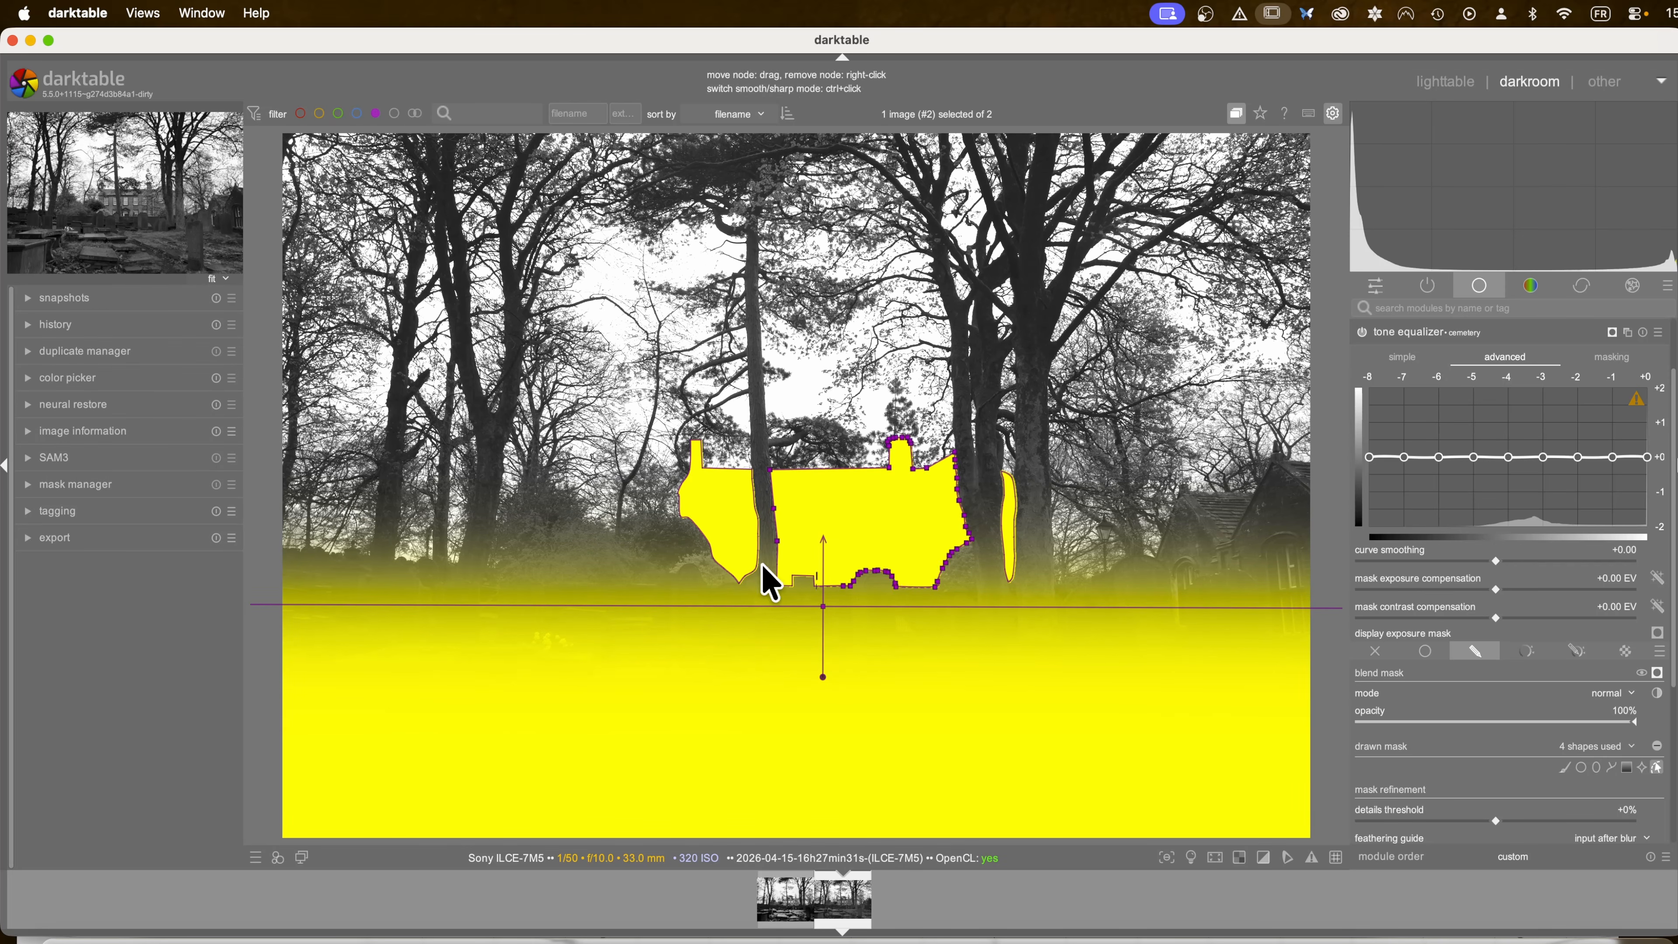
left_click(32, 489)
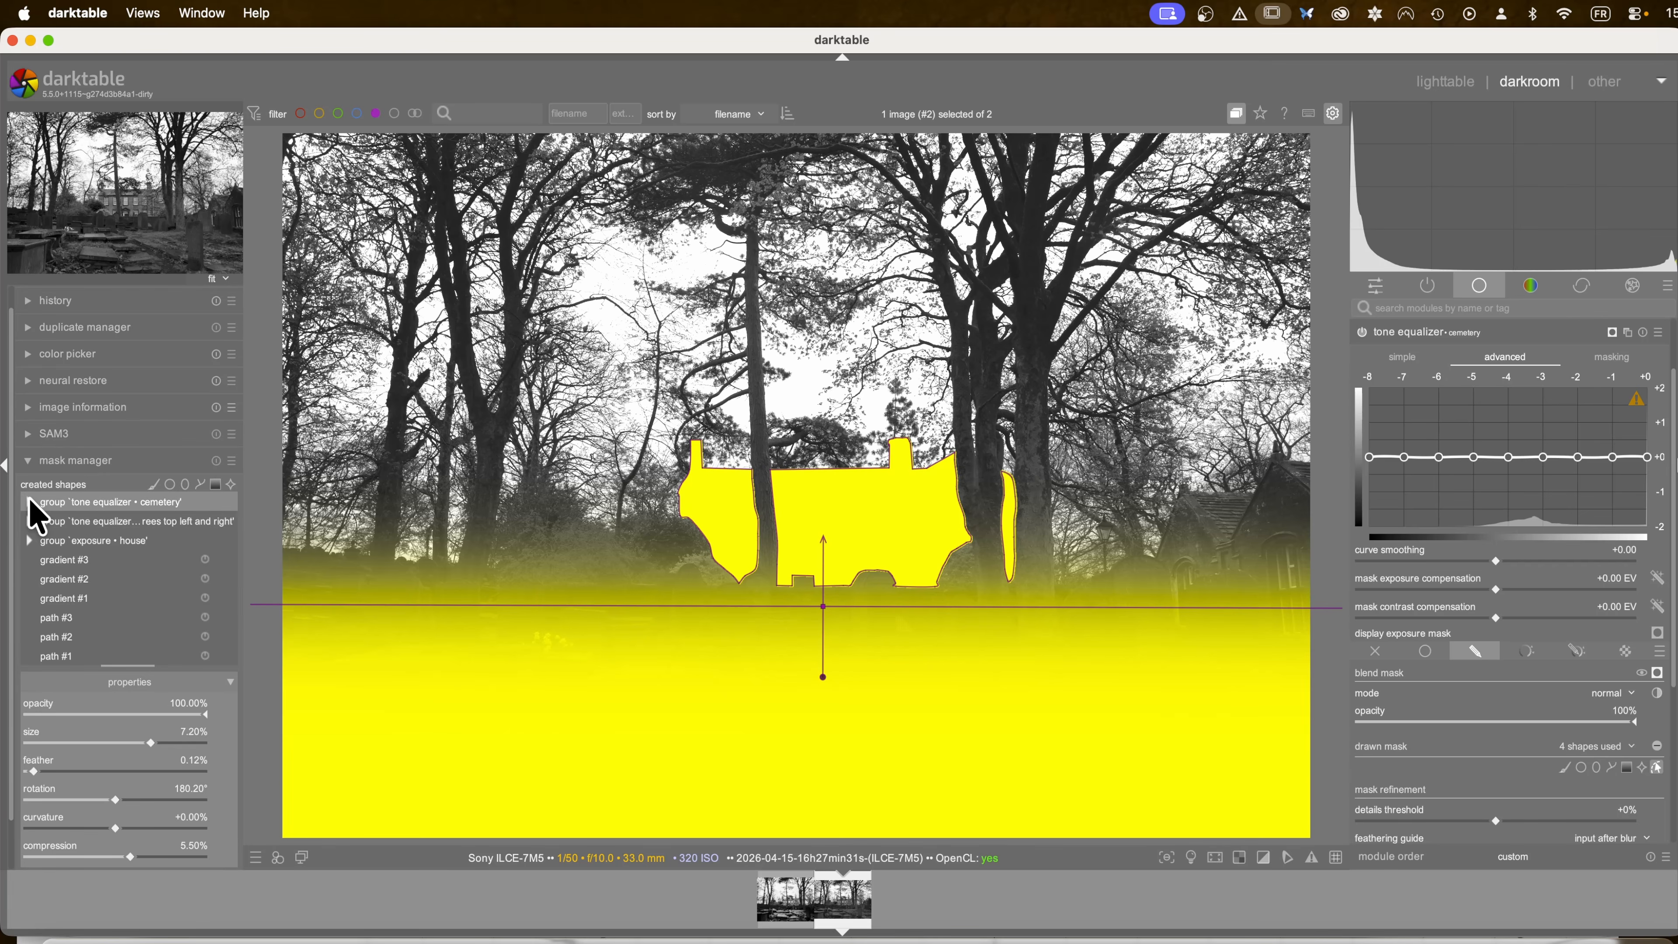
left_click(28, 502)
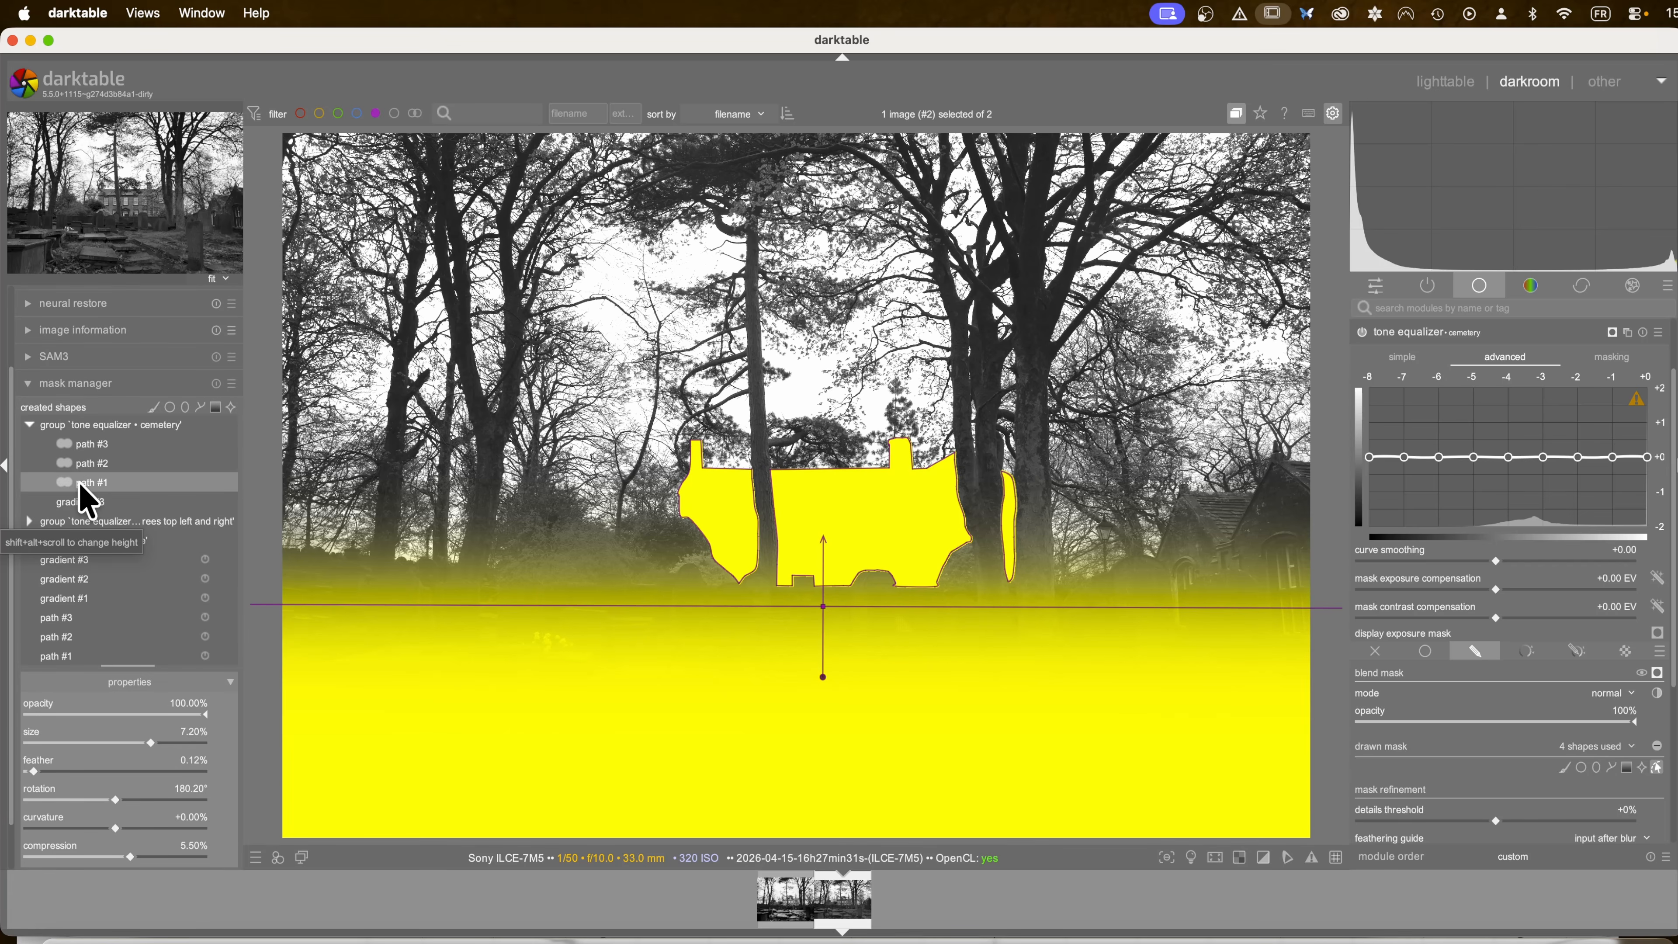
right_click(82, 485)
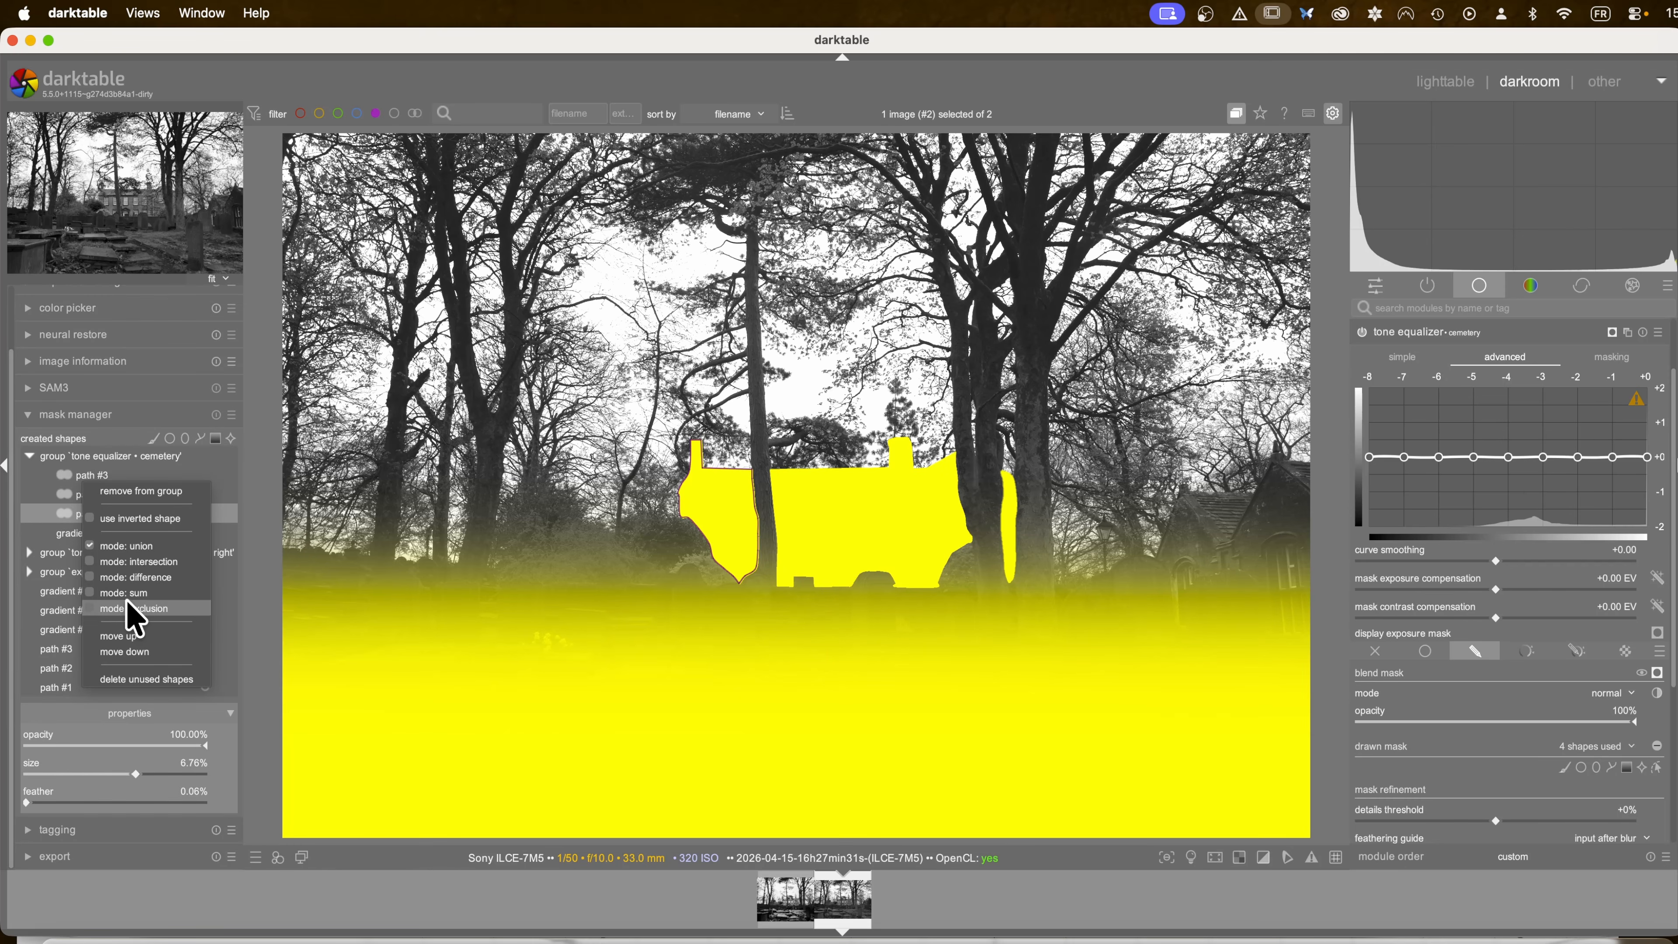
left_click(139, 579)
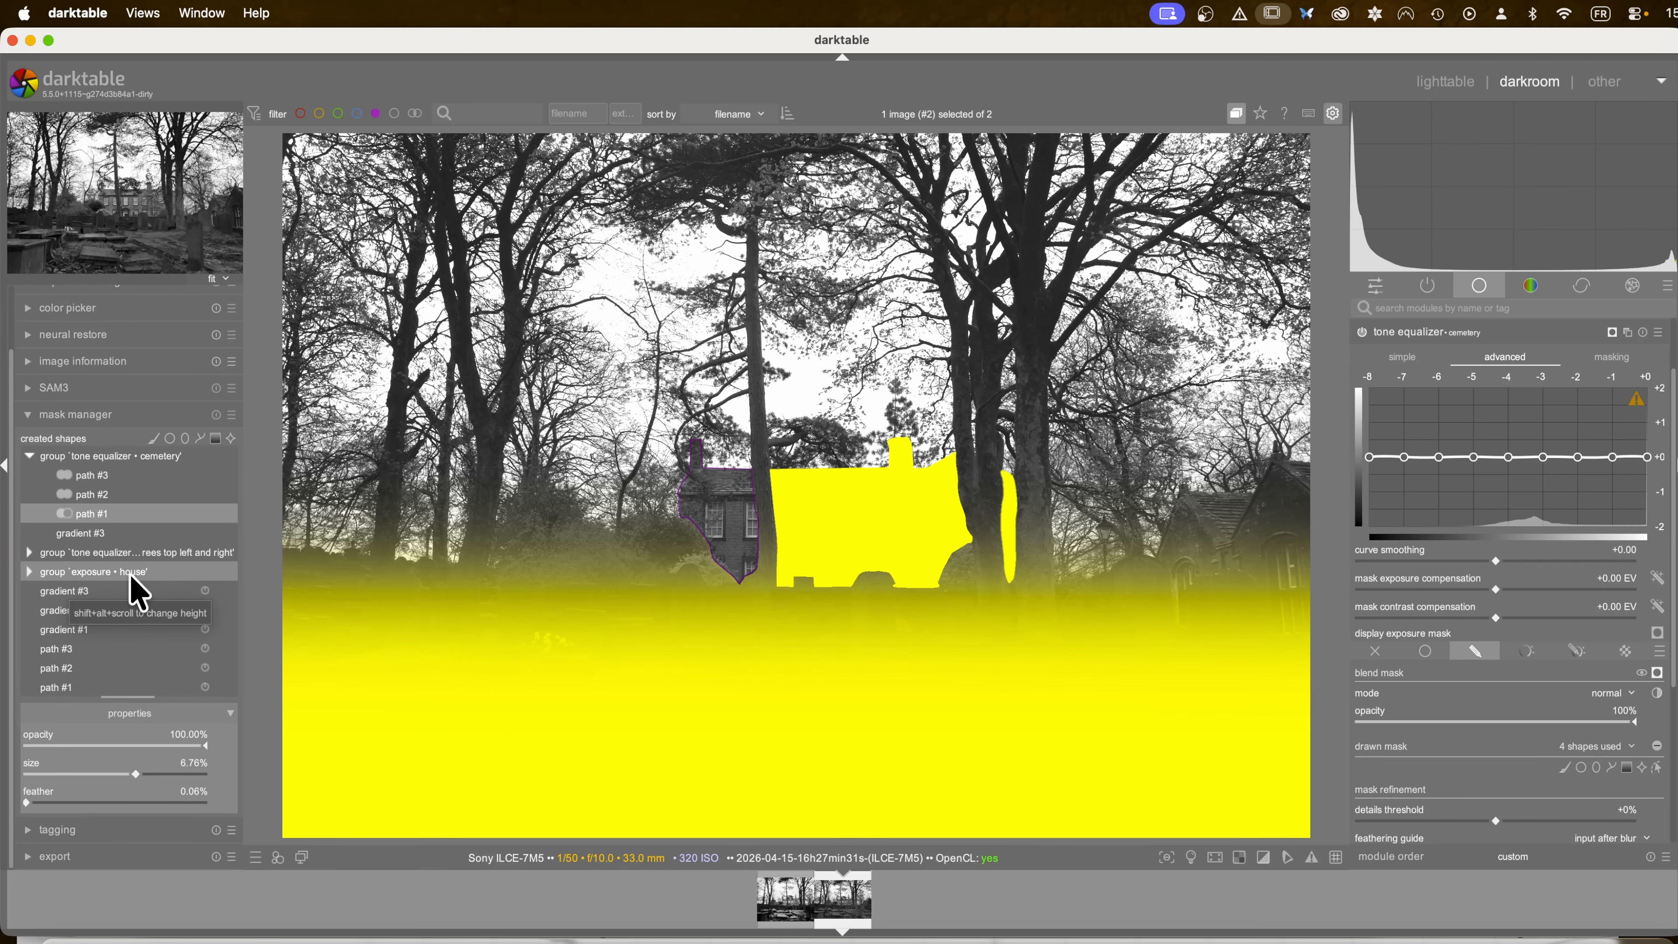
right_click(99, 495)
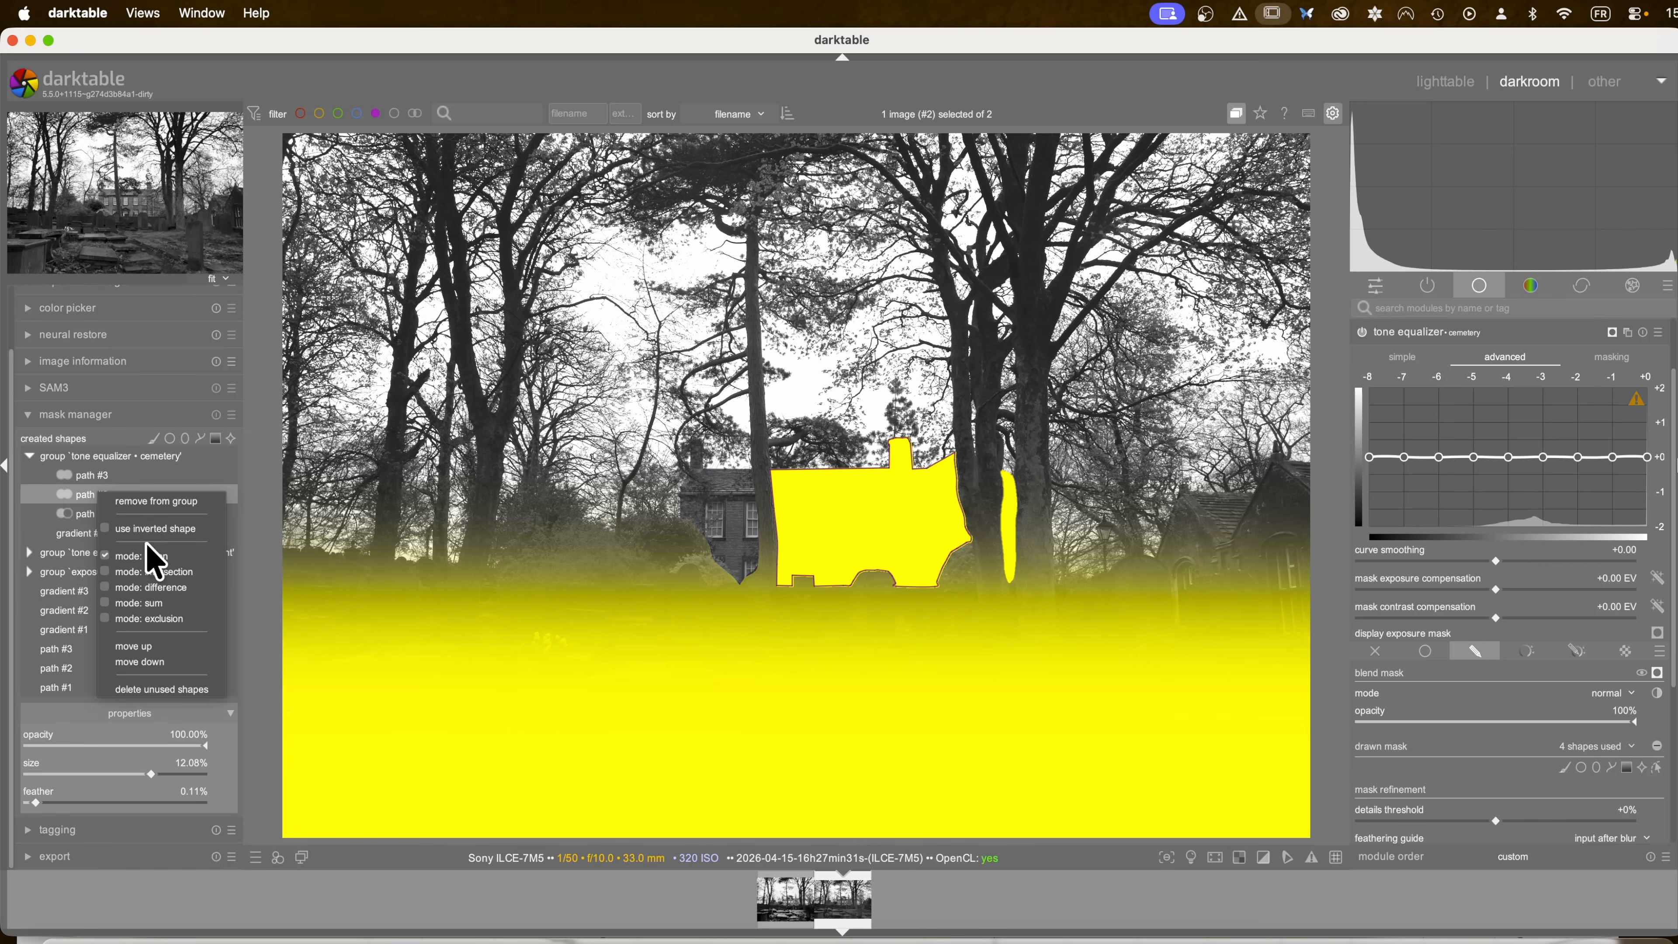
left_click(133, 590)
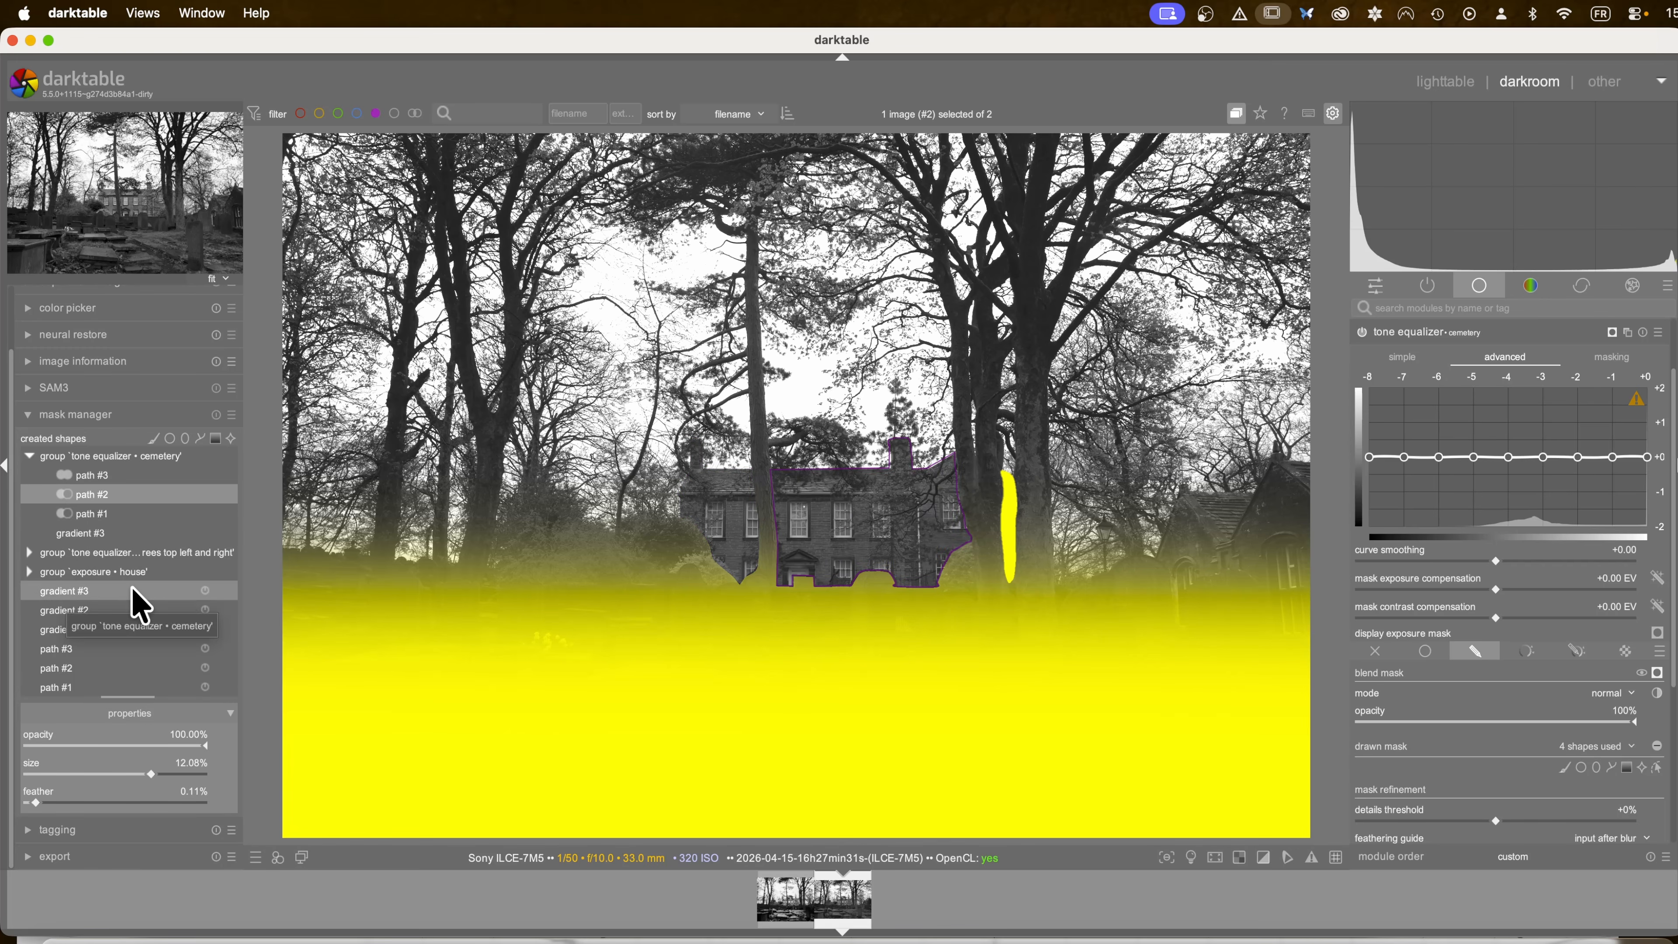
right_click(111, 476)
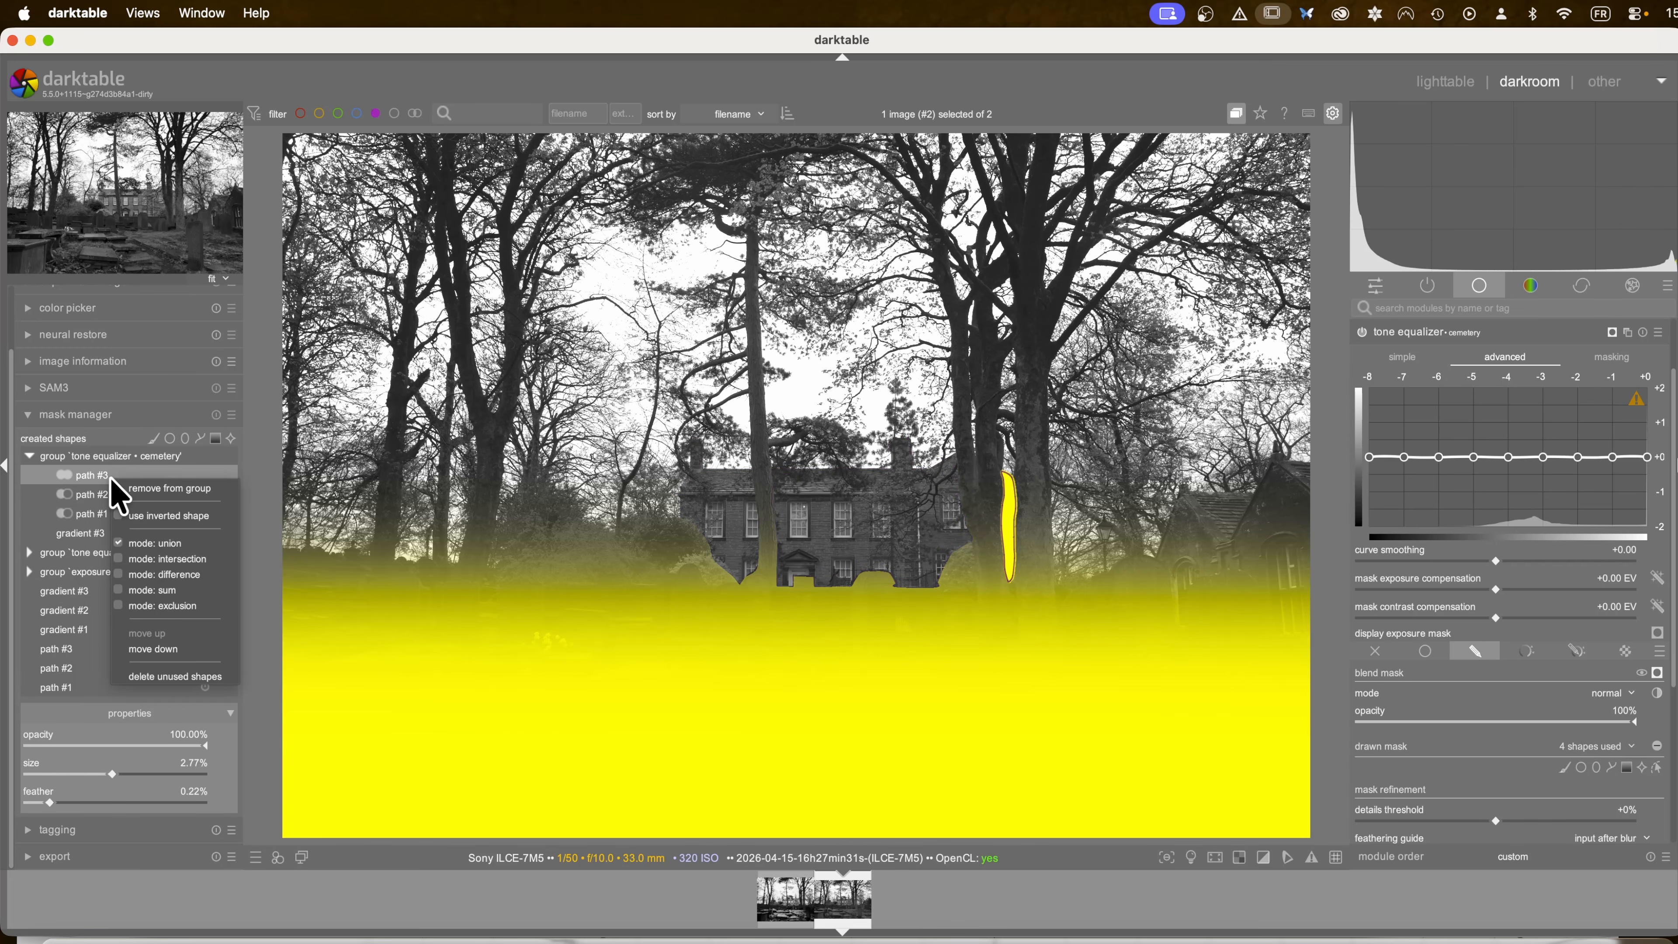
left_click(145, 577)
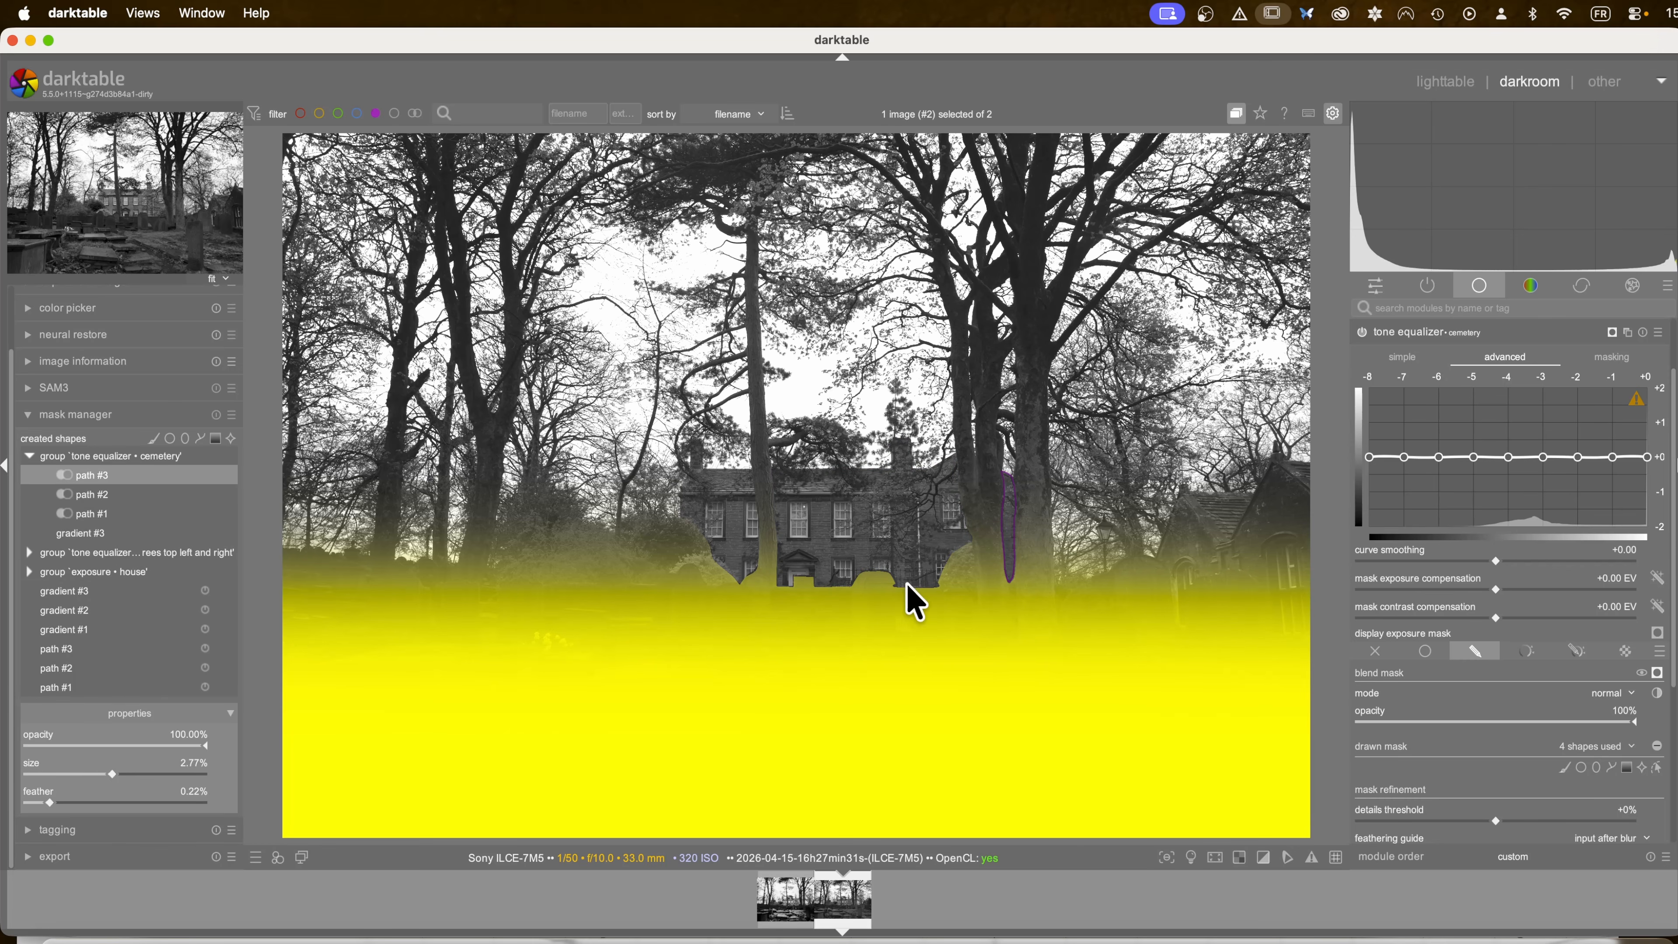
Step: Refine the cemetery mask with a feathering radius of 10.3 px and blurring radius of 6.7 px, and hide the yellow mask overlay
scroll(1027, 594, "up", 1)
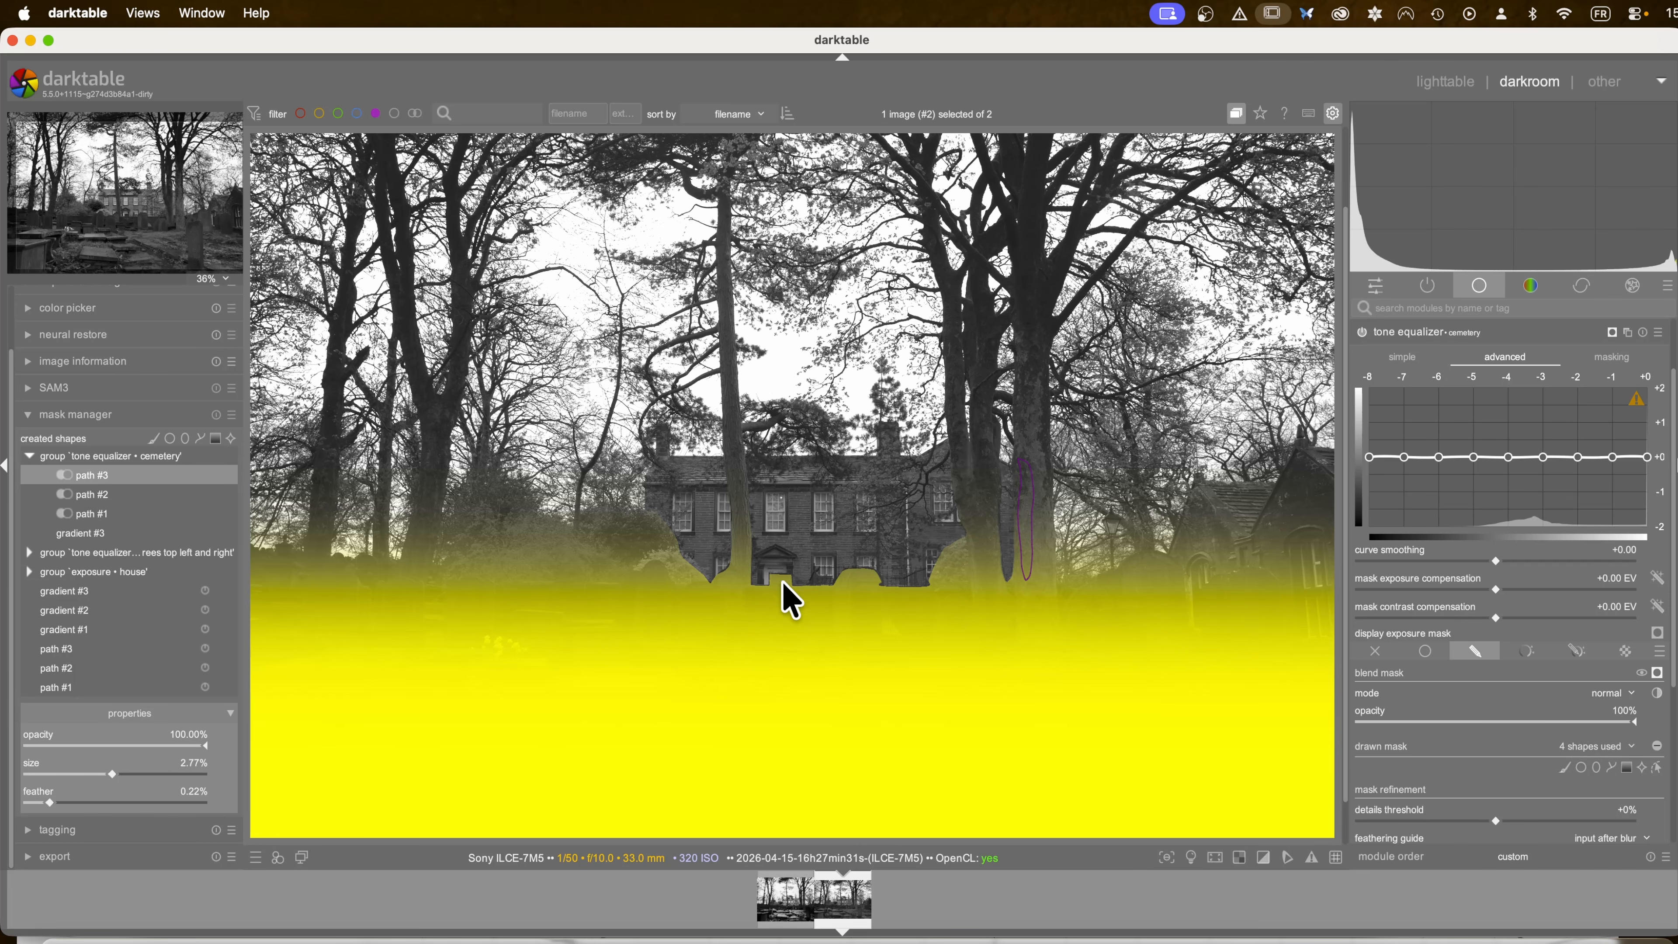
scroll(1420, 713, "down", 3)
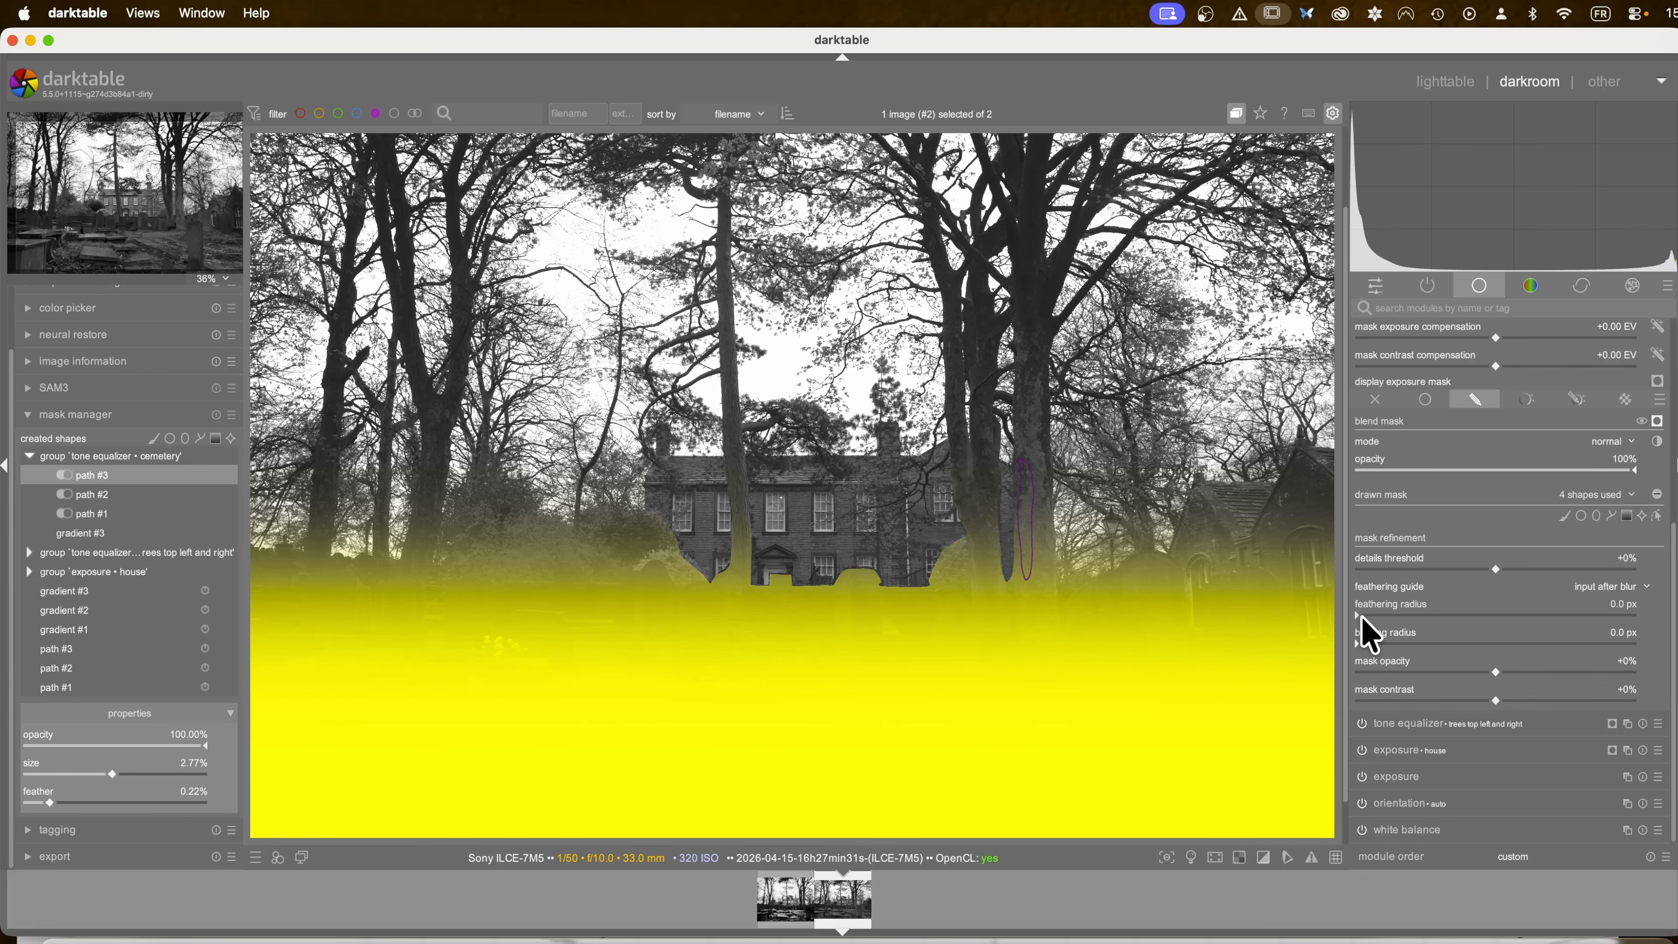
left_click_drag(1363, 618, 1375, 645)
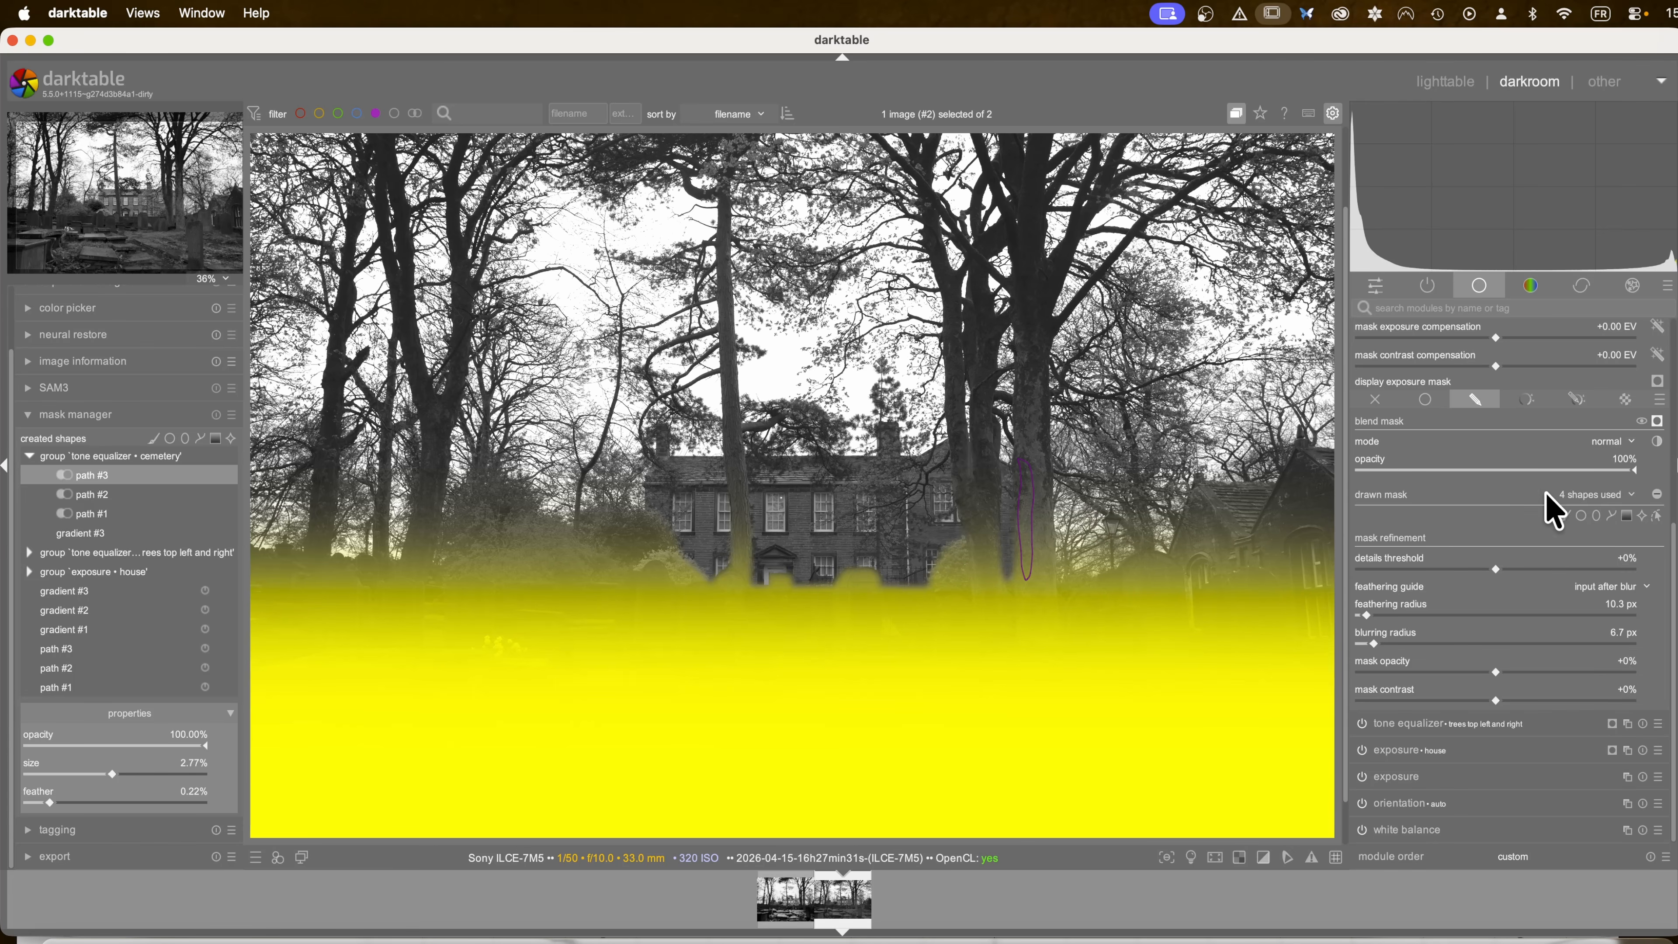
left_click(1658, 421)
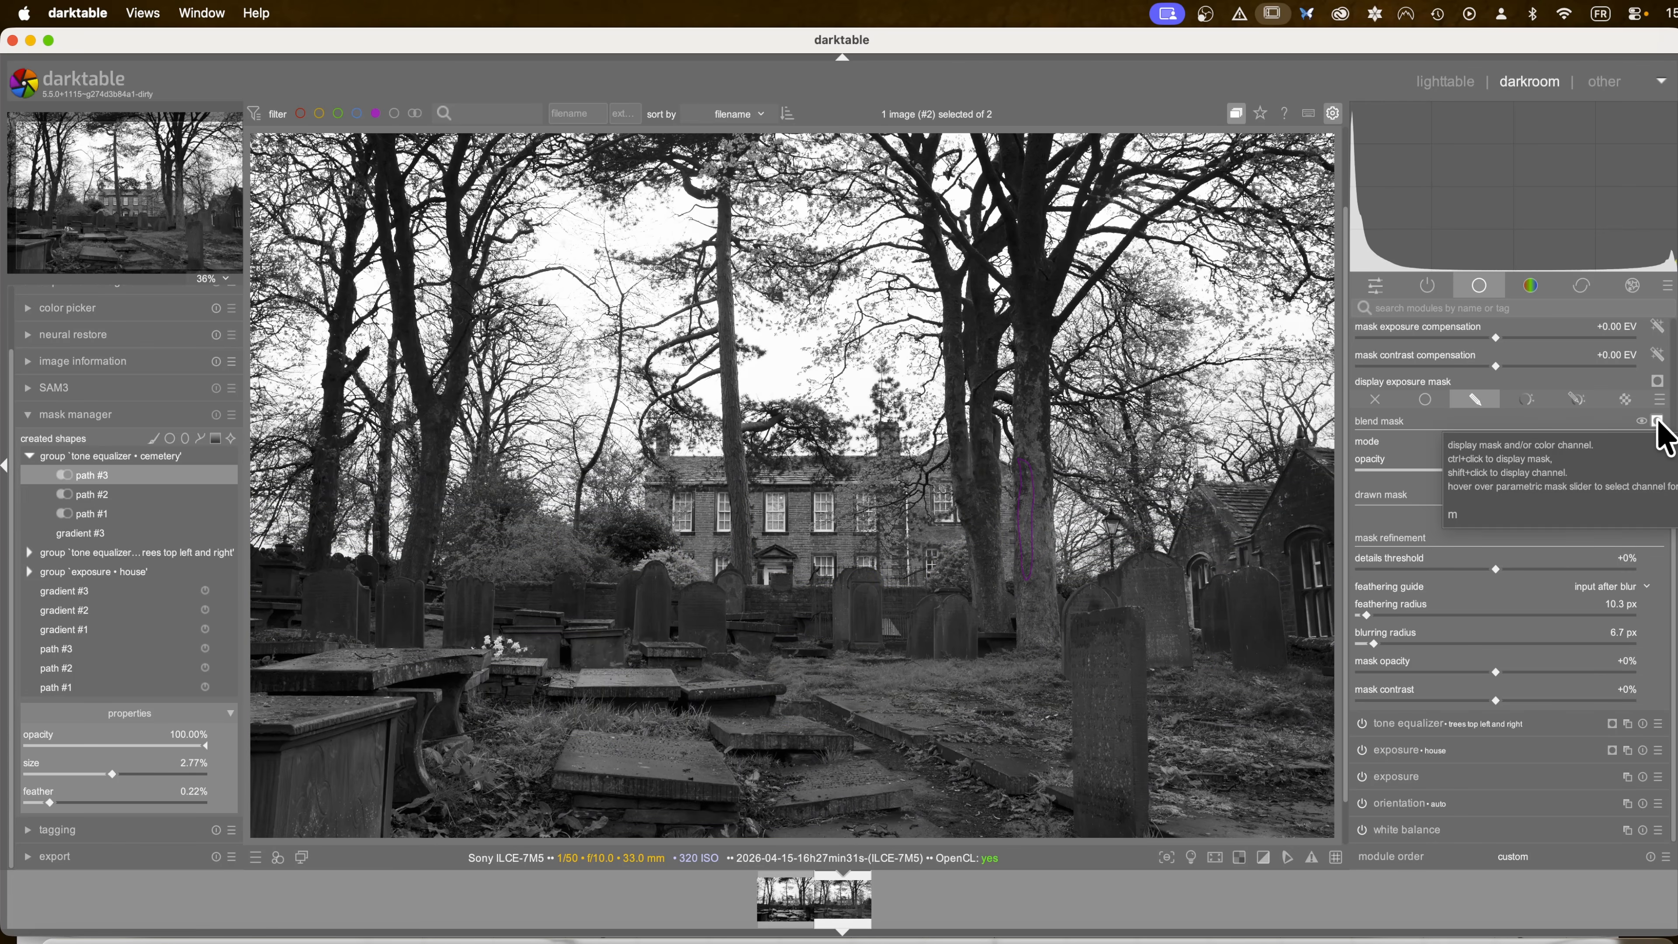
left_click(1658, 515)
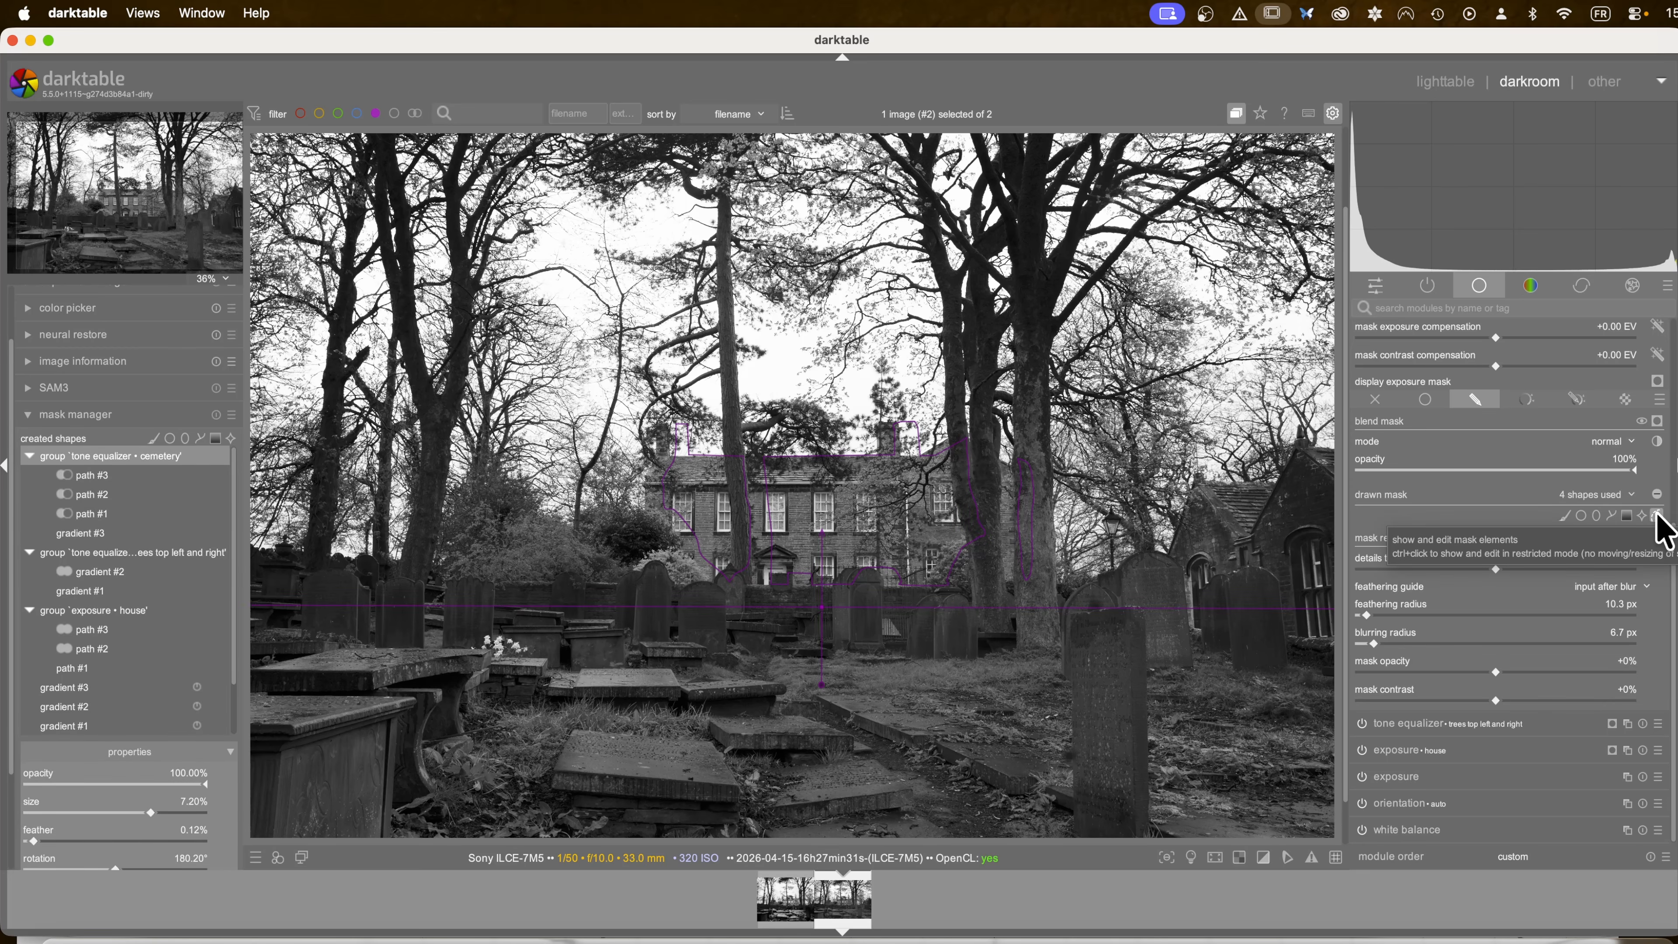
left_click(1658, 517)
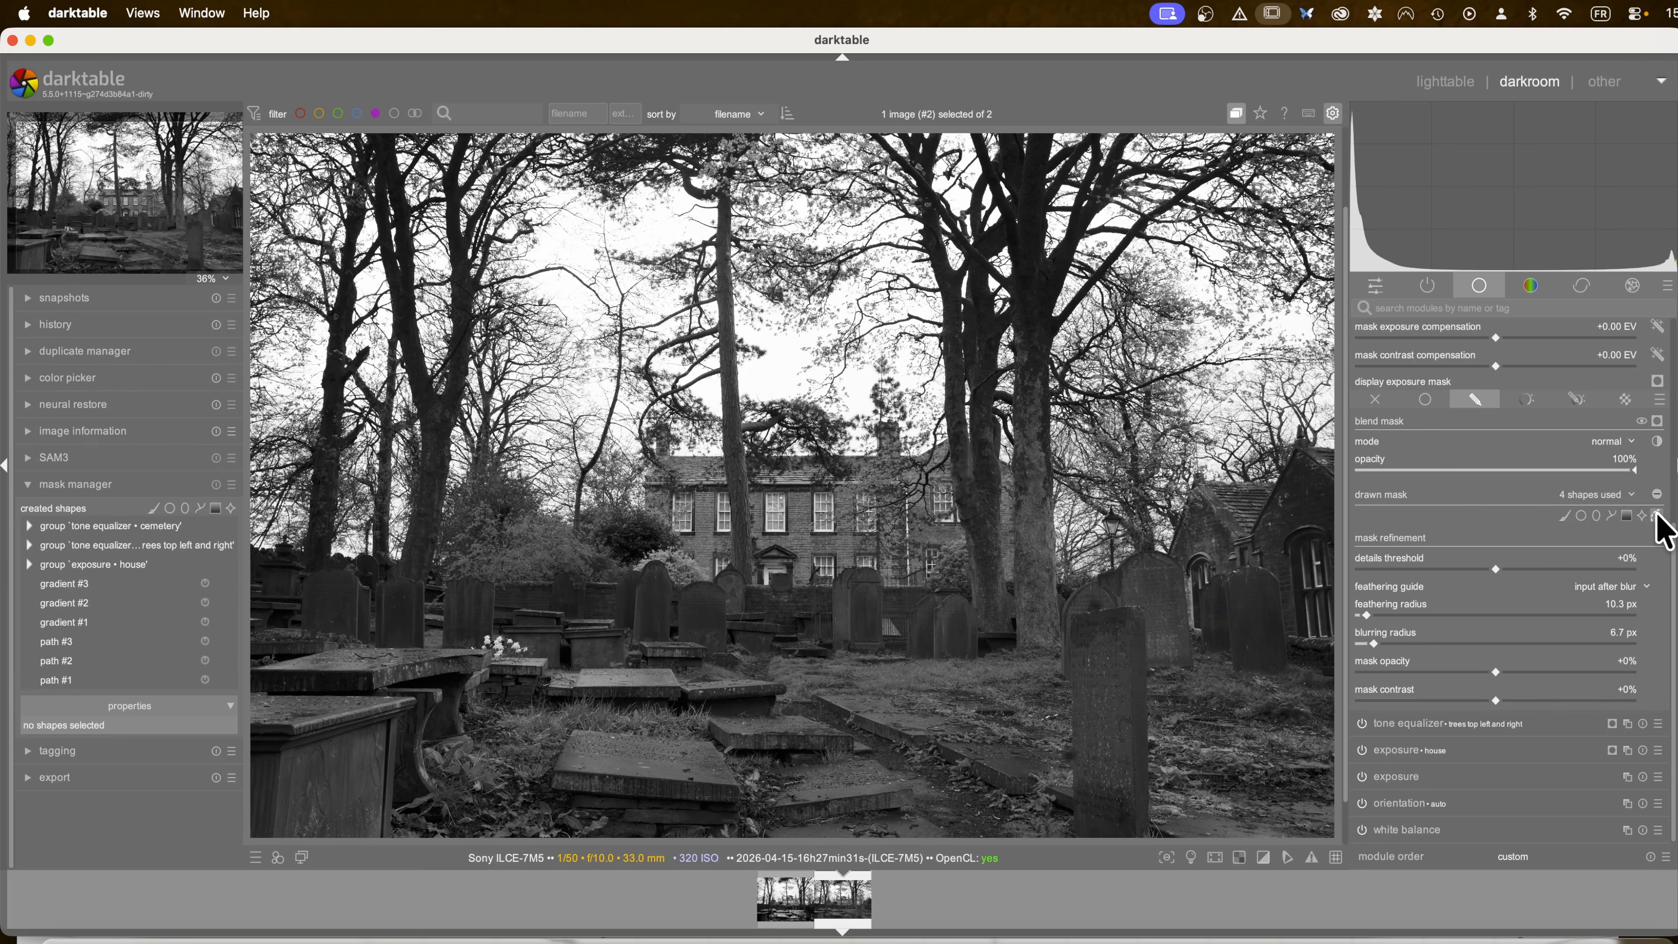
left_click(1658, 517)
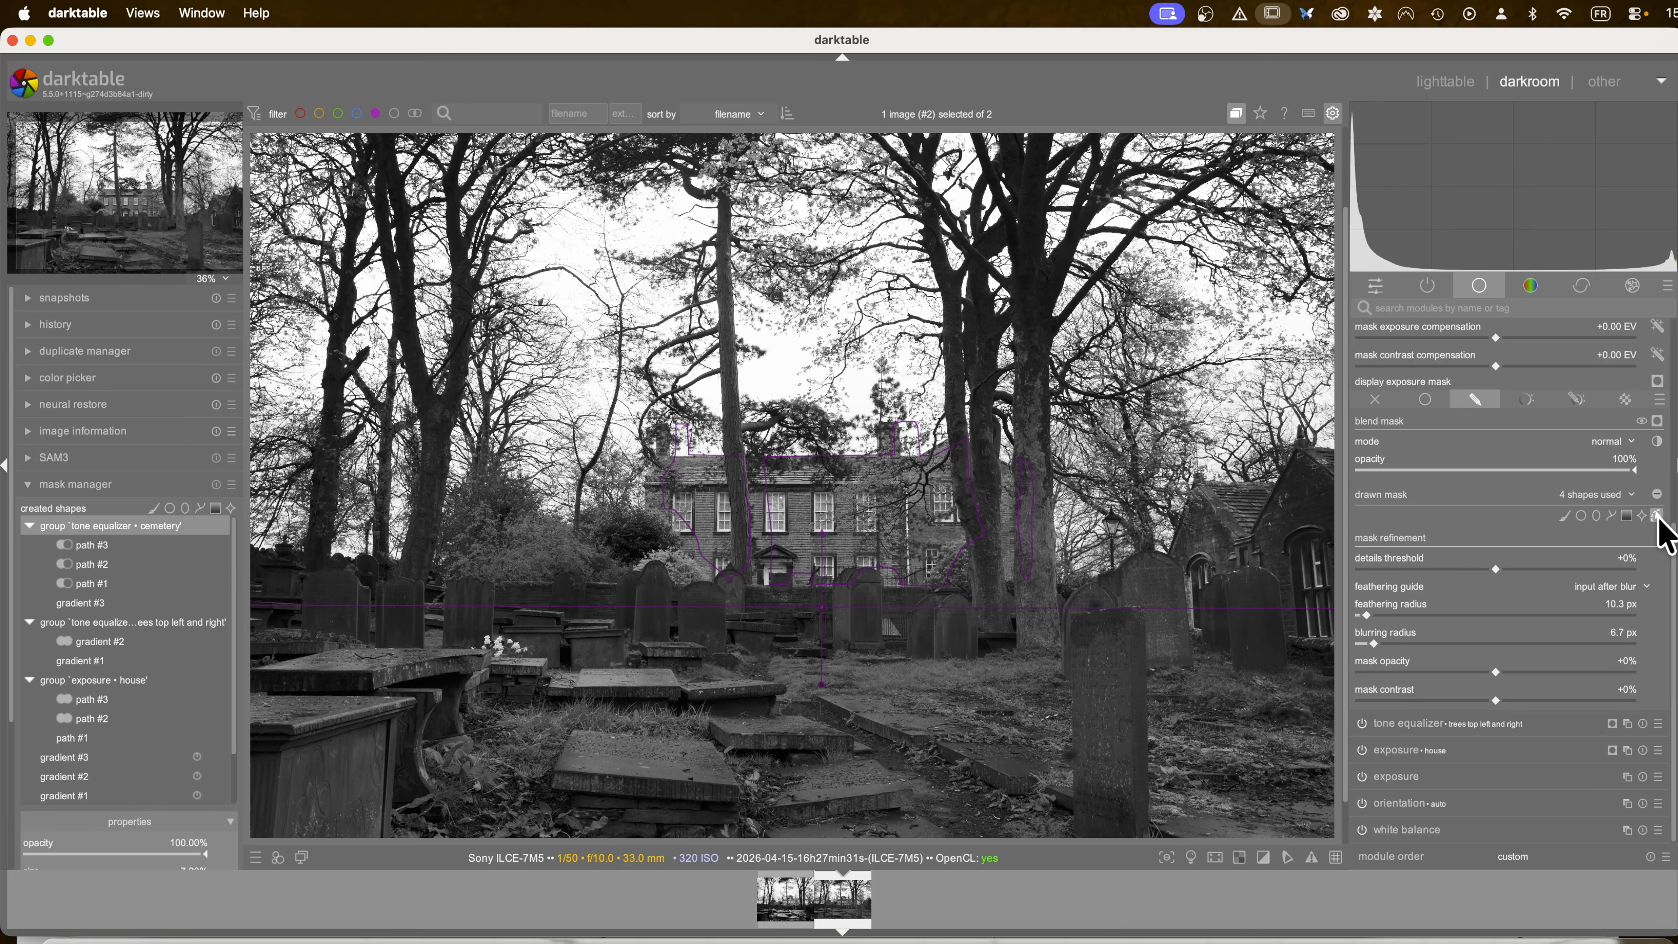
key("m")
Step: Set preserve details to "no" in the cemetery tone equalizer's masking options, keeping RGB euclidean norm as the luminance estimator
scroll(1422, 424, "down", 3)
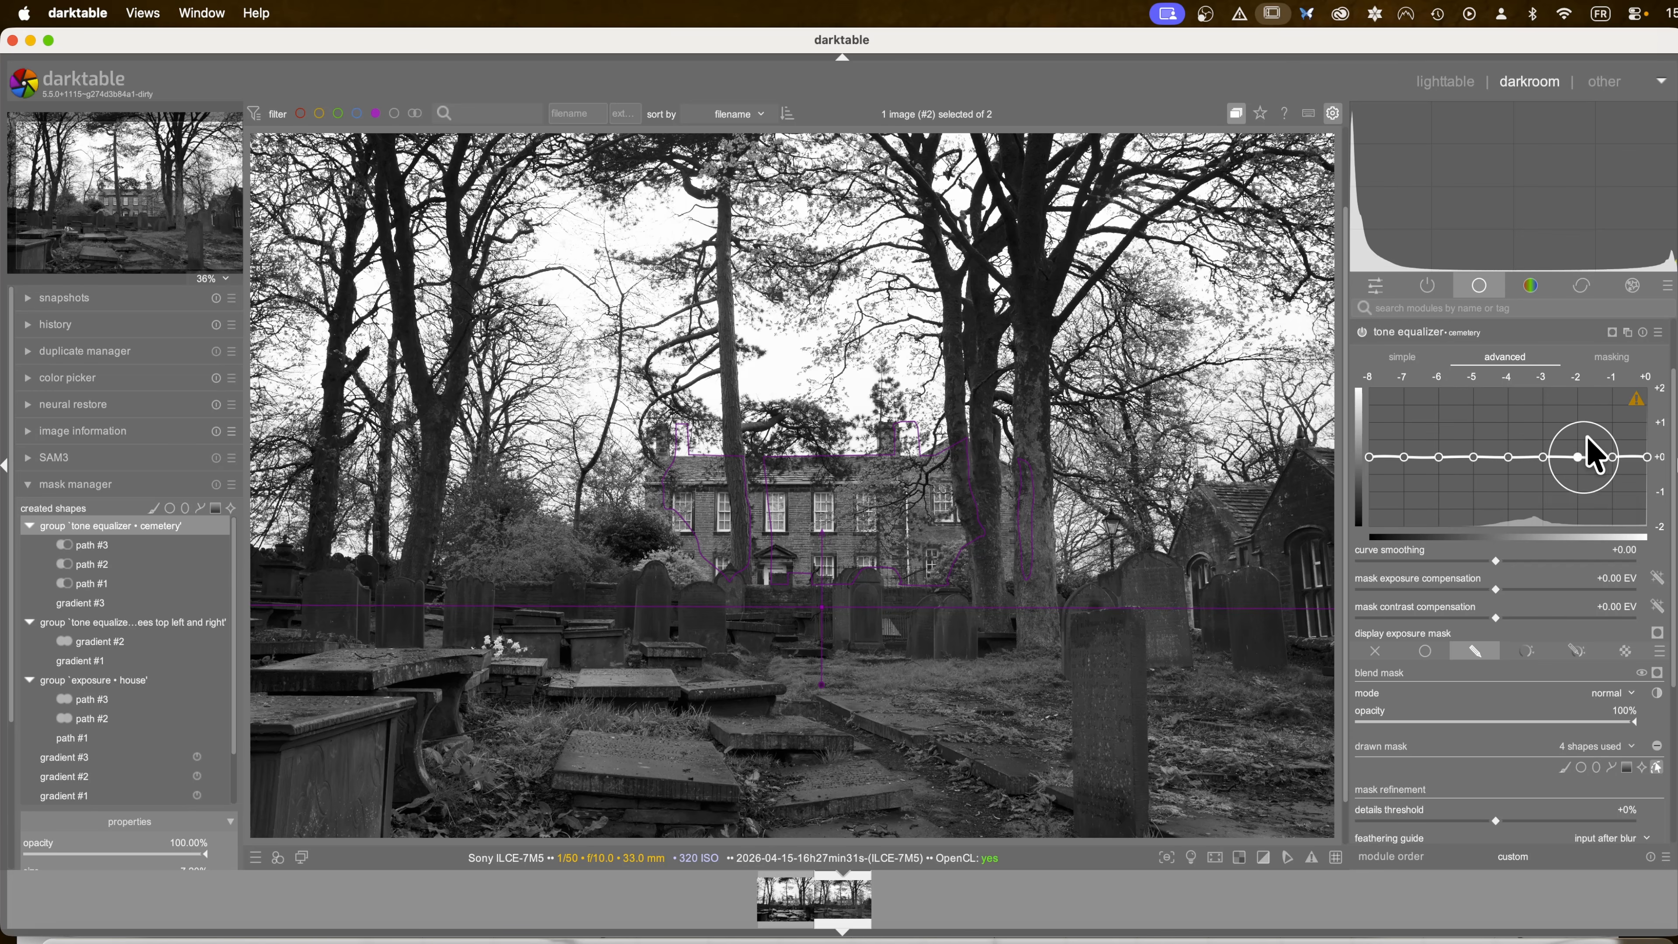
left_click(1610, 368)
left_click(1585, 387)
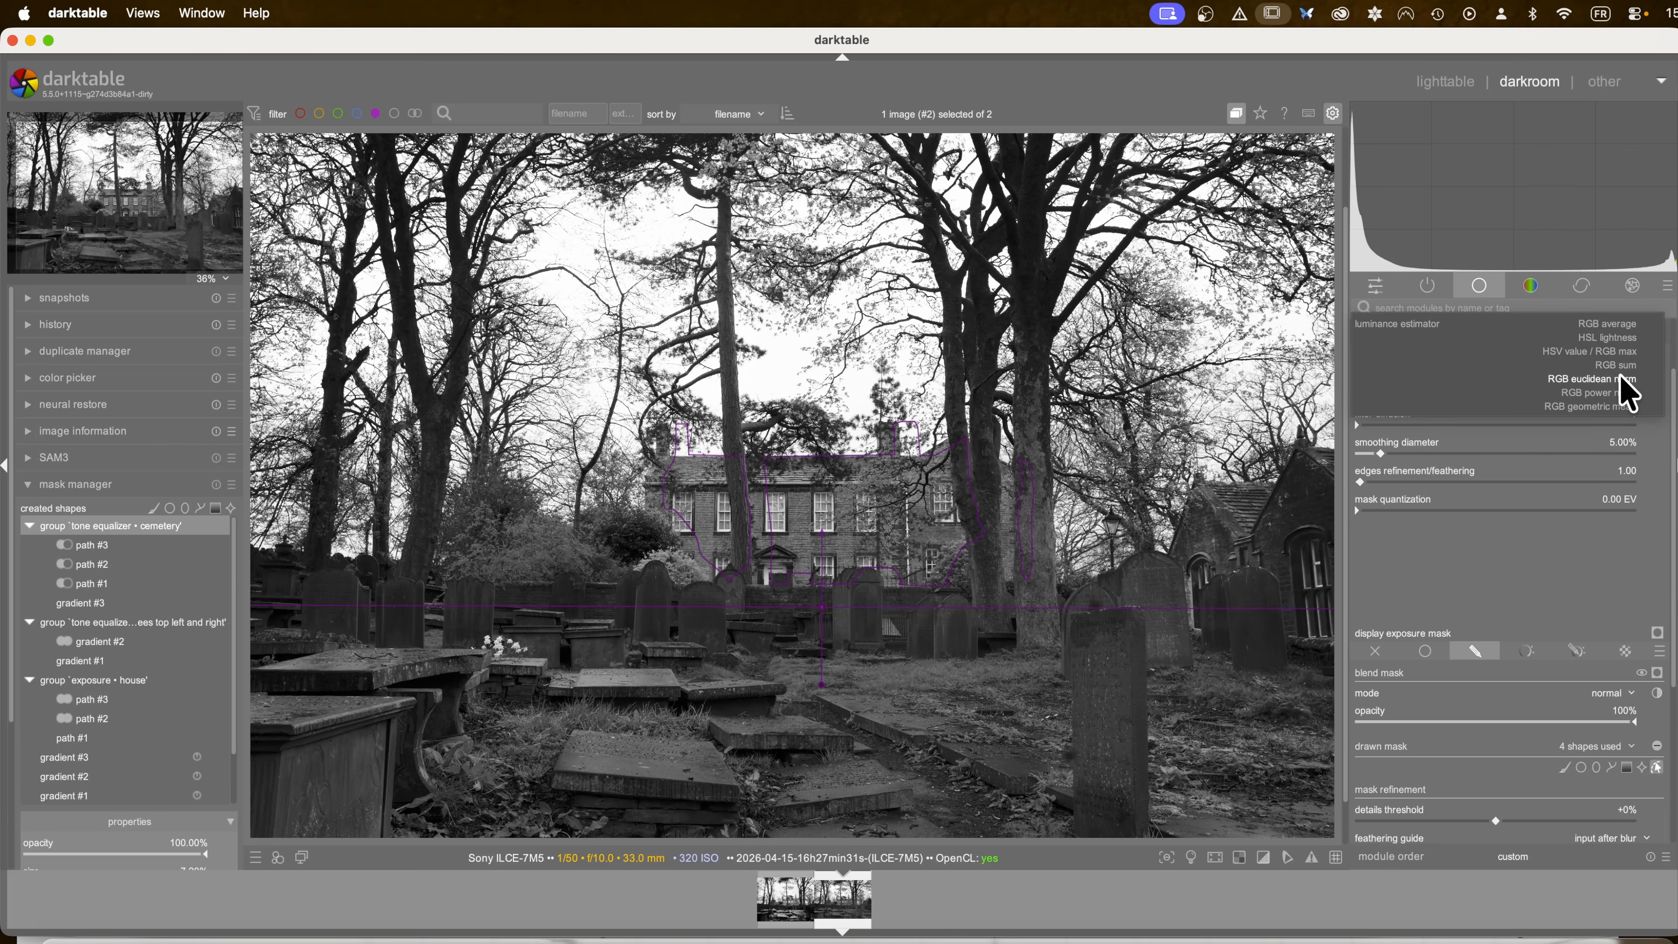
left_click(1633, 379)
left_click(1632, 397)
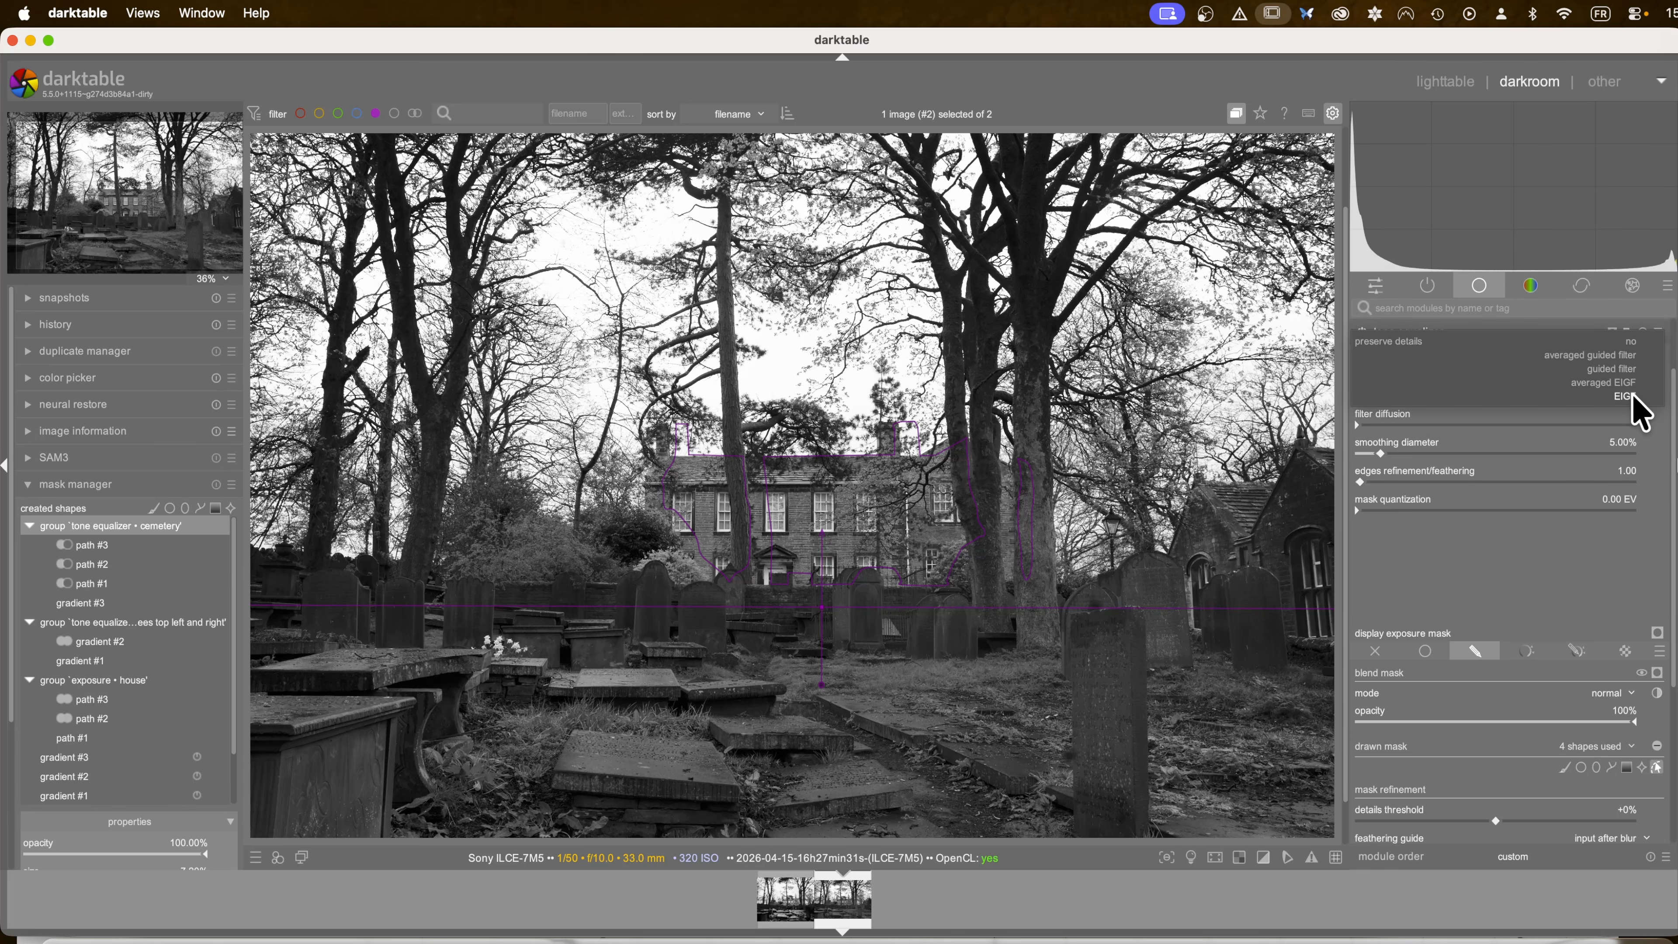
left_click(1631, 341)
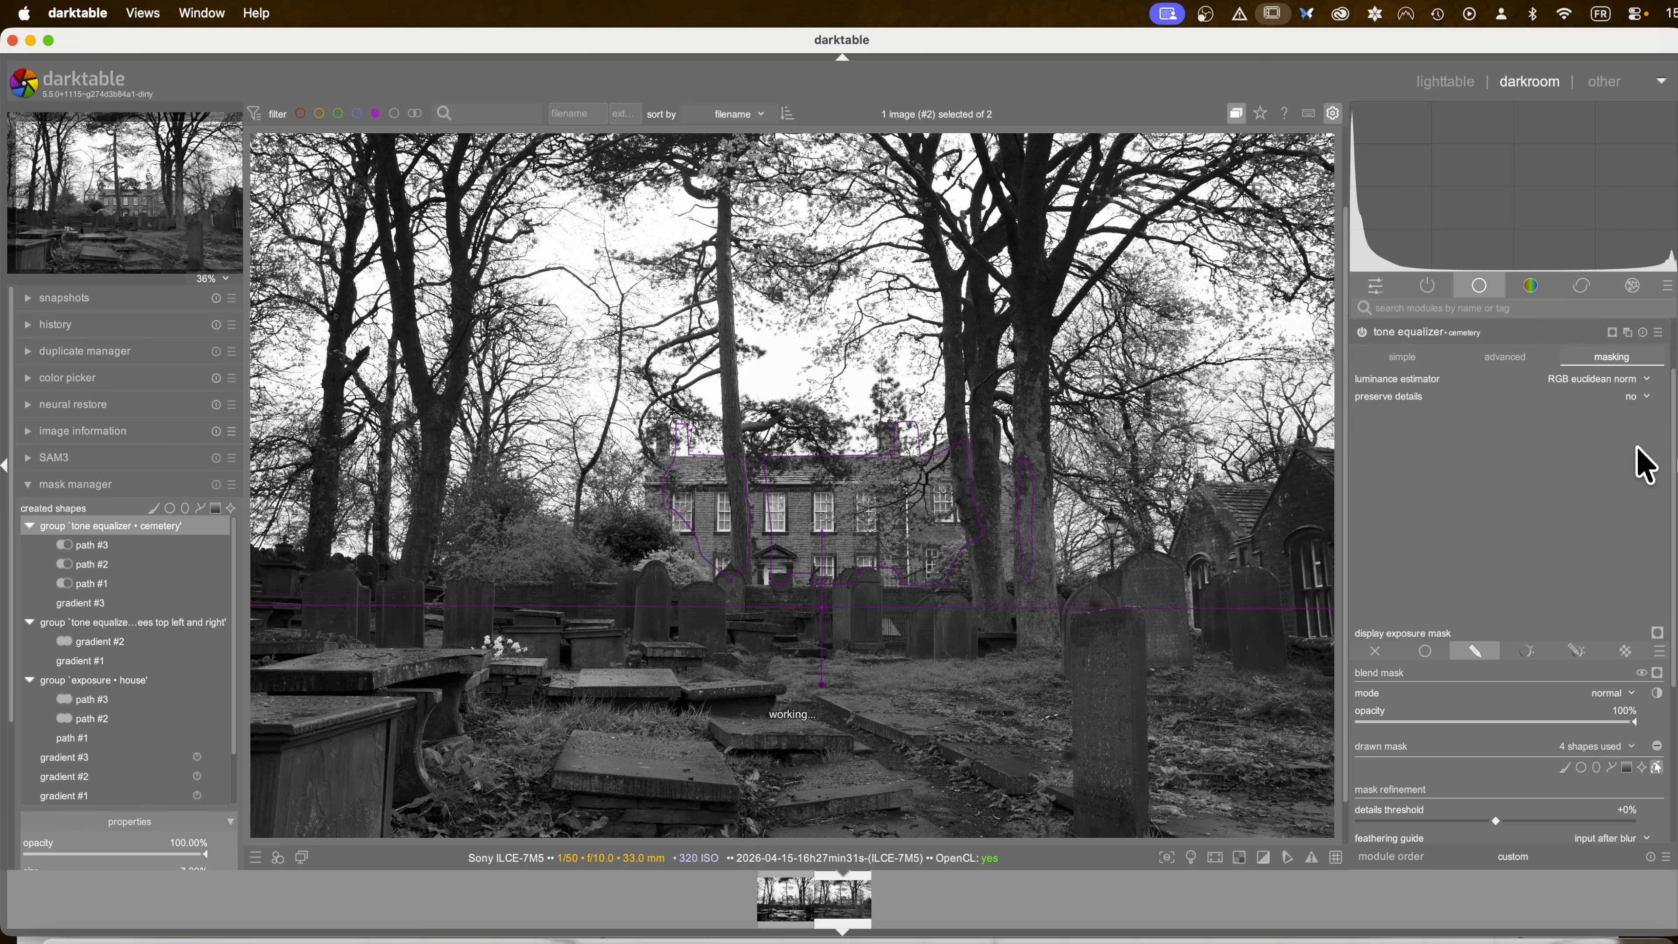
Step: Briefly check the cemetery mask and auto-adjust the mask exposure compensation to -2.86 EV
left_click(1523, 360)
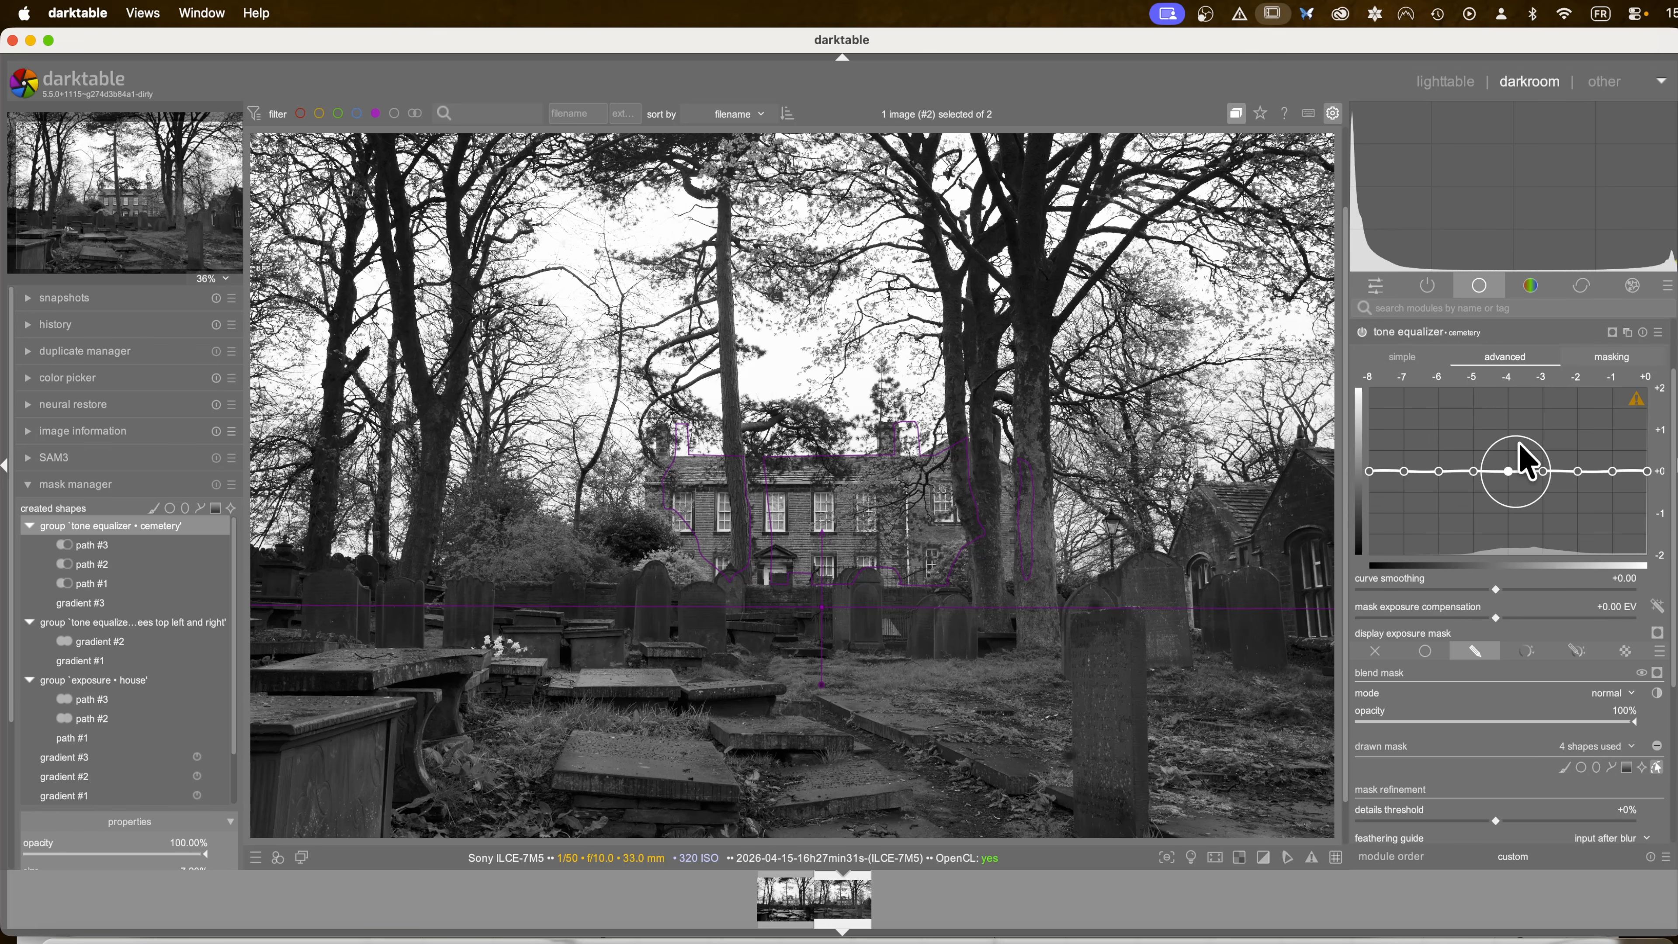
key("m")
key("m")
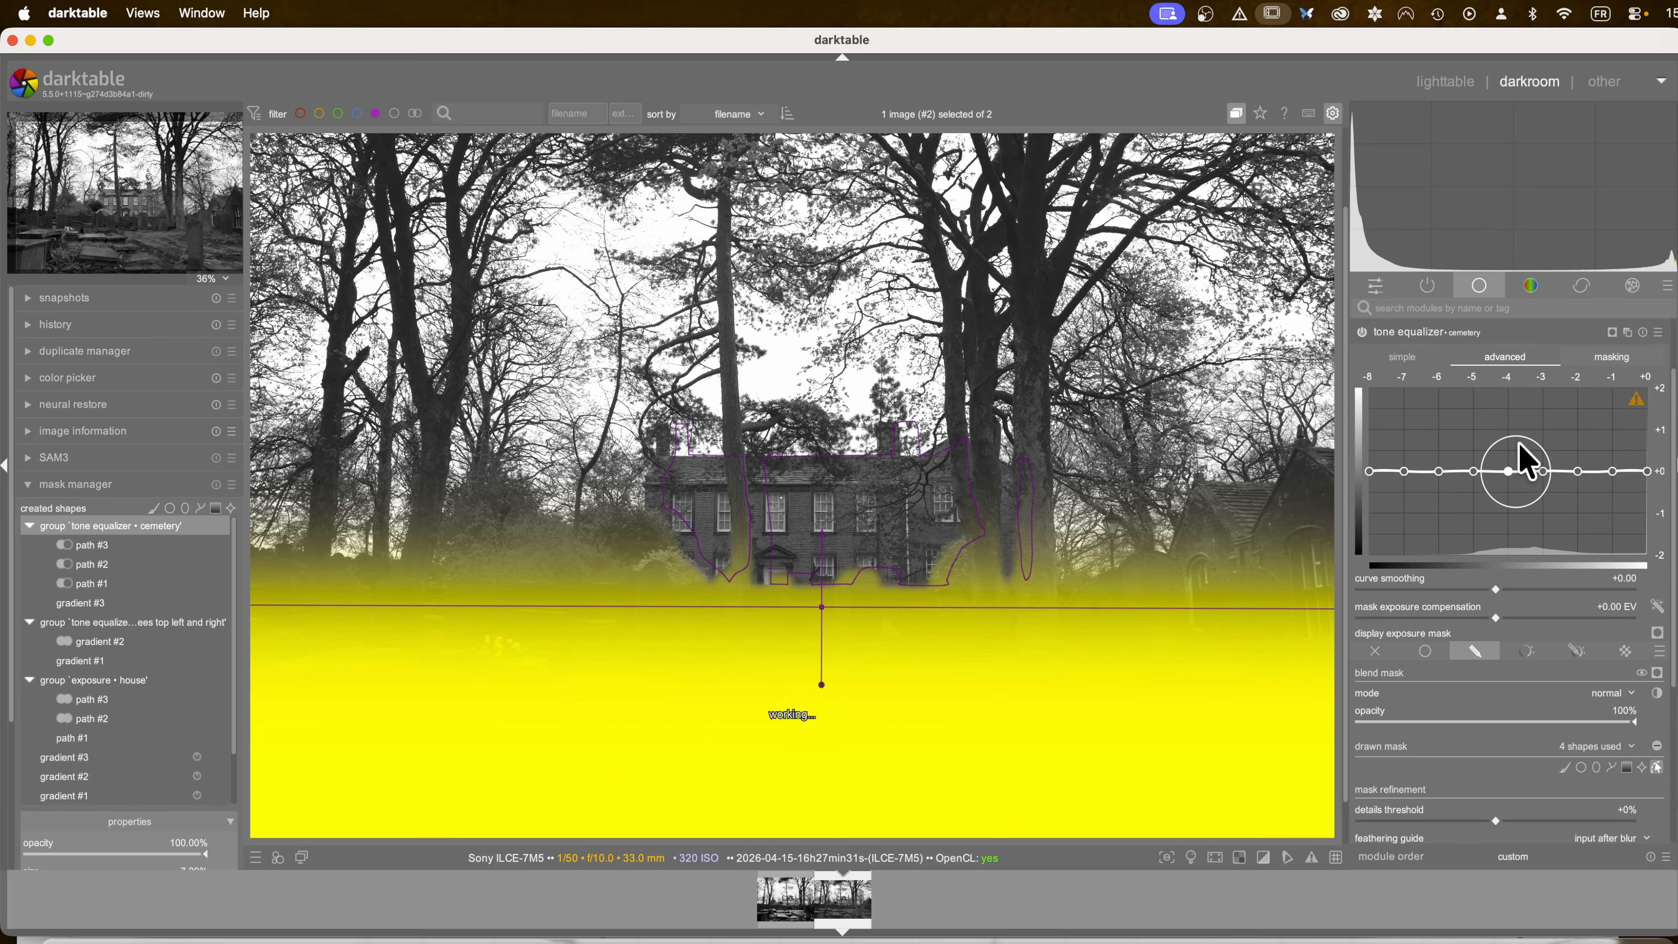
left_click(1657, 606)
Step: Darken the cemetery's shadows by lowering the tone curve to about -1 EV between -8 and -6, with a slight lift around -4 and -3
scroll(1519, 542, "down", 5)
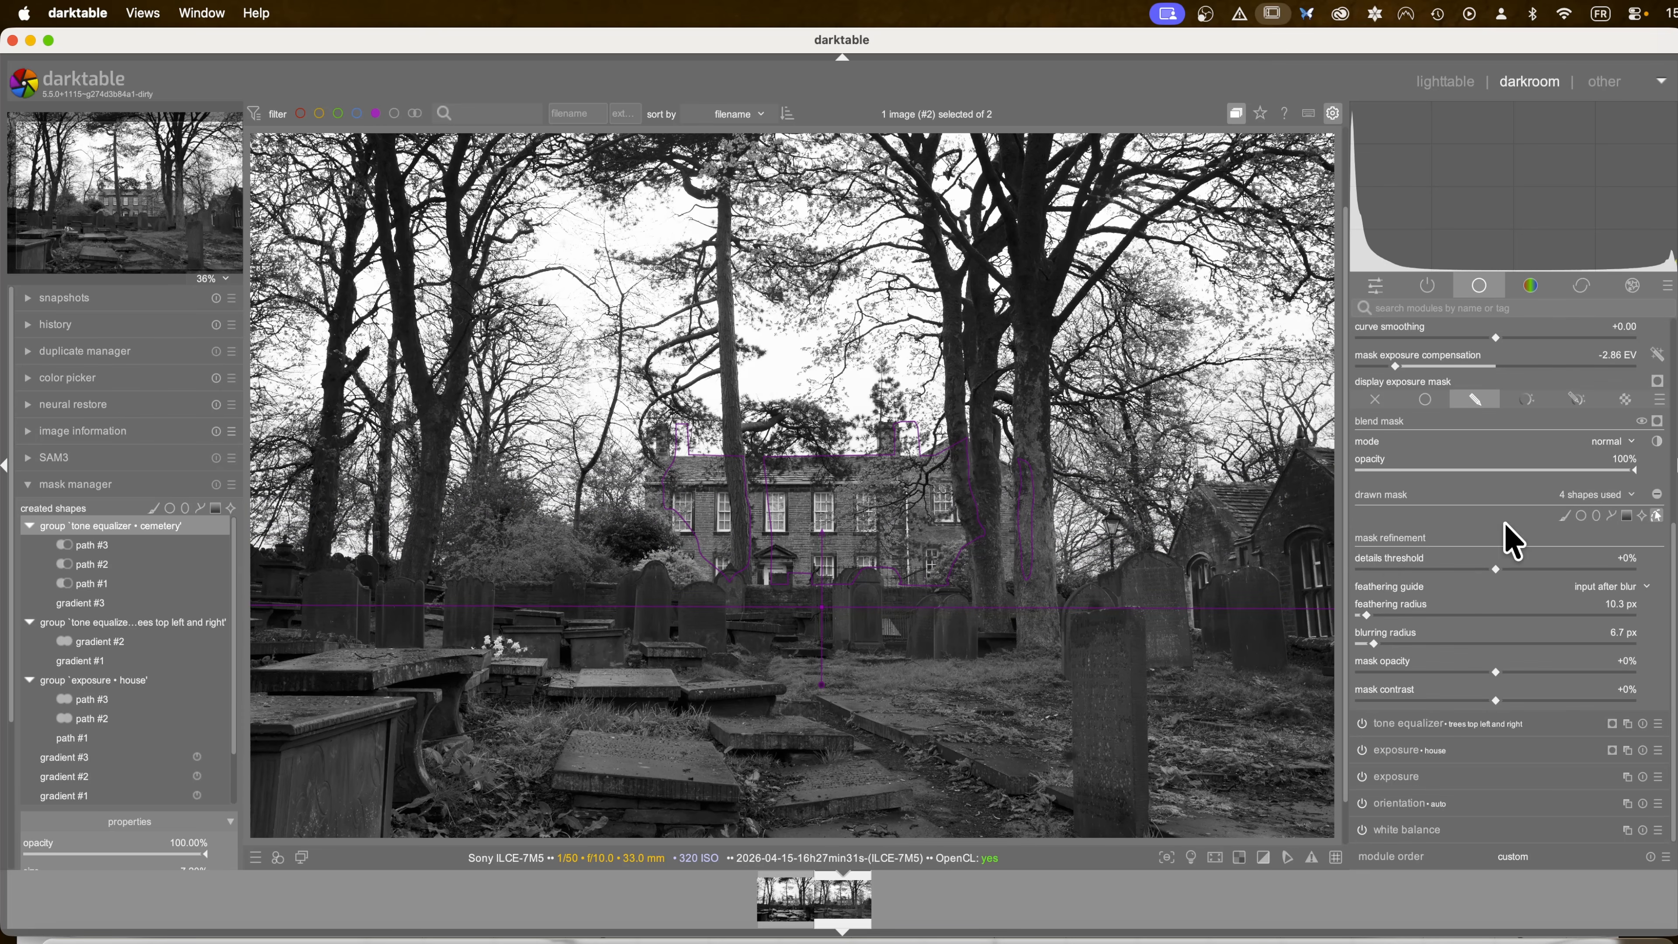
scroll(1445, 456, "up", 5)
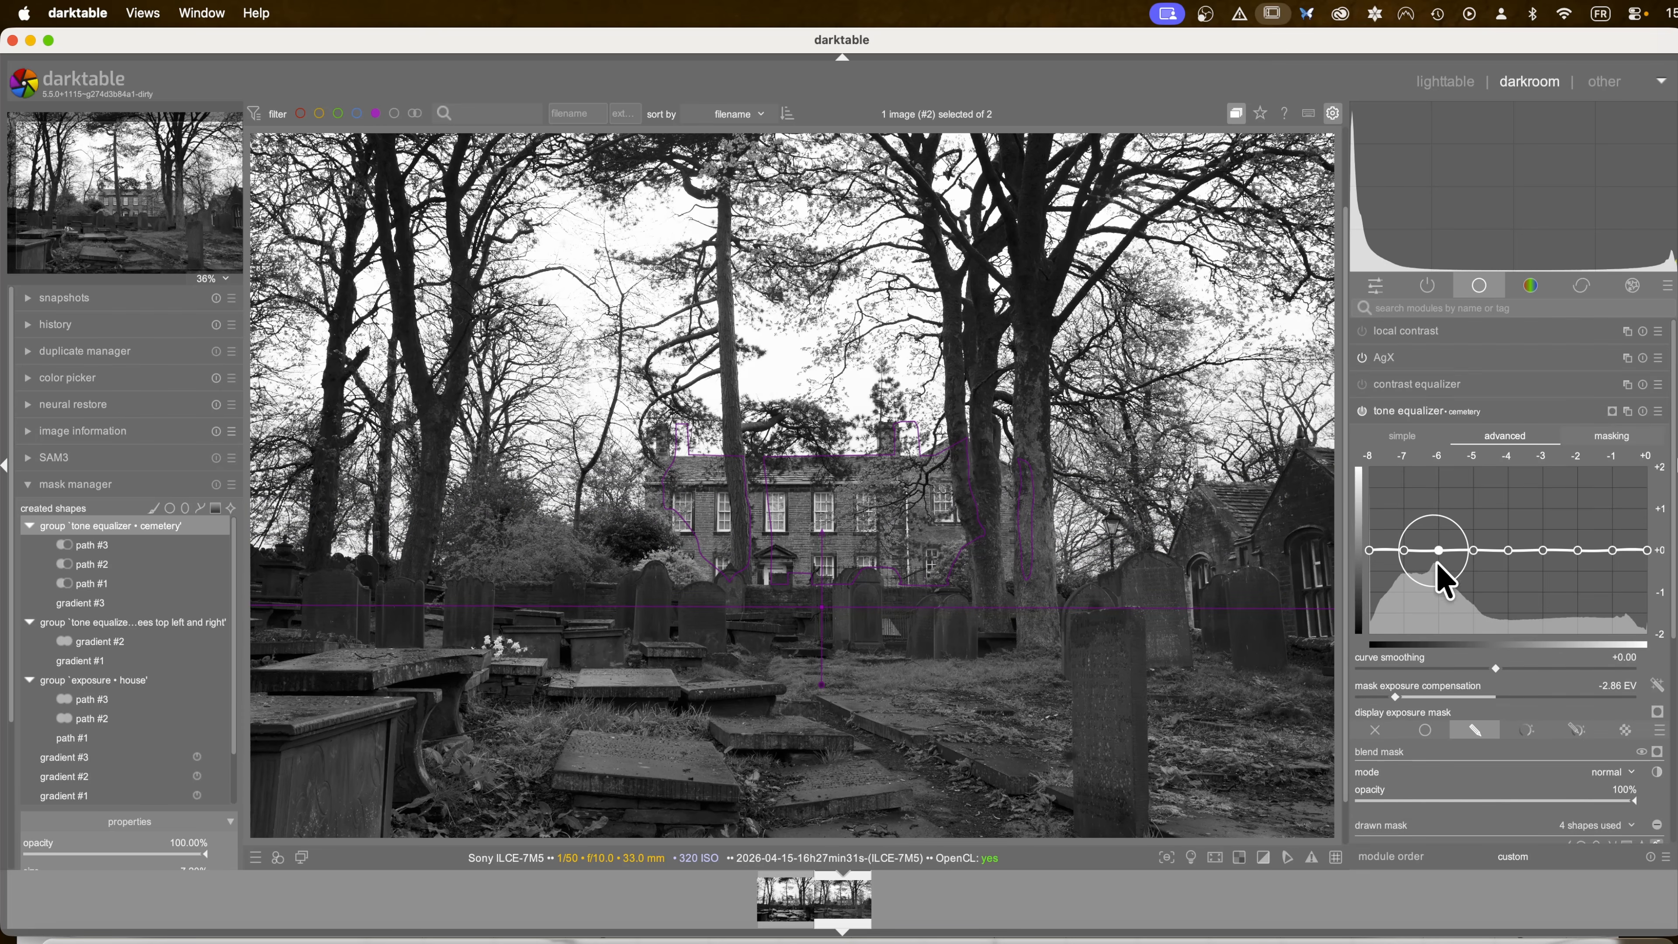
scroll(1437, 561, "down", 1)
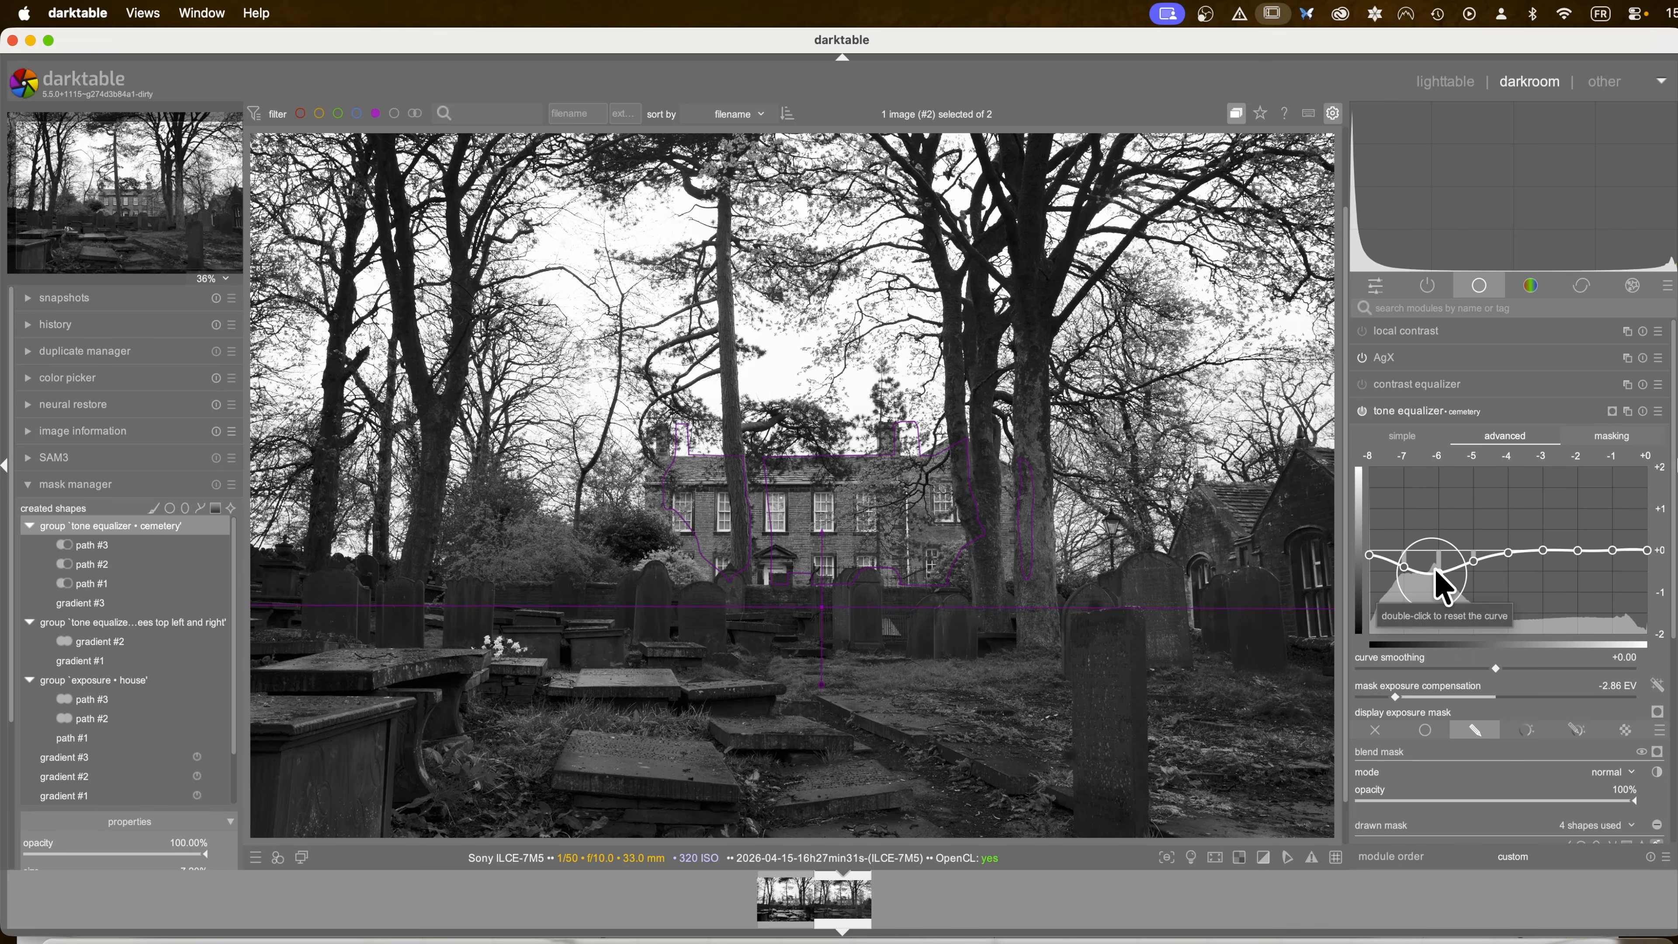
left_click_drag(1434, 577, 1512, 549)
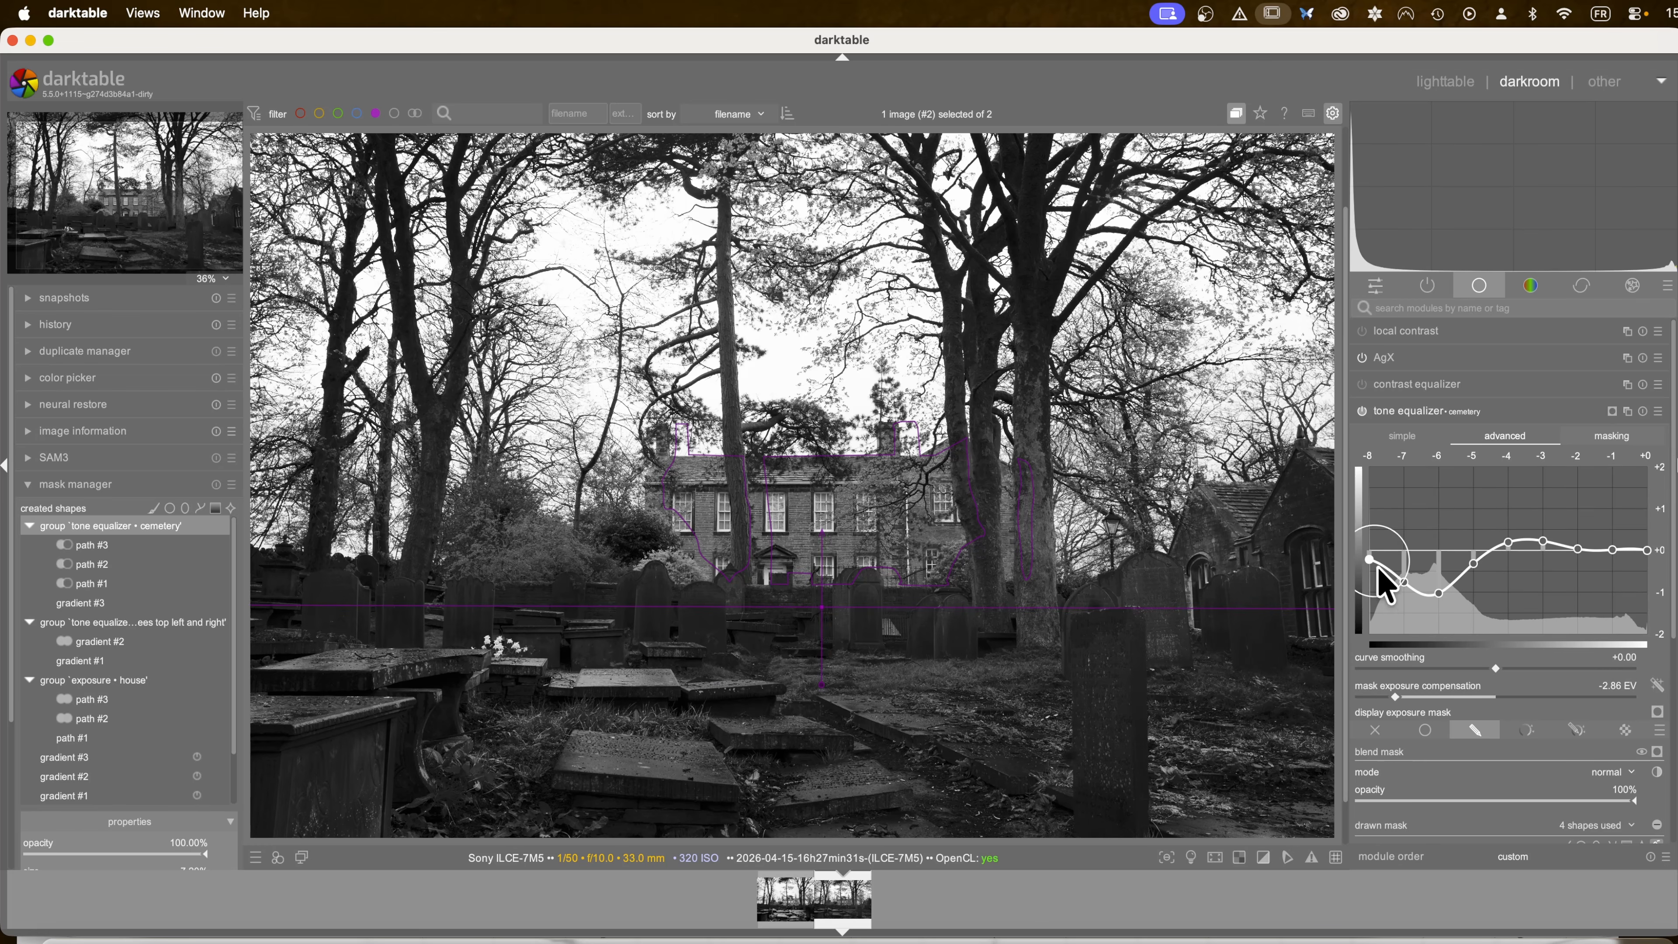
mouse_move(1374, 569)
left_mouse_down()
mouse_move(1381, 618)
mouse_move(1379, 603)
left_mouse_up()
left_click(1411, 423)
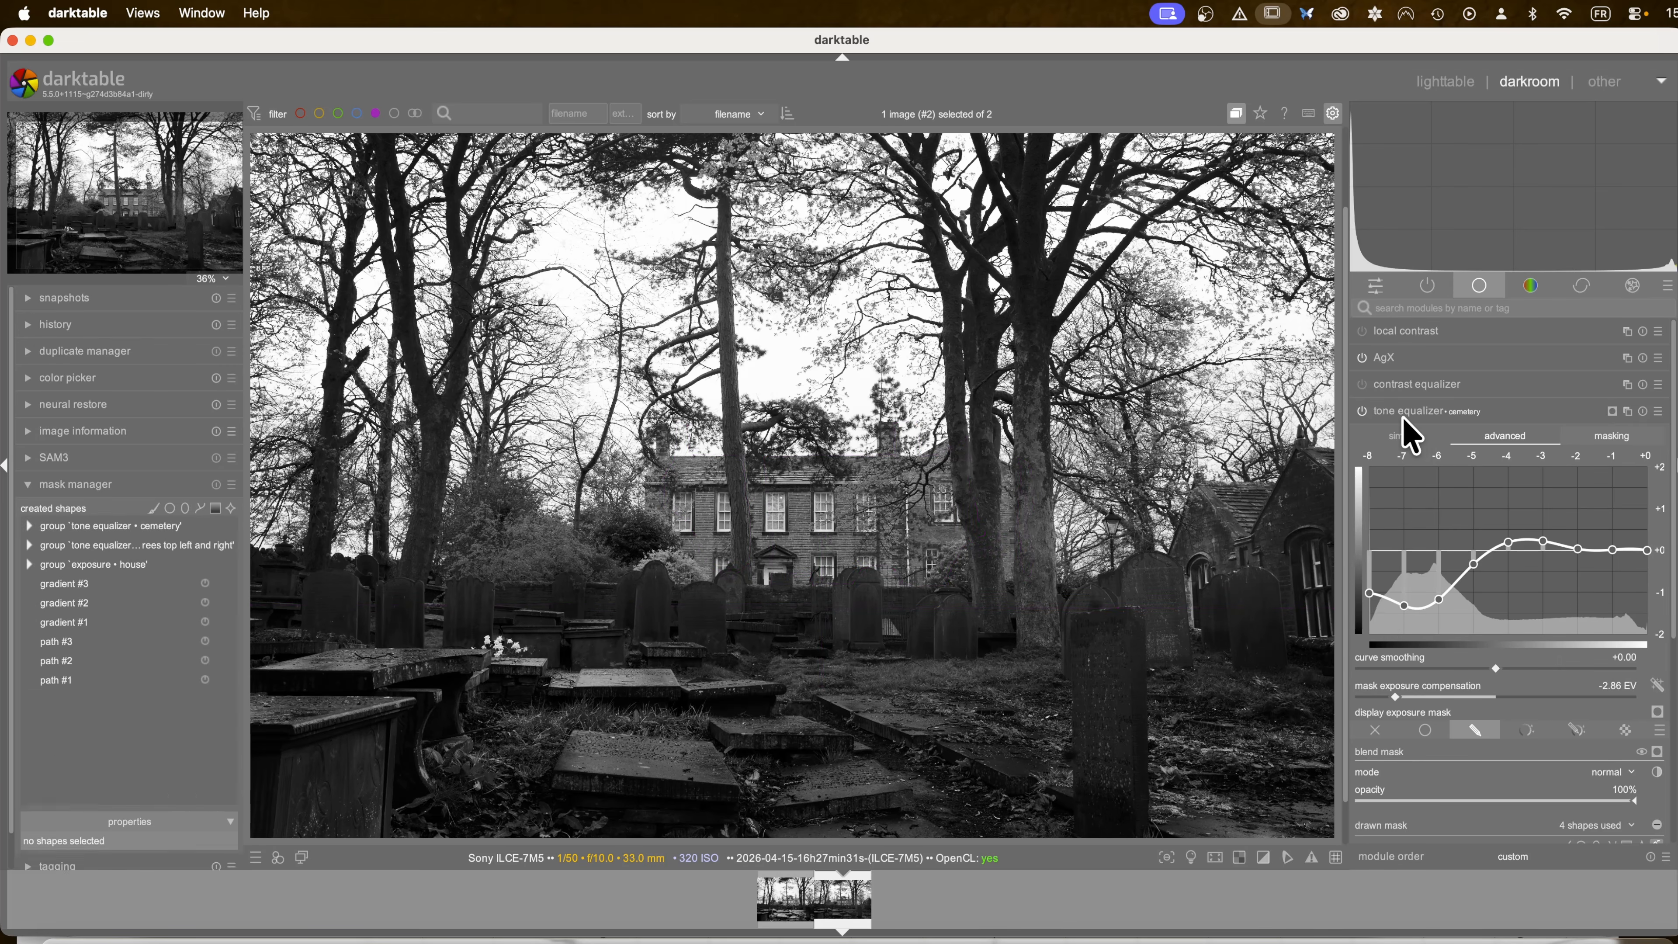
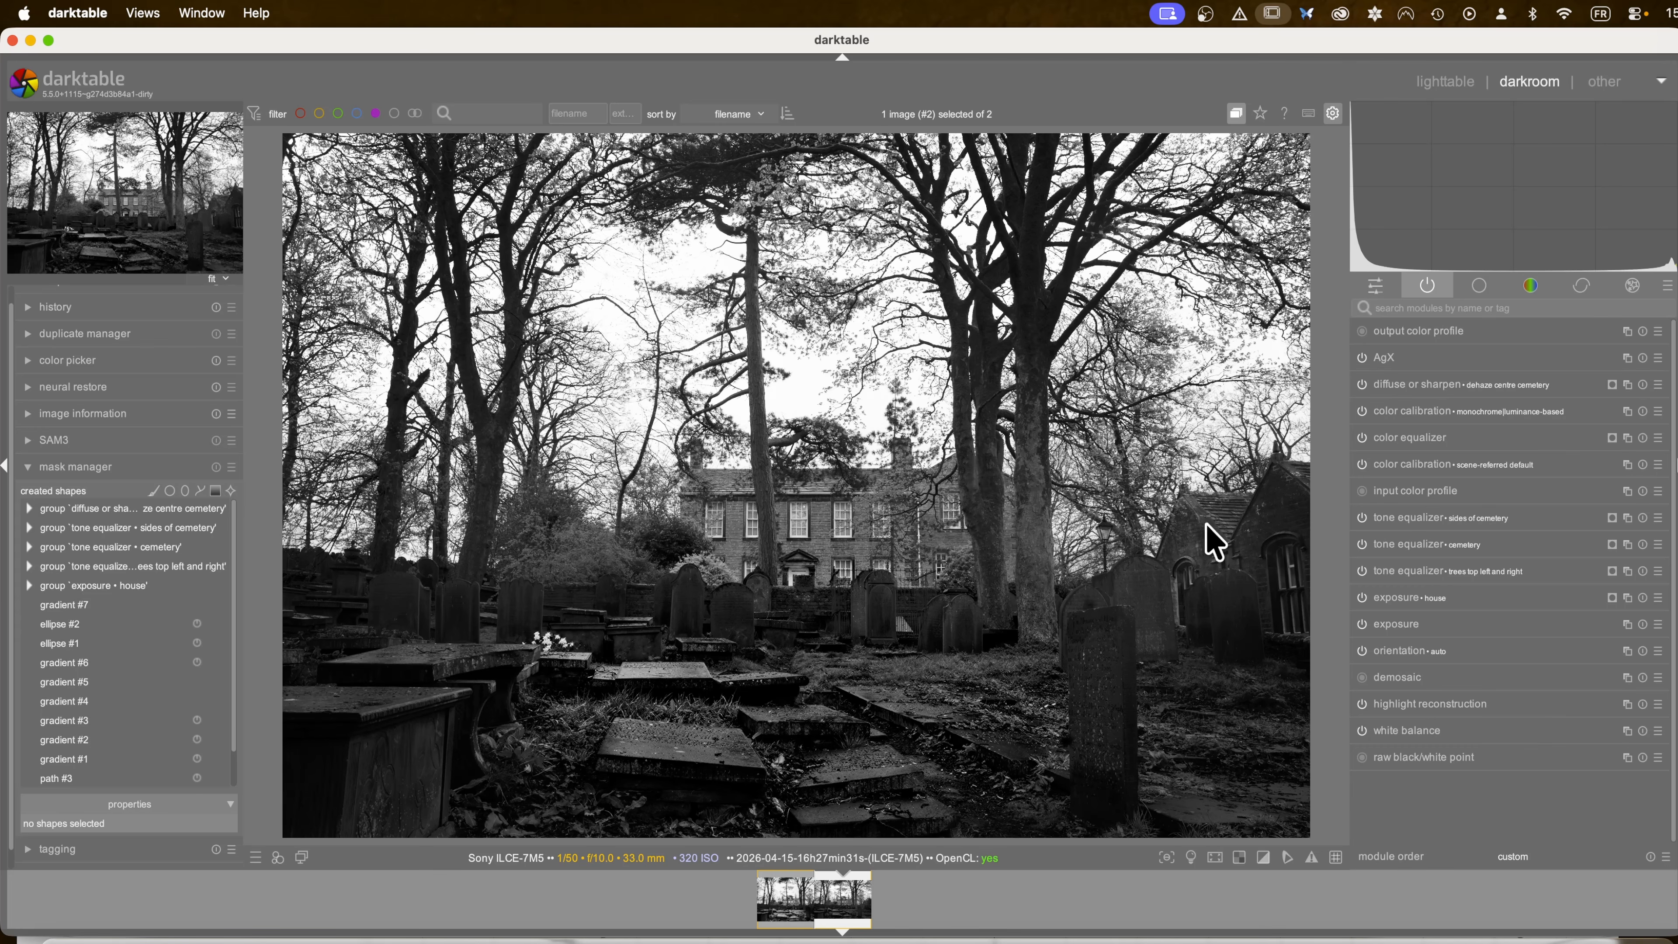
Step: Create a new diffuse or sharpen instance and name it "soften cemetery"
right_click(1627, 384)
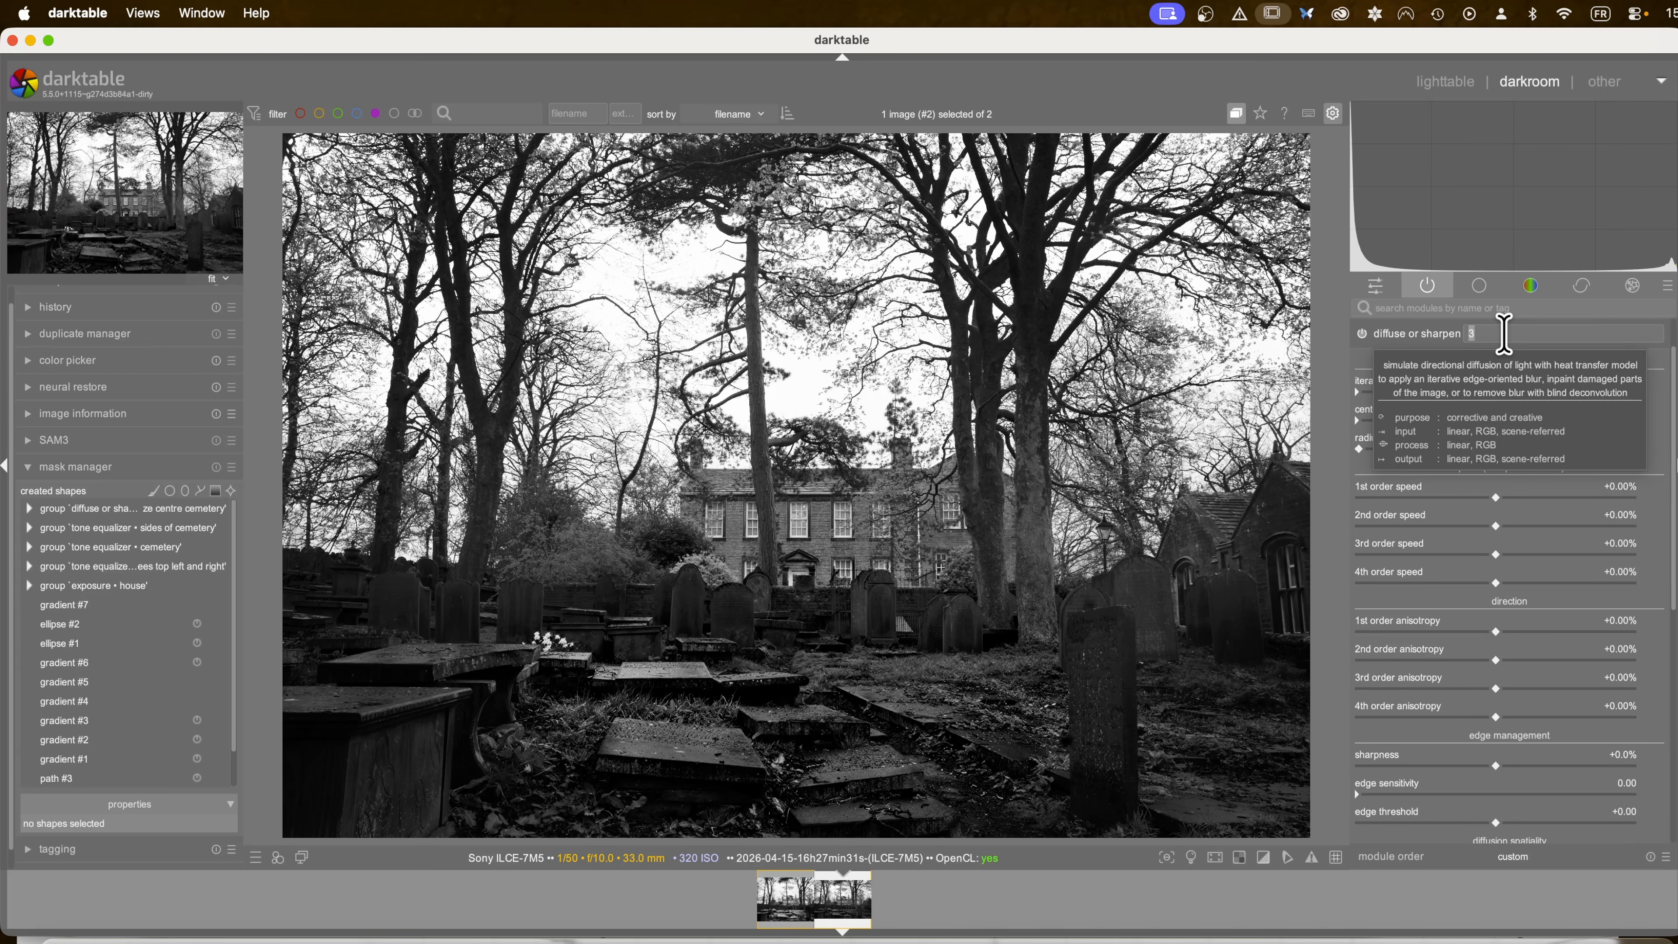
type("soften ceme")
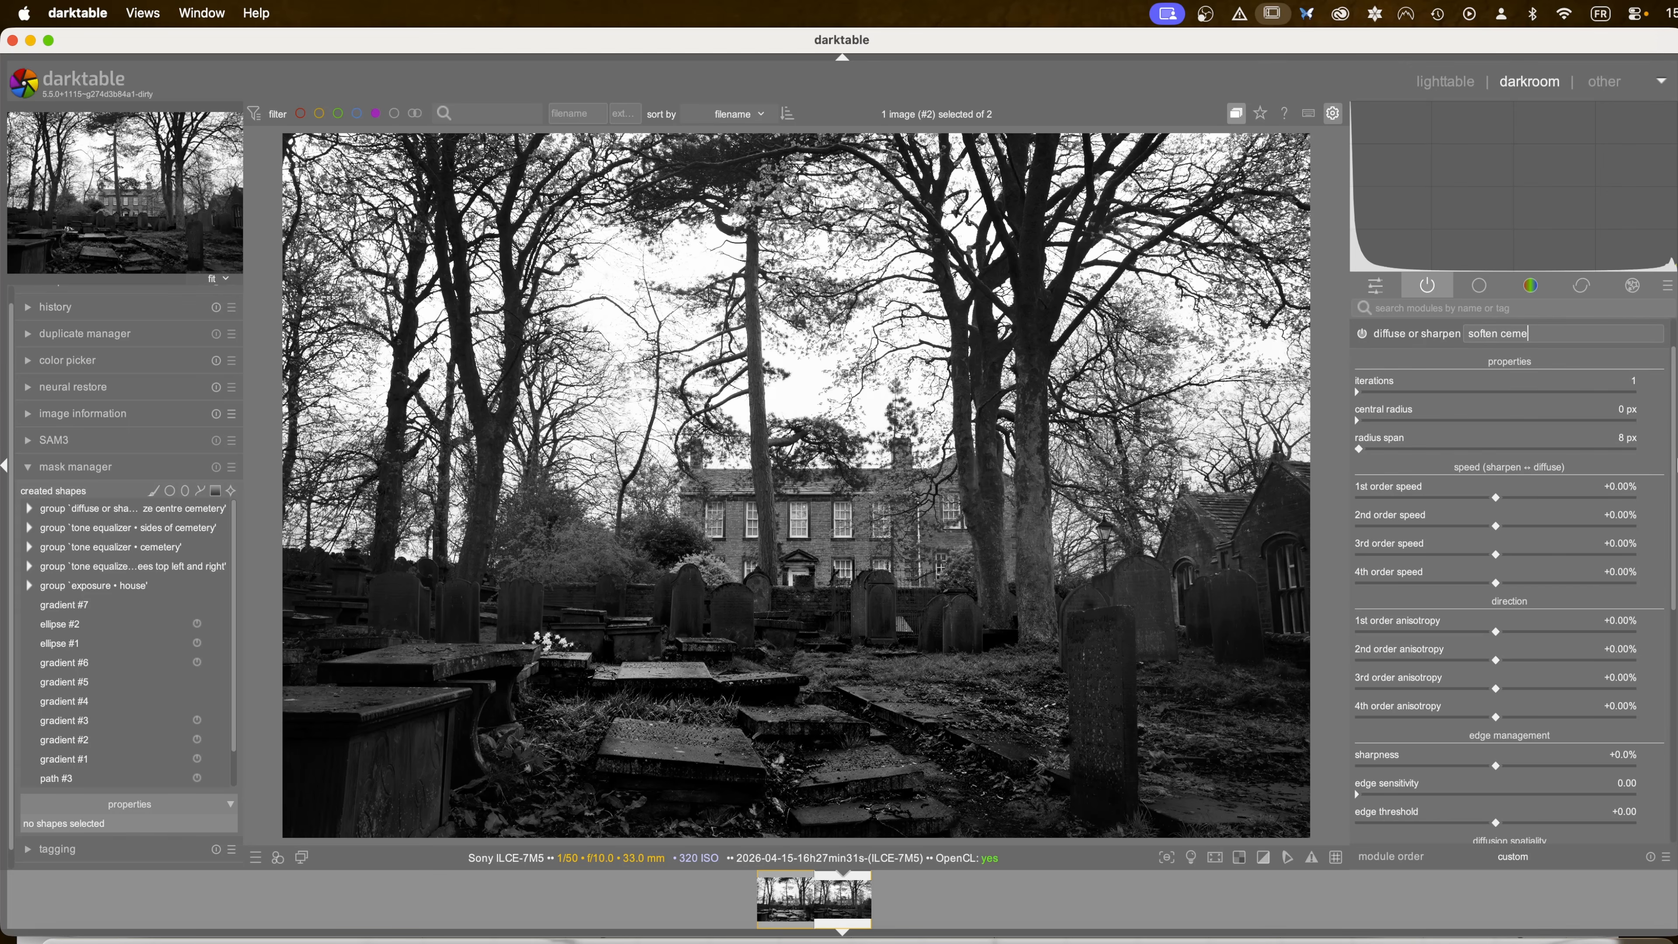
type("tery")
key("Return")
scroll(1509, 348, "up", 1)
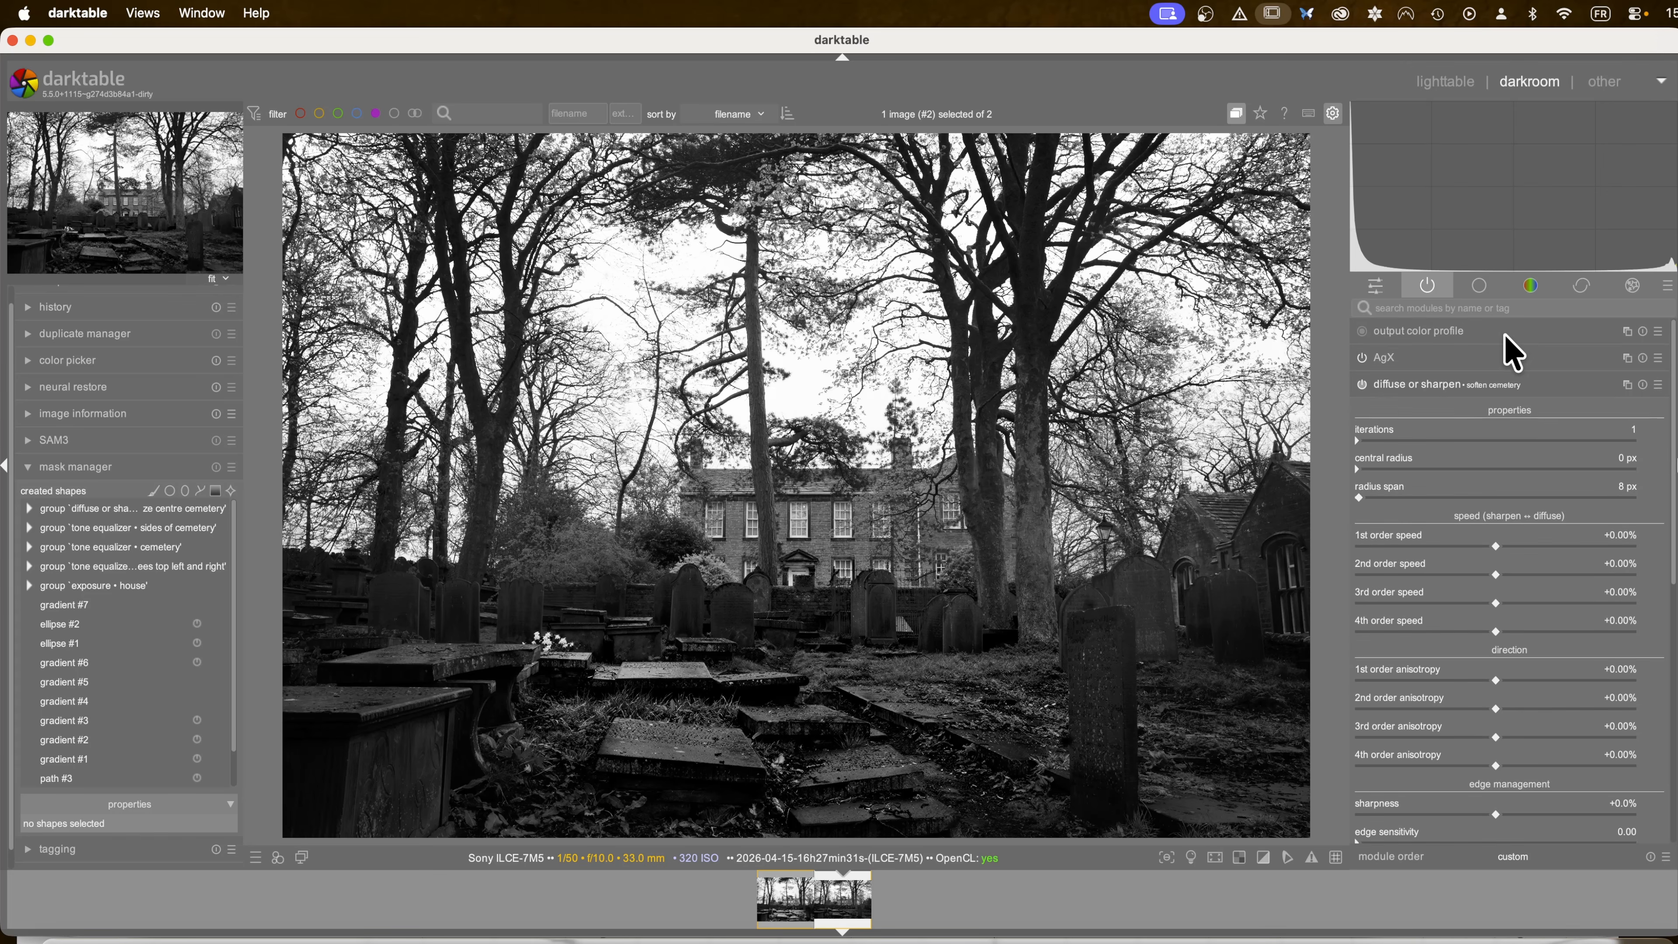
Step: Apply the bloom artistic effects preset to the "soften cemetery" instance and bring its mask options into view
left_click(1657, 385)
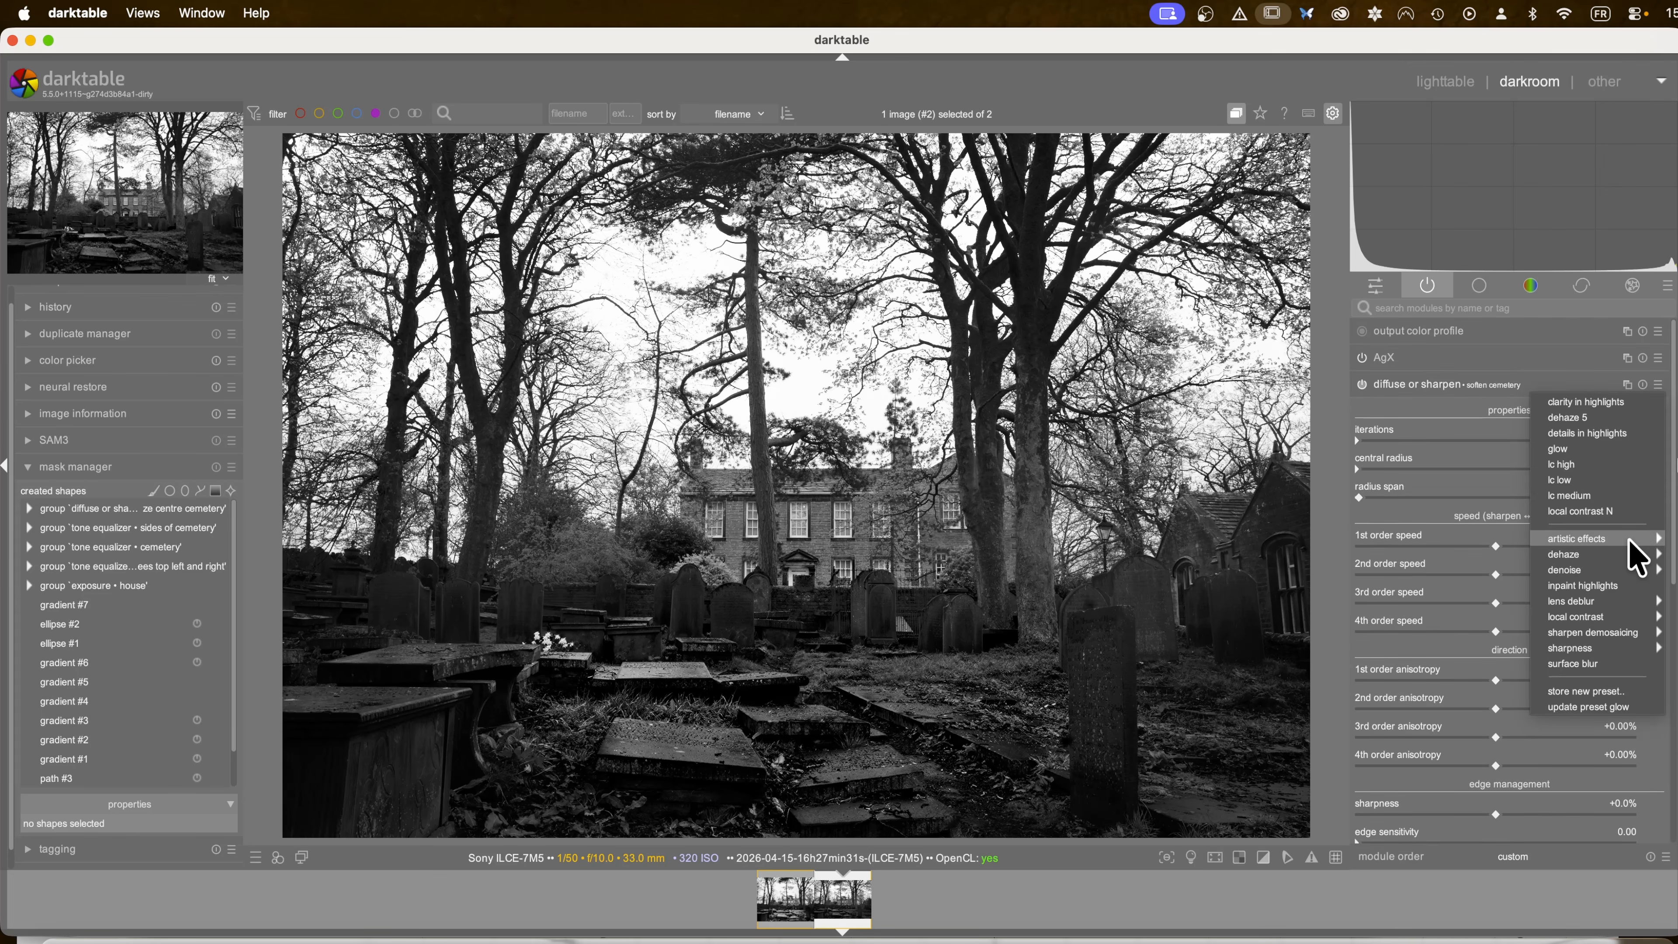
mouse_move(1629, 540)
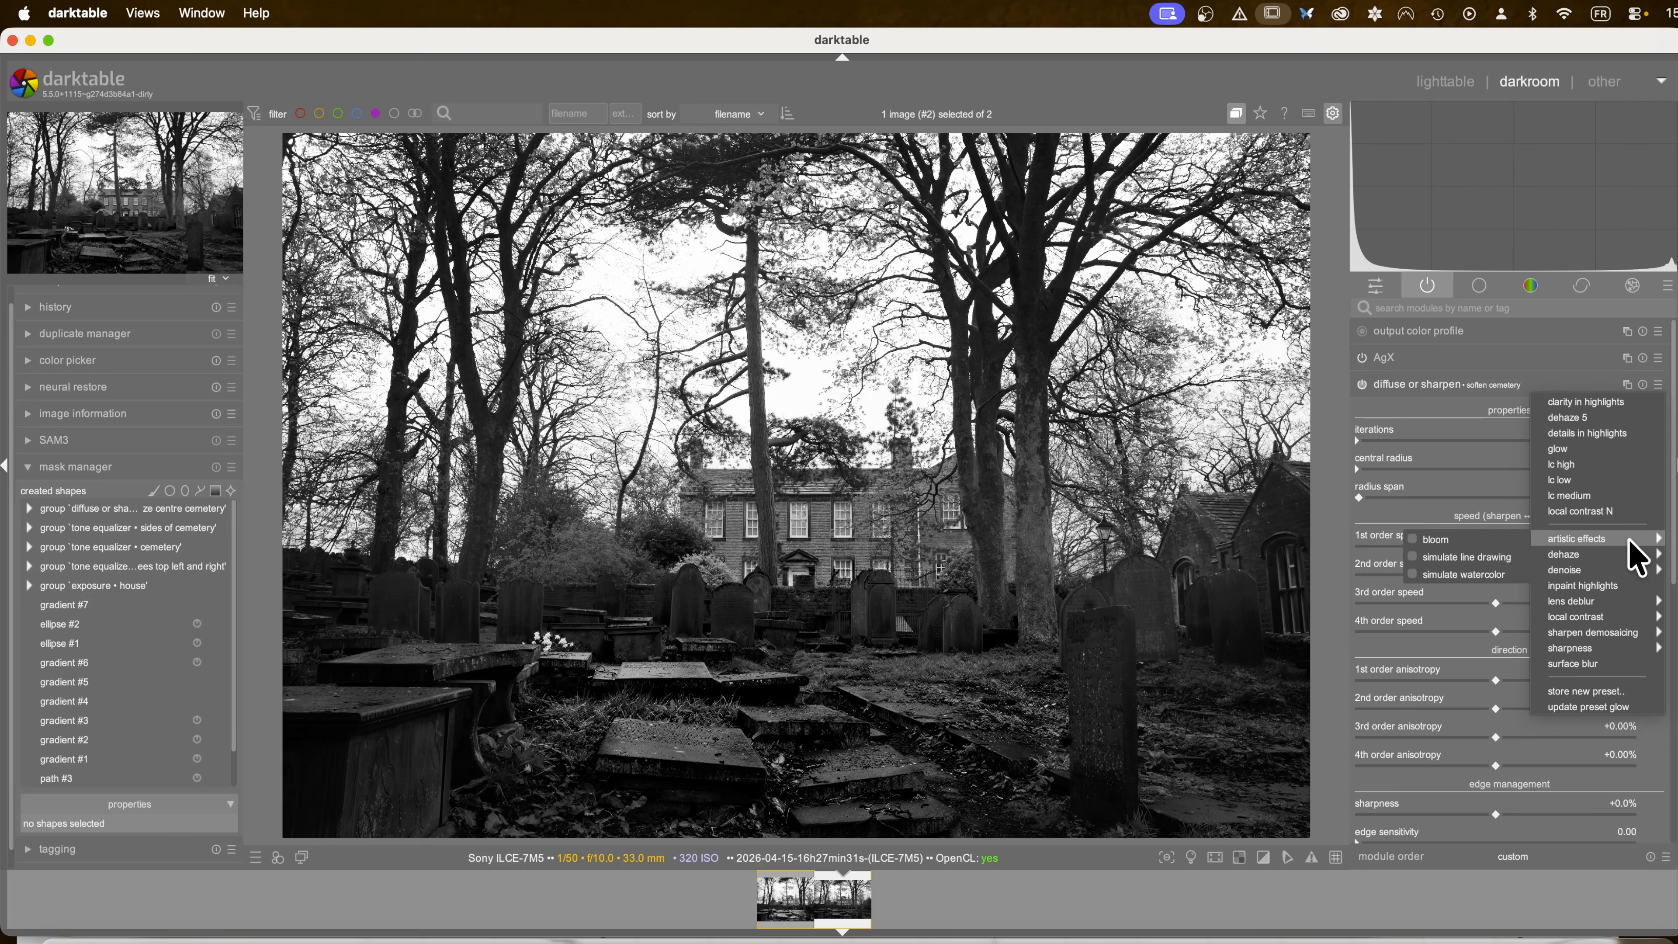
left_click(1448, 537)
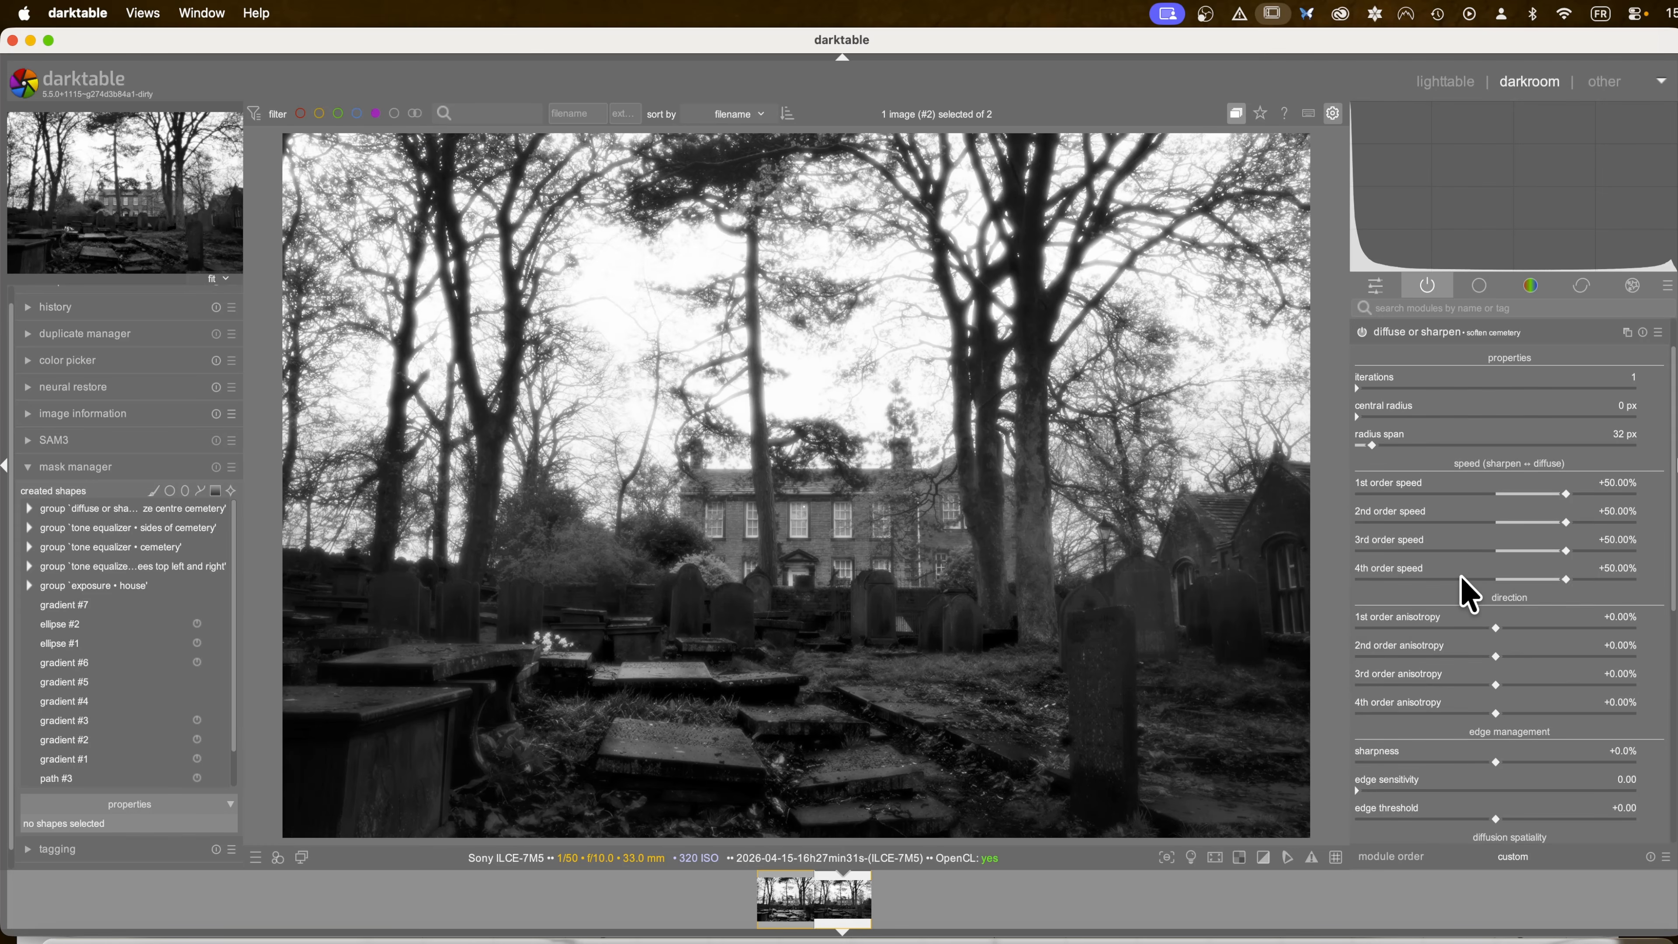
scroll(1468, 595, "down", 5)
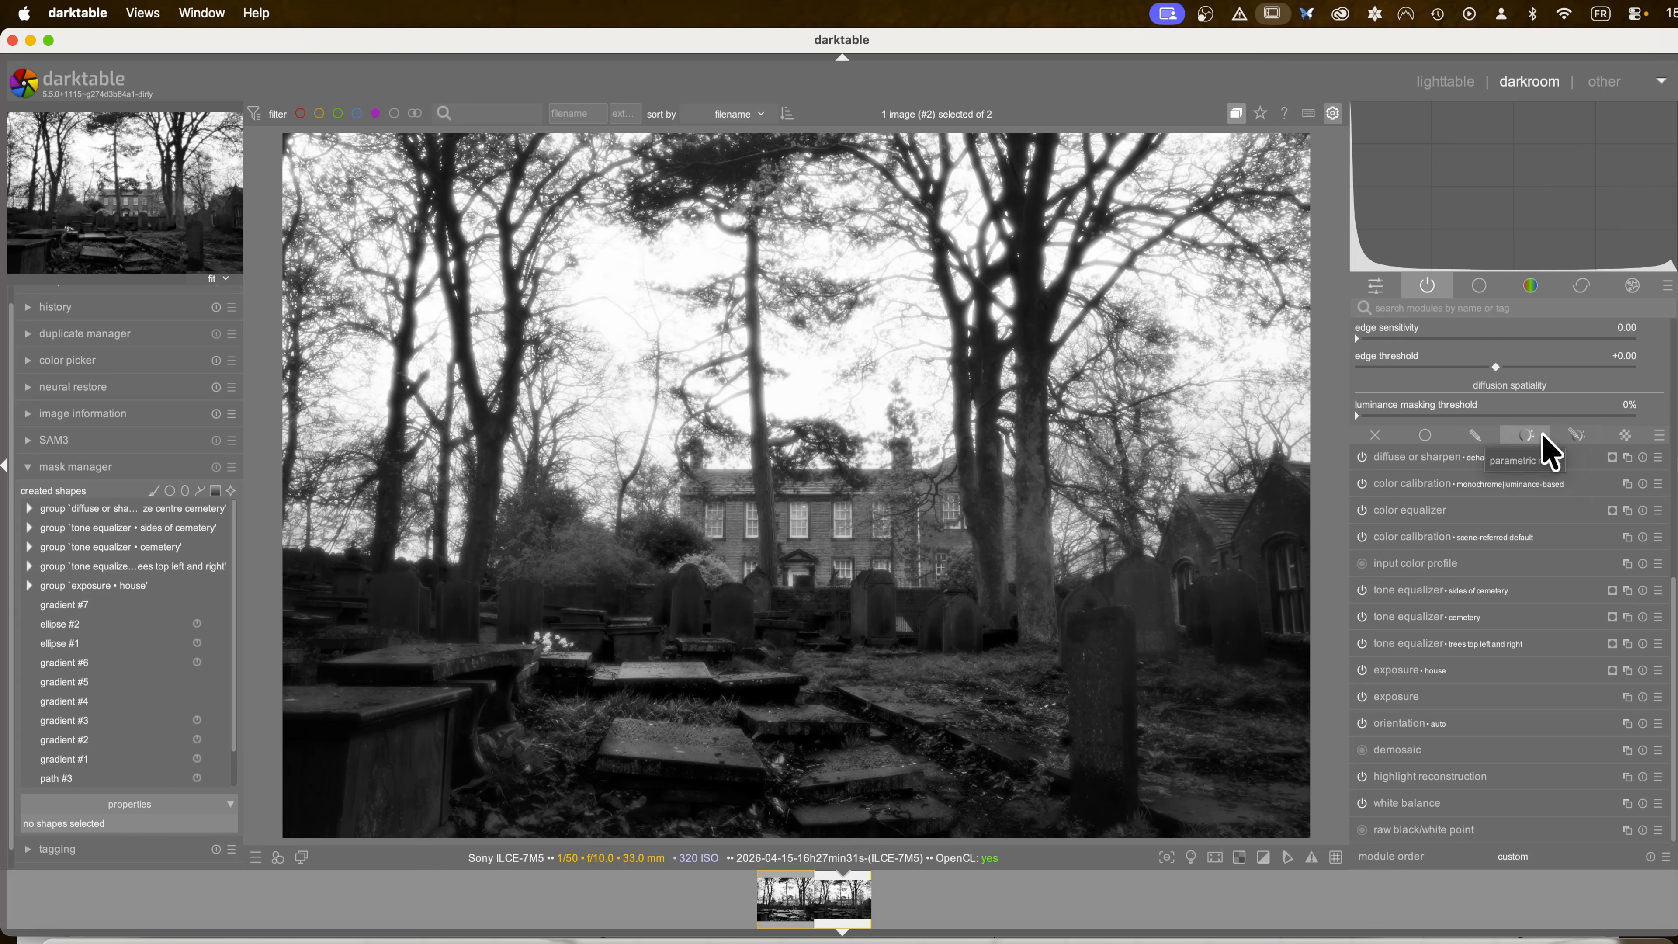
Step: Add a drawn and parametric mask with a horizontal gradient across the gravestones below the house, inverted to cover the cemetery
left_click(1585, 435)
left_click(1628, 616)
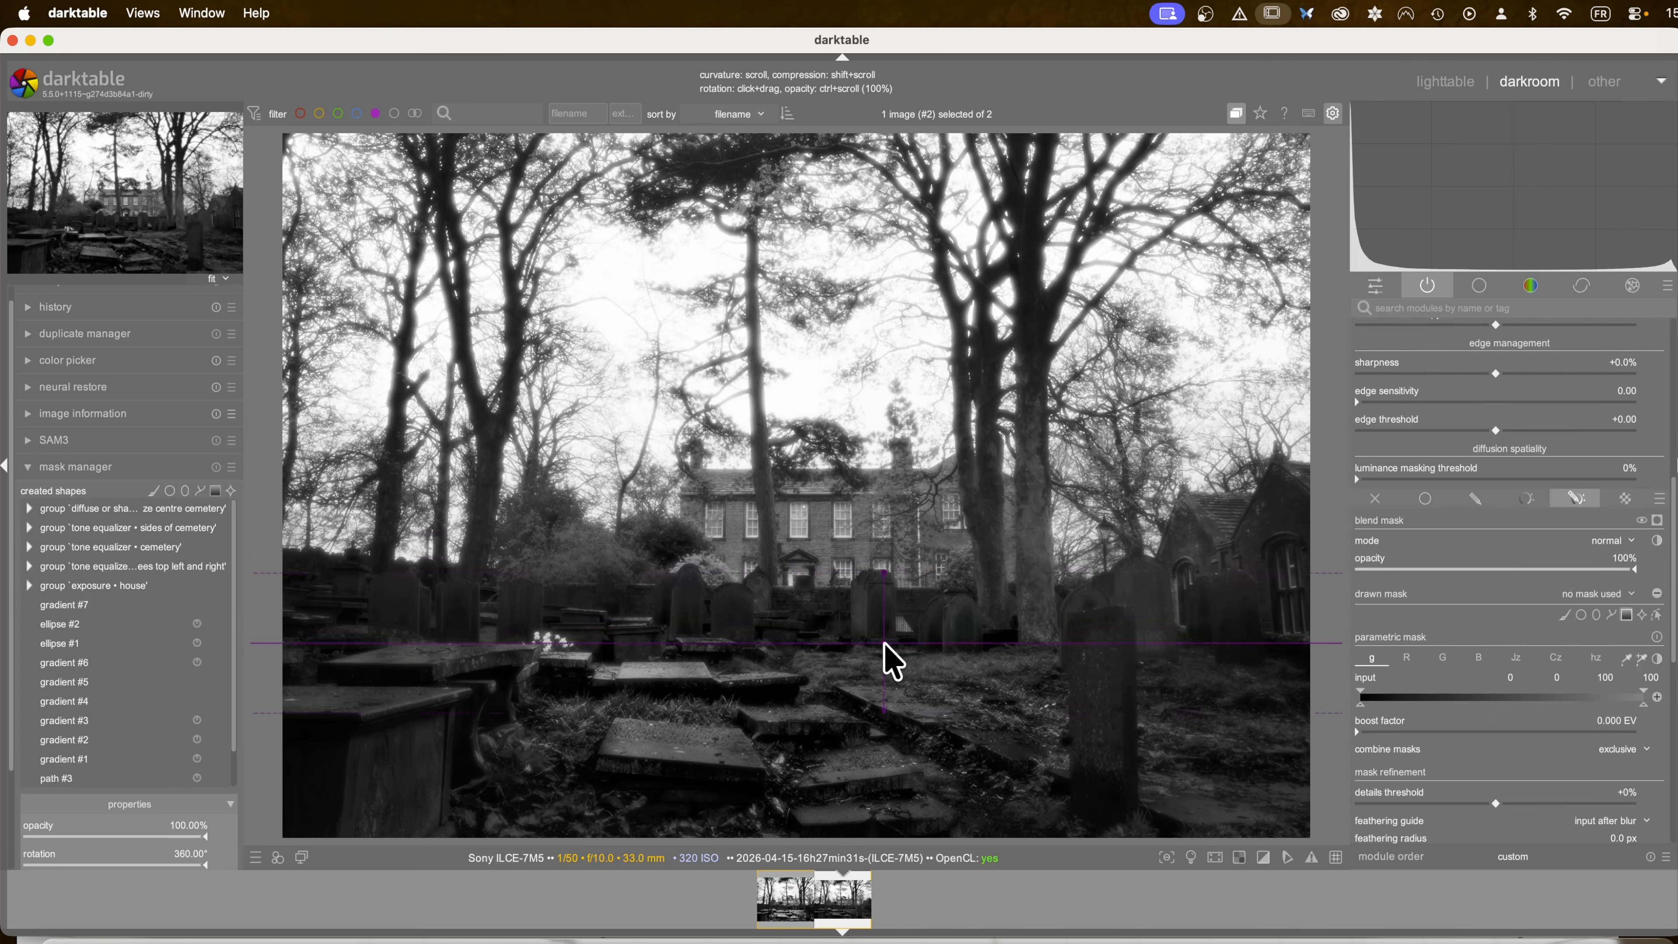
left_click(803, 611)
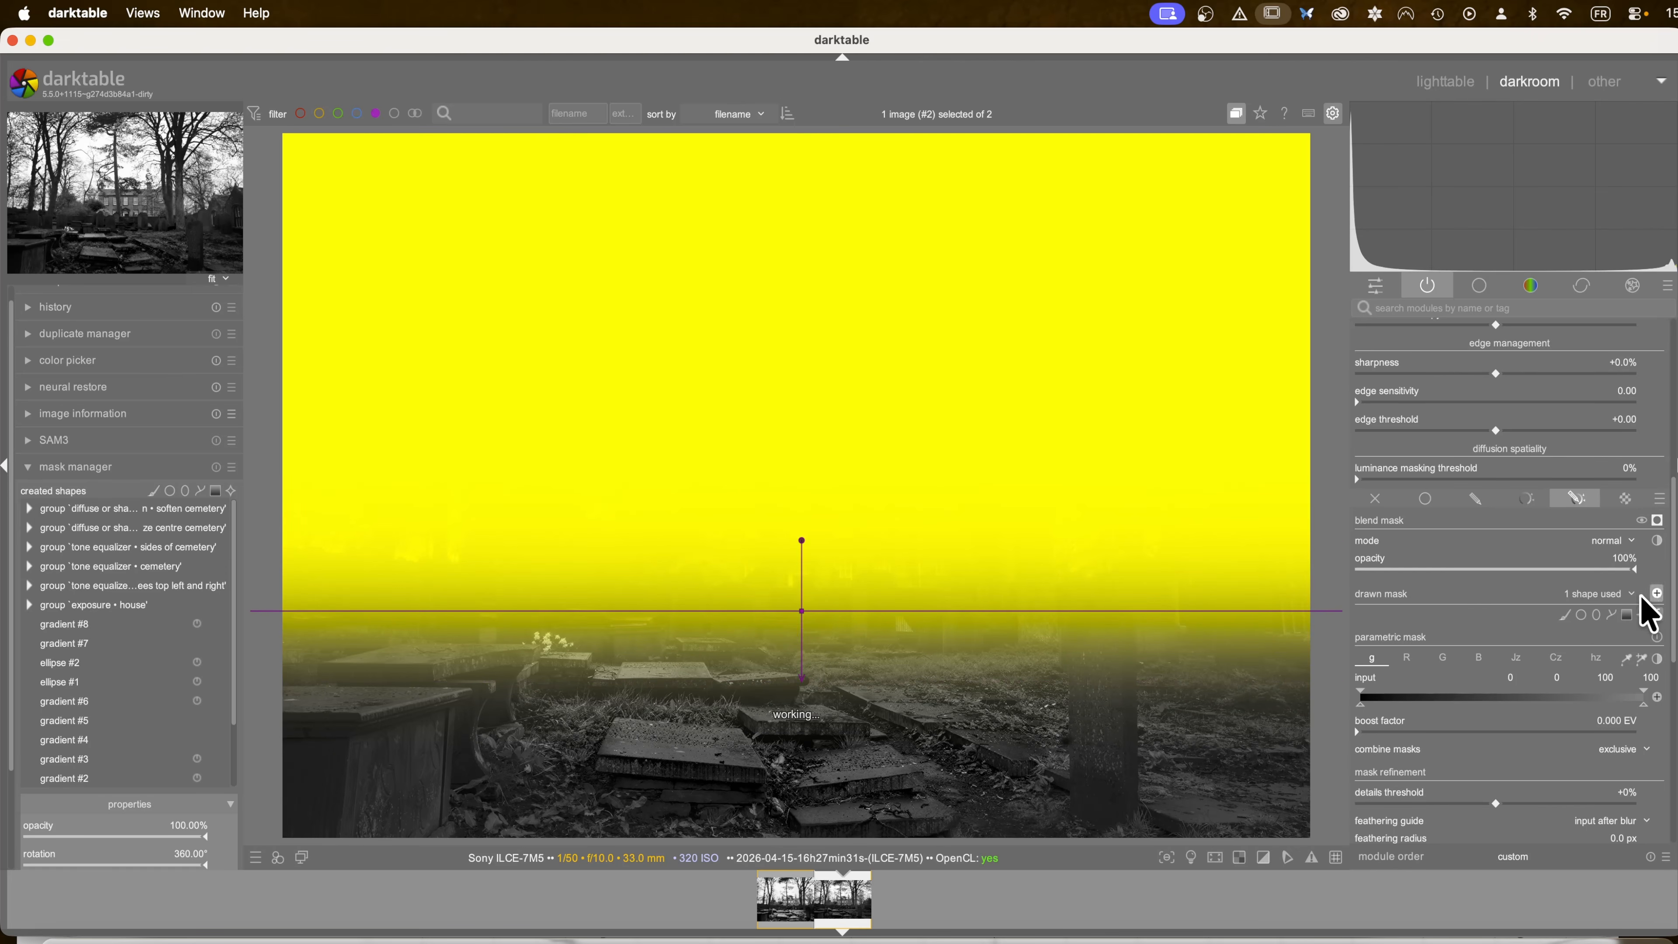
left_click(1656, 615)
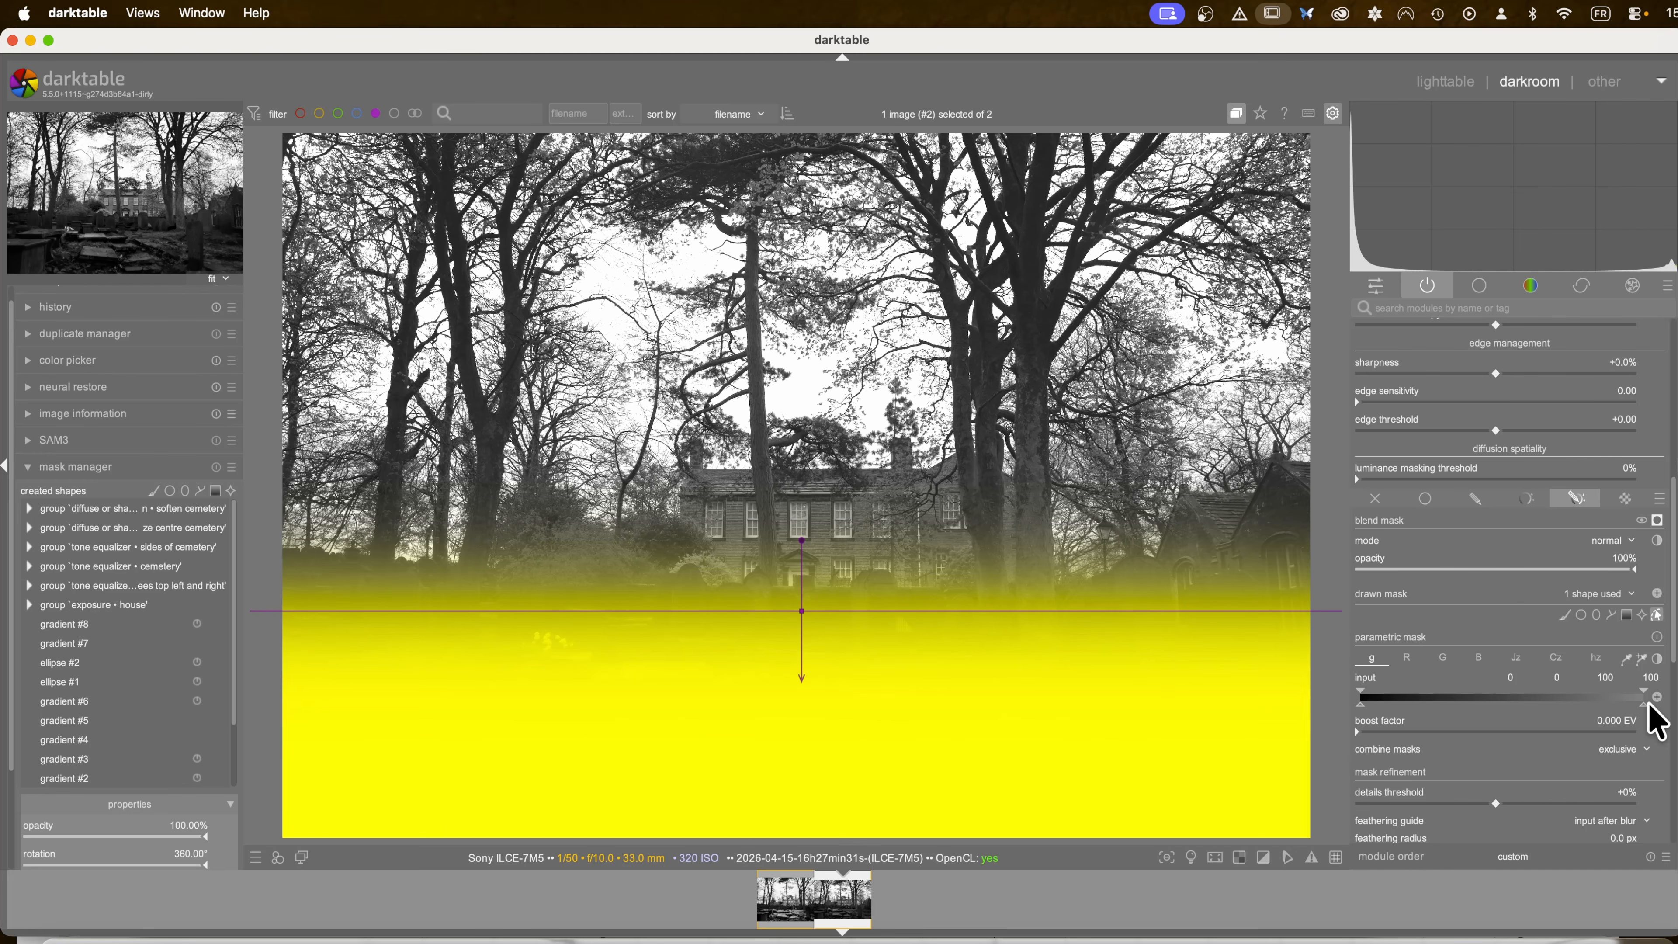
Step: Restrict the mask to dark tones by lowering the grey input's upper limits to 0 and 7.8, and set the feathering radius to 4.8 px
left_click_drag(1645, 704, 1363, 694)
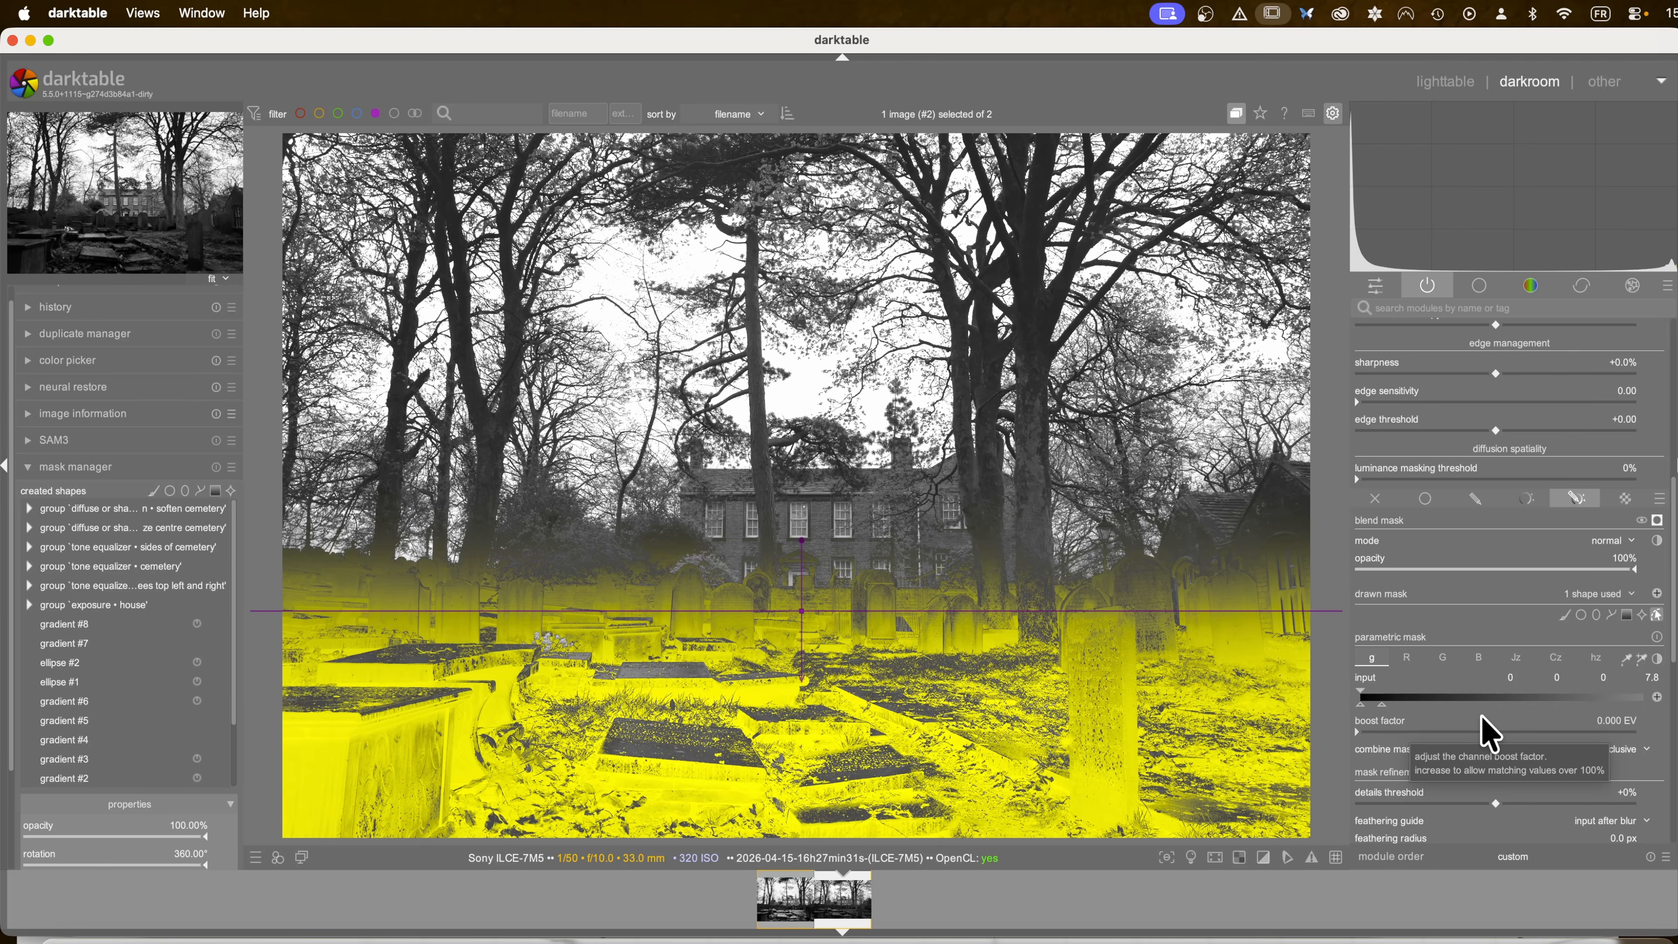
scroll(1486, 730, "down", 2)
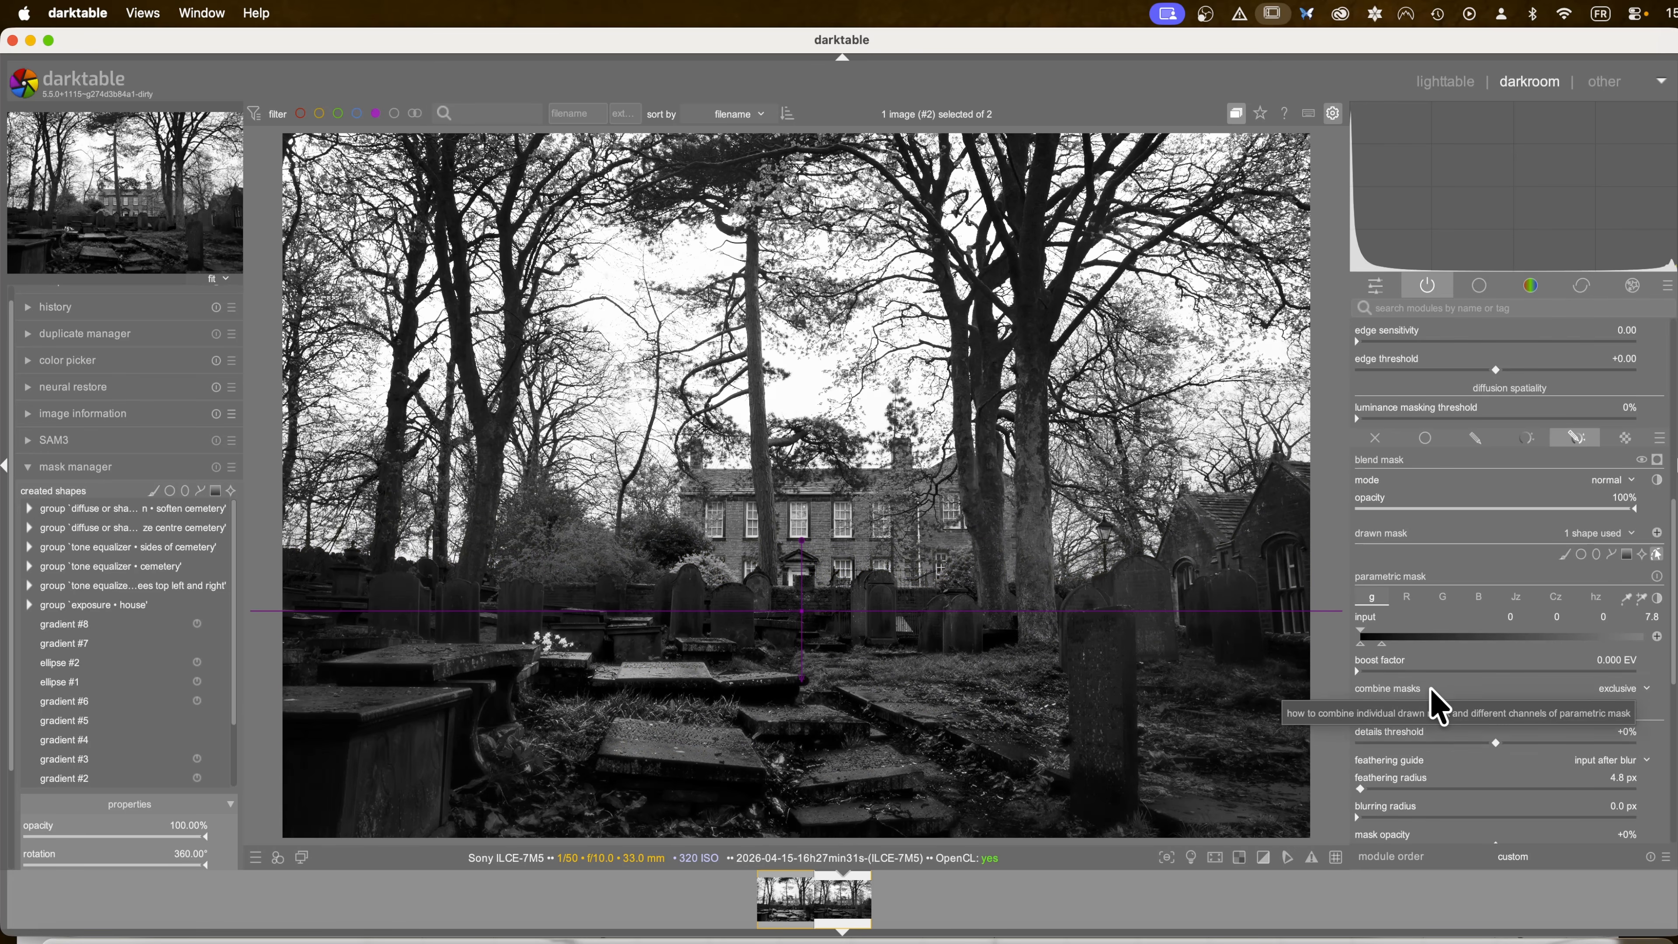
scroll(1438, 706, "up", 2)
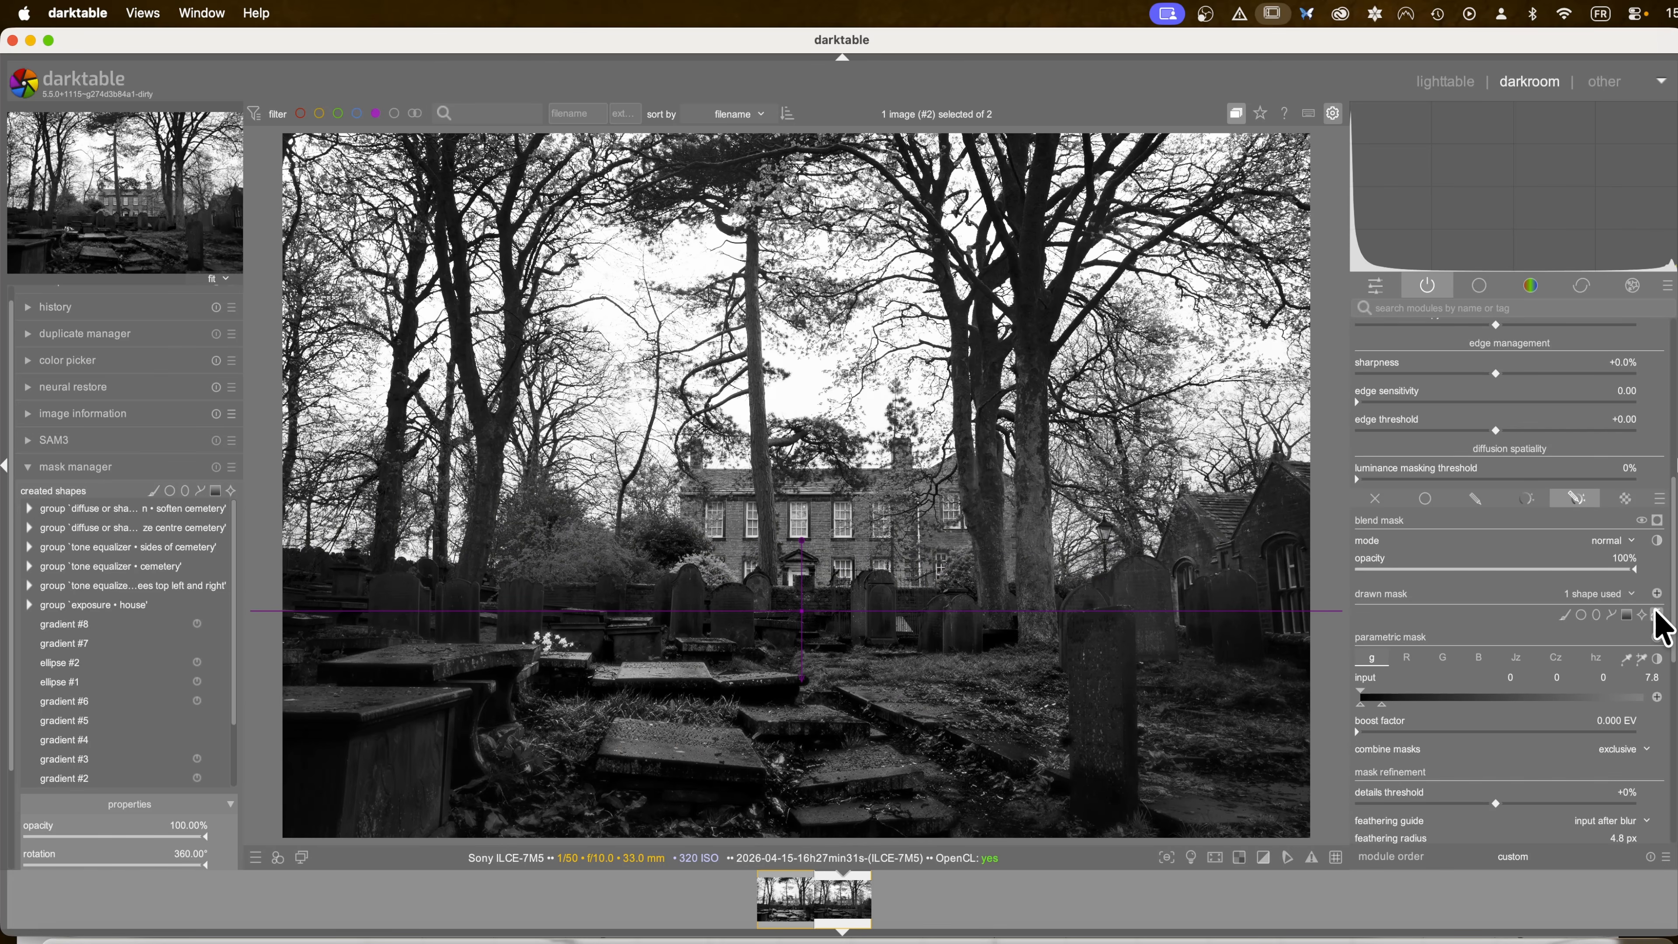
Step: Switch the "soften cemetery" instance off and on to compare the masked softening
scroll(1453, 594, "up", 6)
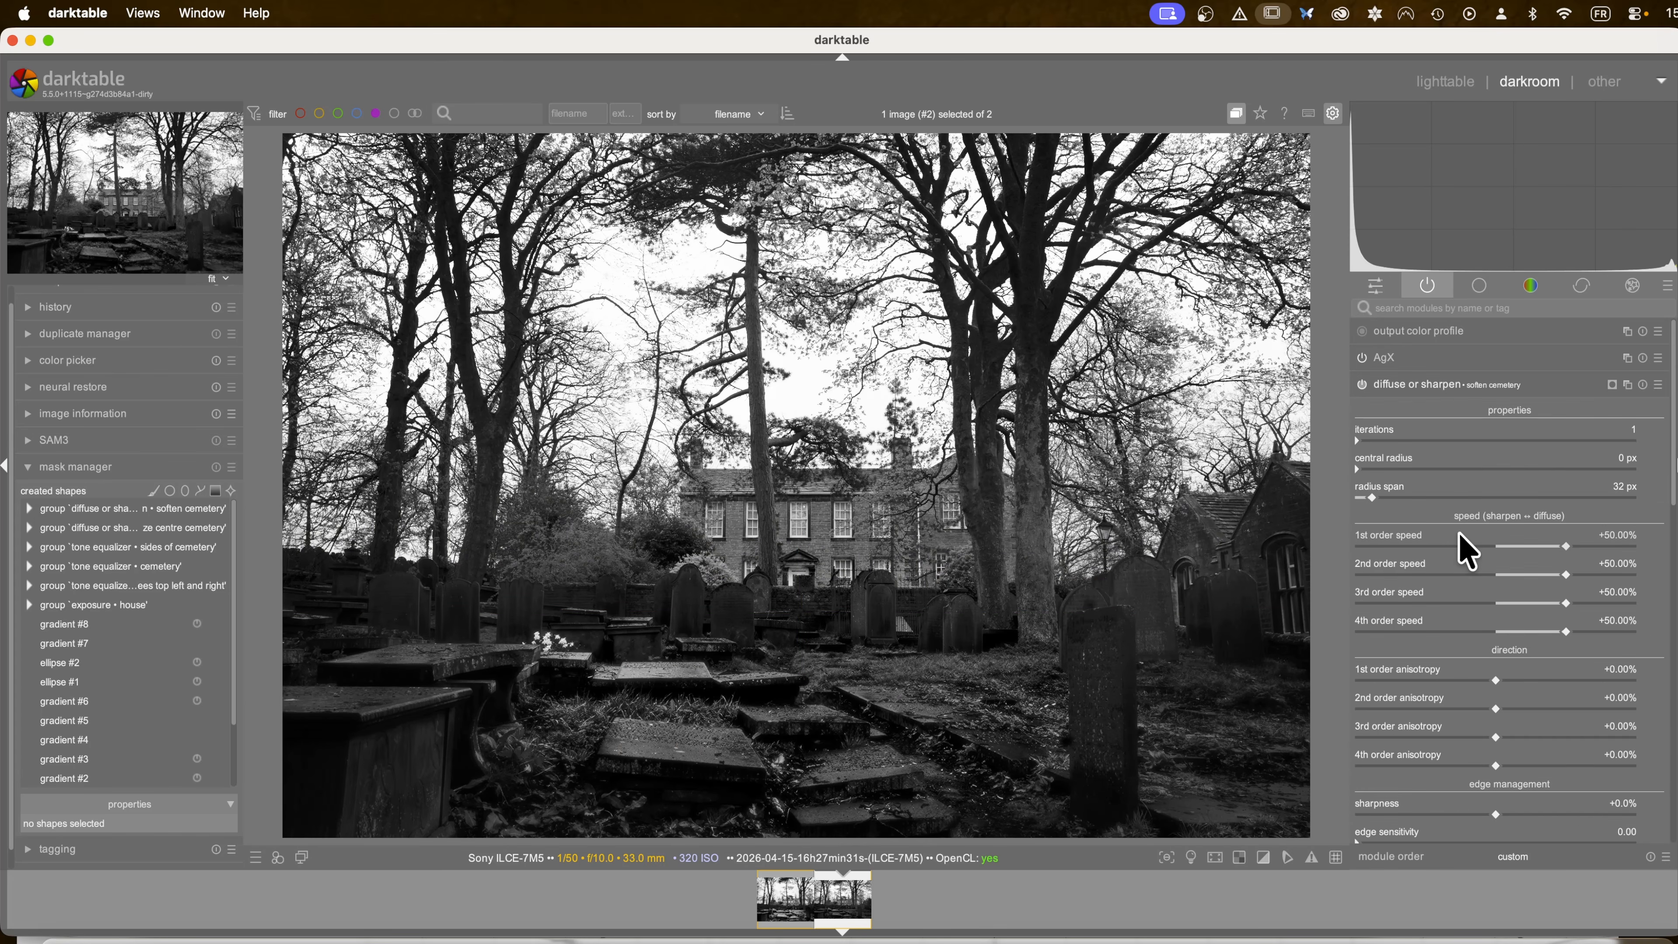
left_click(1362, 385)
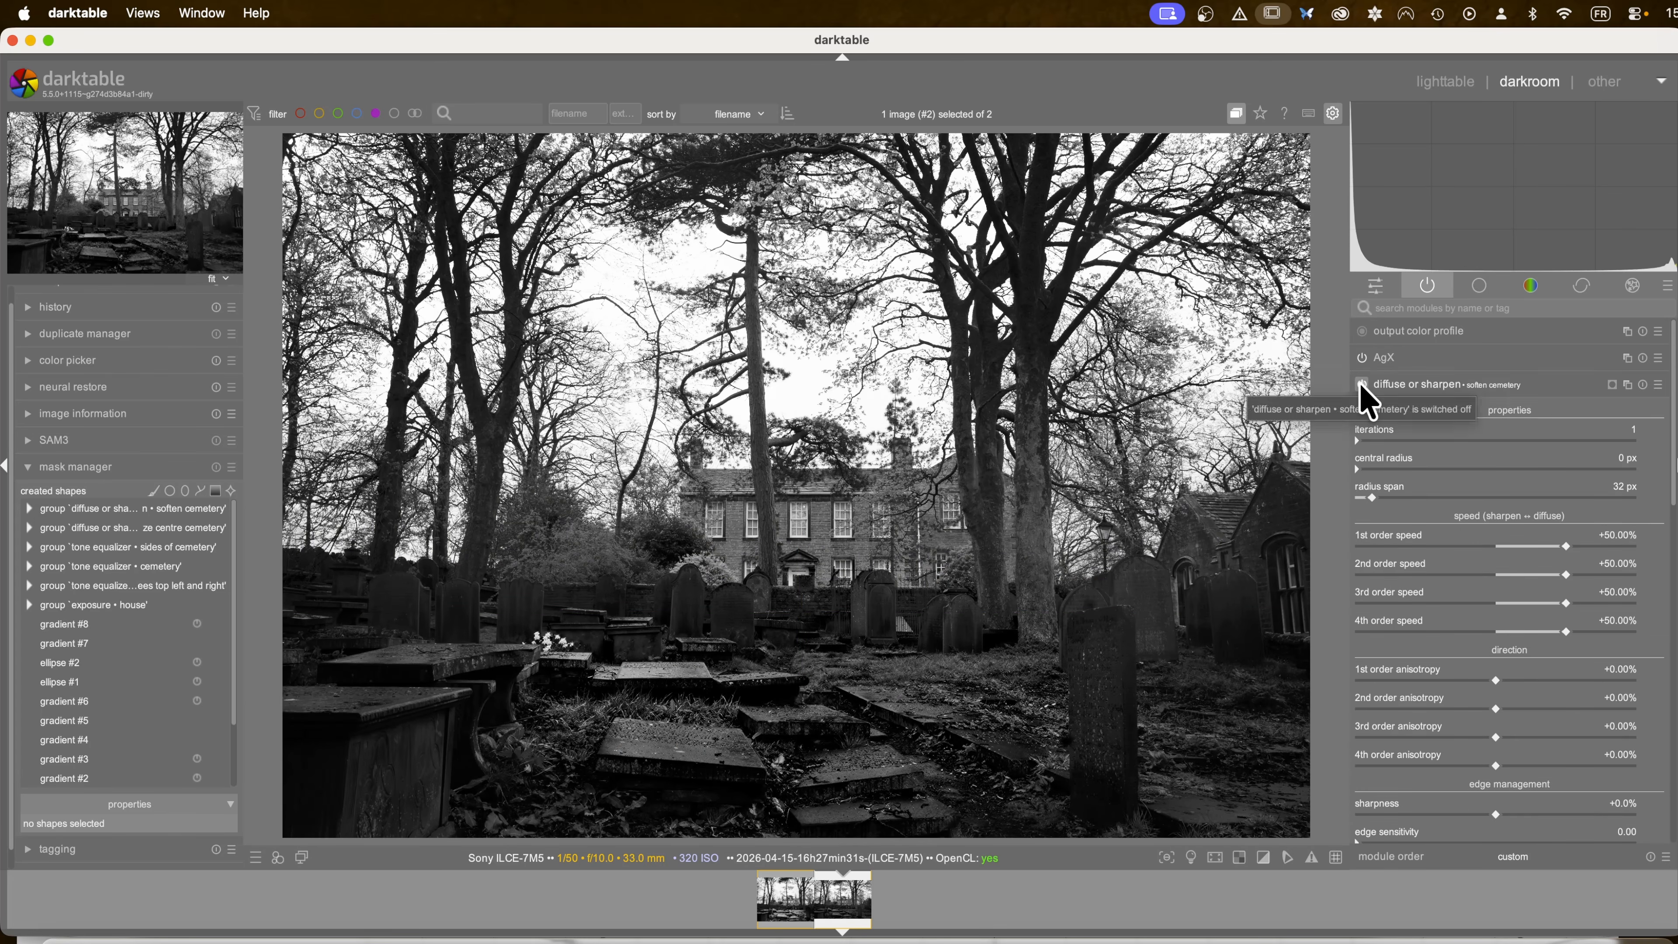
left_click(1362, 385)
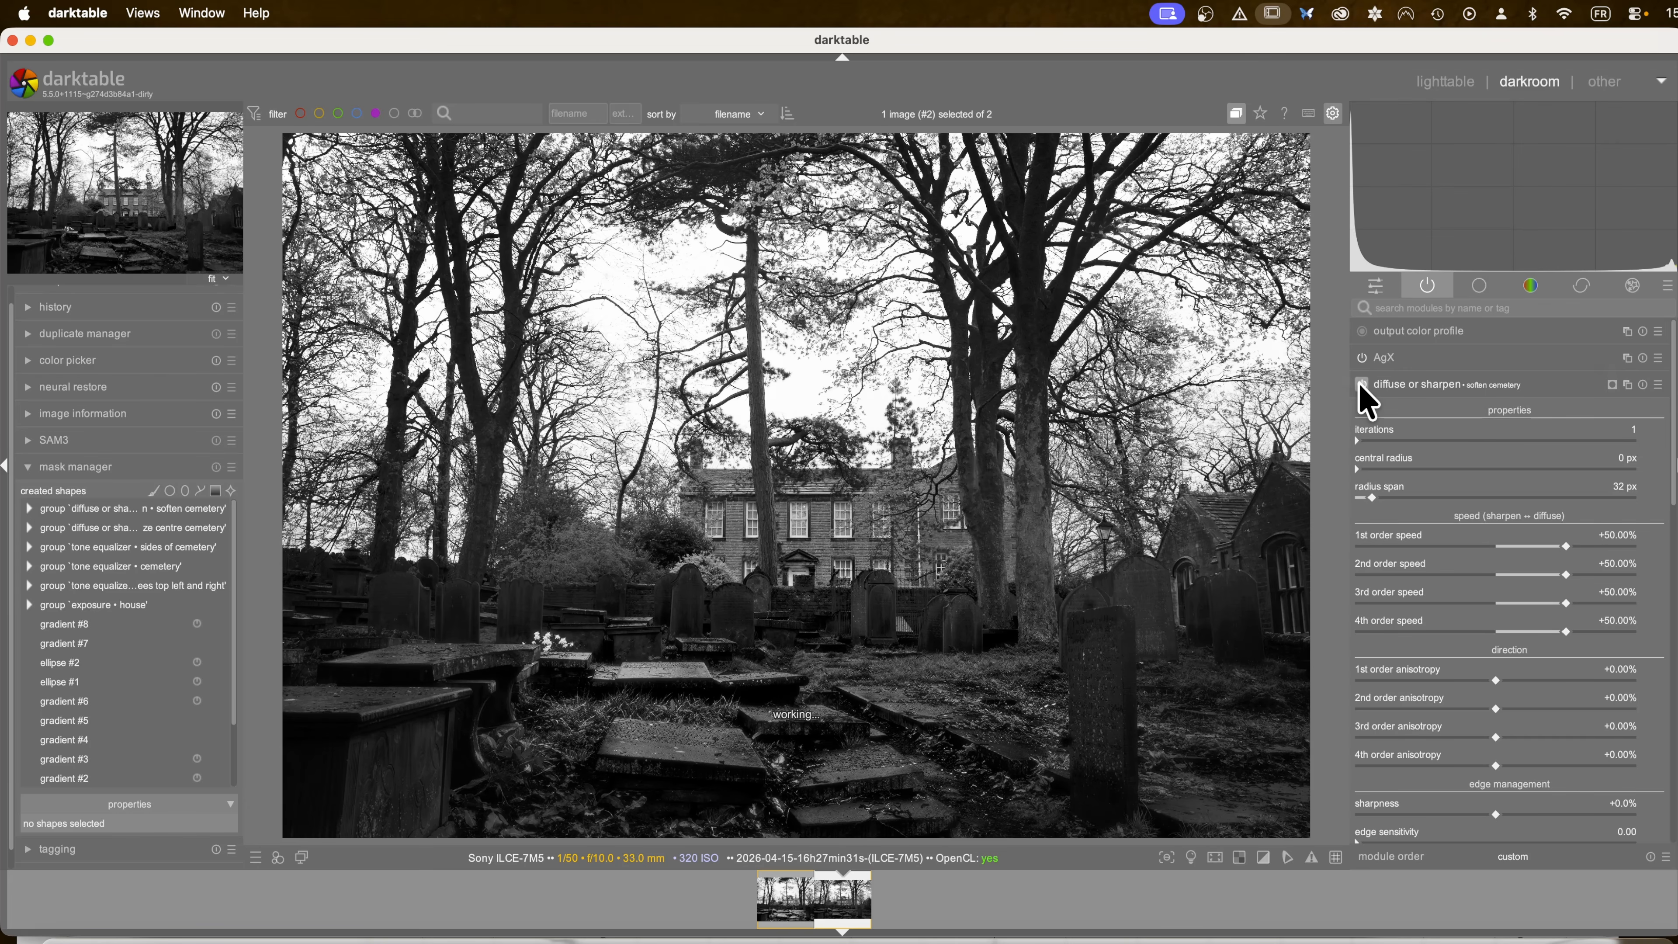
left_click(1362, 384)
left_click(1361, 385)
Step: Set the "soften cemetery" blend mode to multiply with a fulcrum of +1.952 EV
scroll(1428, 555, "down", 10)
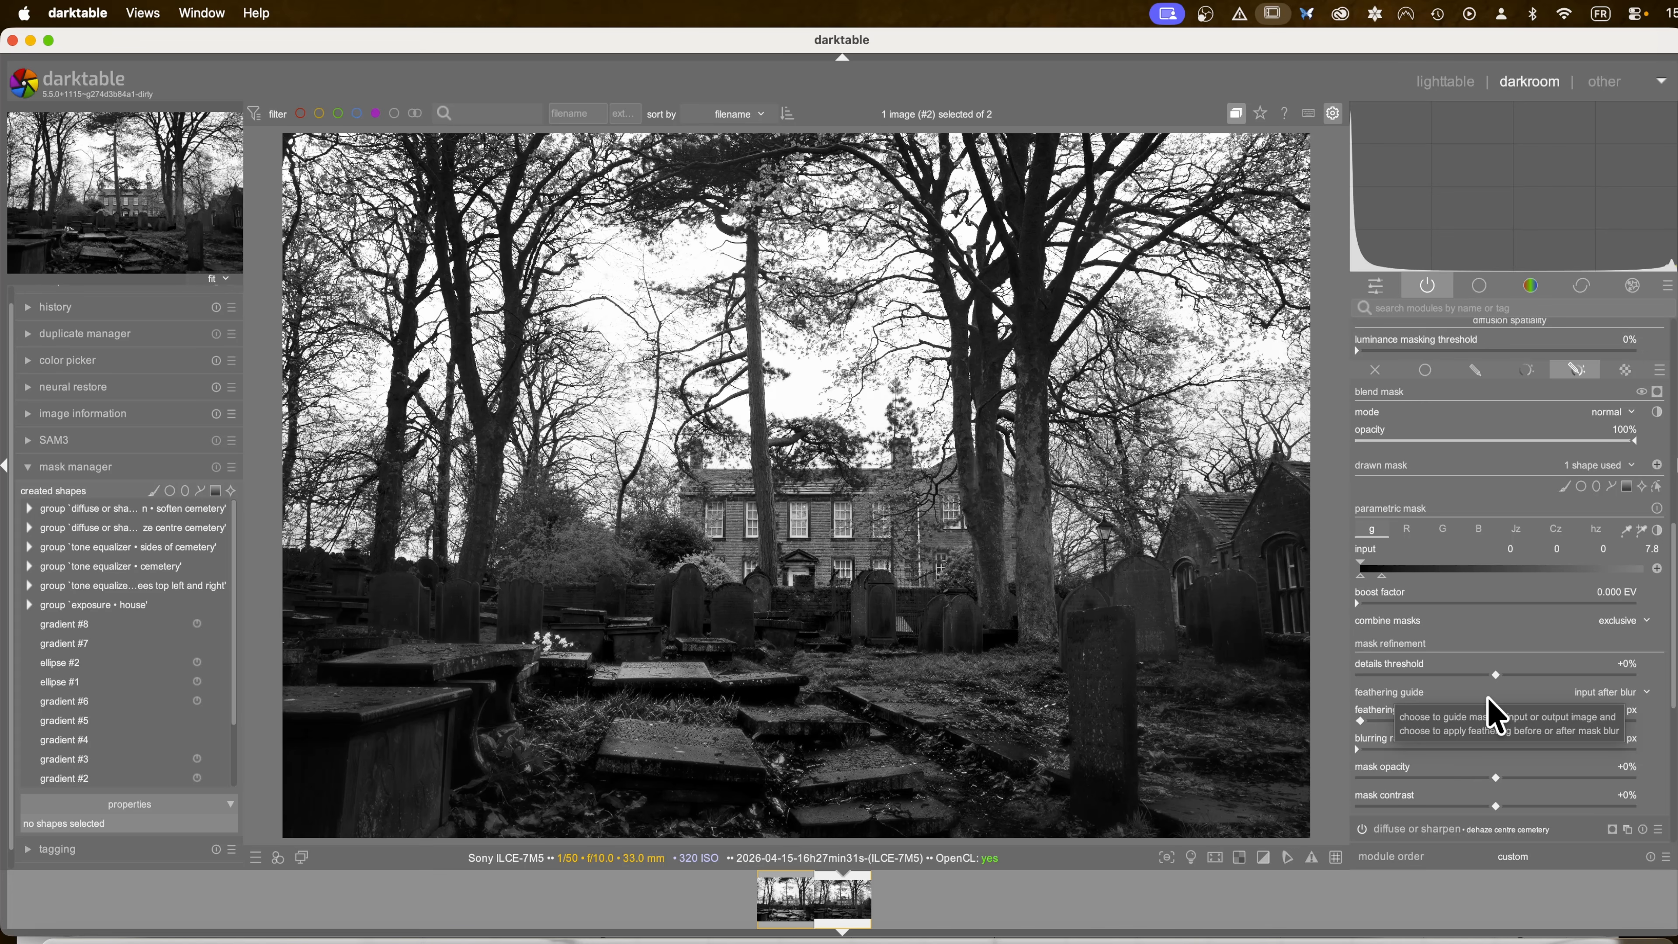
scroll(1491, 714, "down", 4)
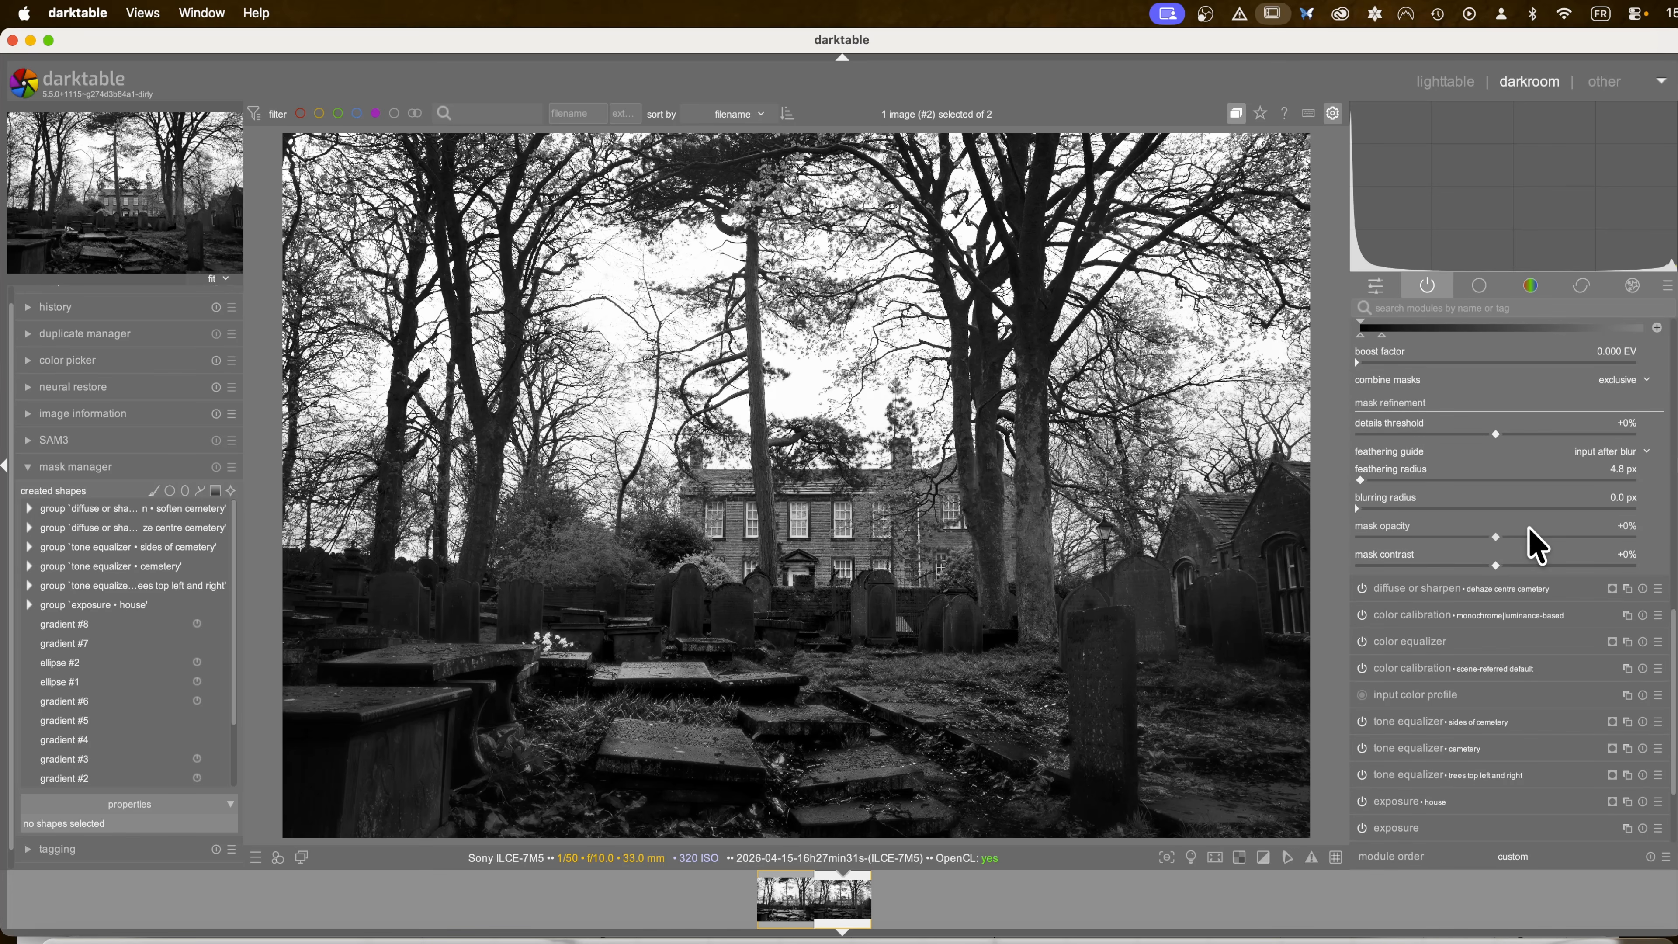
scroll(1671, 654, "up", 2)
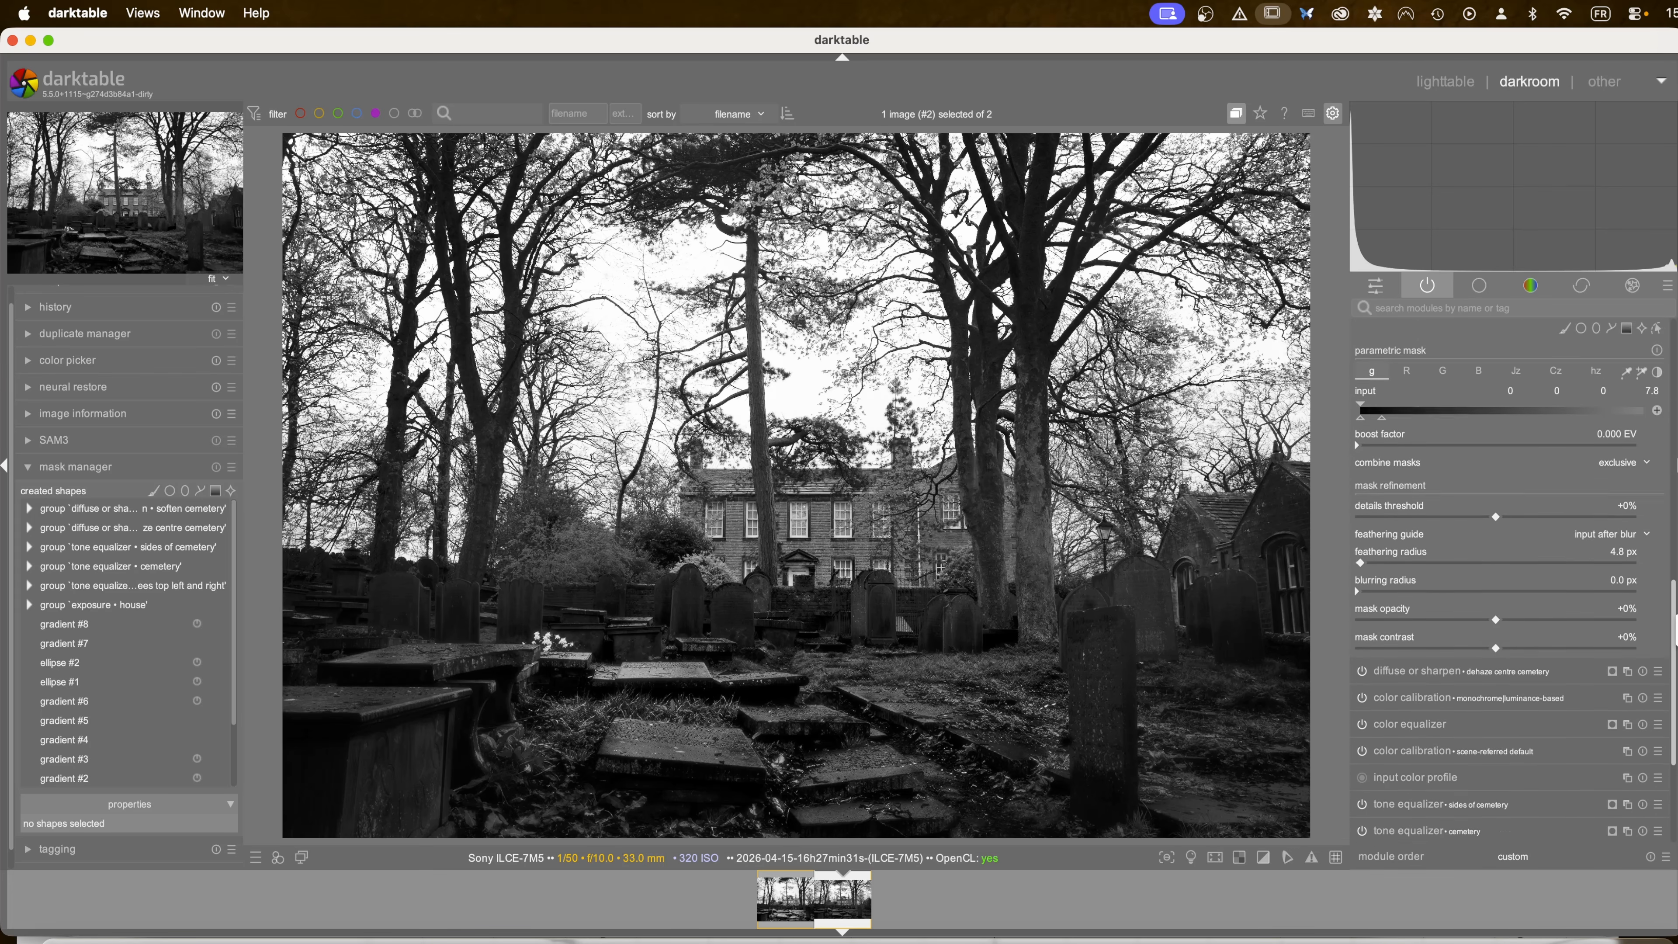
scroll(1506, 578, "up", 2)
scroll(1513, 582, "up", 2)
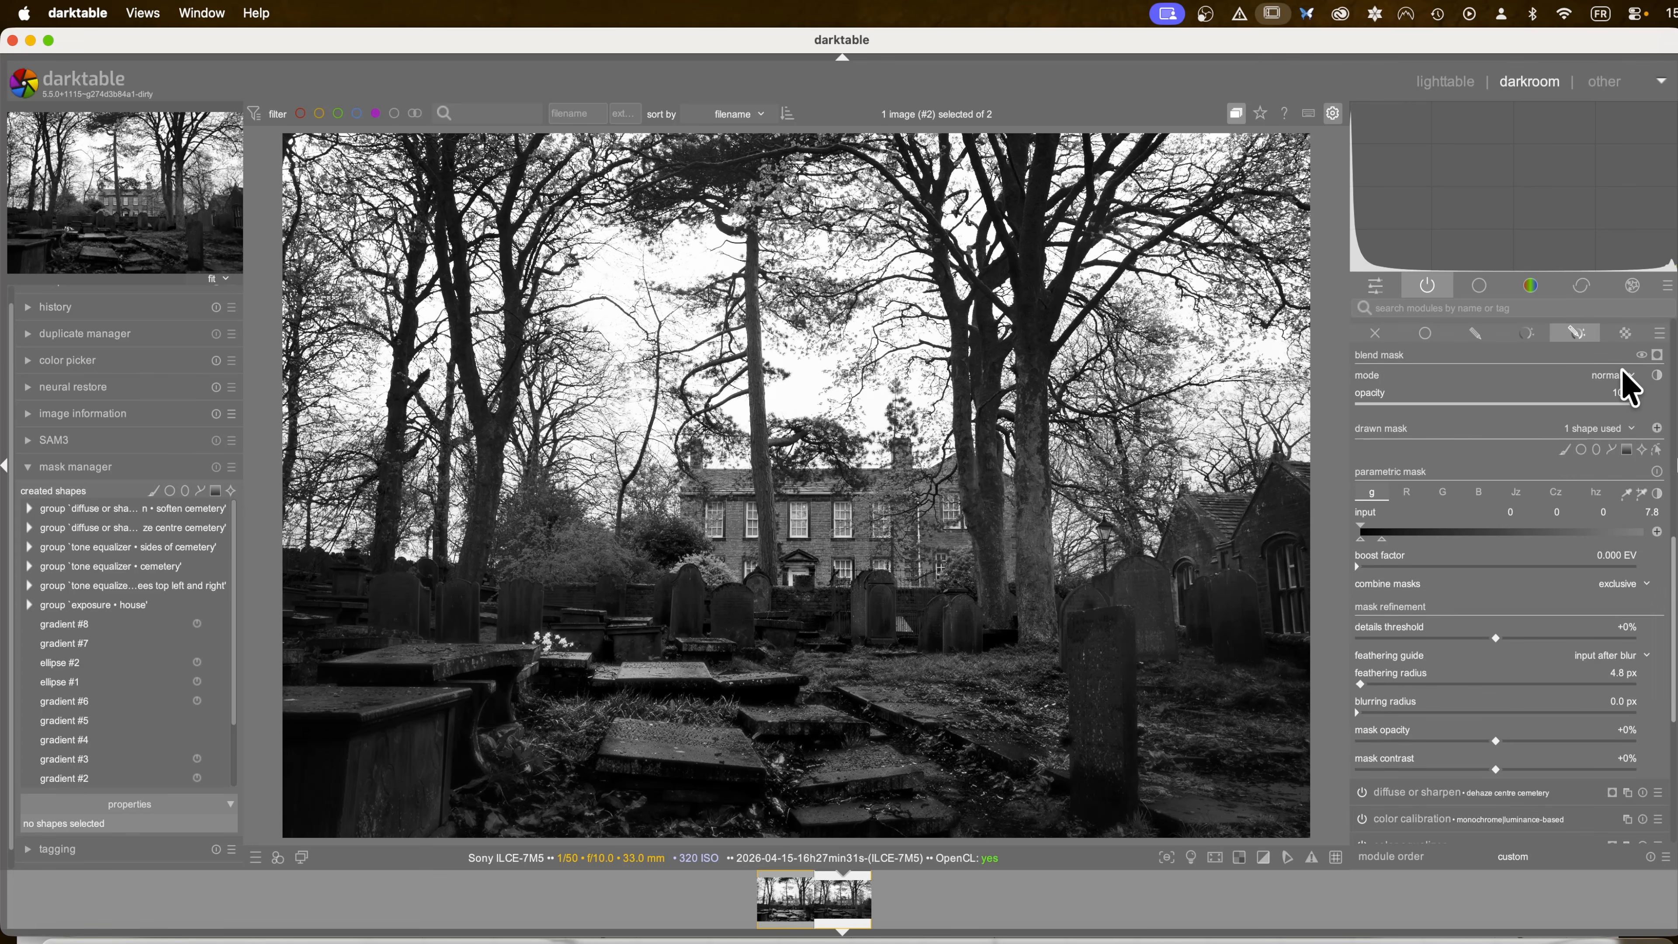
left_click(1622, 369)
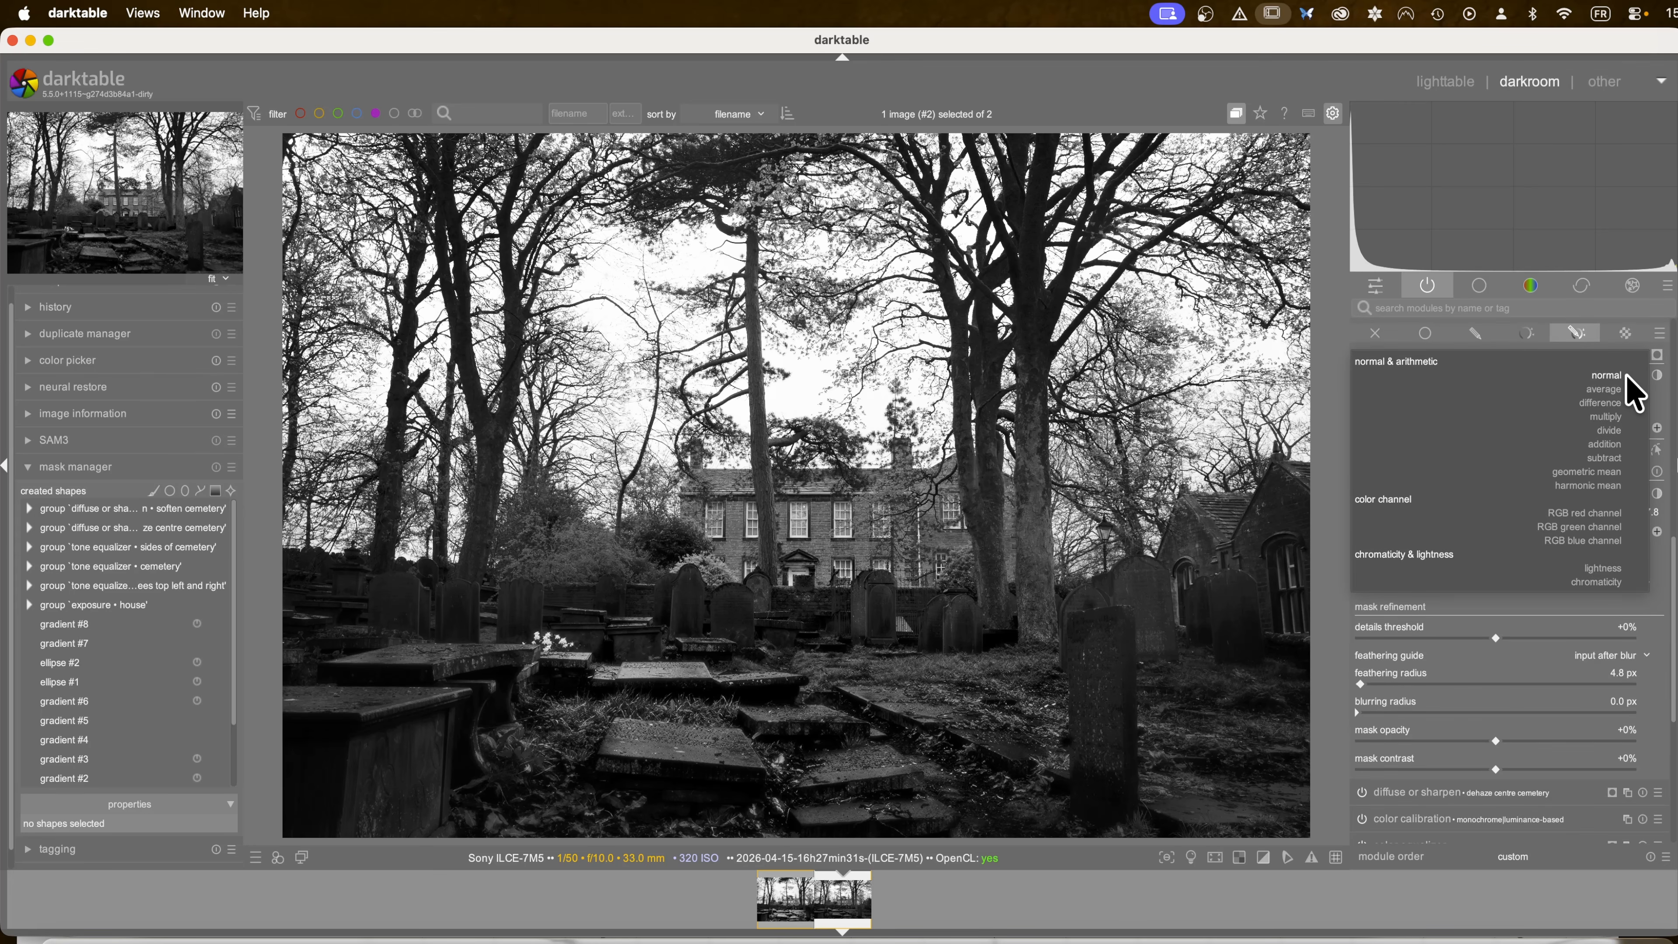
left_click(1612, 416)
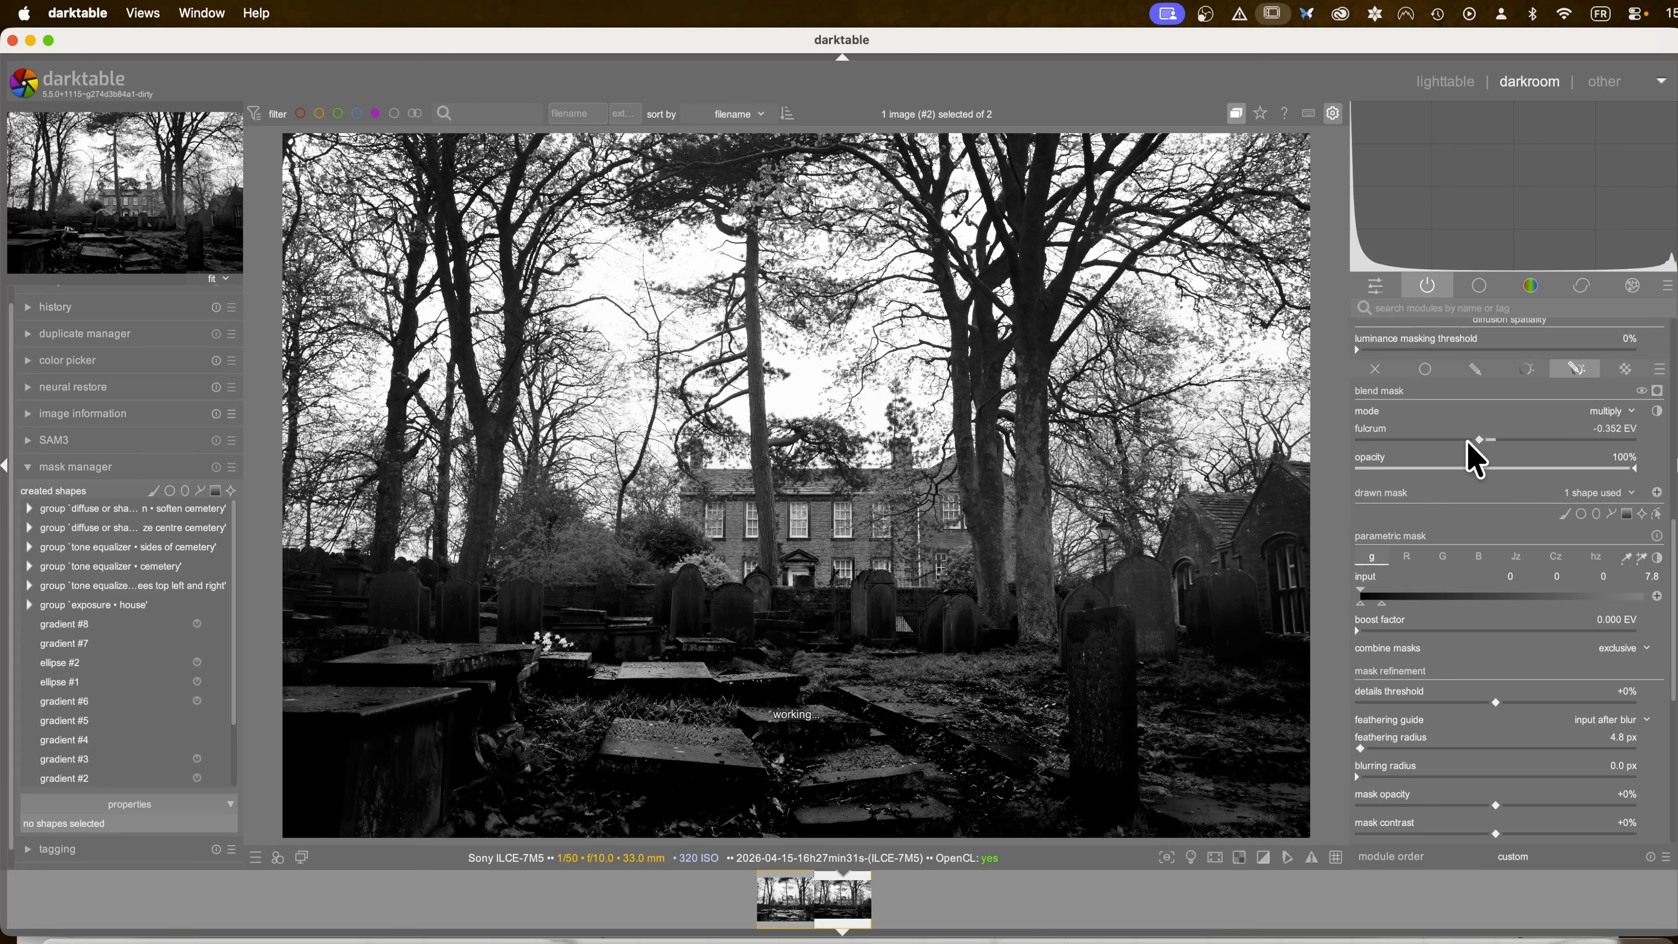
left_click(1378, 442)
left_click_drag(1378, 443, 1587, 439)
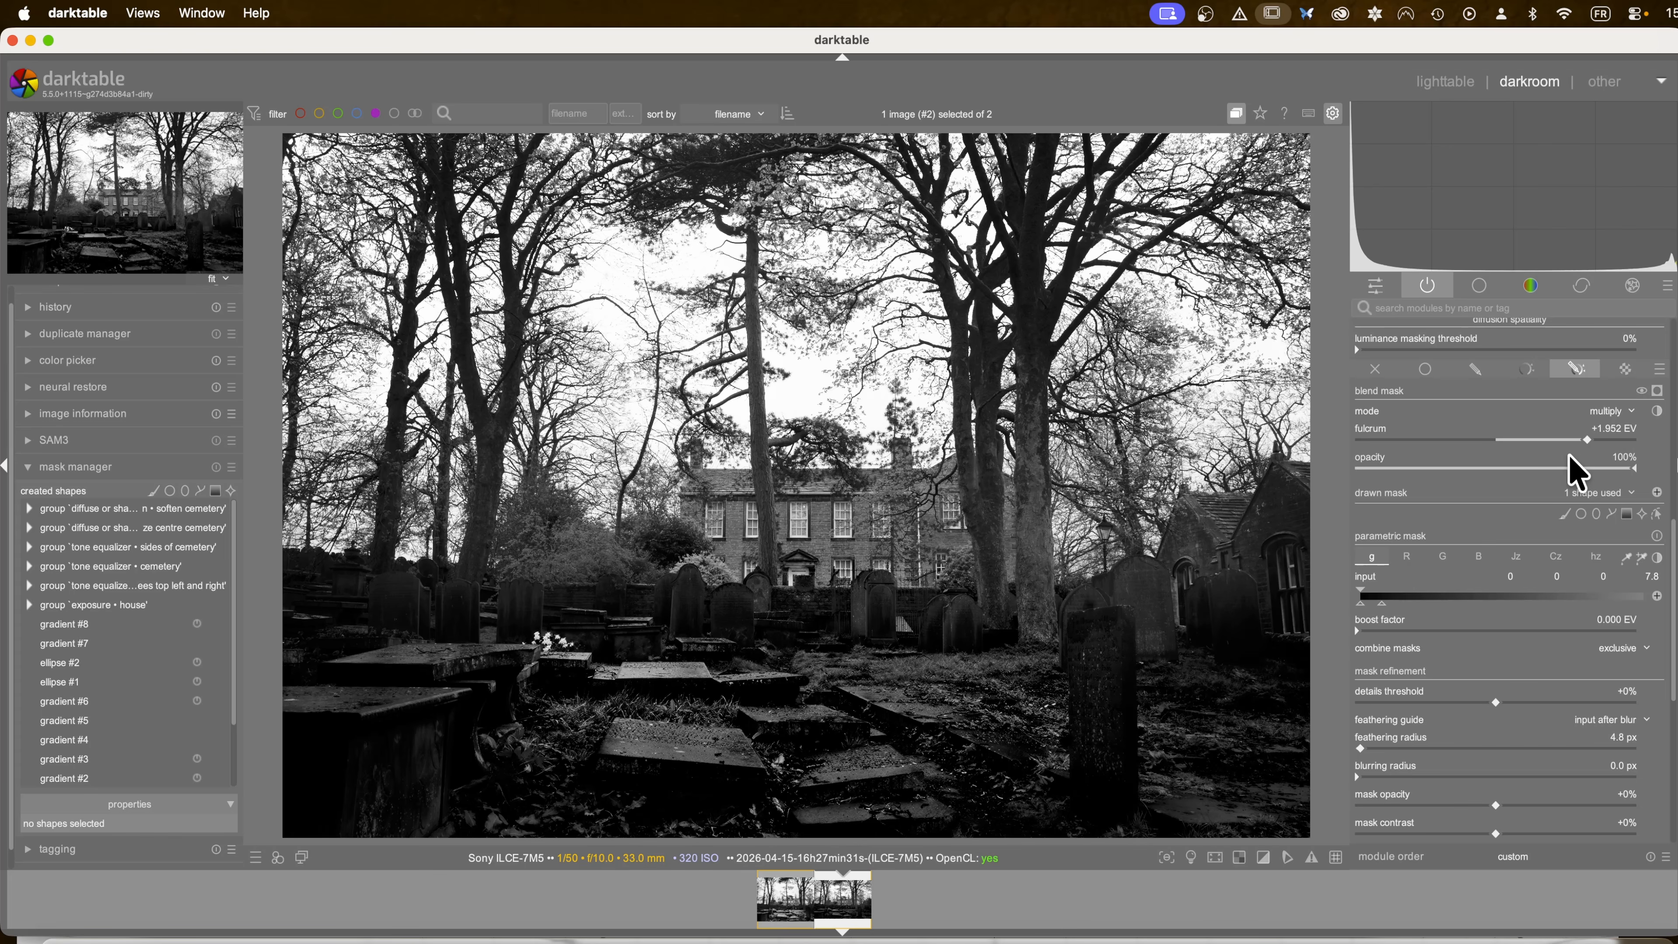
Step: Toggle the "soften cemetery" instance repeatedly to compare the photo with and without the multiply-blended softening
scroll(1539, 483, "up", 10)
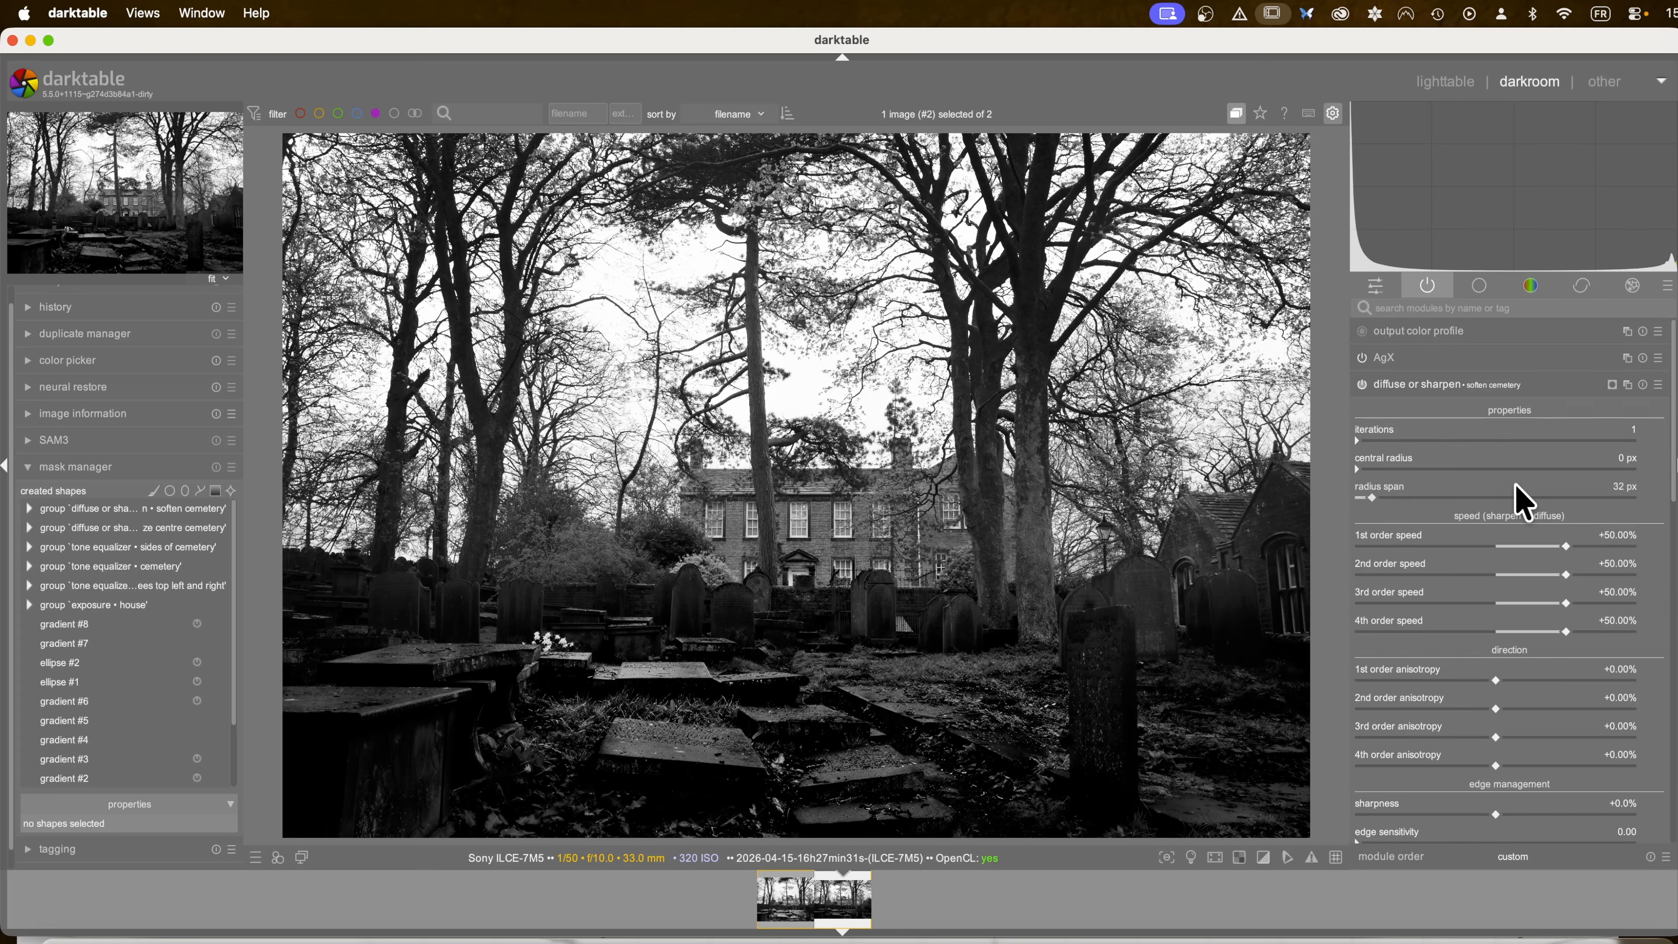
left_click(1364, 386)
left_click(1364, 385)
left_click(1363, 385)
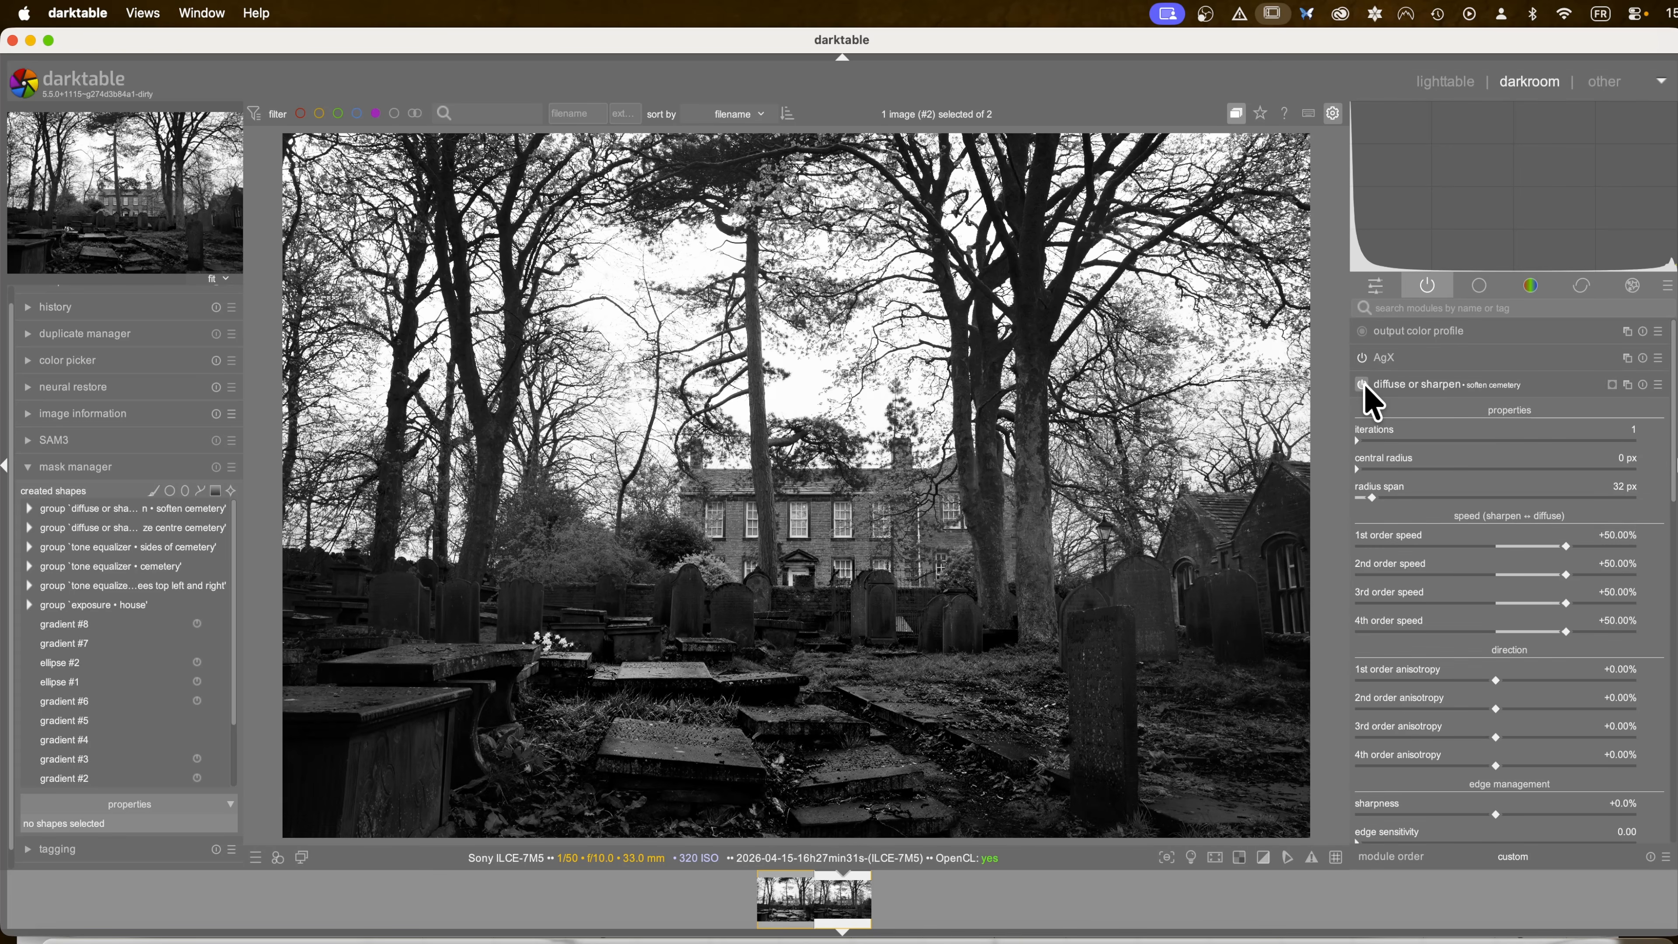
left_click(1363, 386)
left_click(1363, 386)
left_click(1362, 386)
left_click(1362, 385)
left_click(1363, 385)
left_click(1363, 385)
left_click(1362, 386)
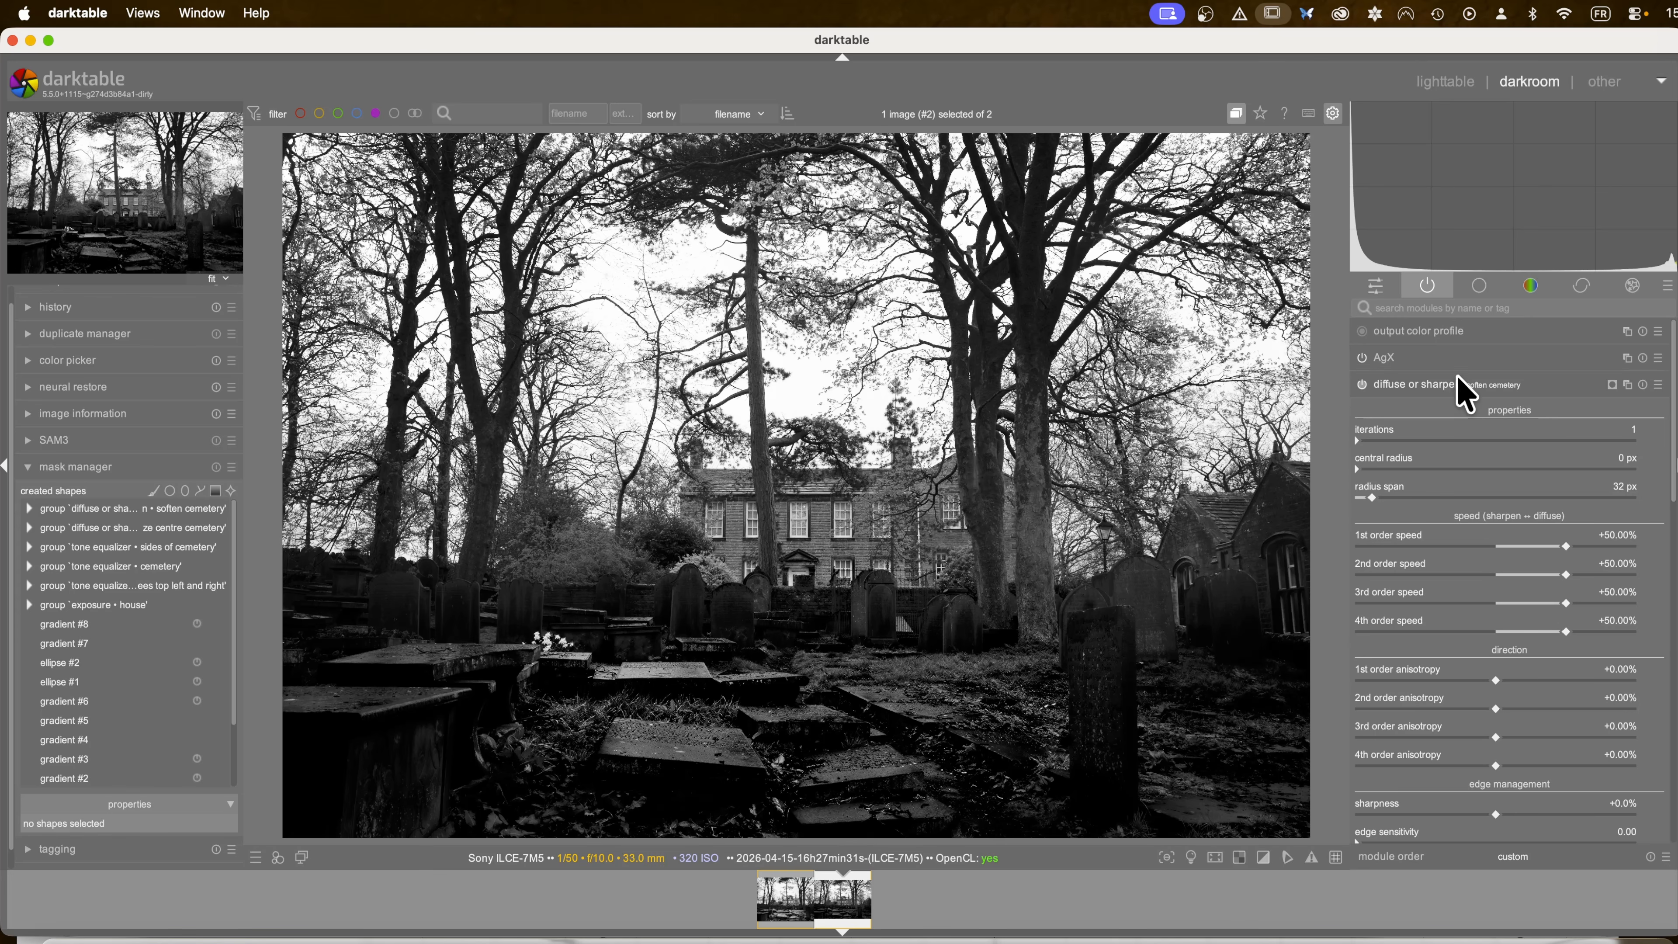
Step: Collapse "soften cemetery", create a new diffuse or sharpen instance and name it "glow sky"
left_click(1441, 383)
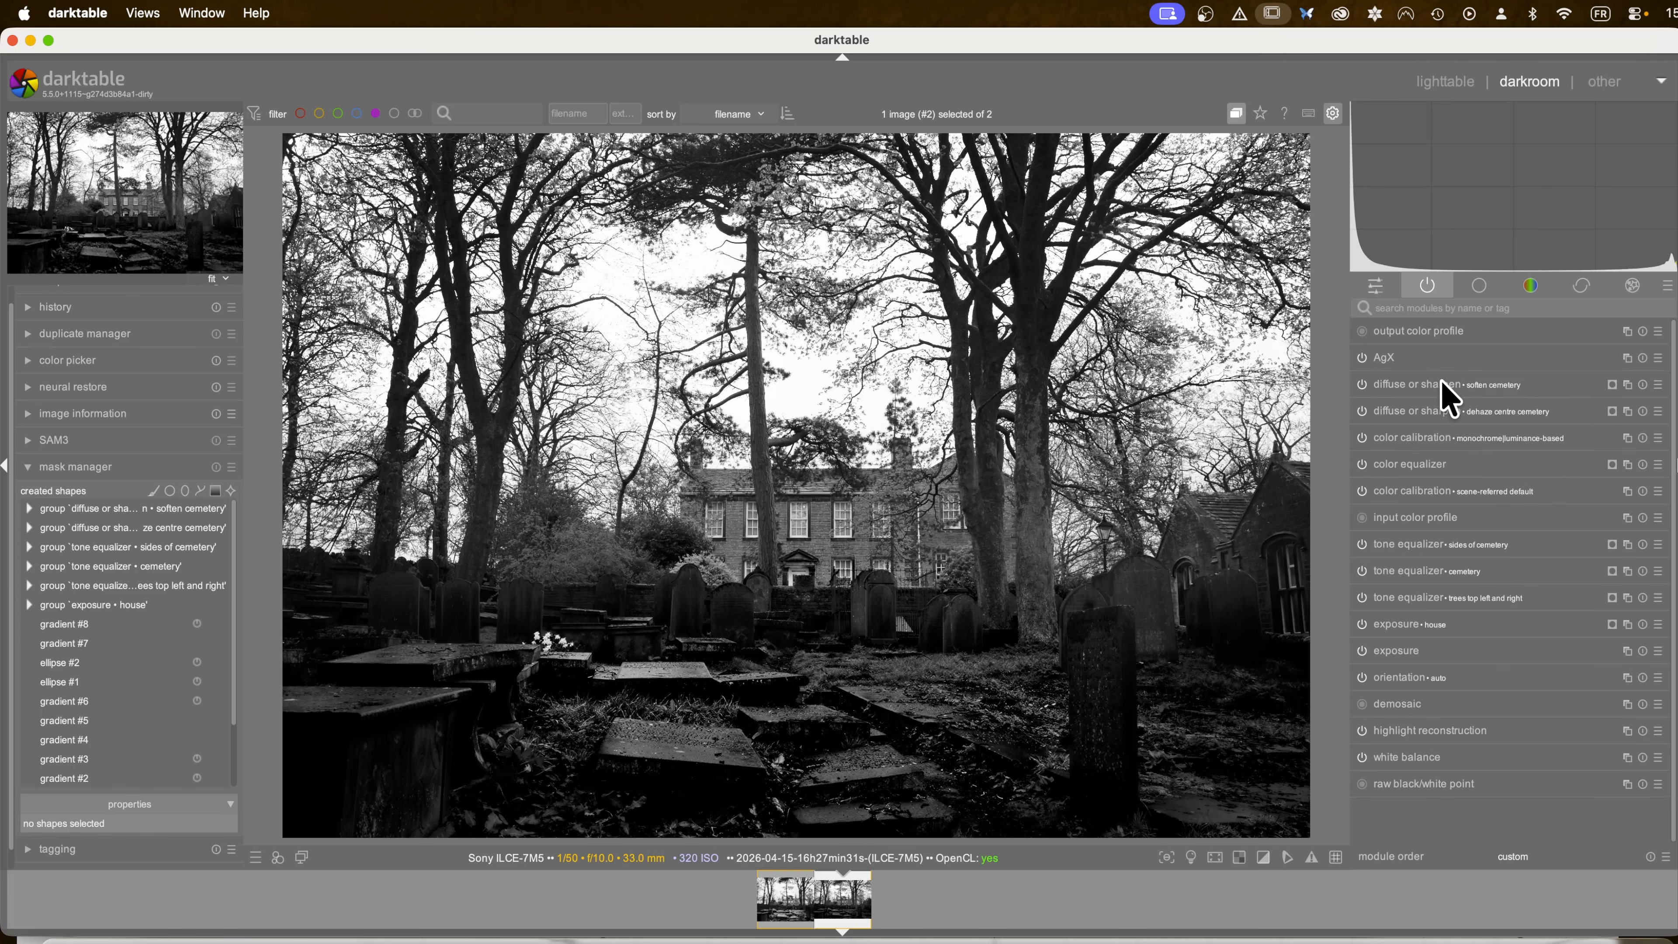
left_click(1624, 383)
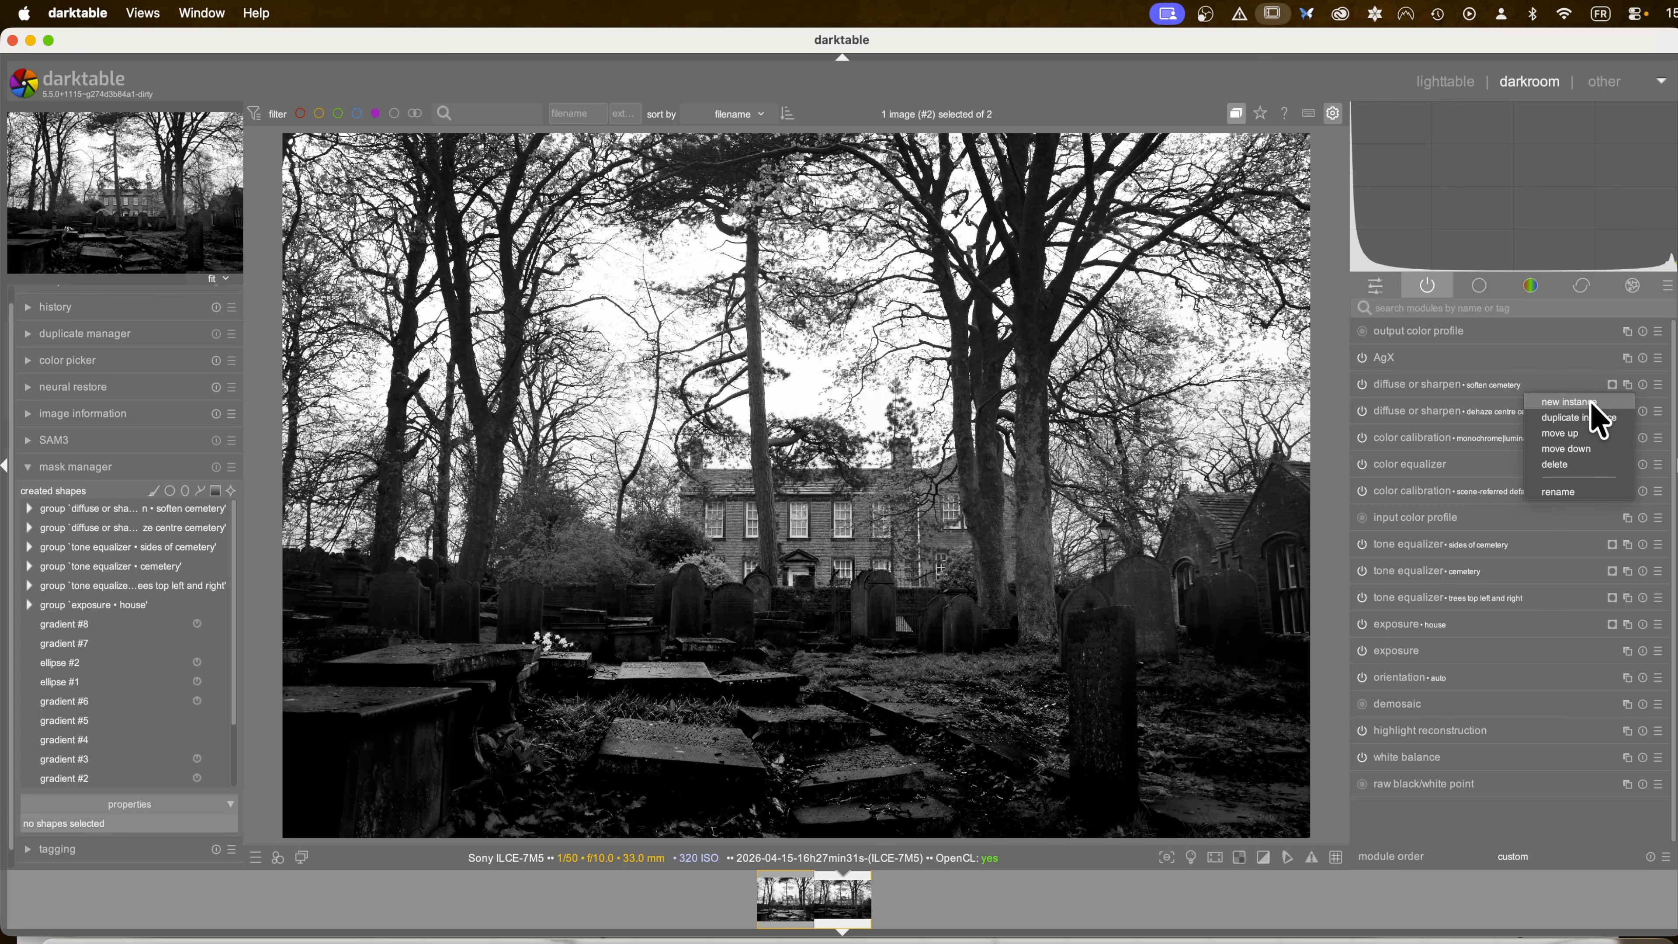
left_click(1567, 402)
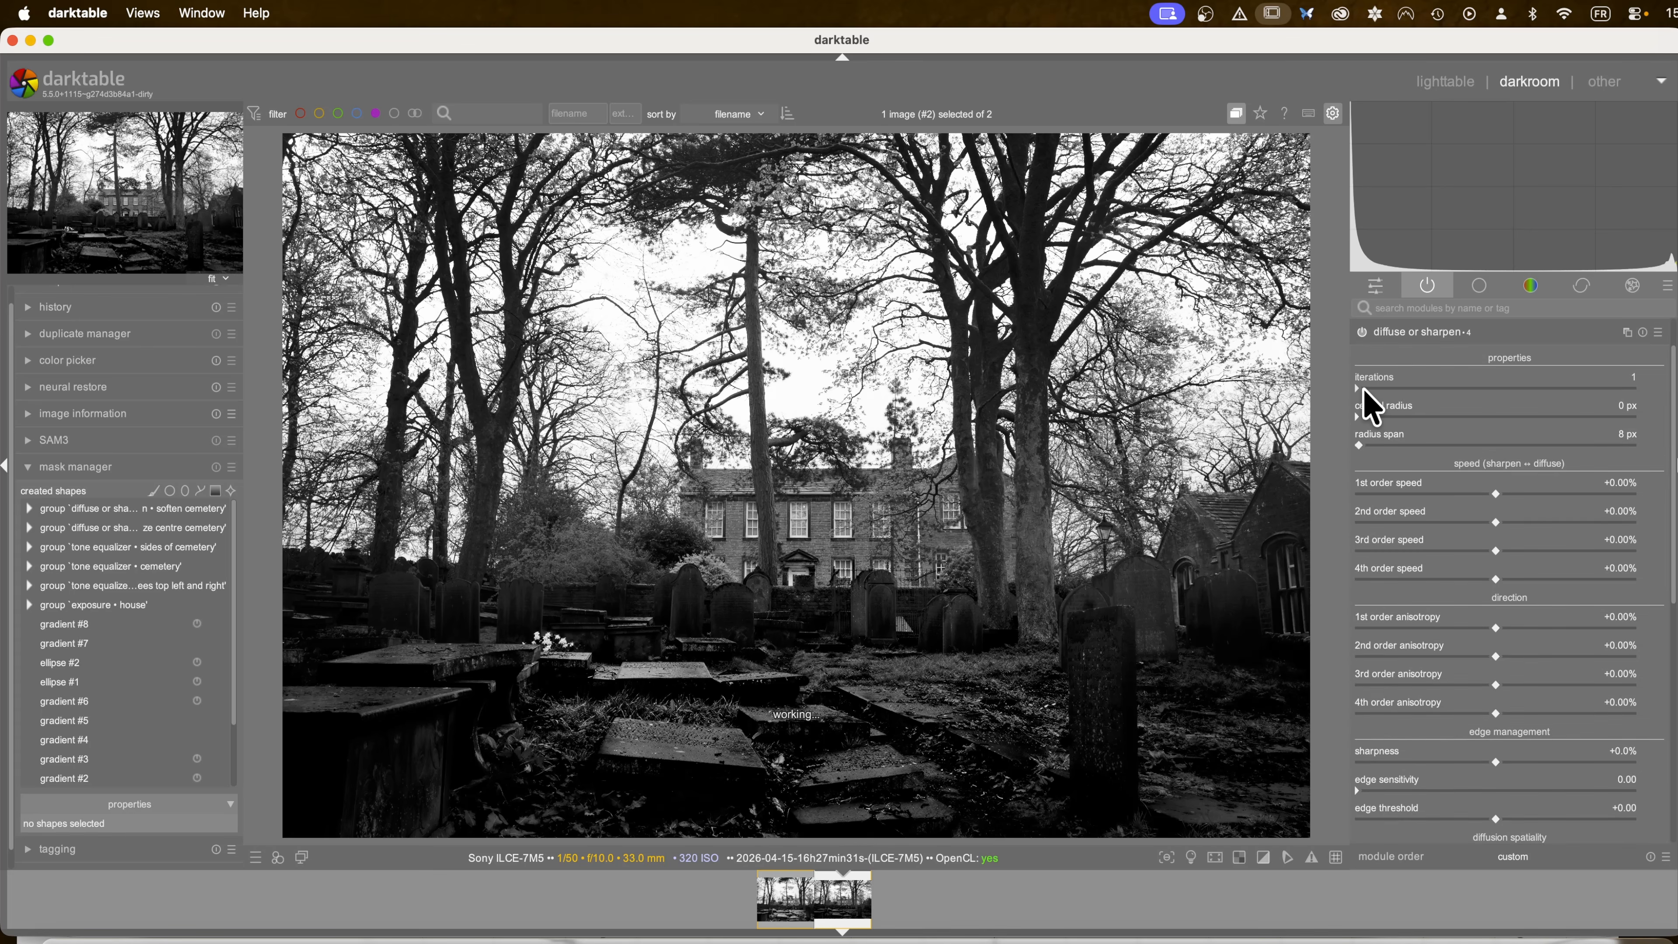
left_click(1463, 335, "ctrl")
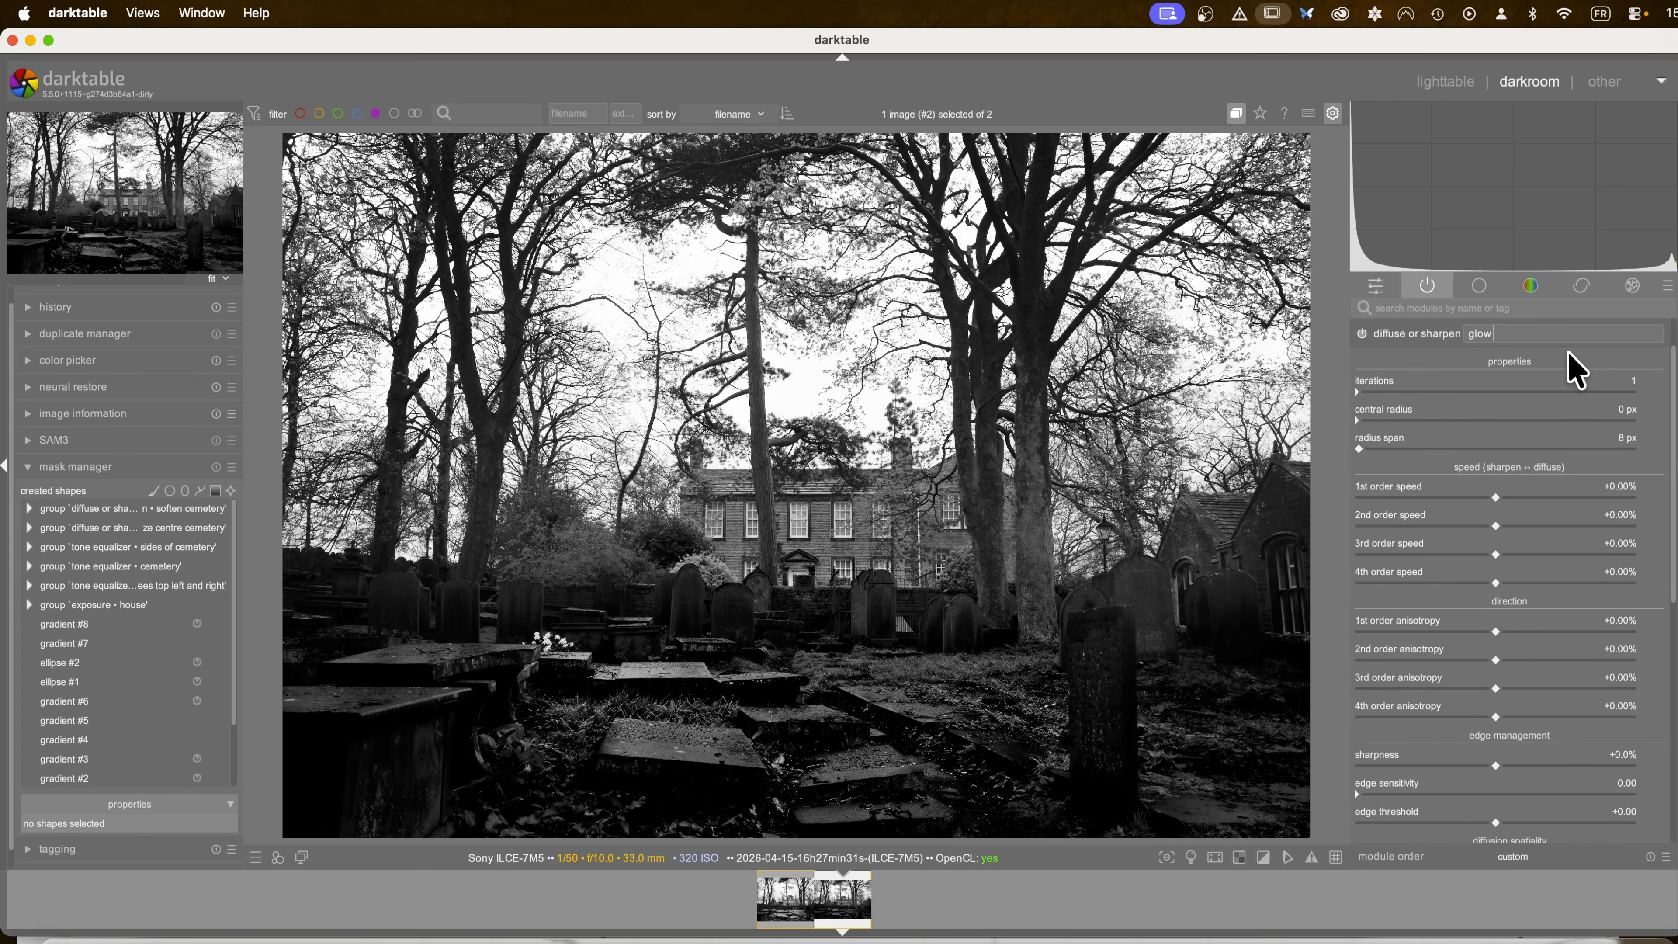
key("Return")
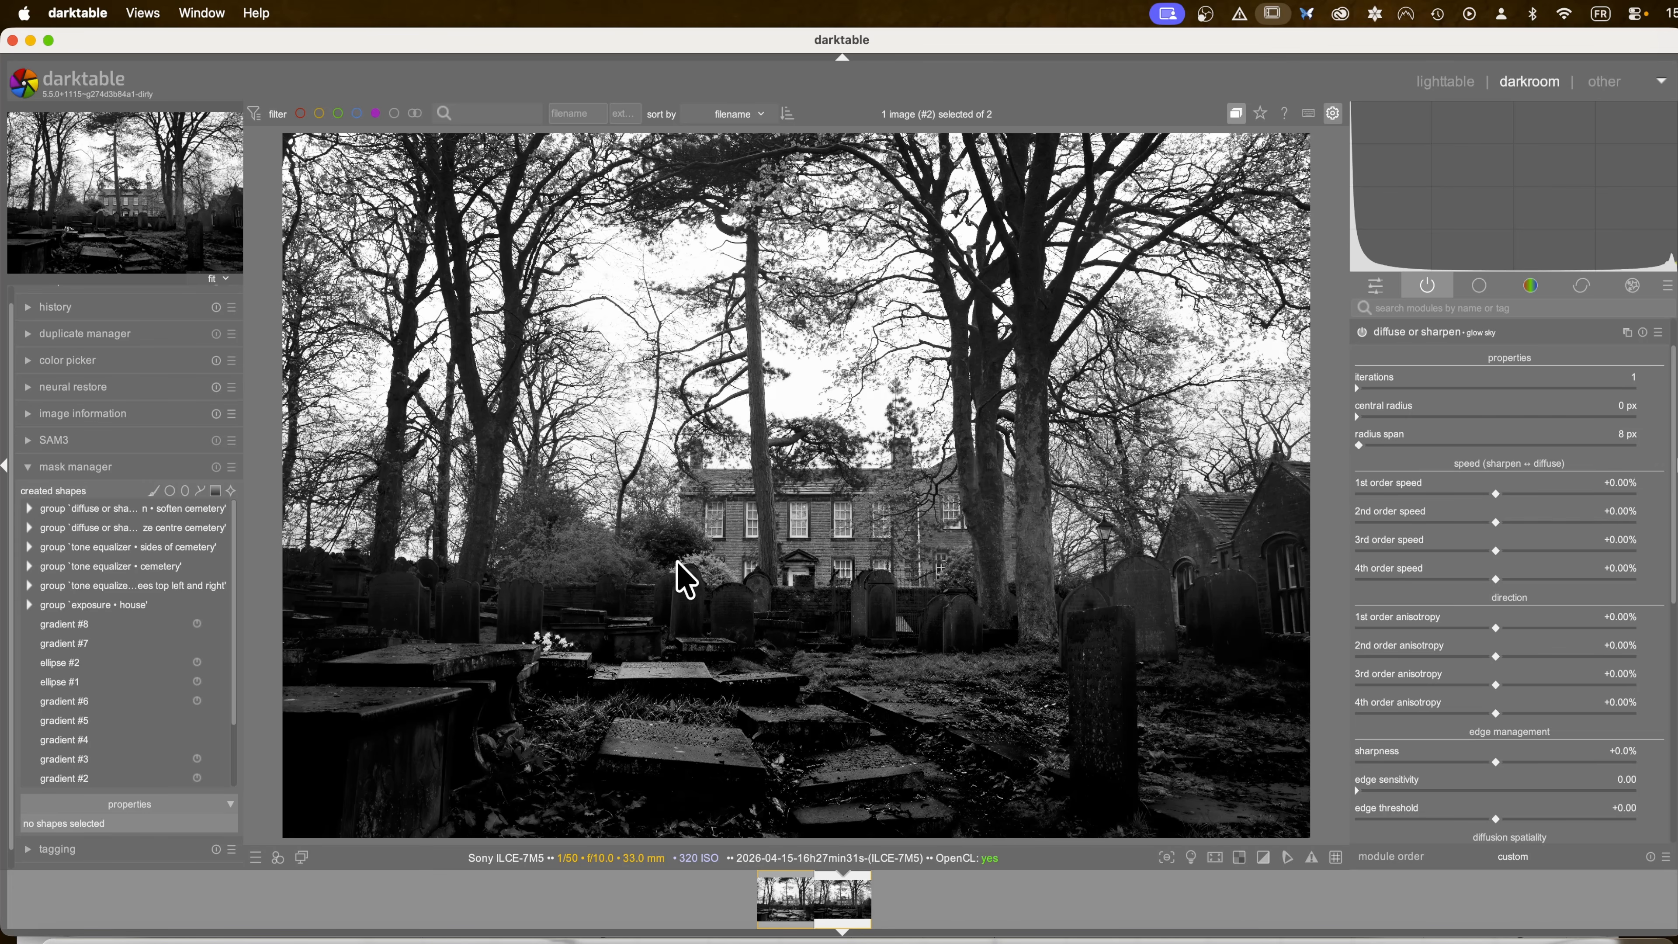
Step: Apply the bloom artistic effects preset to the "glow sky" instance
left_click(1658, 331)
mouse_move(1612, 487)
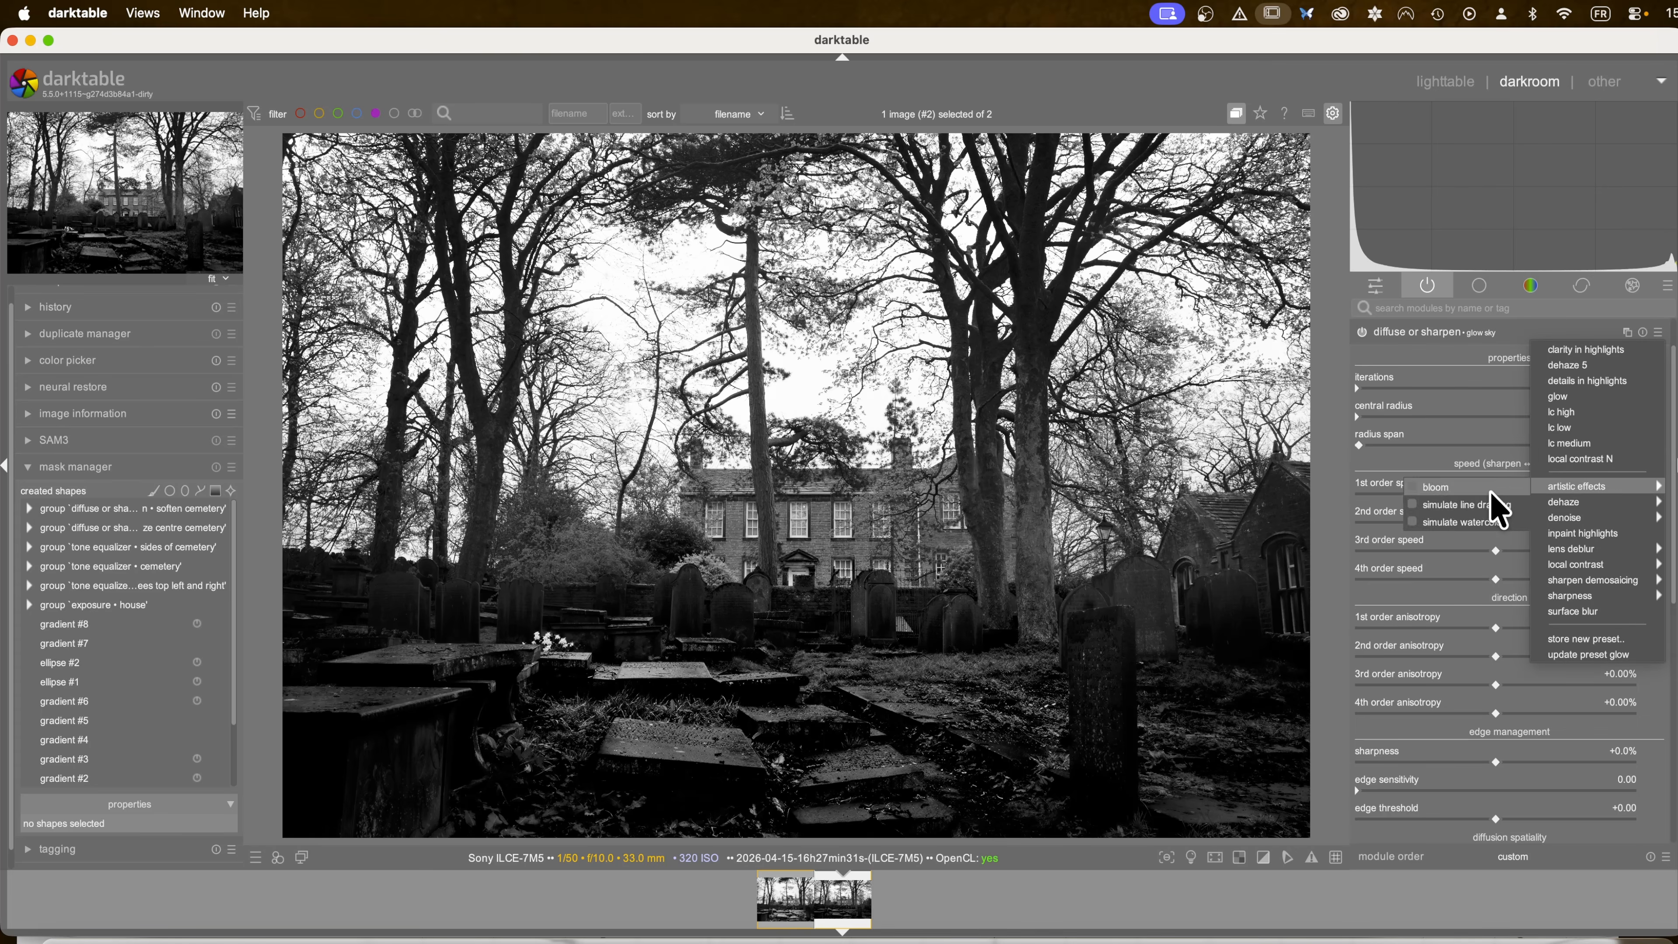
left_click(1492, 492)
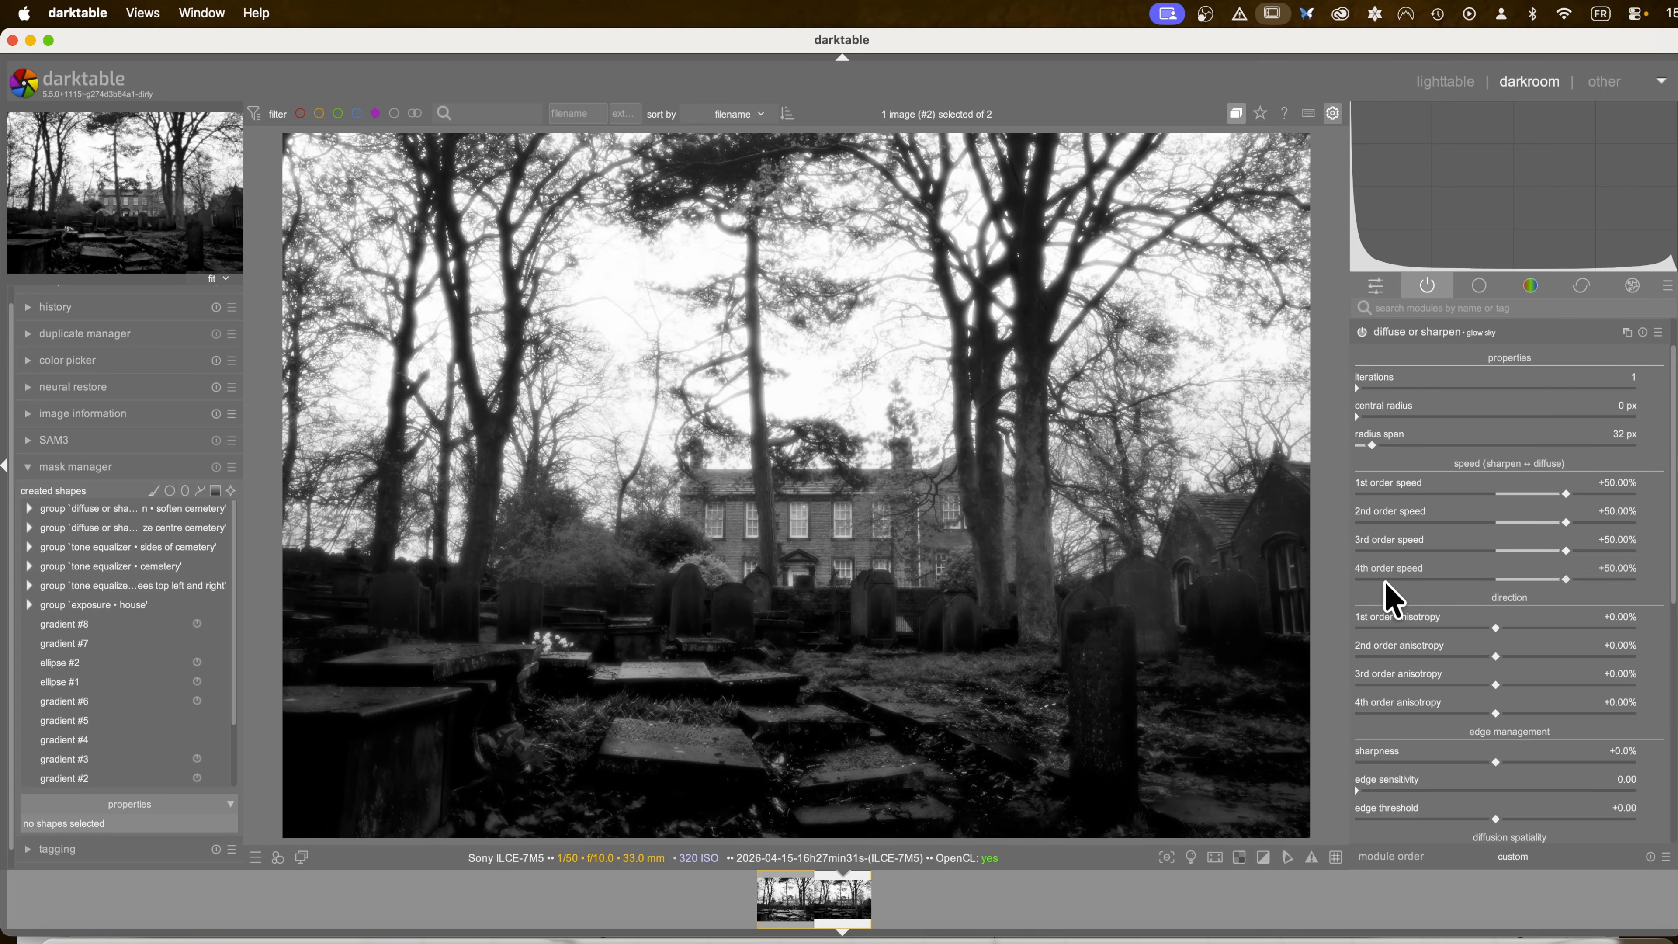
Step: Mask "glow sky" with a drawn gradient placed across the sky just above the house roof, and curve its line slightly
scroll(1420, 602, "down", 5)
left_click(1473, 559)
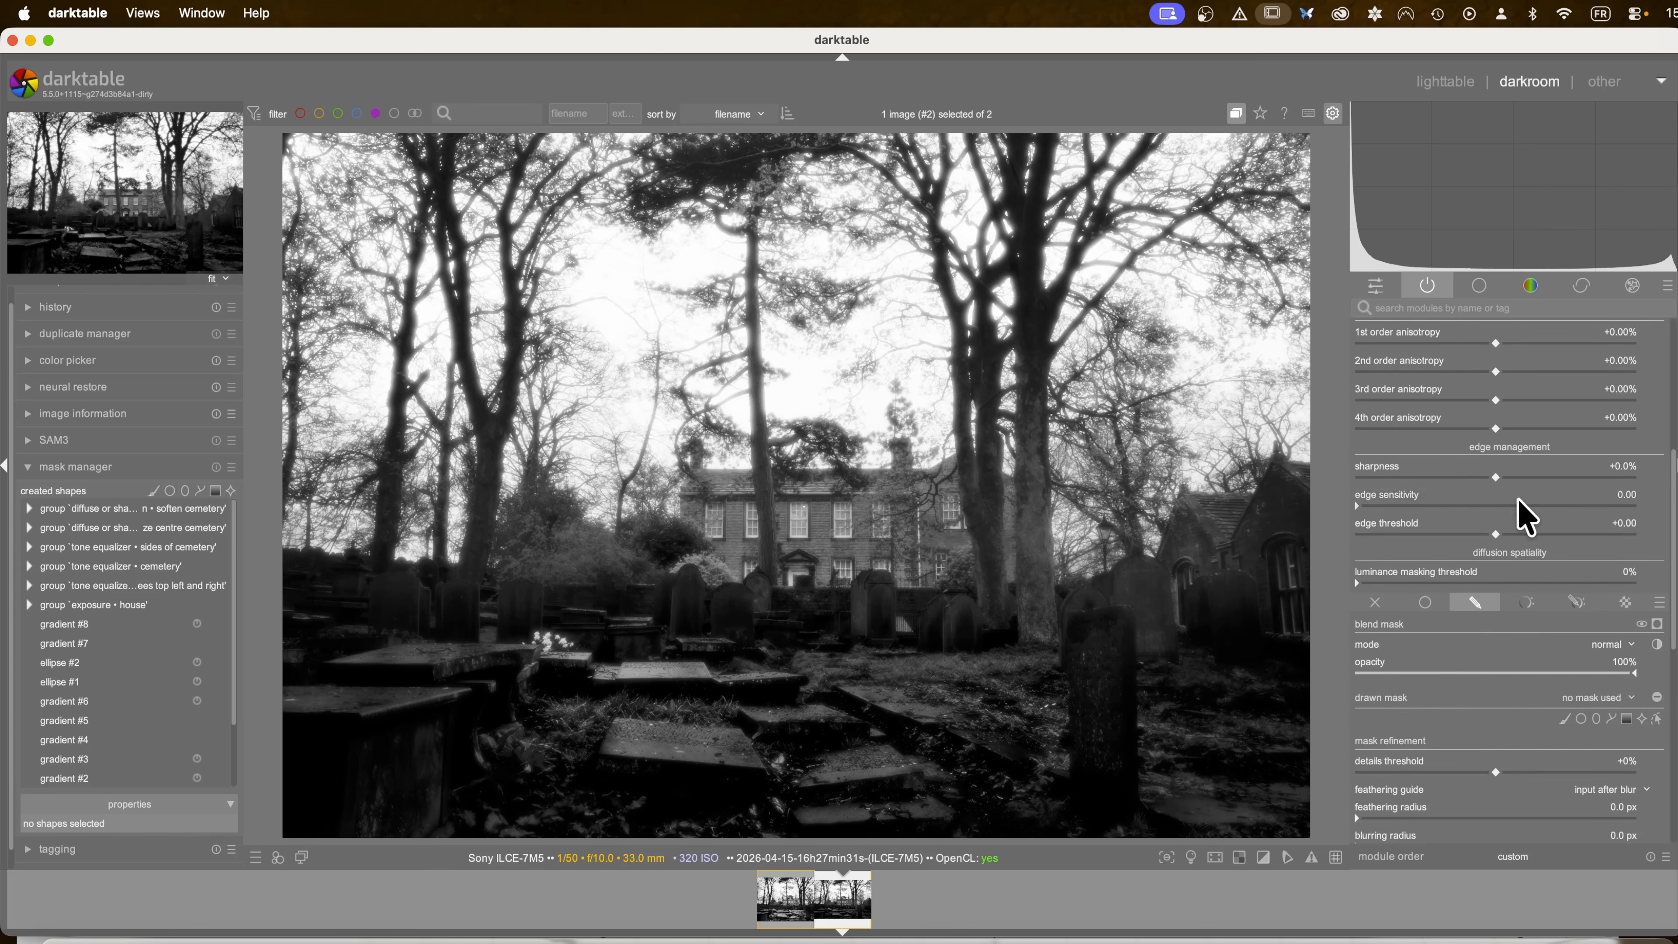
left_click(1627, 718)
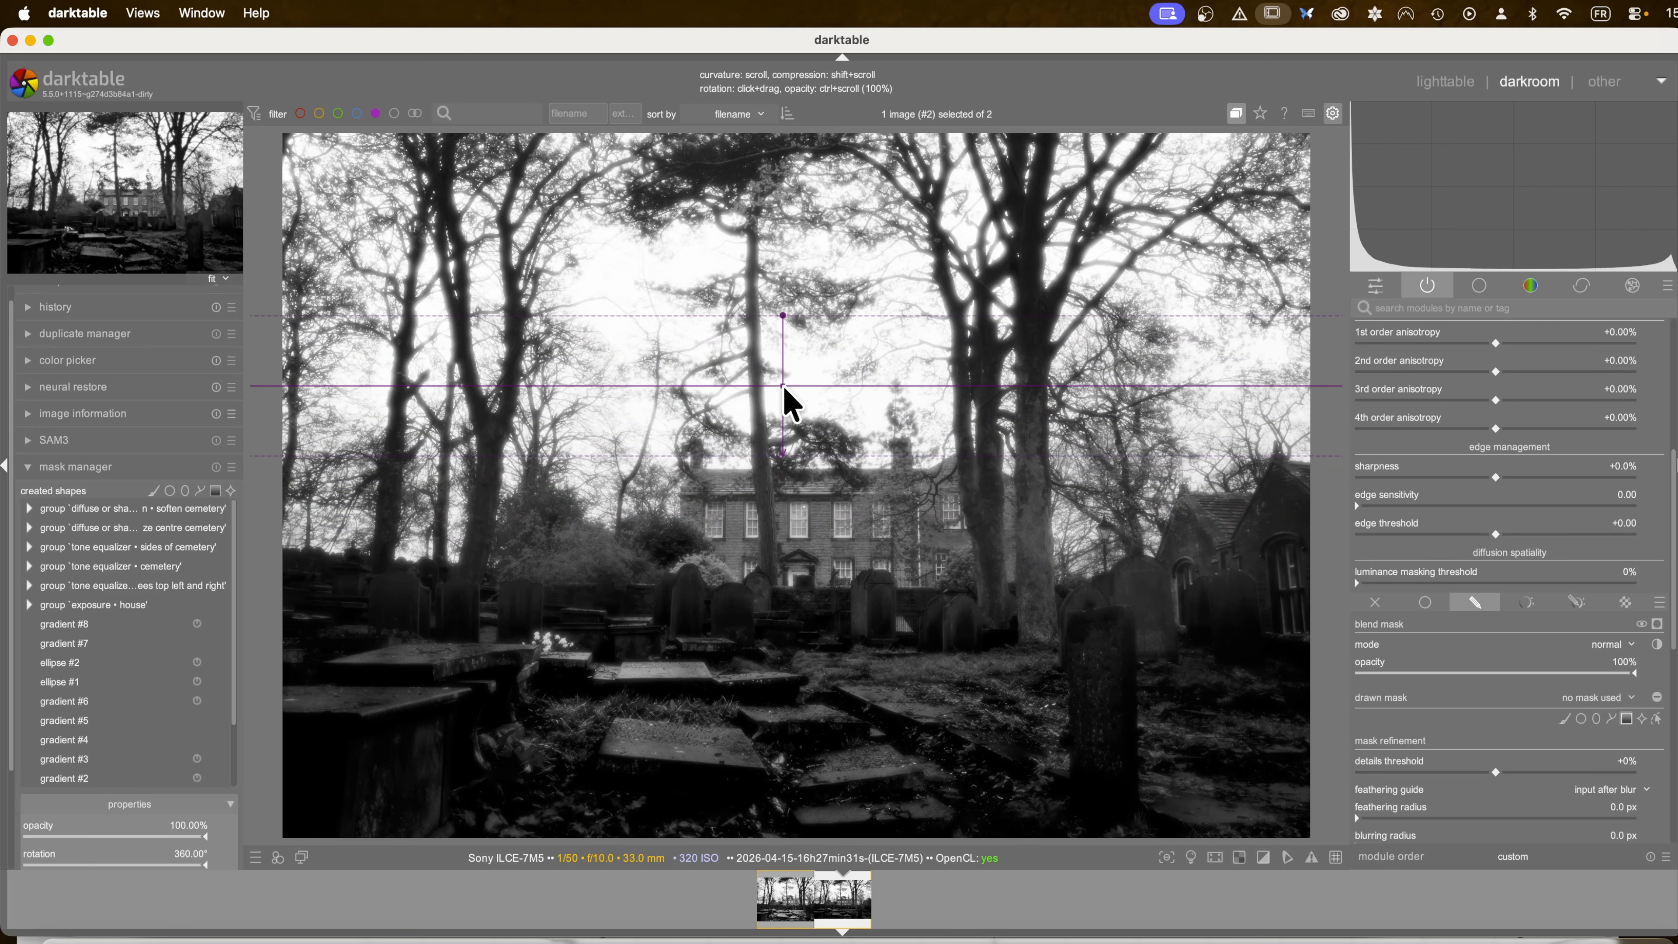
left_click(783, 386)
scroll(783, 384, "down", 5)
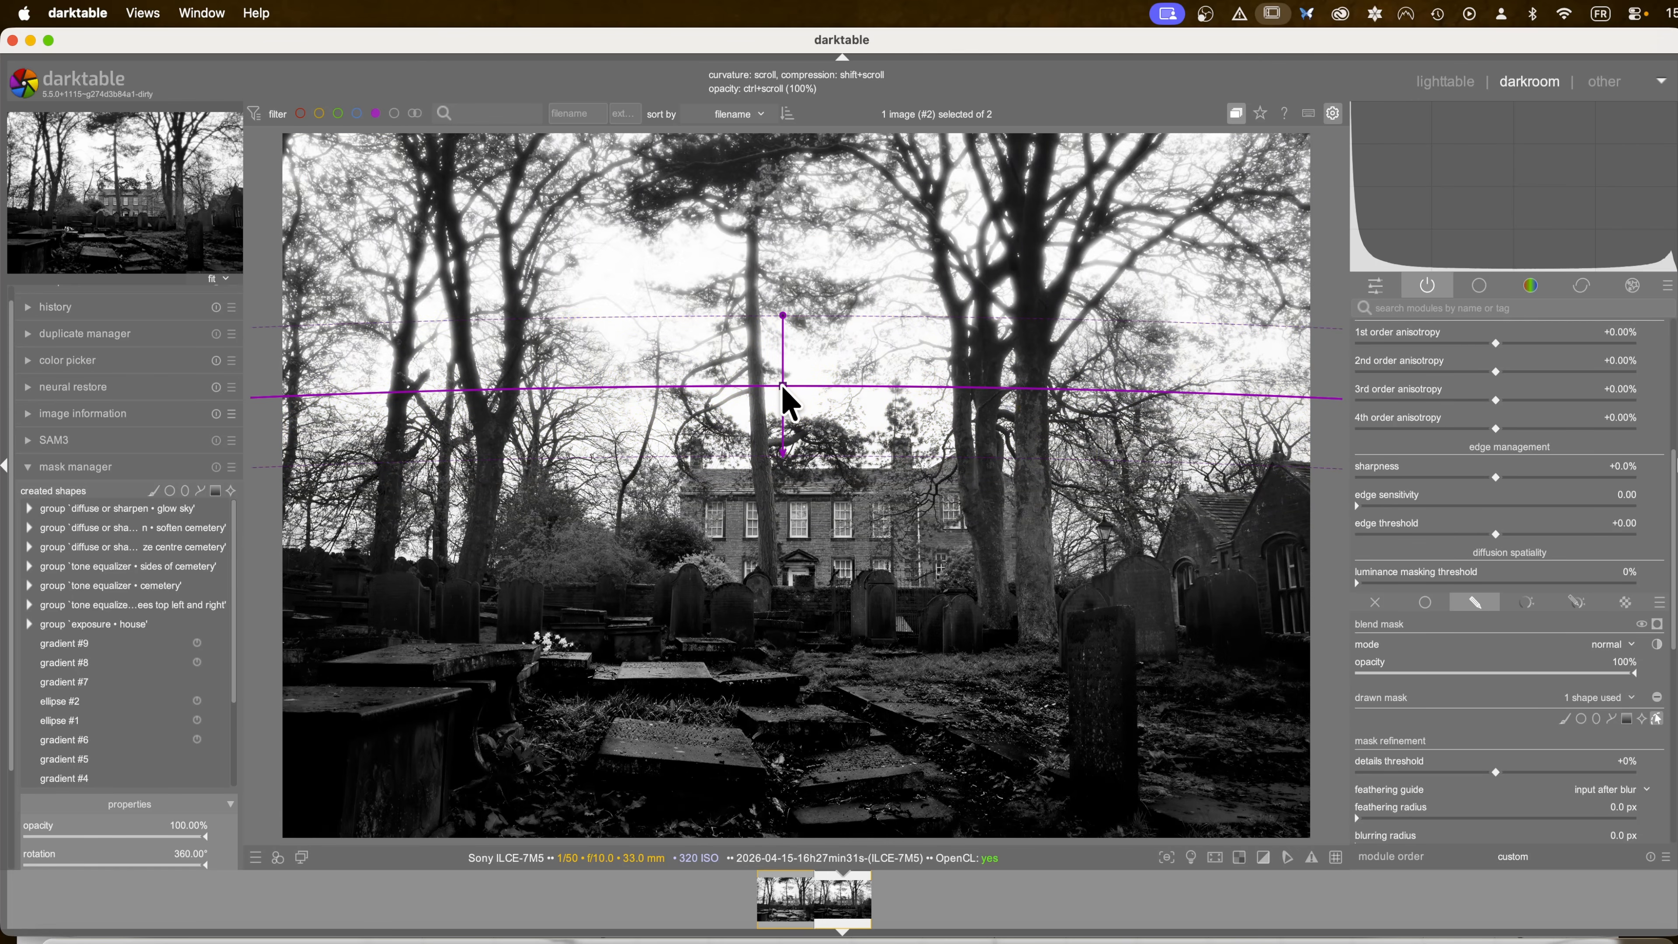
Step: Switch to the lighttable, reopen the photo in the darkroom and show the ellipse mask of the "dehaze centre cemetery" instance
key("l")
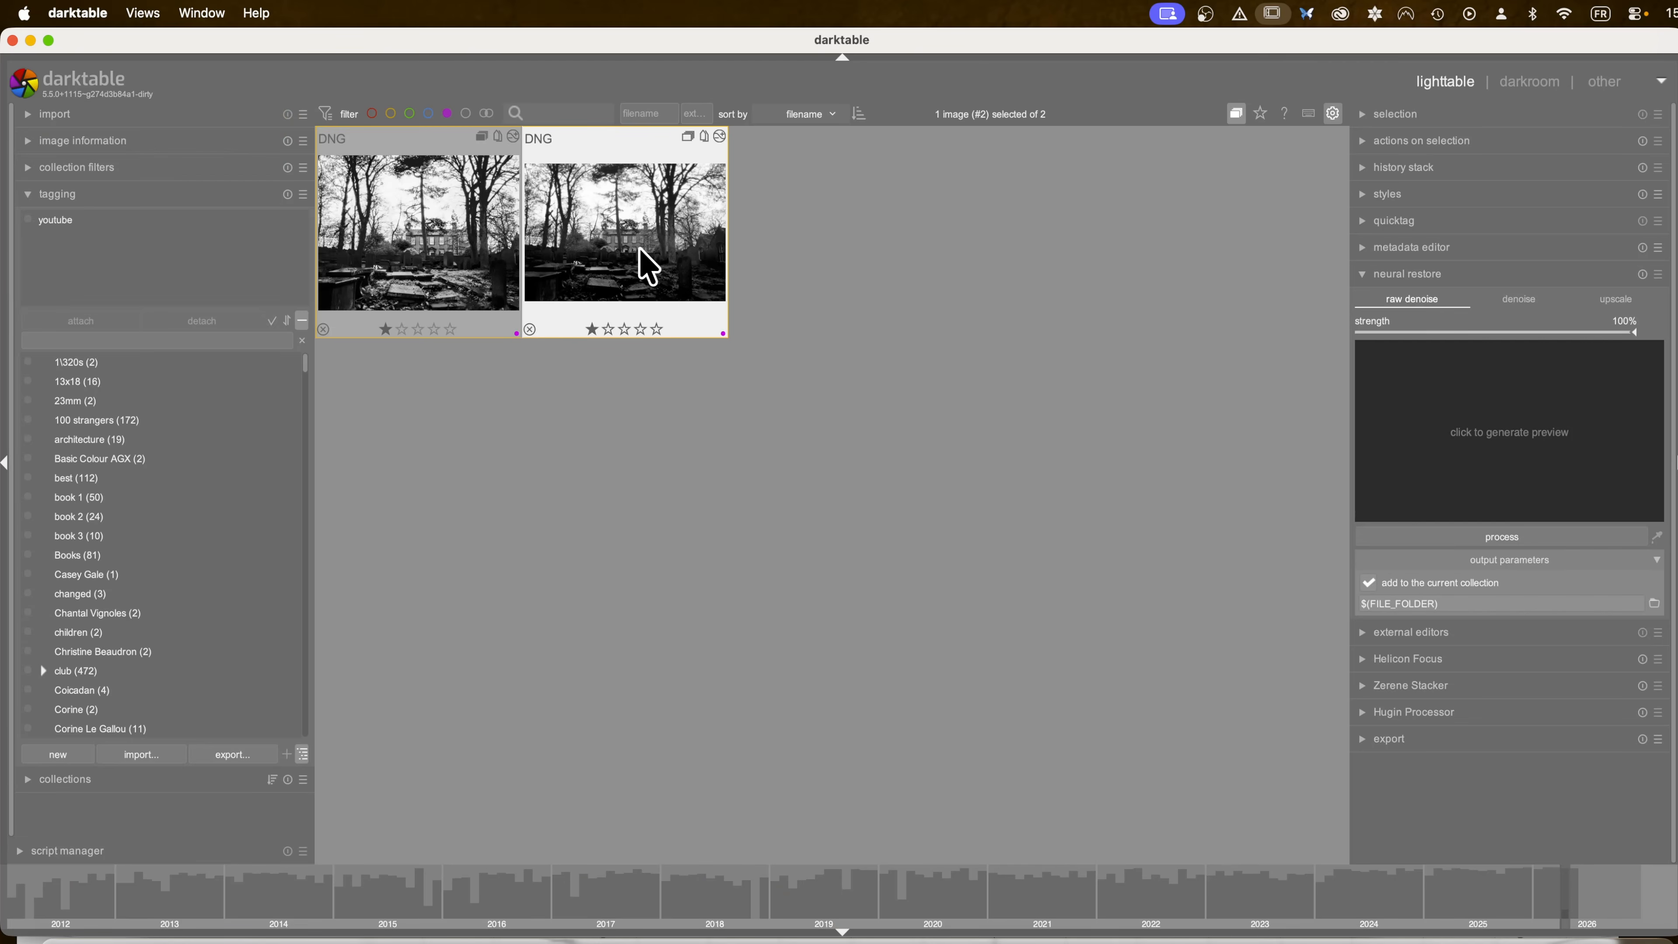
double_click(646, 268)
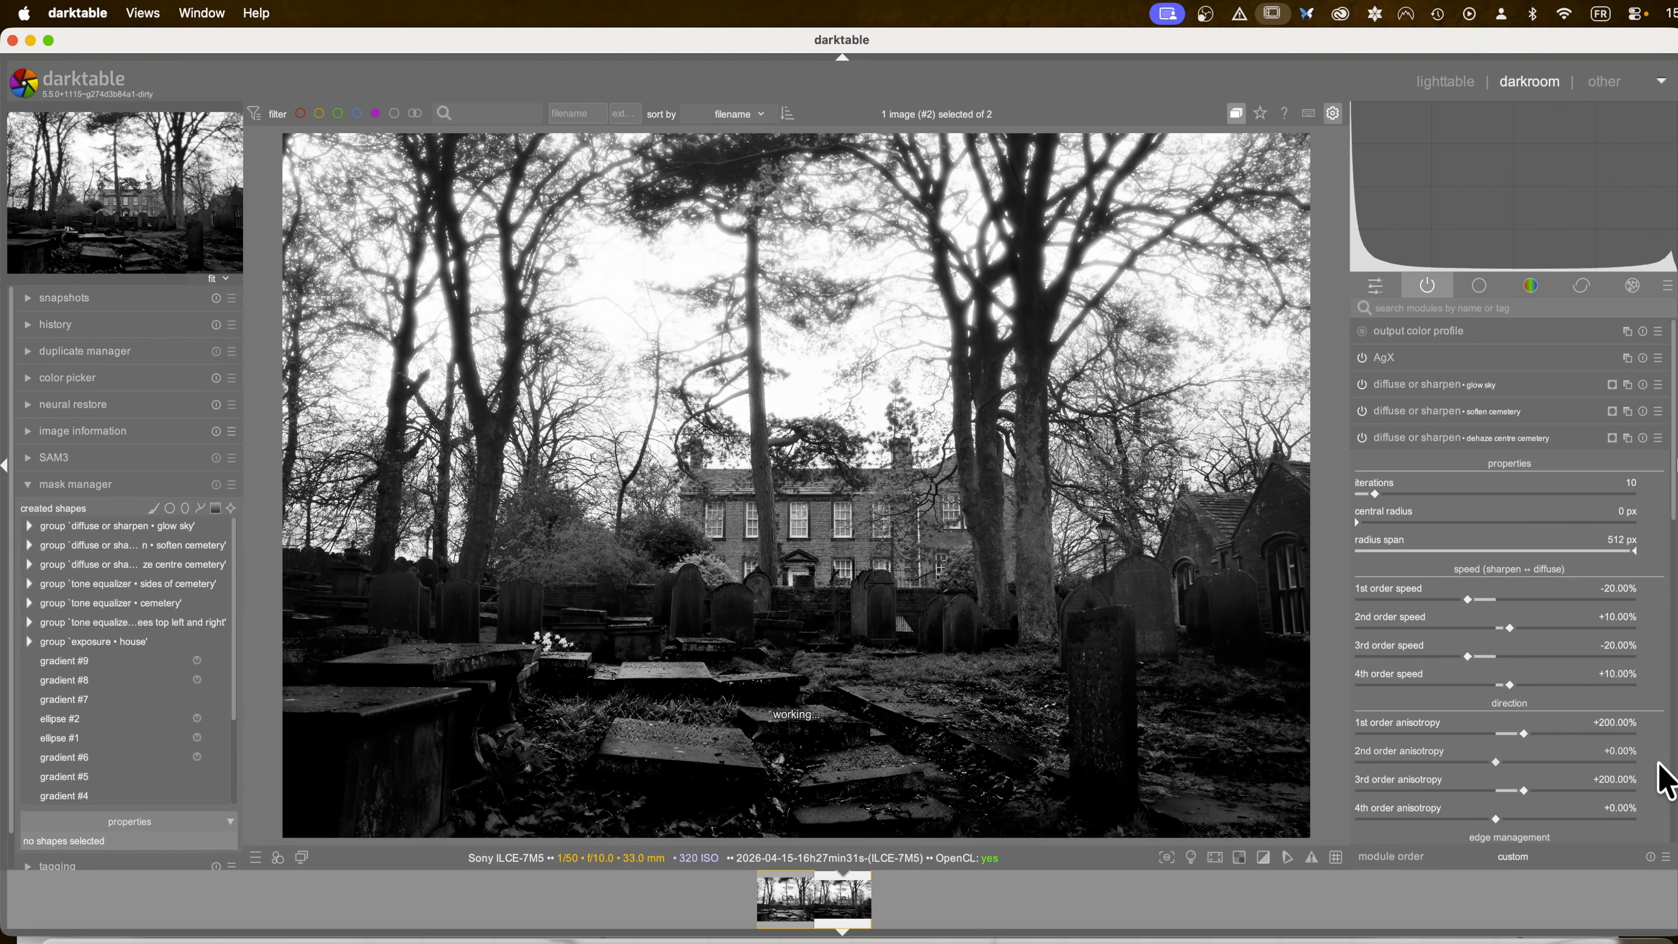
scroll(1453, 480, "up", 10)
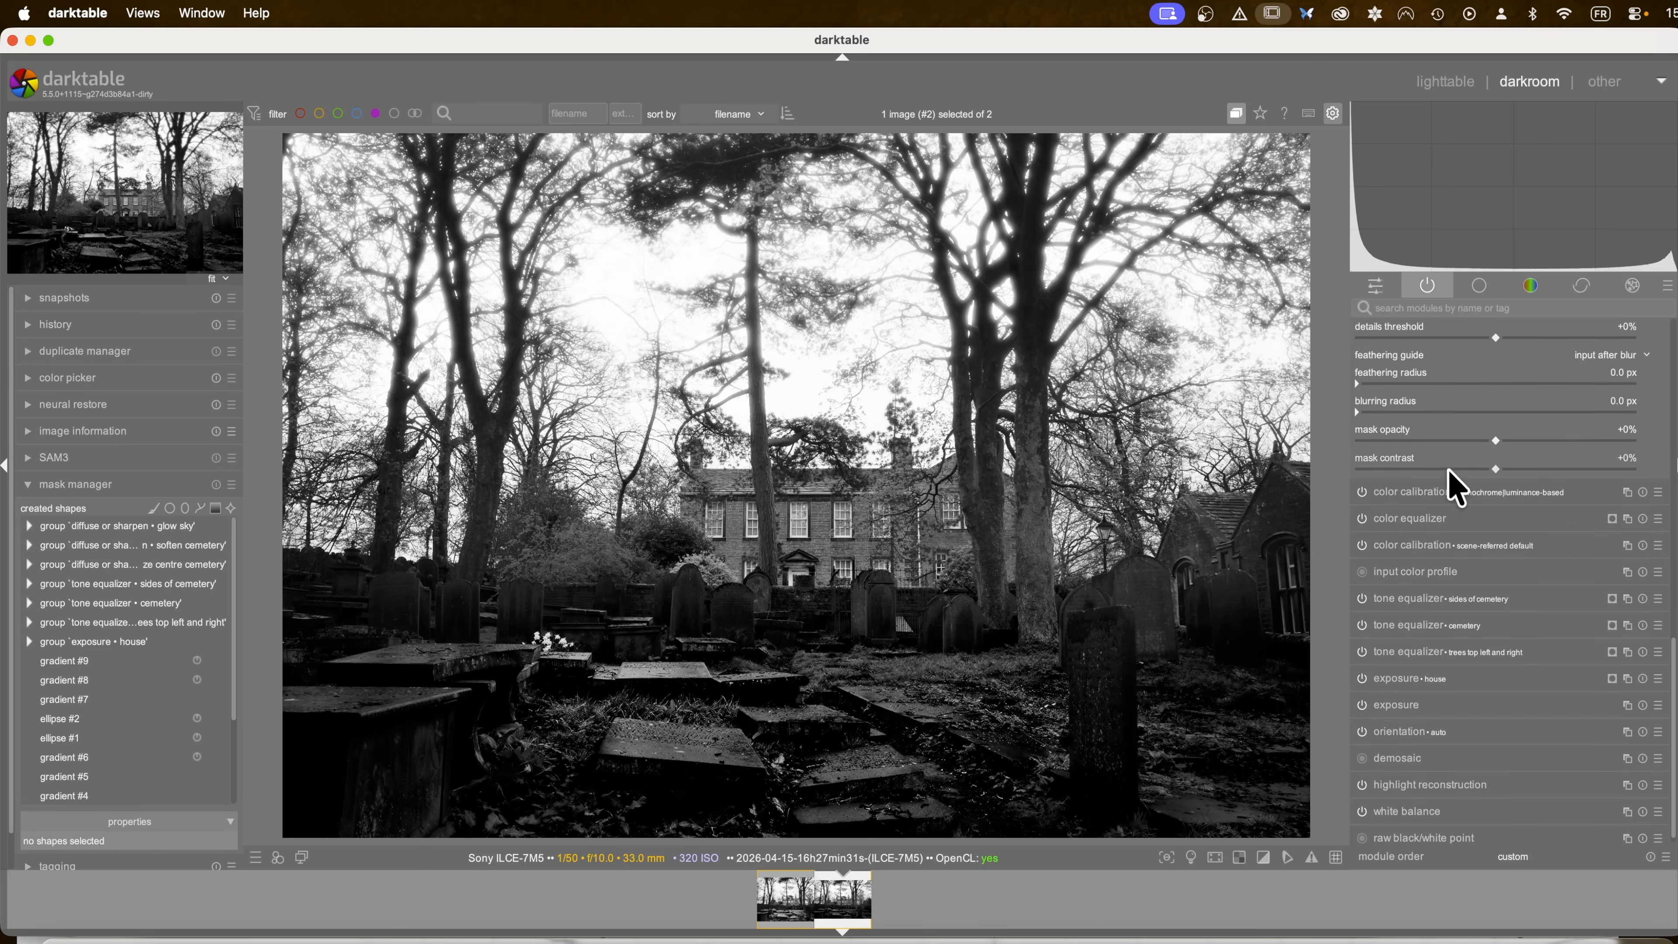
scroll(1465, 509, "down", 5)
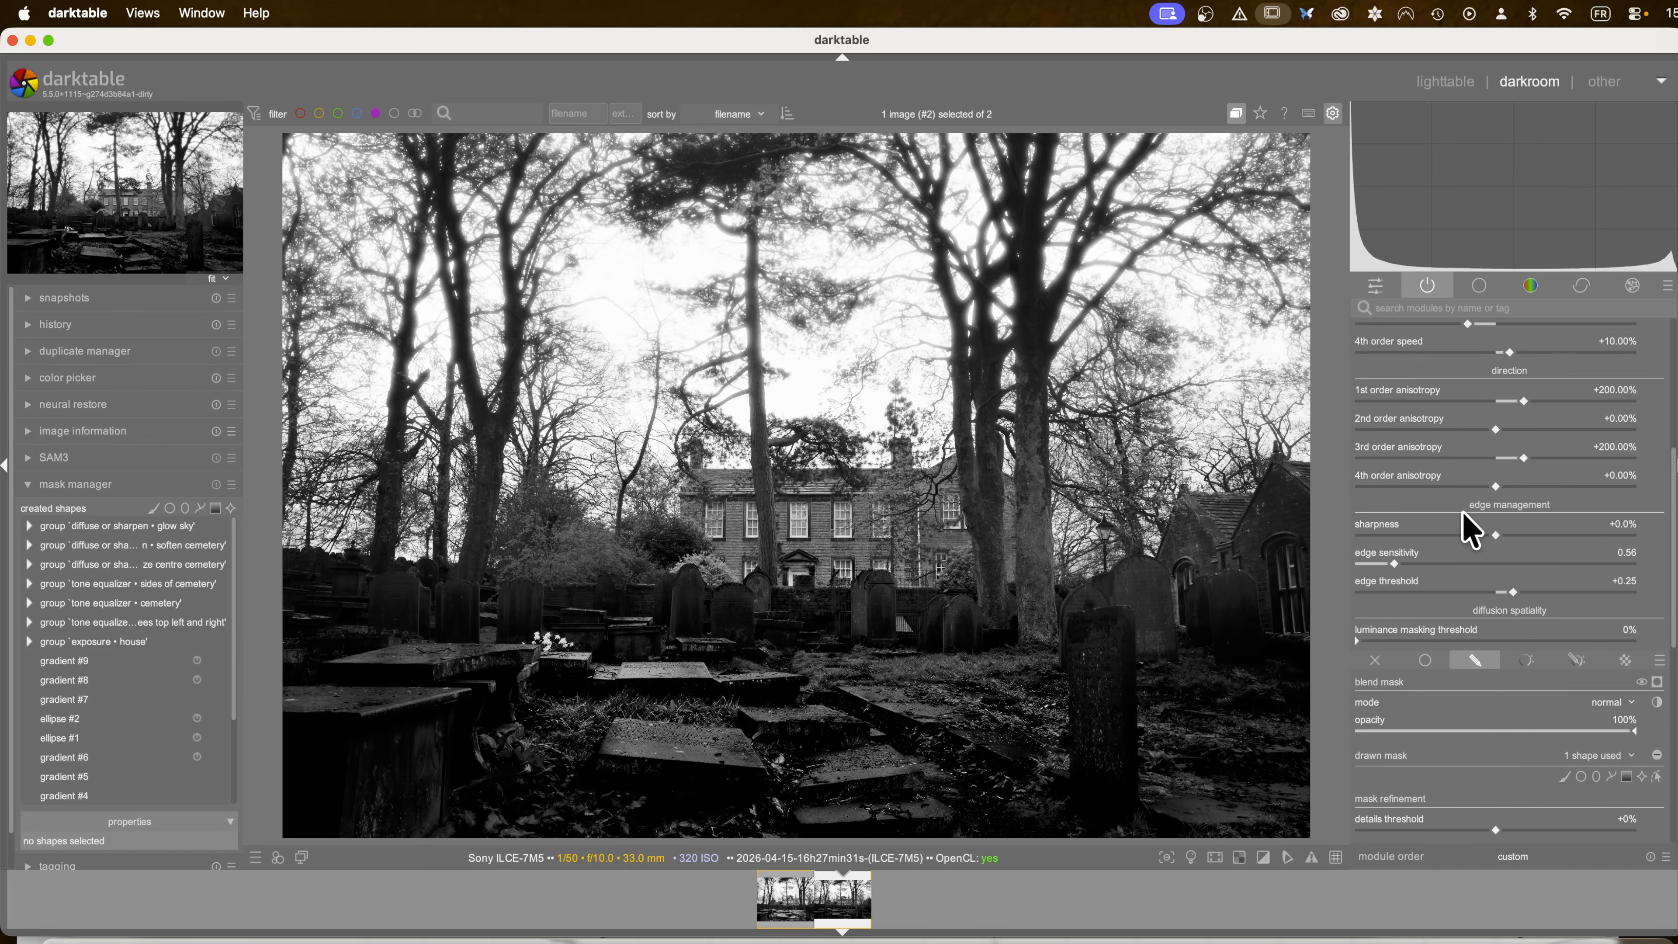
left_click(1658, 777)
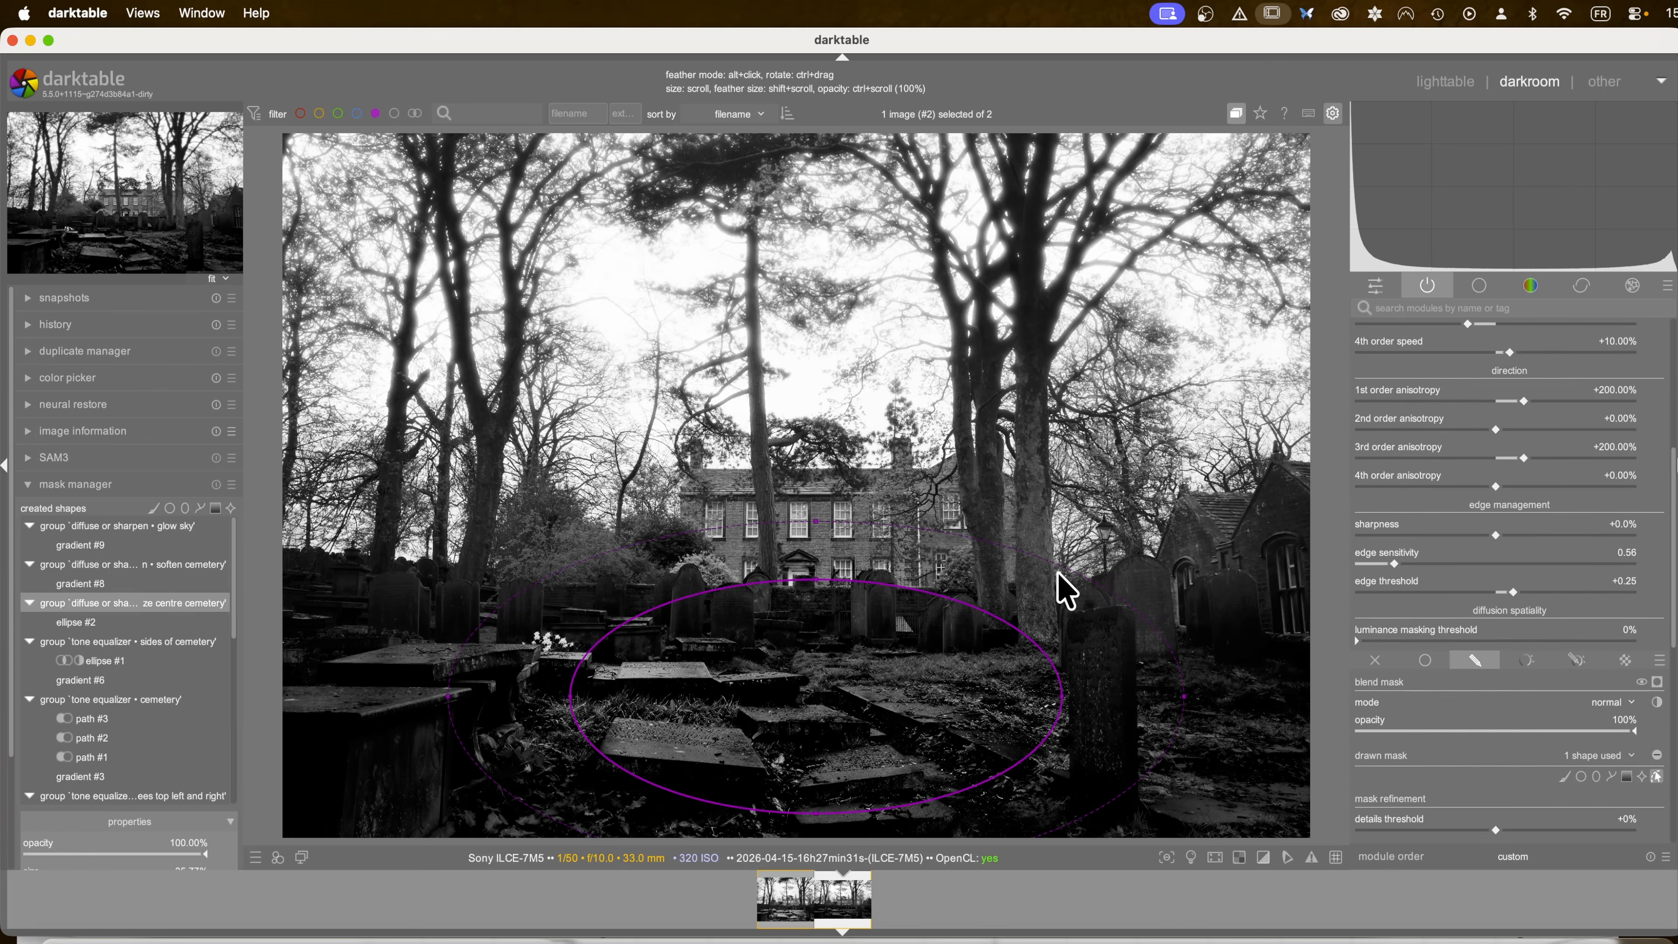
scroll(1408, 476, "up", 5)
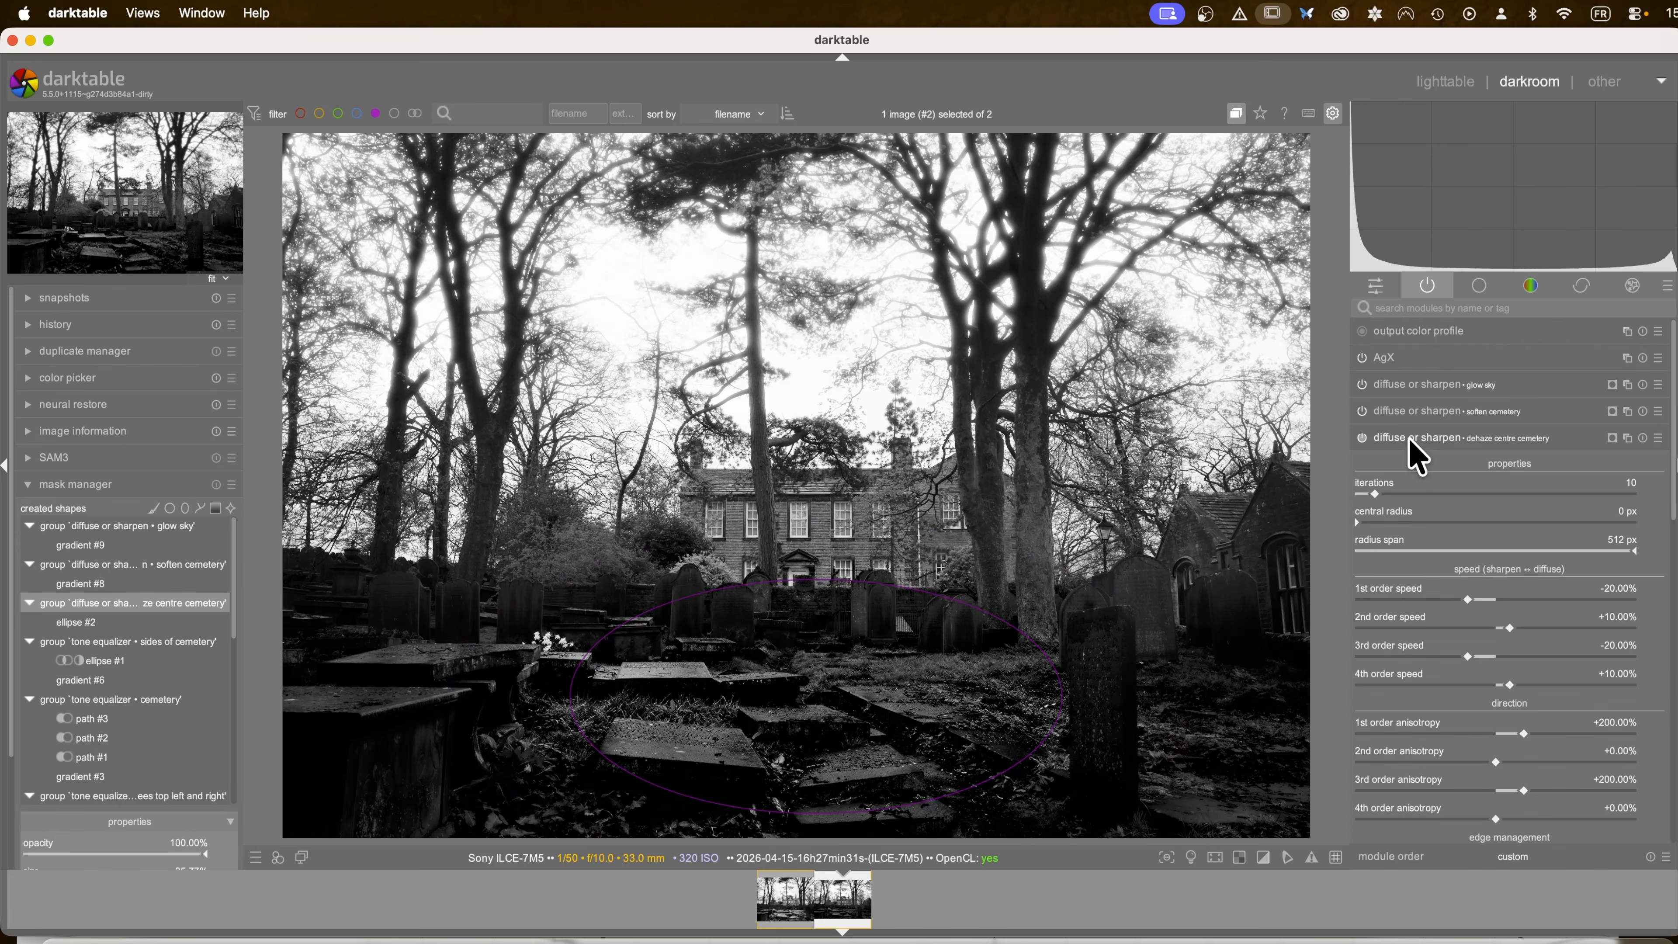
Step: Expand the "glow sky" instance in place of "dehaze centre cemetery", curve its gradient line further and display the mask overlay
left_click(1408, 436)
left_click(1410, 389)
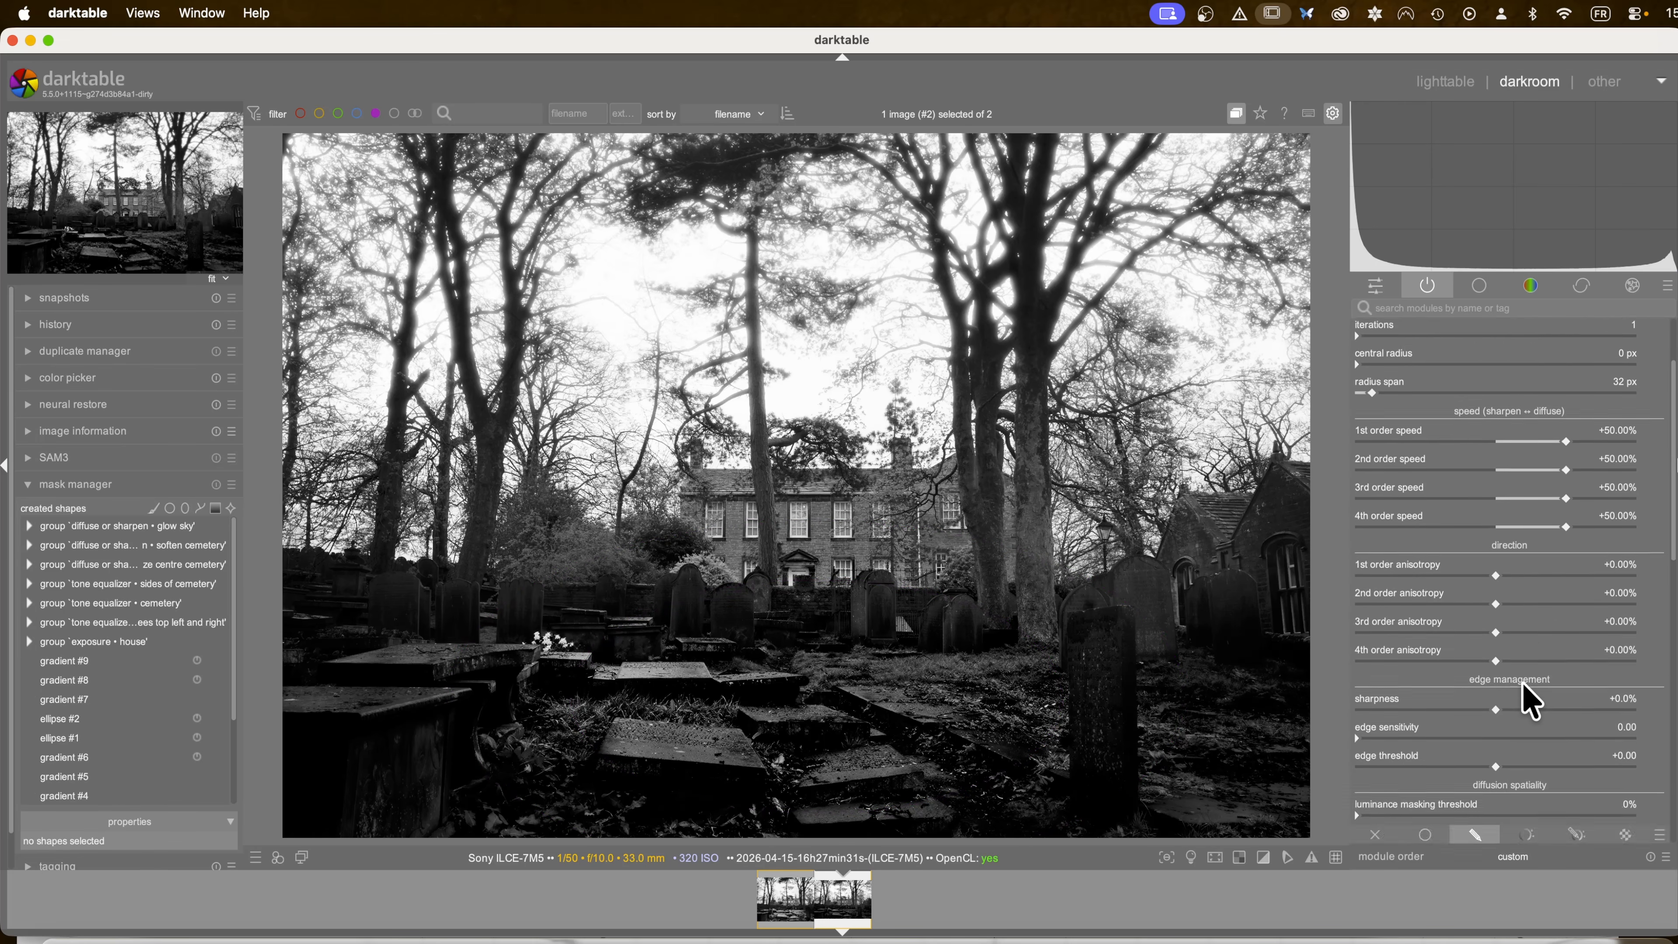
scroll(1531, 701, "down", 3)
left_click(1657, 781)
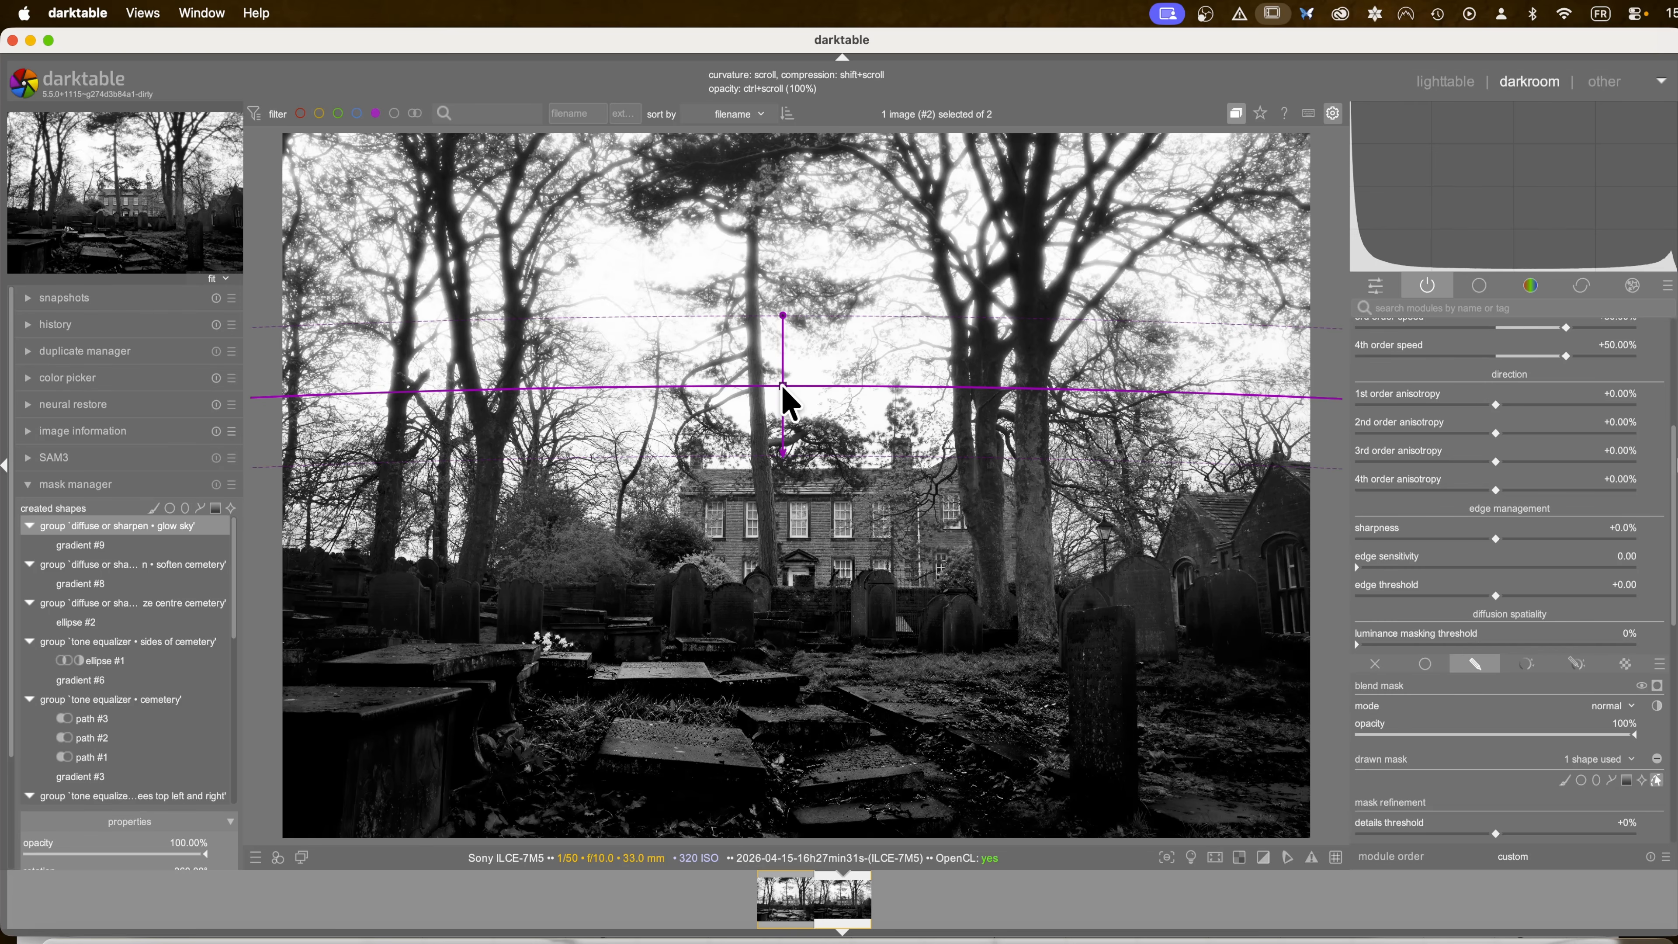
scroll(781, 386, "down", 3)
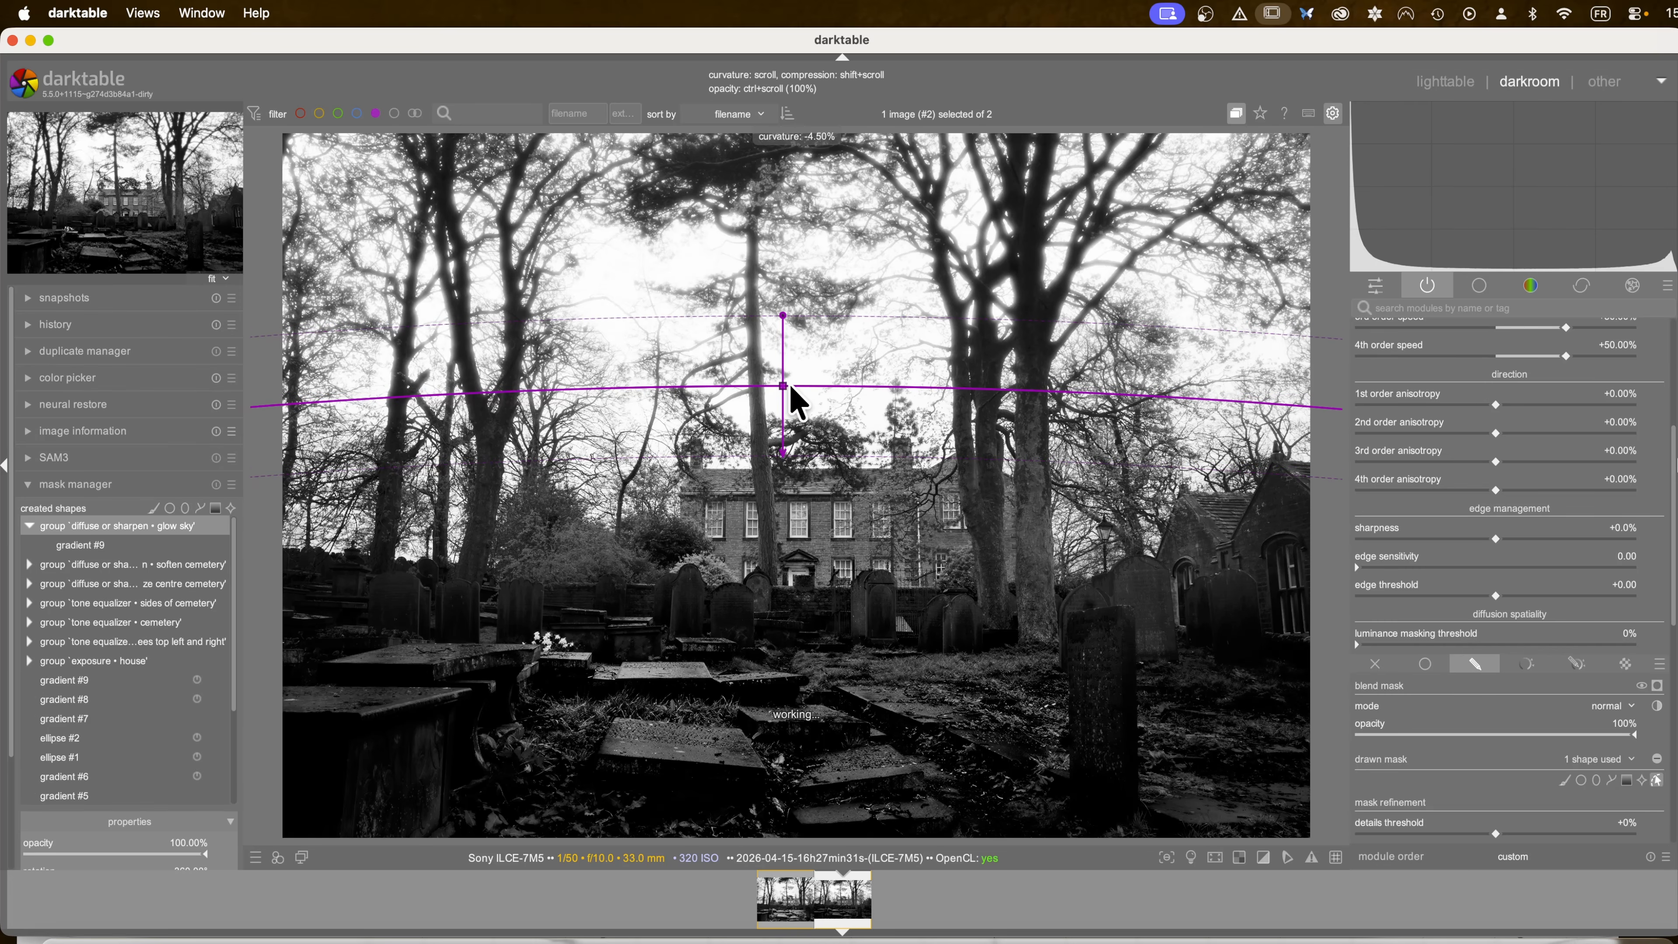
key("m")
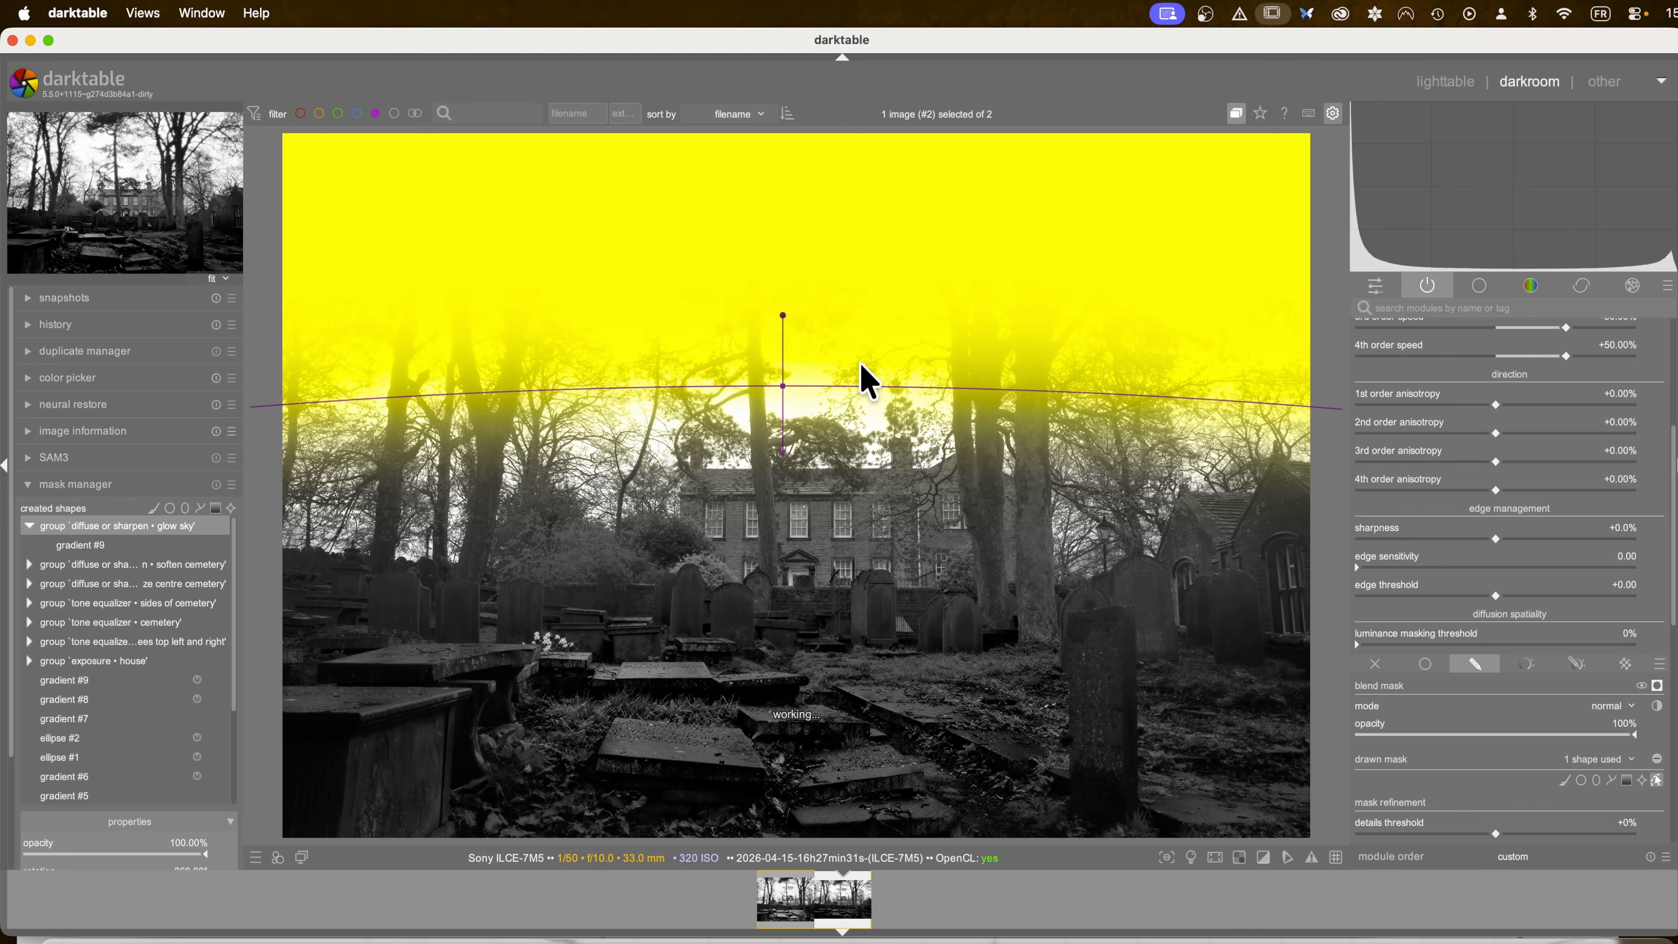
Step: Set the feathering radius of the "glow sky" mask to 9.5 px
scroll(1536, 656, "down", 5)
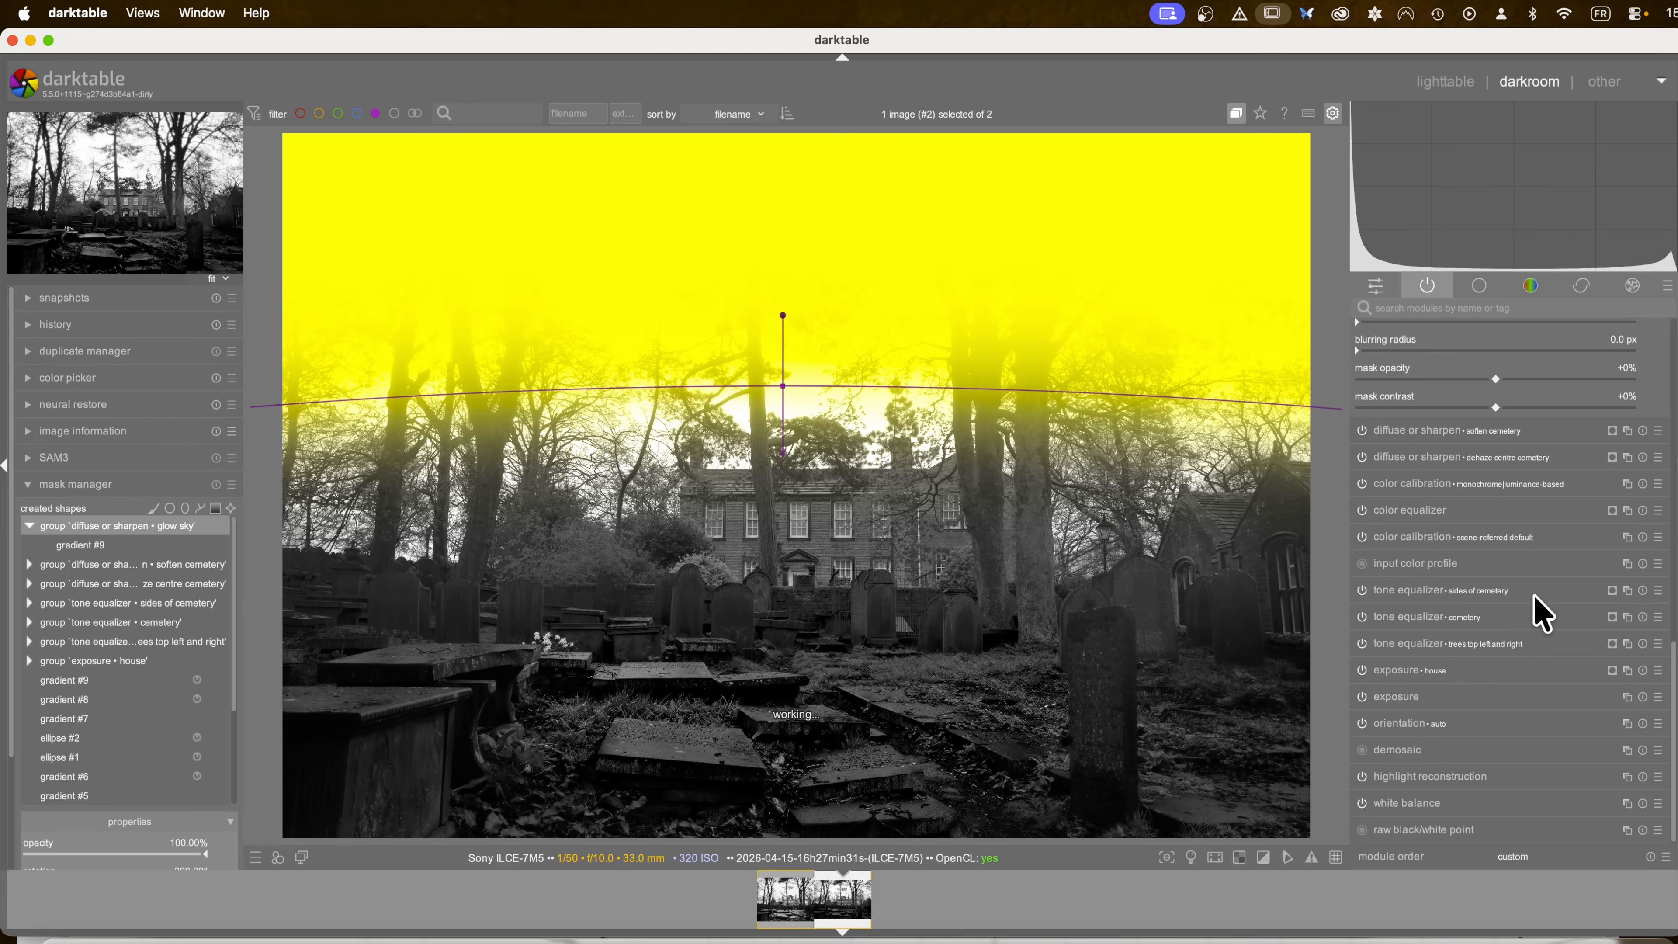
scroll(1534, 594, "up", 10)
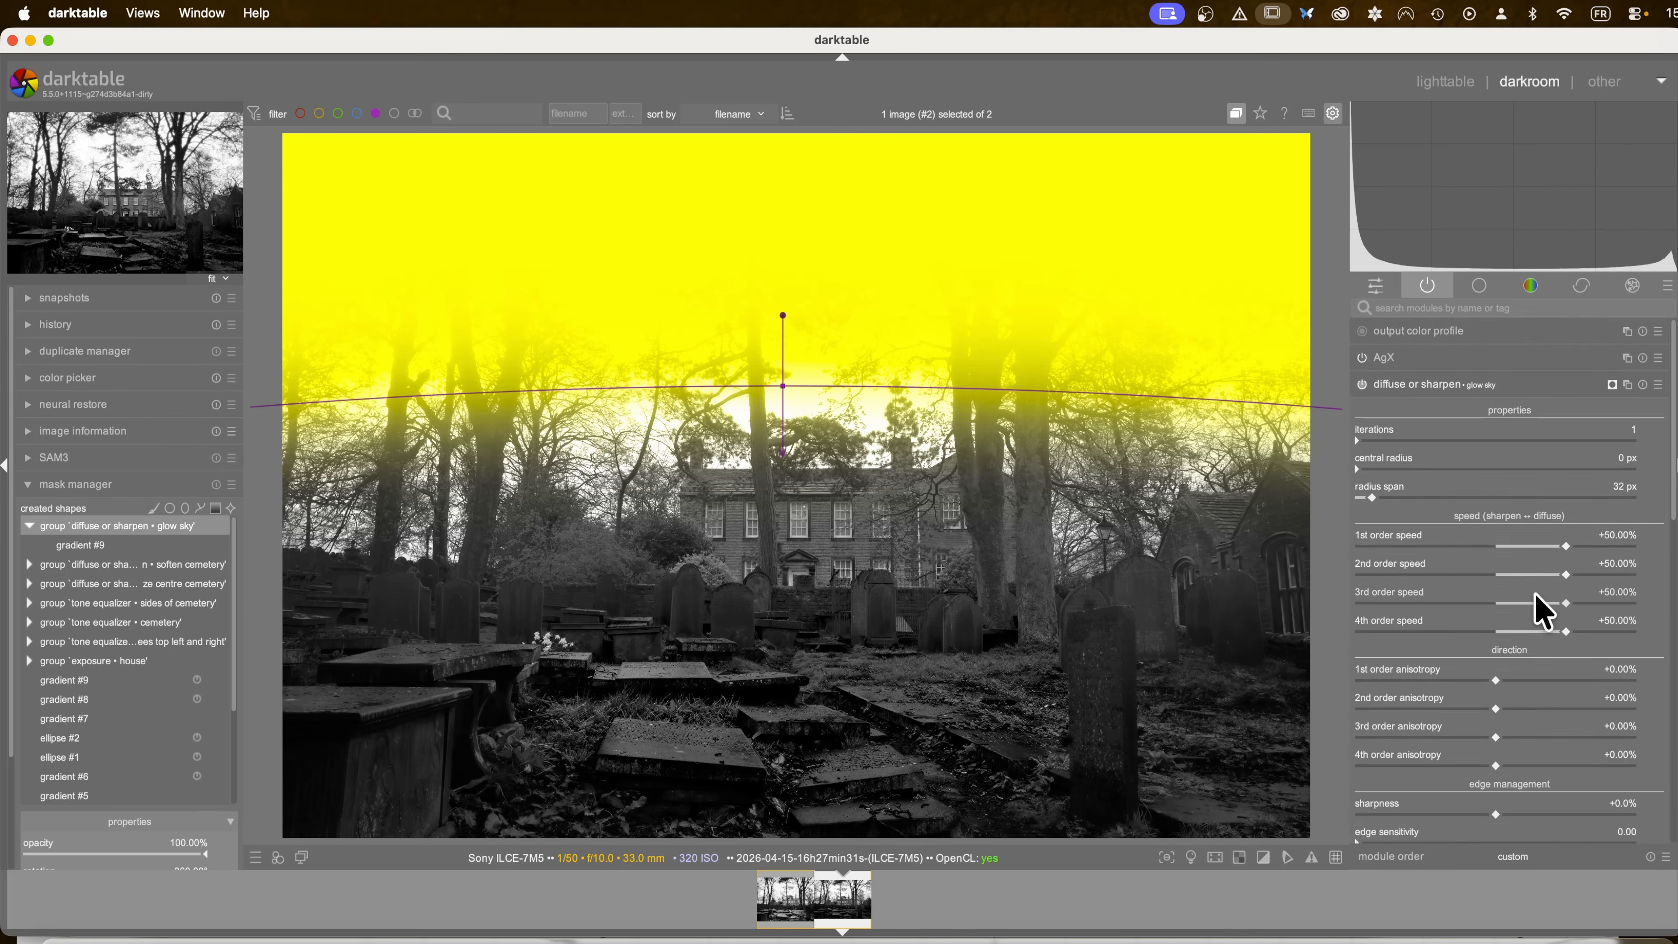
scroll(1534, 593, "down", 10)
scroll(1533, 593, "up", 3)
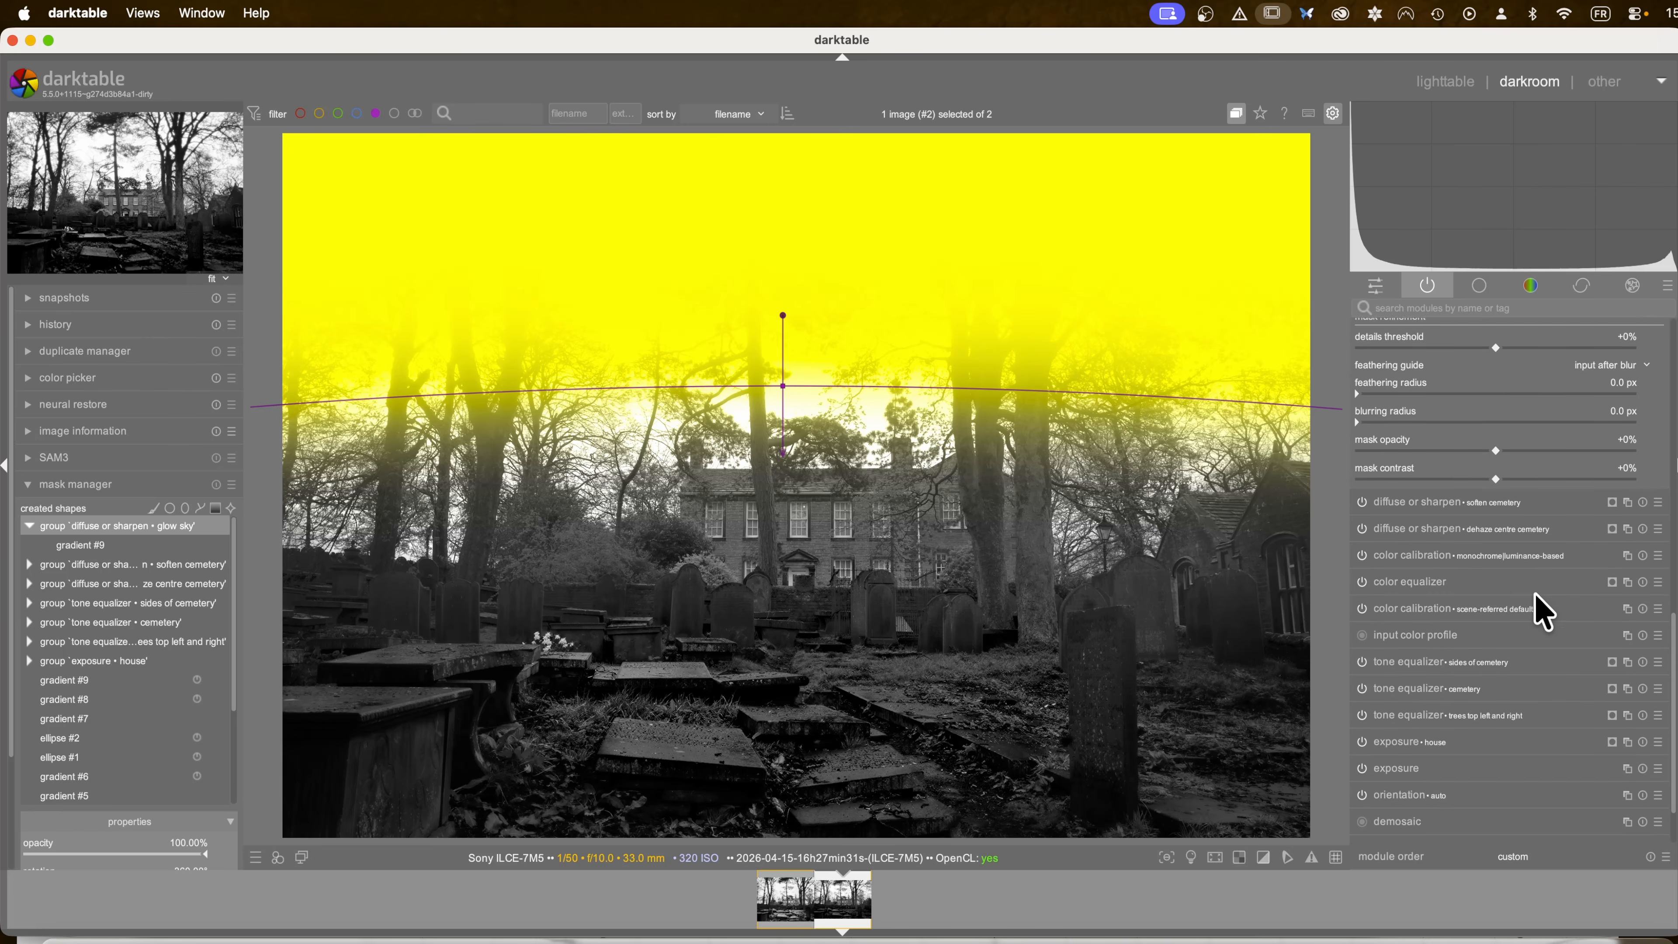
scroll(1533, 593, "up", 5)
scroll(1535, 605, "down", 8)
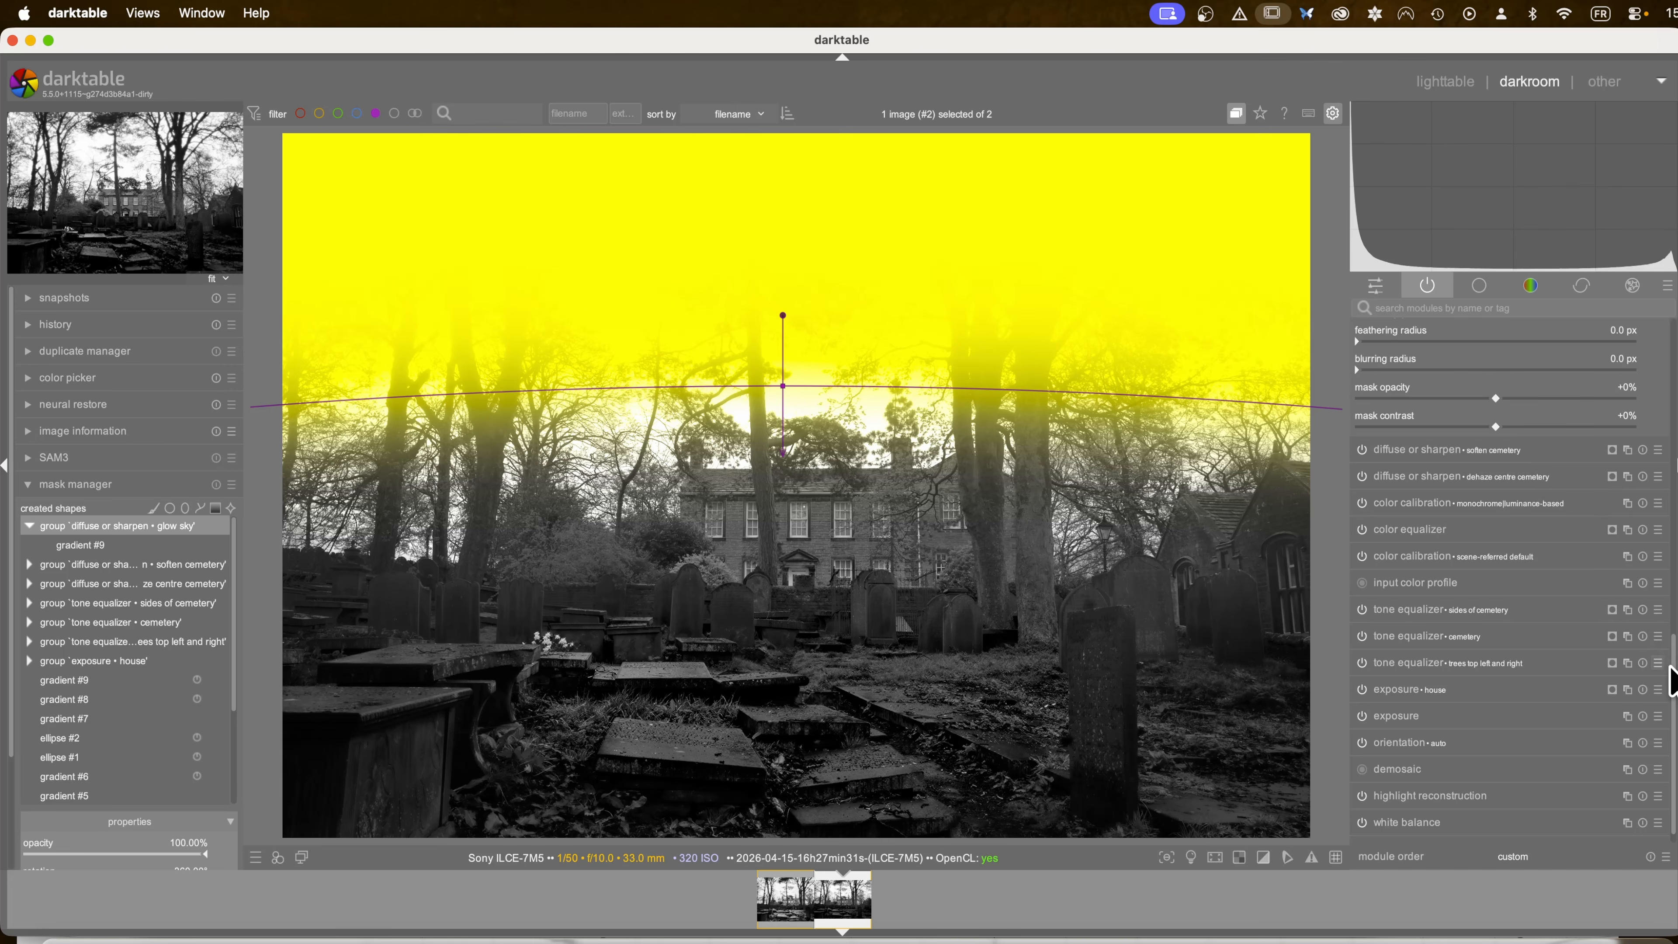
scroll(1673, 651, "up", 2)
left_click_drag(1673, 649, 1673, 582)
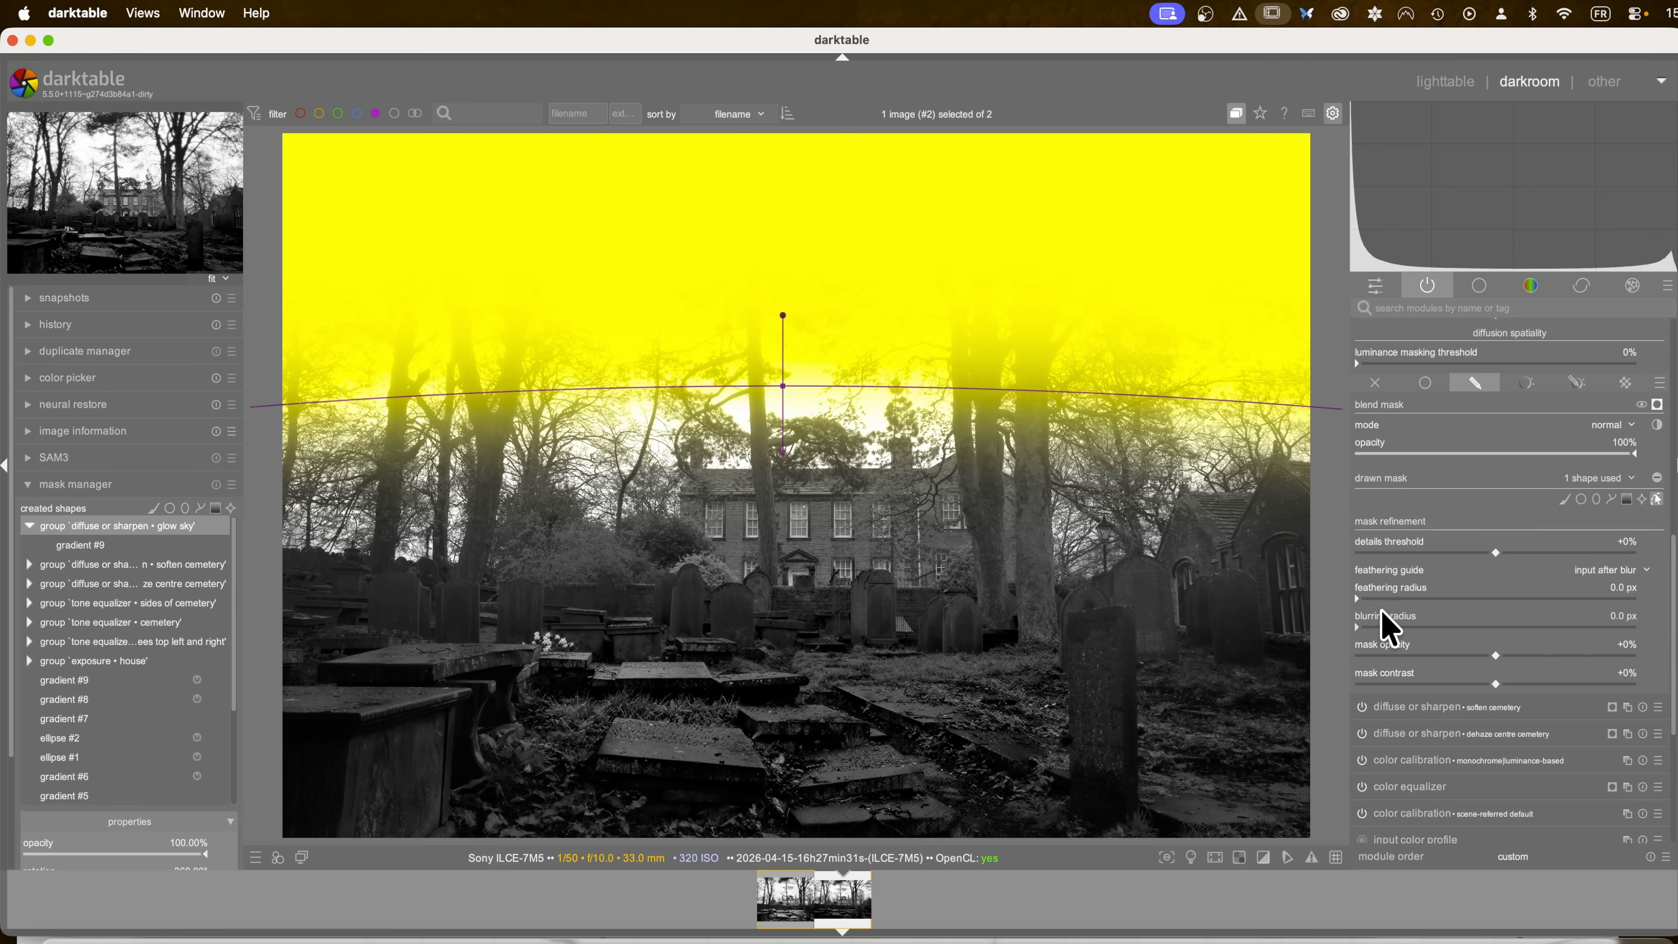
left_click_drag(1359, 601, 1365, 598)
Step: Make the "glow sky" mask drawn and parametric, and restrict it to bright areas with lower Jz input limits of 0.74 and 0.82
left_click(1576, 383)
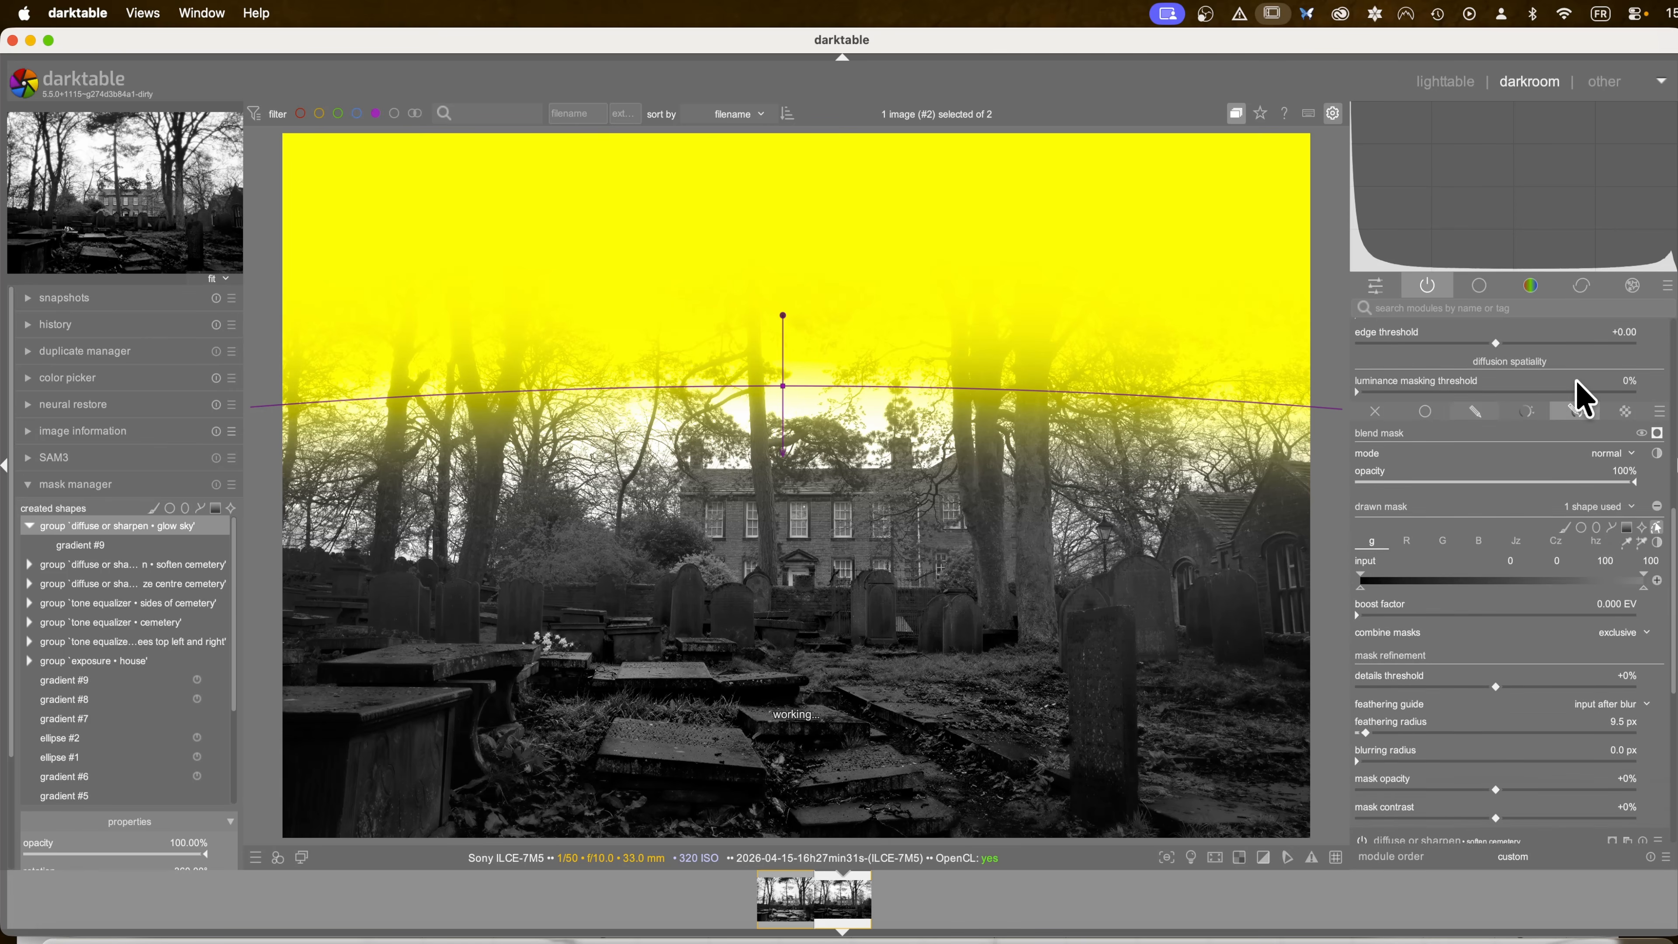
left_click(1517, 575)
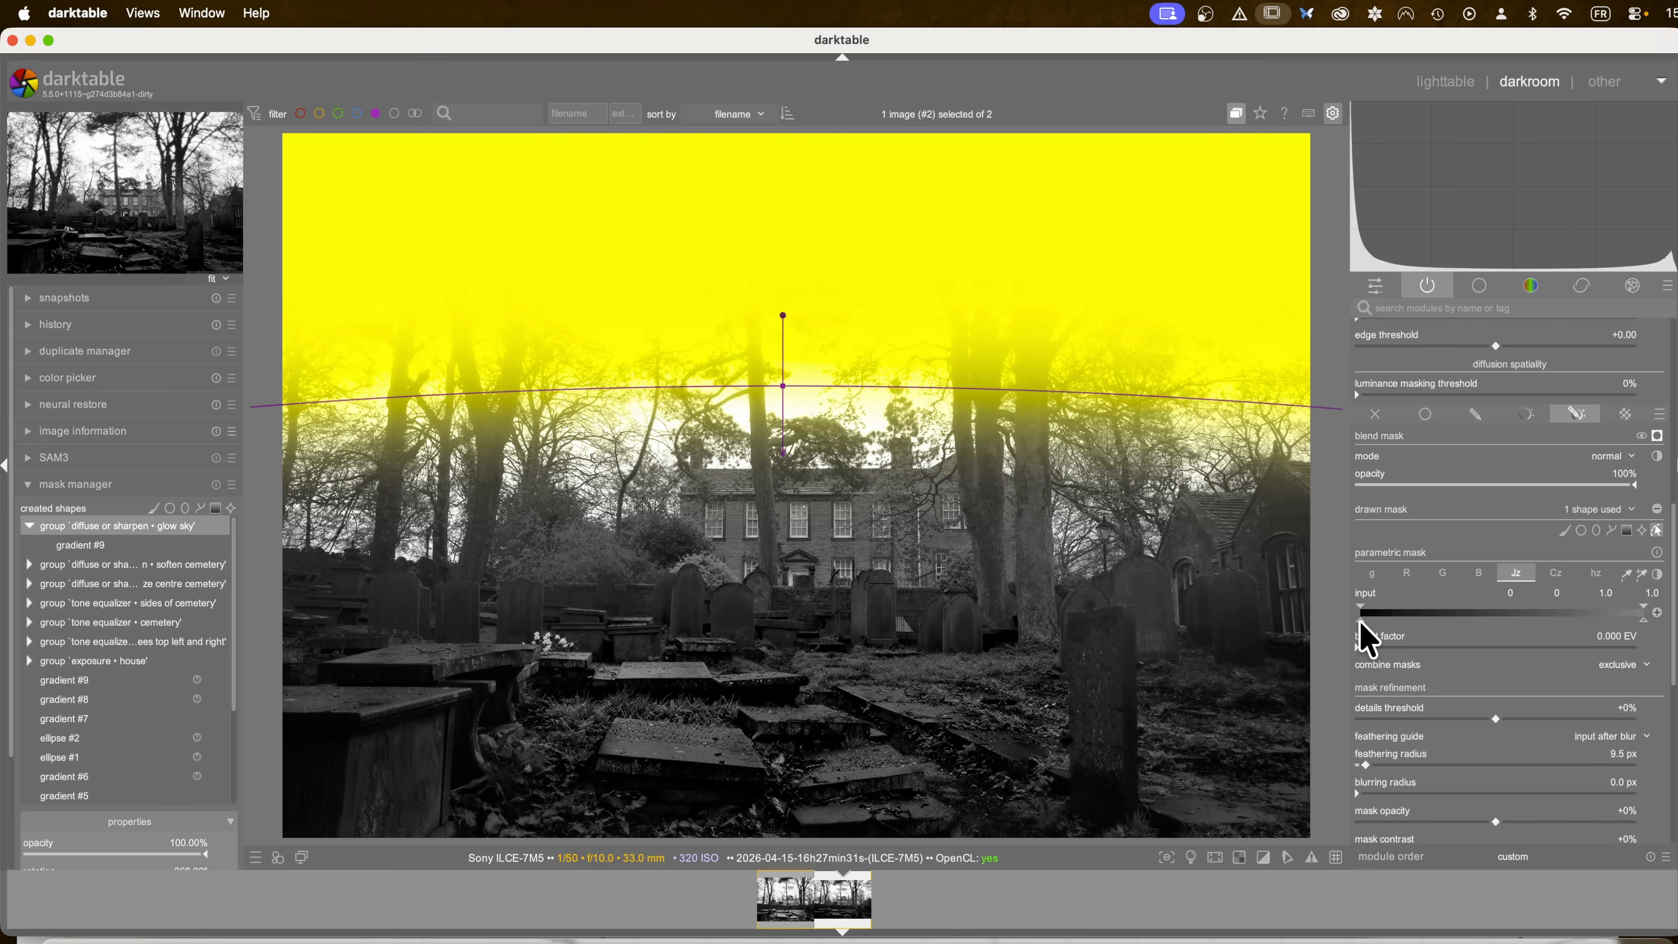
left_click_drag(1361, 619, 1569, 622)
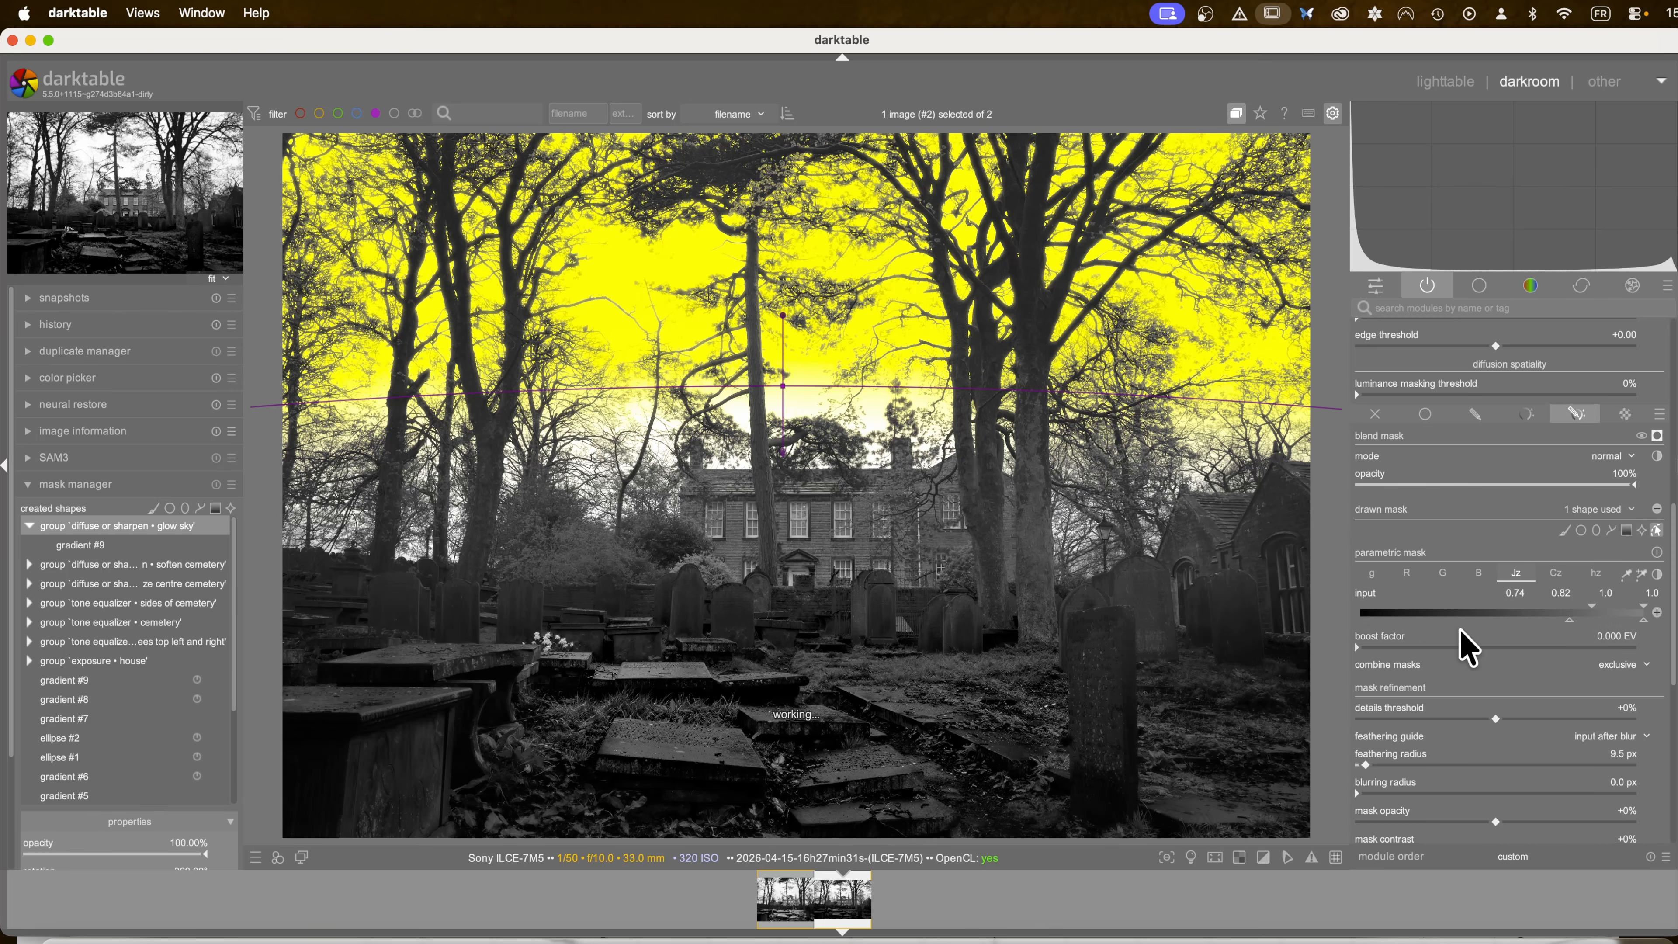
Step: Raise the Jz boost factor to 1.552 EV and set the lower Jz input limits to 1.1 and 1.6
left_click(1501, 647)
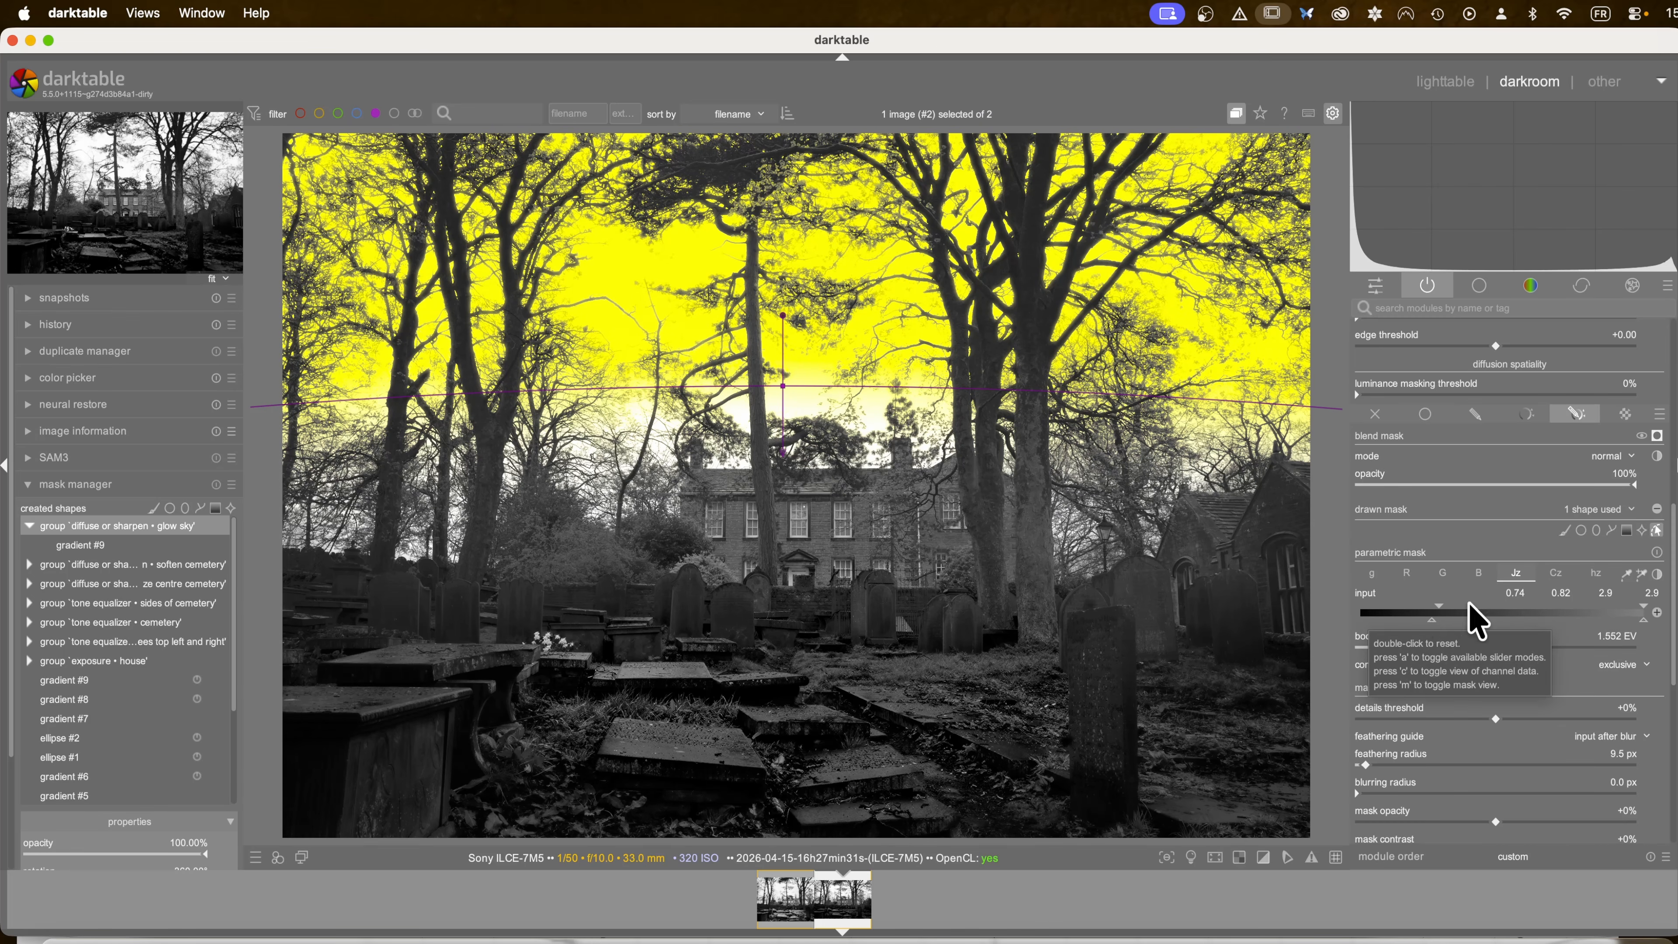
mouse_move(1434, 622)
left_mouse_down()
mouse_move(1494, 625)
mouse_move(1470, 625)
left_mouse_up()
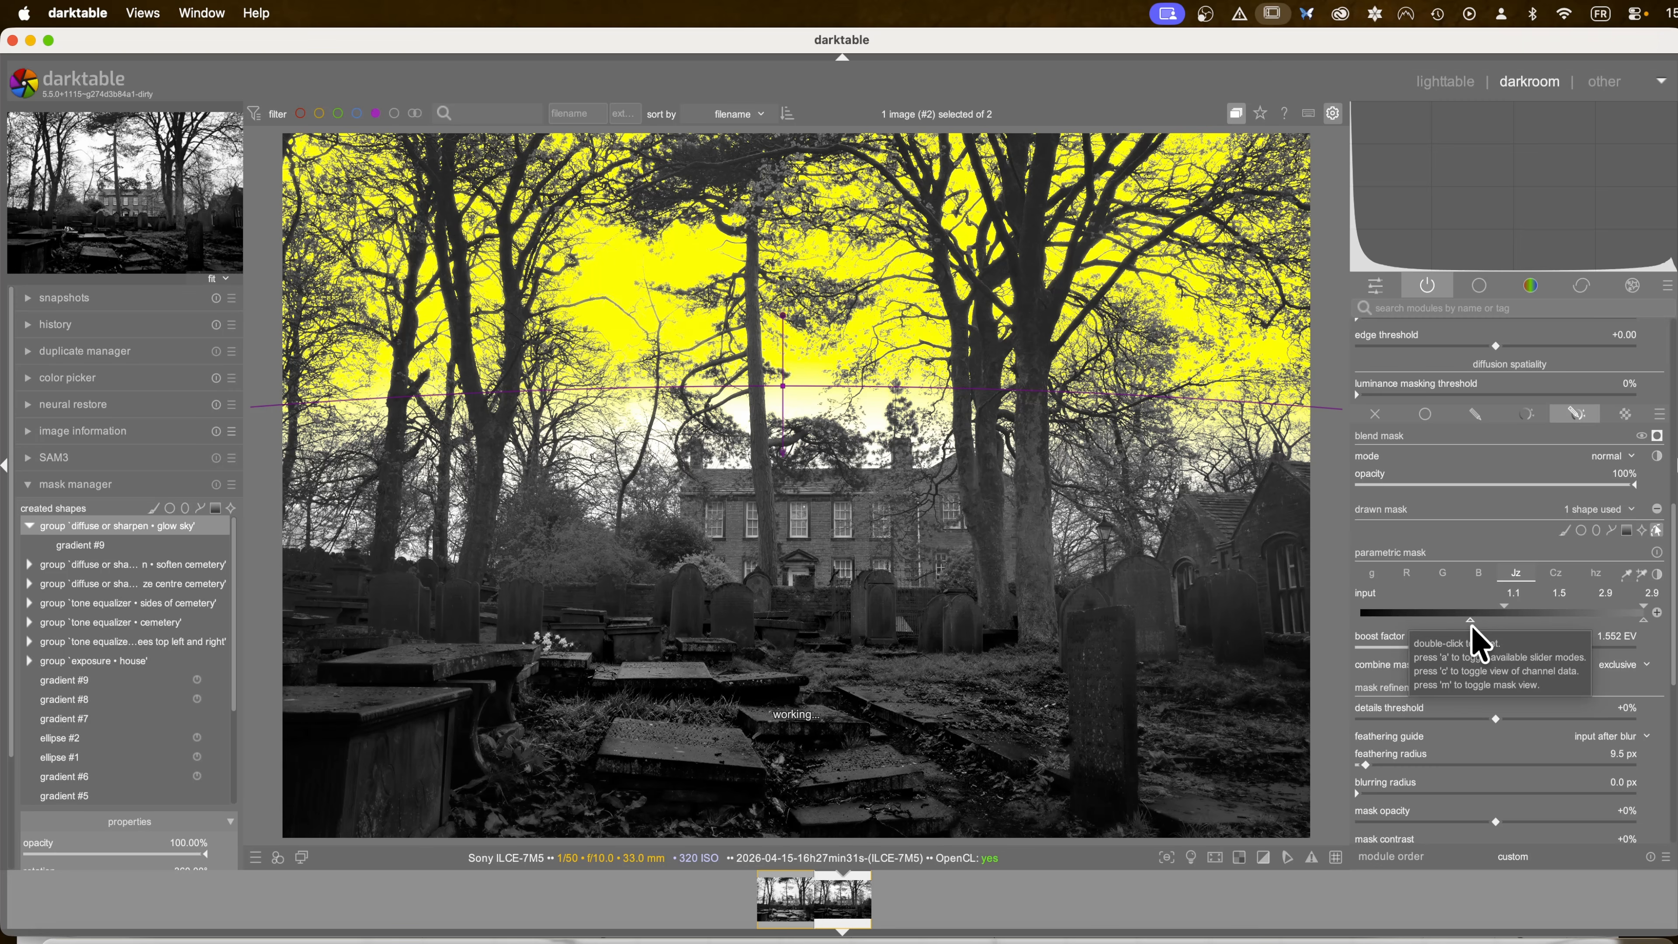
left_click_drag(1506, 608, 1514, 607)
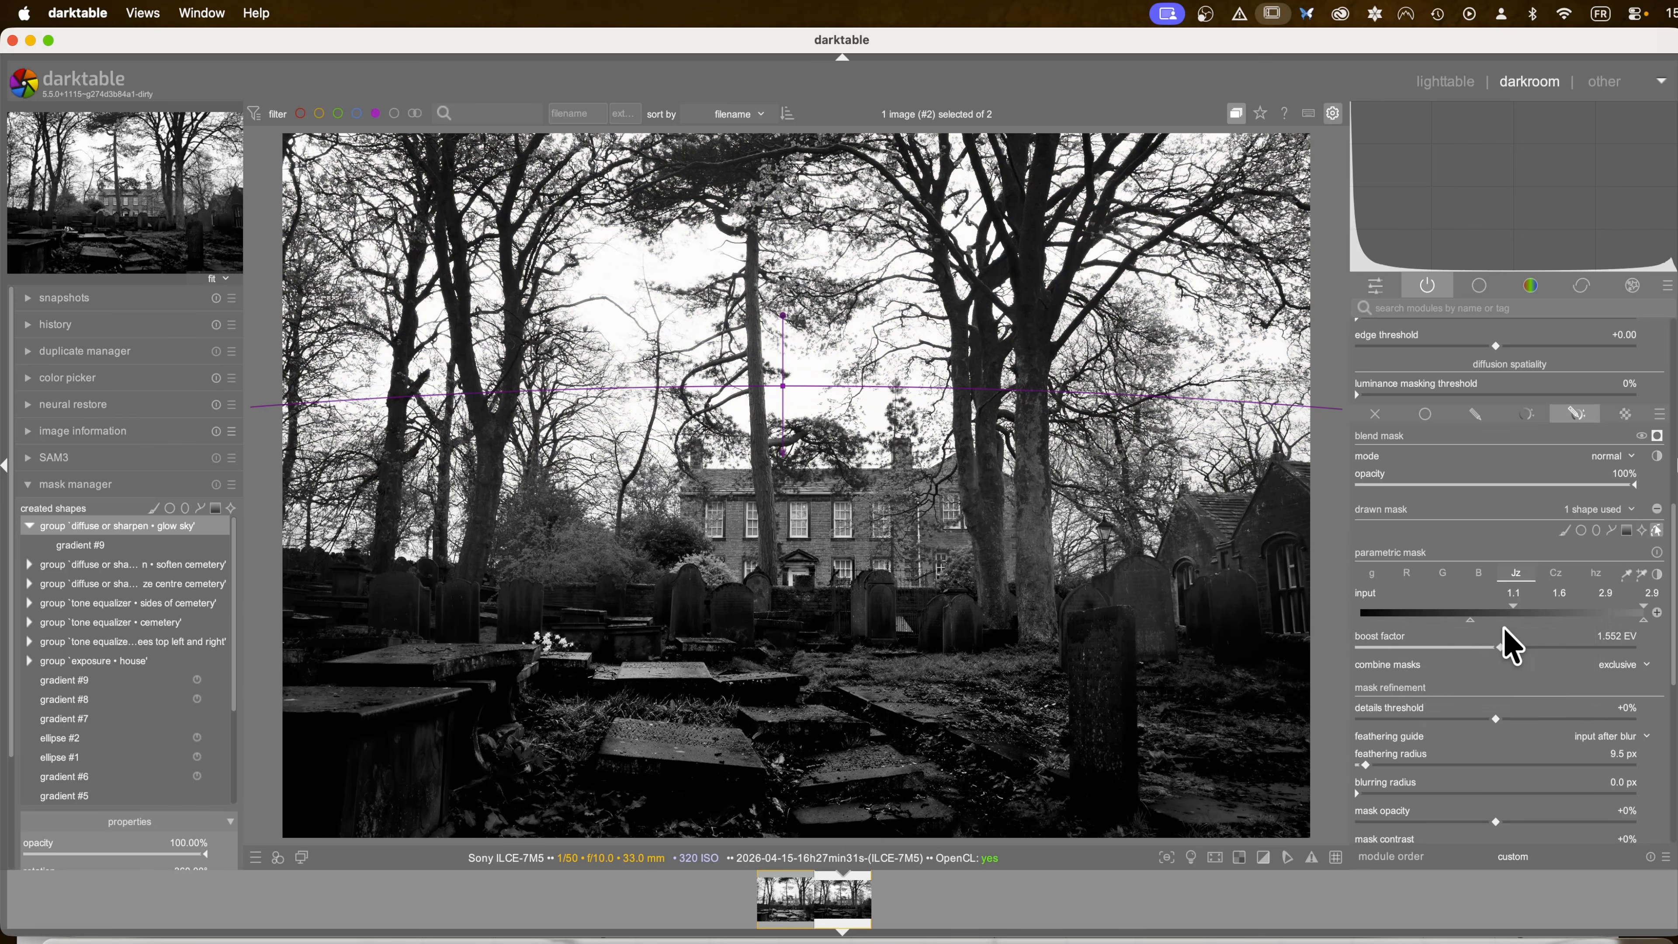
Step: Compare the photo with and without the Jz-restricted "glow sky" effect by toggling the instance
scroll(1440, 582, "up", 5)
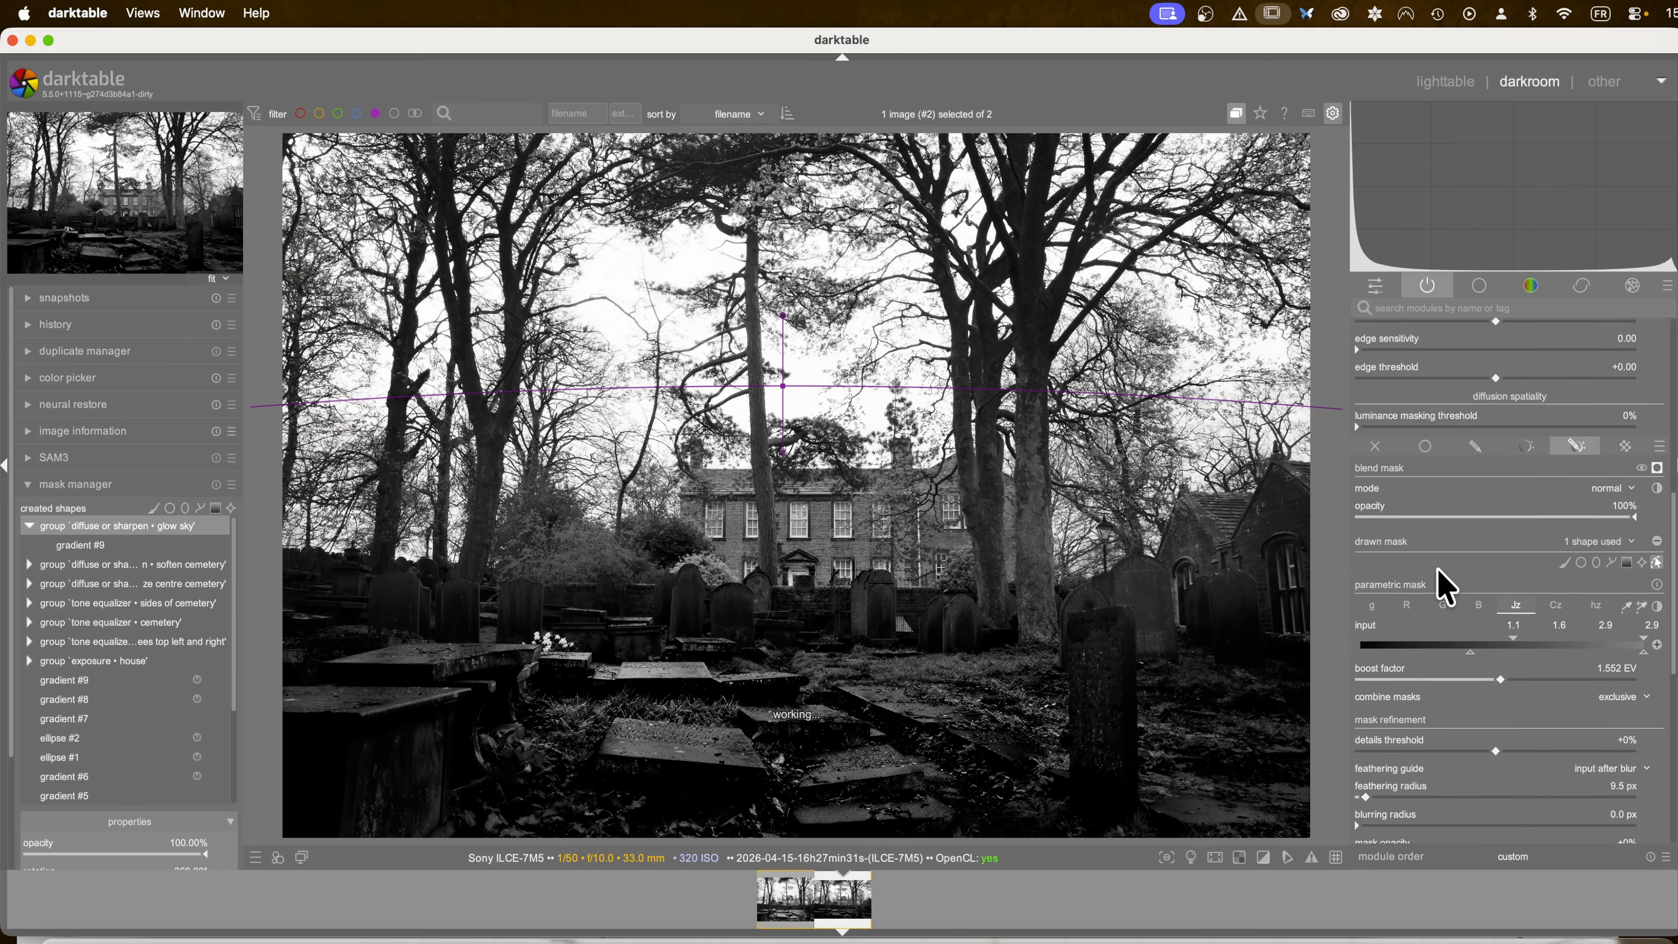
scroll(1466, 552, "up", 2)
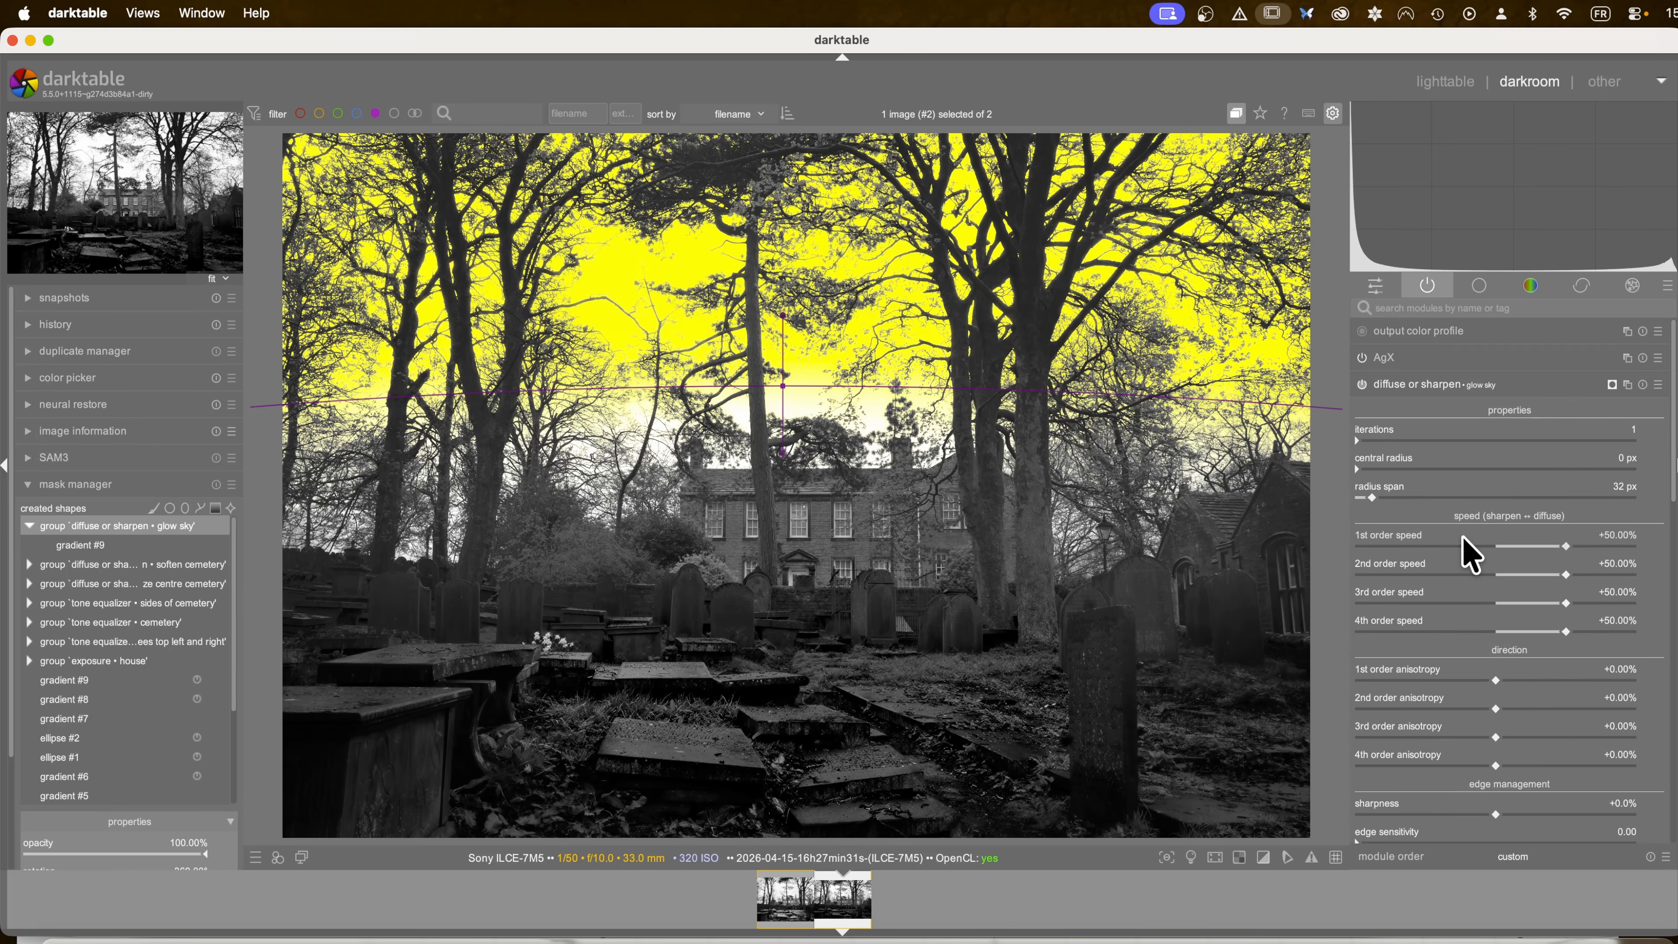
left_click(1360, 383)
left_click(1361, 383)
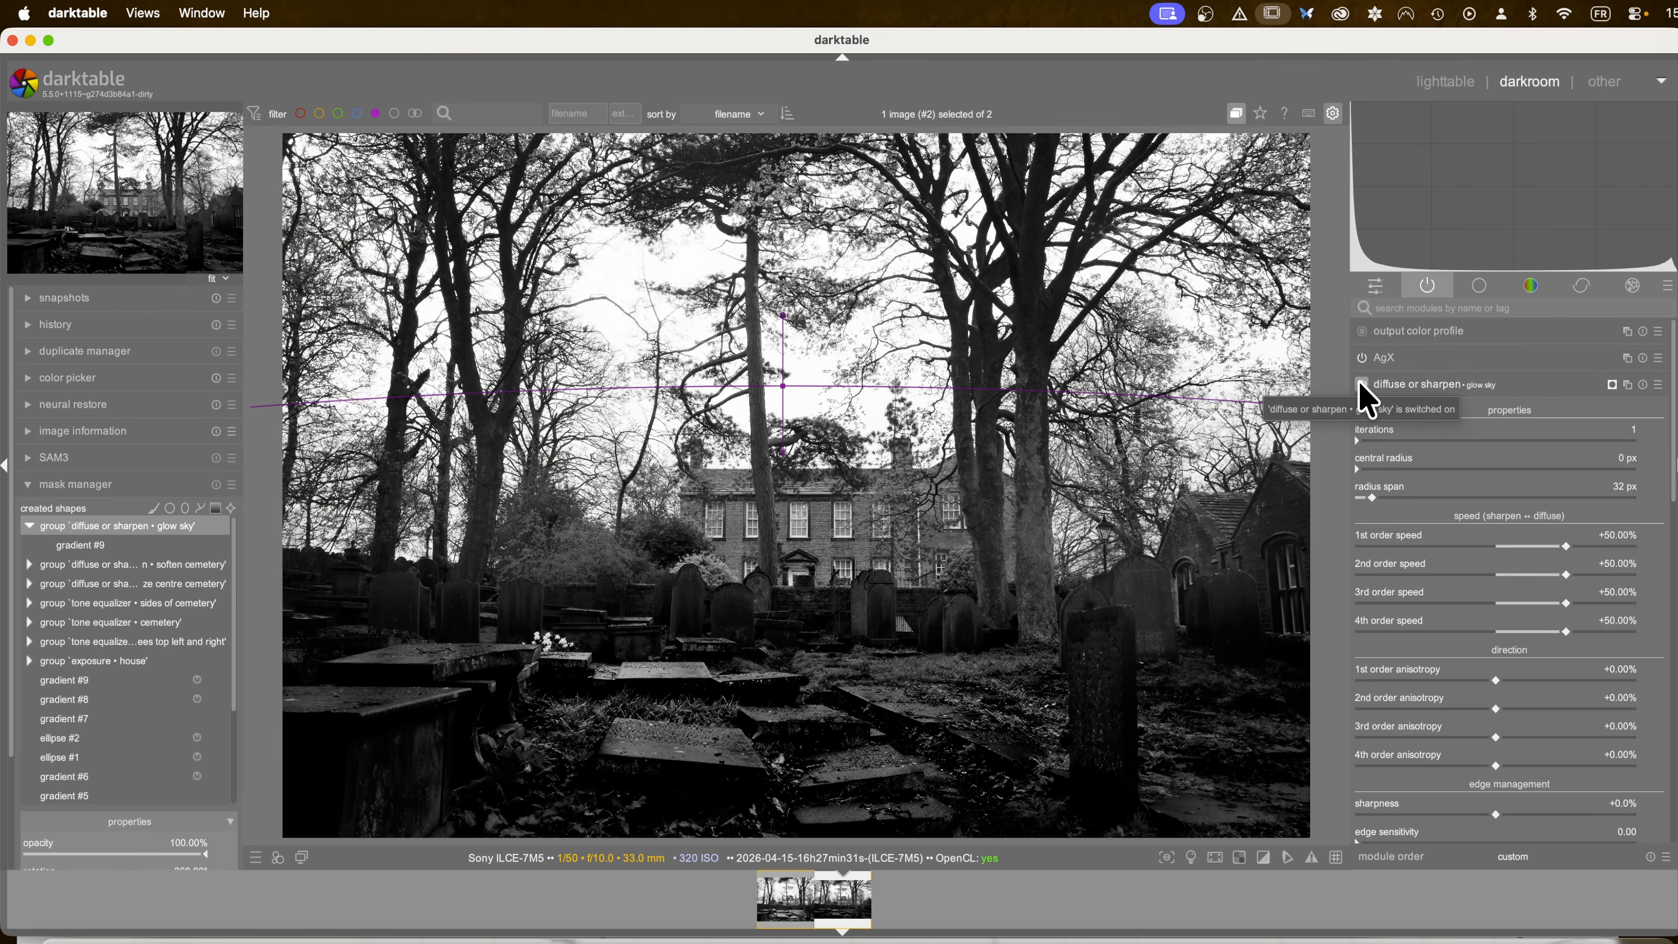
left_click(1361, 383)
Step: Reduce the lower Jz input limits of "glow sky" to 0.53 and 0.76, and set its blend mode to addition
scroll(1519, 654, "down", 10)
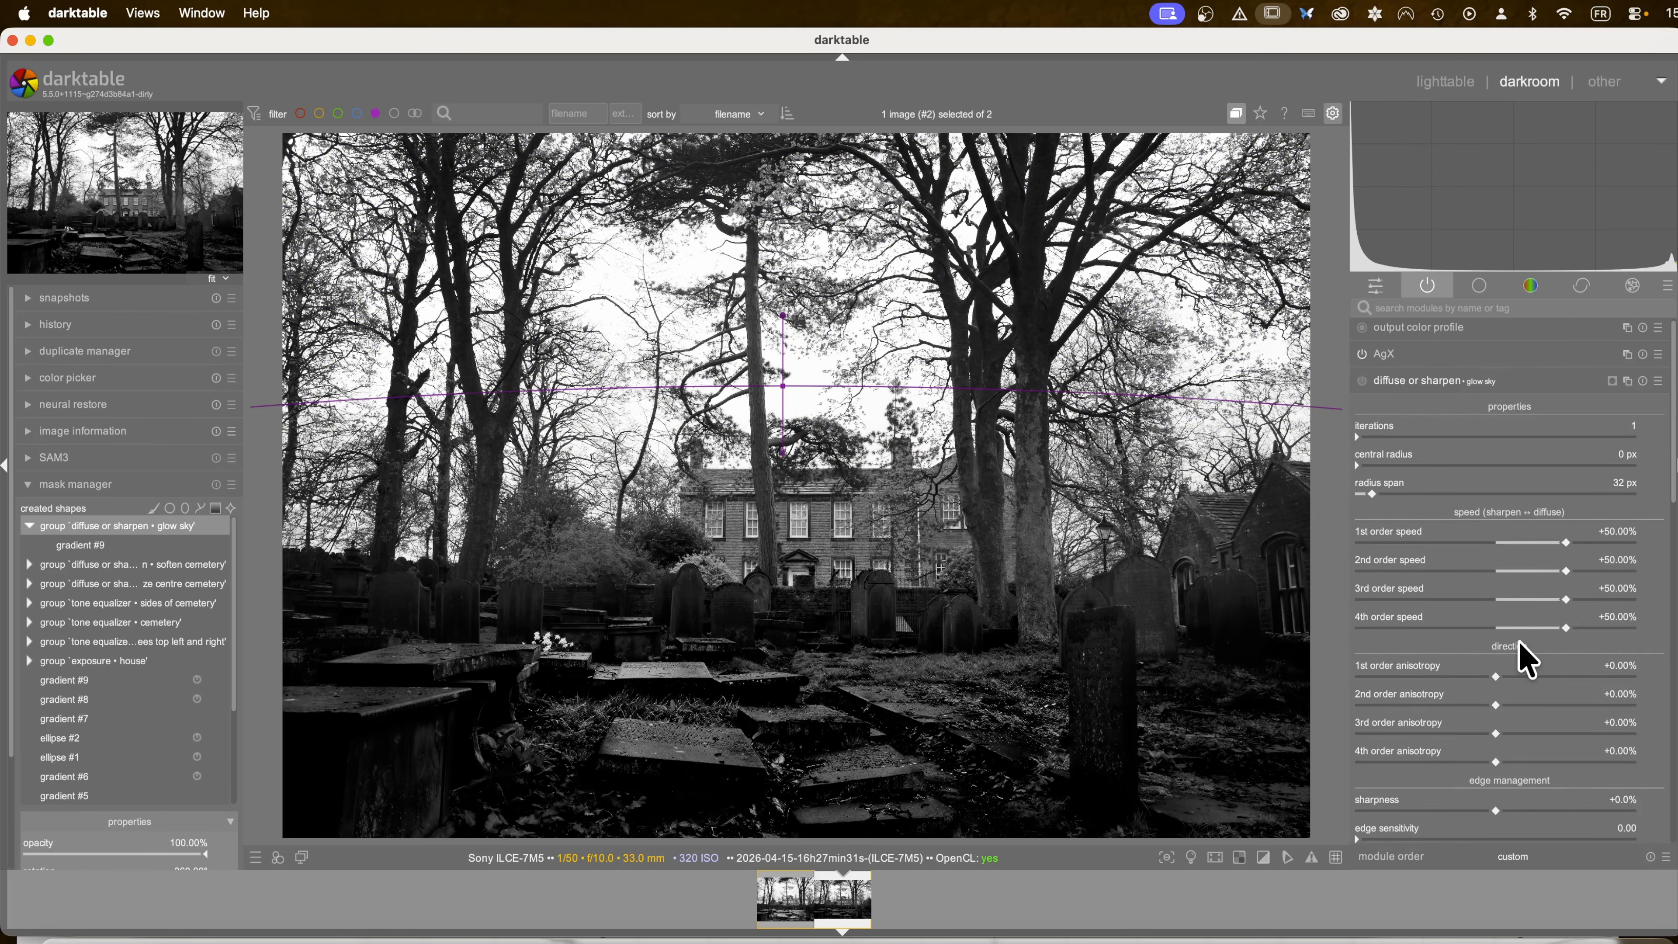
scroll(1506, 539, "up", 4)
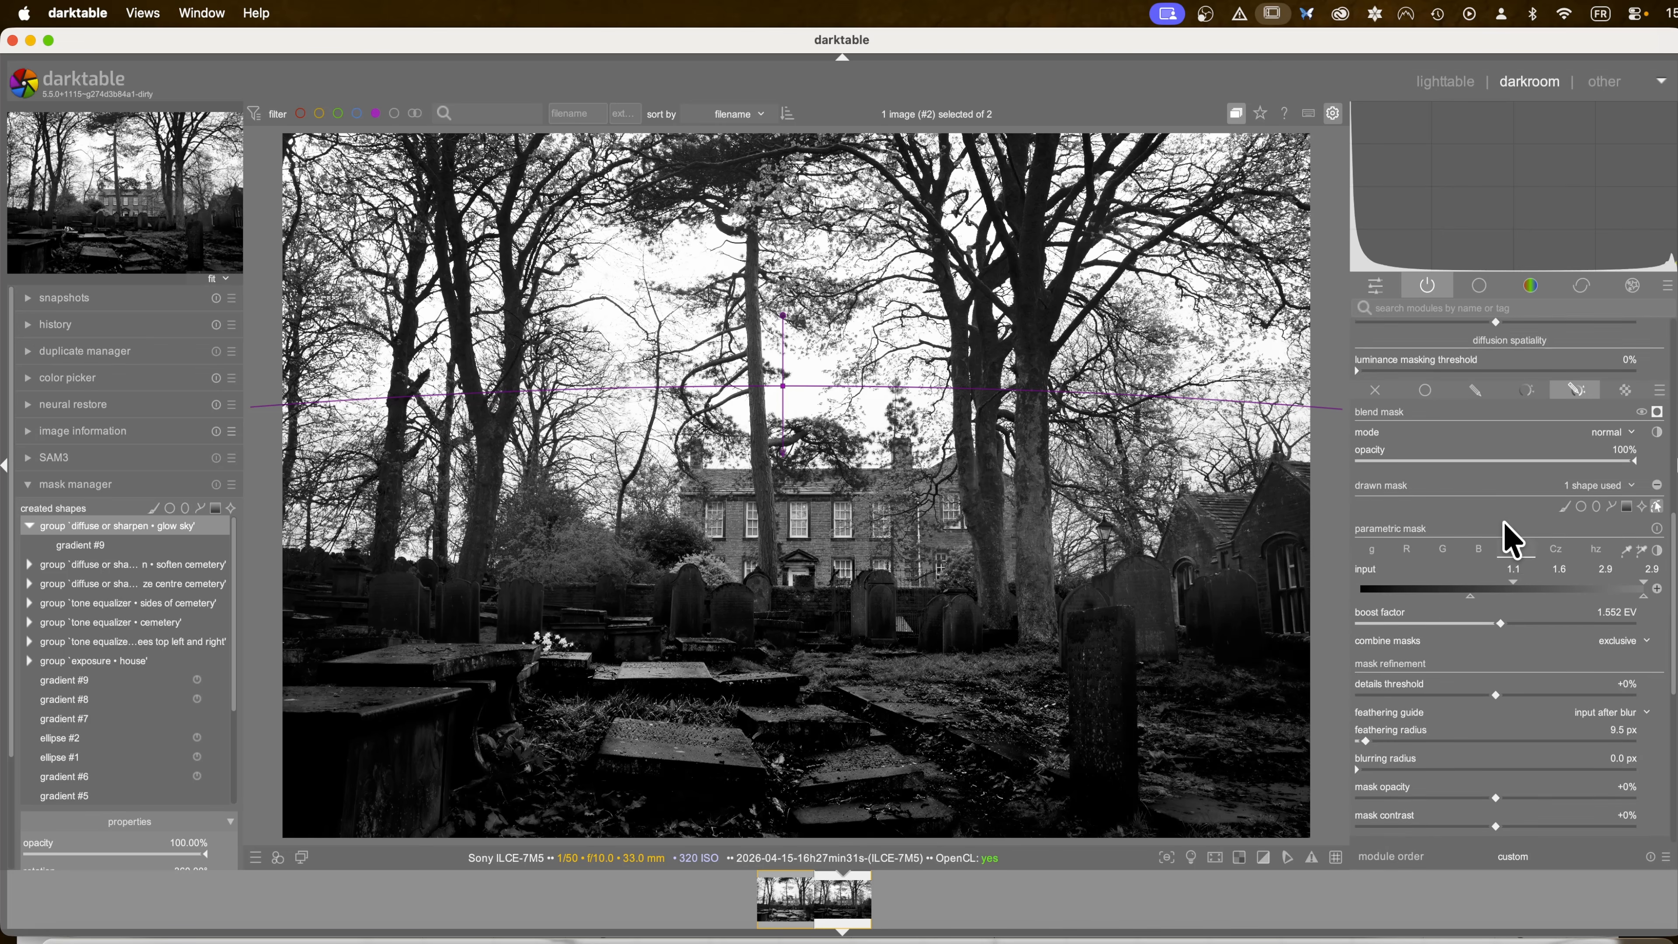
left_click_drag(1481, 584, 1422, 594)
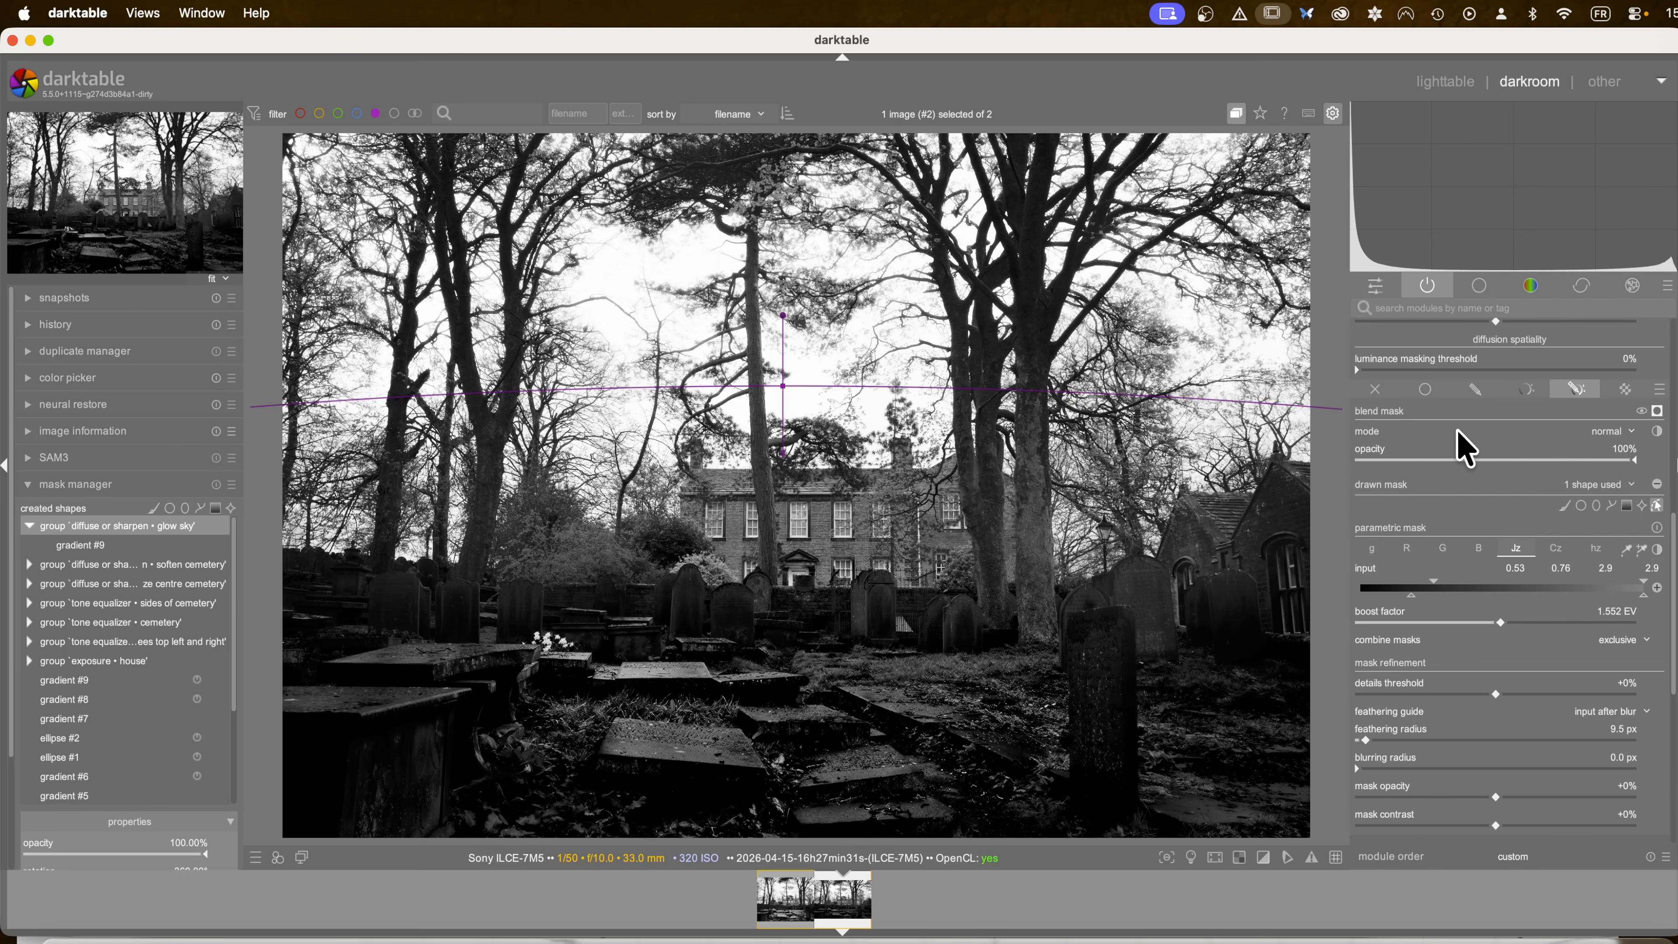
left_click(1622, 449)
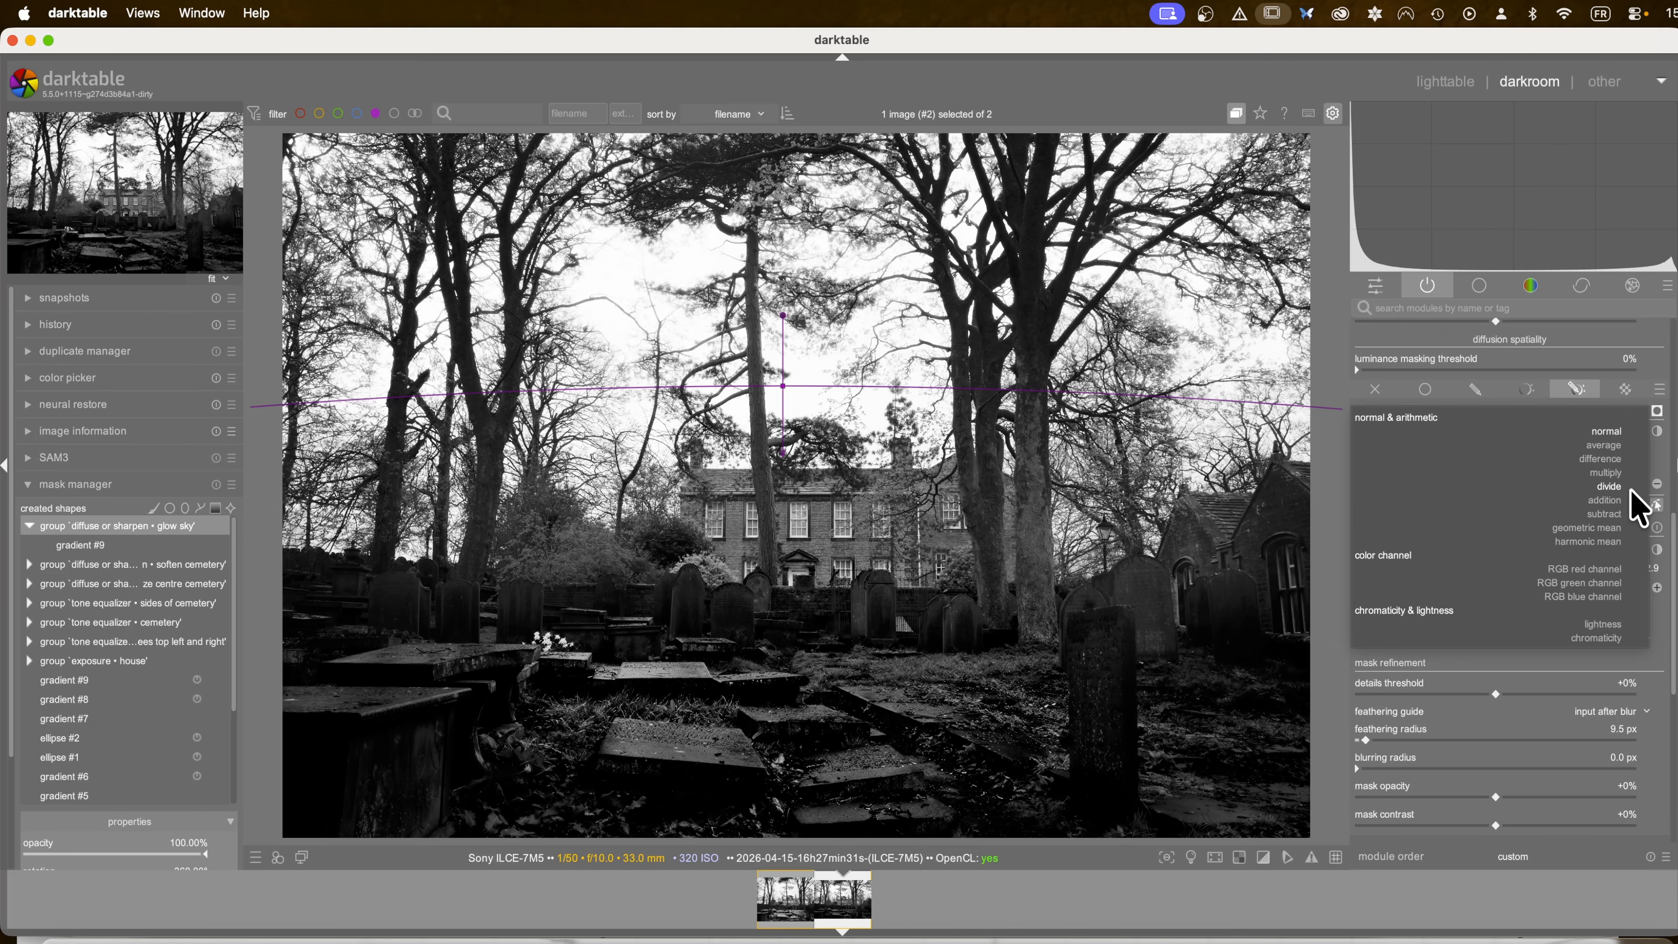
left_click(1600, 502)
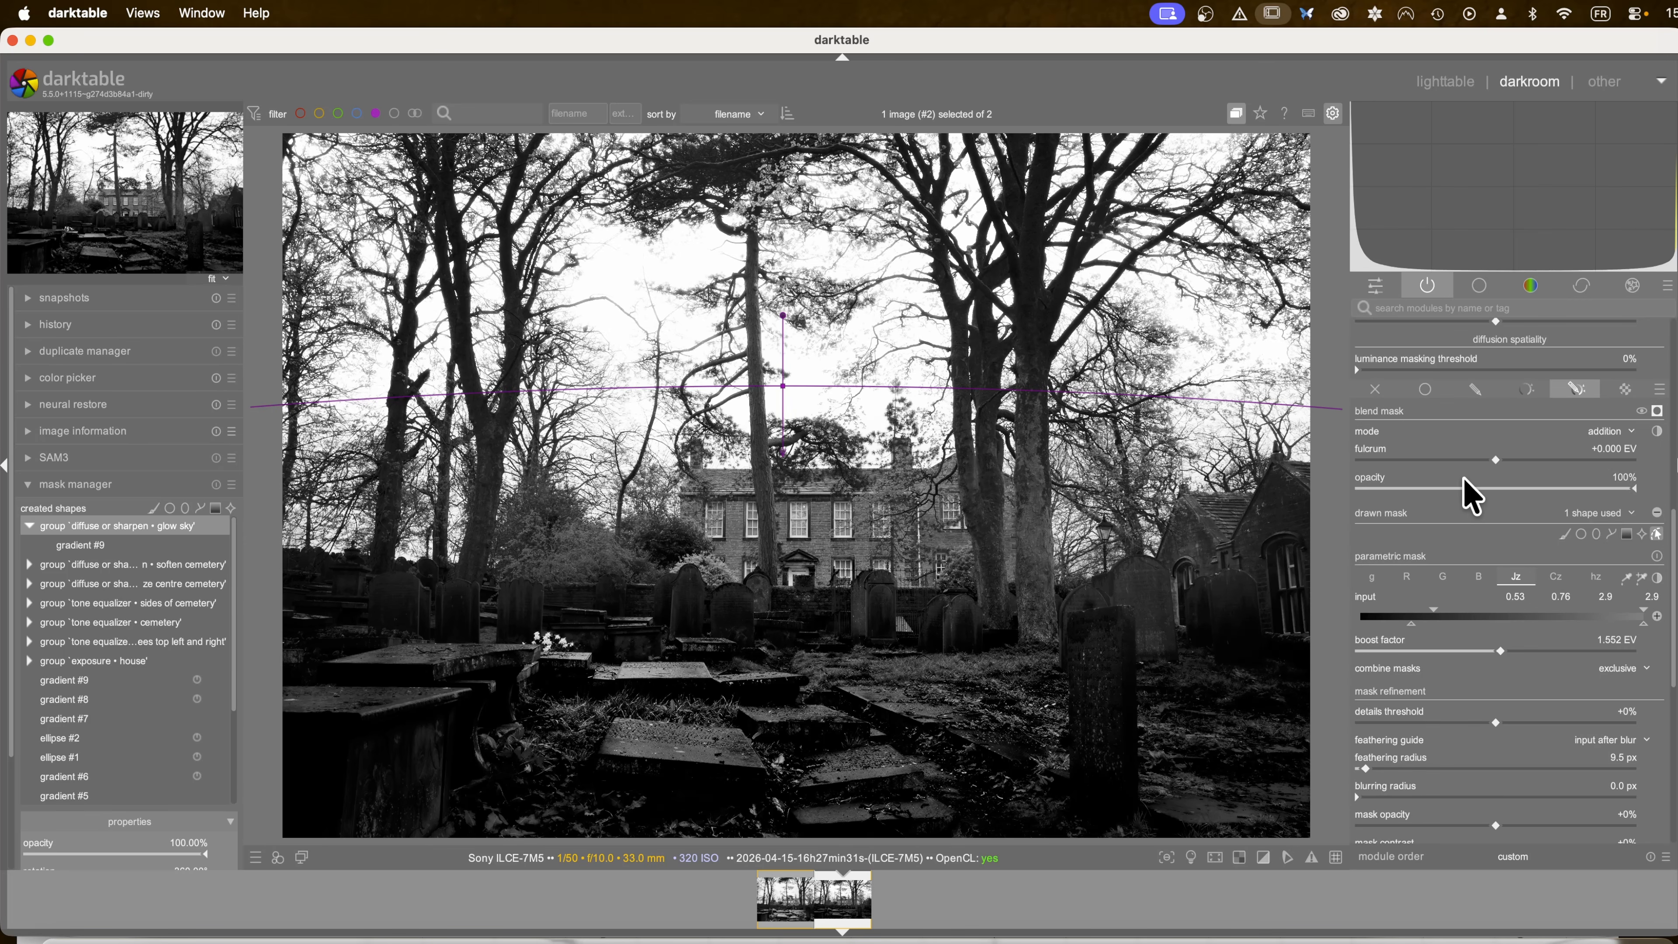
Step: Toggle the "glow sky" instance off and on to compare its effect in addition blend mode
scroll(1463, 493, "up", 2)
scroll(1462, 492, "up", 10)
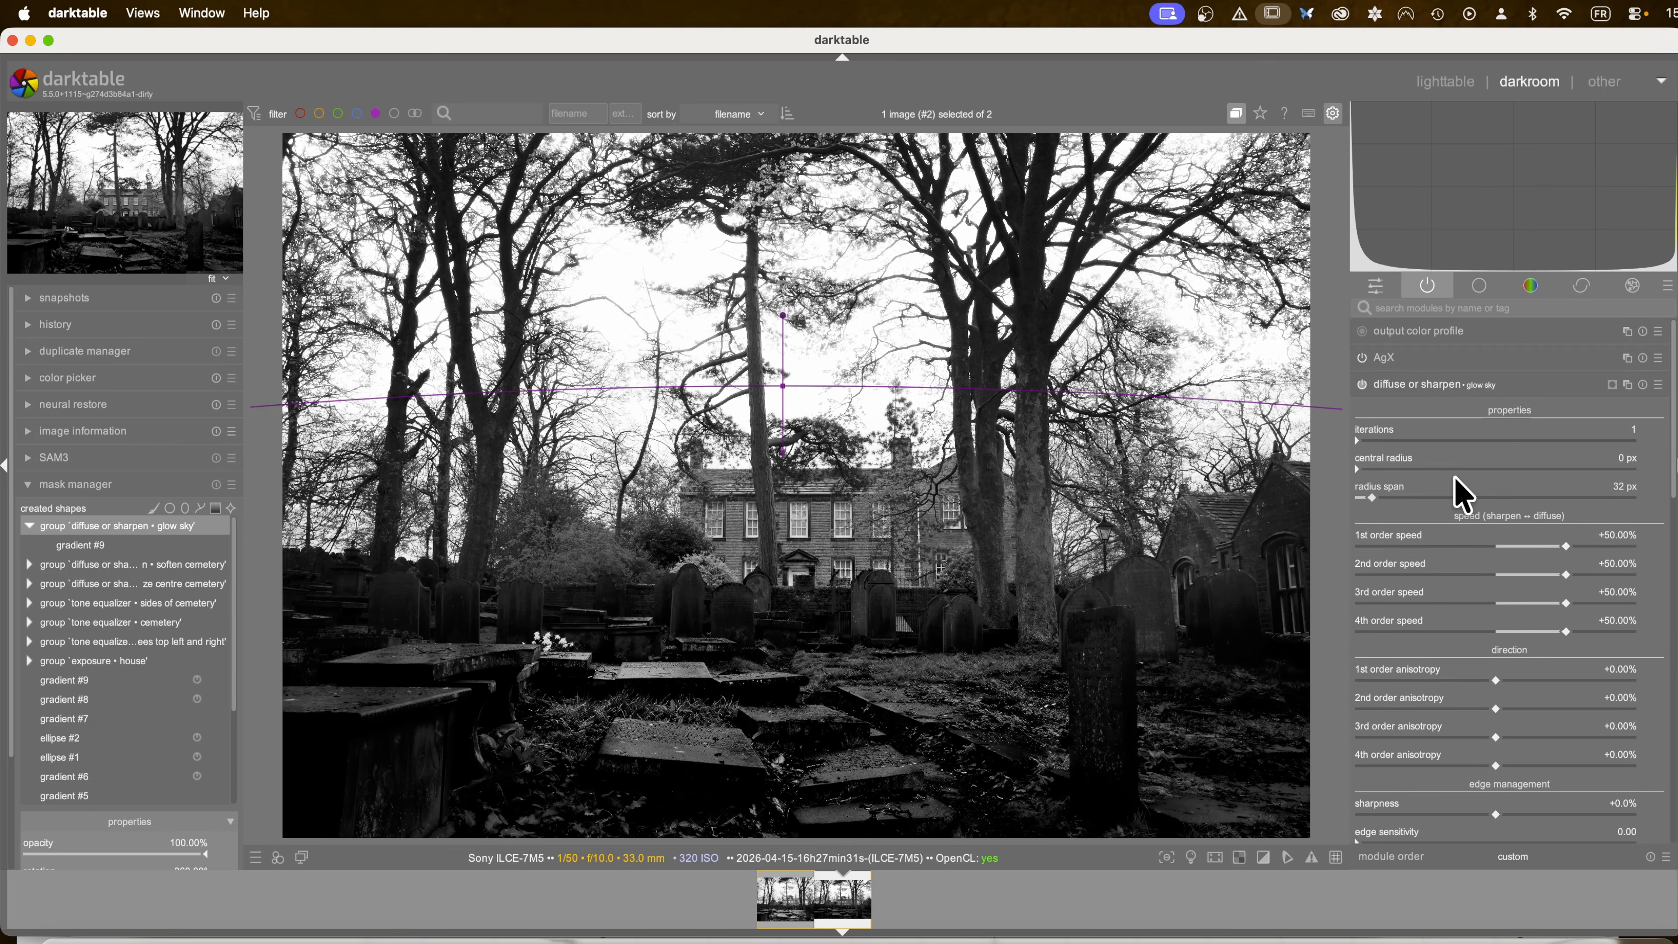
left_click(1362, 385)
left_click(1362, 385)
left_click(1362, 386)
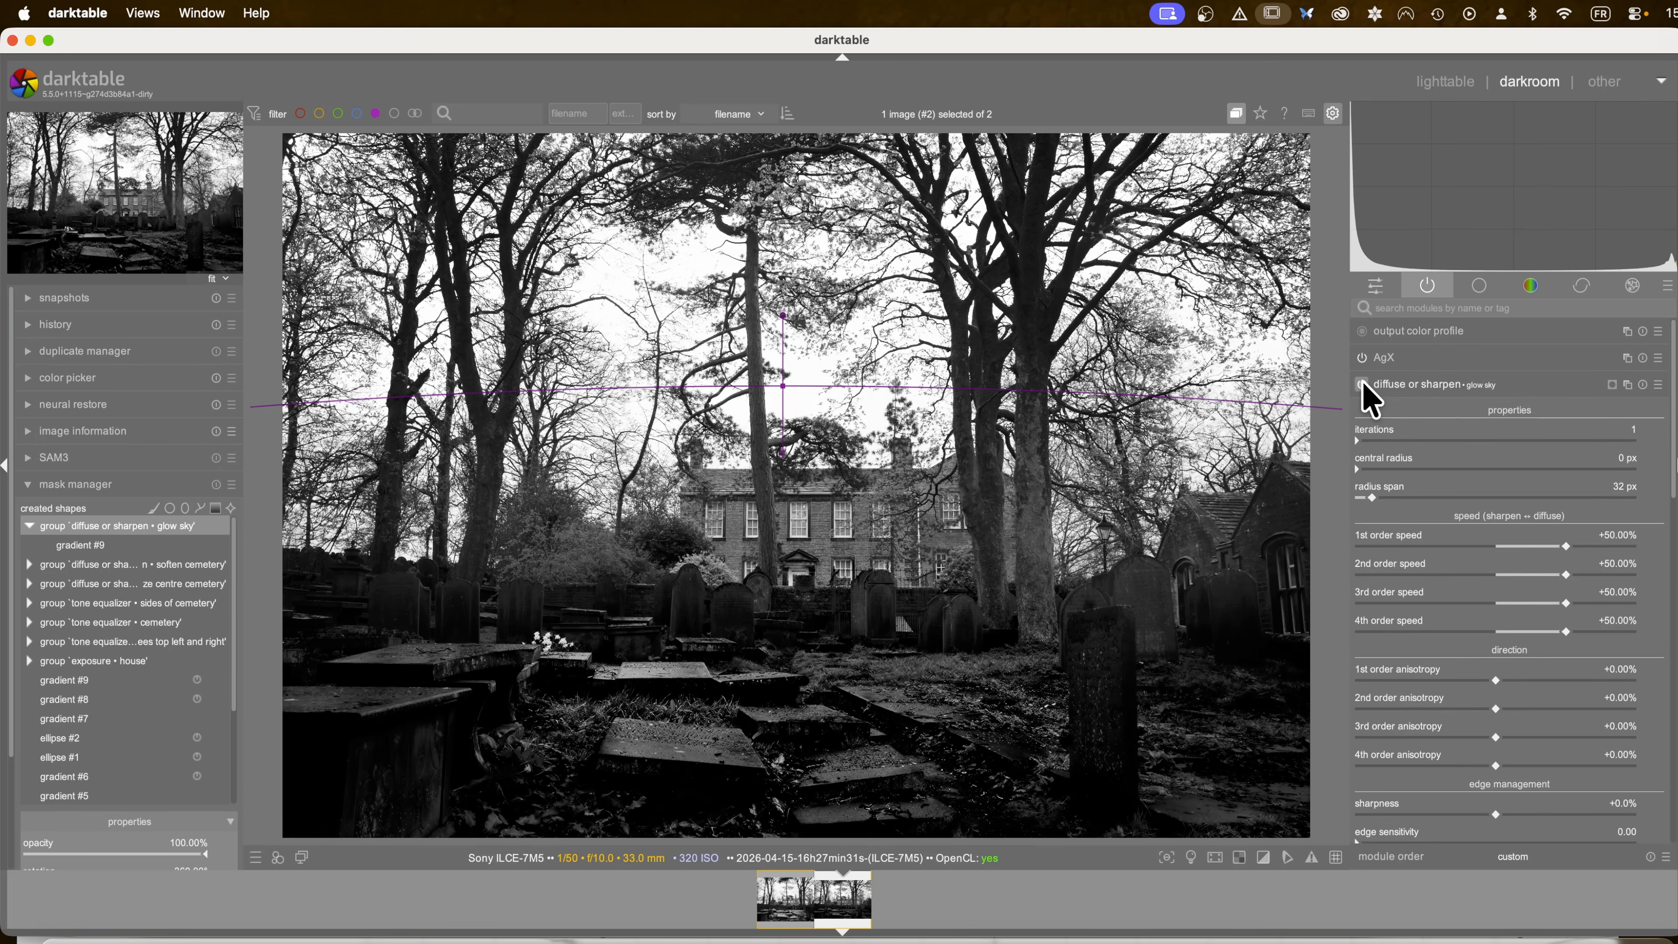
left_click(1362, 385)
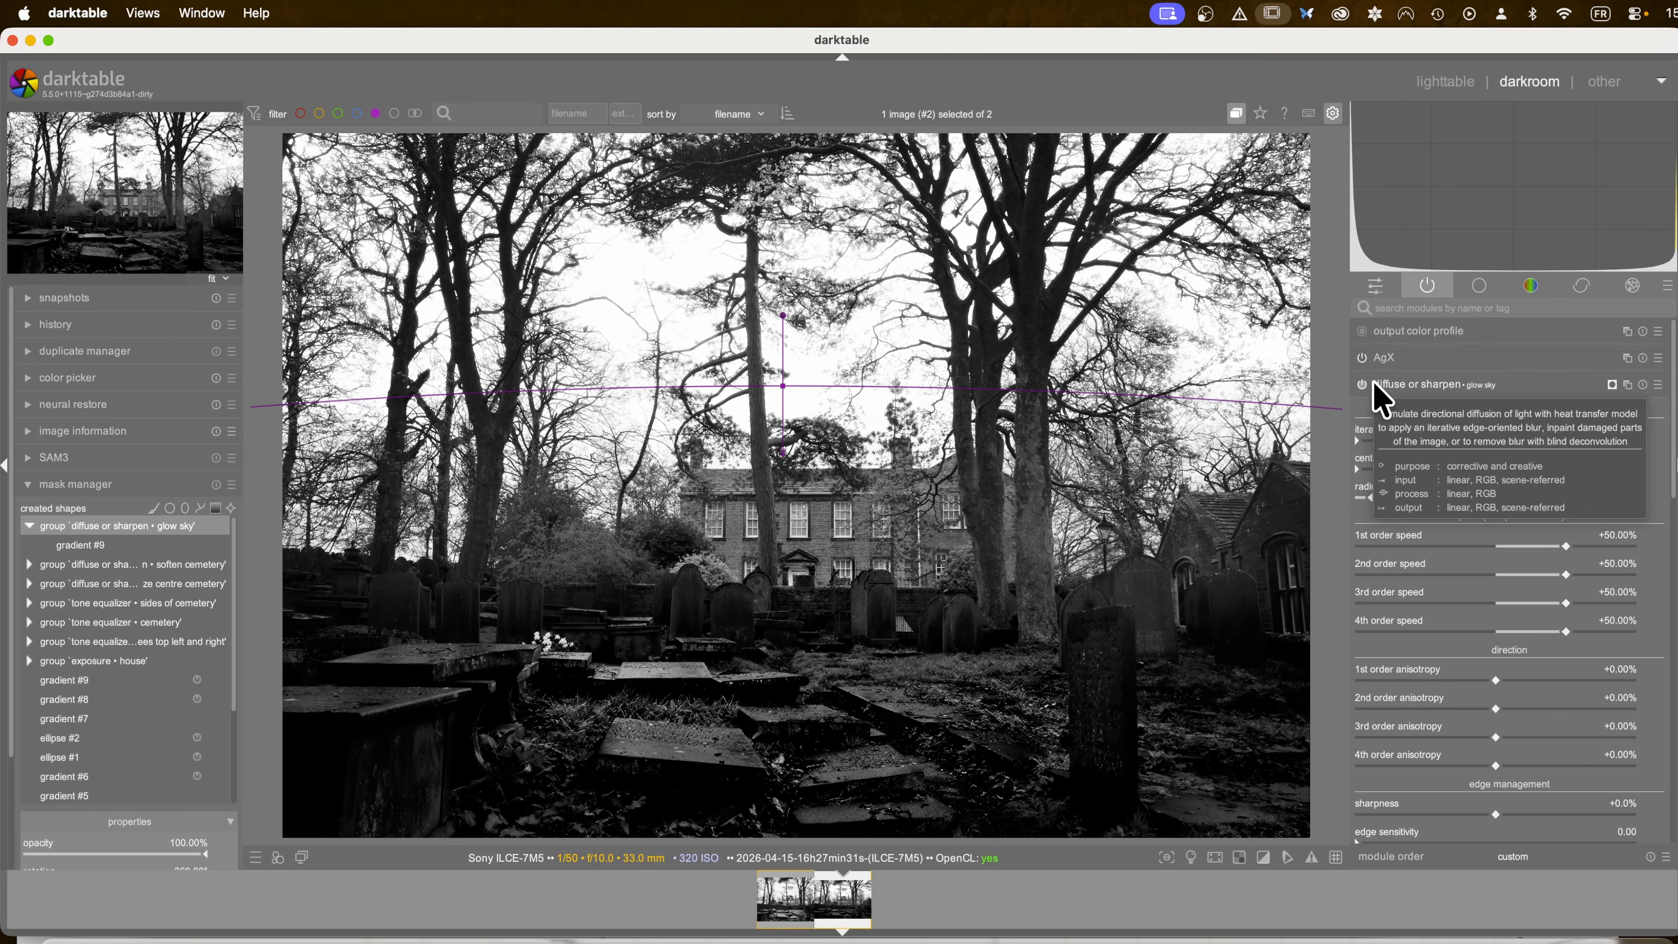
Step: Set the lower Jz input limits of the "glow sky" mask to 0.67 and 1.2
scroll(1470, 614, "down", 6)
scroll(1457, 754, "down", 2)
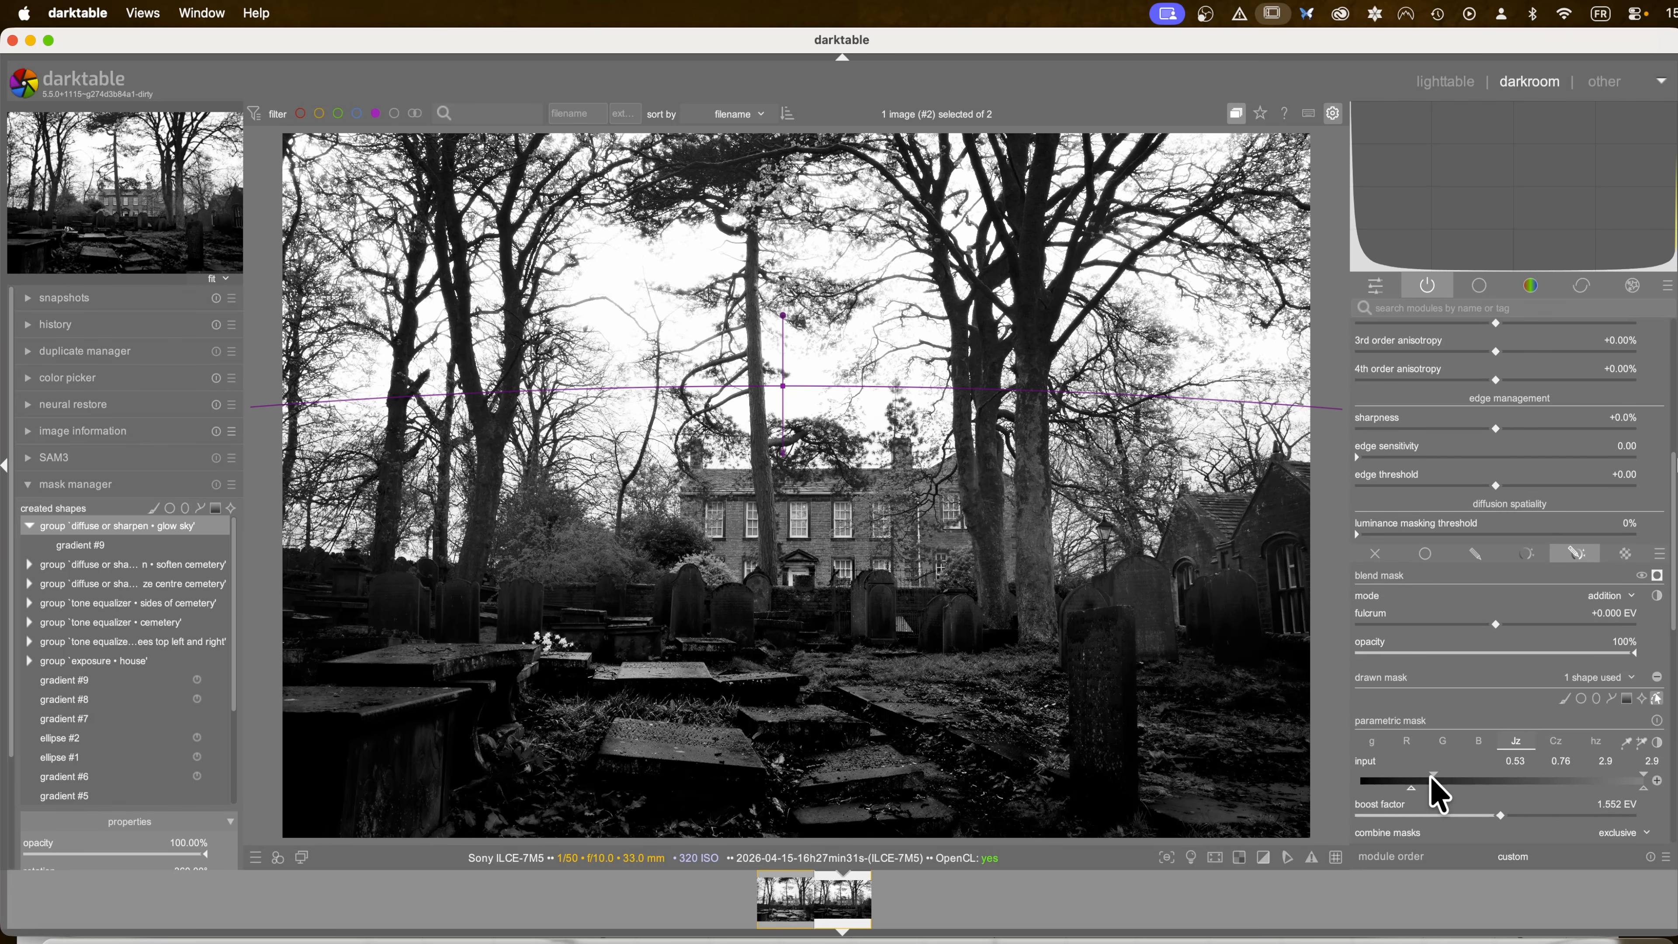
mouse_move(1431, 777)
left_mouse_down()
mouse_move(1405, 778)
mouse_move(1454, 797)
mouse_move(1474, 772)
mouse_move(1426, 788)
left_mouse_up()
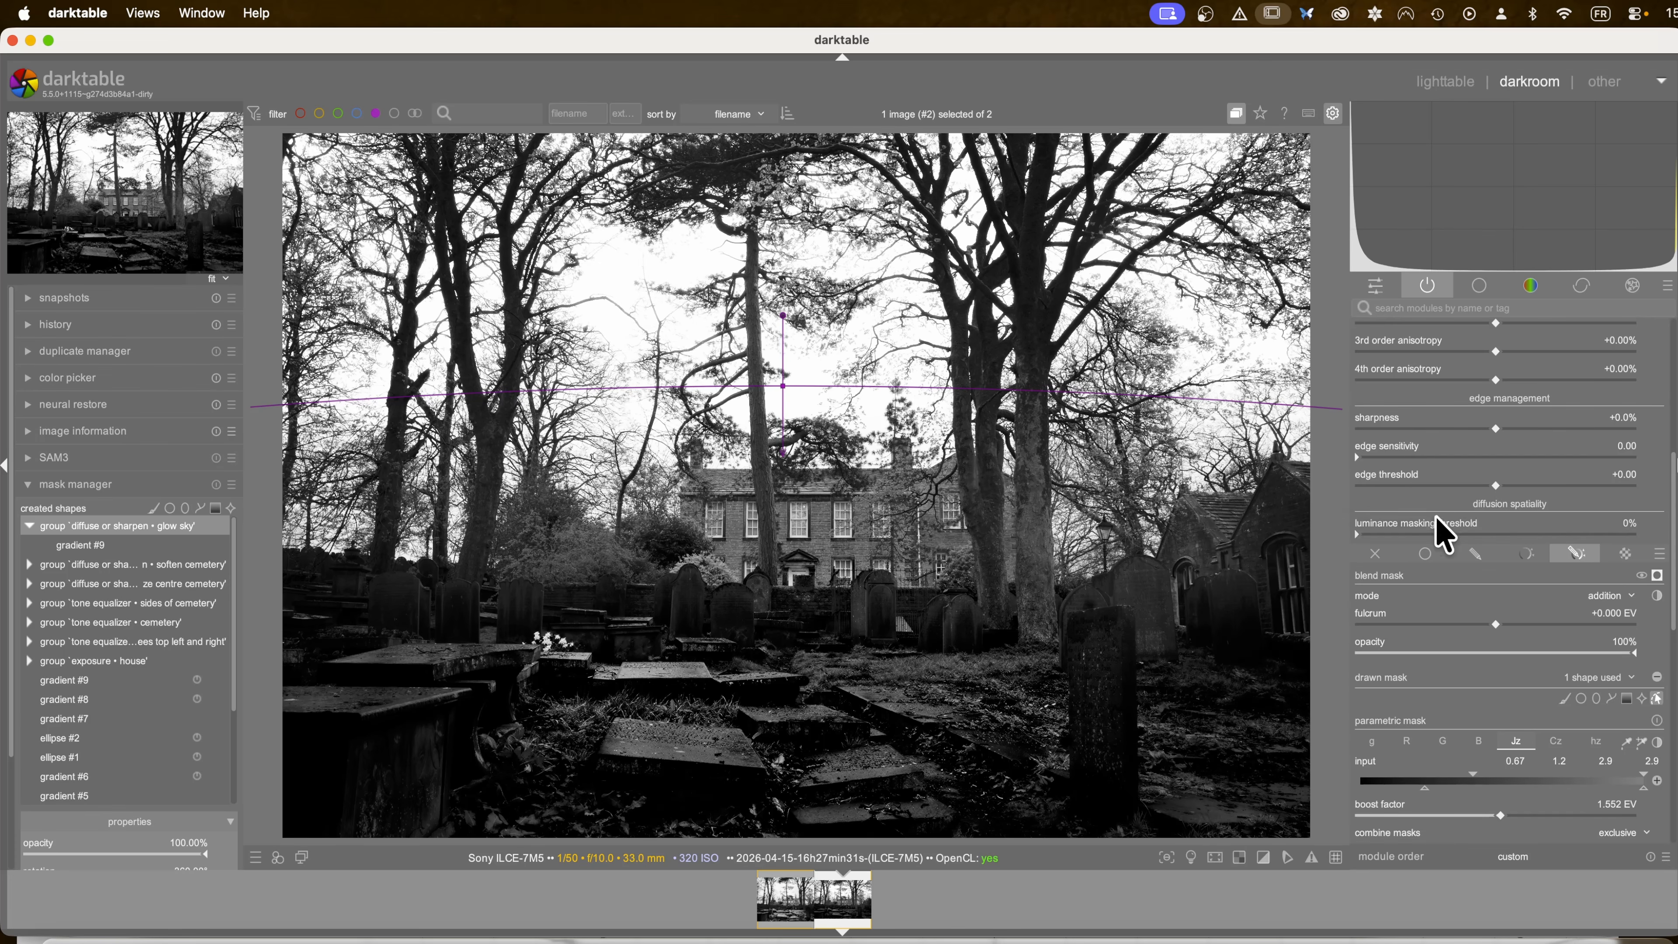
Step: Try different edge threshold values for "glow sky" and settle on -0.11
left_click(1445, 487)
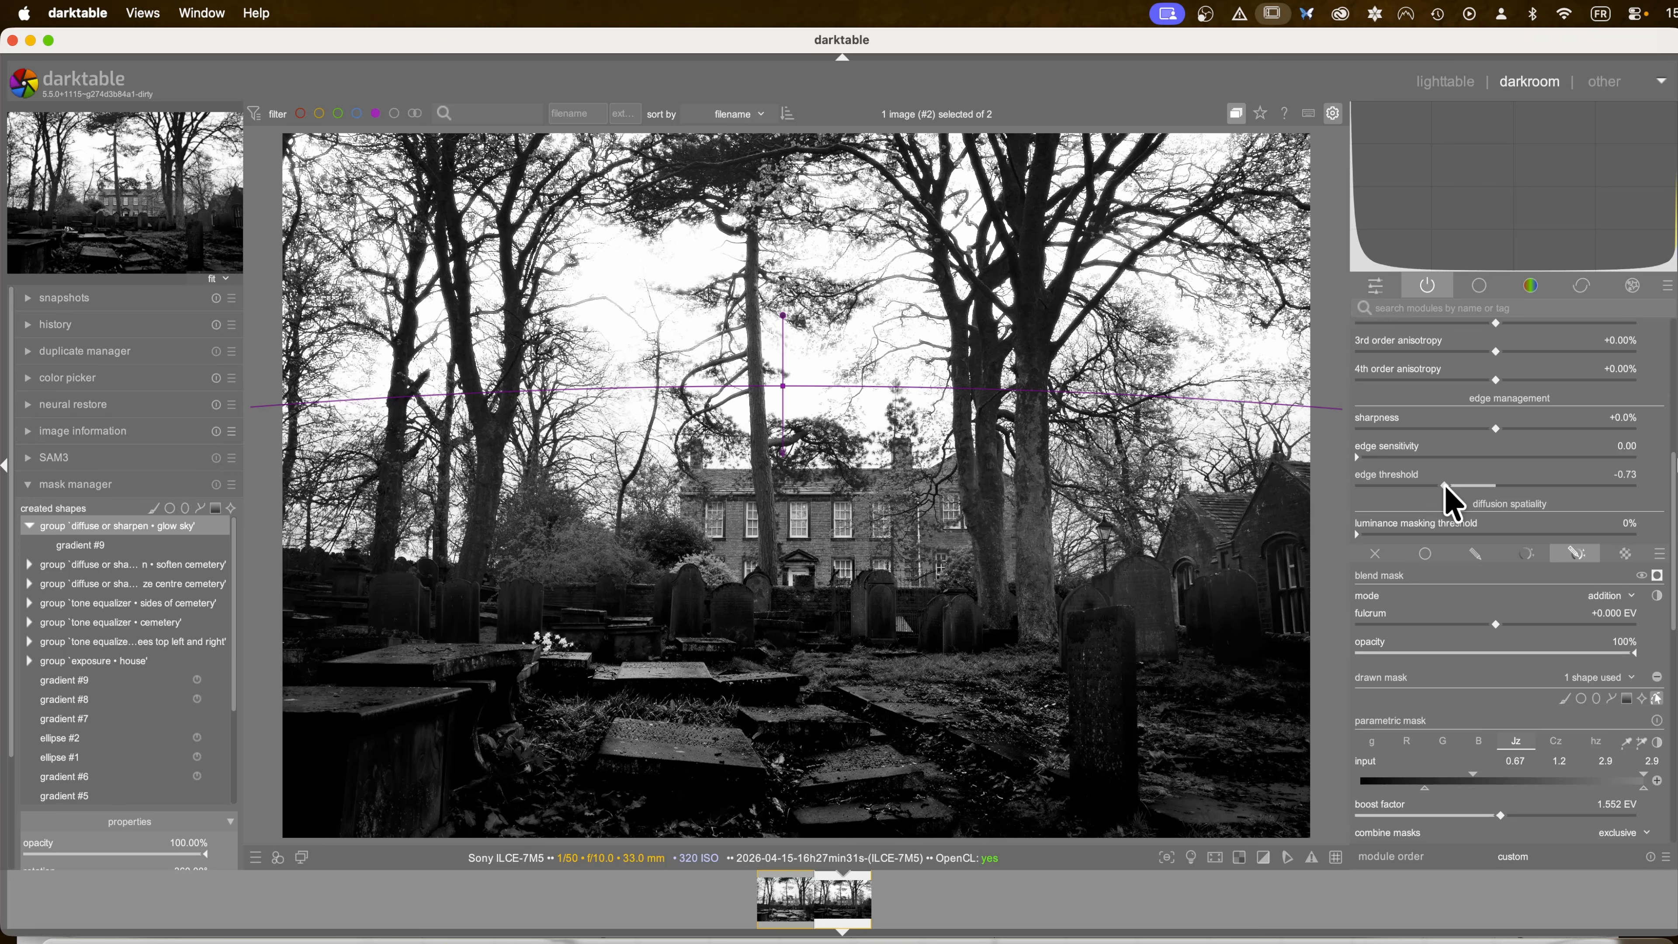
left_click(1441, 487)
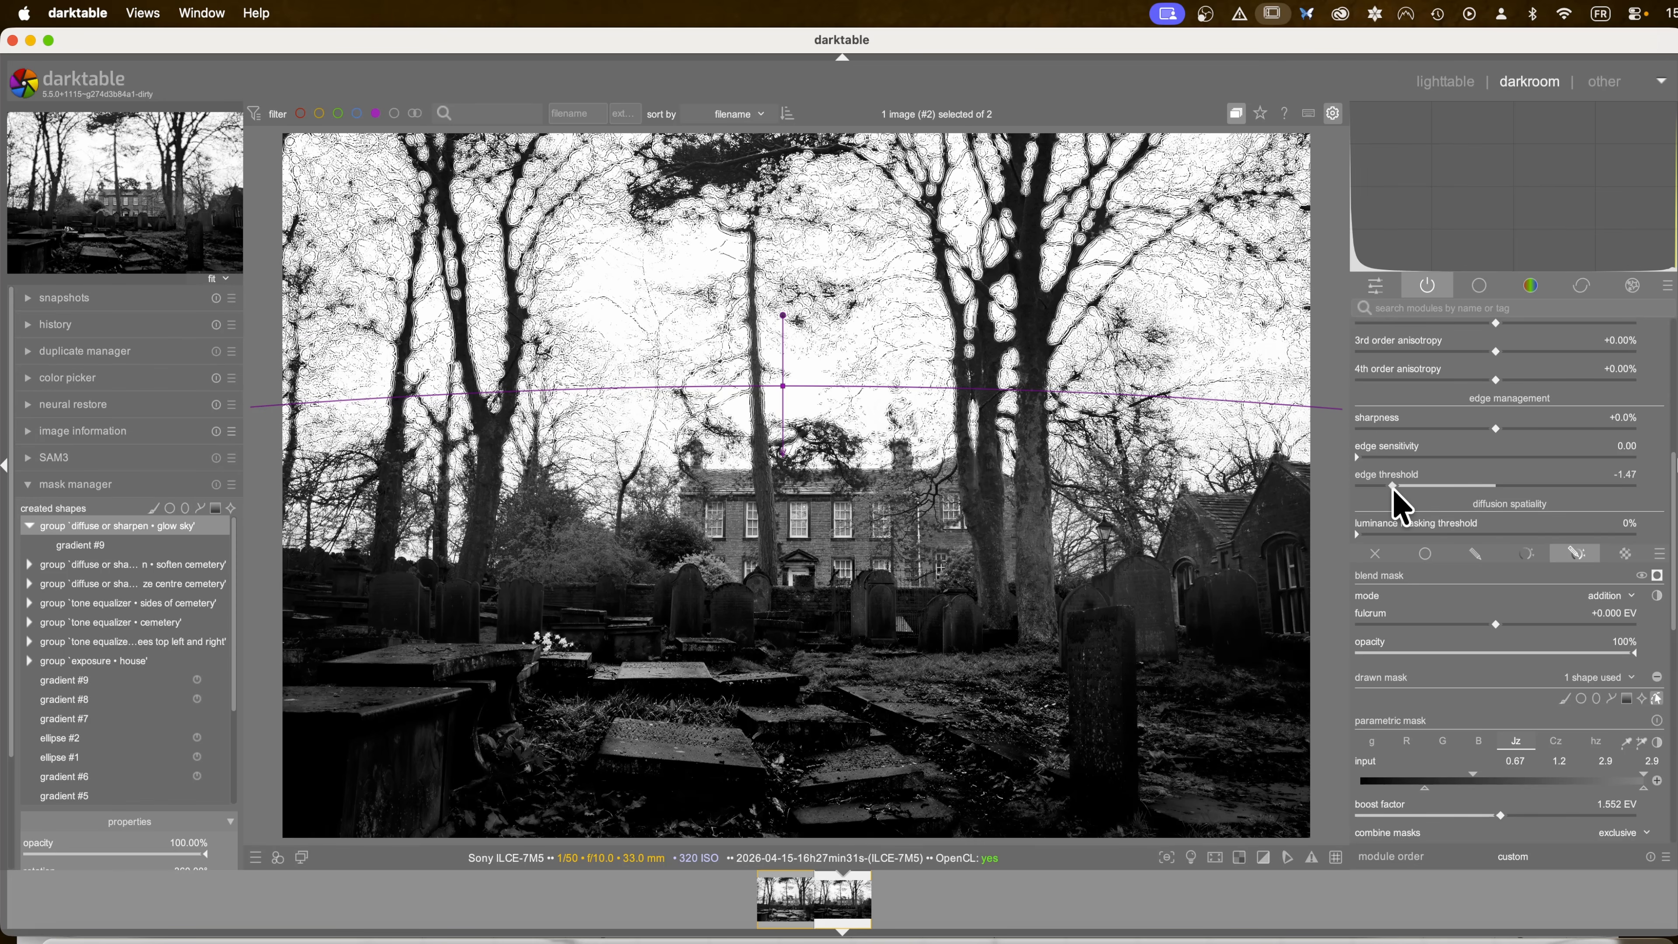
left_click_drag(1444, 506, 1511, 507)
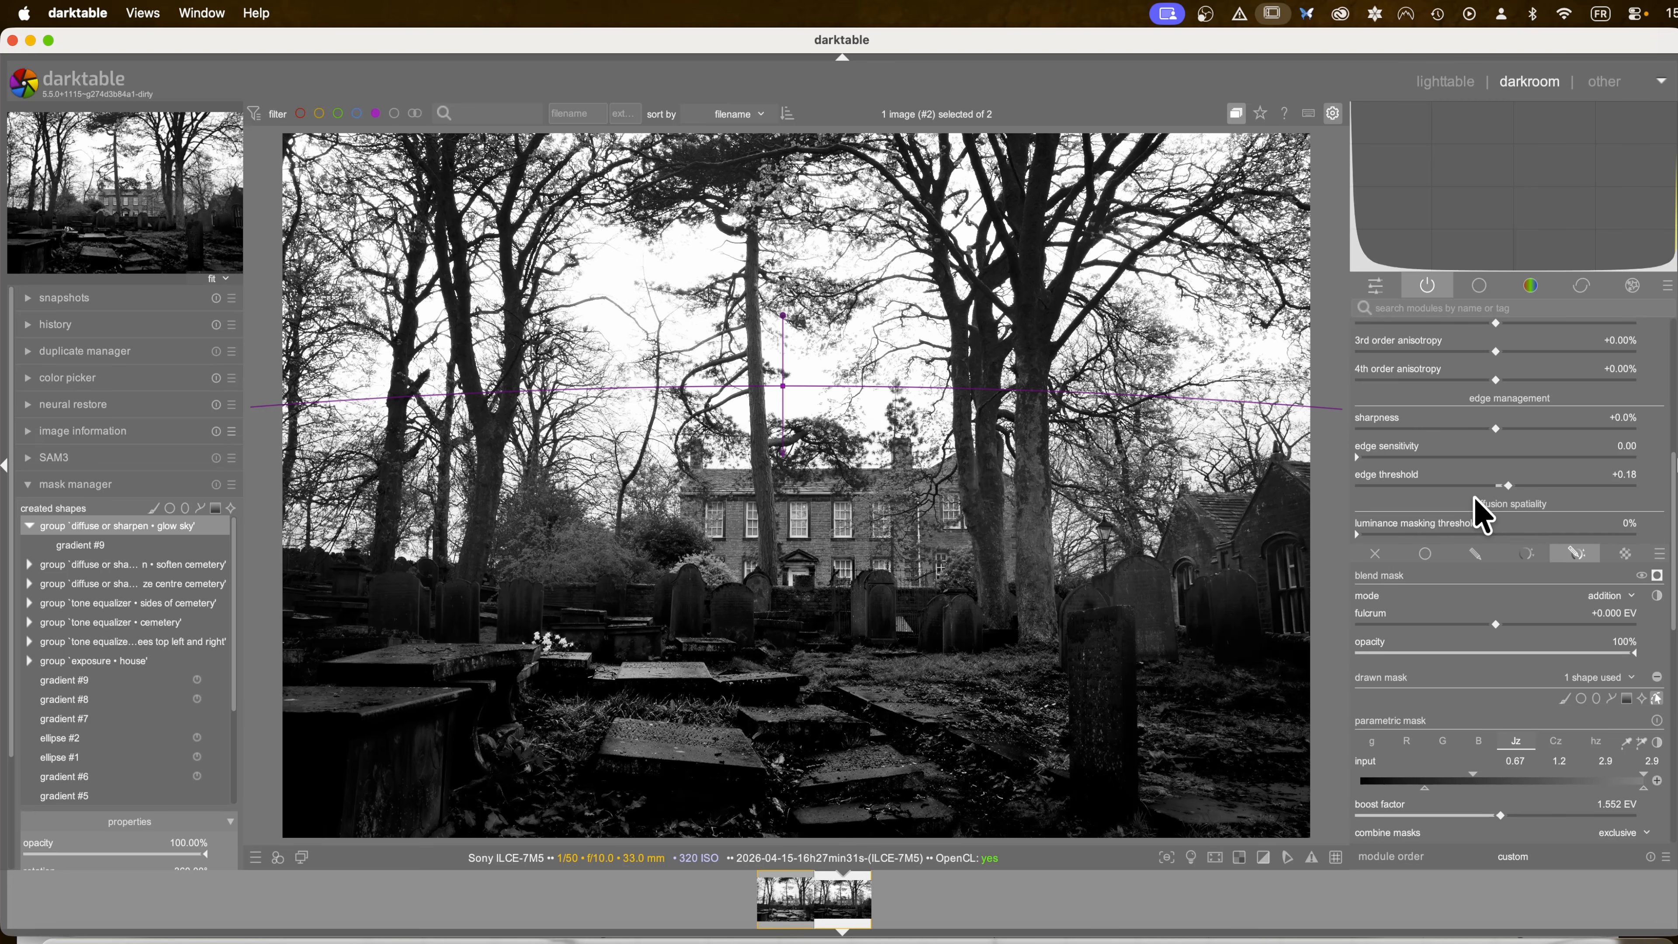
mouse_move(1479, 483)
left_mouse_down()
mouse_move(1494, 483)
mouse_move(1478, 487)
left_mouse_up()
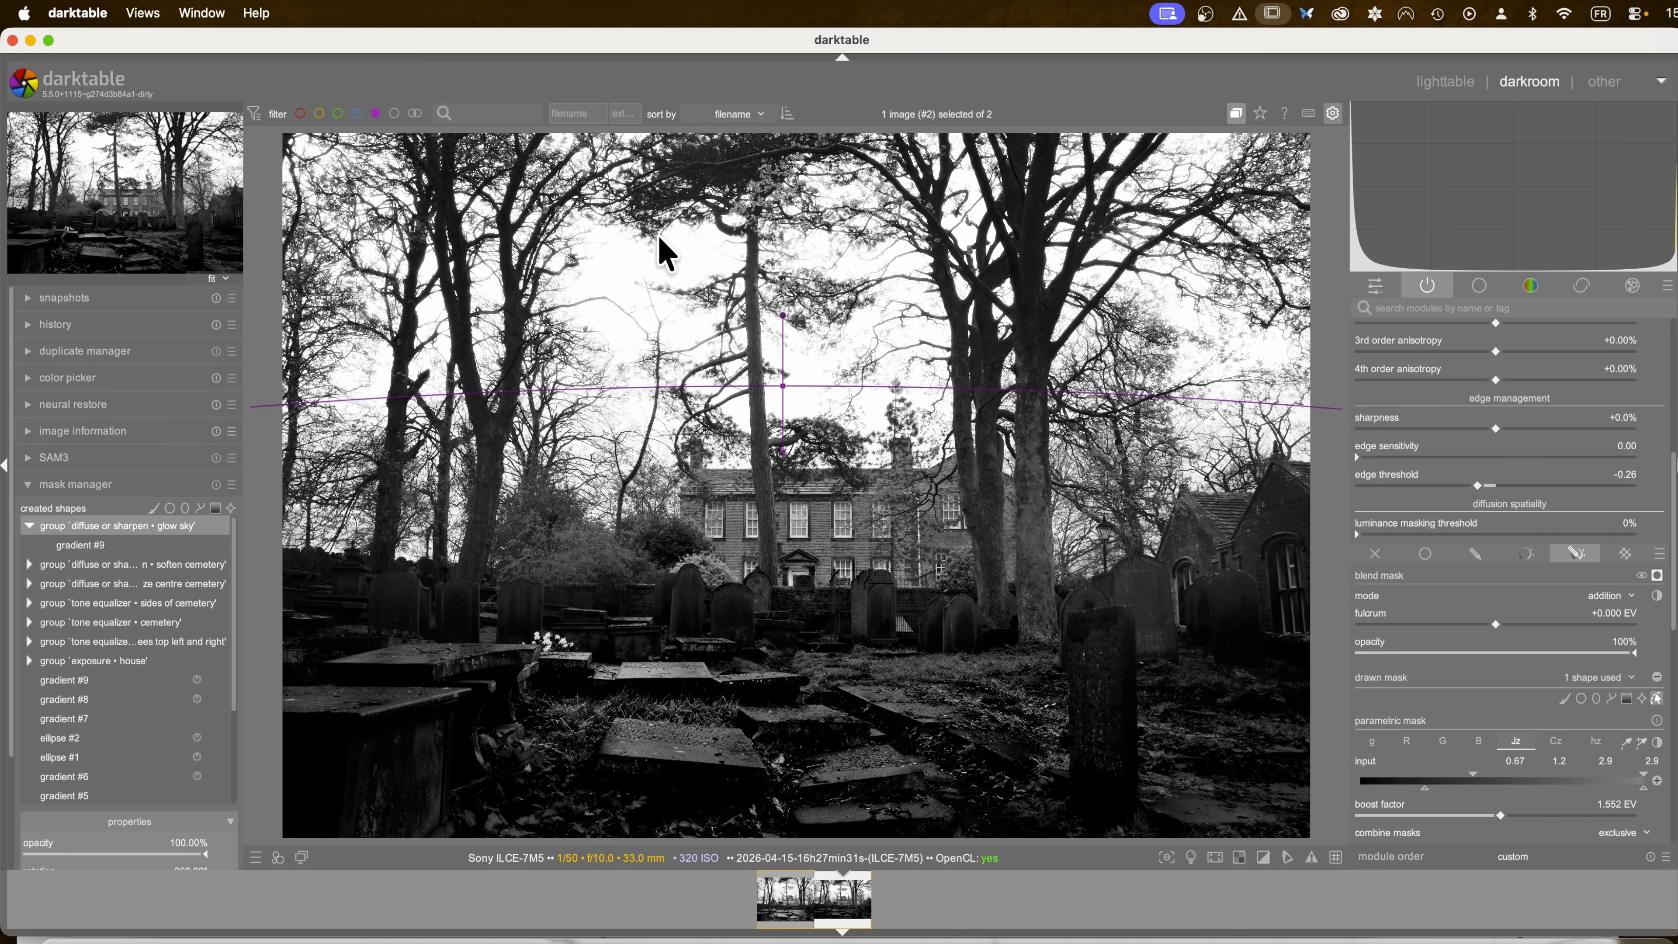
left_click_drag(1479, 485, 1491, 485)
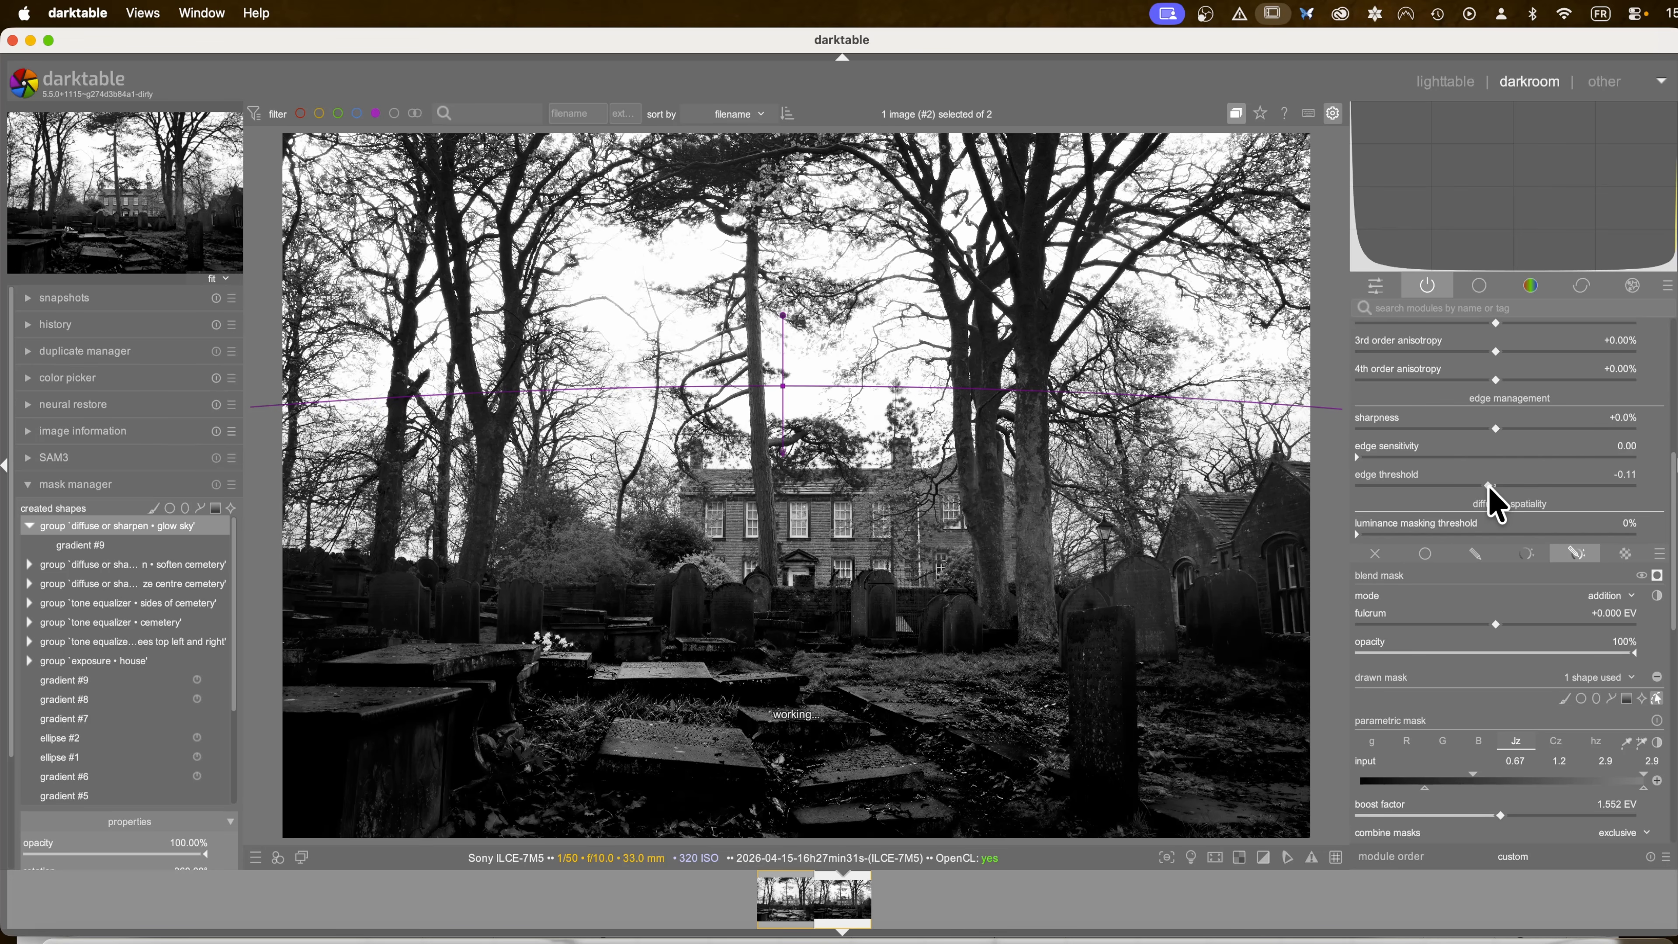
Step: Compare the photo with "glow sky" off and on, and collapse the instance
scroll(1486, 493, "up", 6)
left_click(1362, 384)
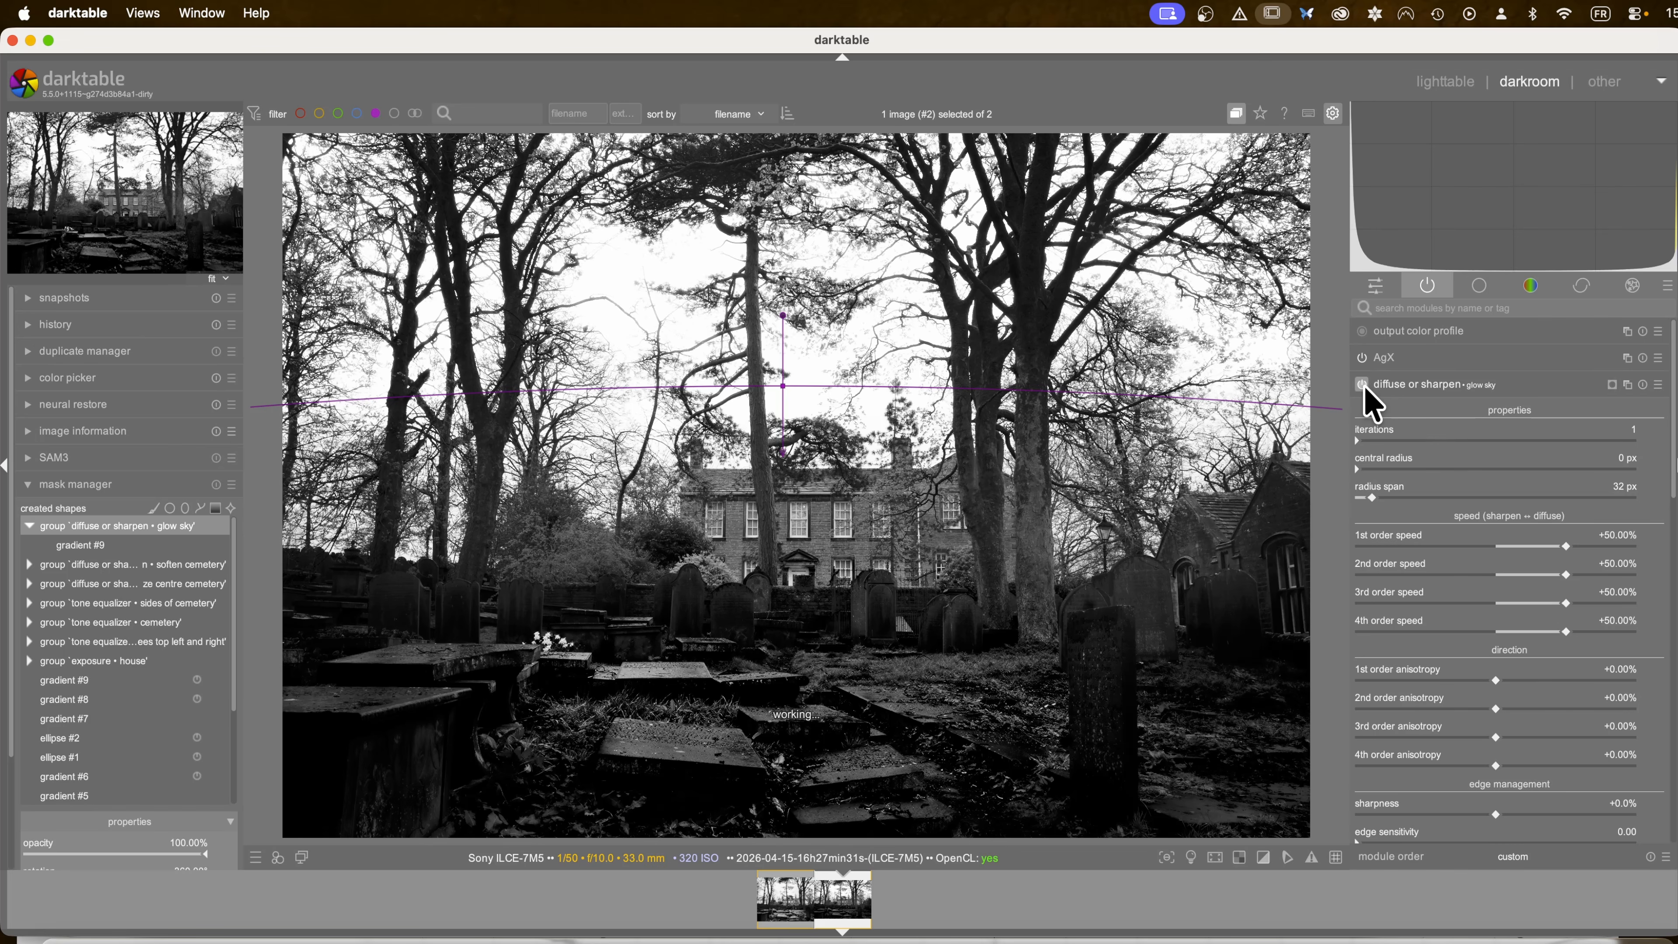
left_click(1362, 385)
left_click(1397, 386)
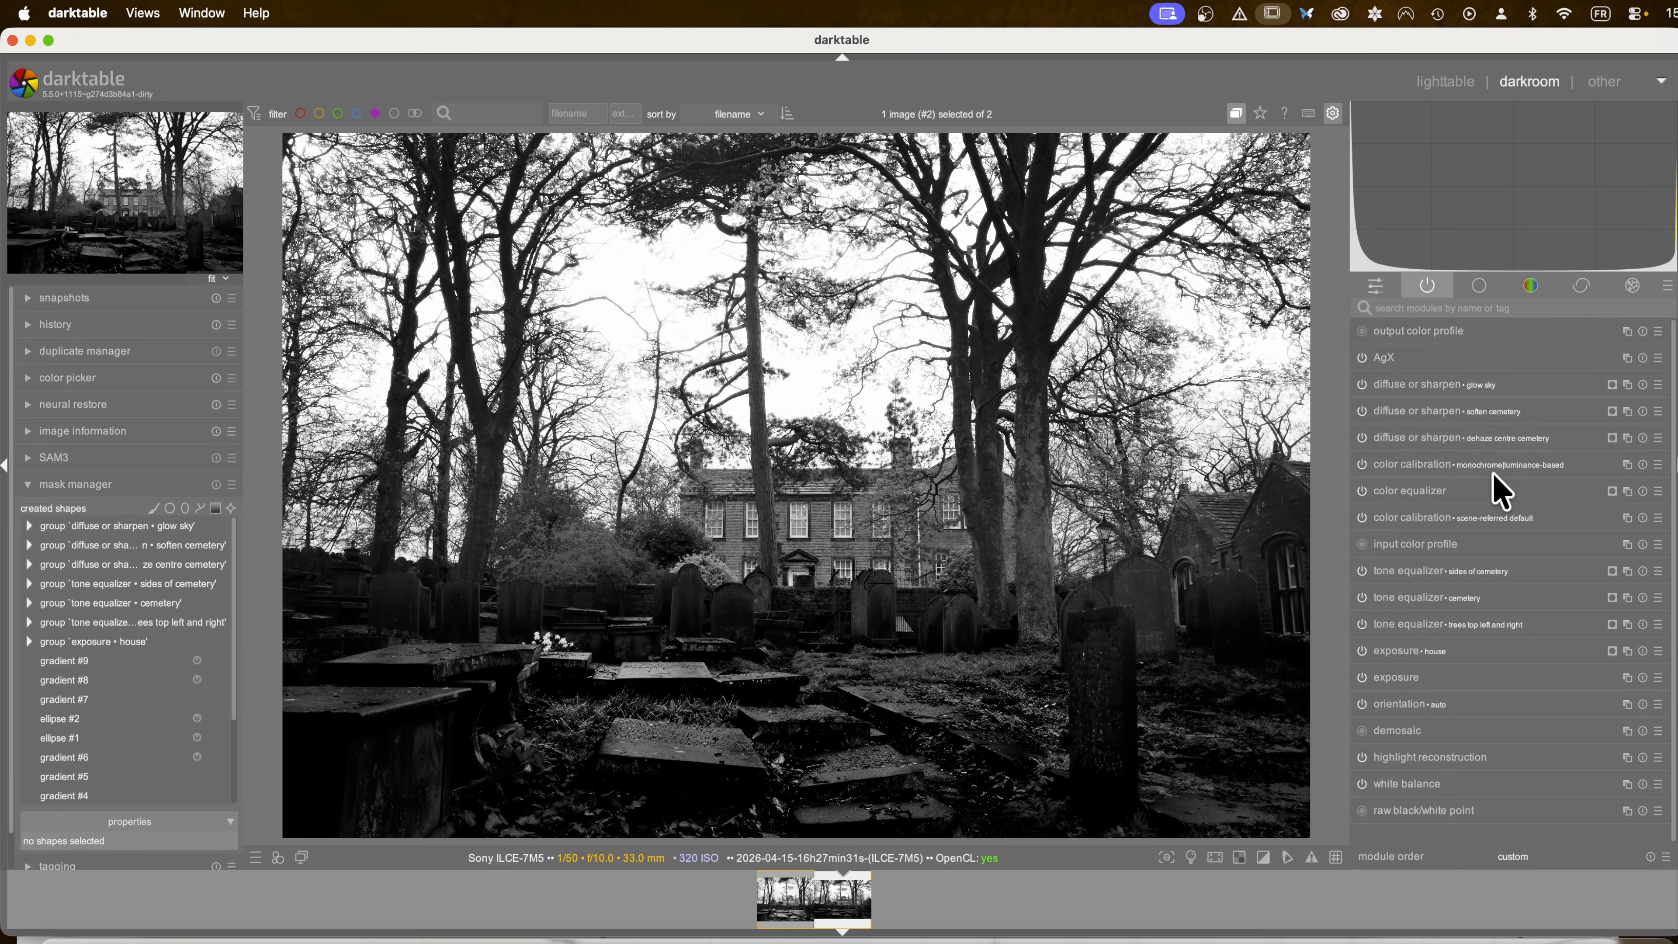
Step: Review the diffusion settings, blend mode and Jz parametric mask of the "glow sky" instance, and collapse it
left_click(1420, 384)
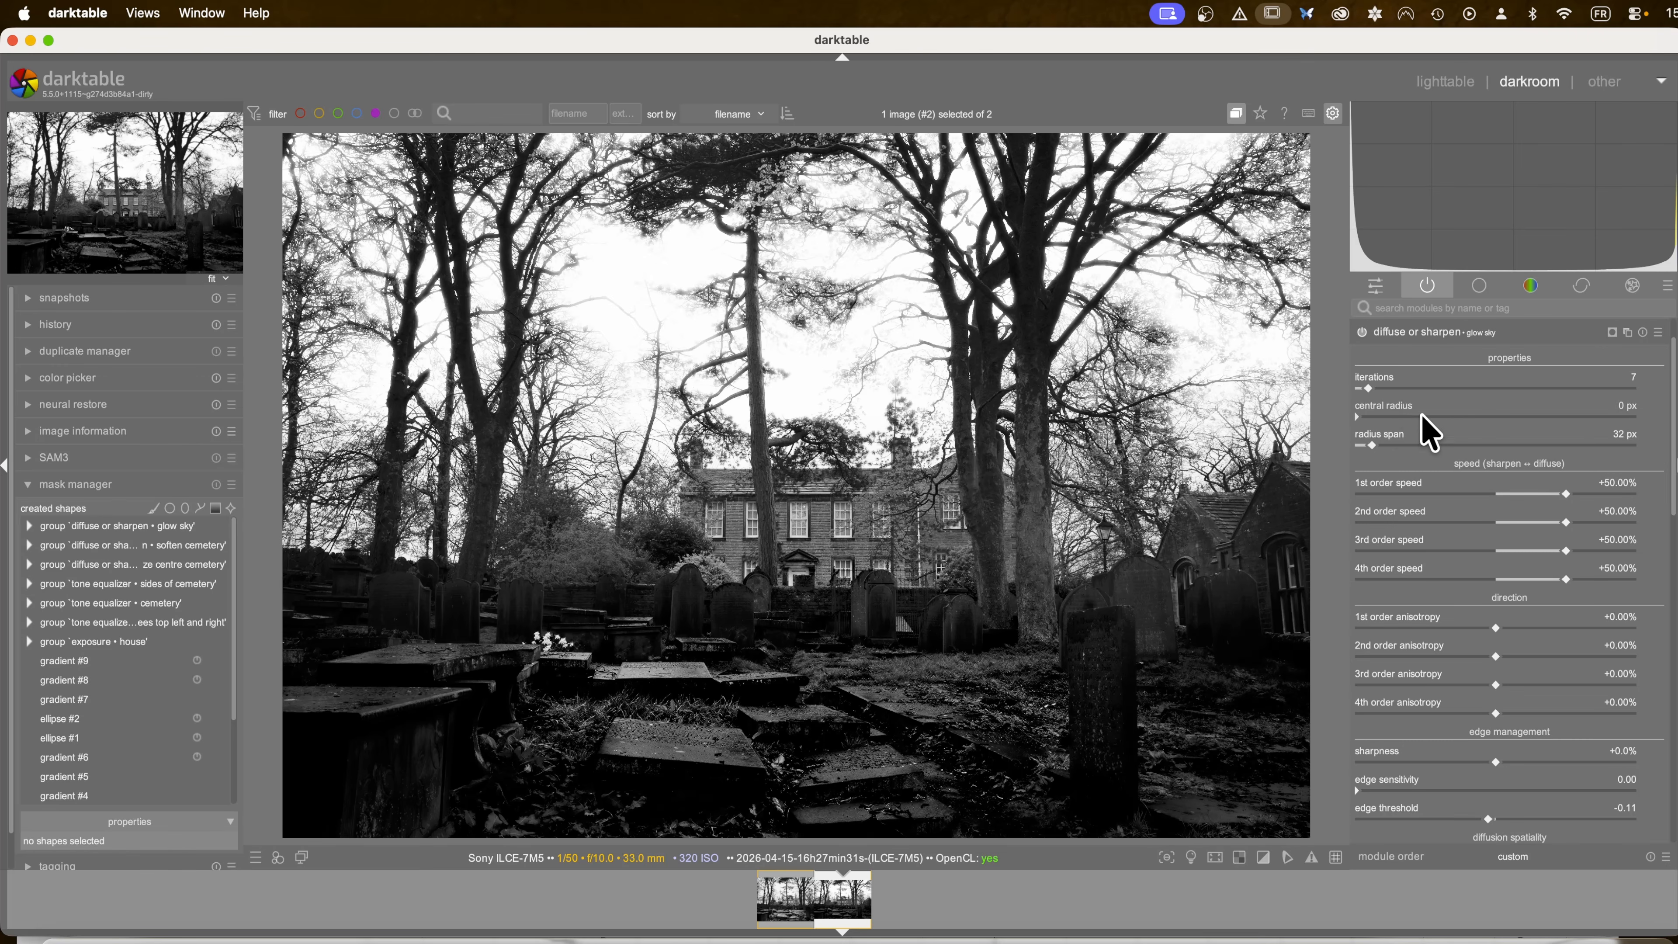
scroll(1509, 582, "down", 8)
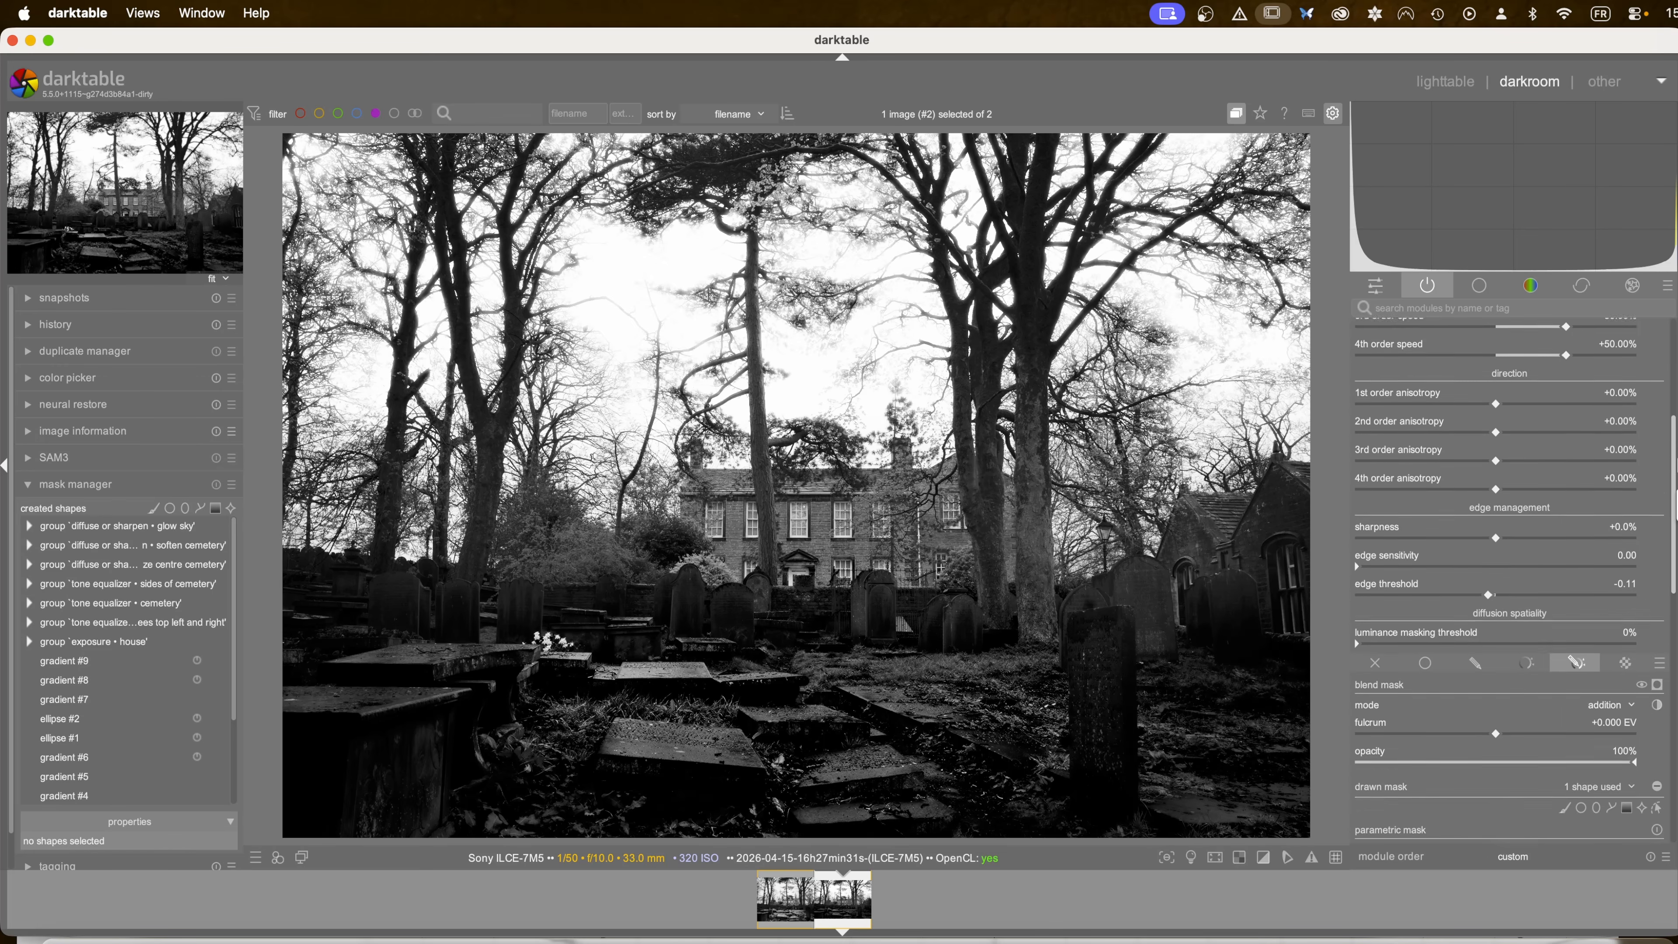
scroll(1510, 582, "down", 3)
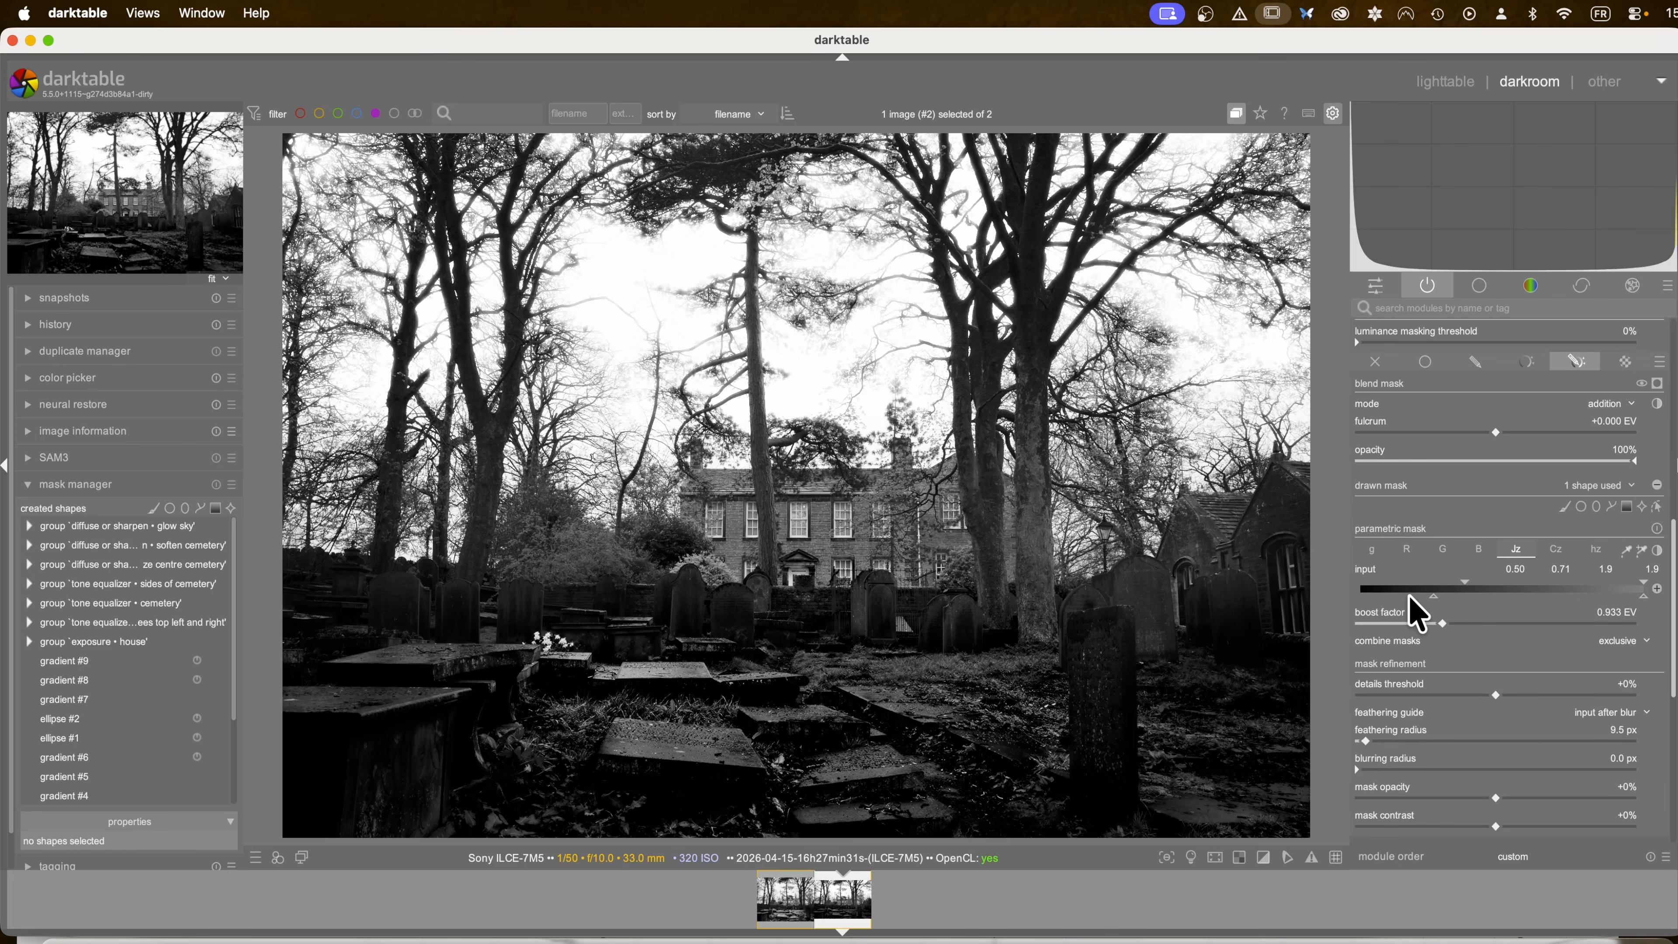
scroll(1552, 605, "down", 1)
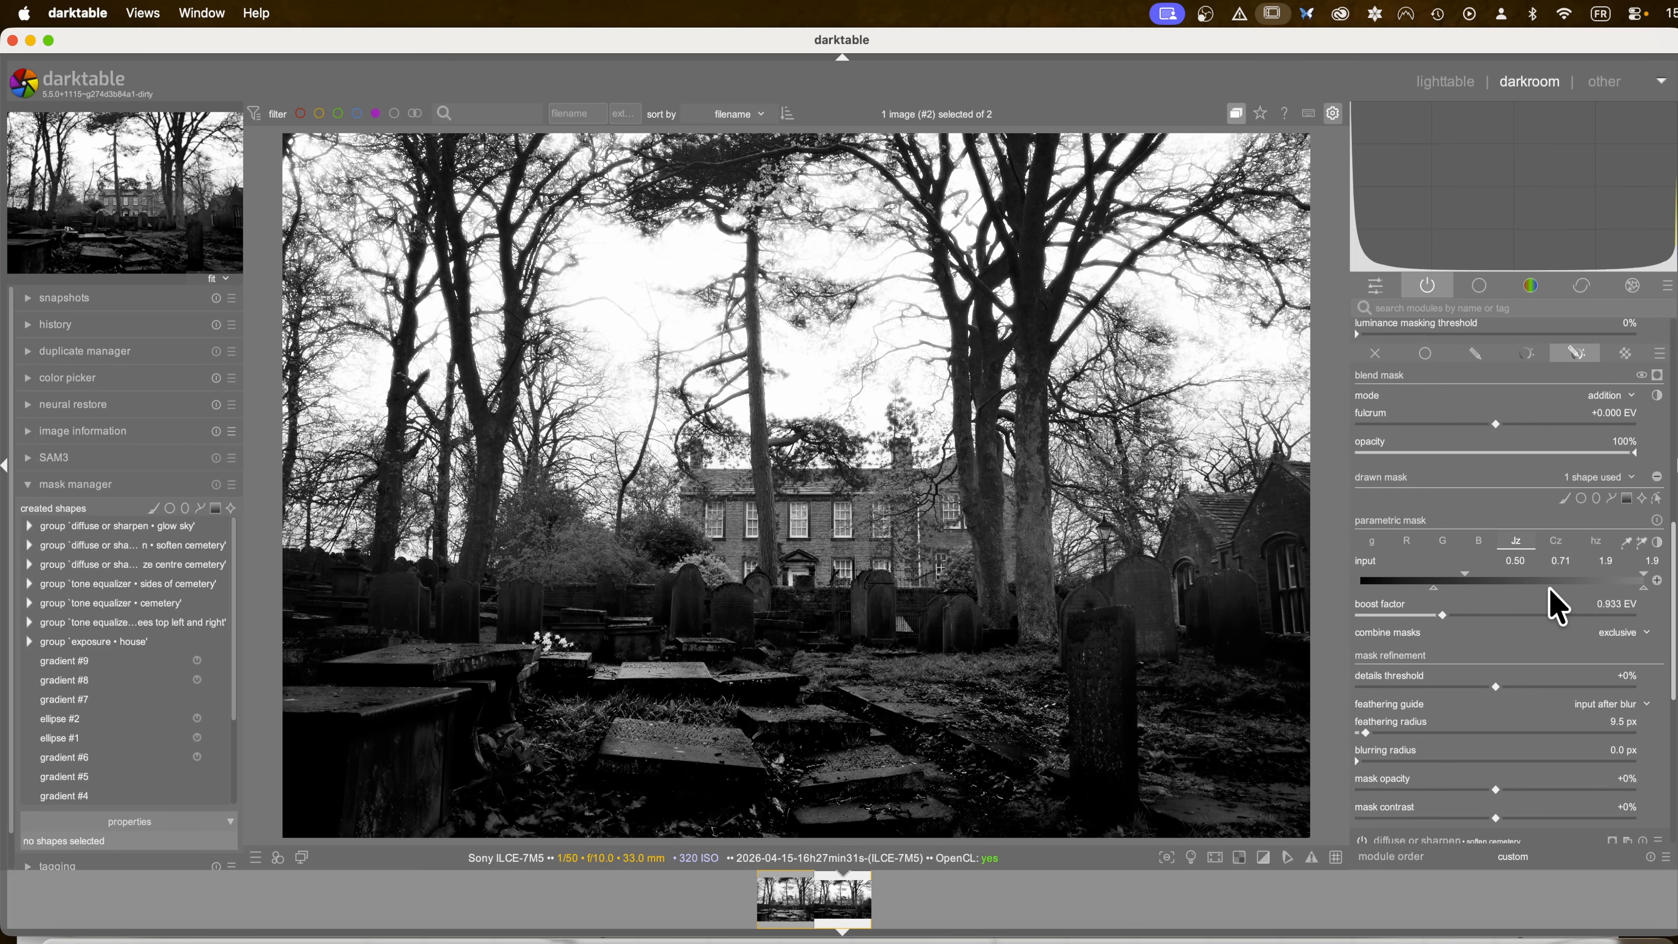
scroll(1520, 588, "down", 1)
scroll(1486, 605, "up", 1)
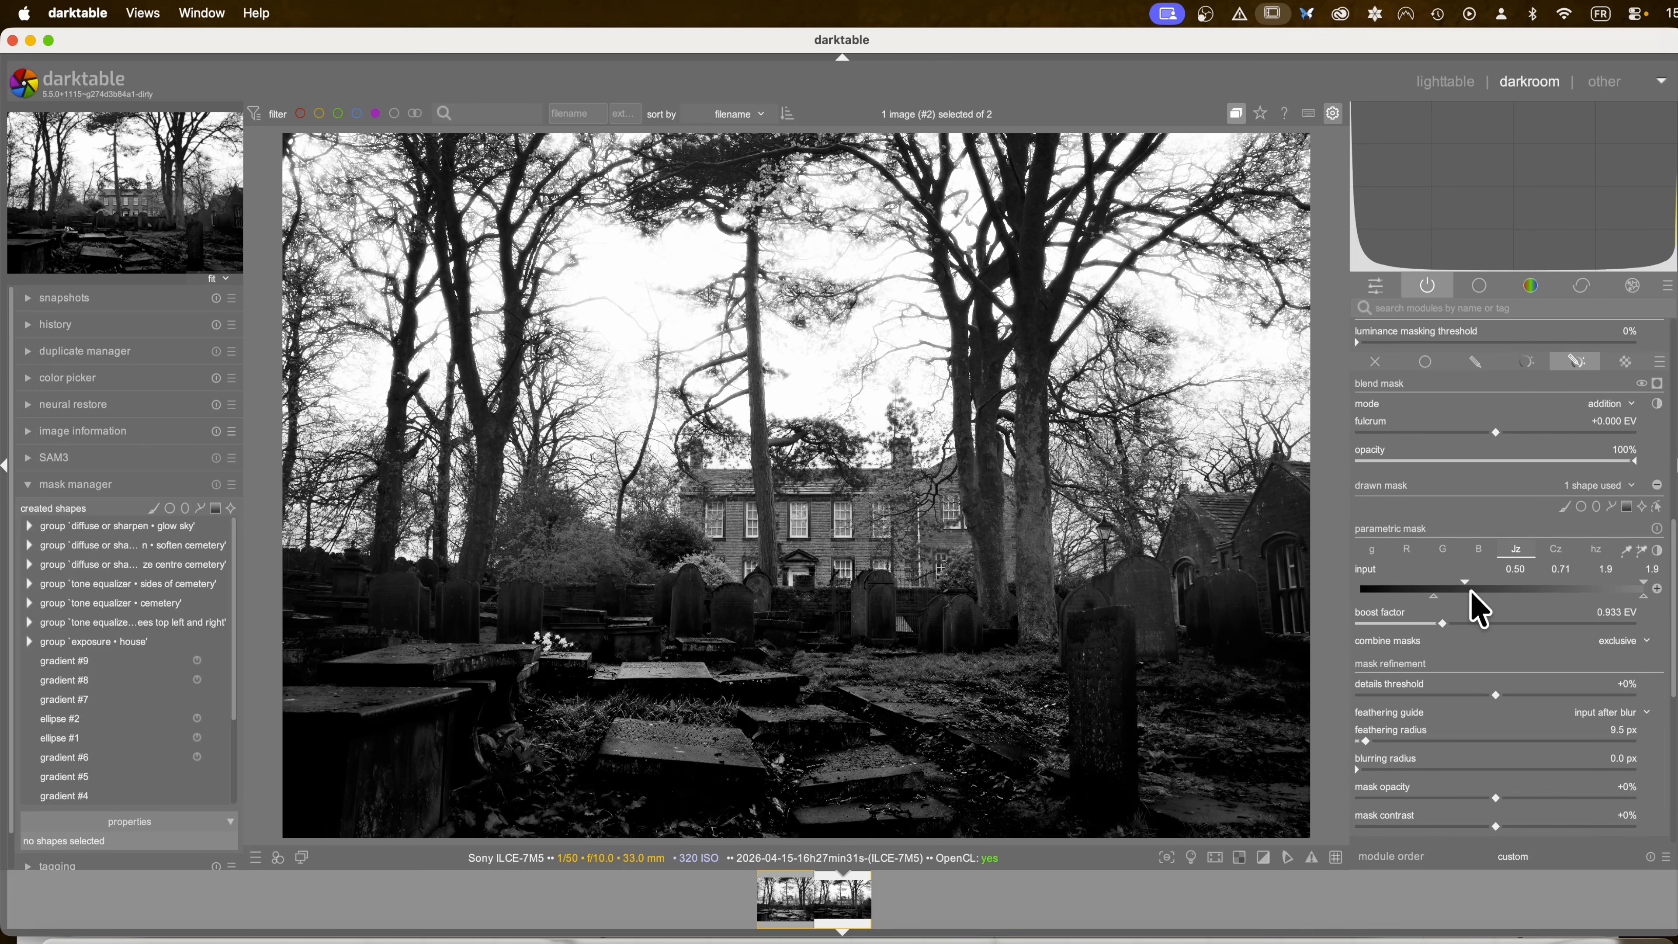
scroll(1403, 402, "up", 10)
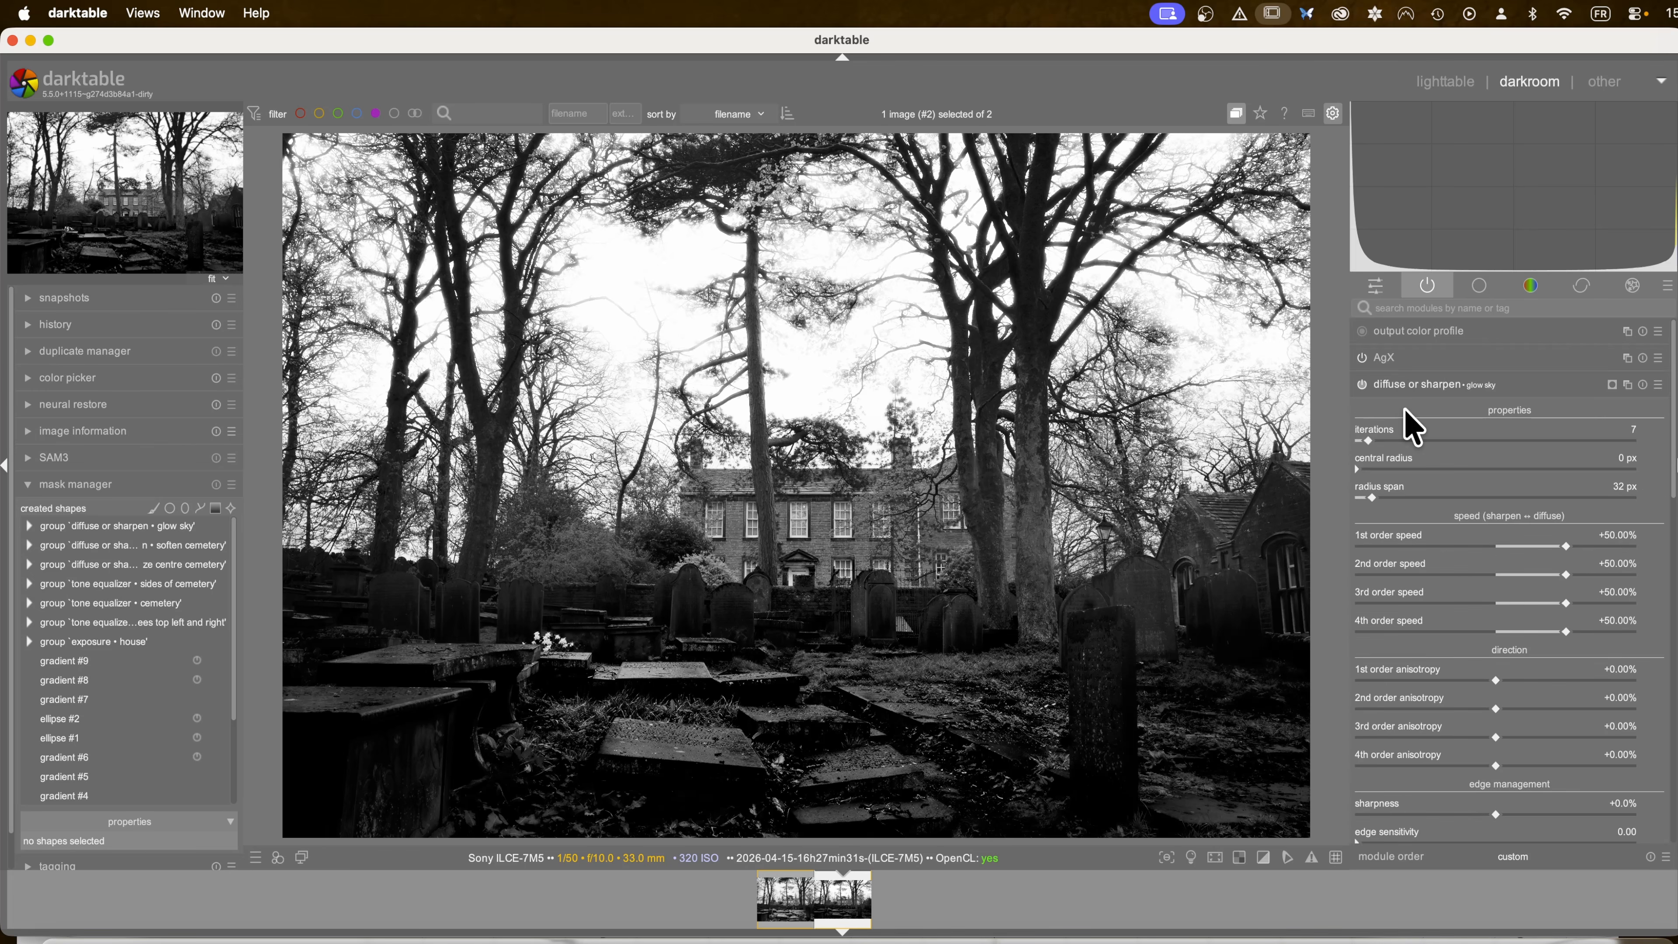
left_click(1398, 384)
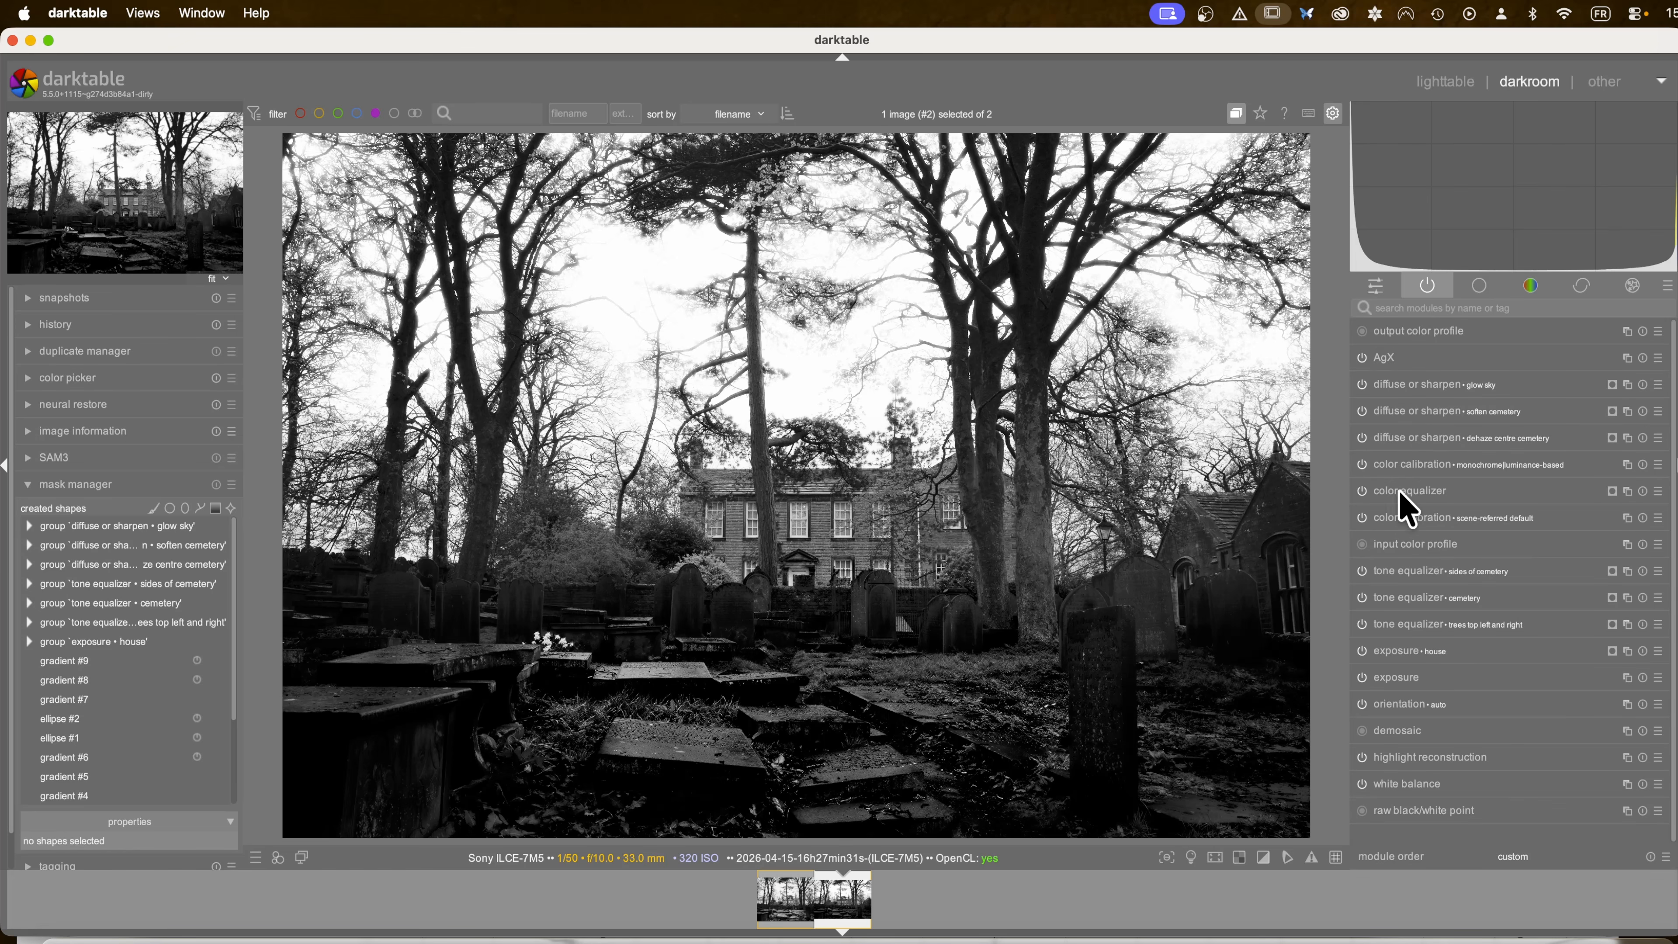
Step: Try lower Jz input limits of 1.2 and 1.4 on the "glow sky" mask and switch the instance off to compare
left_click(1406, 384)
scroll(1473, 700, "down", 5)
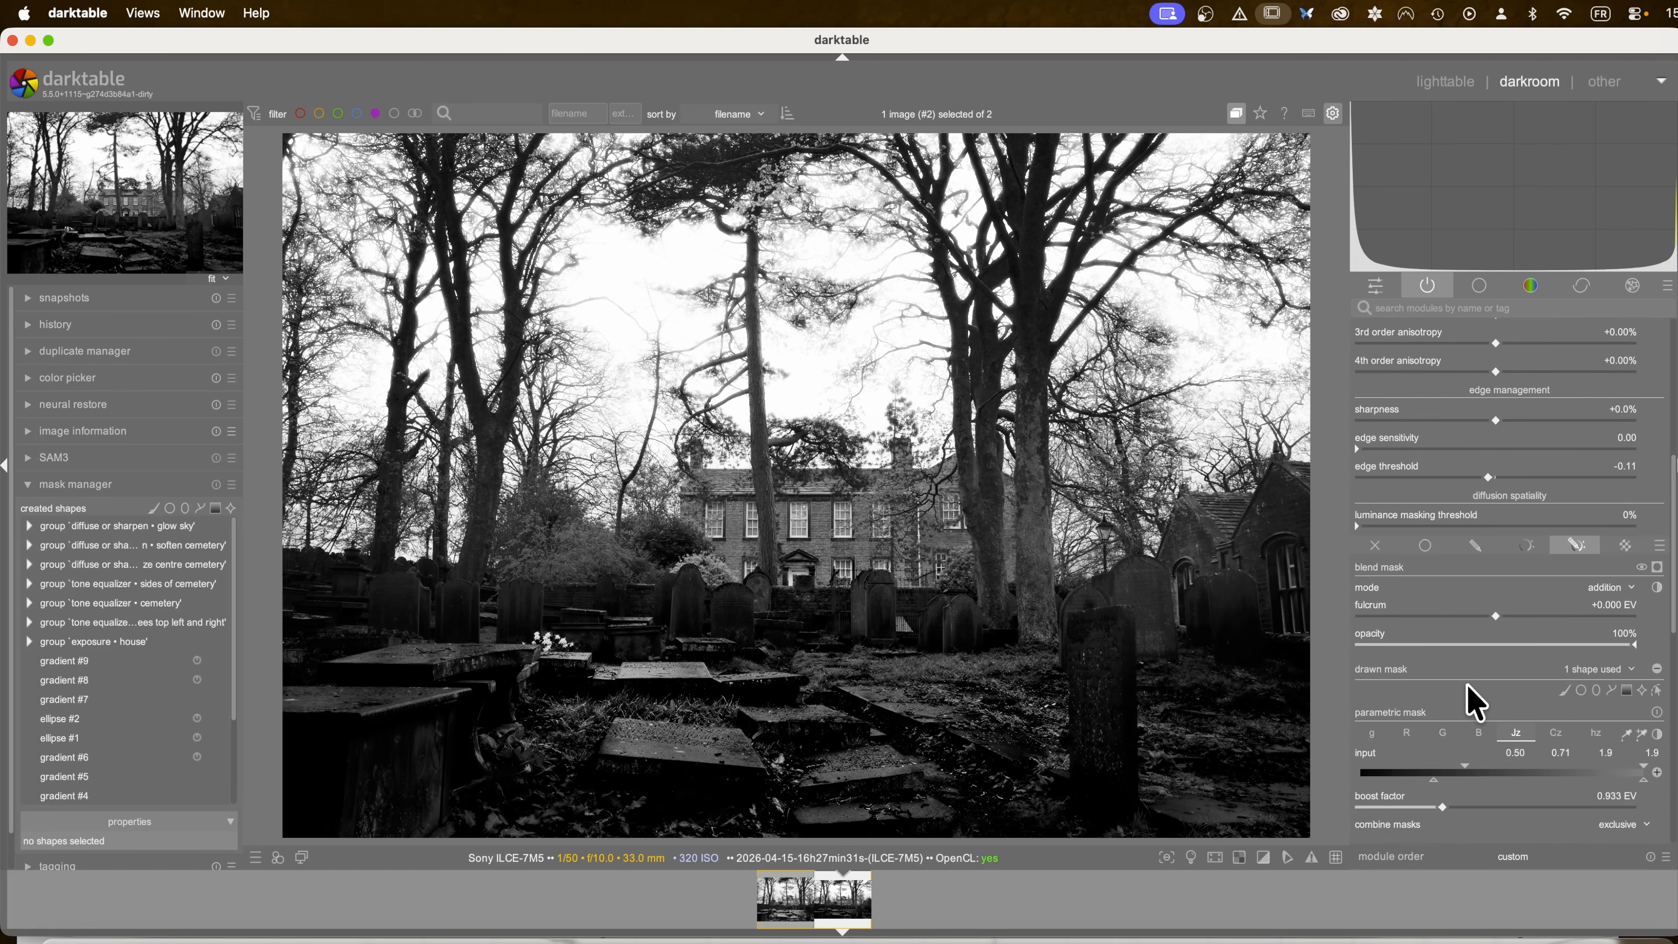
mouse_move(1431, 781)
left_mouse_down()
mouse_move(1379, 787)
mouse_move(1569, 784)
mouse_move(1540, 787)
left_mouse_up()
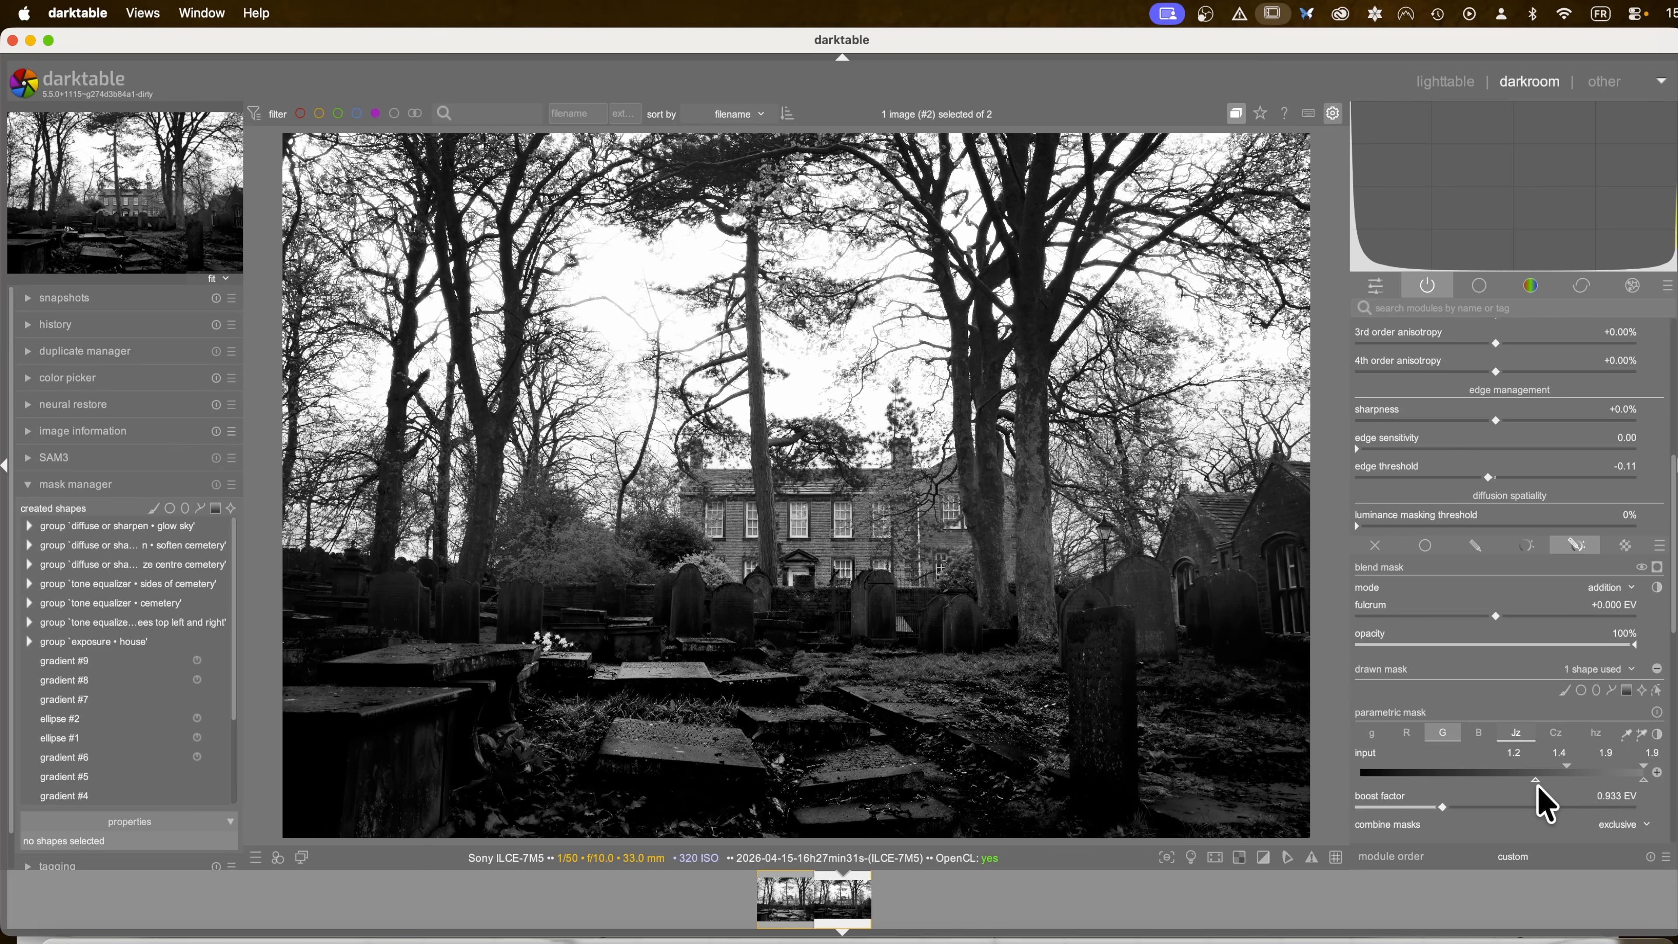
scroll(1473, 631, "up", 6)
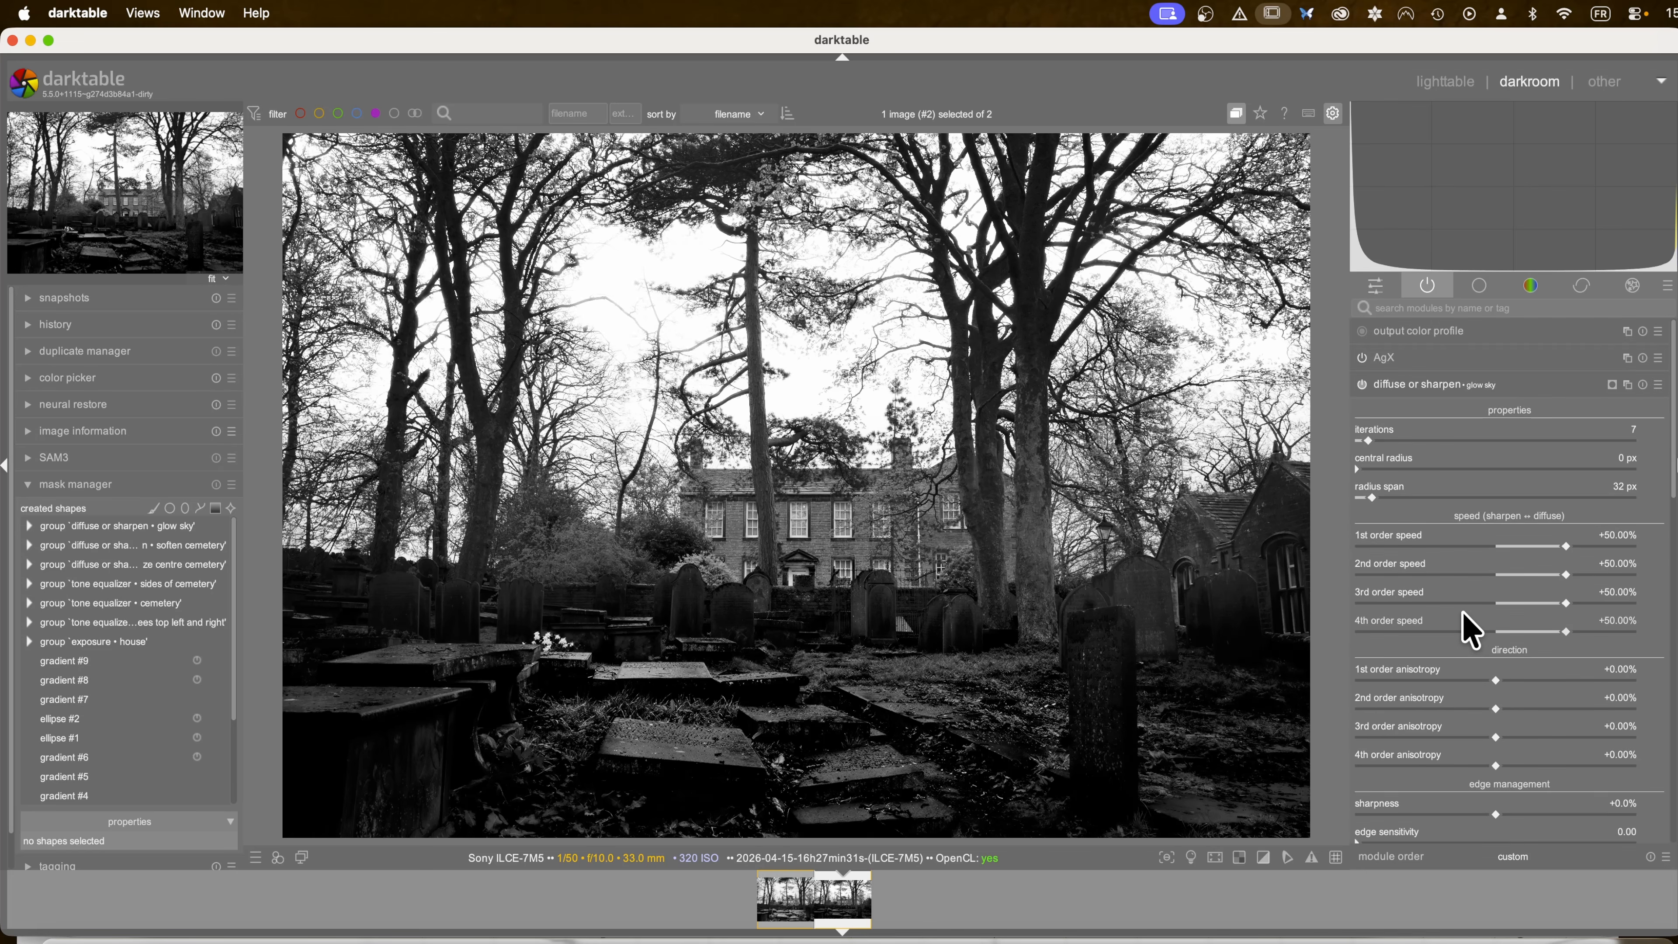
left_click(1363, 387)
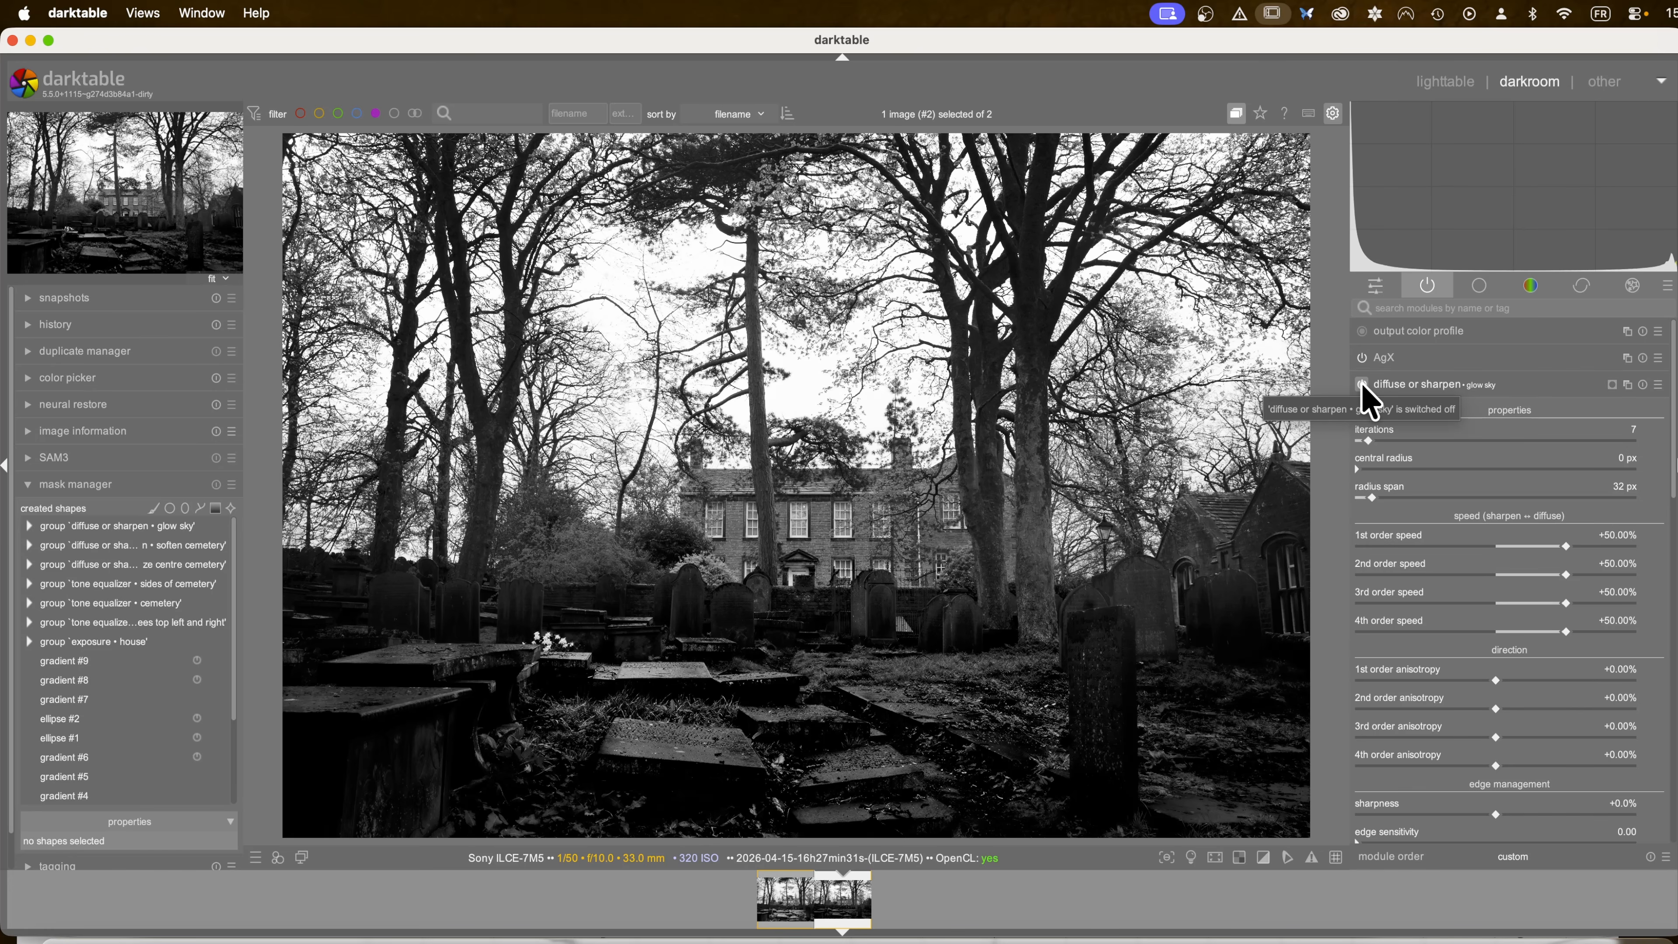
Step: Set the lower Jz input limits of the "glow sky" mask to 0.34 and 0.94
scroll(1454, 637, "down", 5)
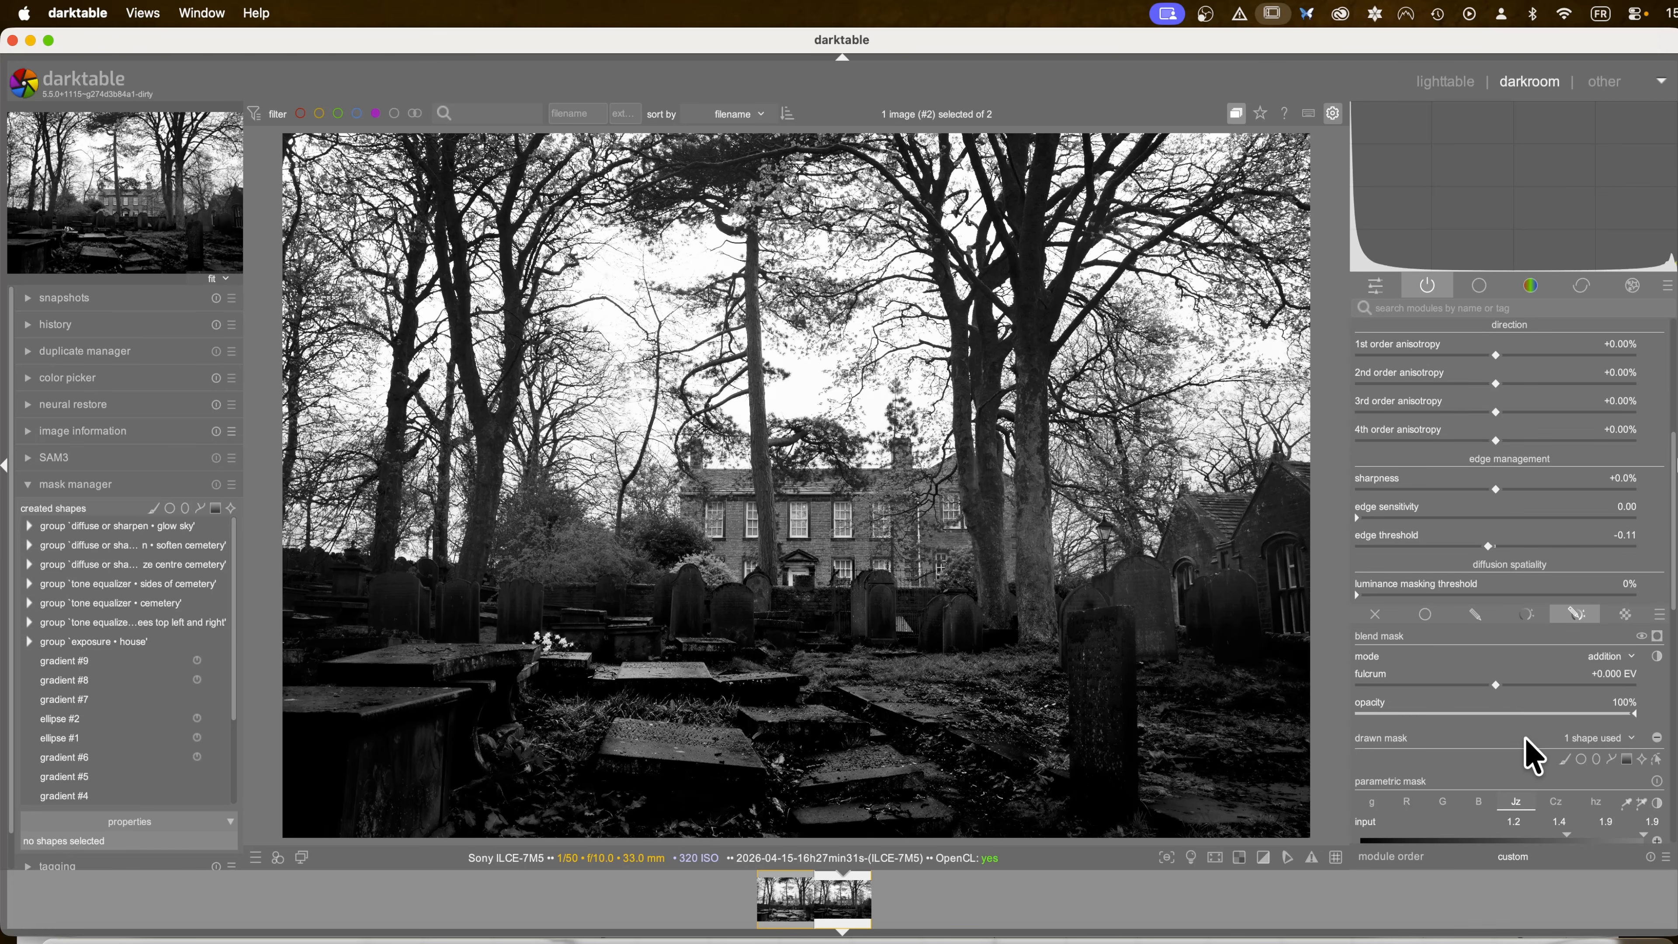
scroll(1531, 754, "down", 2)
mouse_move(1565, 771)
left_mouse_down()
mouse_move(1645, 776)
mouse_move(1359, 770)
mouse_move(1501, 770)
left_mouse_up()
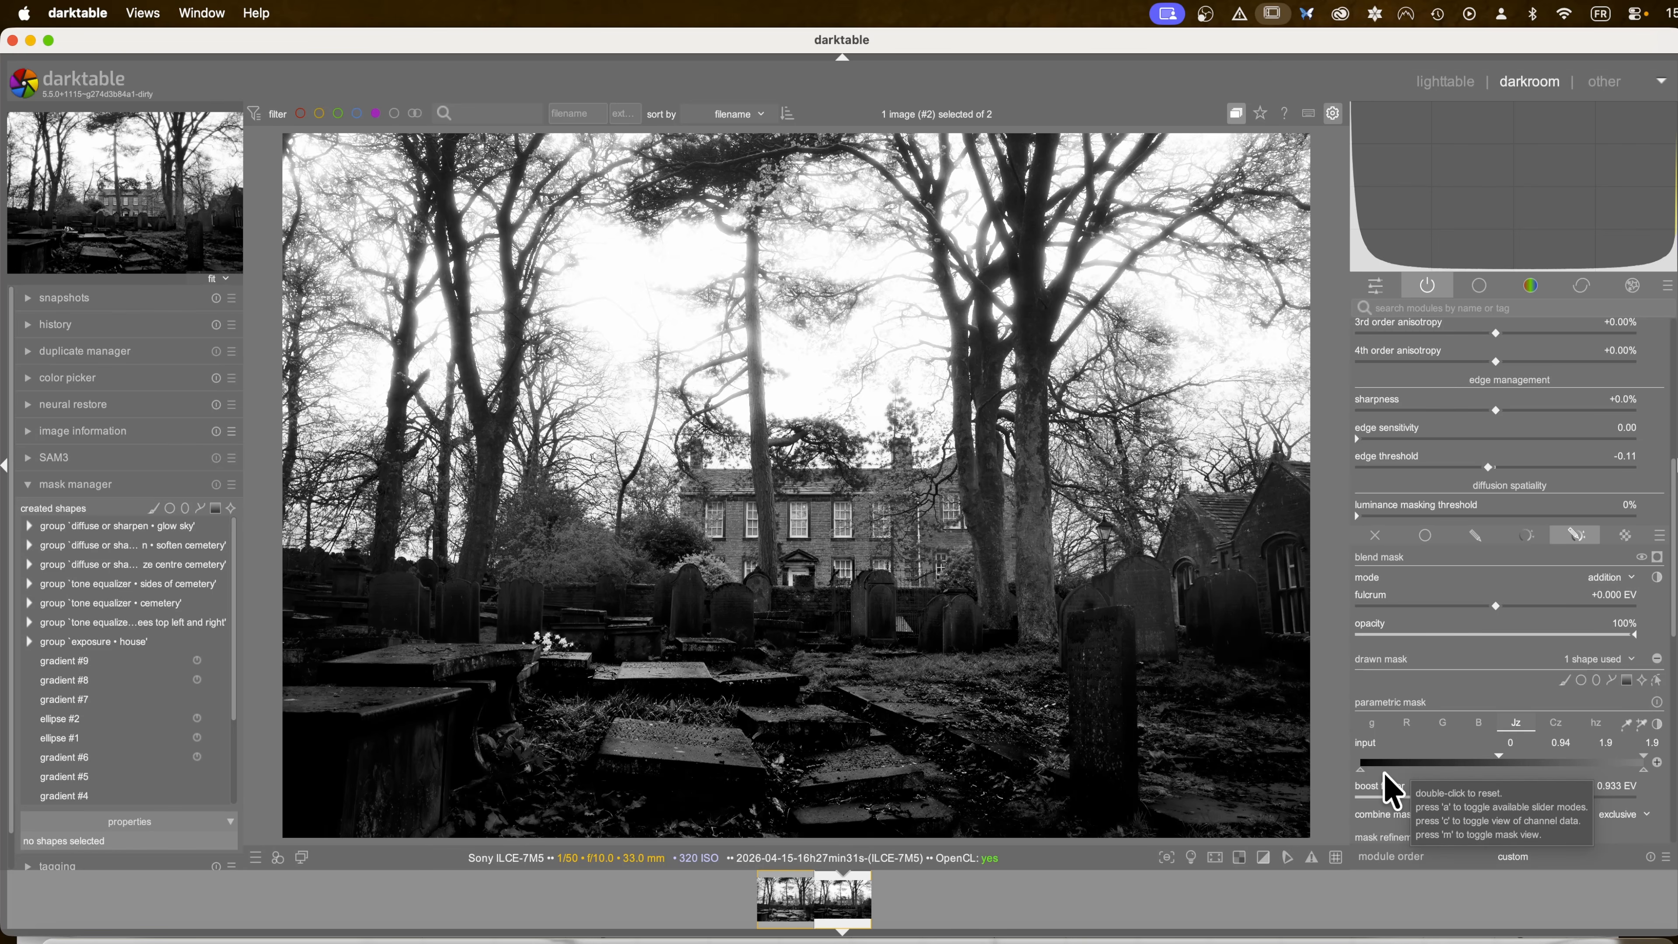
mouse_move(1360, 772)
left_mouse_down()
mouse_move(1438, 779)
mouse_move(1377, 779)
mouse_move(1418, 792)
left_mouse_up()
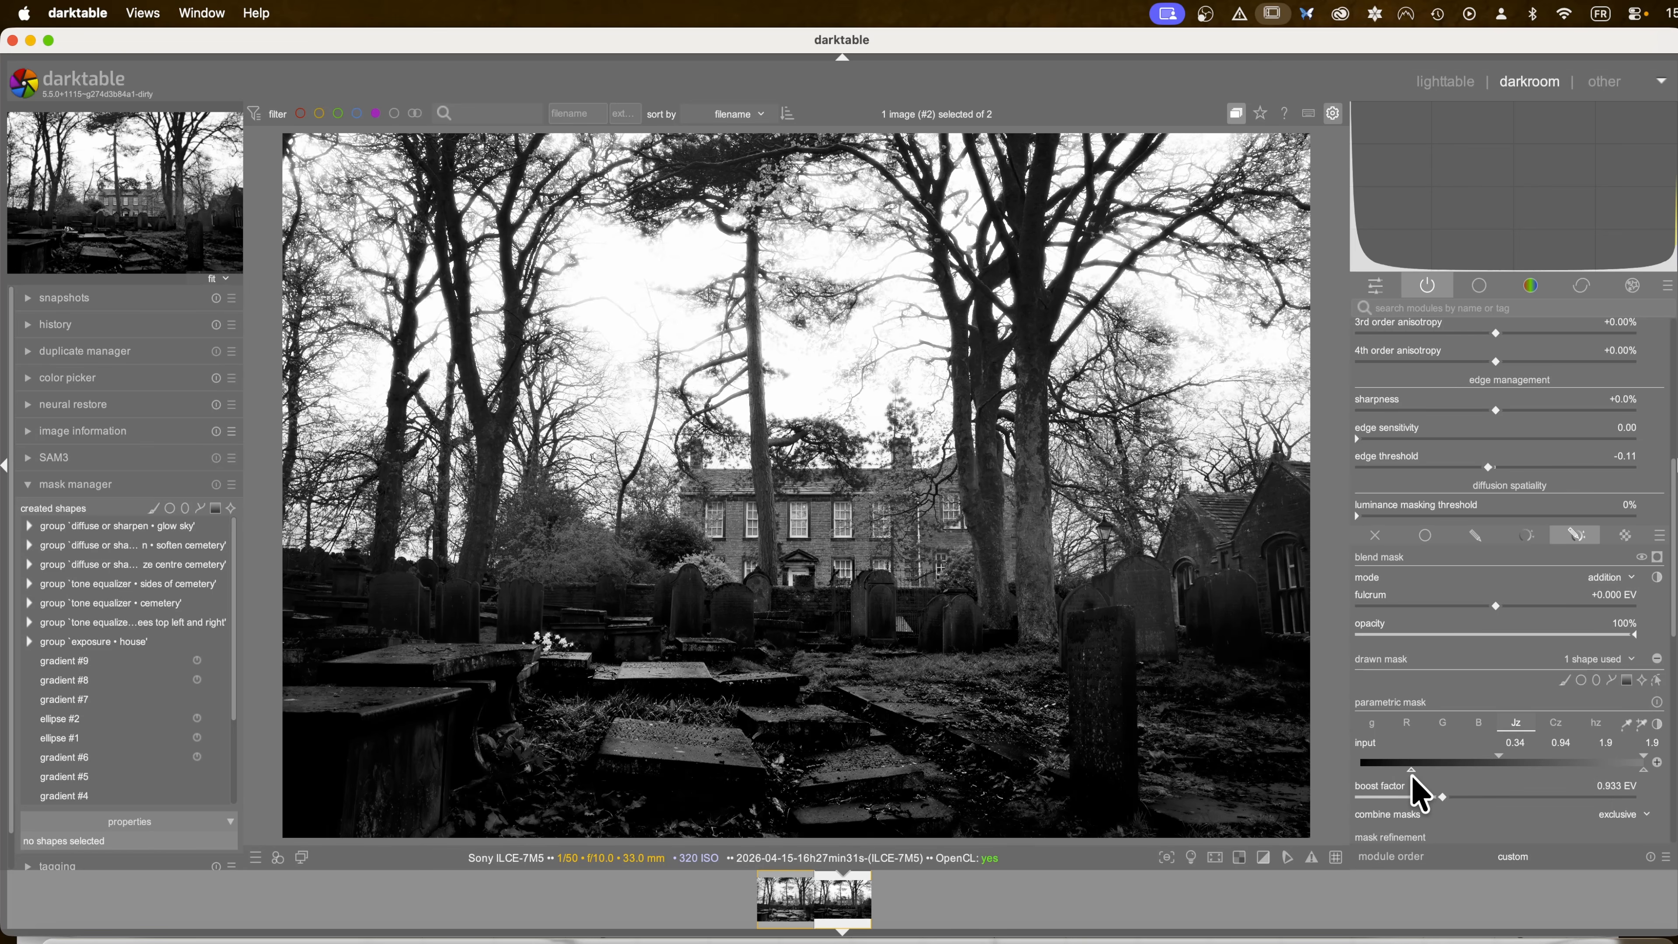
scroll(1421, 595, "up", 6)
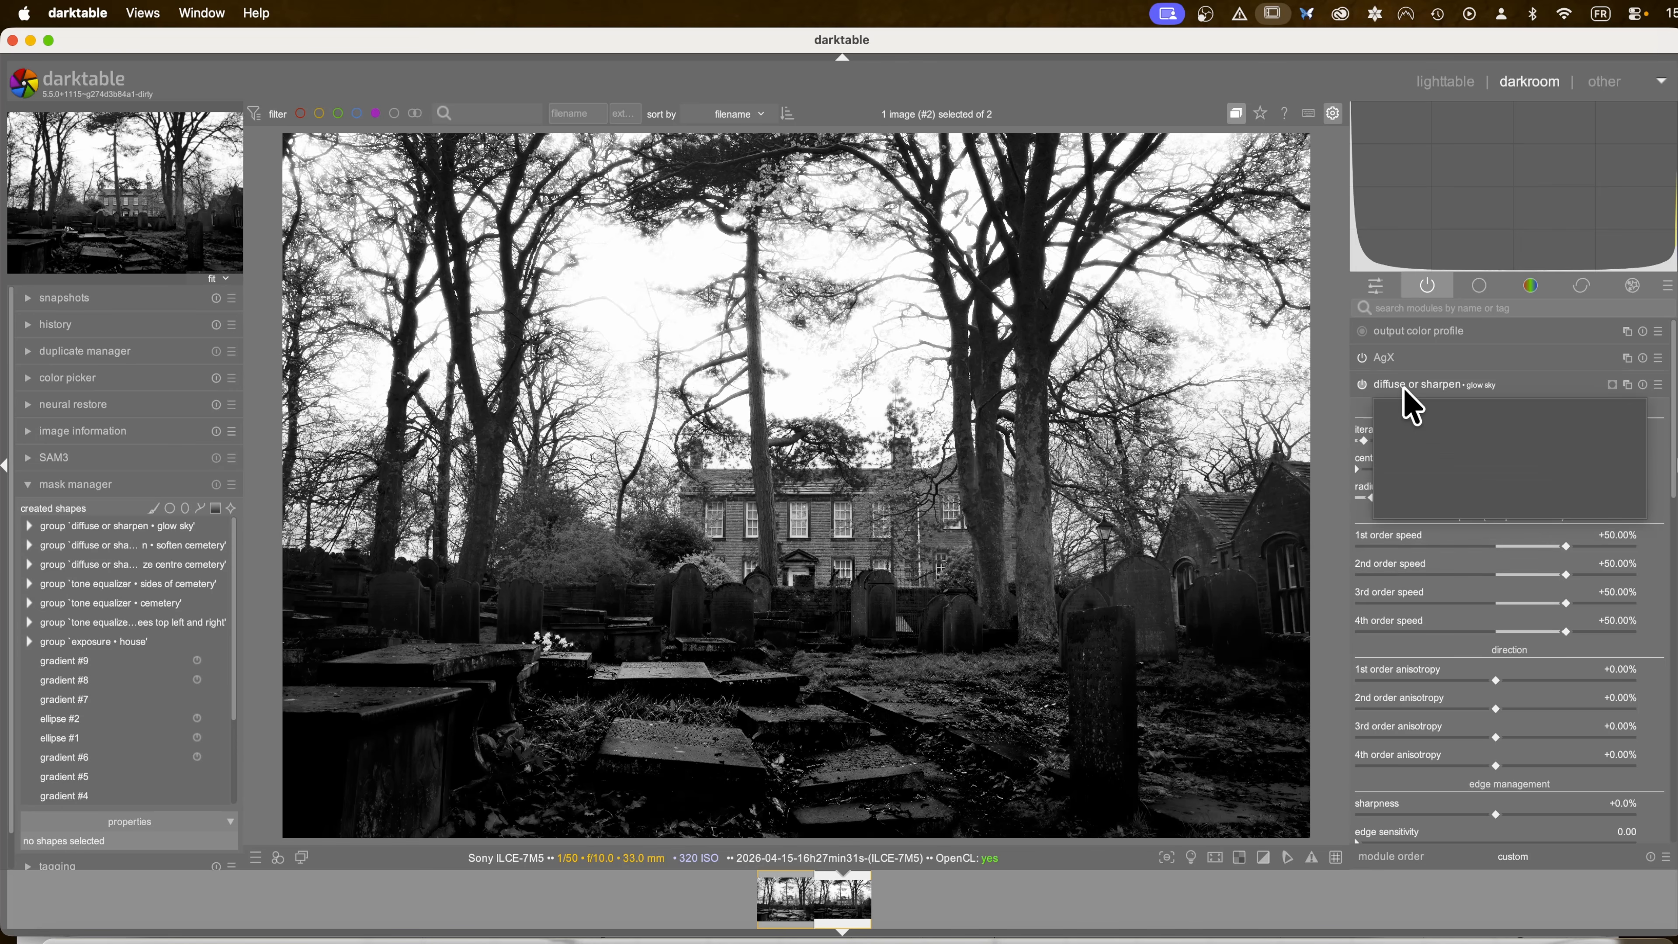
Step: Create a new instance of diffuse or sharpen and name it "bloom"
left_click(1626, 383, "ctrl")
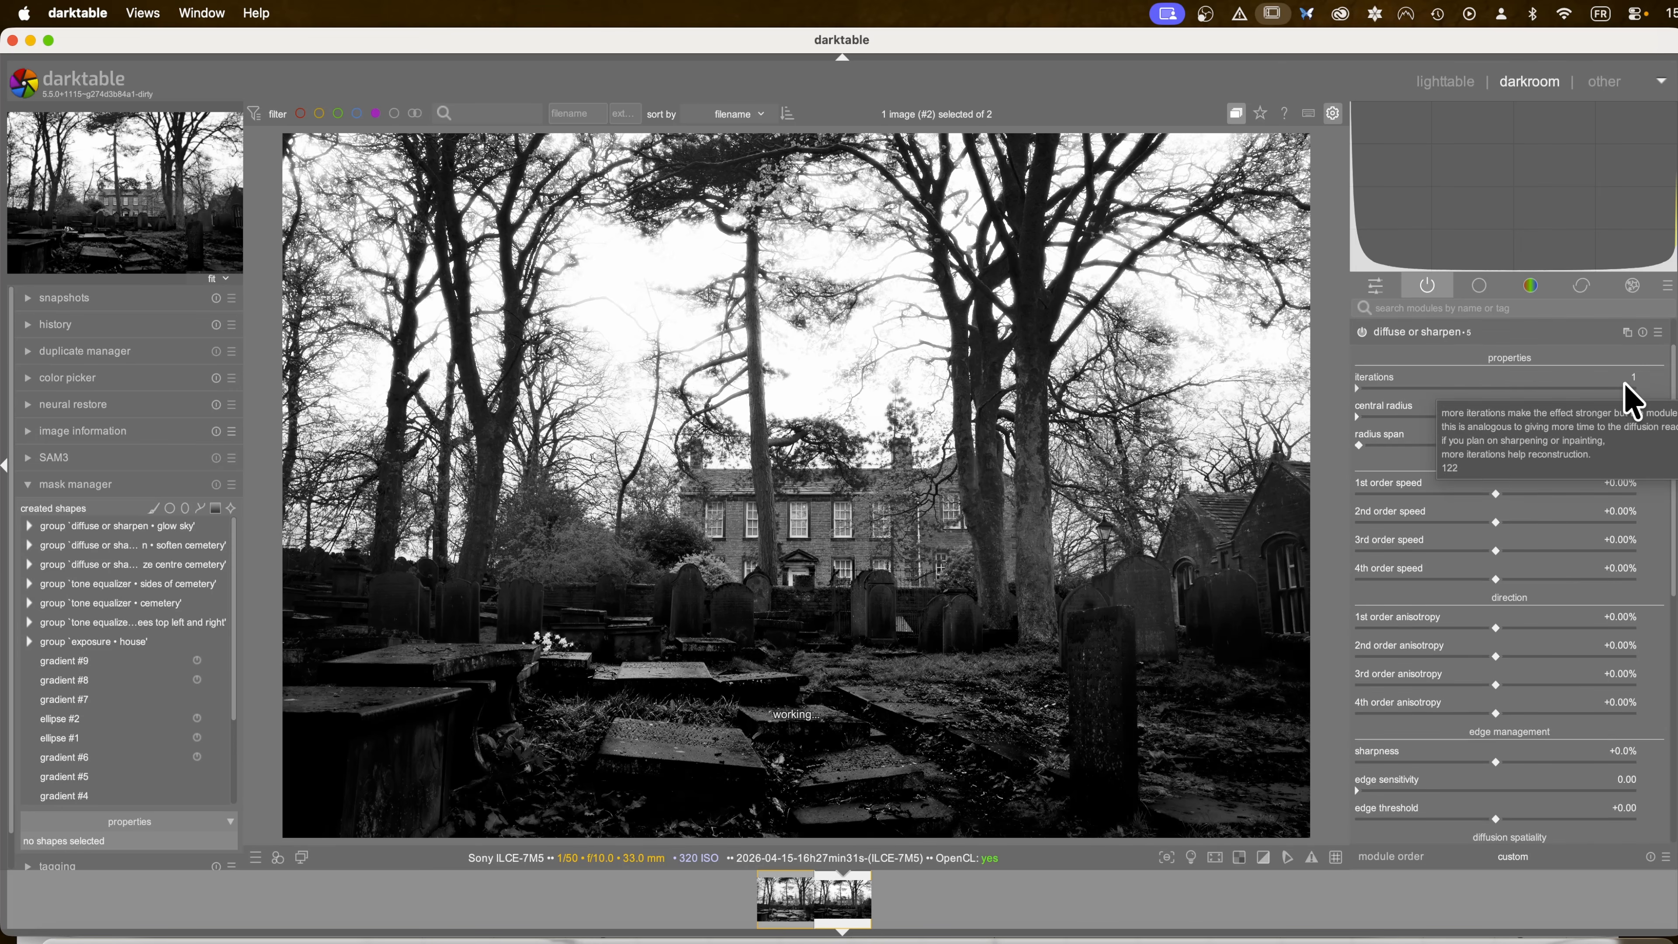
left_click(1476, 334, "ctrl")
type("bloom")
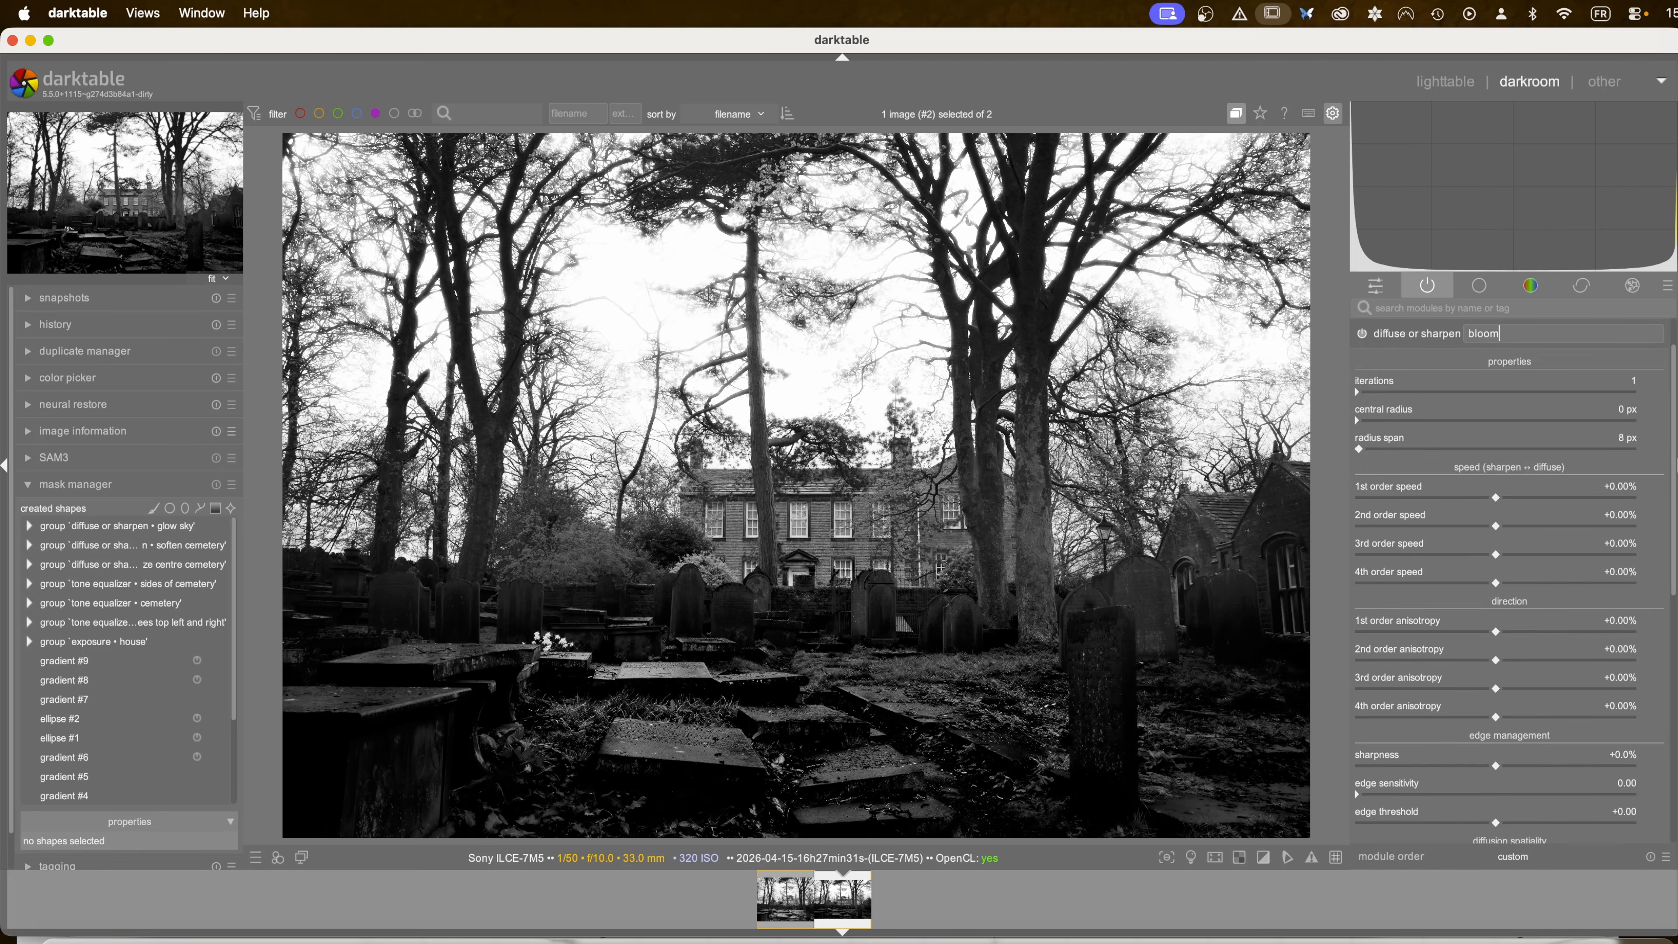
key("Return")
scroll(1405, 701, "down", 10)
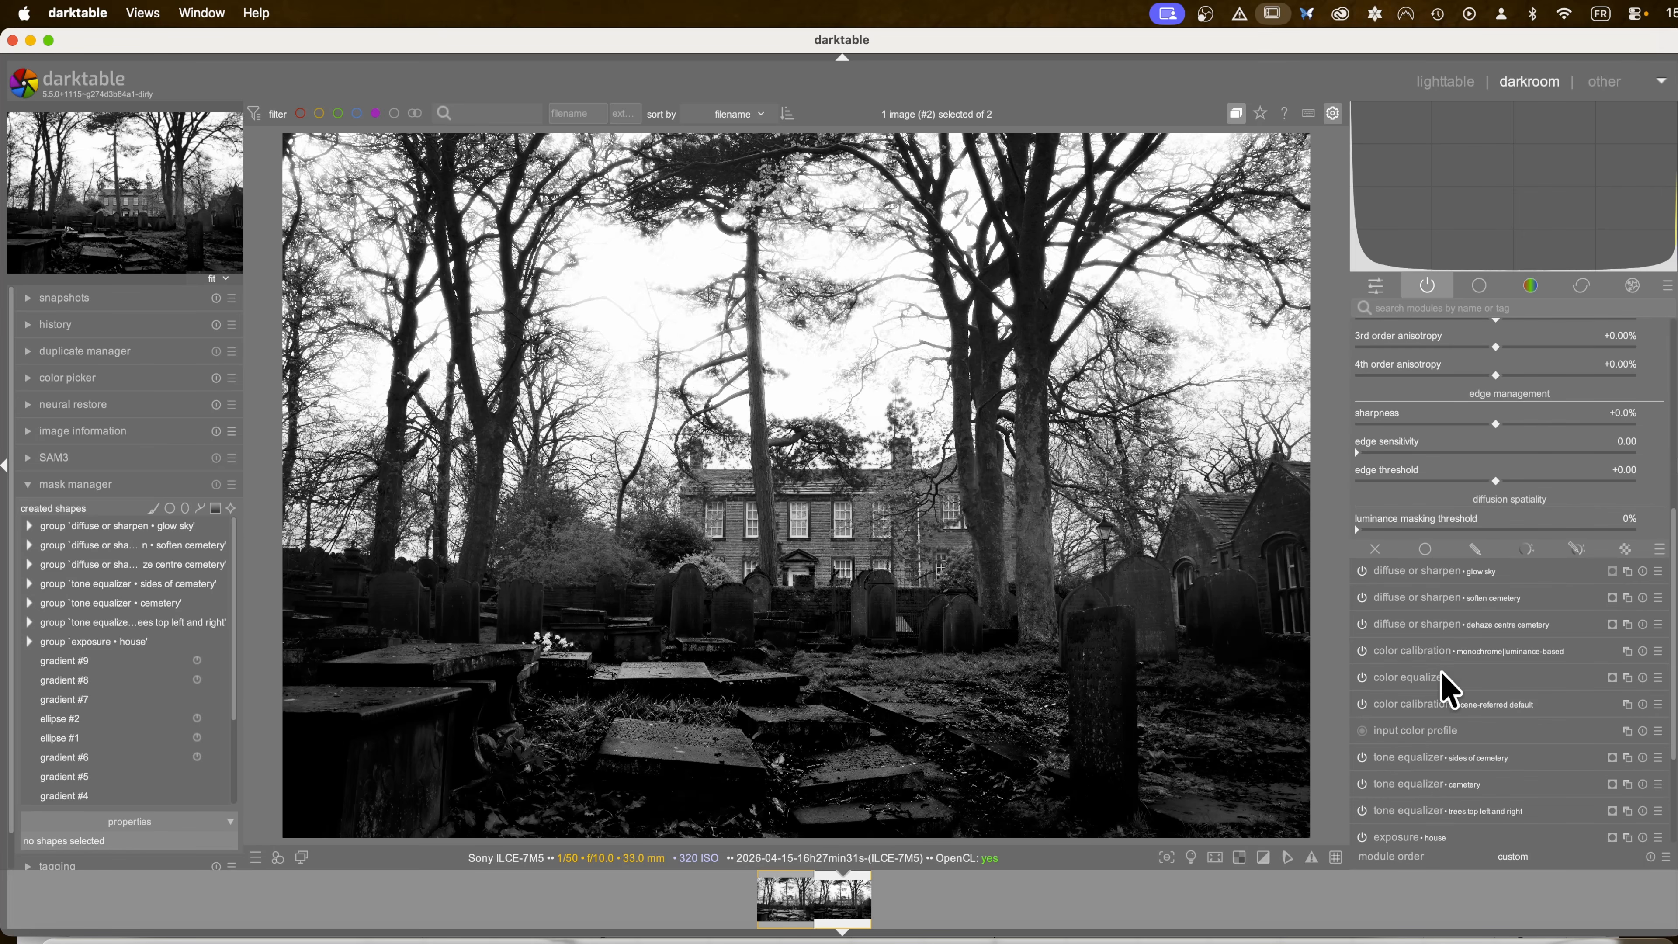
left_click(1477, 550)
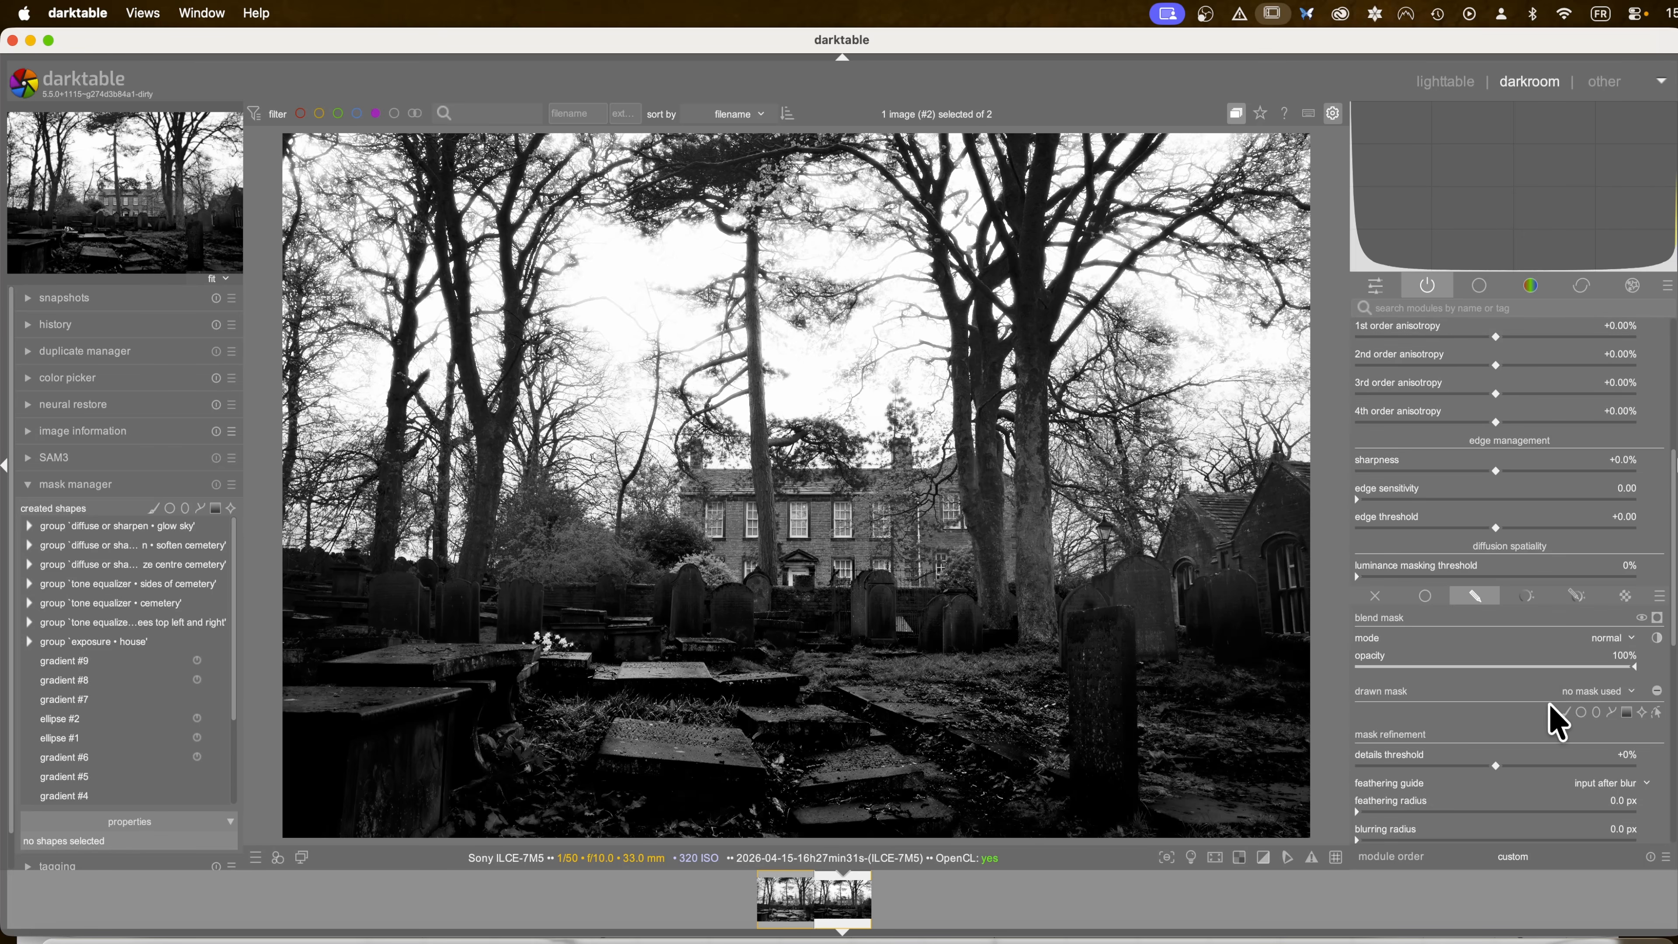
left_click(1627, 713)
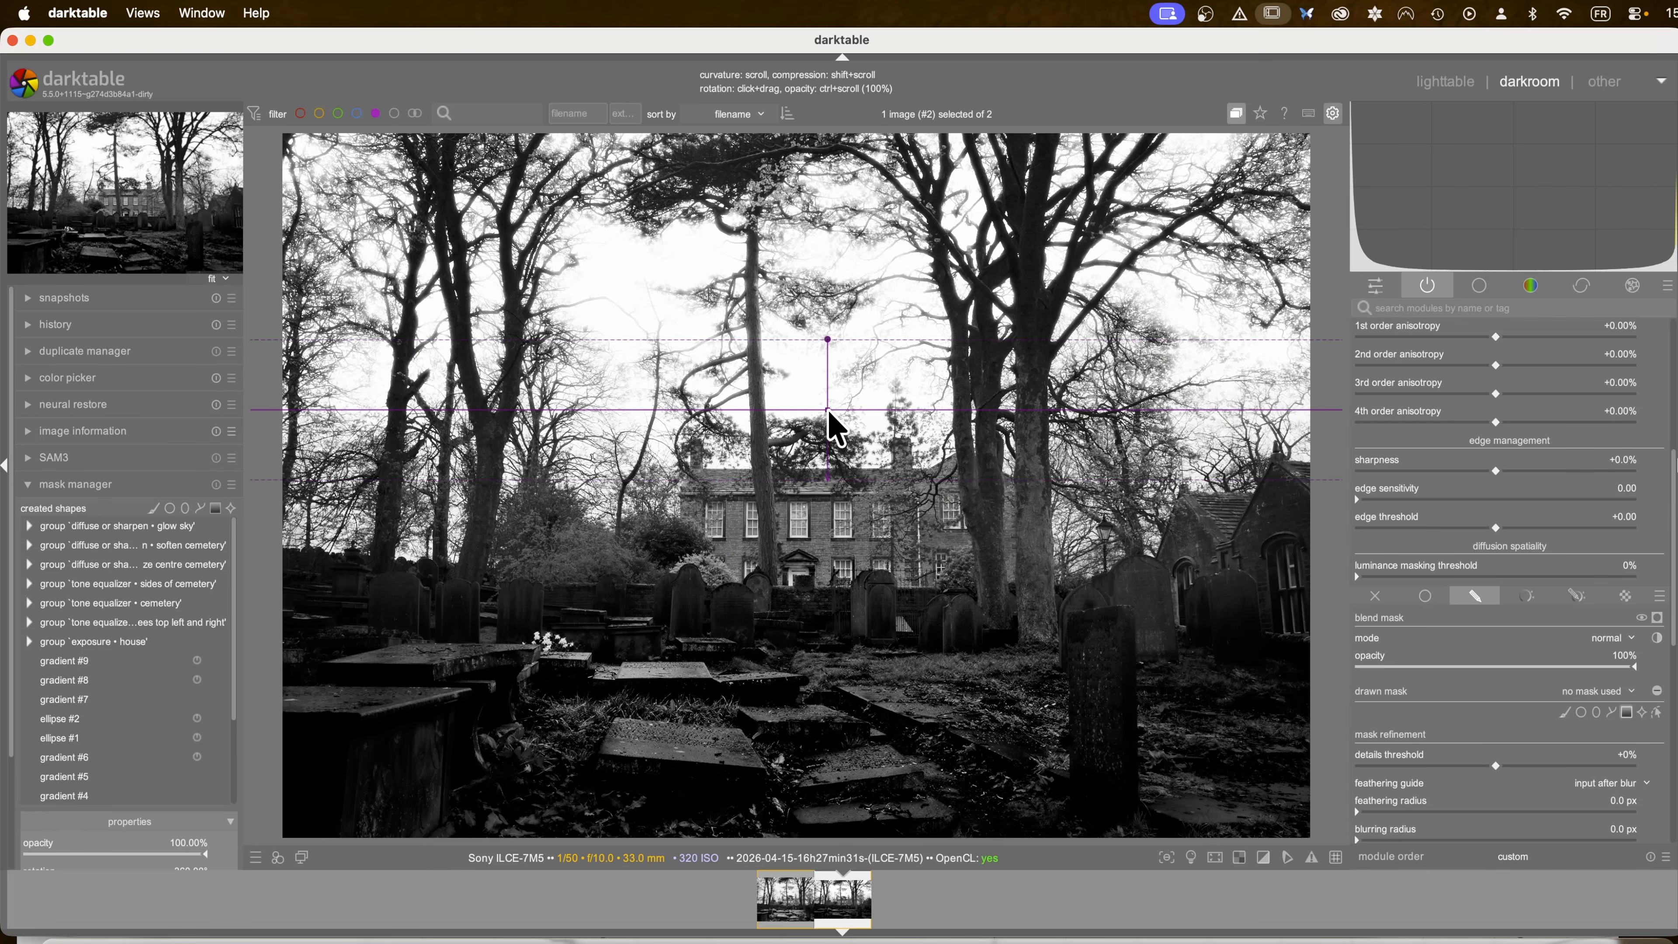
right_click(852, 430)
Step: Apply the bloom preset from the artistic effects to the "bloom" instance
scroll(1493, 450, "up", 5)
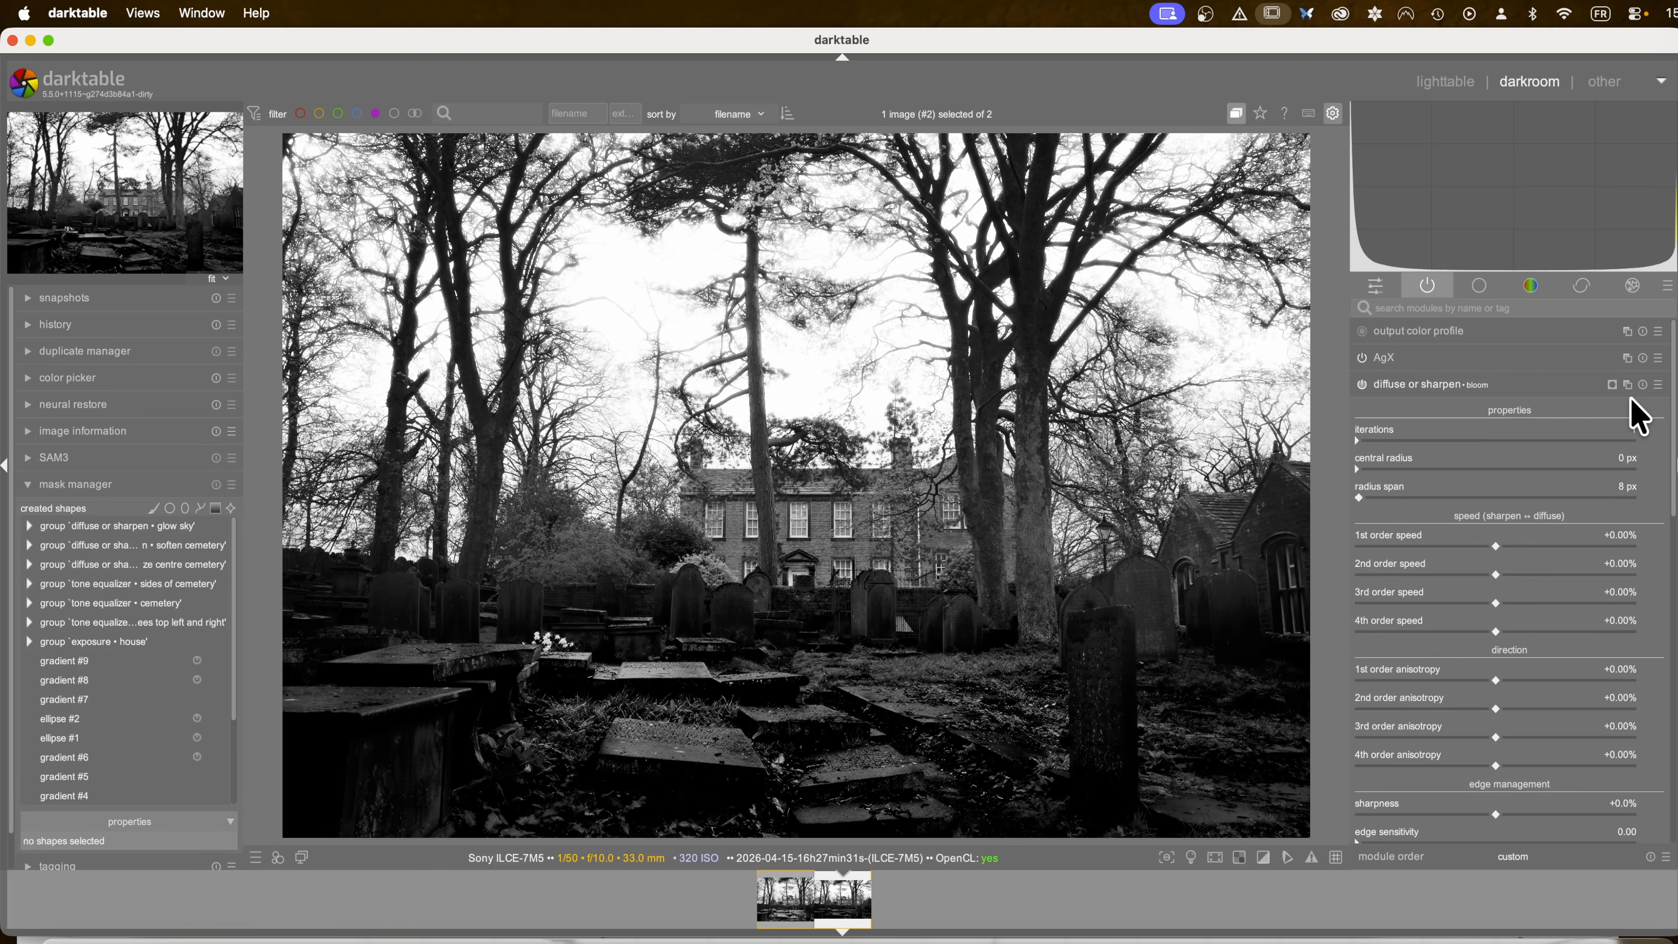
left_click(1658, 385)
mouse_move(1633, 542)
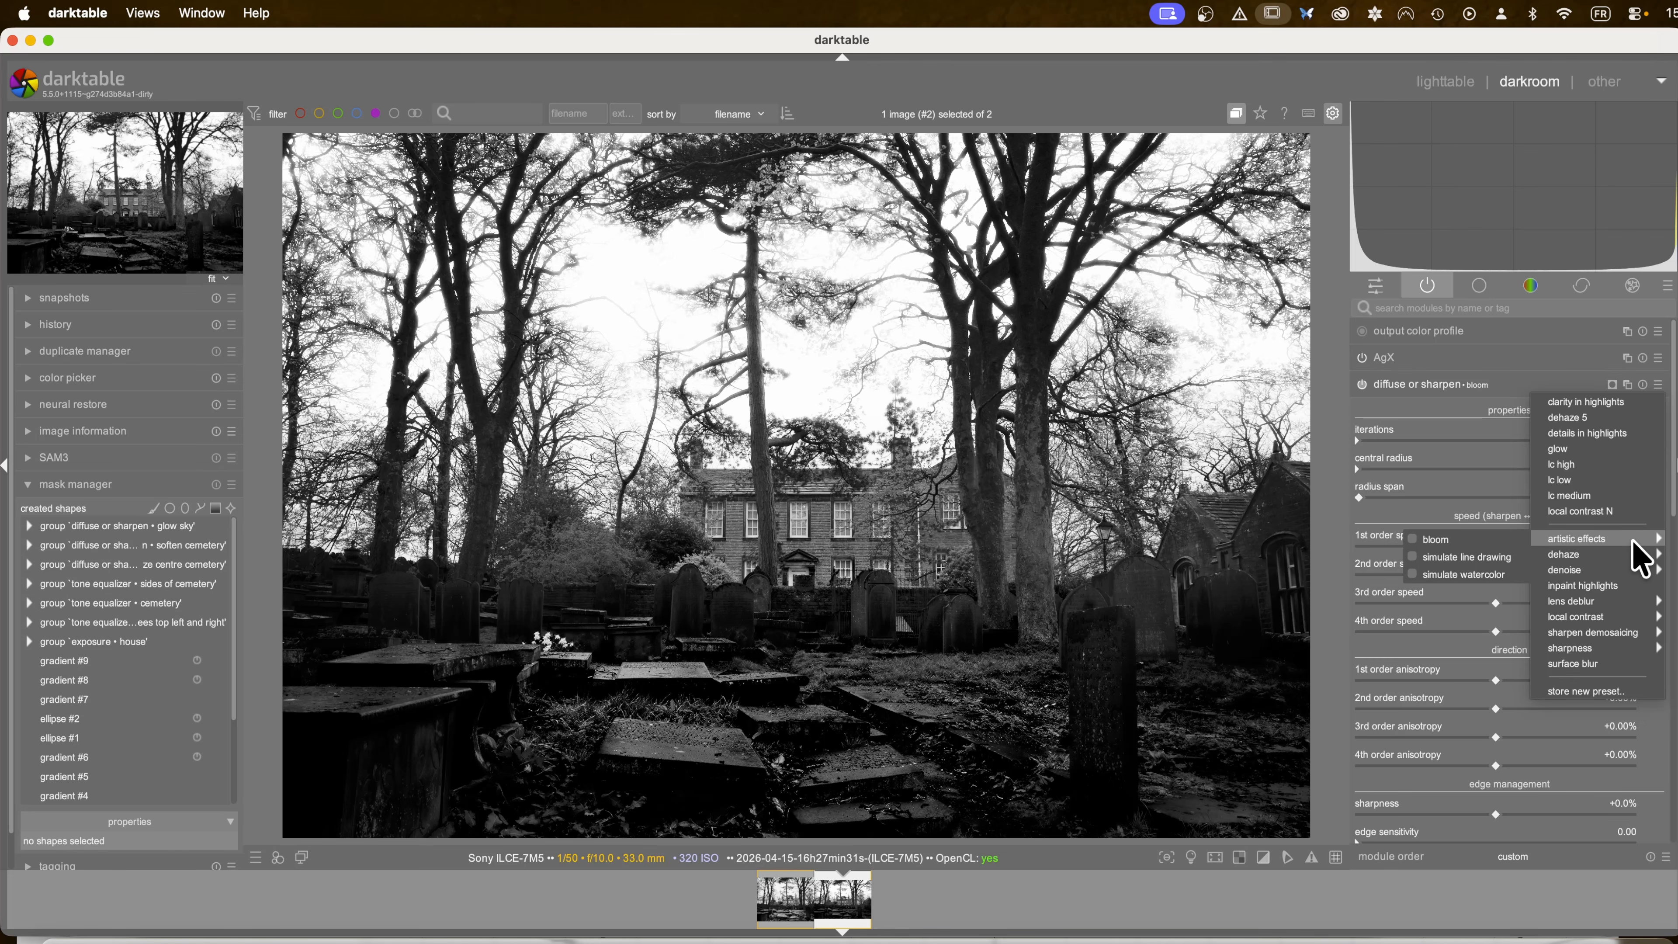
left_click(1450, 540)
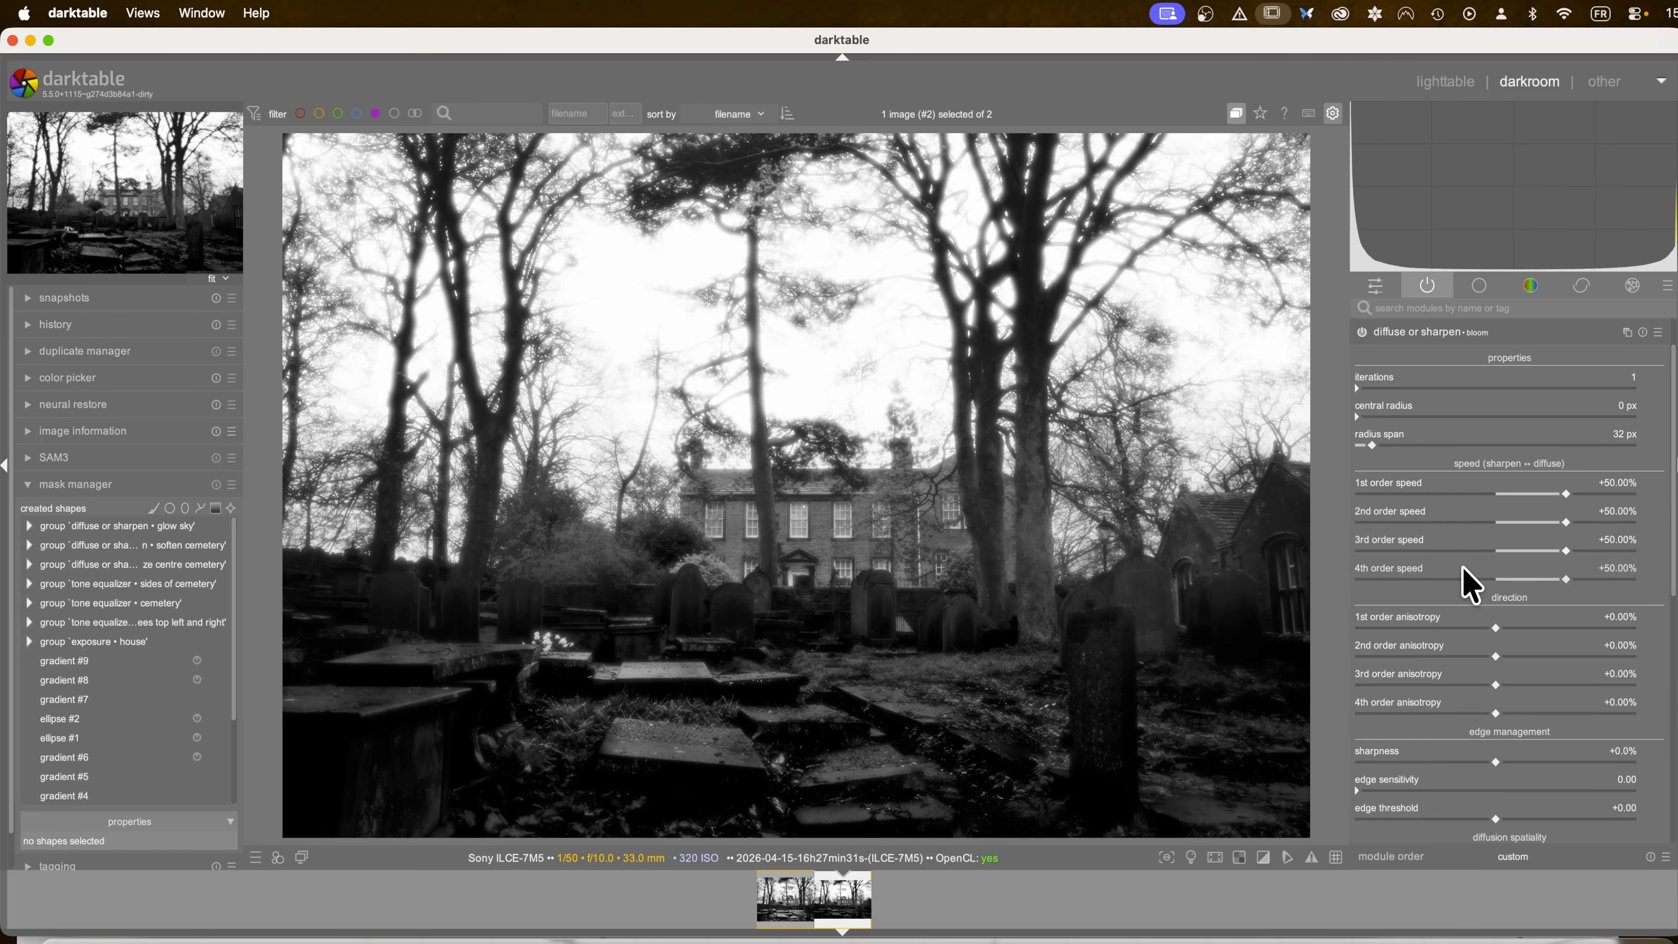
Step: Give the "bloom" instance a drawn and parametric mask, placing a horizontal gradient just above the house roof to cover the sky
scroll(1463, 569, "down", 10)
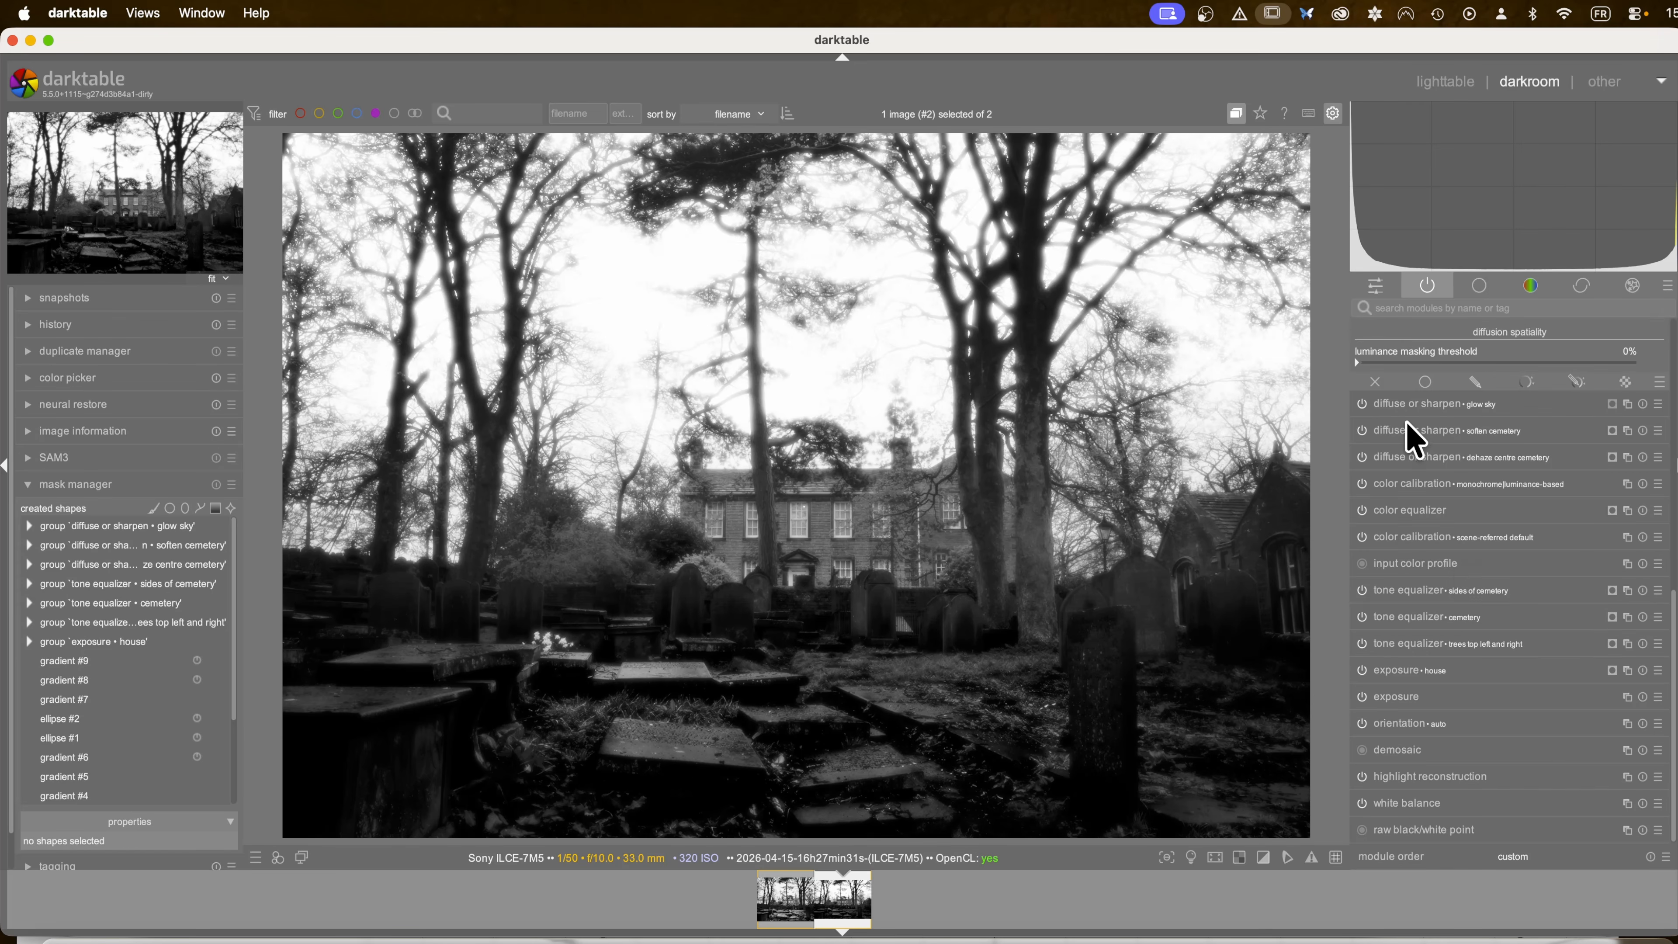
scroll(1408, 435, "up", 8)
scroll(1513, 773, "down", 5)
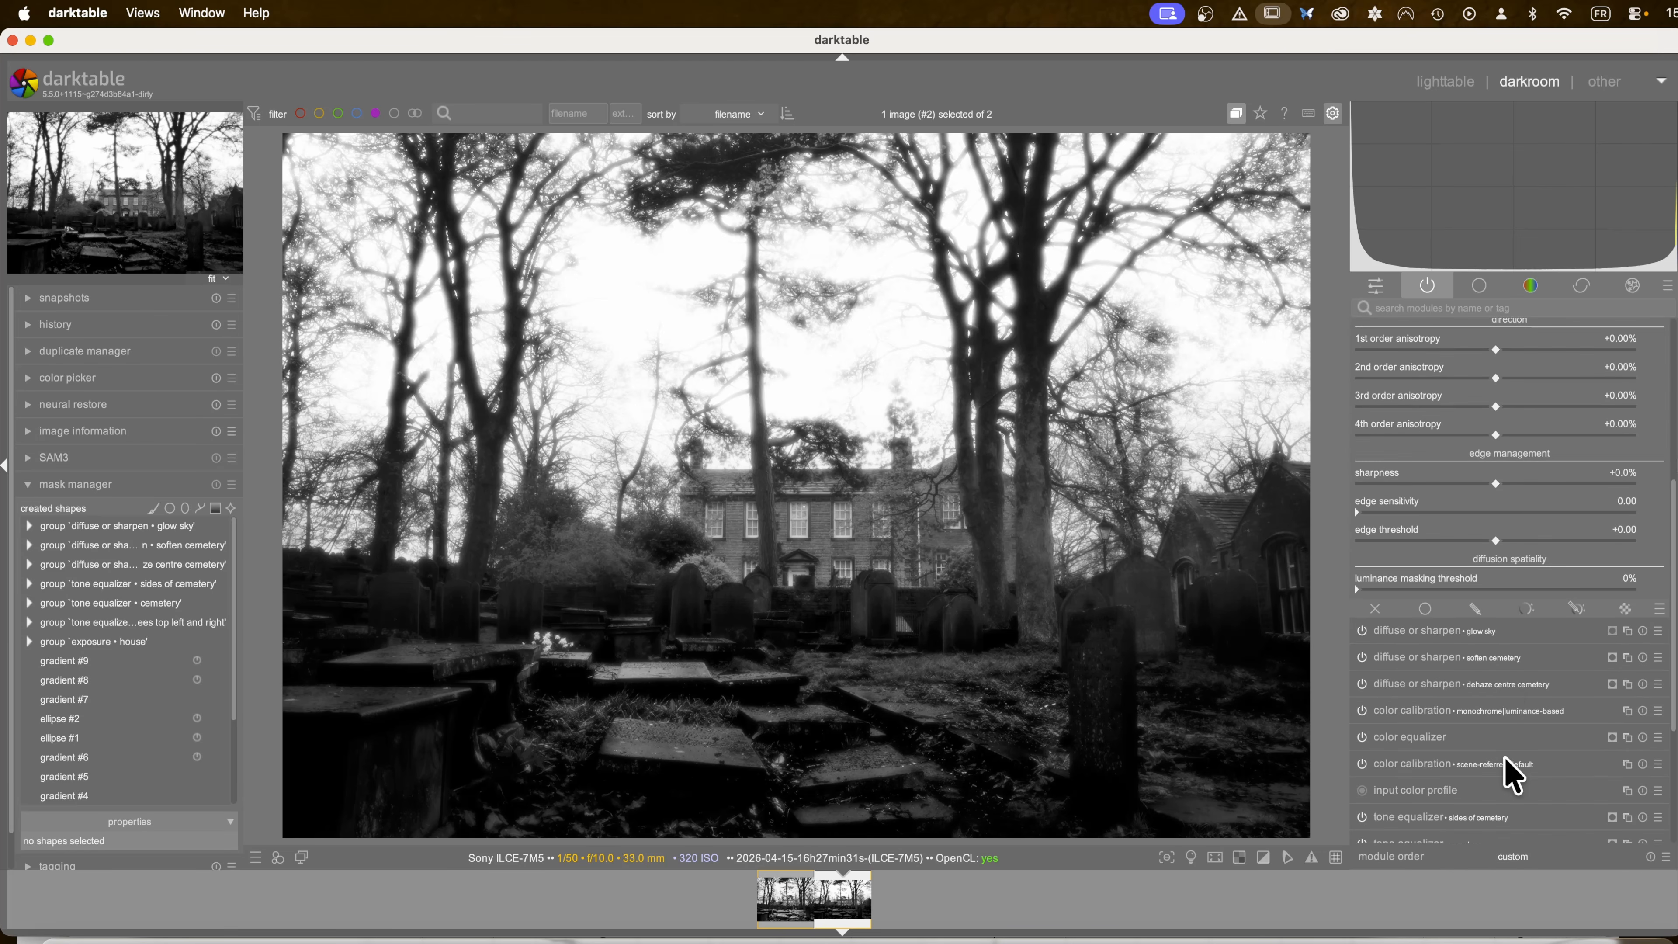
left_click(1576, 624)
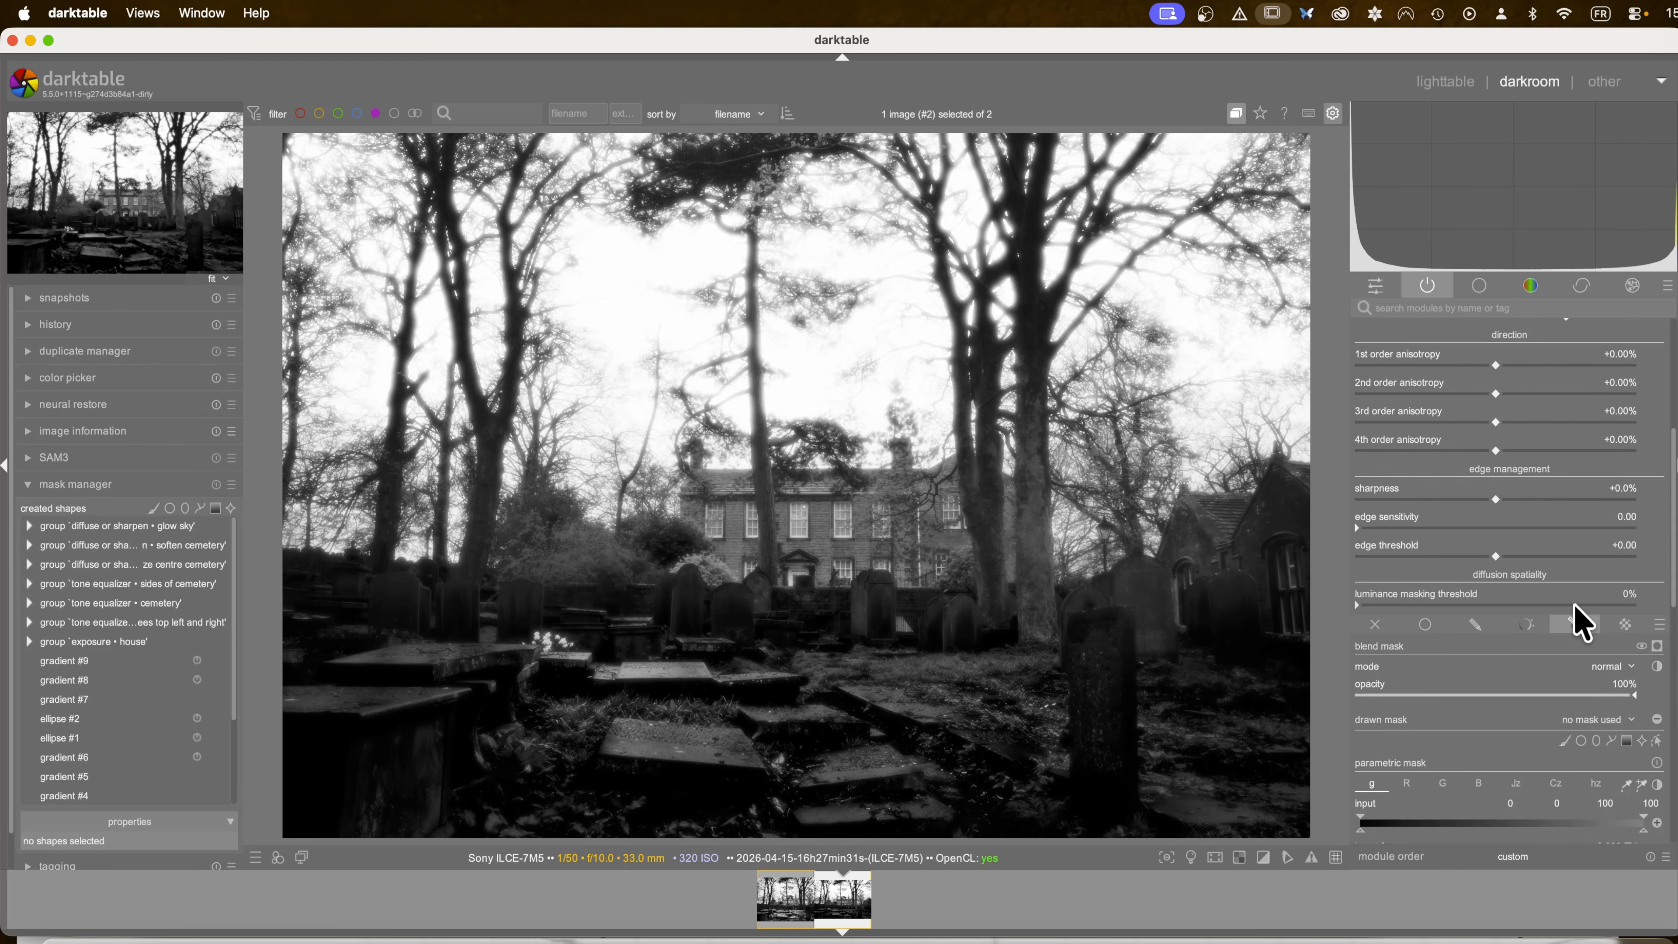
left_click(1628, 741)
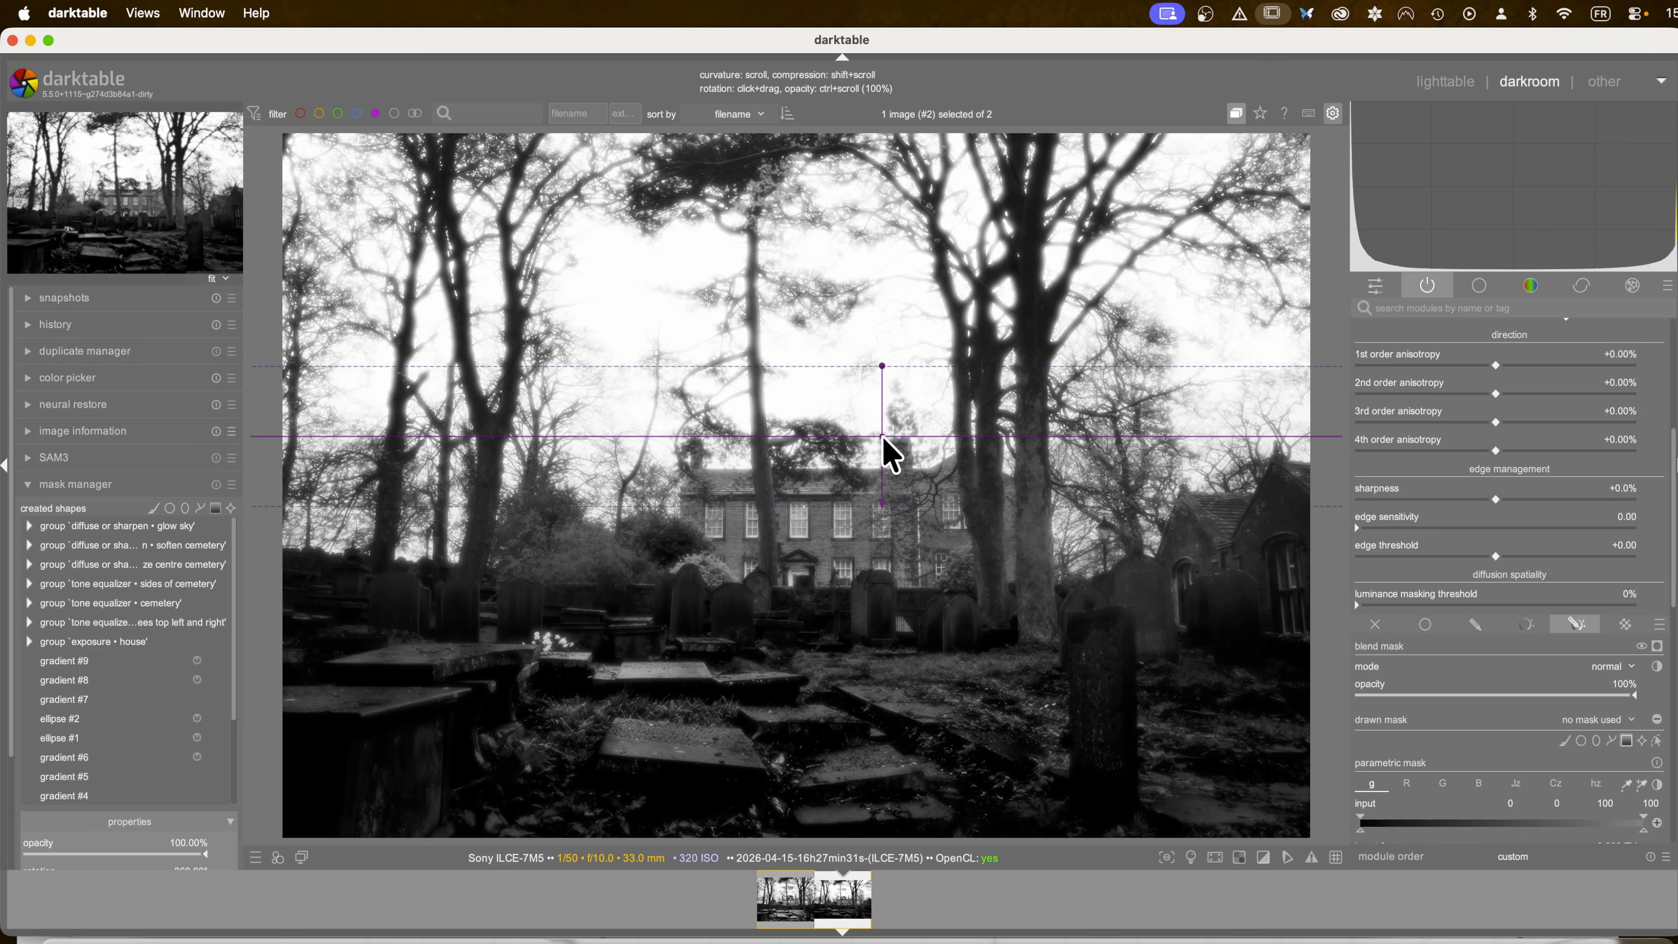
left_click(799, 405)
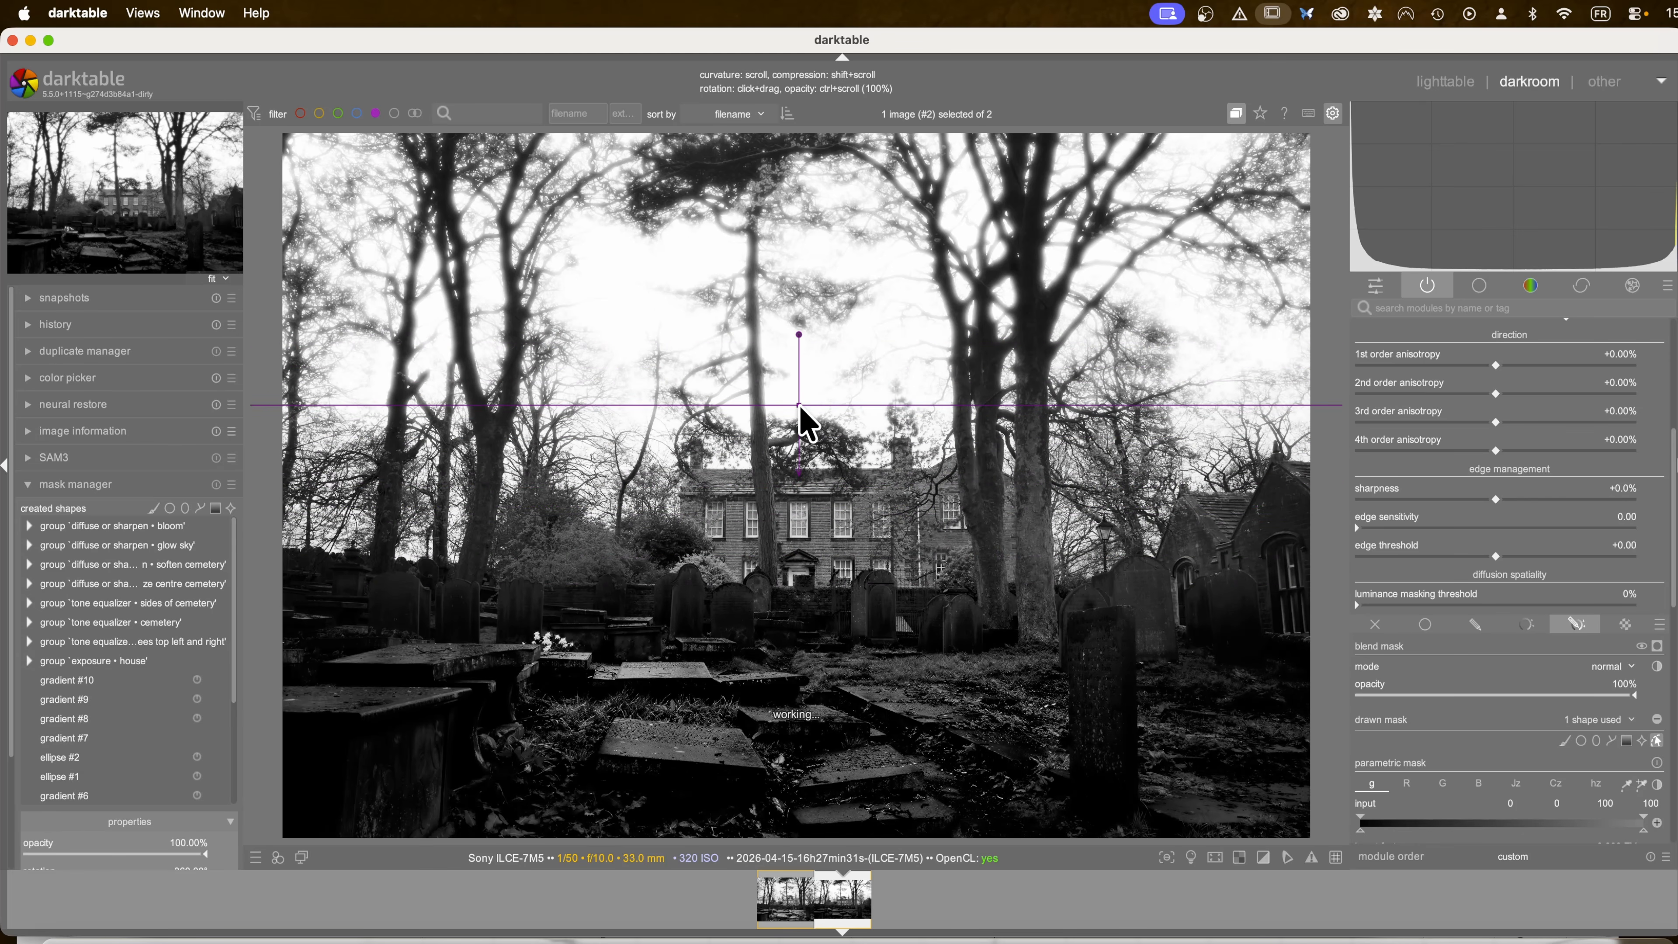
Step: Try different curvatures for the sky gradient and leave it nearly straight, with the whole photo in view
scroll(799, 405, "up", 1)
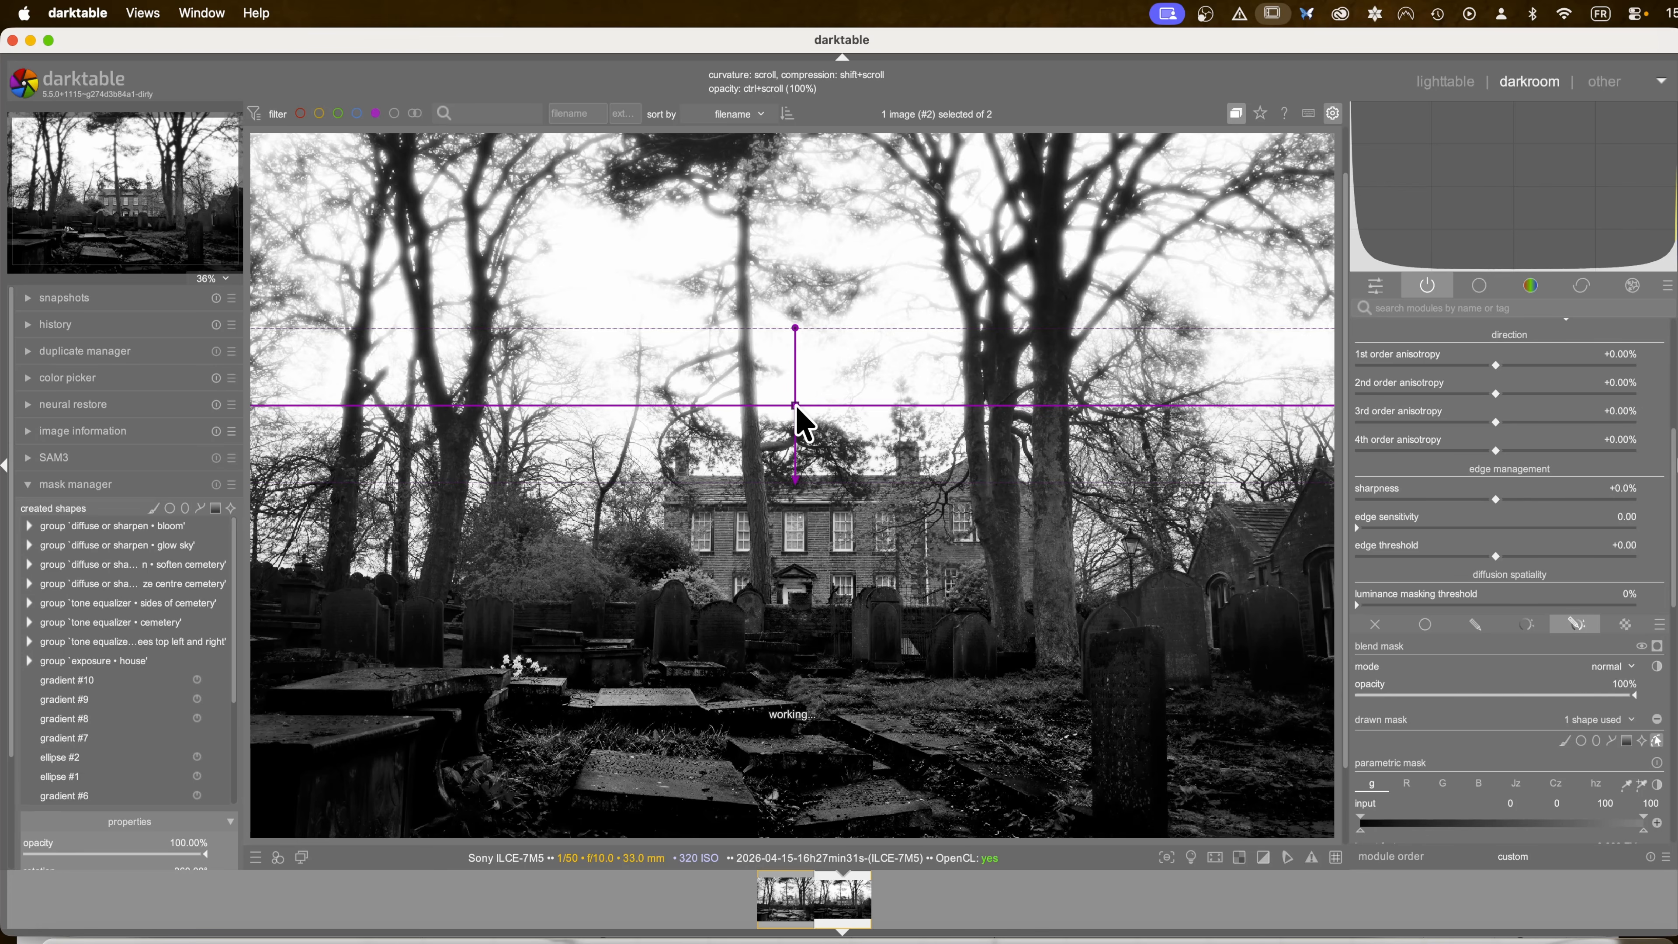
scroll(797, 408, "down", 3)
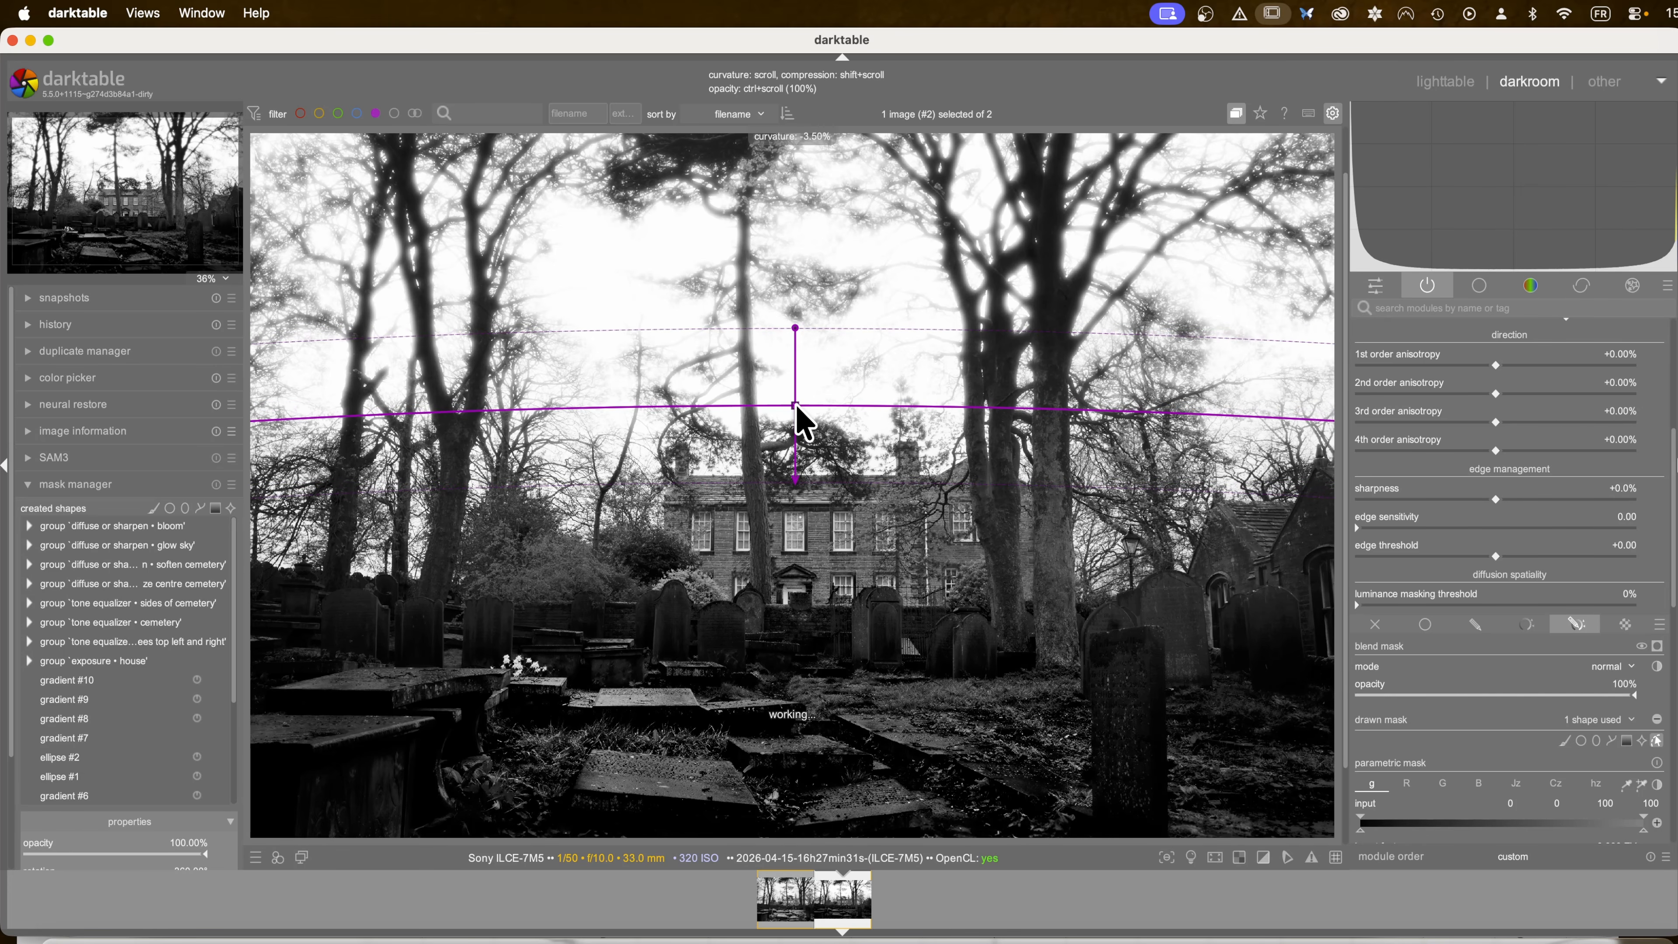
scroll(796, 407, "up", 5)
scroll(1333, 518, "up", 1)
scroll(628, 511, "down", 1)
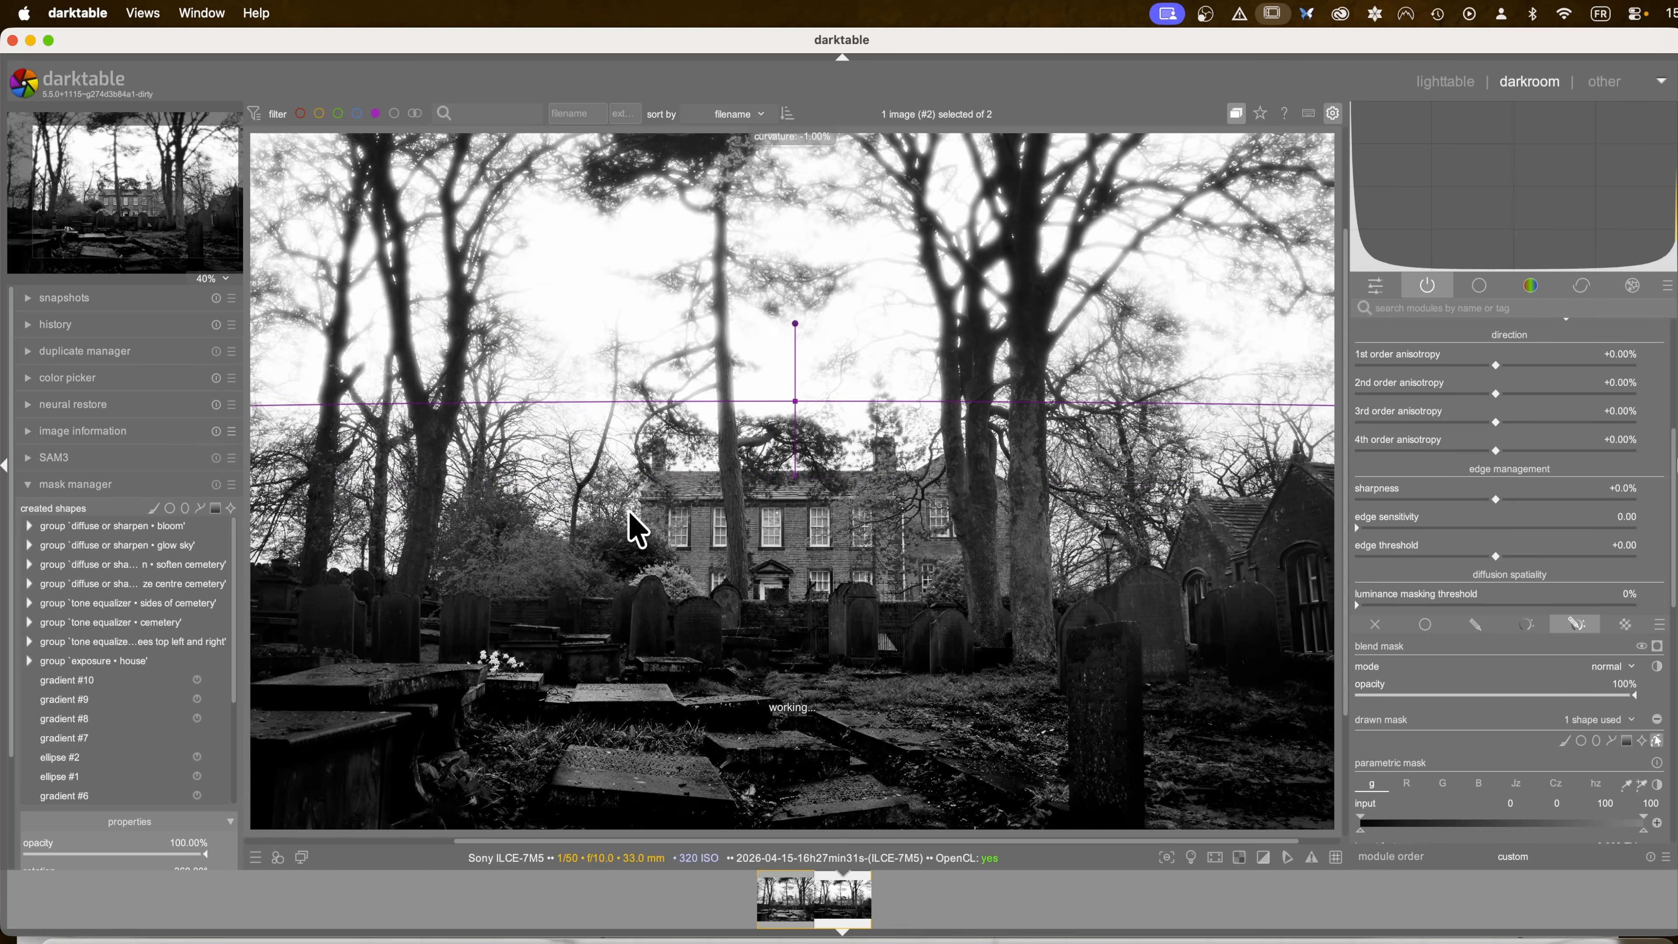
scroll(627, 511, "down", 1)
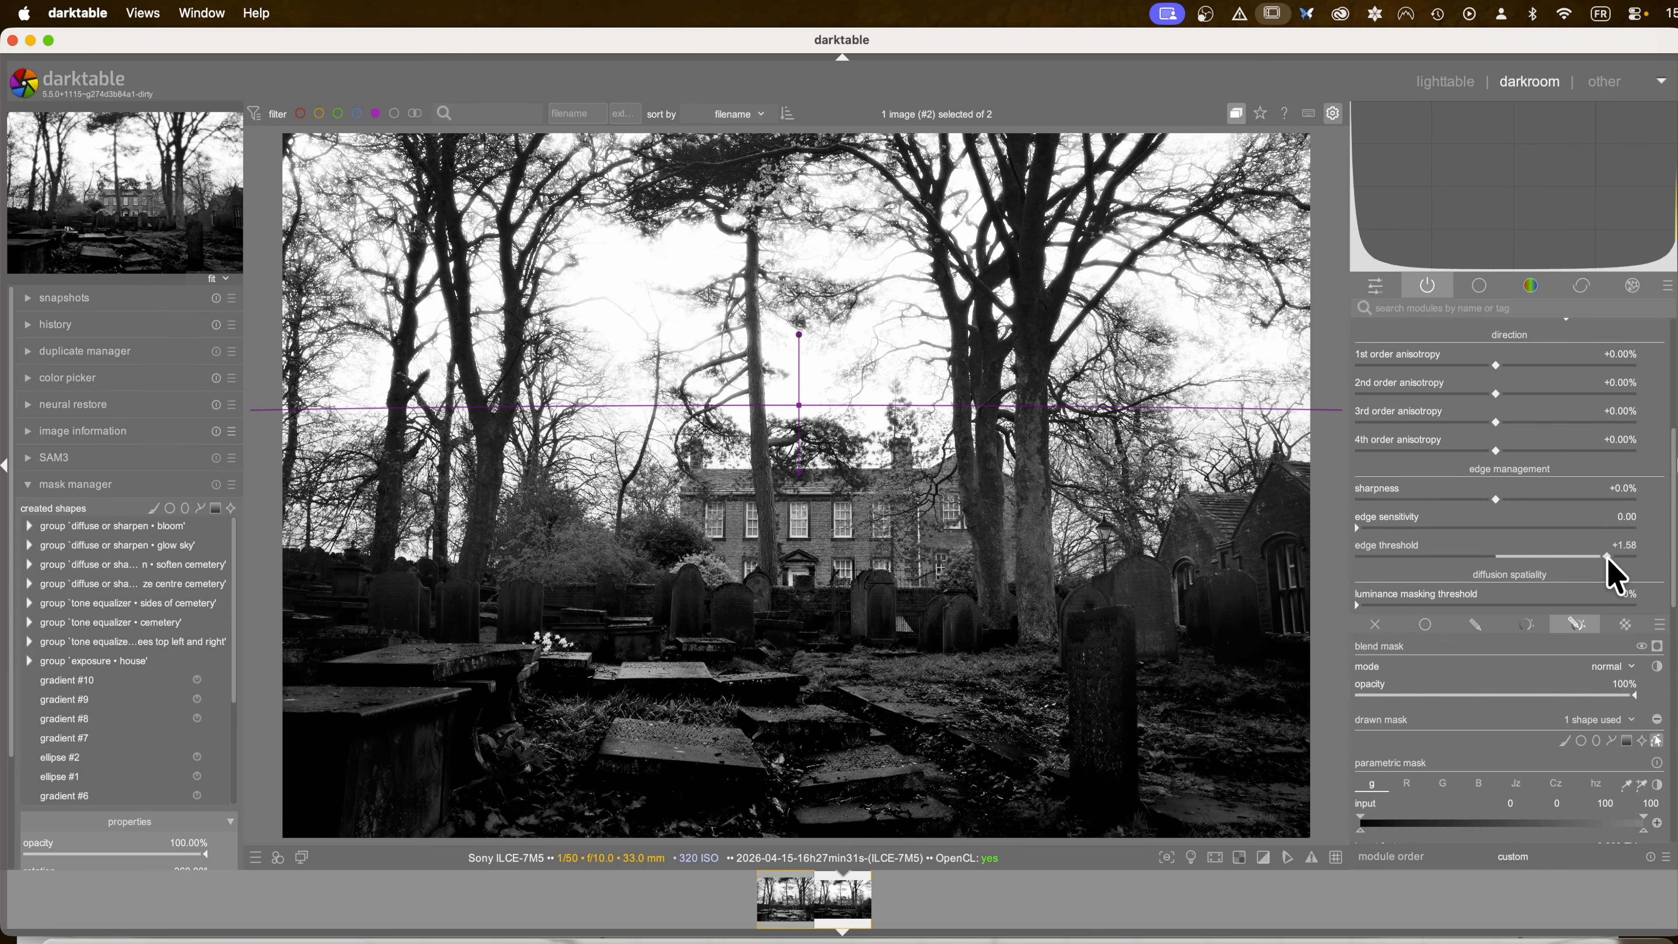
Step: Set the edge threshold of the "bloom" instance to +0.92 and compare the photo with the instance off and on
left_click_drag(1610, 560, 1561, 559)
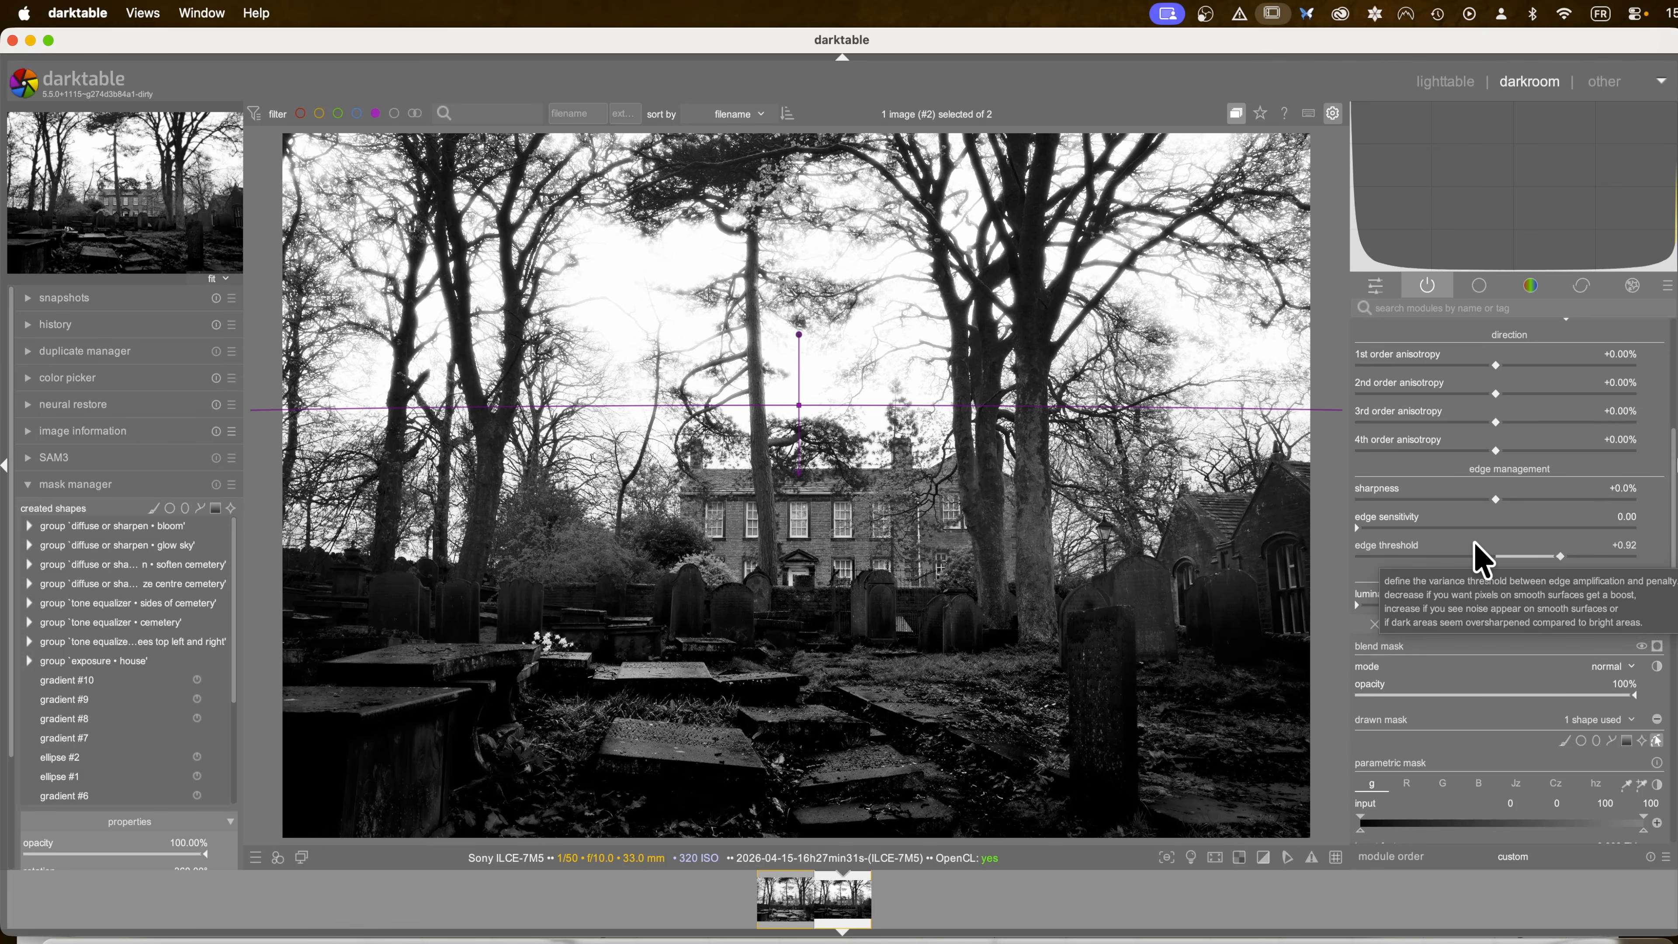
scroll(1472, 555, "up", 5)
left_click(1361, 385)
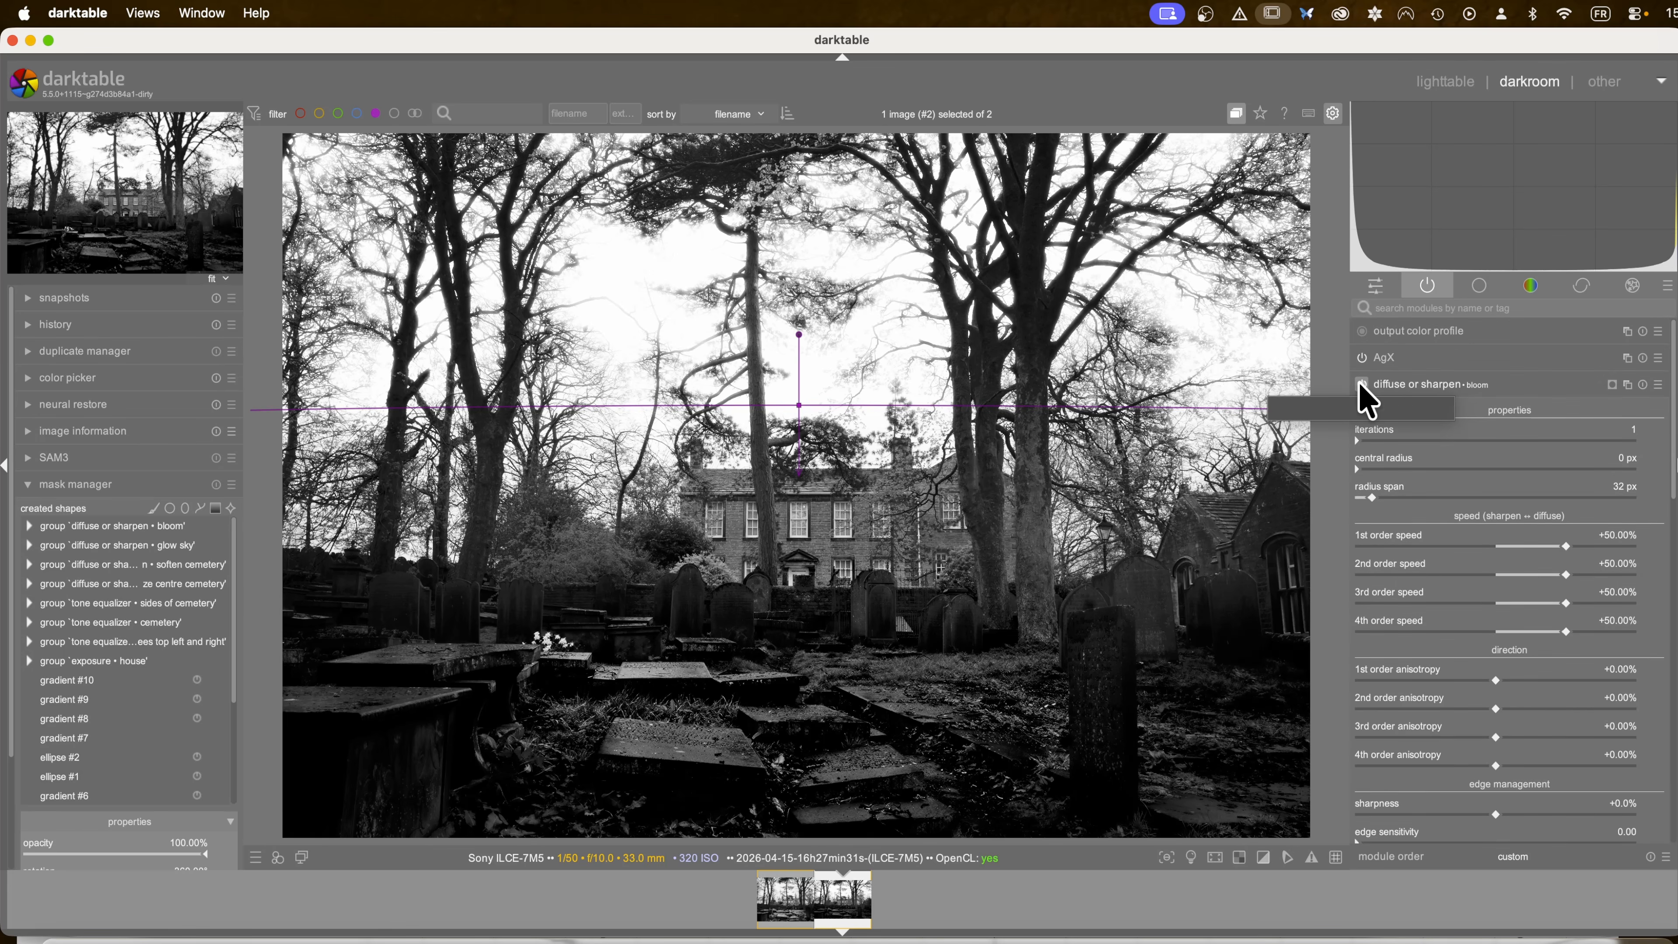
left_click(1361, 386)
left_click(1361, 386)
left_click(1362, 386)
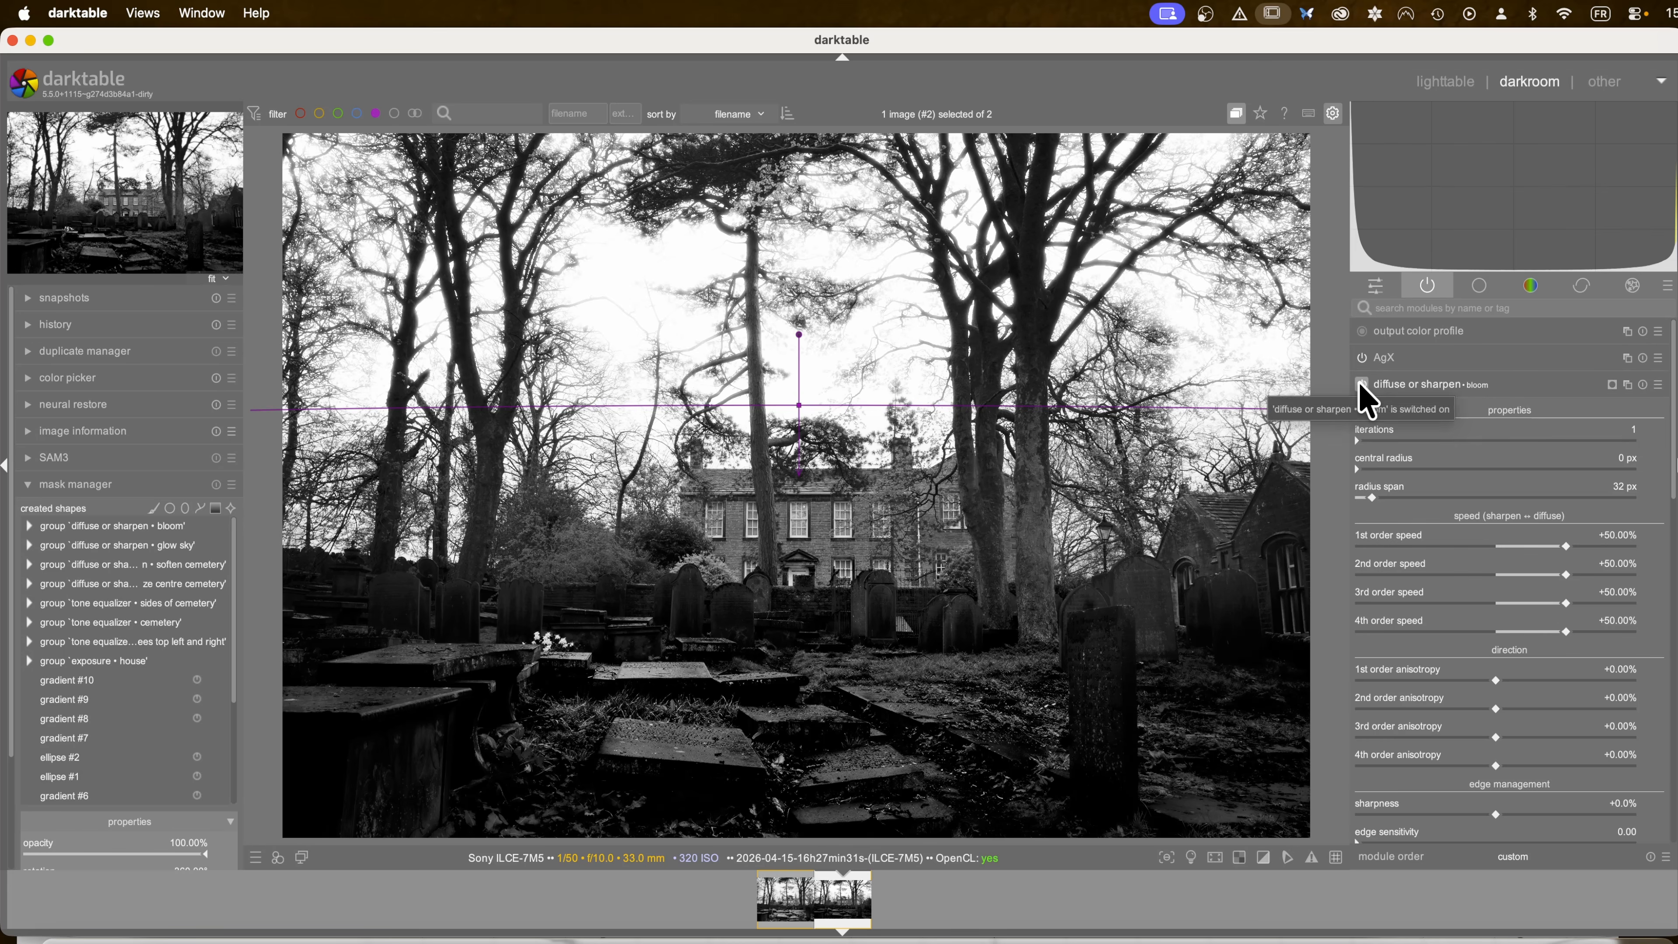
Step: Try an edge threshold of +1.24 on the 'bloom' instance and compare the photo with the instance off and on
scroll(1525, 700, "down", 6)
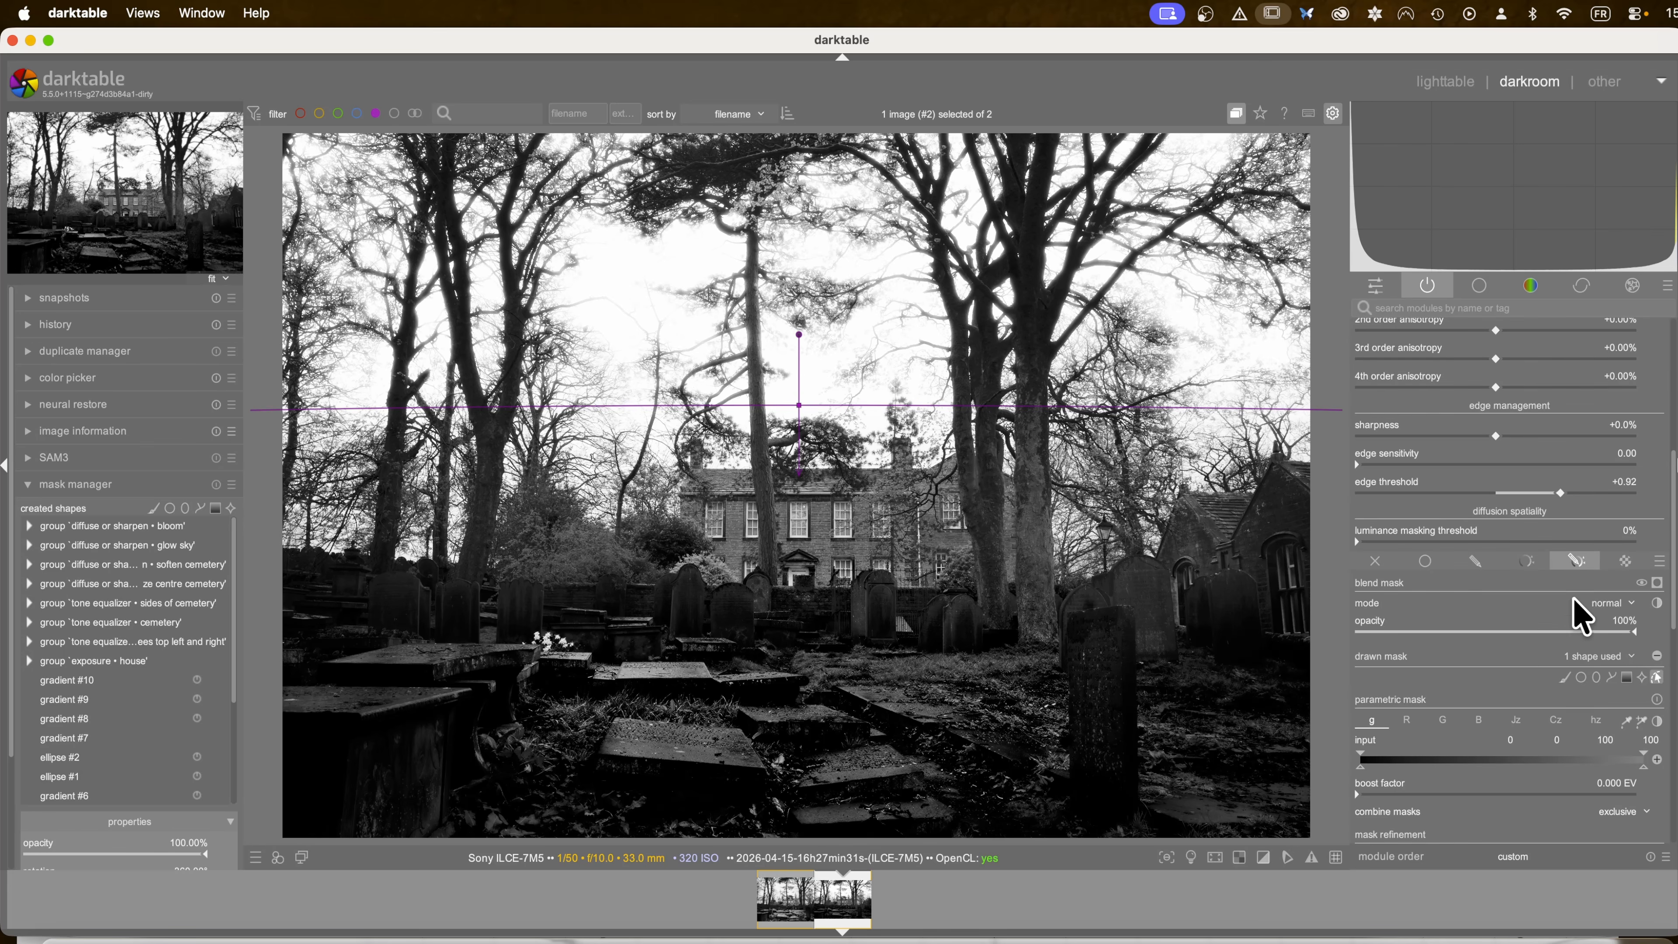
left_click_drag(1560, 494, 1584, 495)
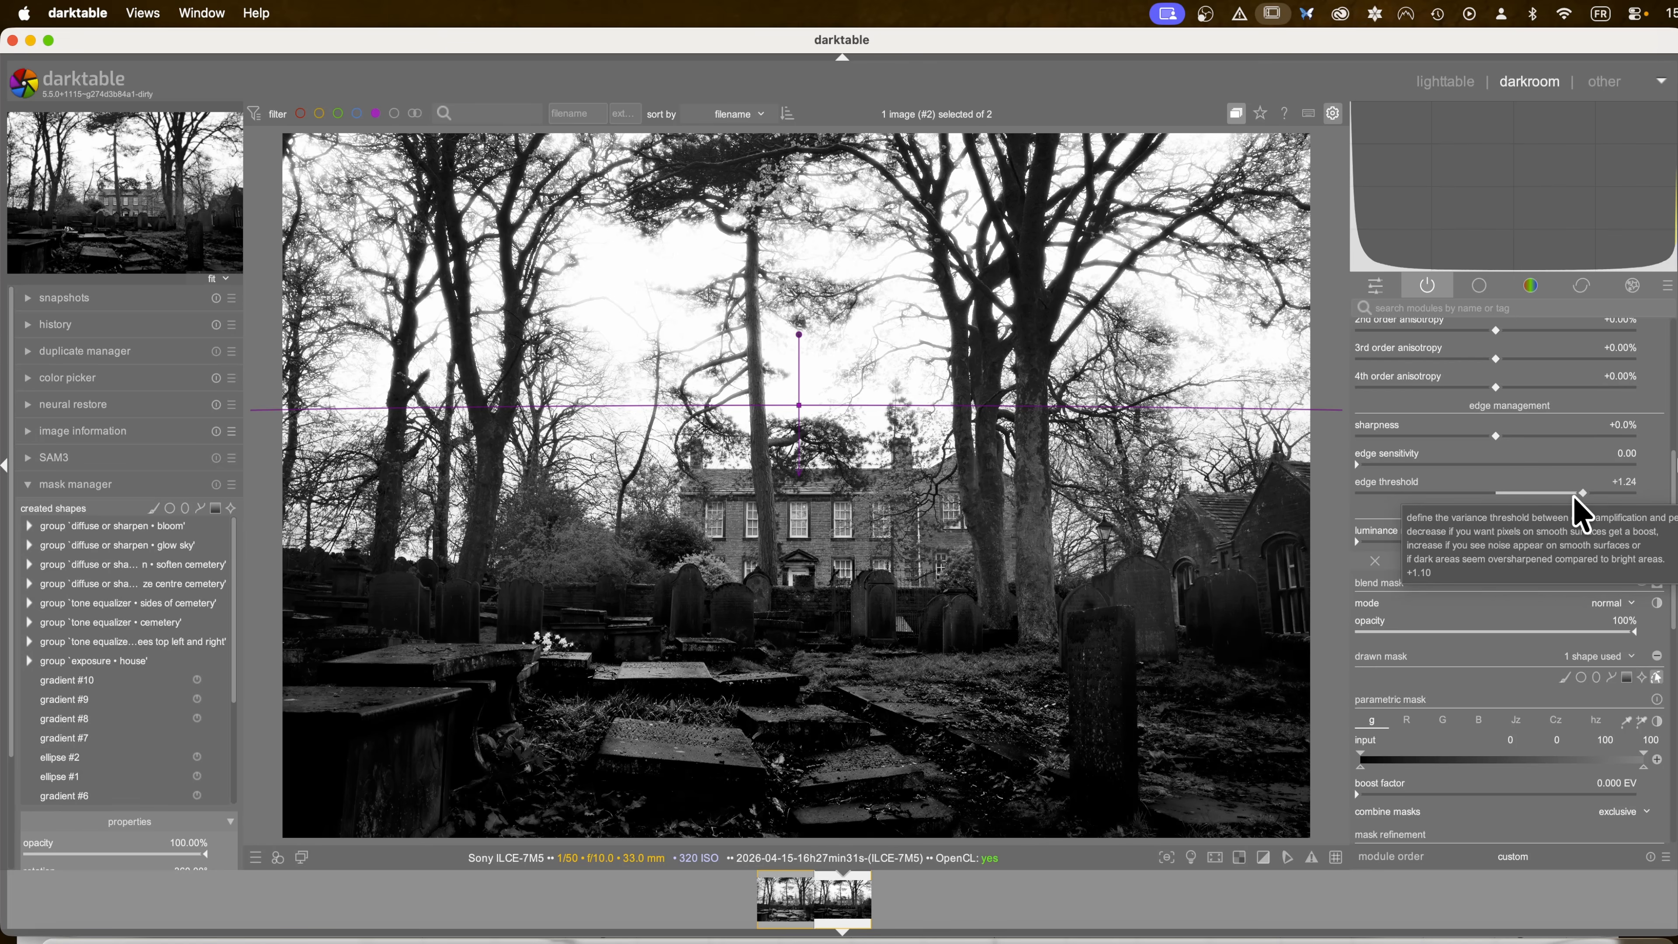
scroll(1460, 462, "up", 6)
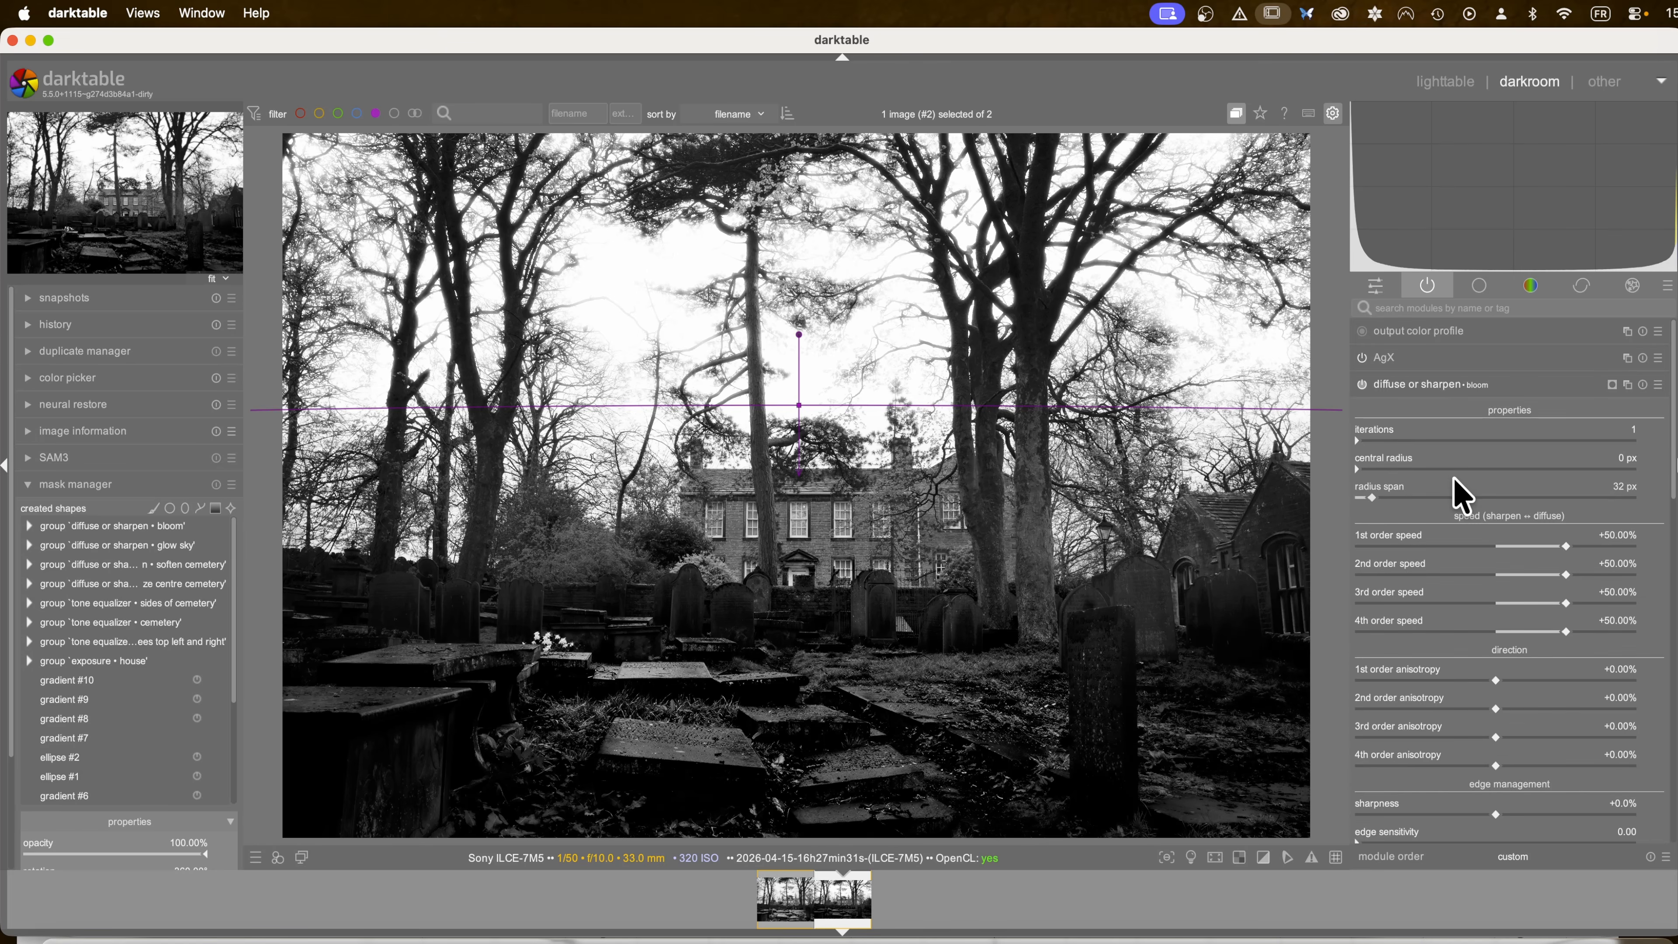
left_click(1408, 387)
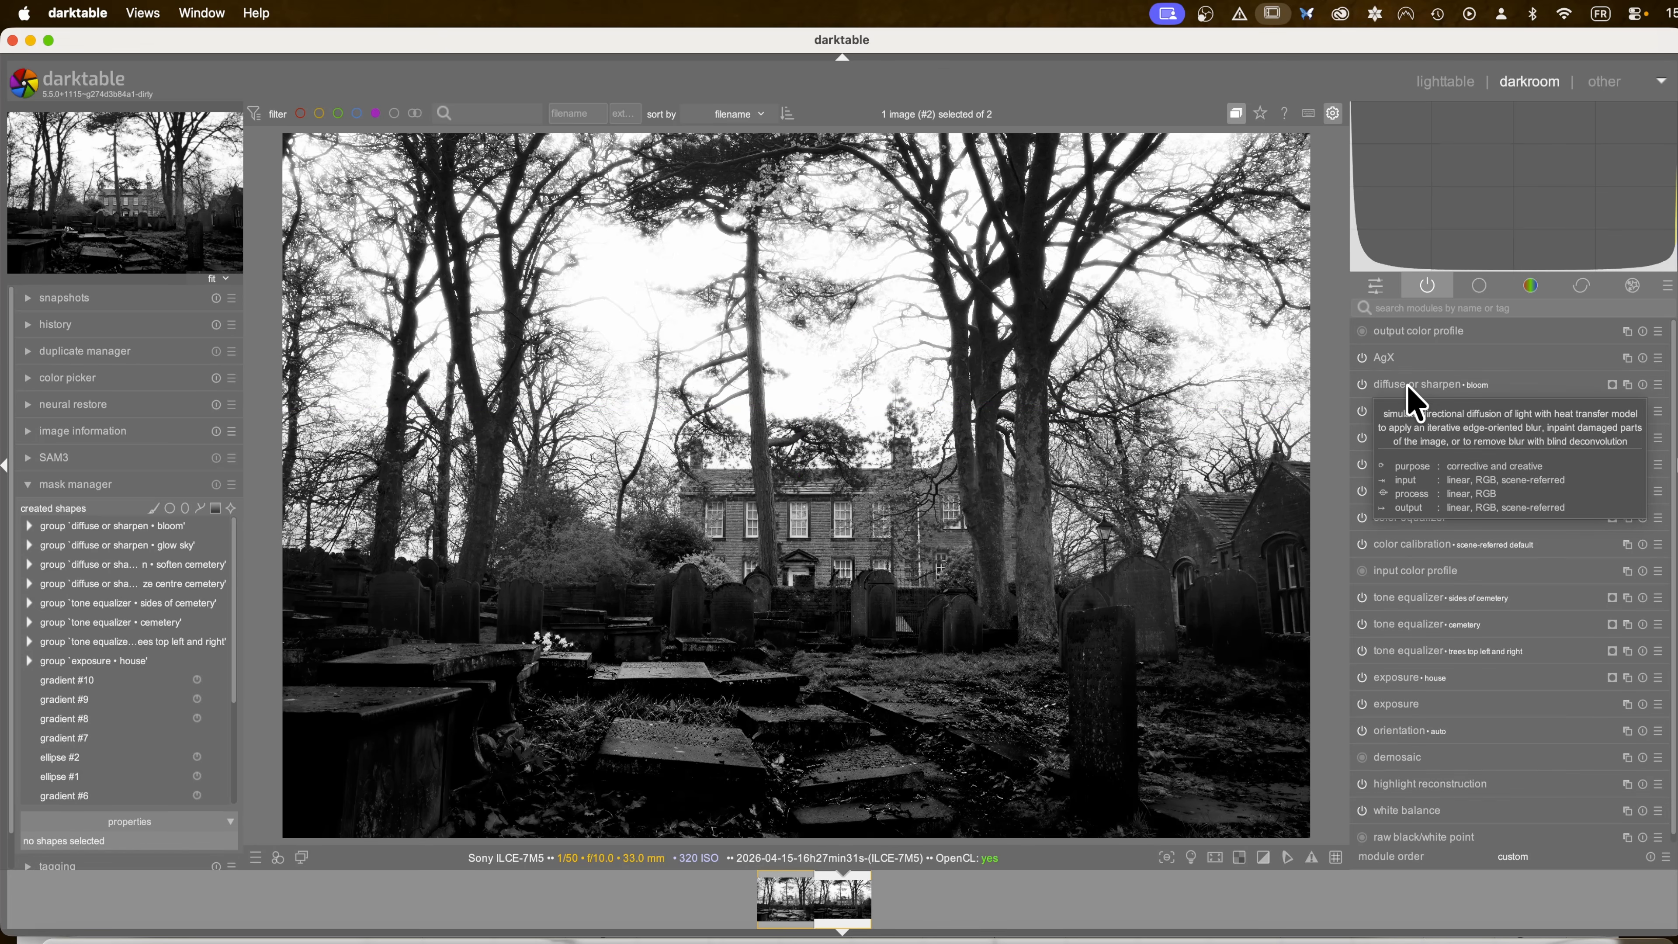
left_click(1361, 383)
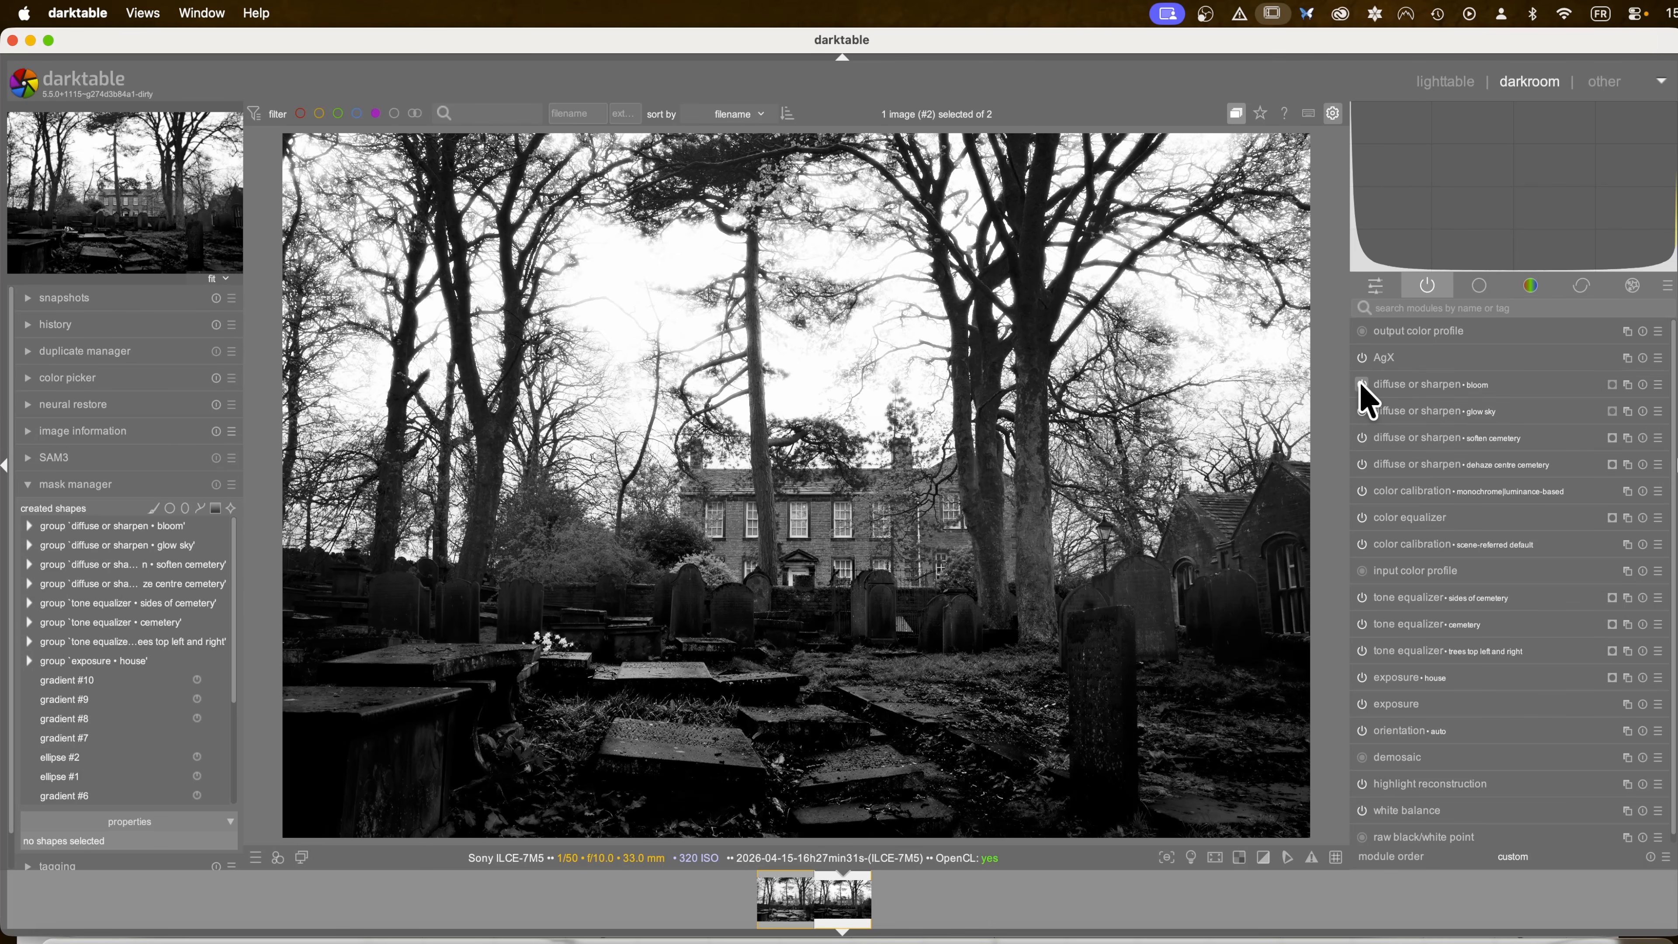
left_click(1362, 383)
left_click(1362, 383)
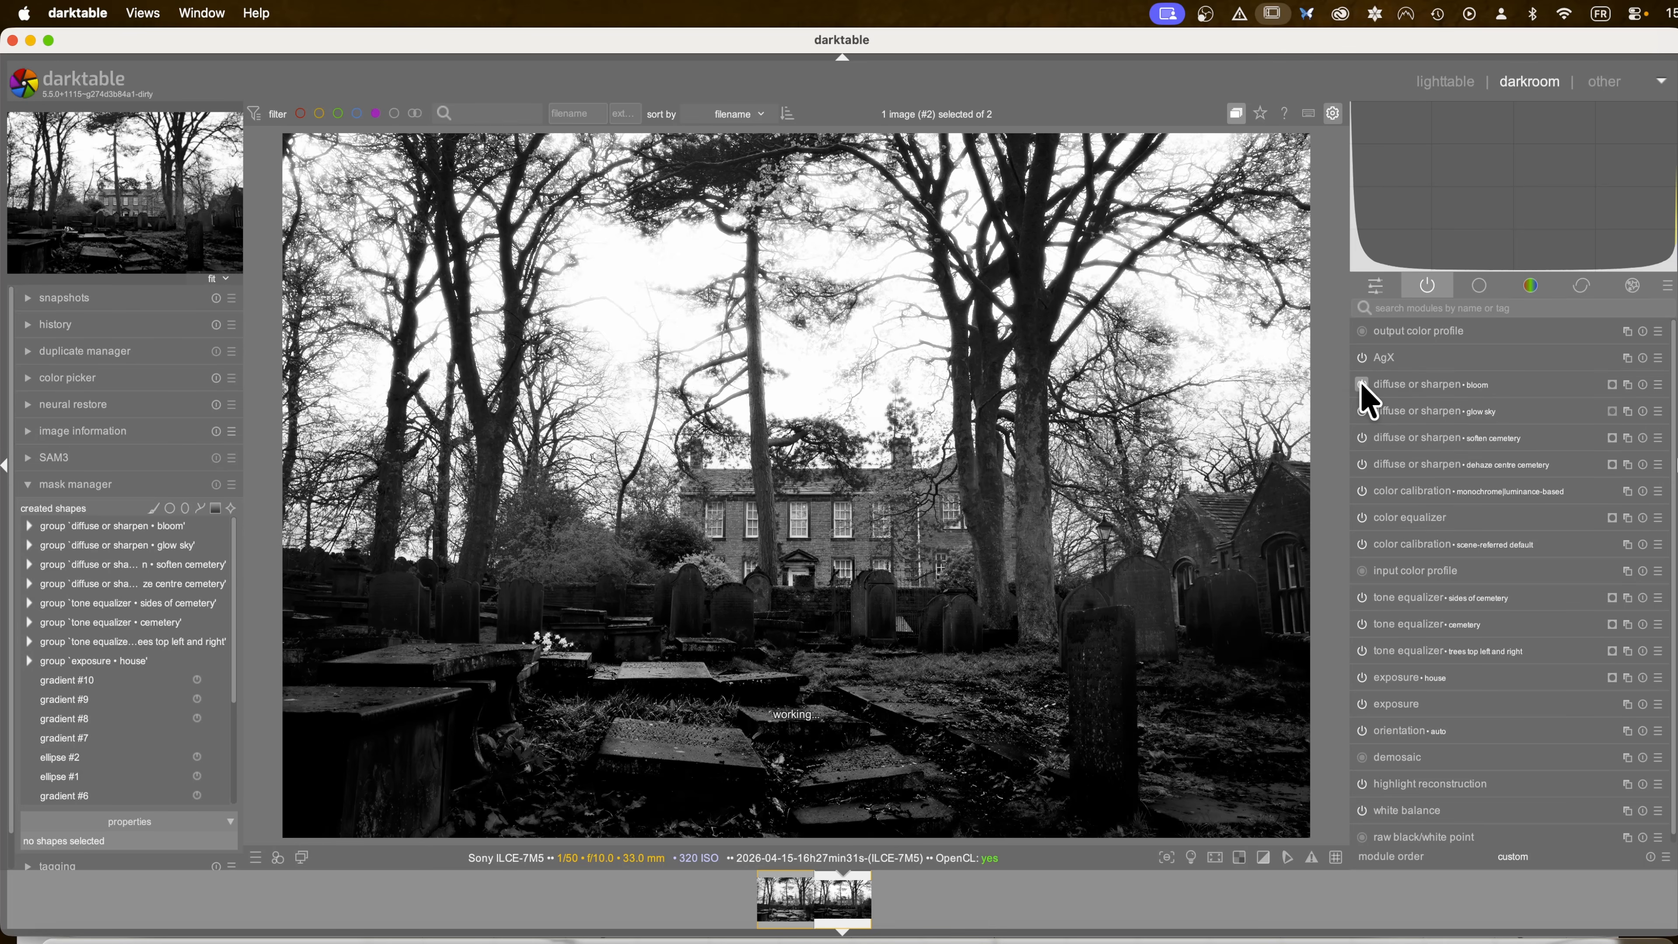
Step: Set the edge threshold of the 'bloom' instance to +0.58 and collapse the module
left_click(1402, 387)
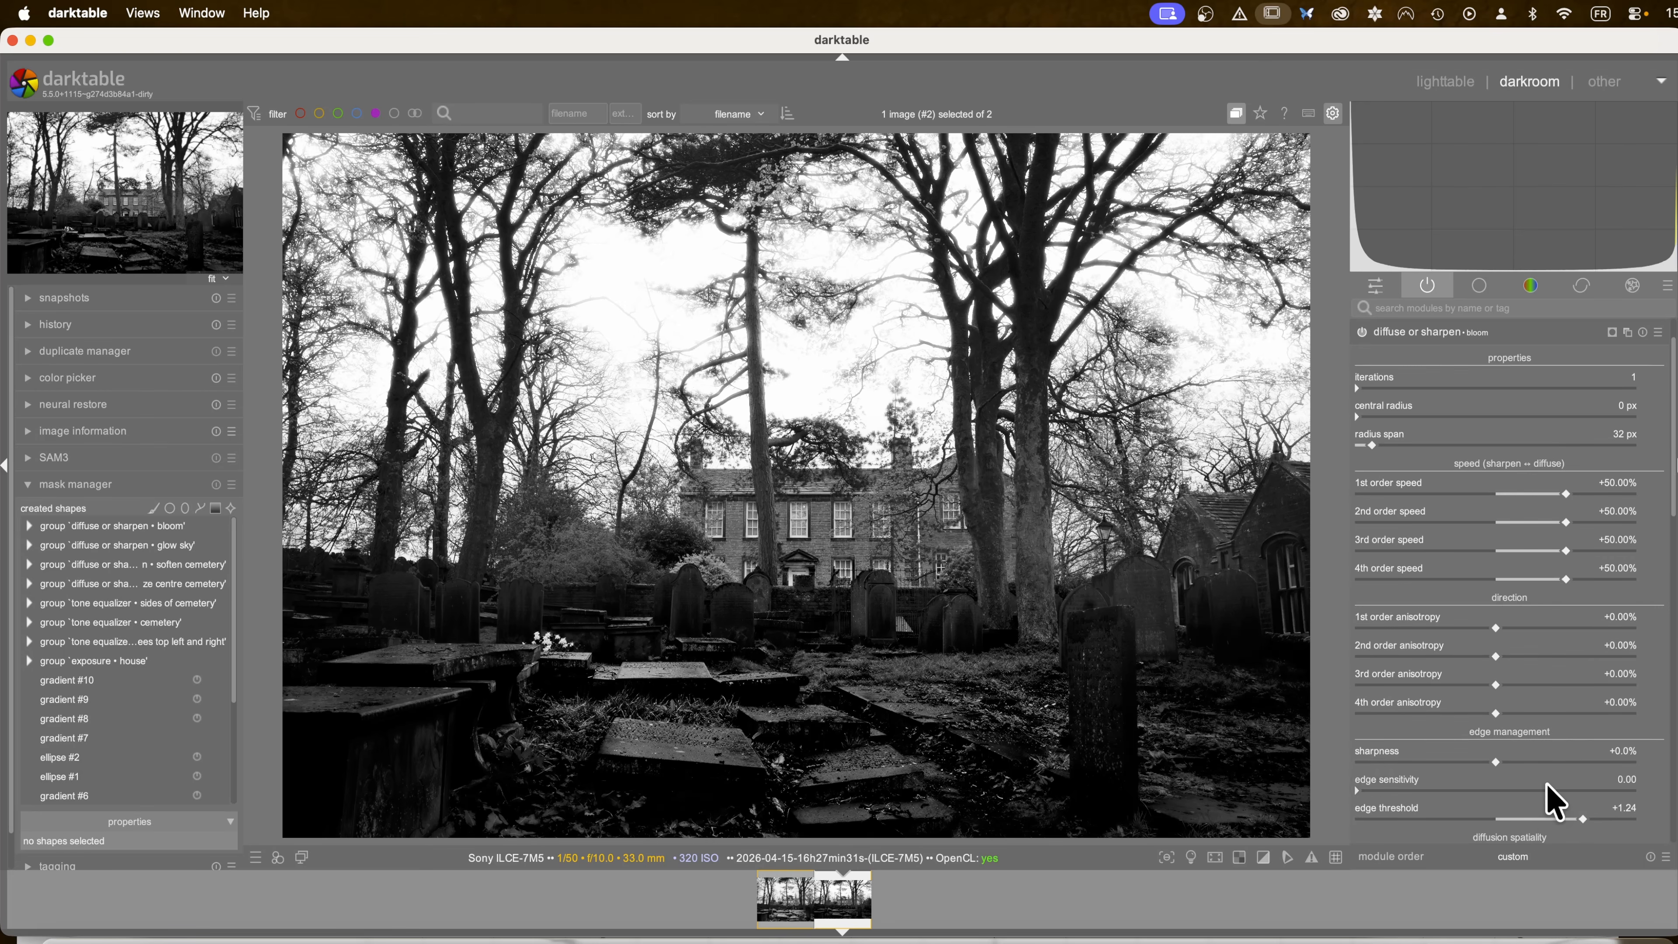
left_click(1537, 817)
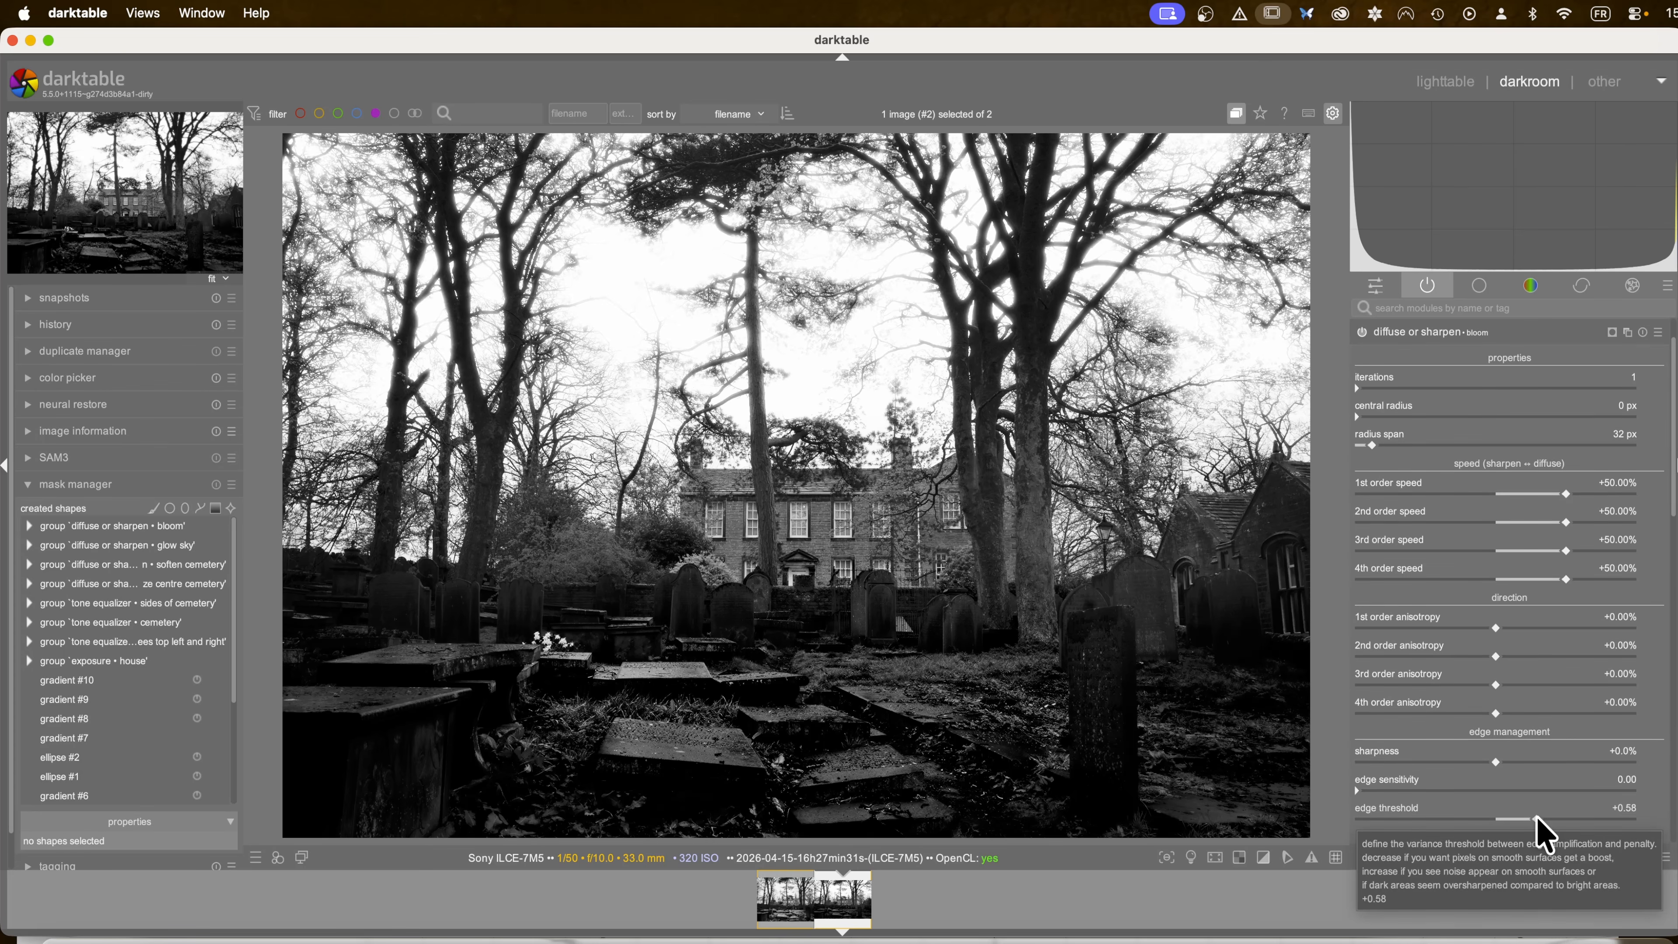
scroll(1408, 440, "up", 2)
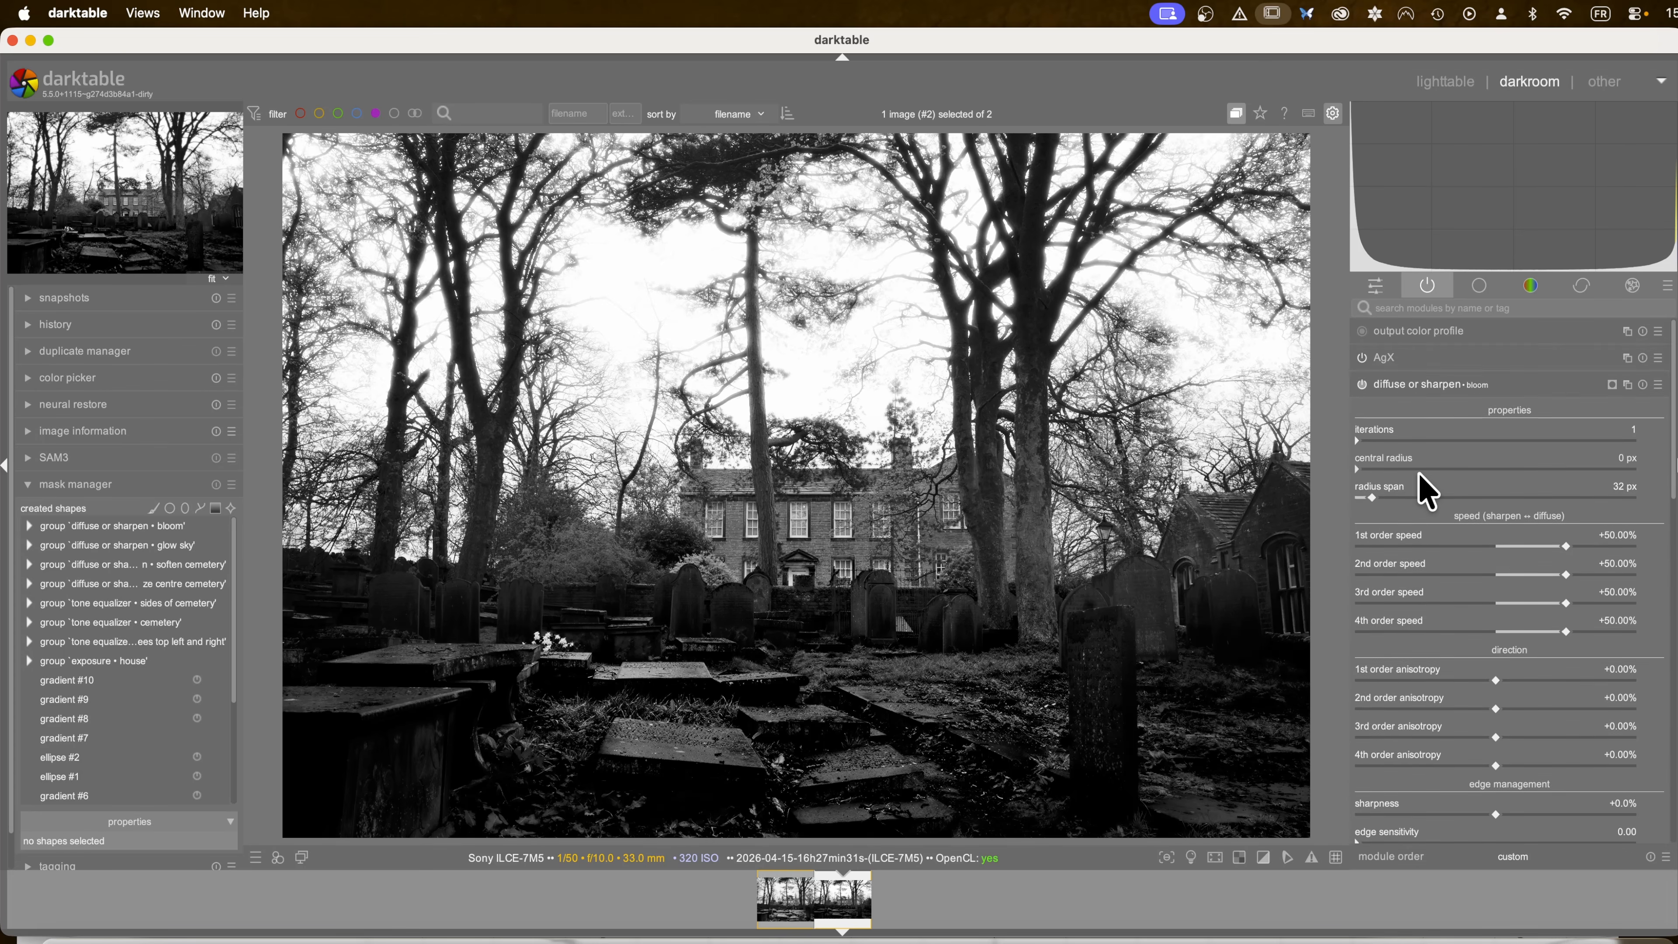
left_click(1421, 388)
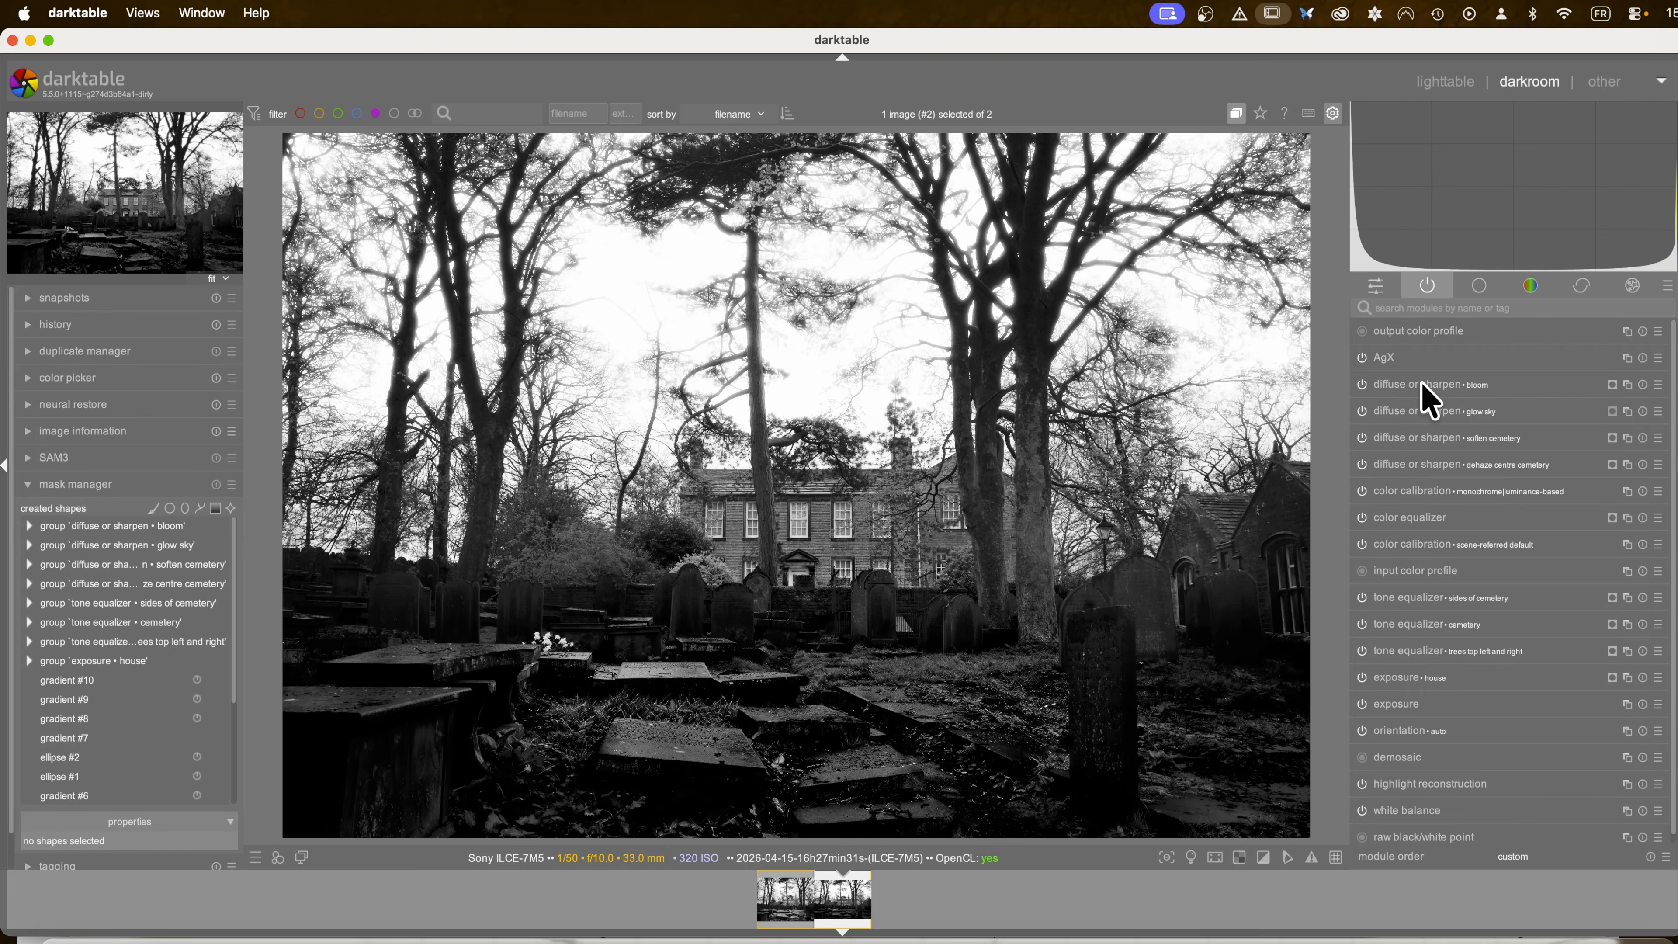
Step: Take a snapshot of the photo with the 'bloom' and 'glow sky' instances switched off, and switch both back on
left_click(1362, 384)
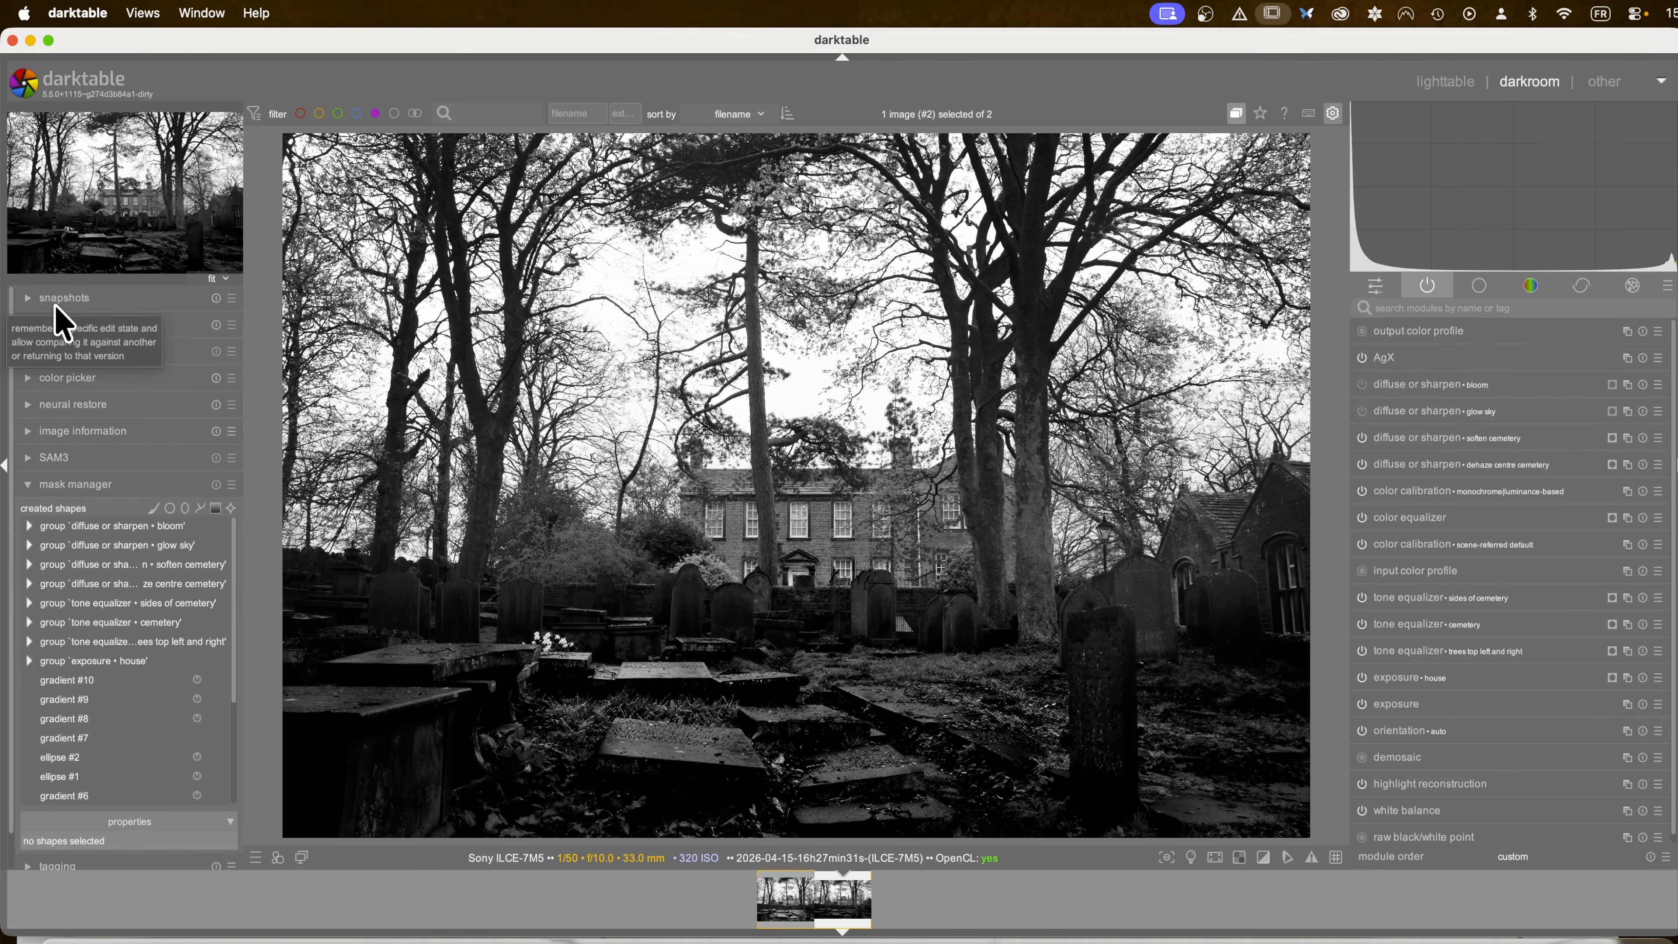
left_click(26, 299)
left_click(71, 342)
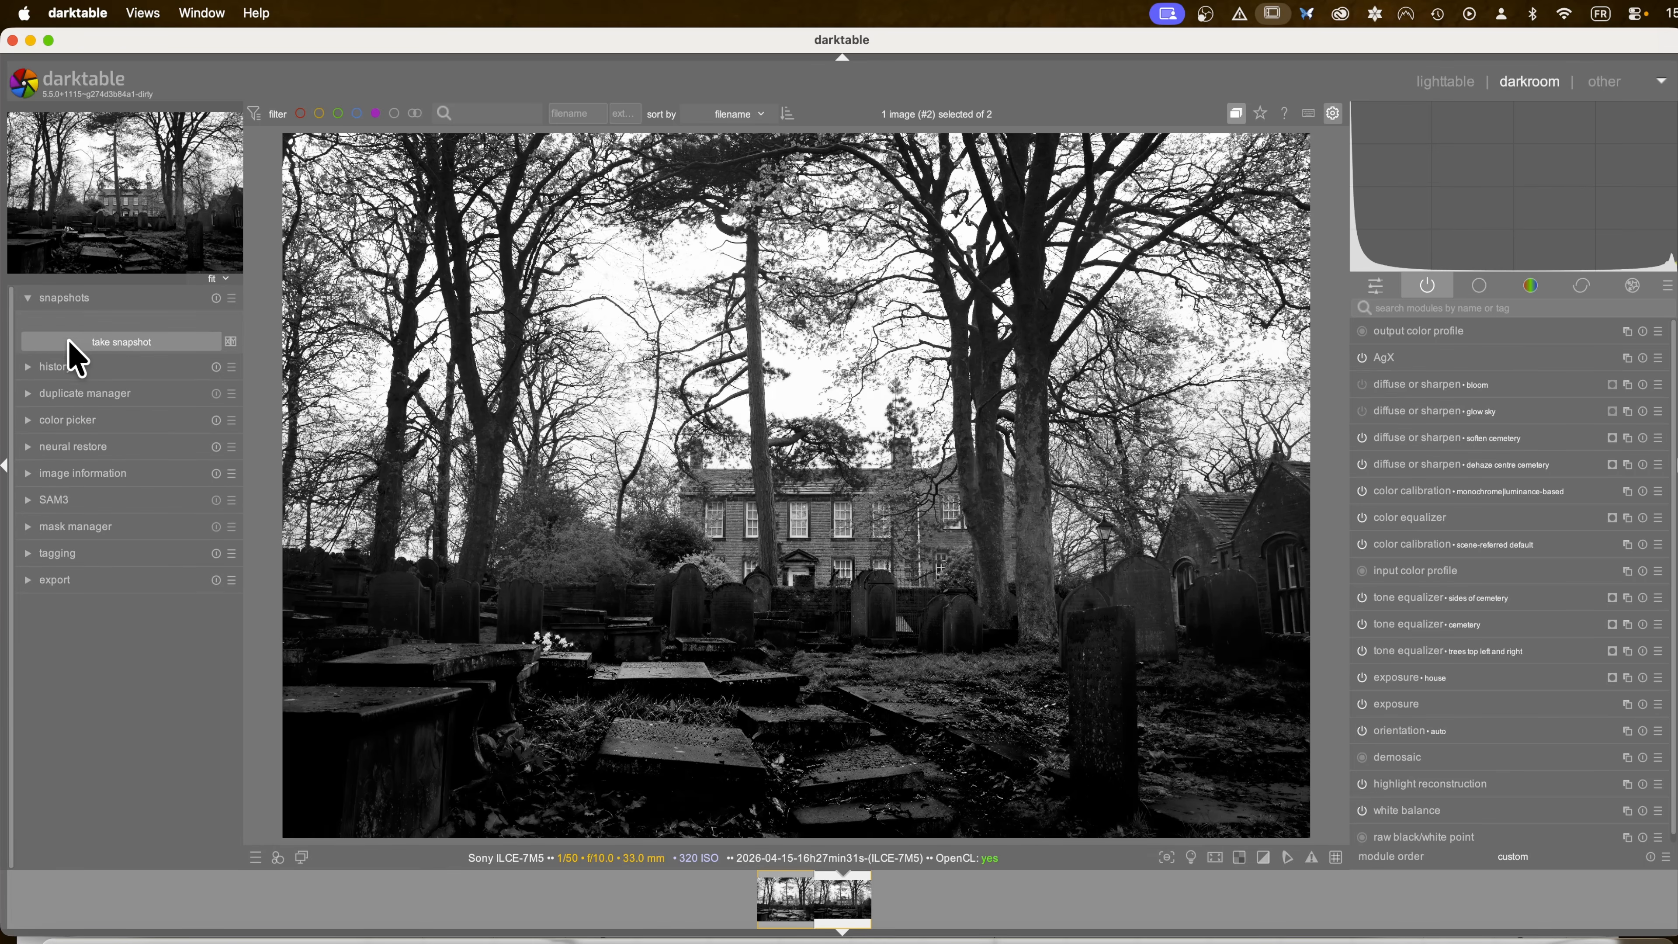
left_click(1361, 411)
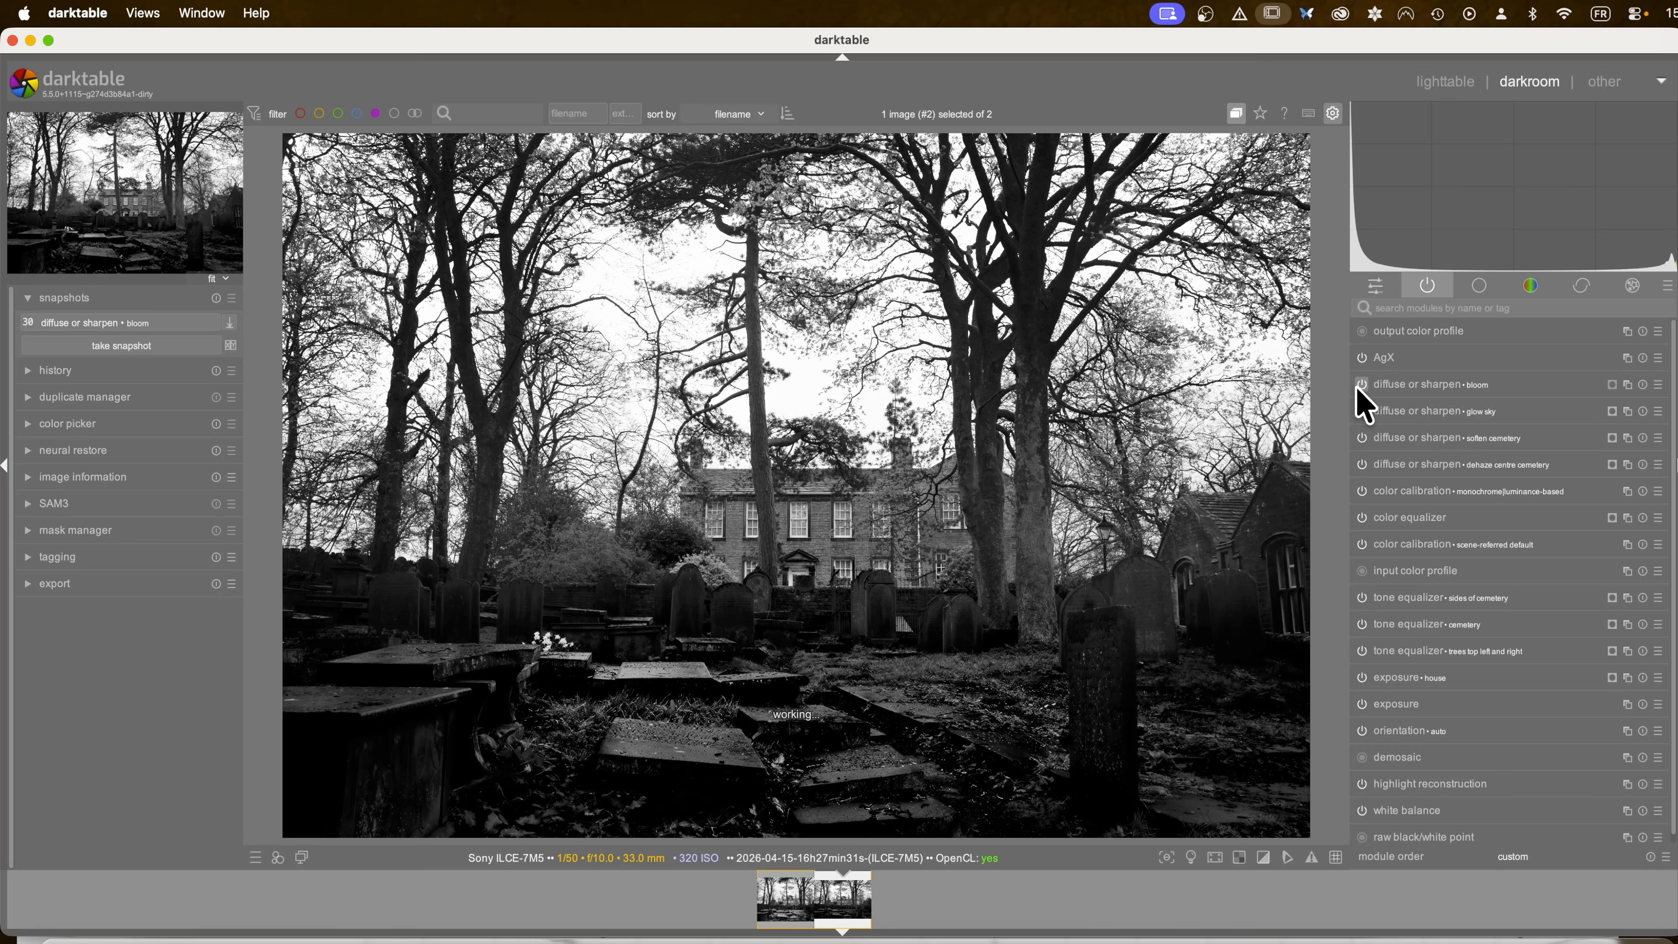
left_click(1361, 384)
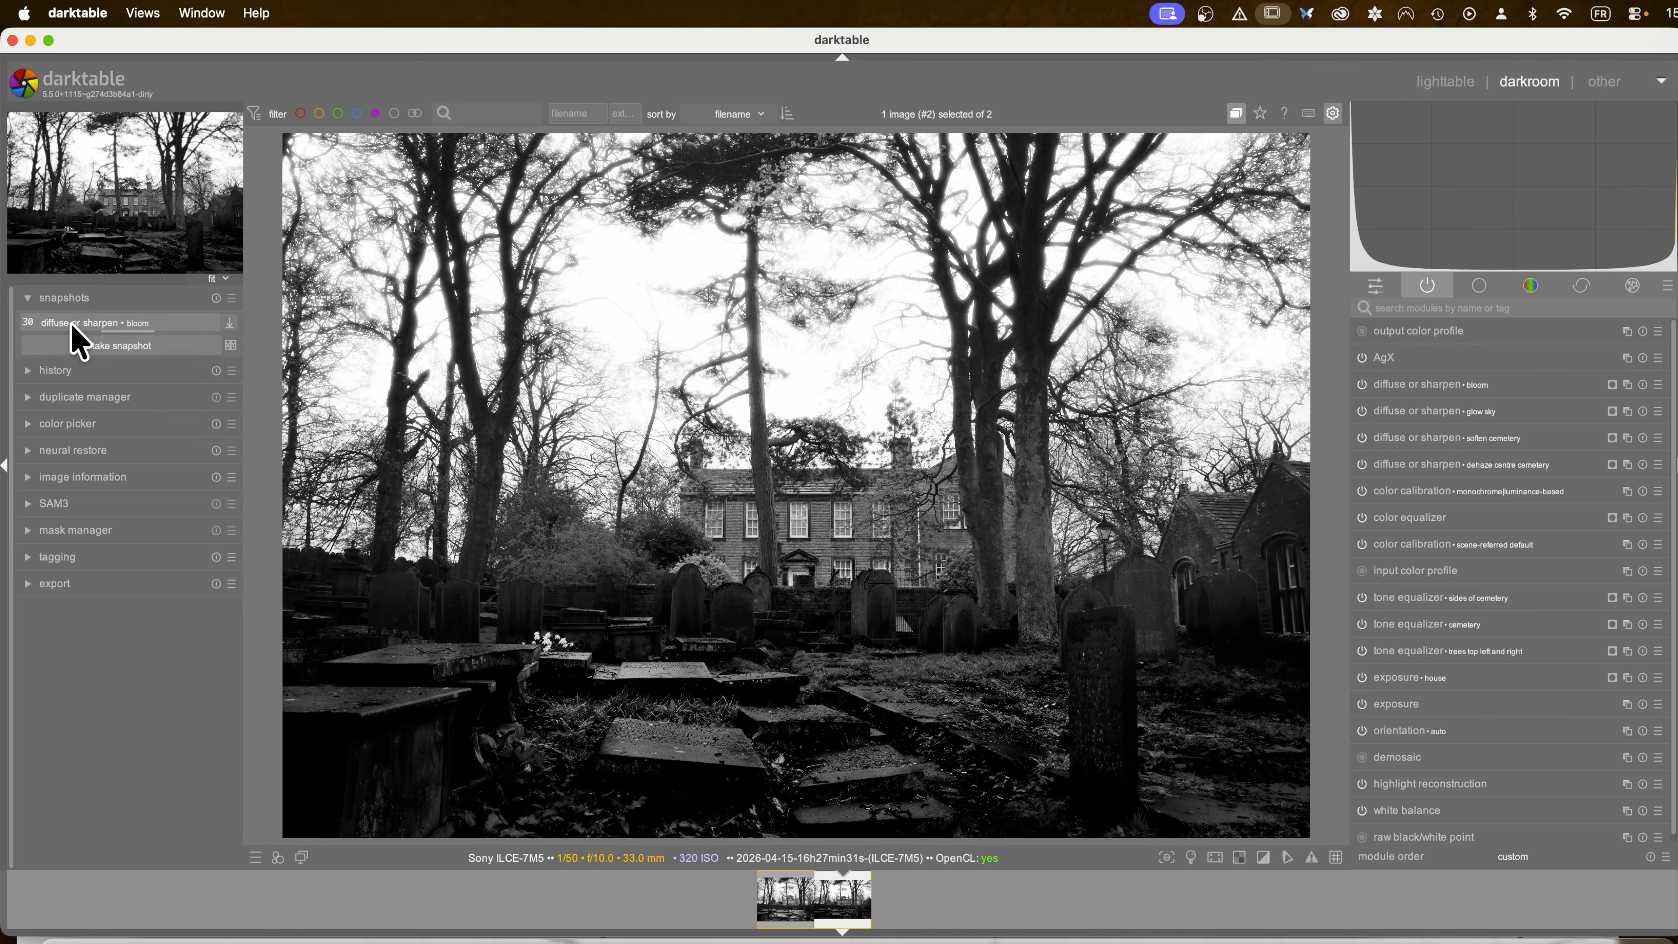
Step: Compare the photo with the snapshot by sweeping the split line across the image, and close the comparison
left_click(153, 323)
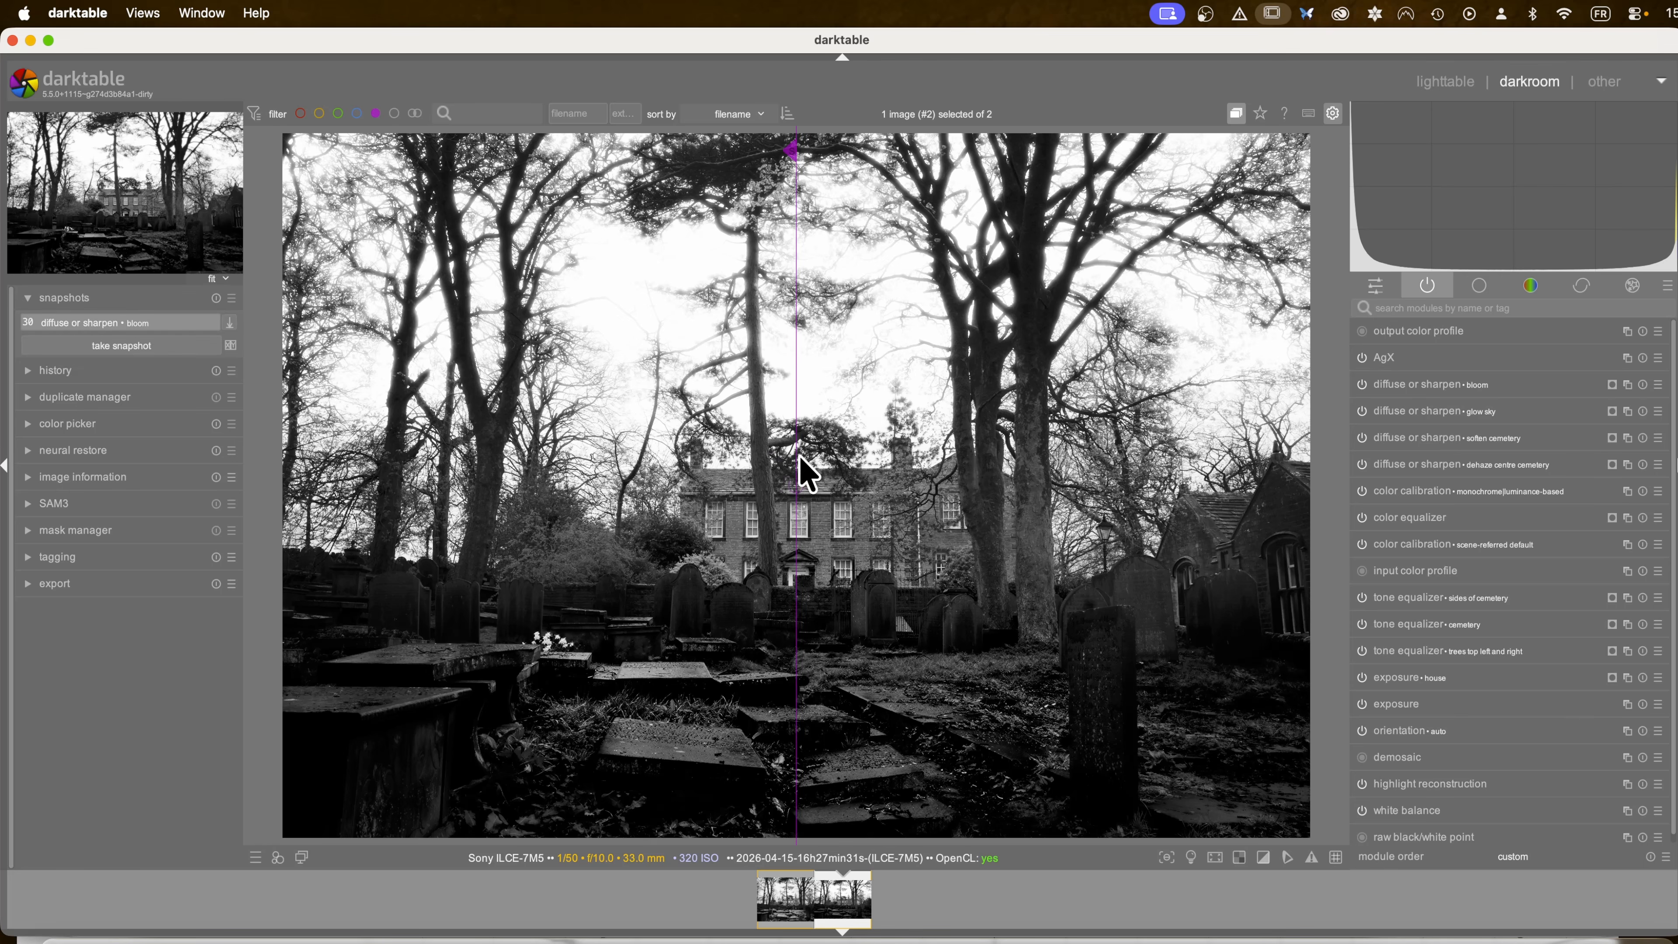
left_click_drag(798, 460, 278, 423)
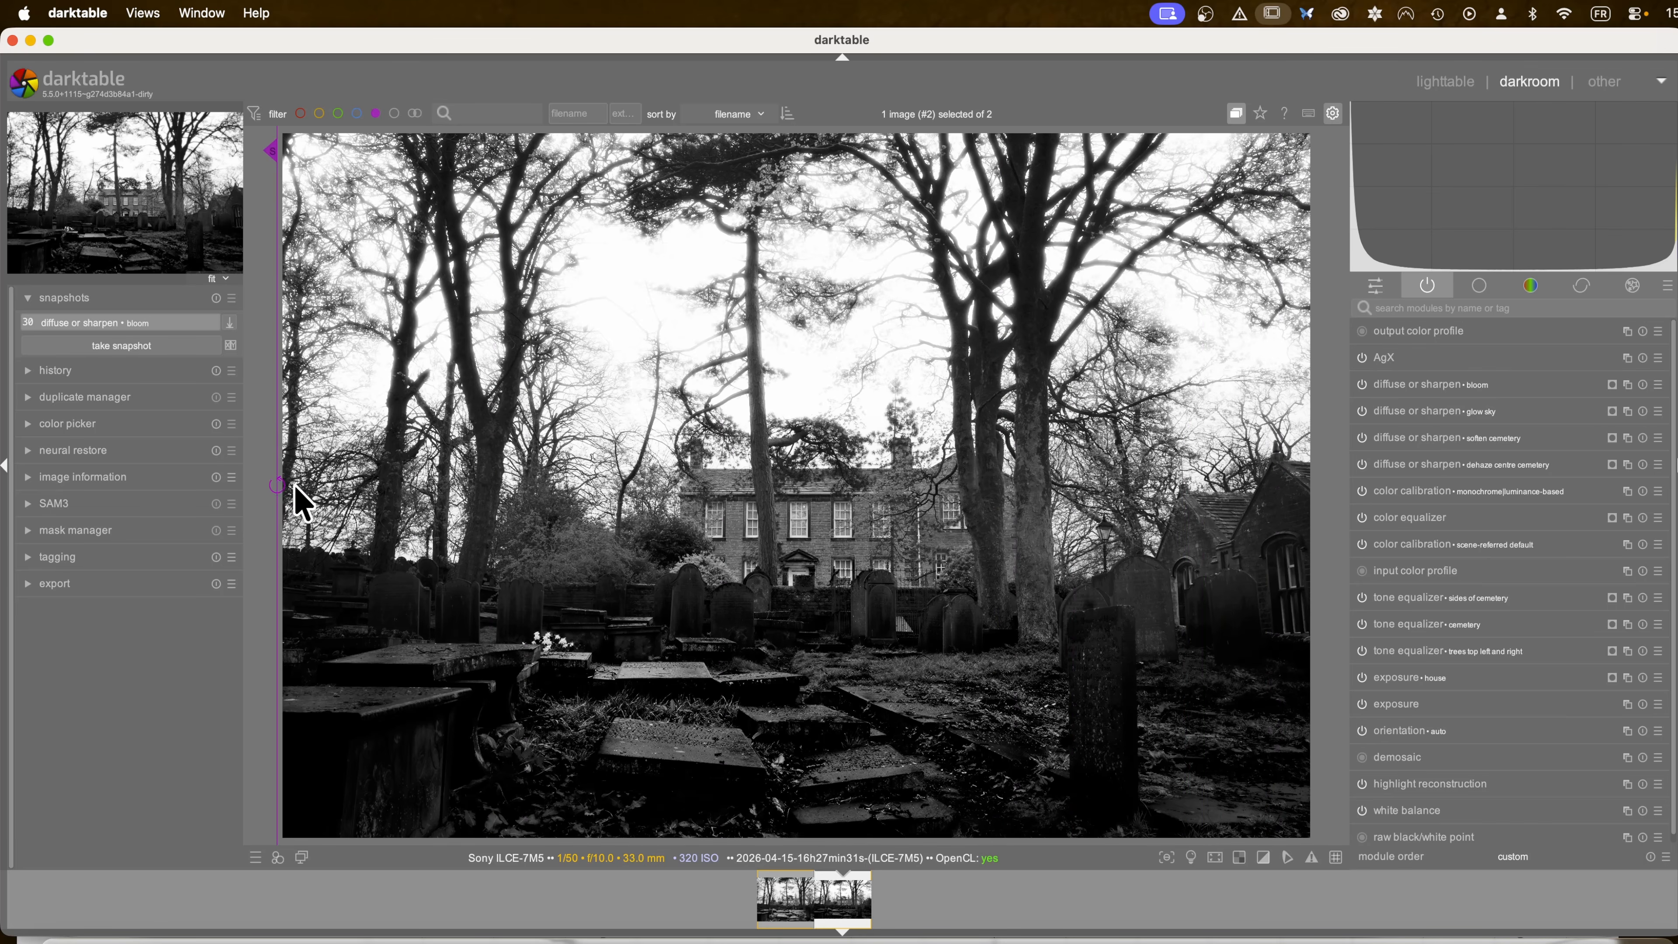
left_click_drag(289, 545, 975, 588)
left_click(65, 317)
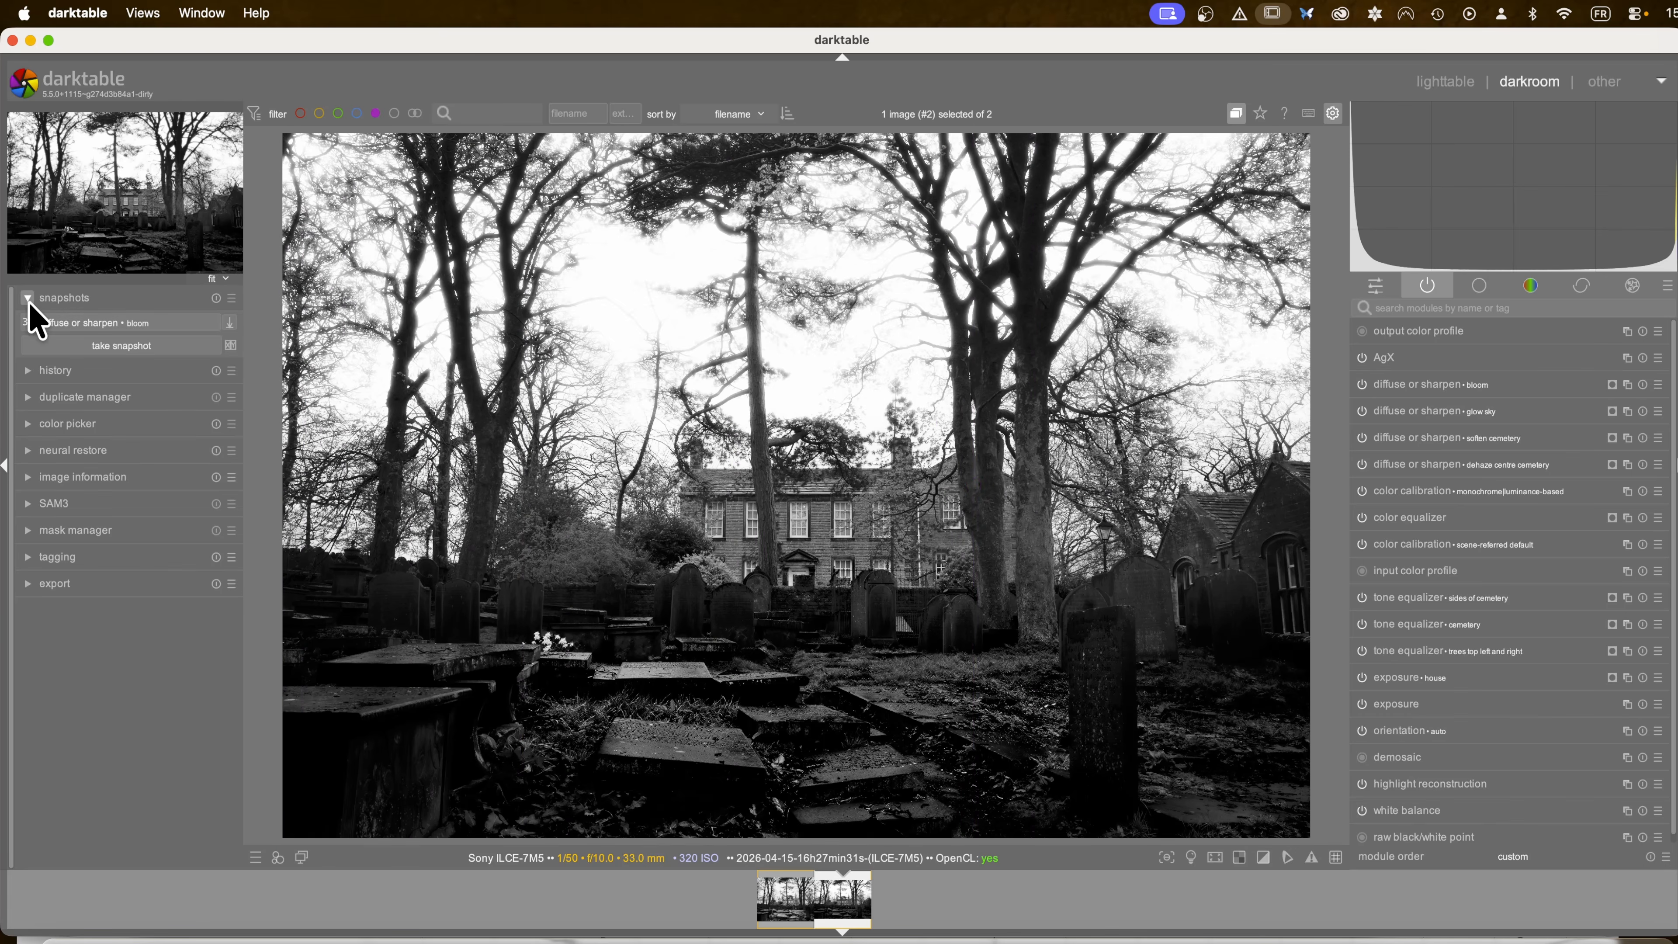
left_click(52, 301)
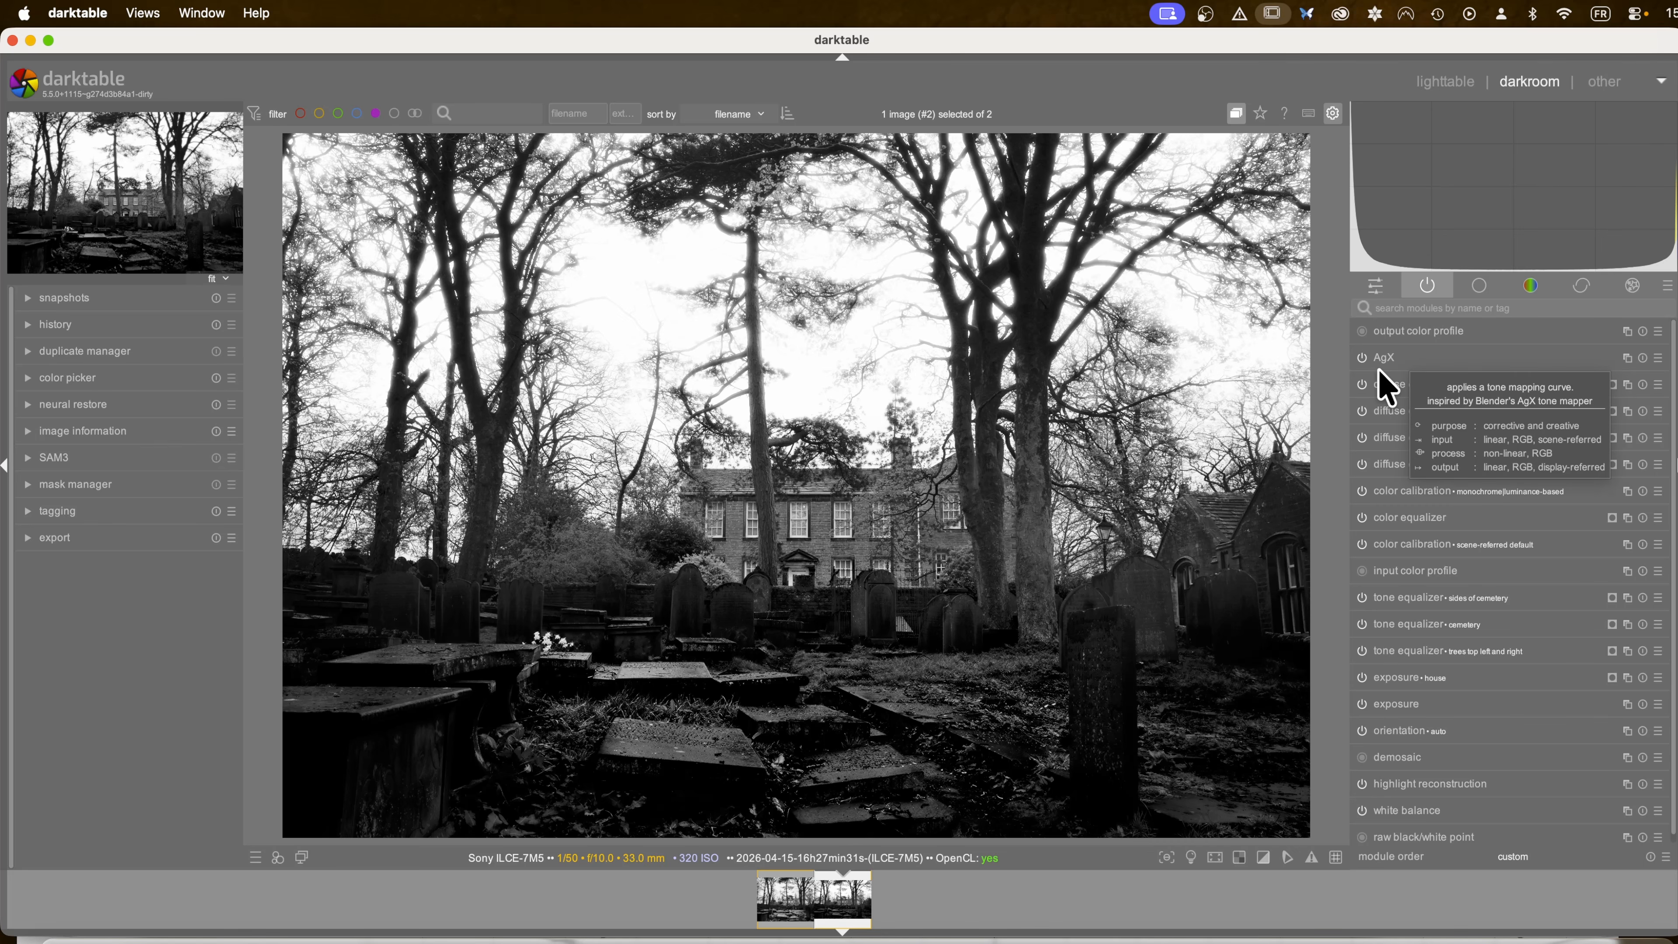
Step: Add a new exposure instance with the vignette preset and an exposure of -0.640 EV
right_click(1627, 702)
scroll(1626, 620, "up", 2)
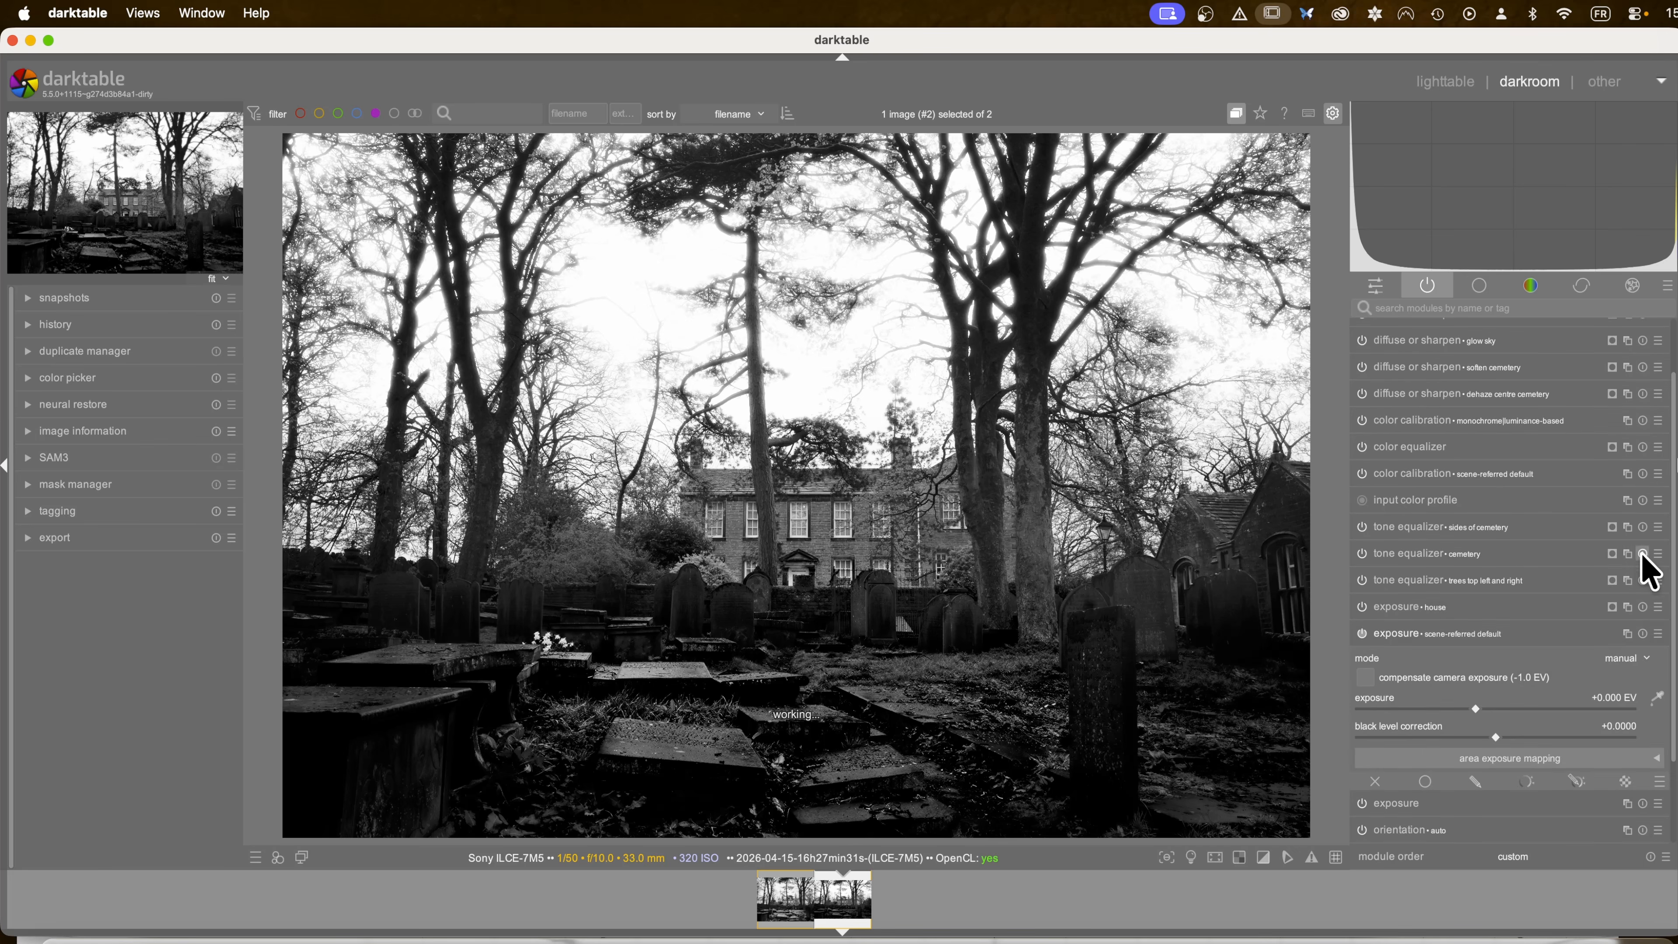
left_click(1656, 634)
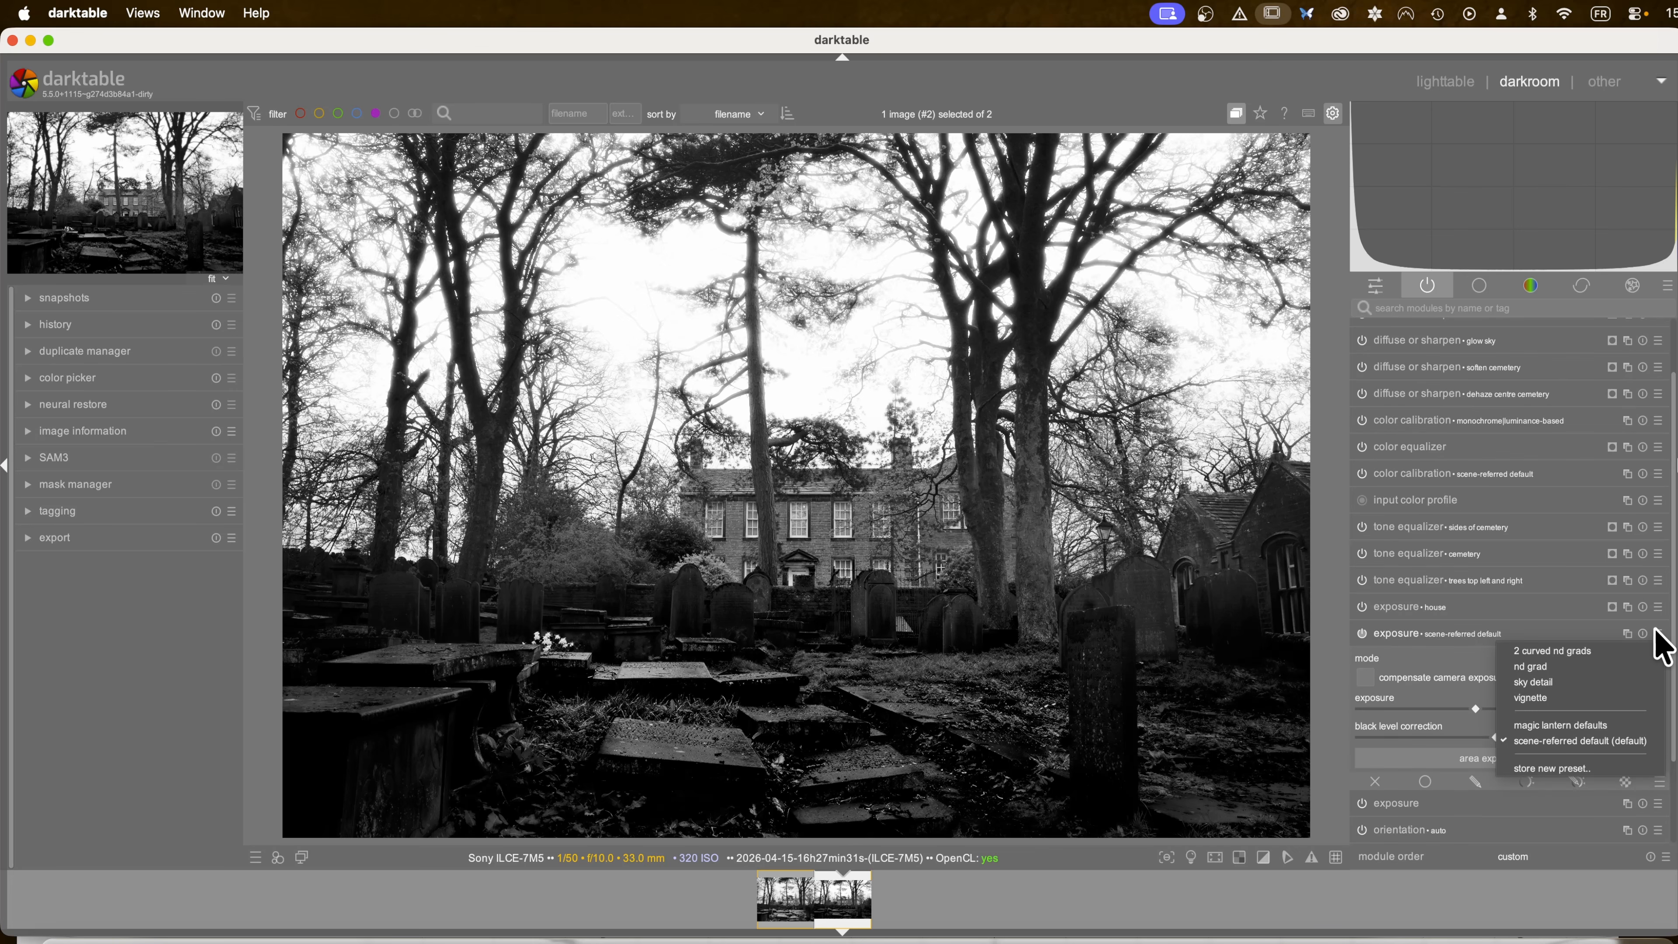
left_click(1551, 694)
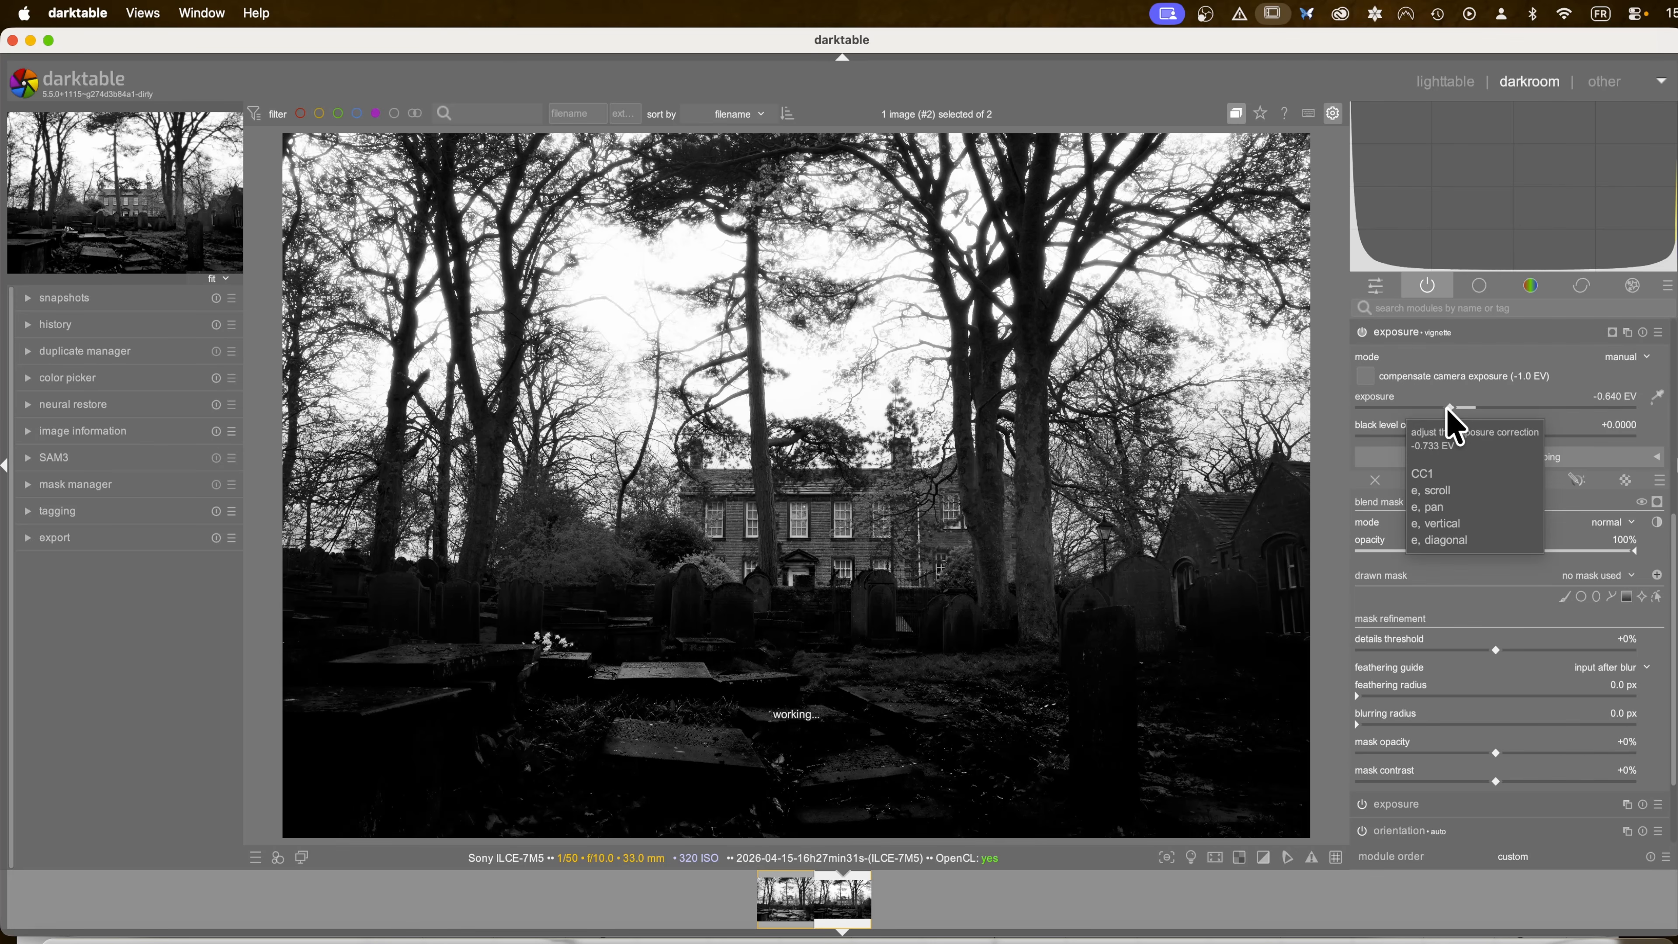
Step: Place an elliptical drawn mask centred on the house for the vignette, with a size of about 48% and a feather of about 200%
left_click(1597, 597)
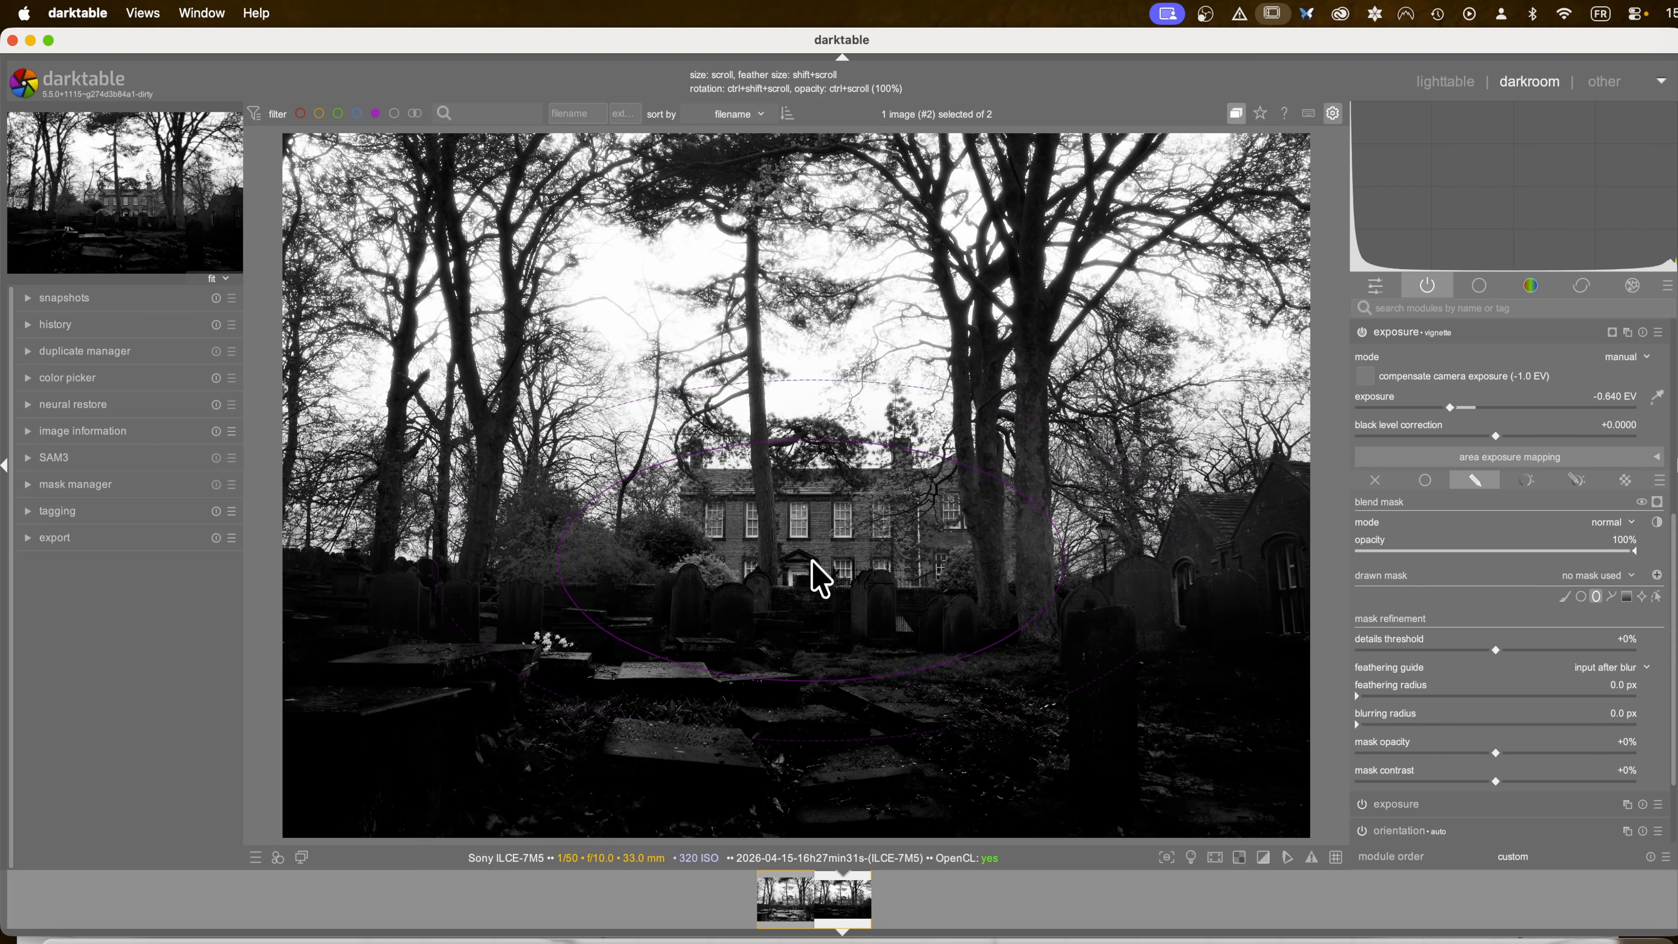
scroll(818, 579, "up", 6)
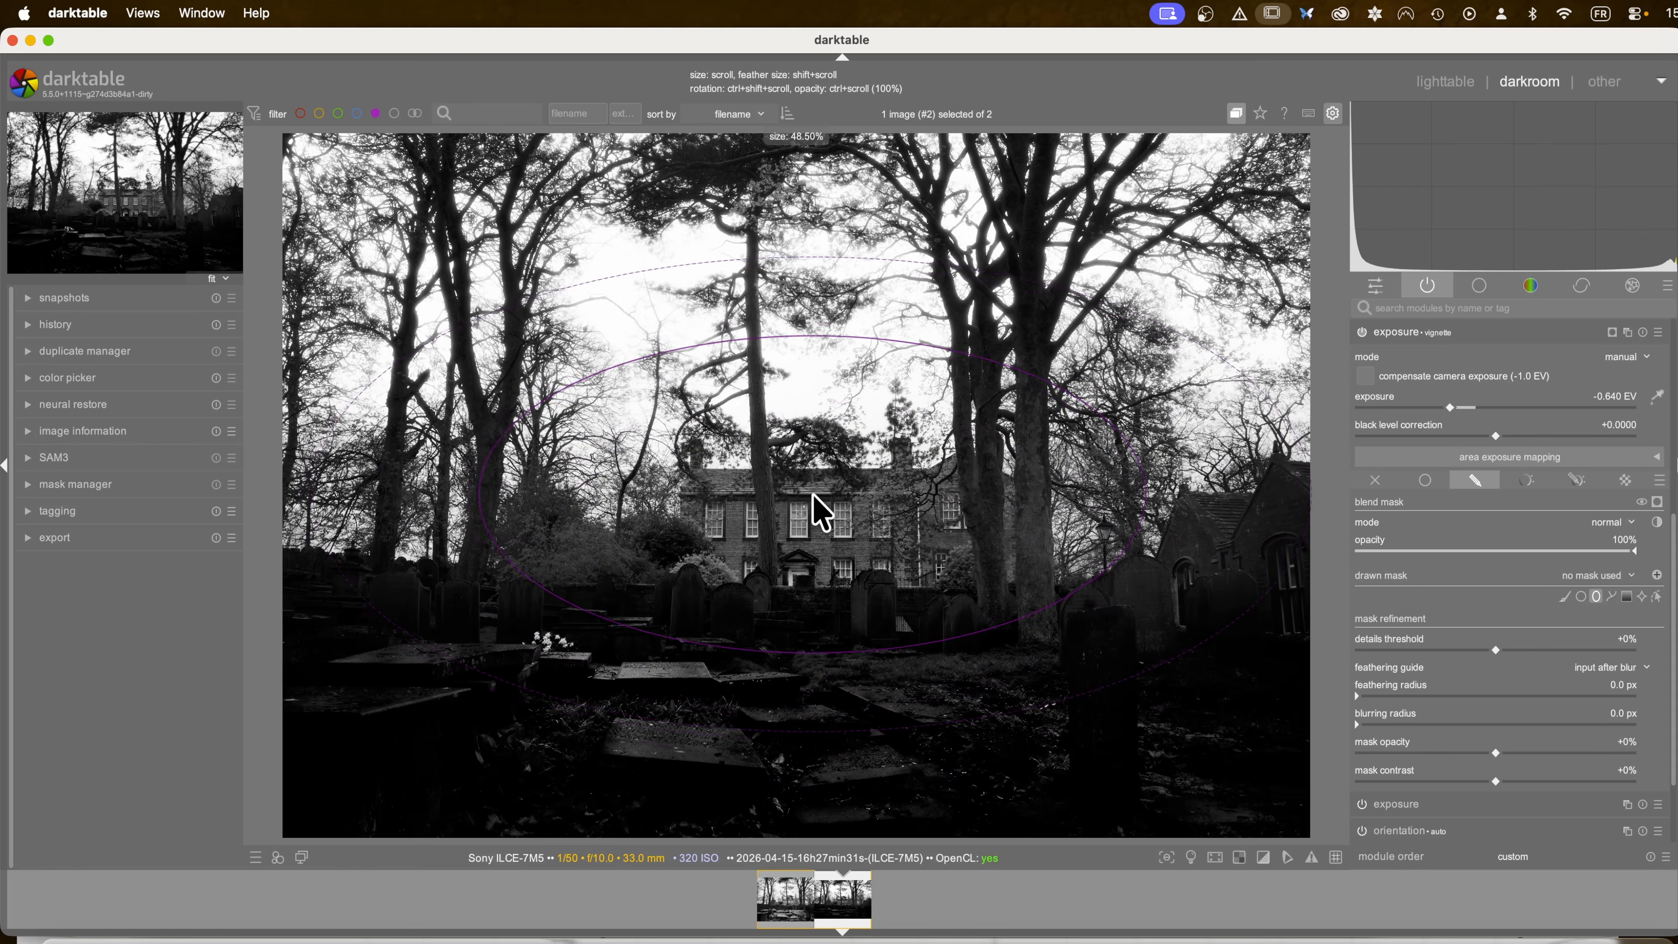
scroll(855, 543, "up", 10, "shift")
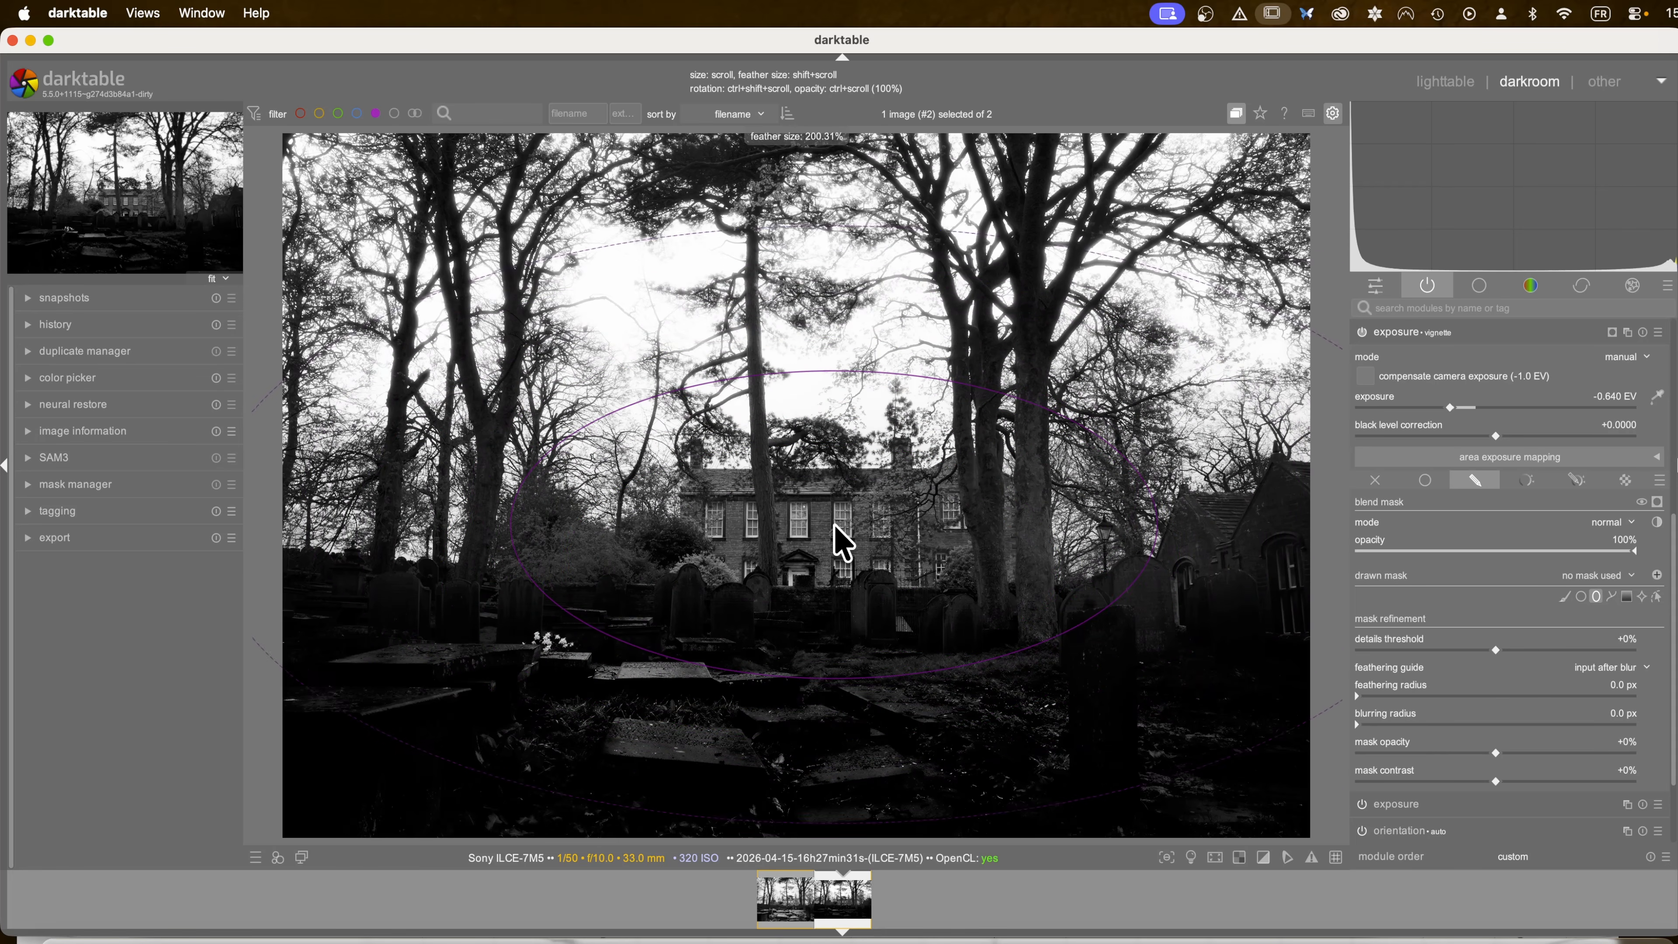
left_click(831, 505)
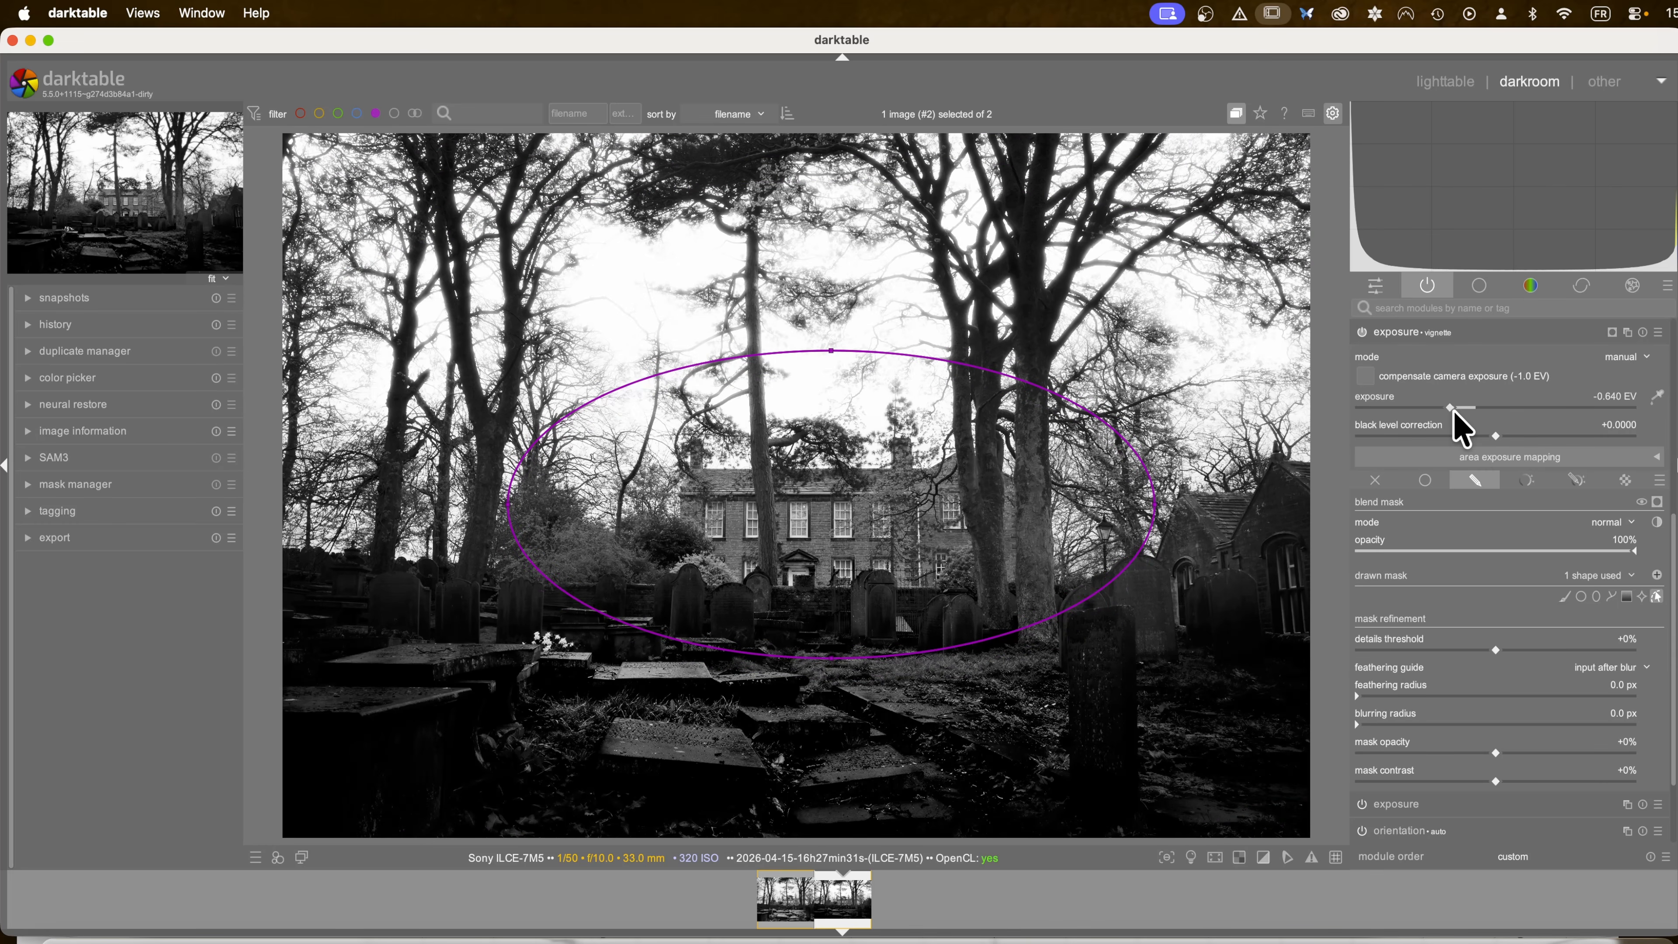
Step: Compare the photo with the exposure 'vignette' instance off and on, and collapse the module
left_click(1362, 332)
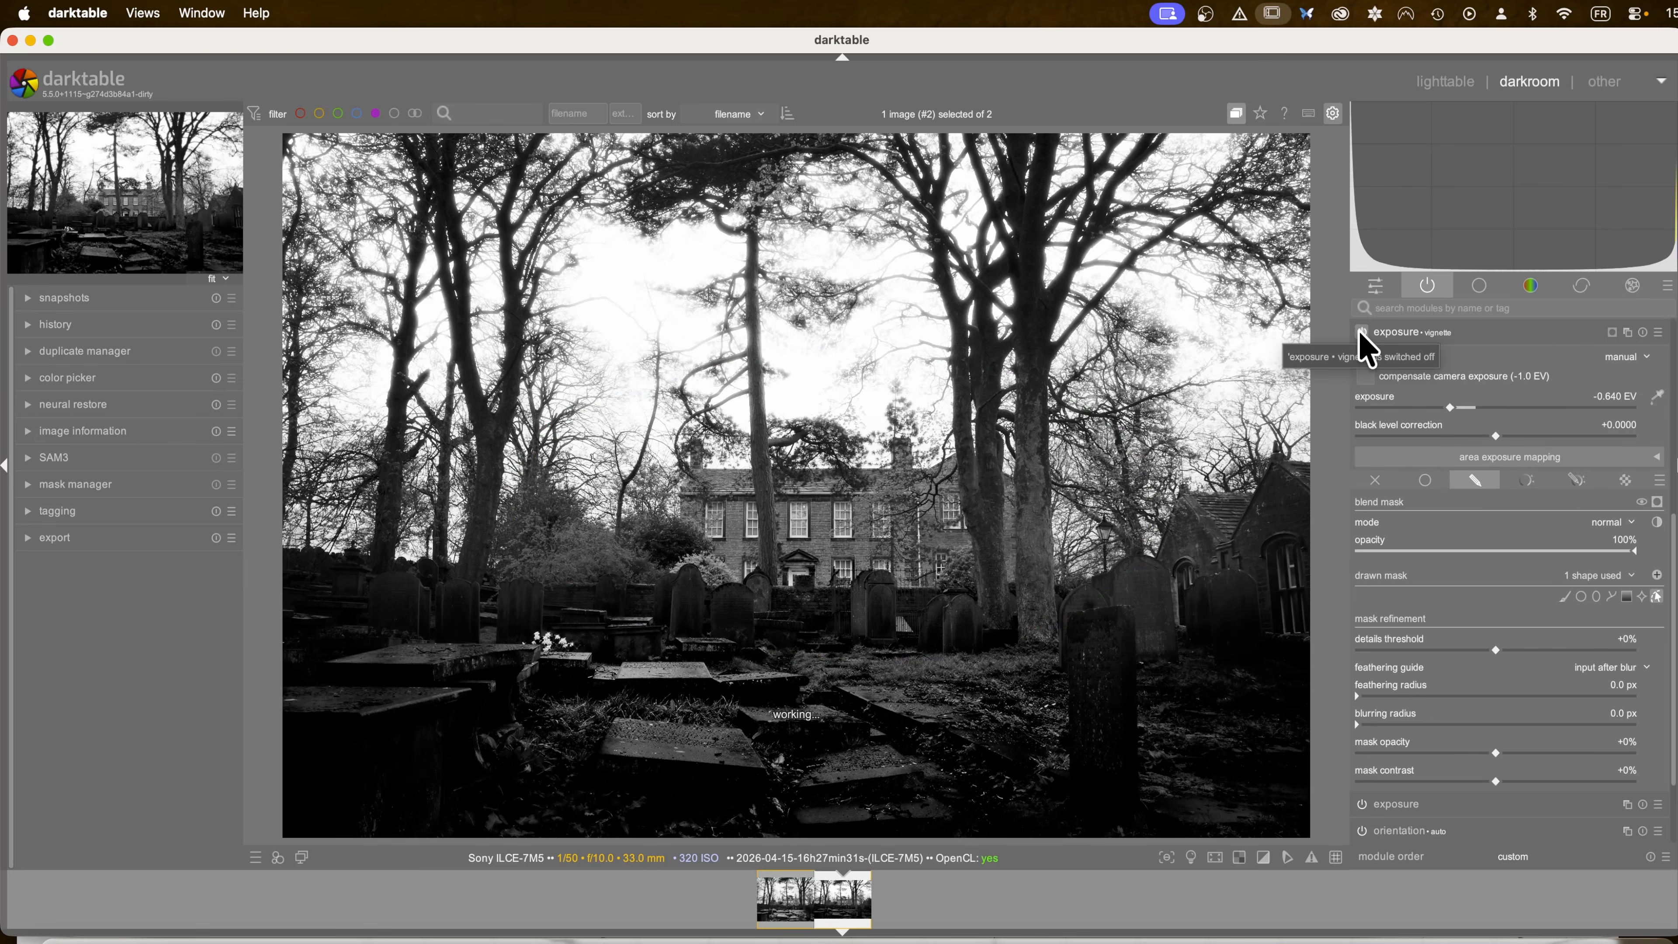
left_click(1361, 333)
left_click(1362, 333)
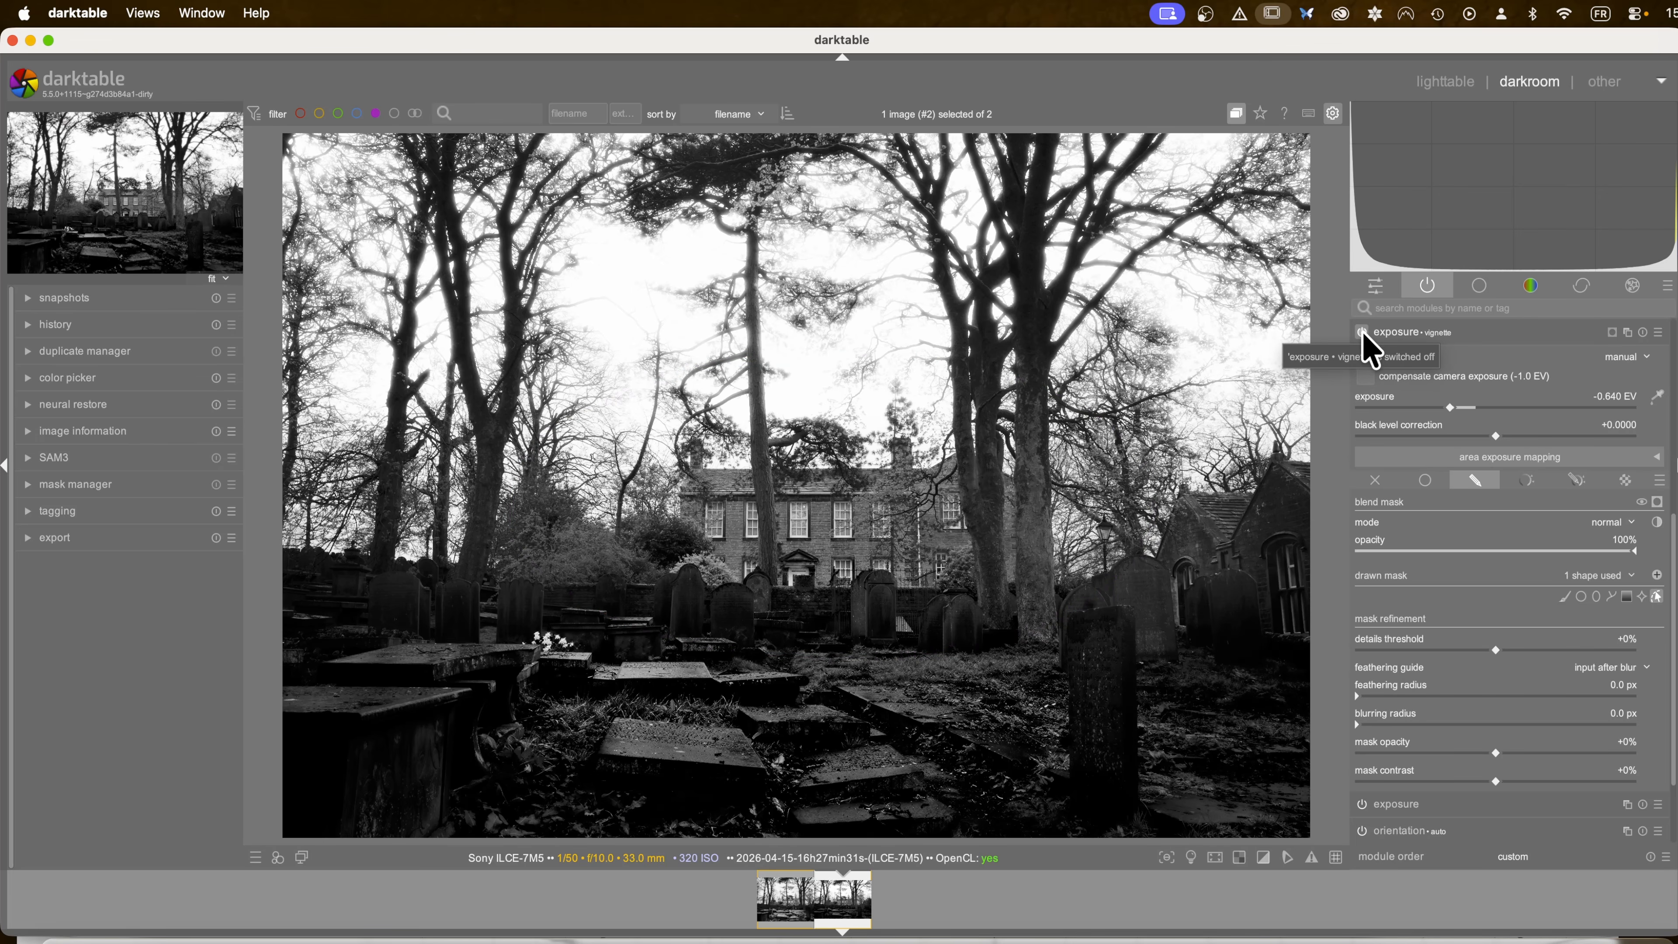
left_click(1362, 333)
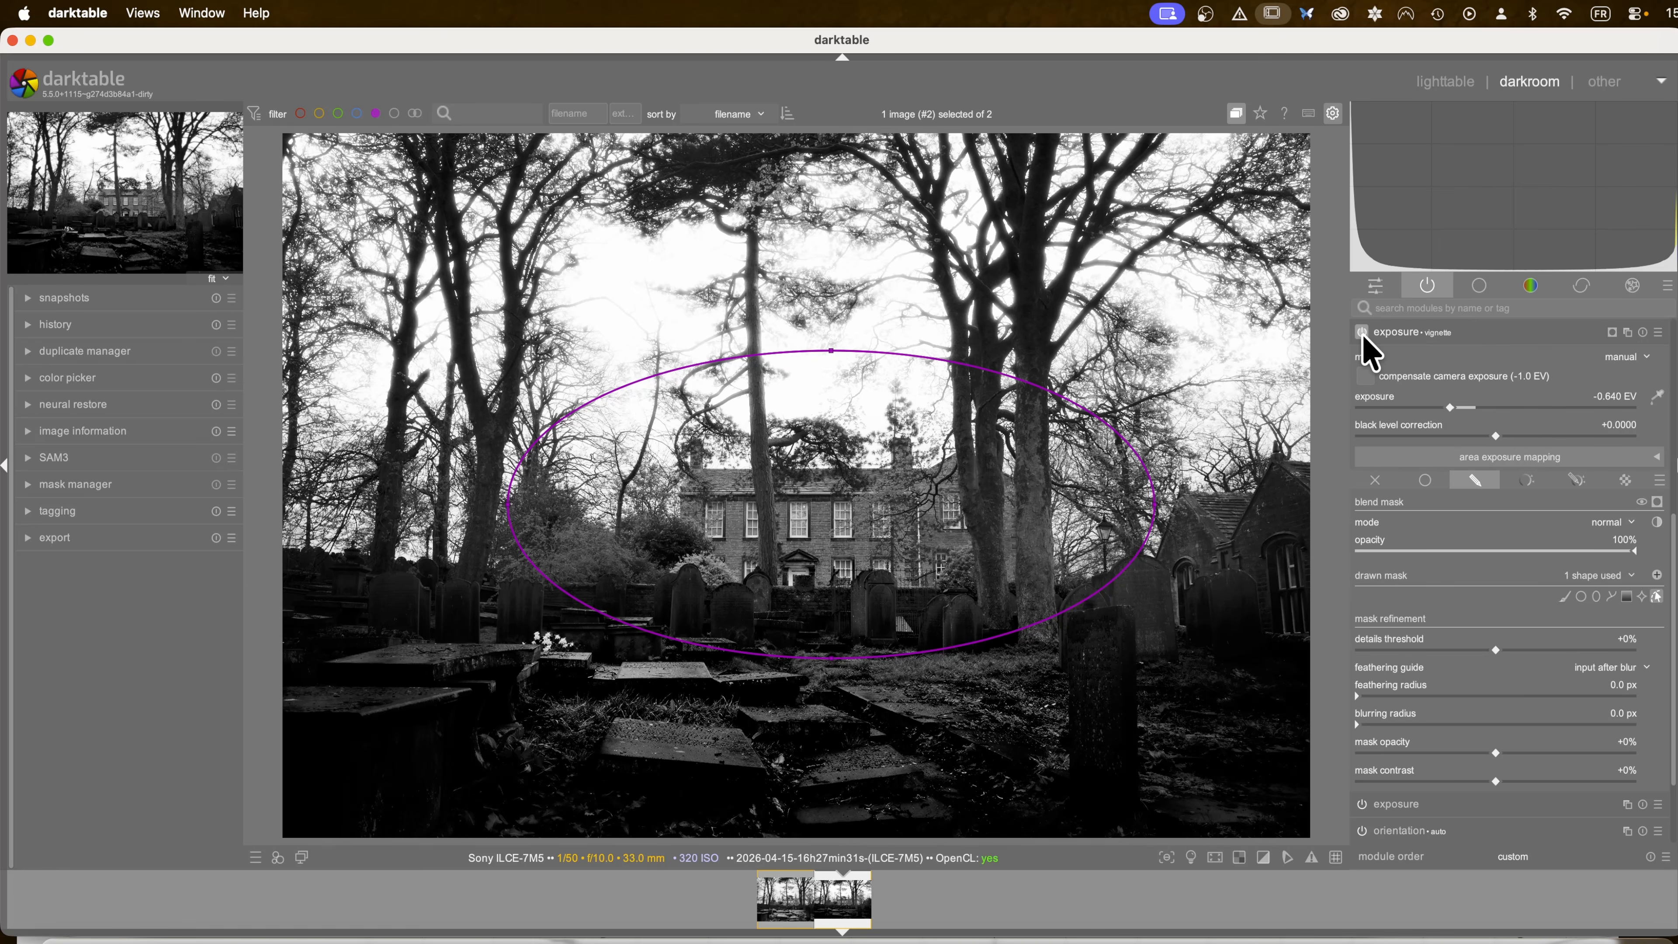
left_click(1401, 338)
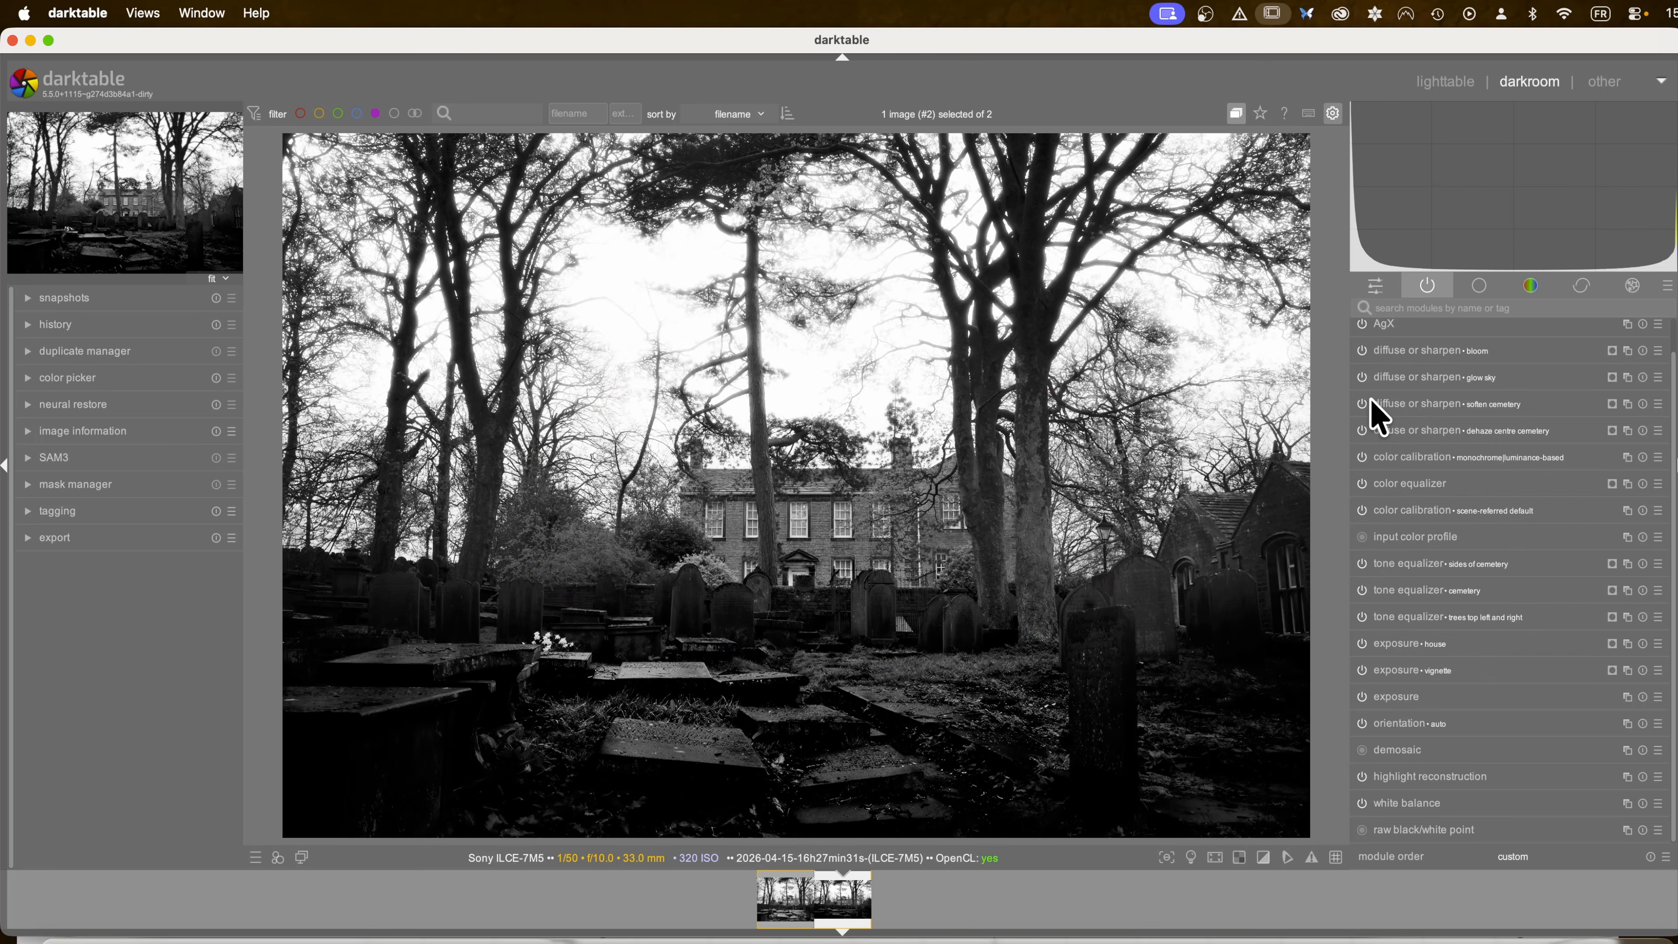
Step: Switch off the 'glow sky' and 'bloom' instances and check the effect of the 'vignette' instance
left_click(1362, 377)
left_click(1361, 351)
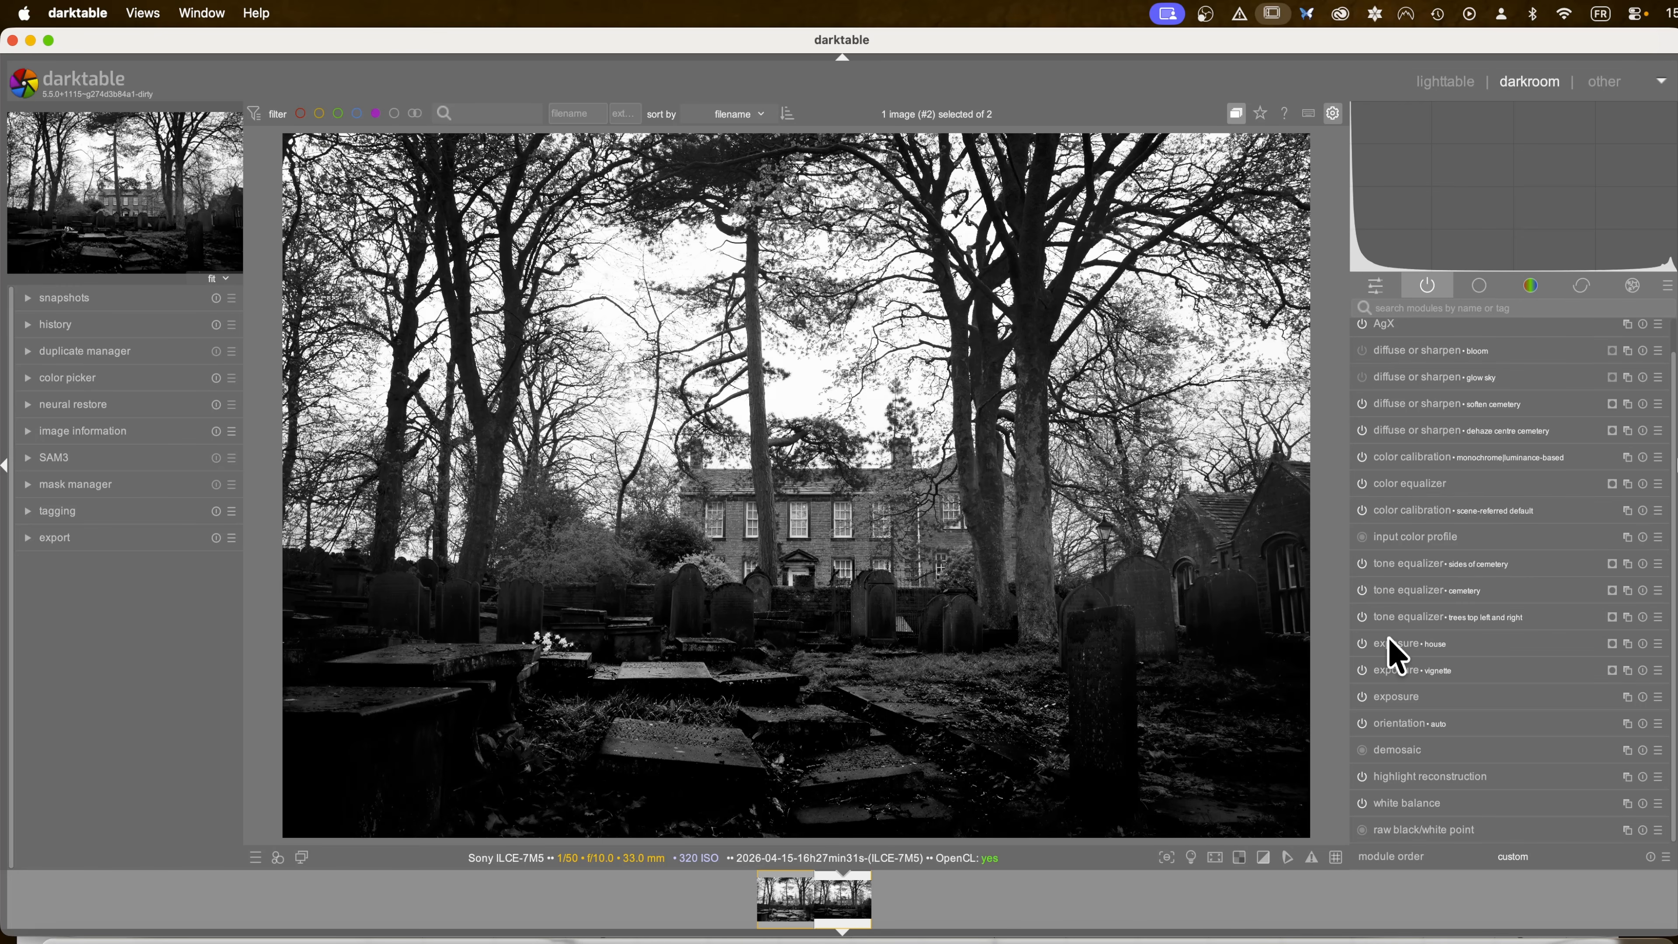
left_click(1362, 670)
Step: Add another exposure instance above the 'house' instance and name it 'inverted vignette'
right_click(1626, 642)
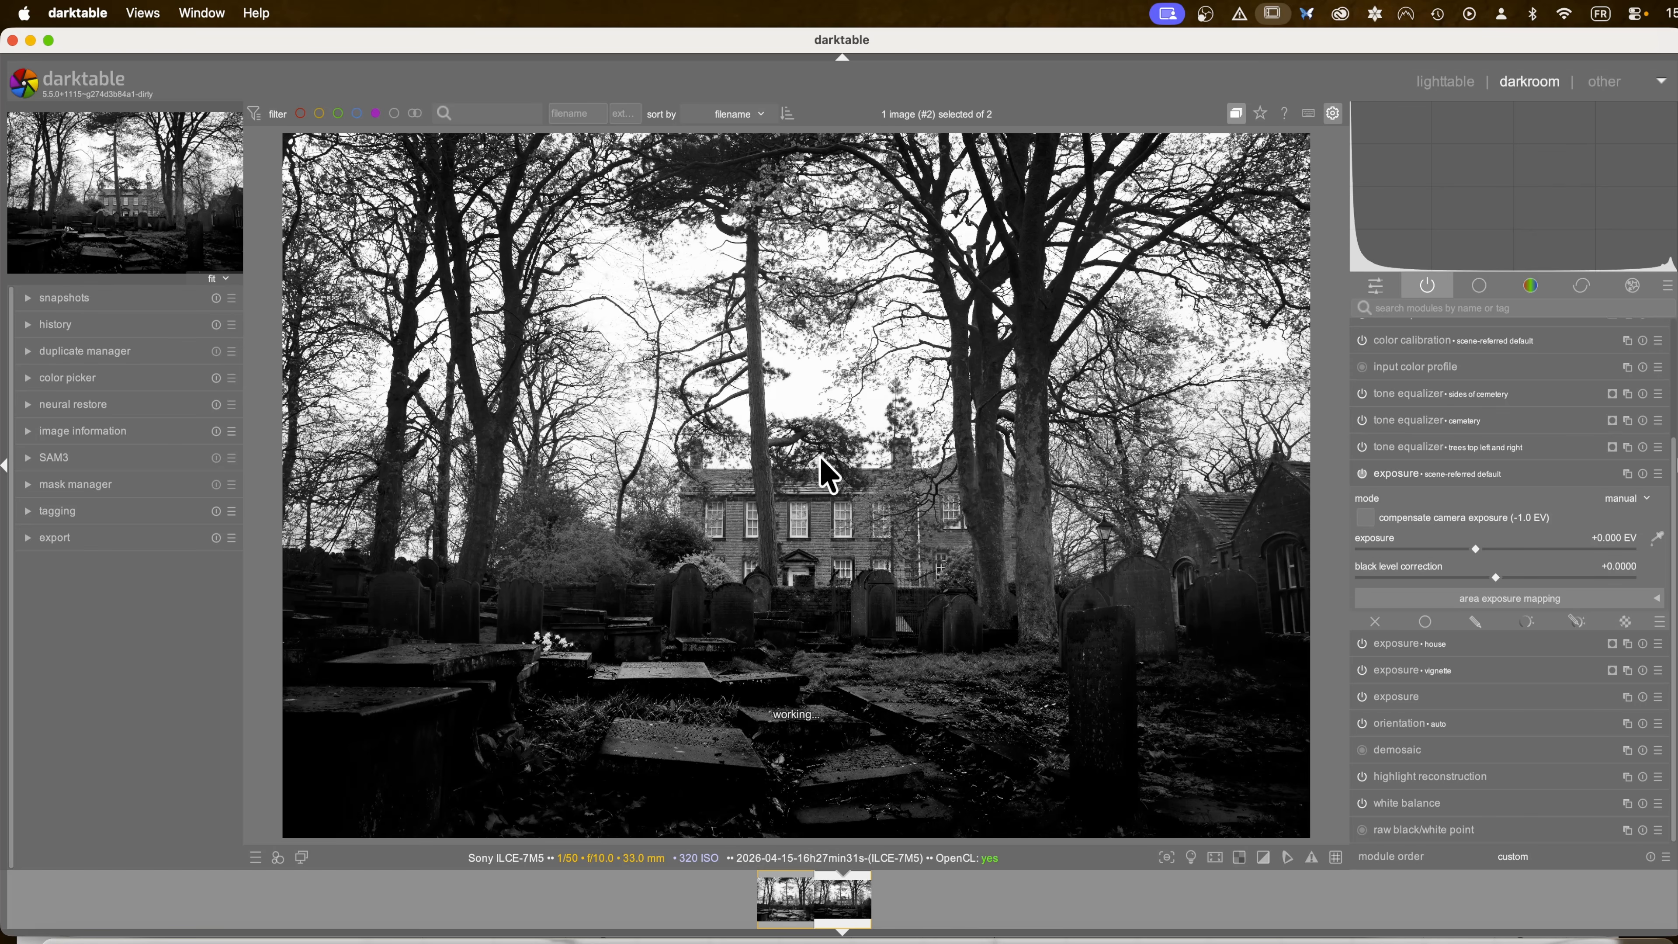
double_click(1464, 473)
type("invert")
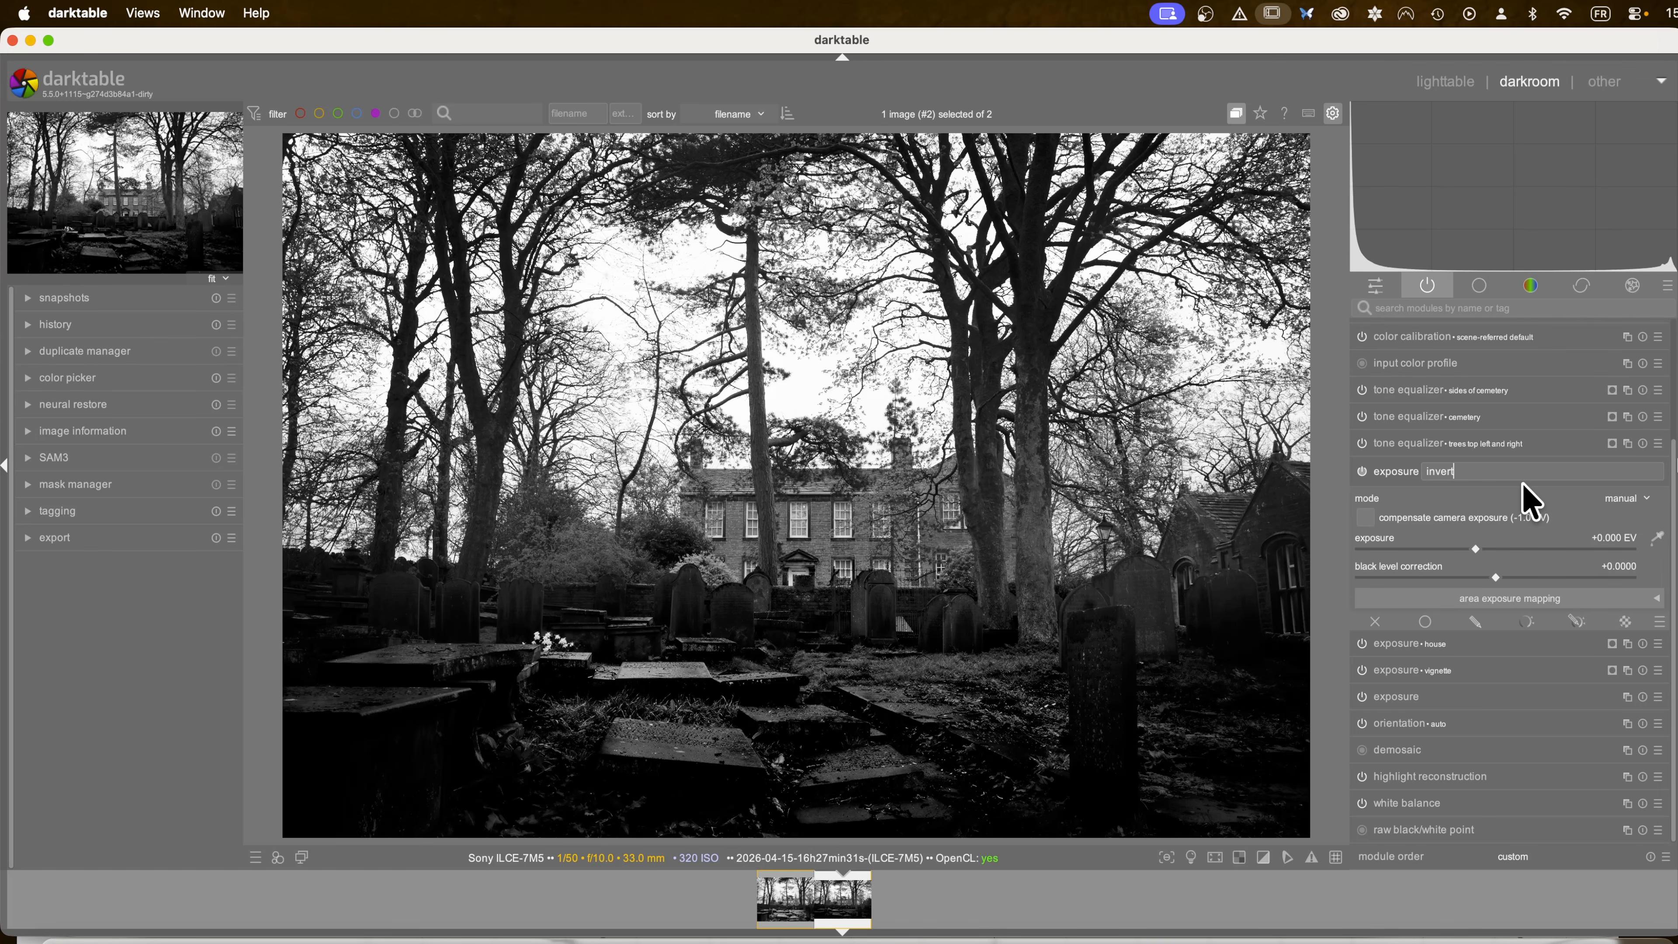
type("ed vignette")
key("Return")
Step: Give the 'inverted vignette' instance a drawn mask with an ellipse covering the house and the central gravestones
left_click(1476, 622)
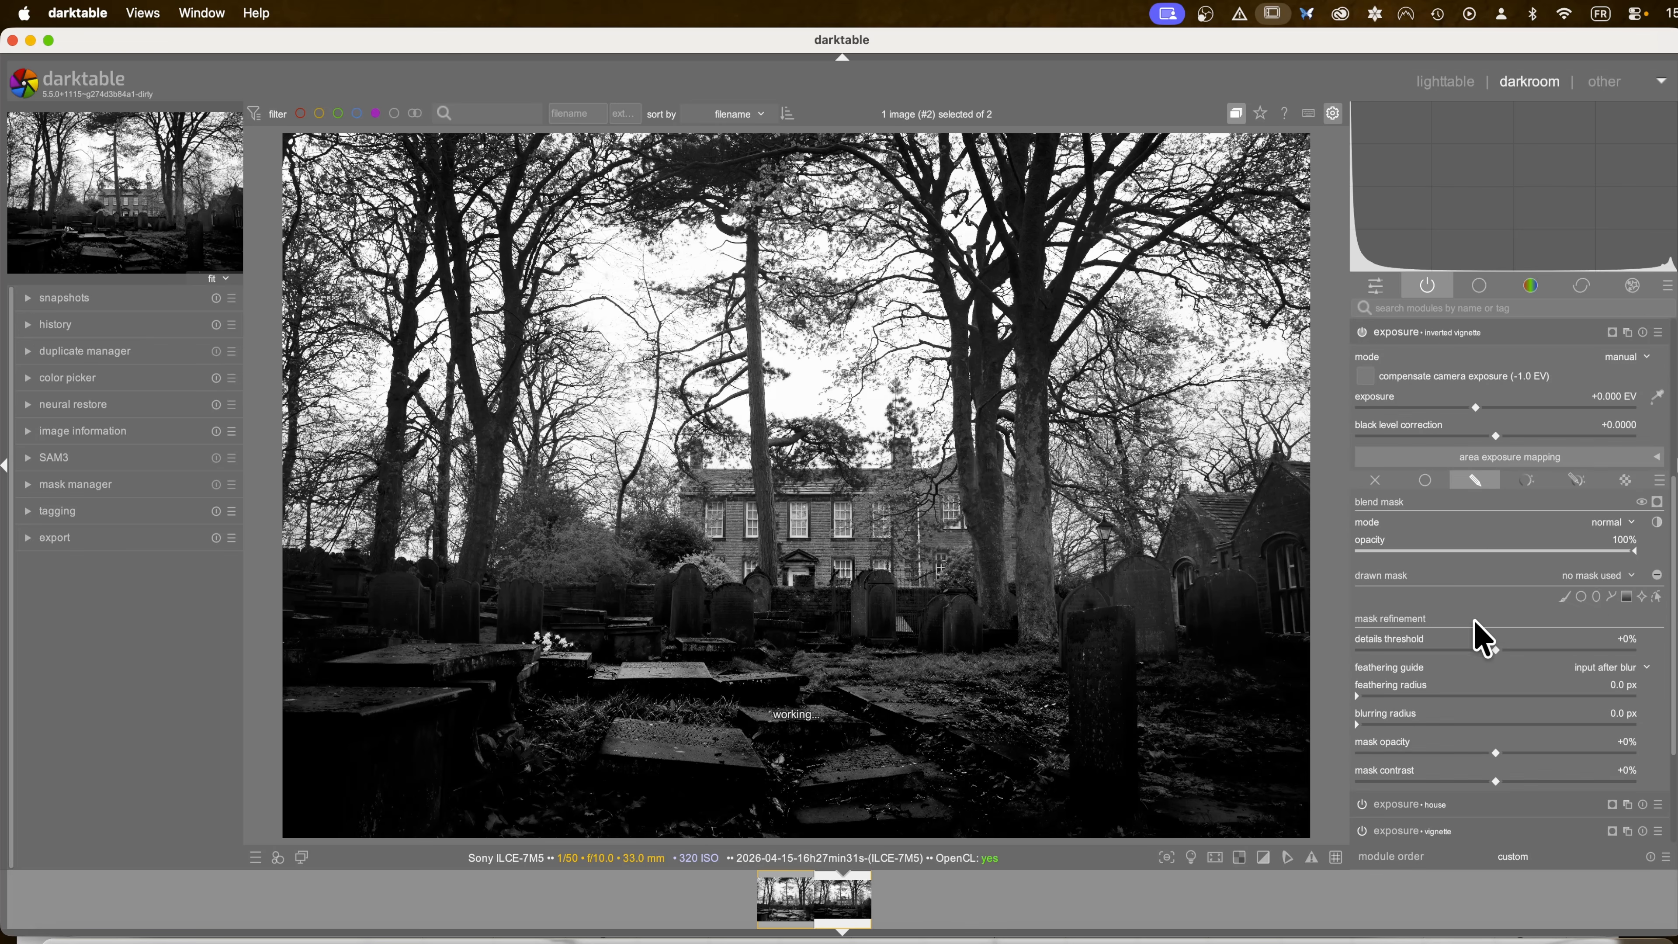
left_click(1596, 597)
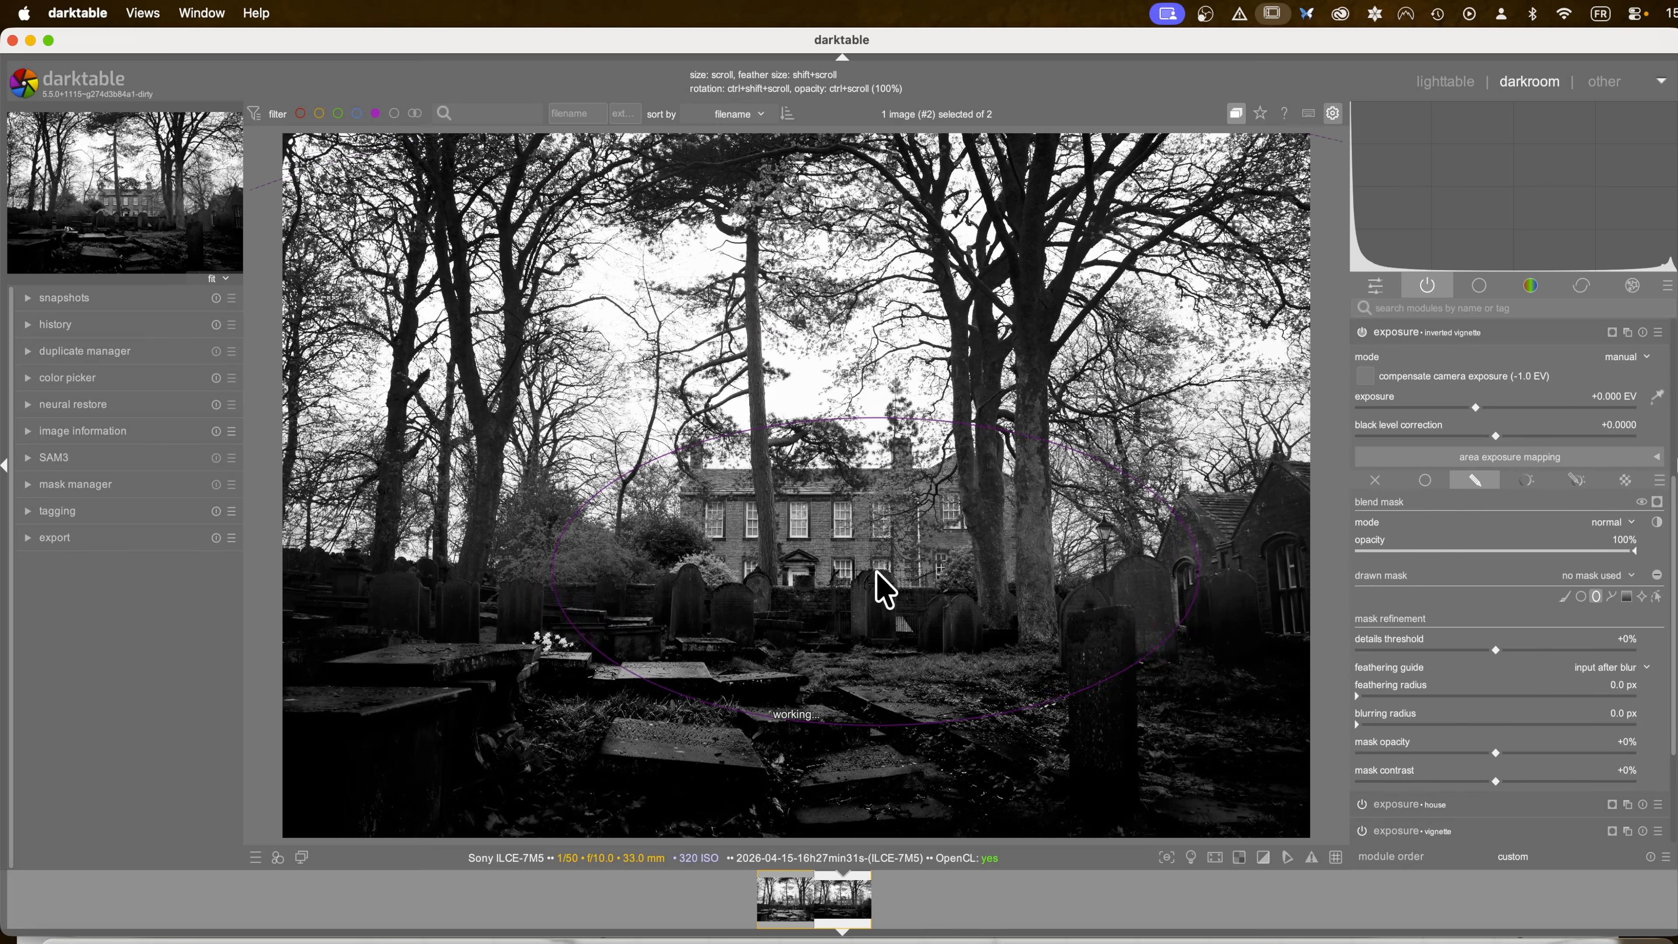
left_click(831, 596)
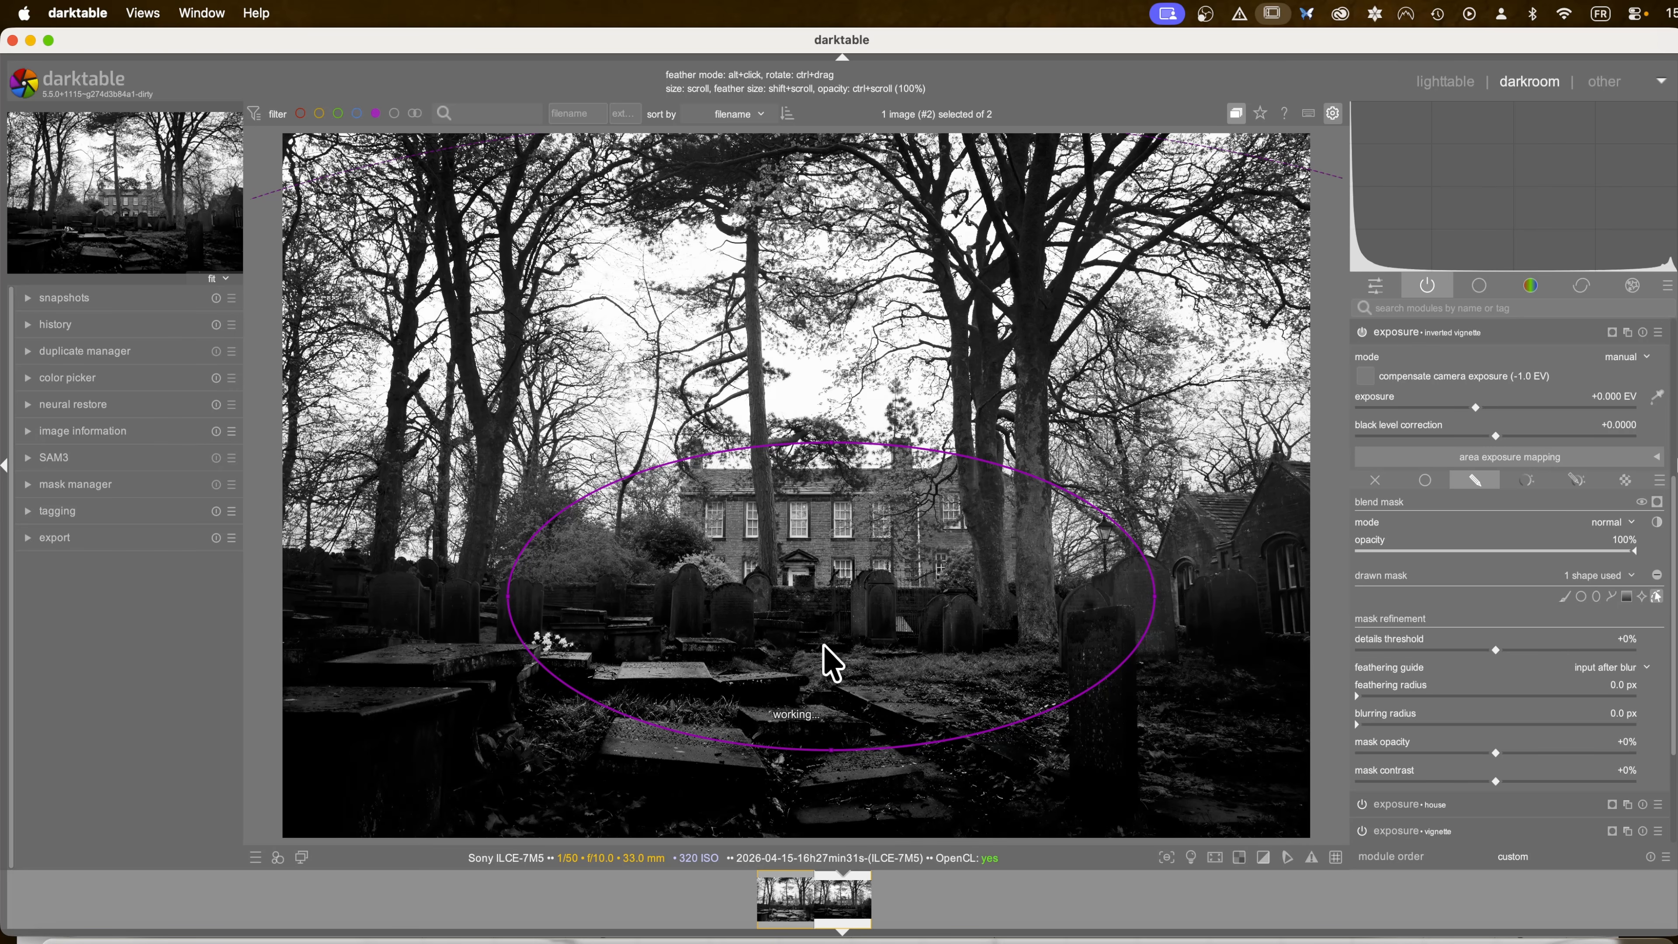
Step: Shrink the 'inverted vignette' ellipse mask to about 36% size with a tighter feather, centre it over house and gravestones, and hide its outline
scroll(806, 638, "down", 10)
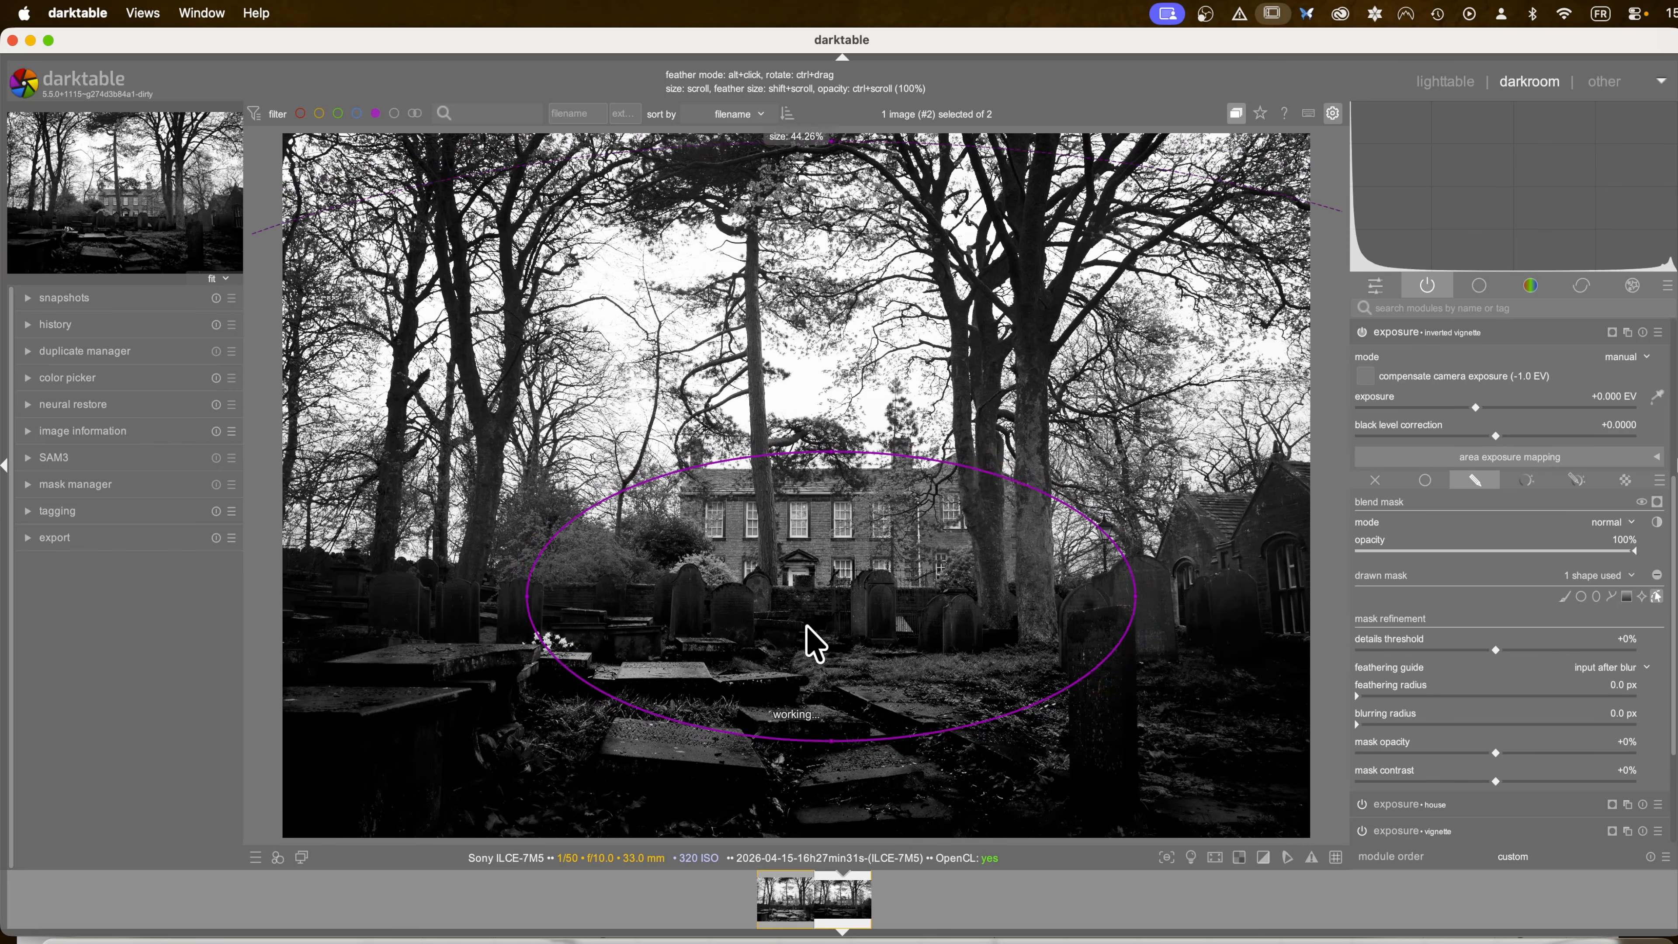
scroll(806, 625, "down", 1)
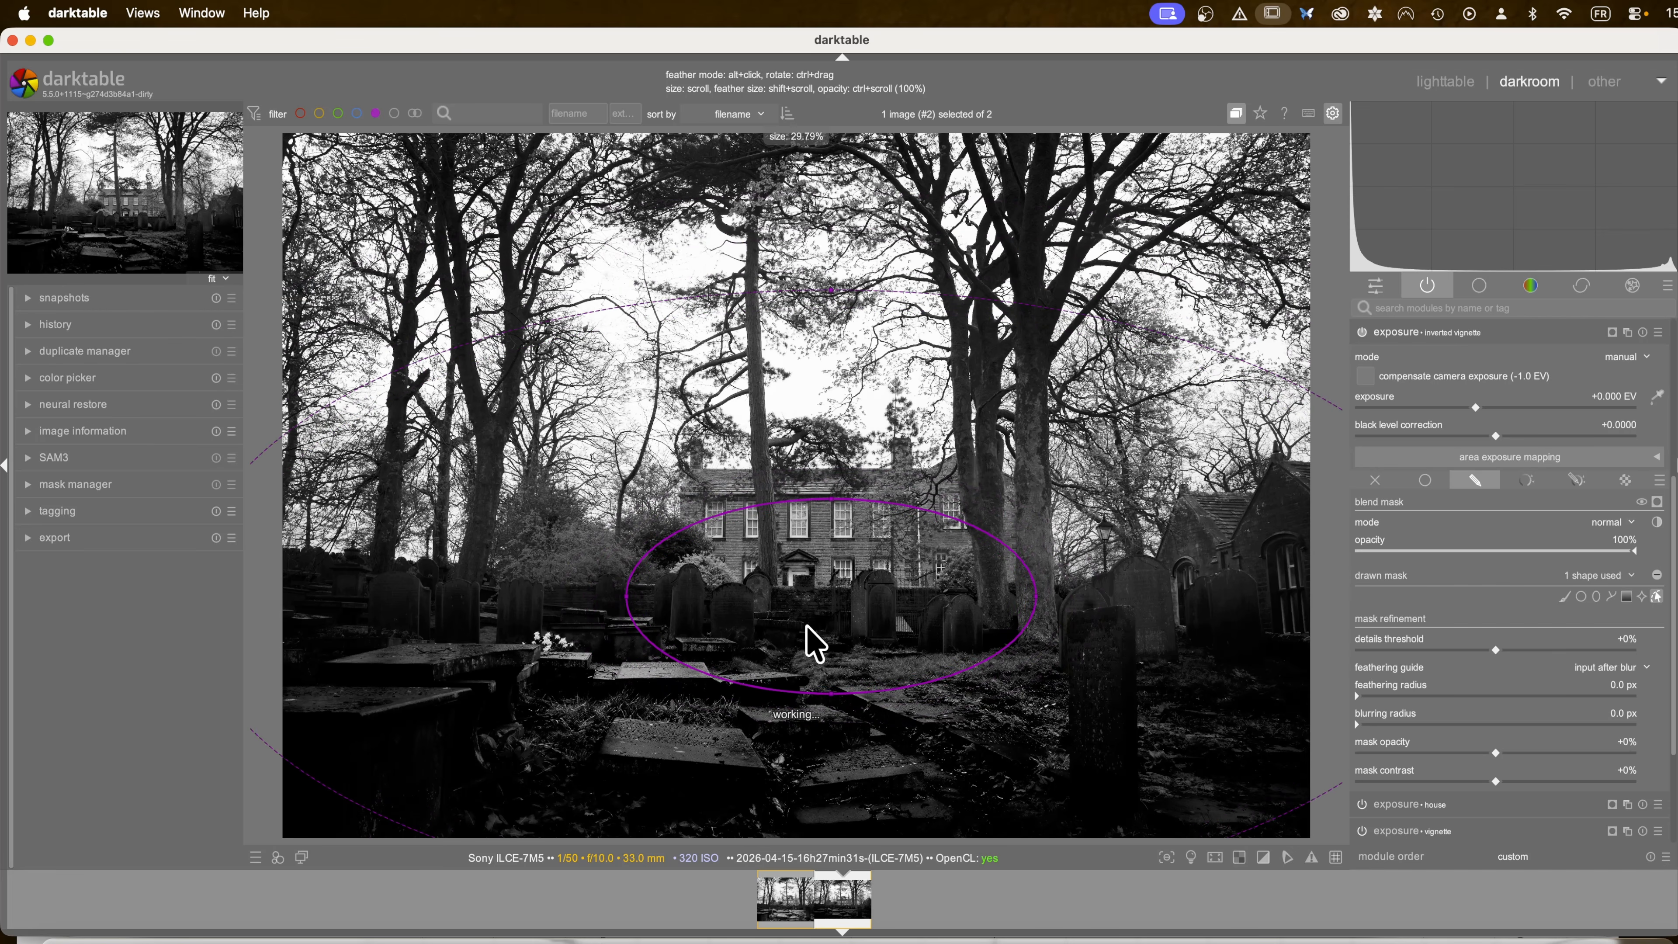
scroll(814, 626, "down", 10, "shift")
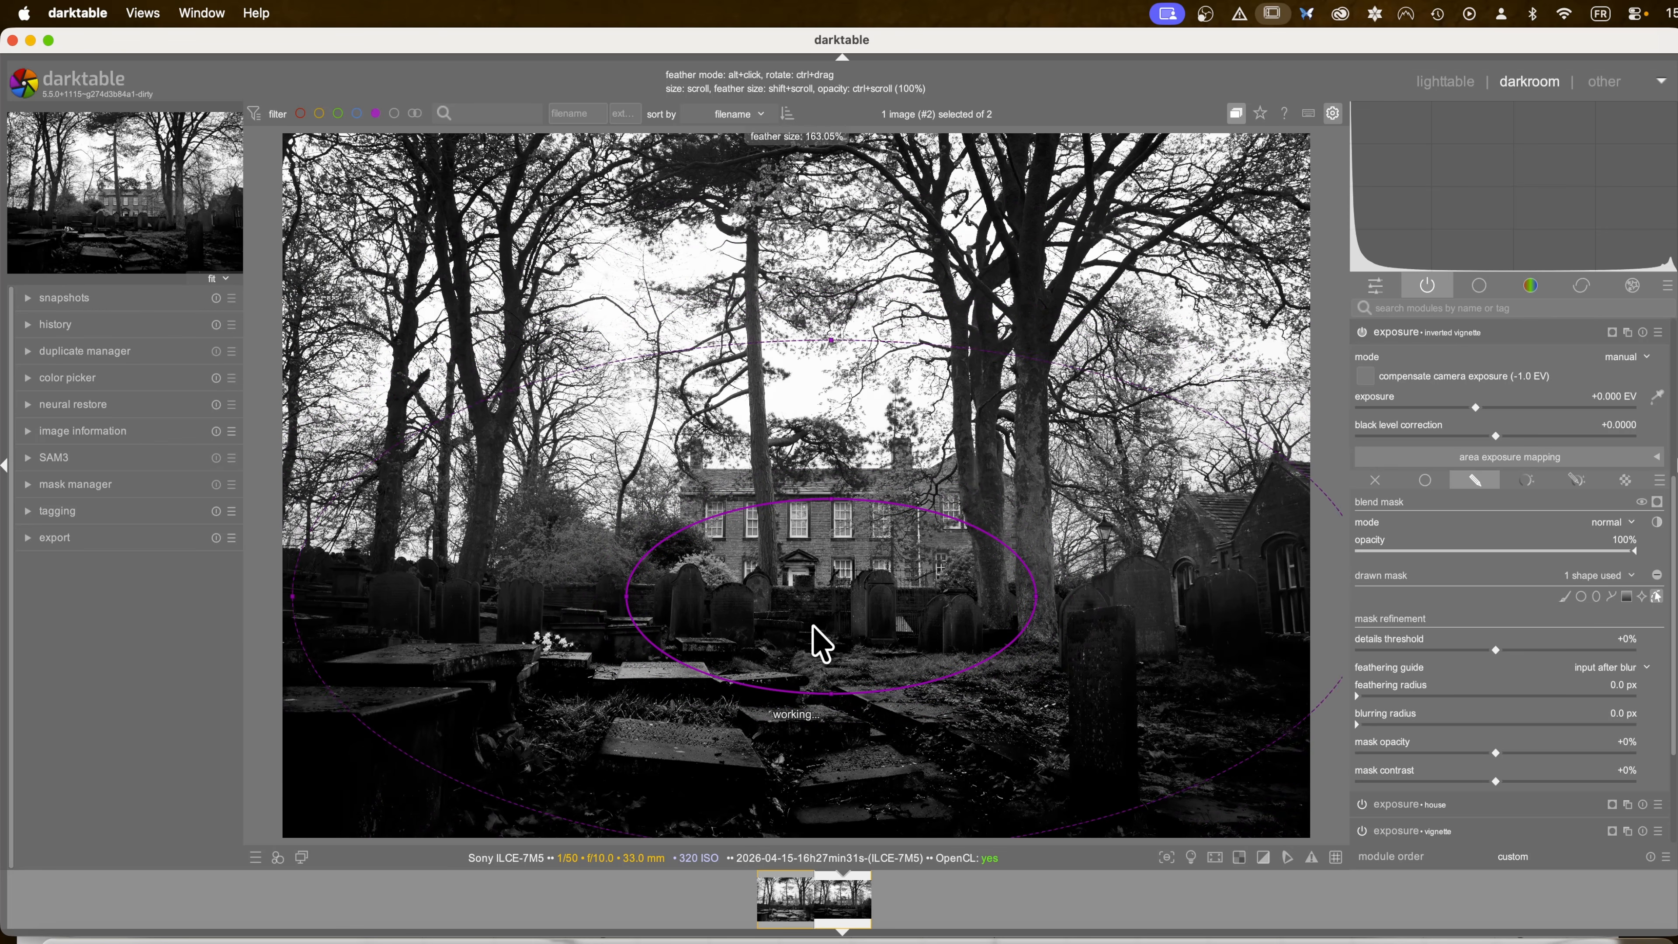
scroll(813, 627, "down", 8, "shift")
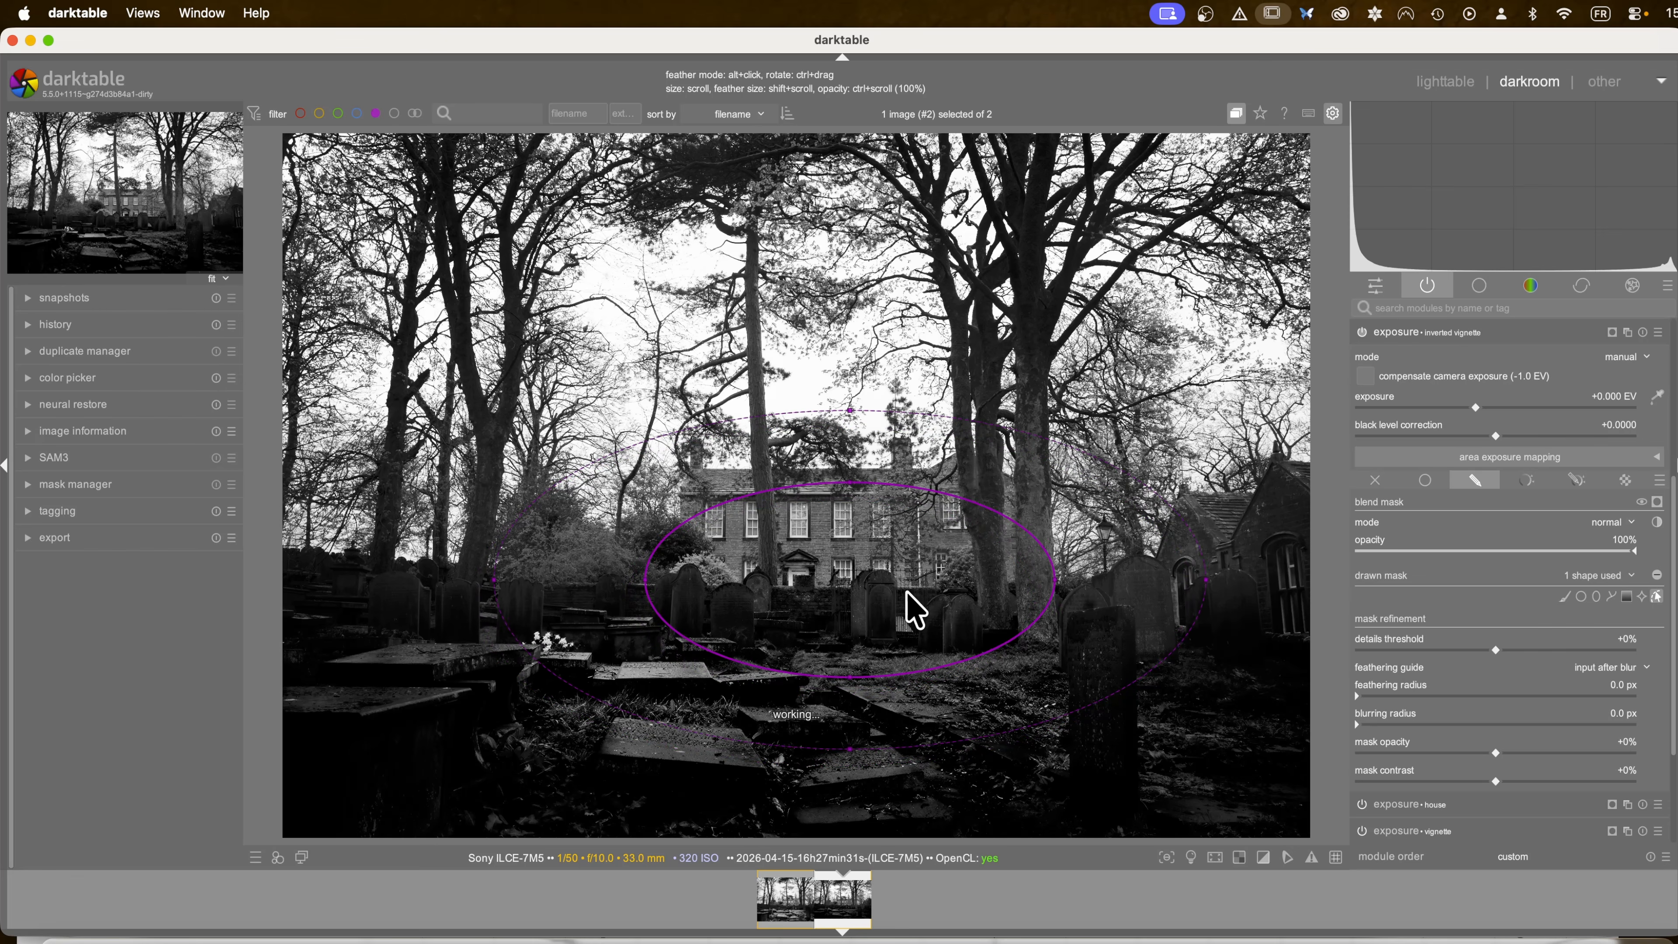
scroll(865, 635, "up", 3)
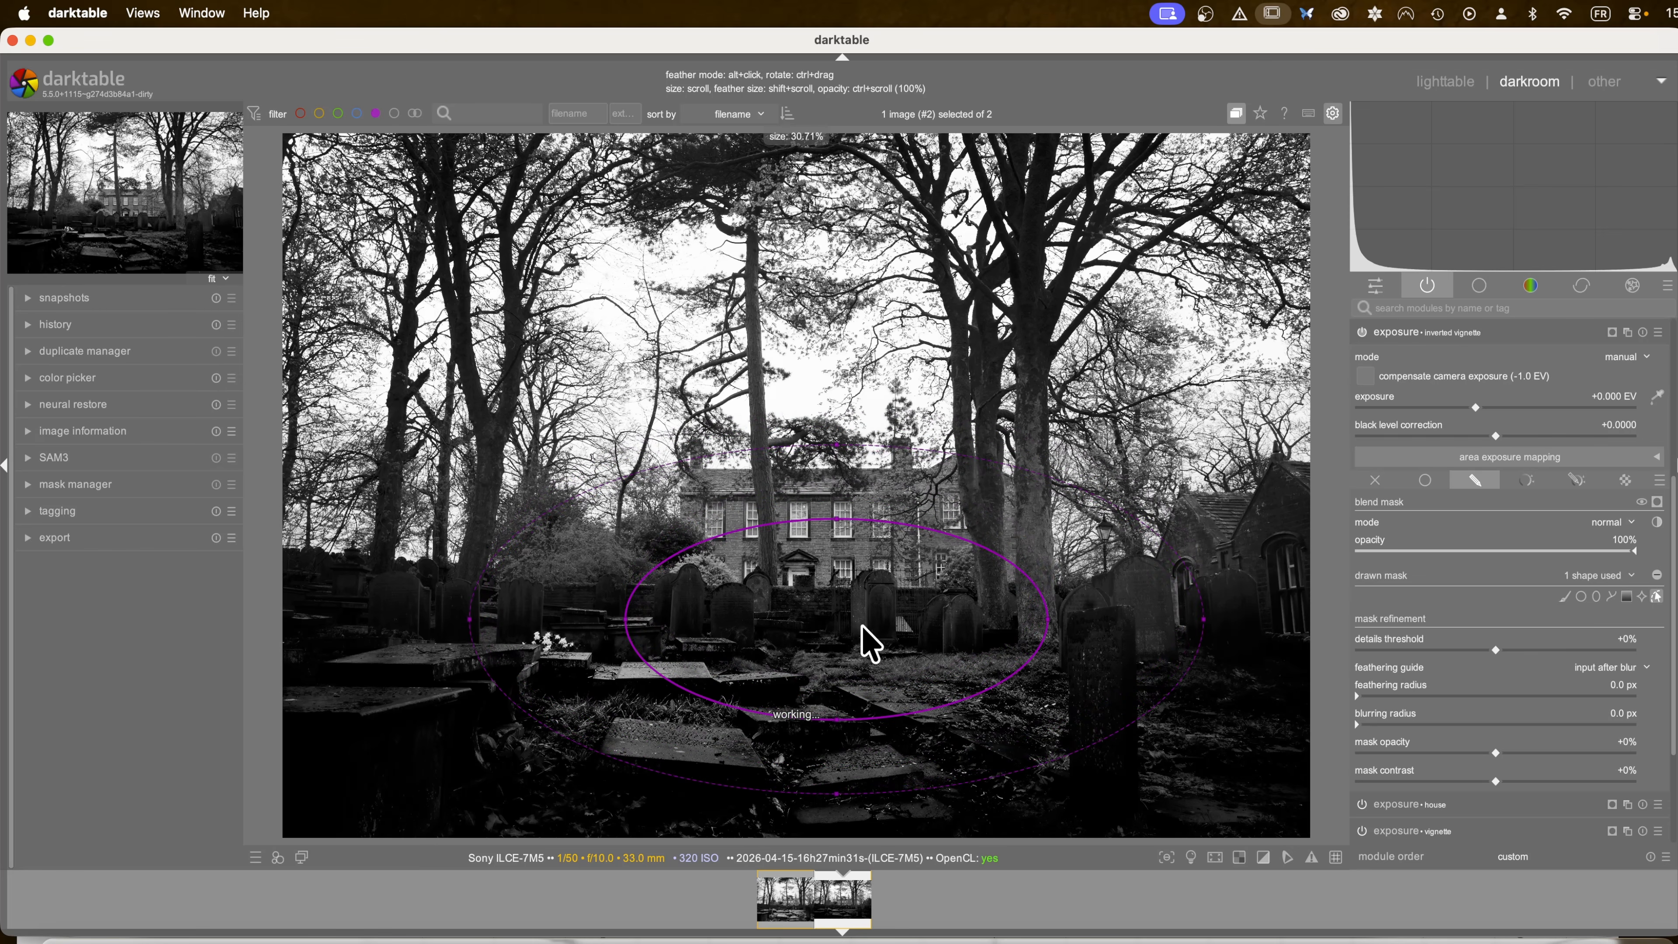
scroll(858, 635, "up", 3)
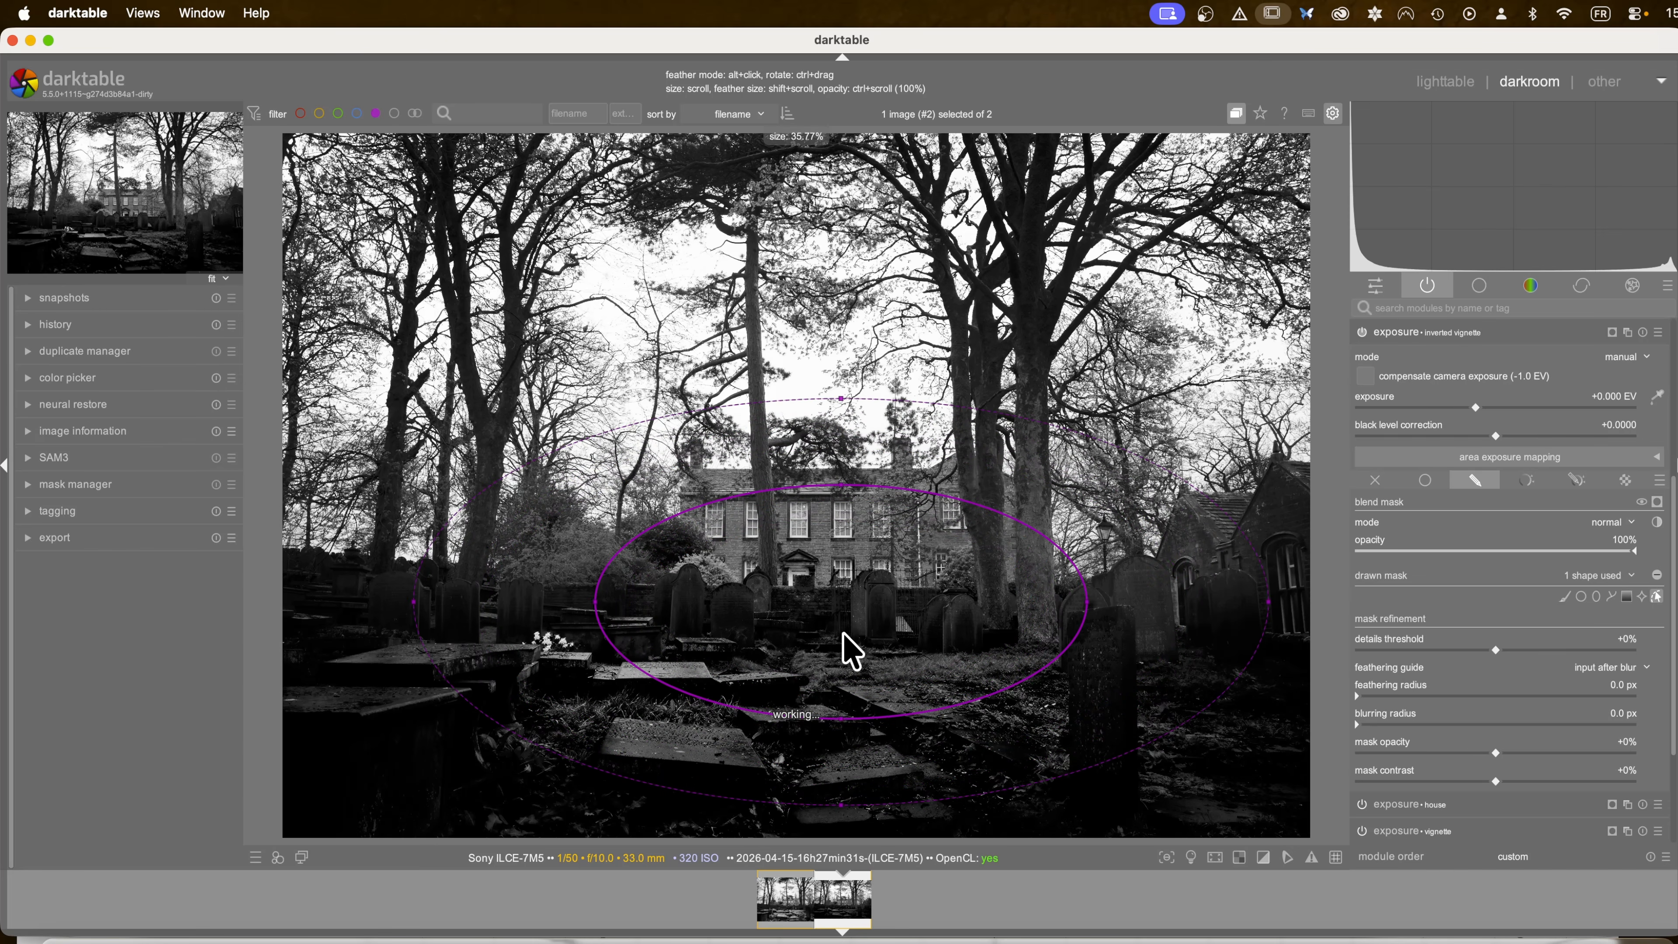
left_click(845, 630)
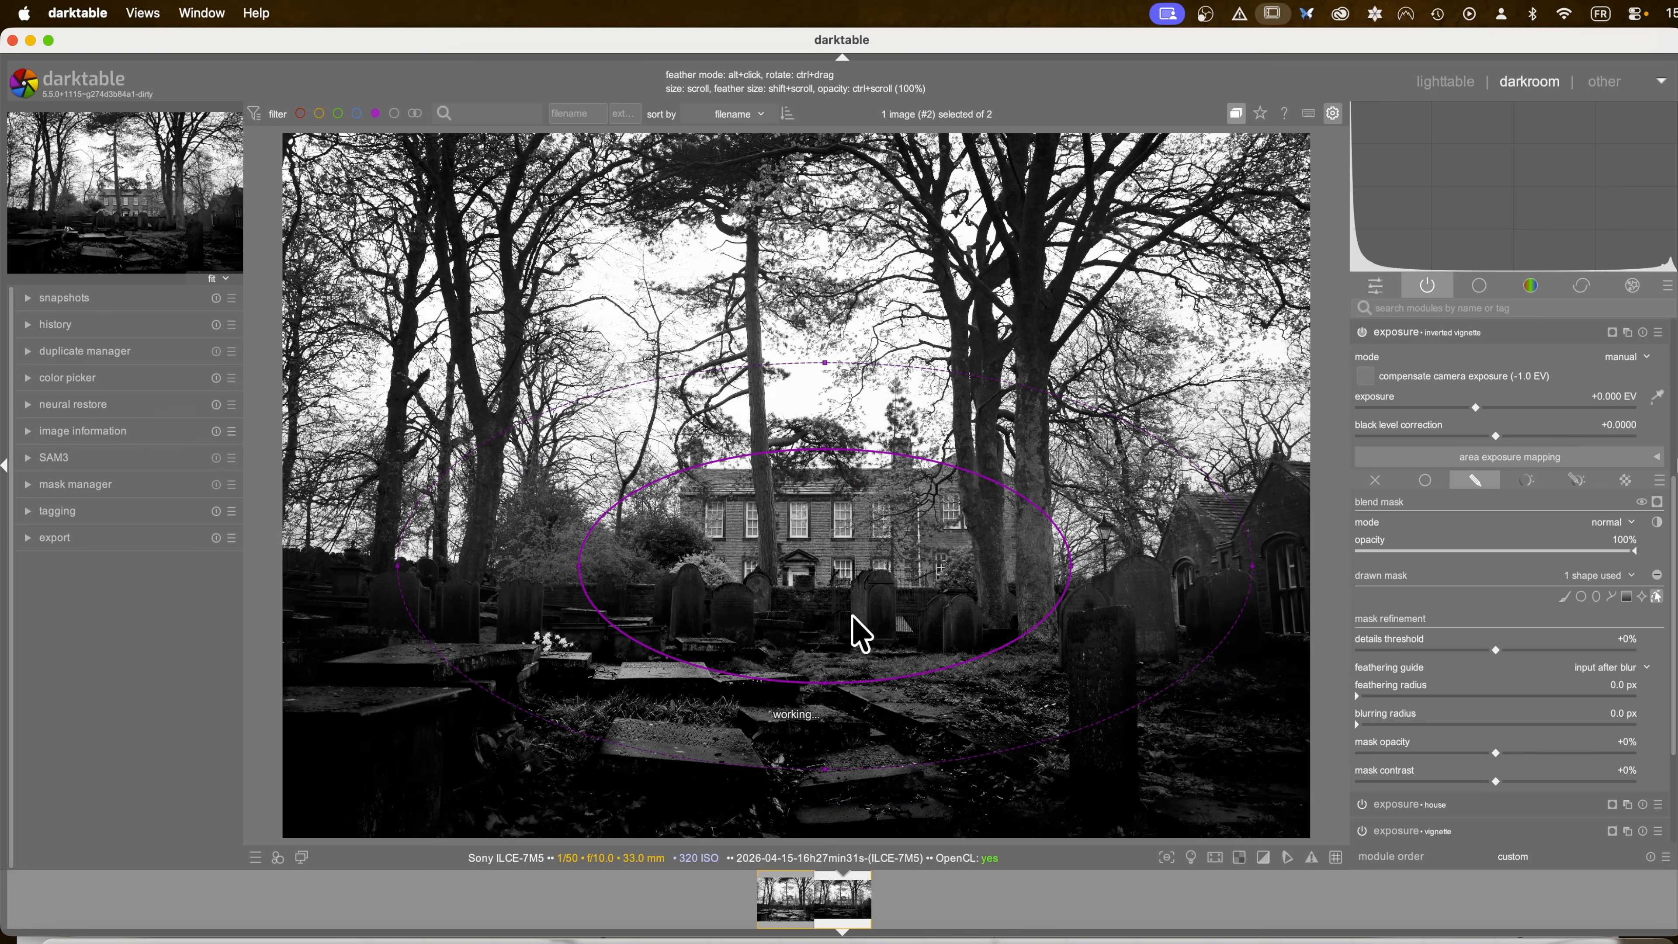
left_click(1657, 597)
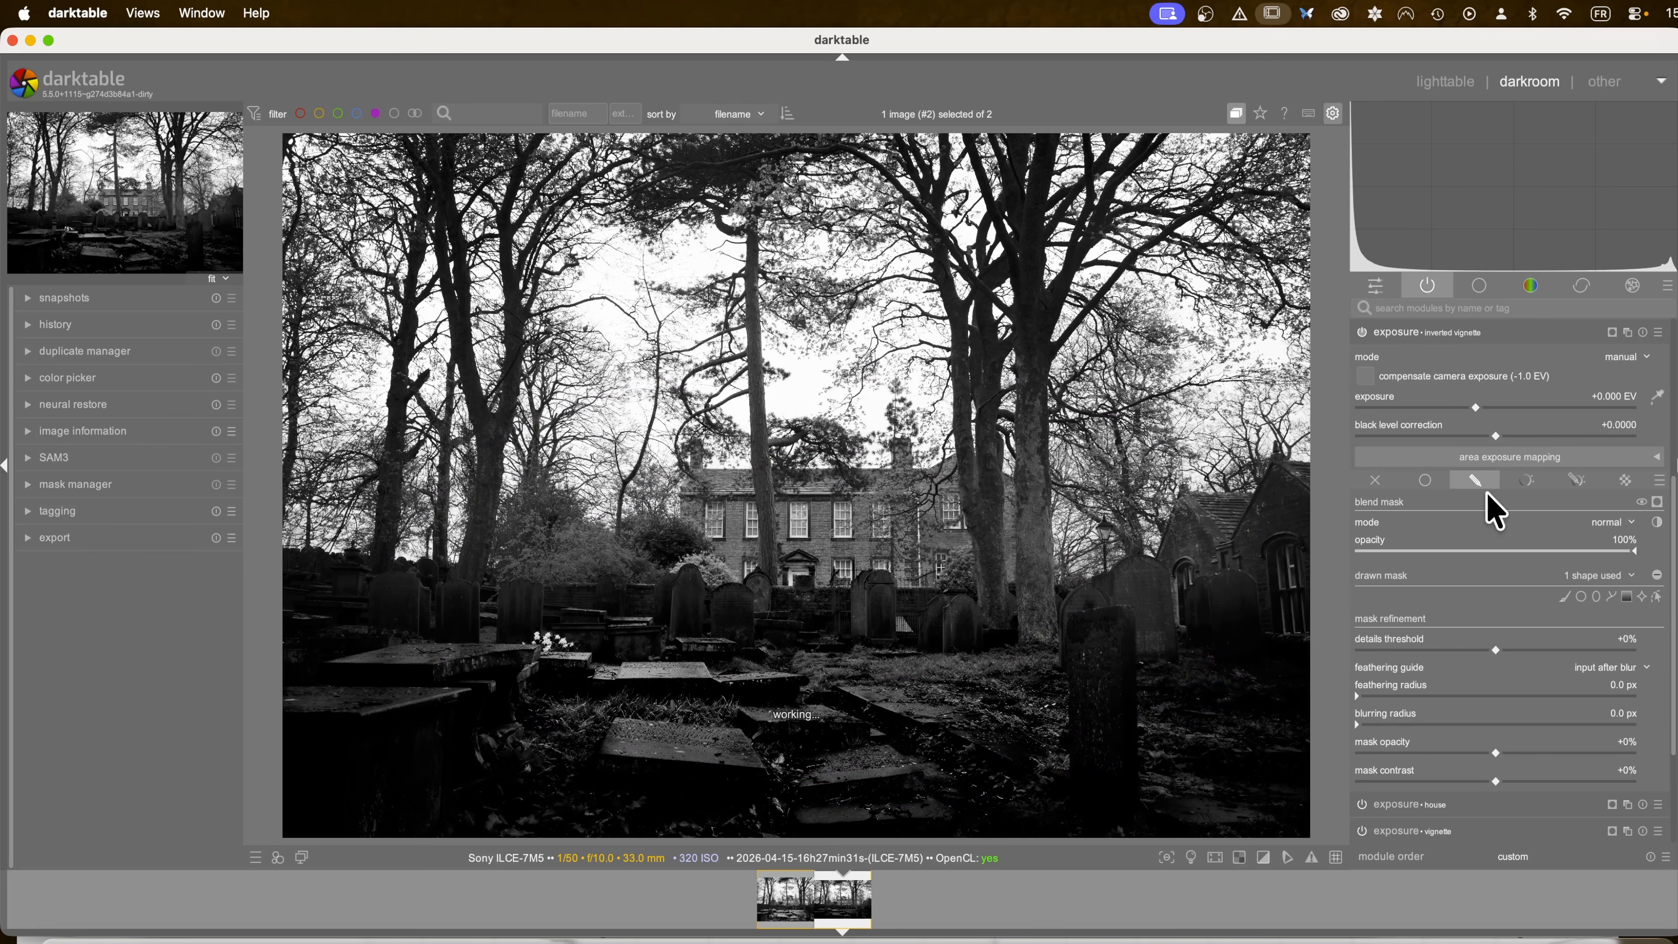
Step: Set the exposure of the 'inverted vignette' instance to +0.422 EV and collapse the module
left_click_drag(1475, 406, 1499, 407)
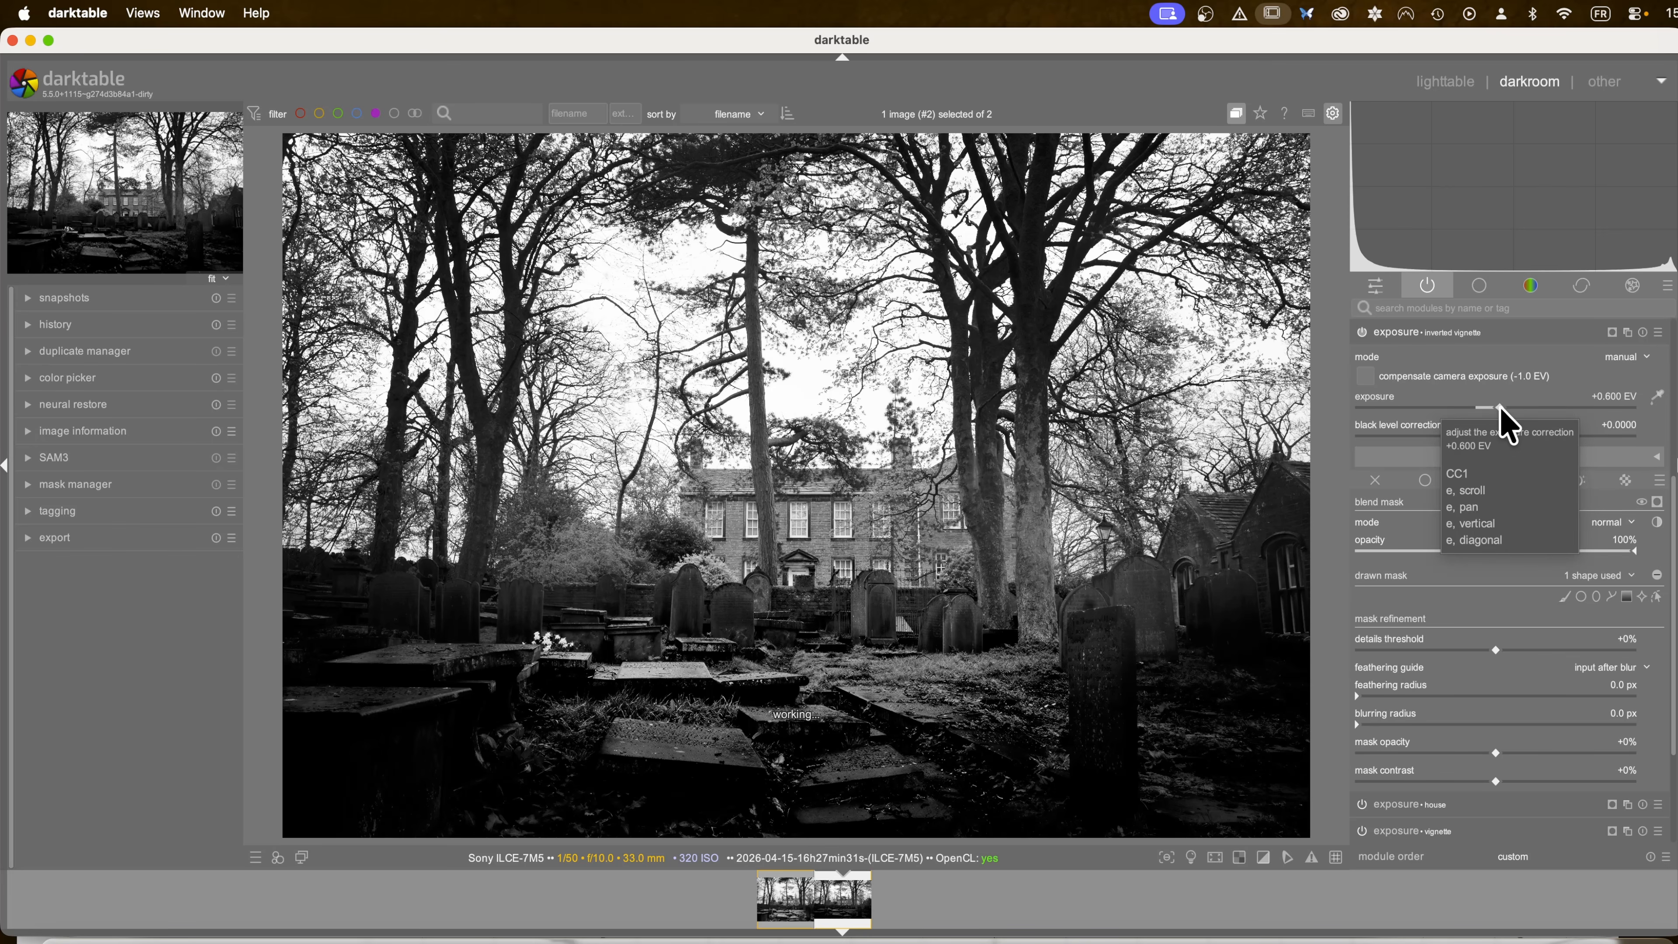
left_click_drag(1500, 408, 1492, 408)
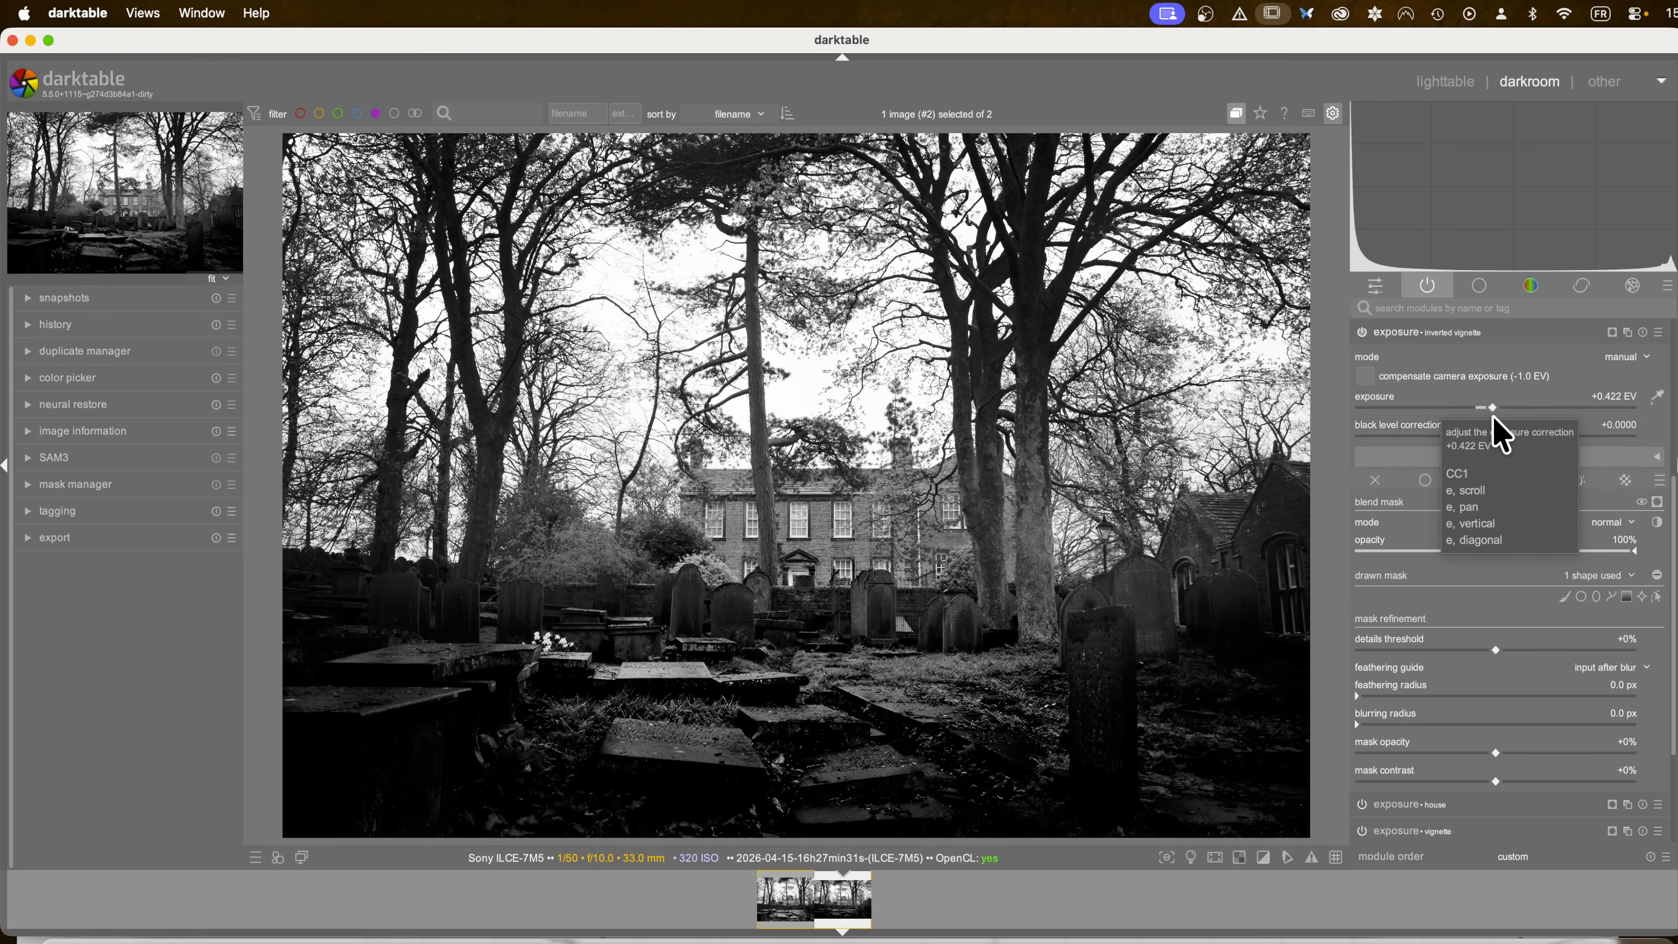
left_click(1397, 332)
scroll(1416, 428, "up", 1)
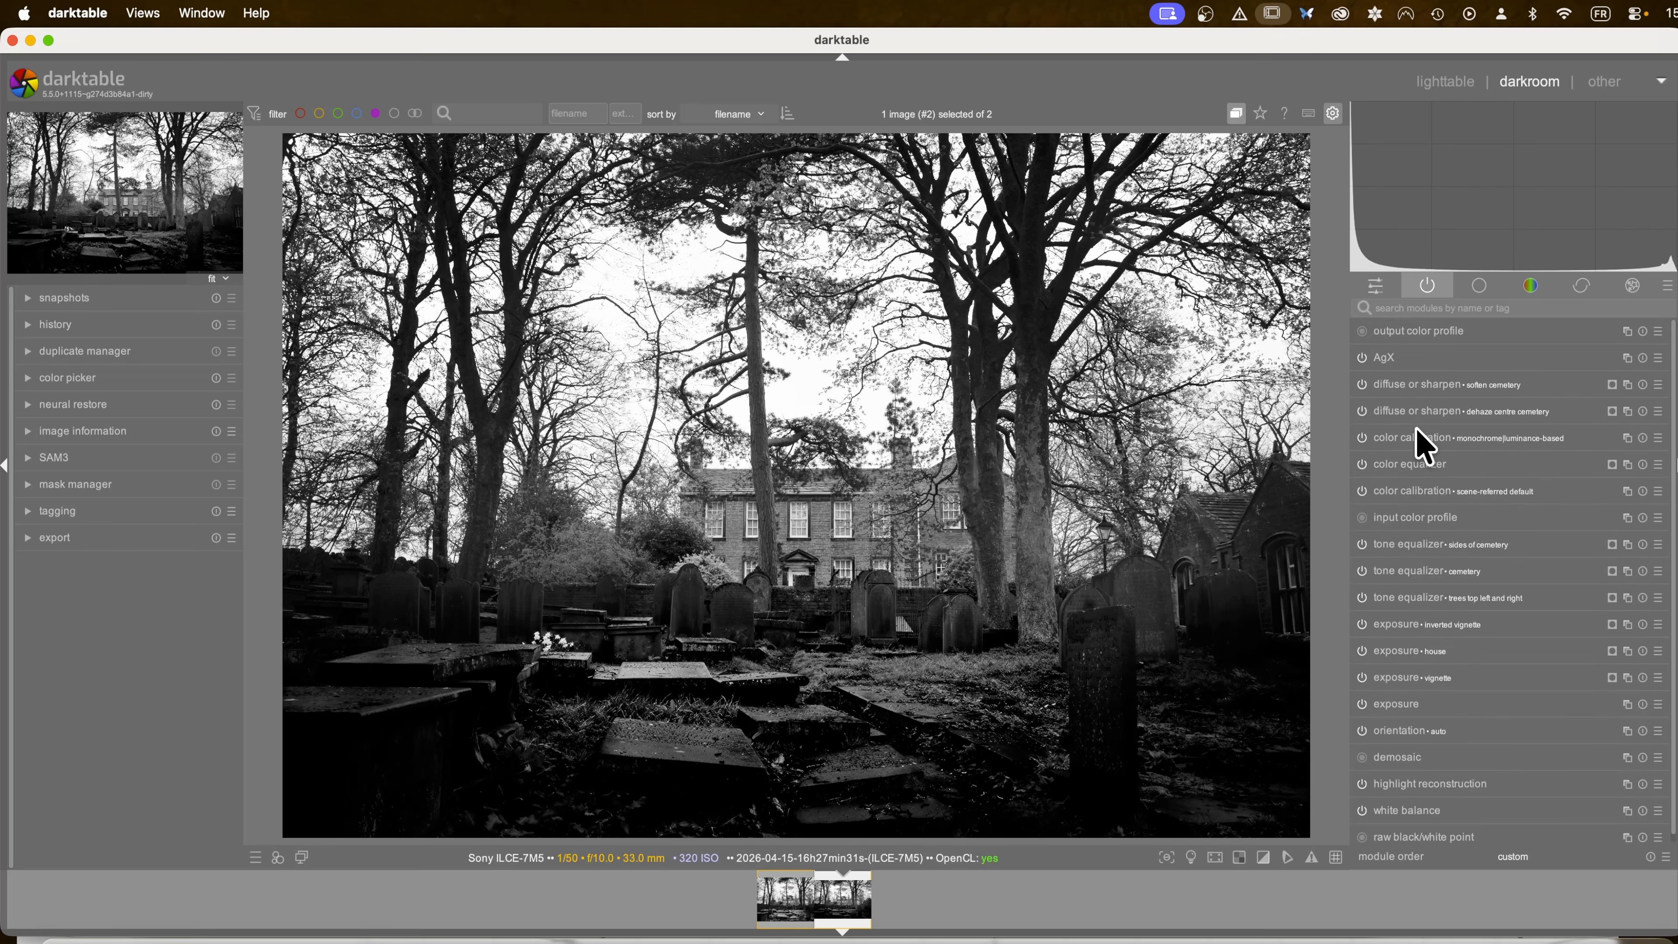
Step: Switch on the diffuse or sharpen instances 'glow', 'bloom cemetery', 'bloom' and 'glow sky'
left_click(1583, 288)
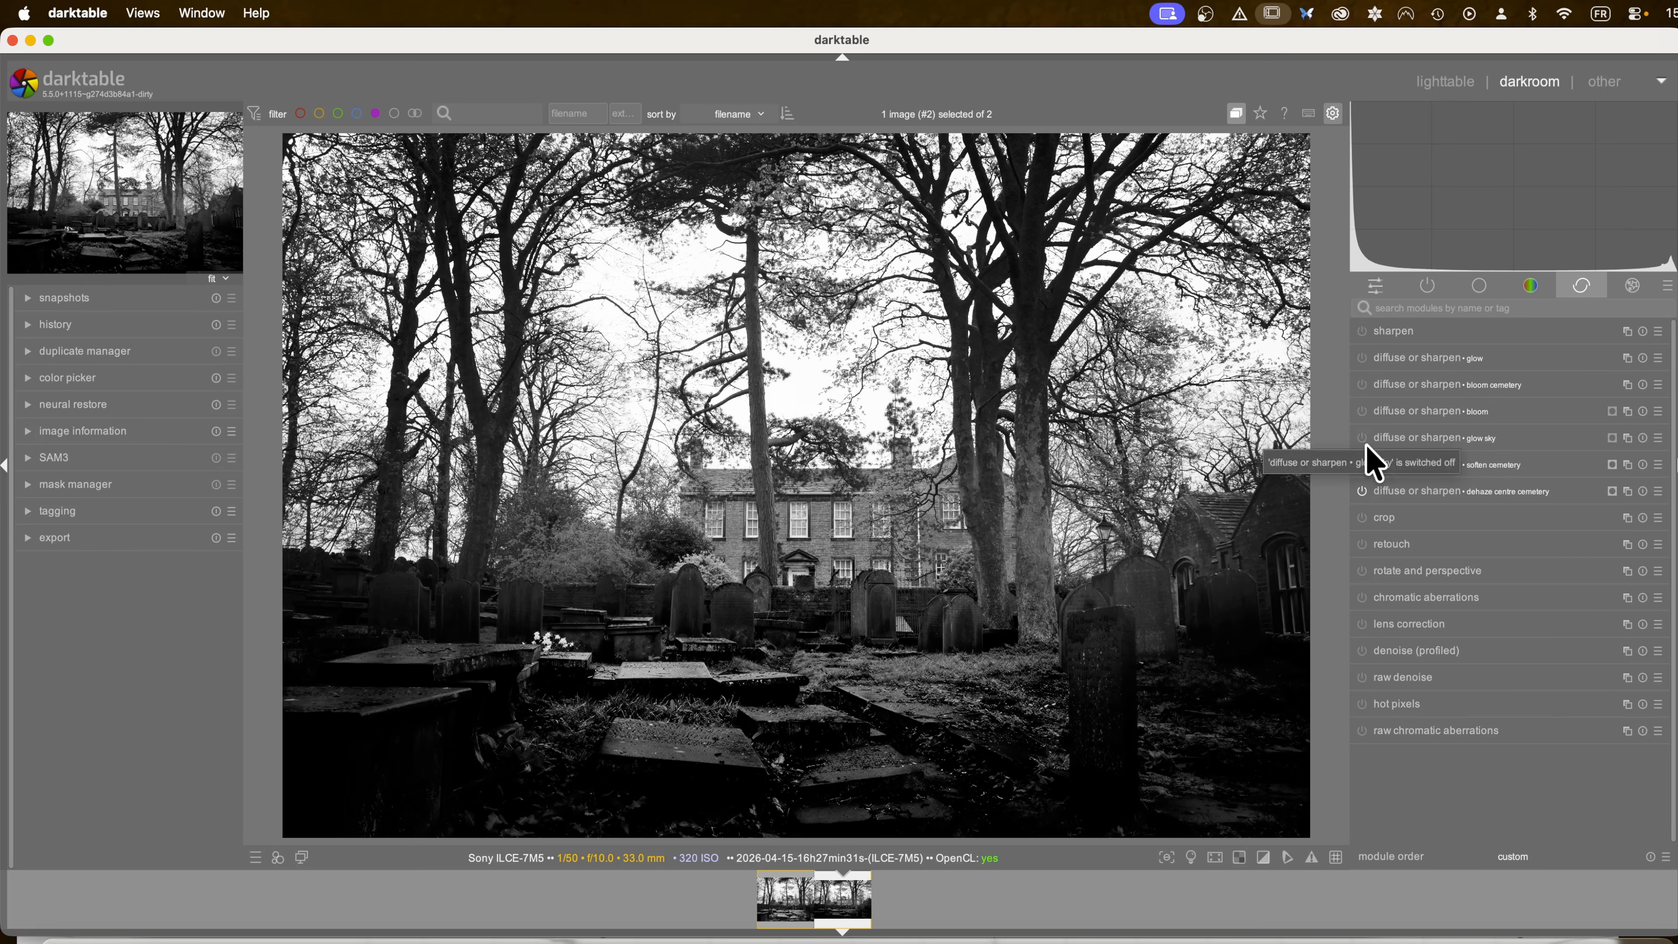
left_click(1362, 358)
left_click(1362, 385)
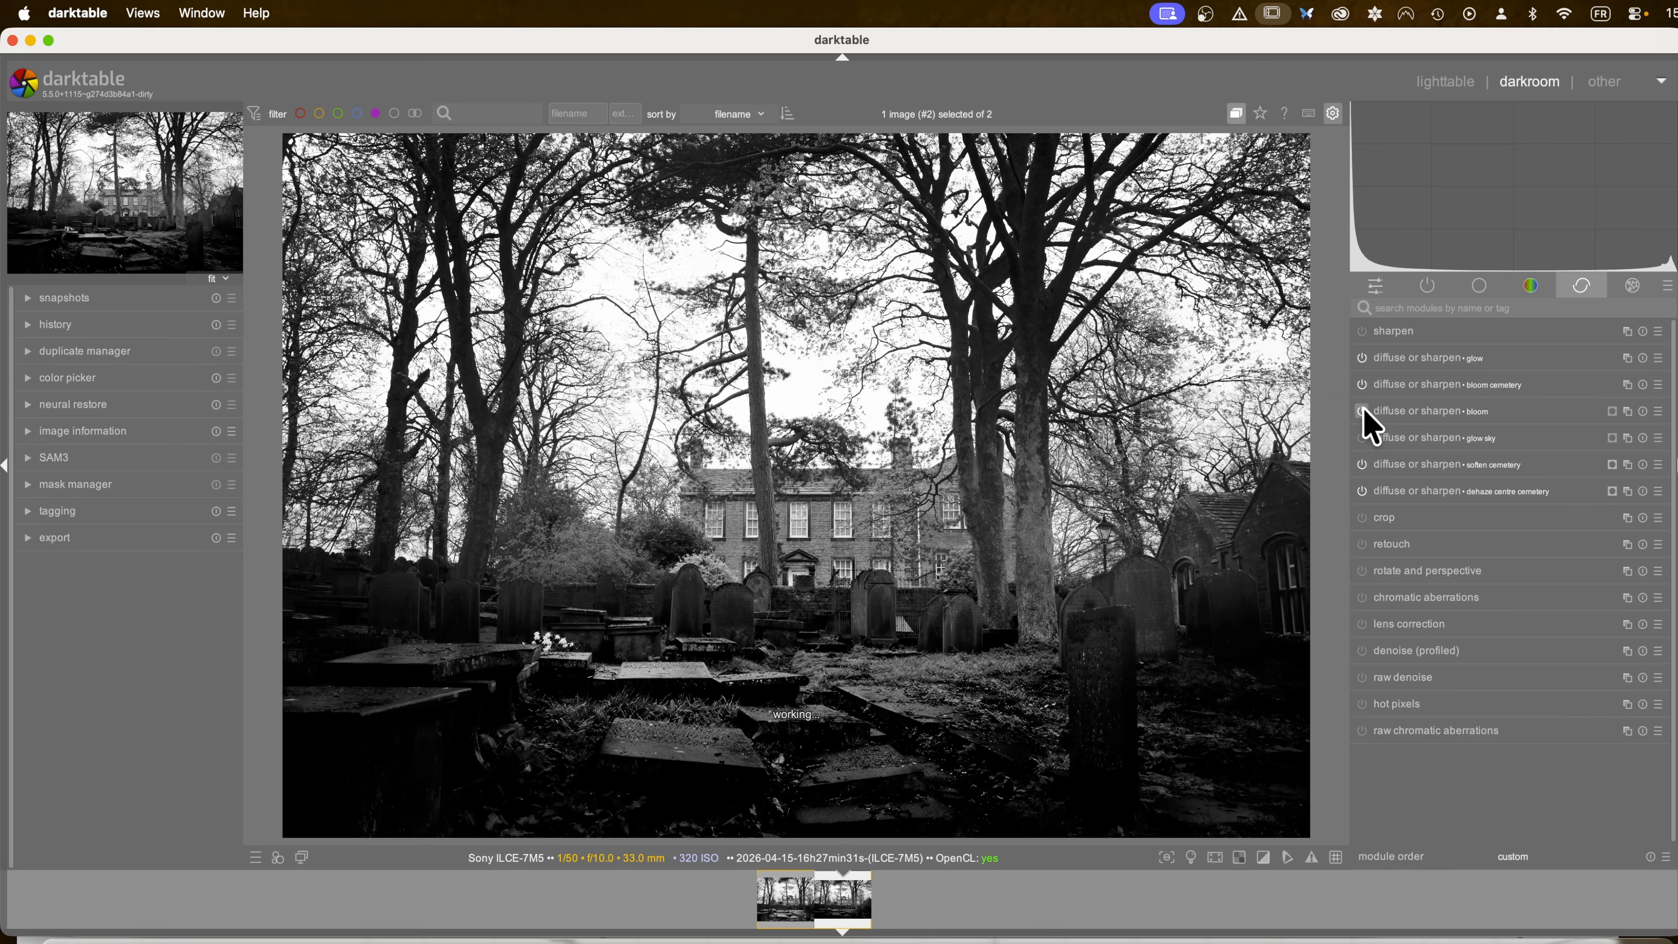
left_click(1362, 411)
left_click(1365, 437)
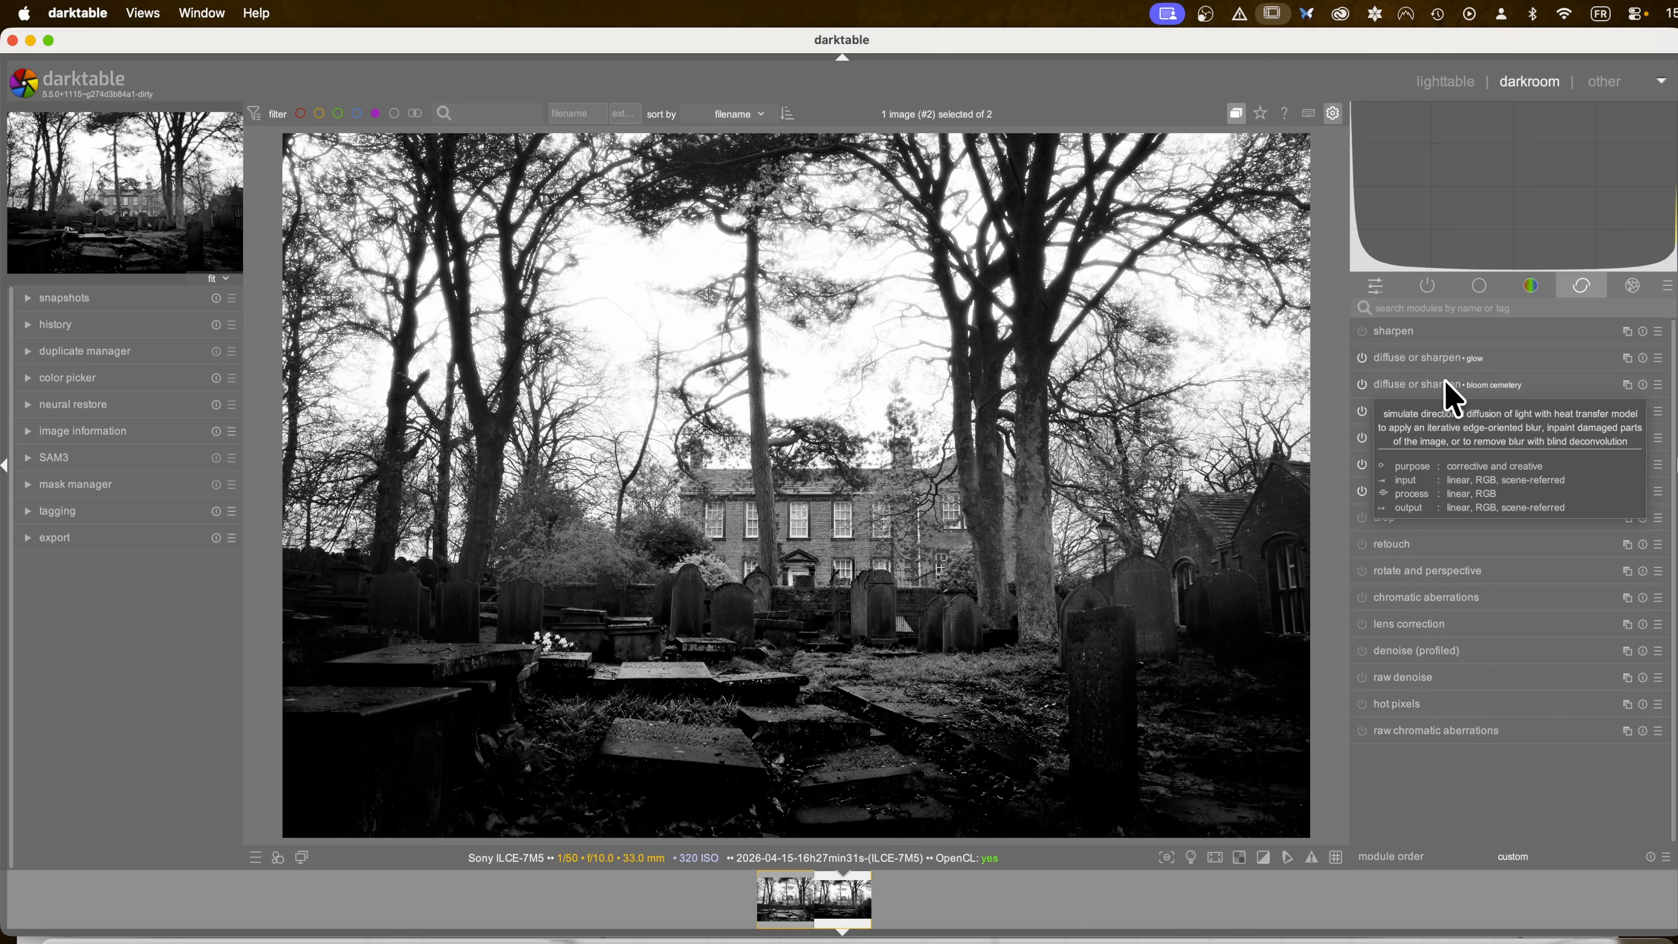
Step: Compare the 'glow sky' snapshot of the finished edit with the version without local adjustments by sweeping the split line across the photo
left_click(1424, 284)
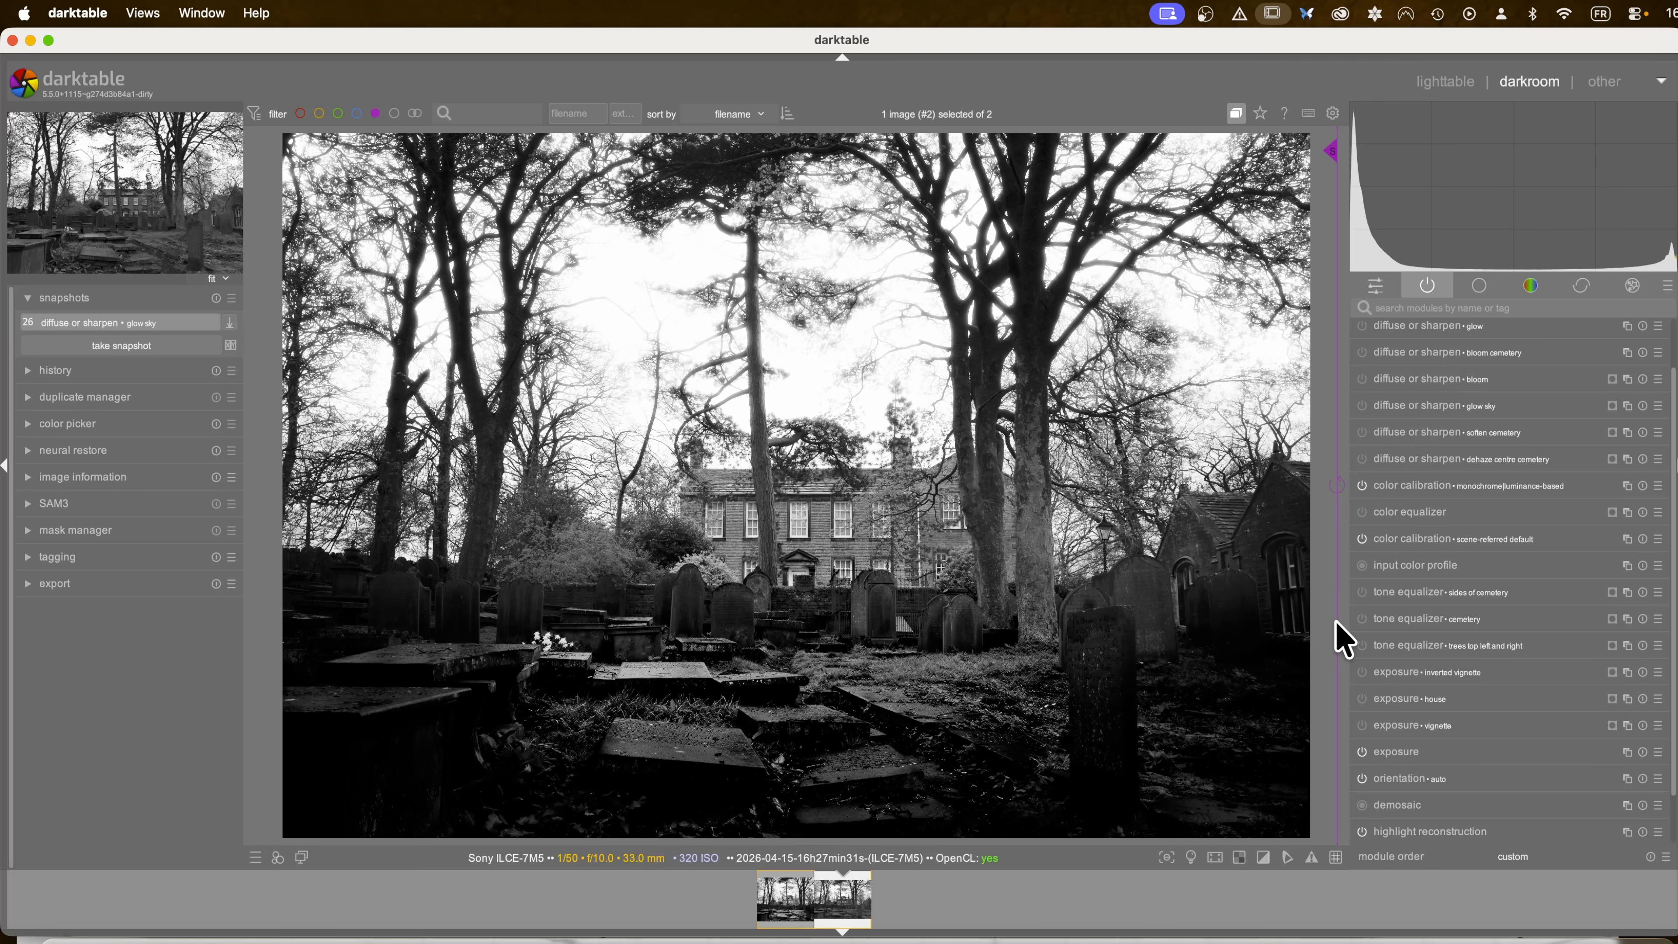
left_click_drag(1335, 625, 255, 632)
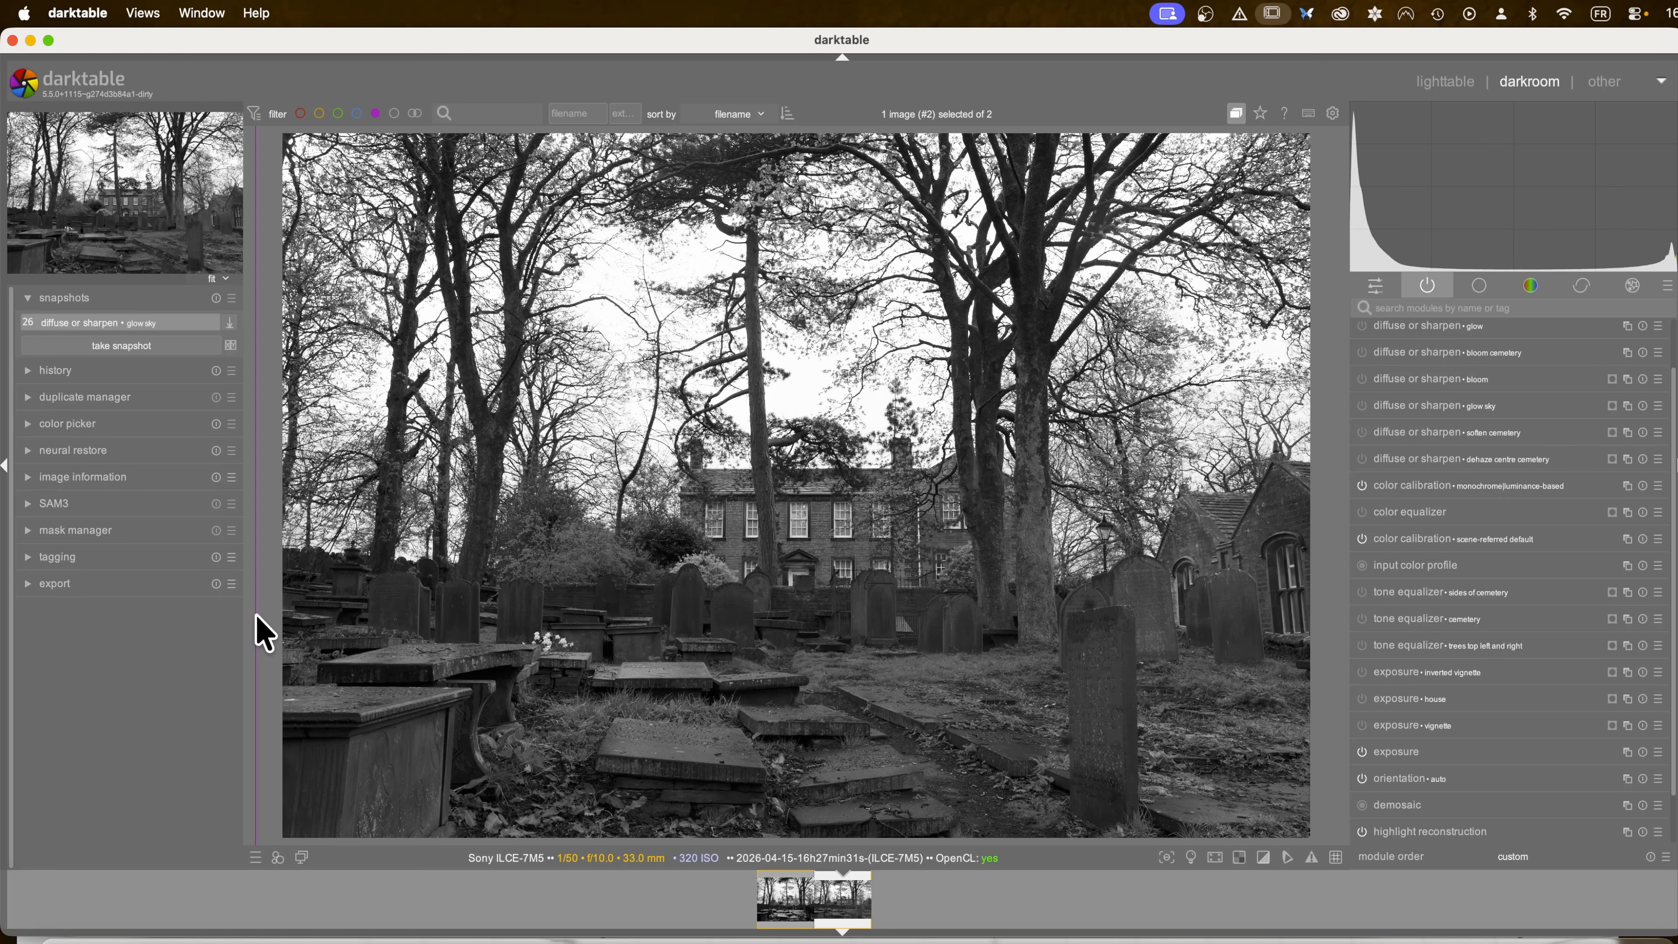
left_click_drag(257, 618, 1349, 588)
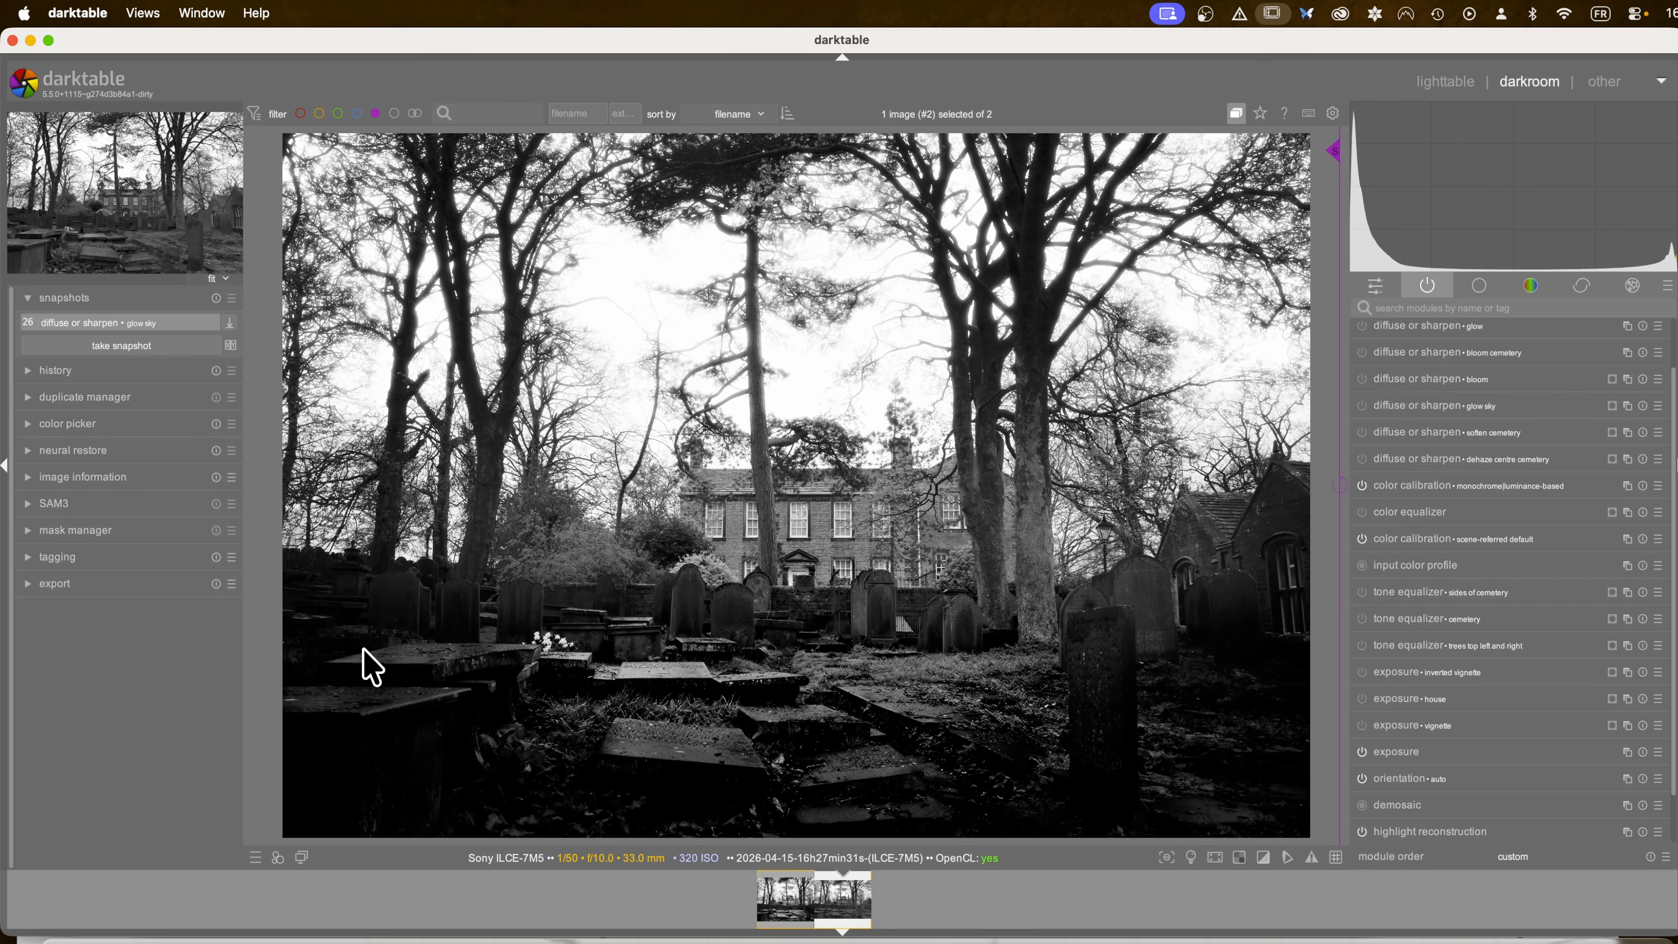